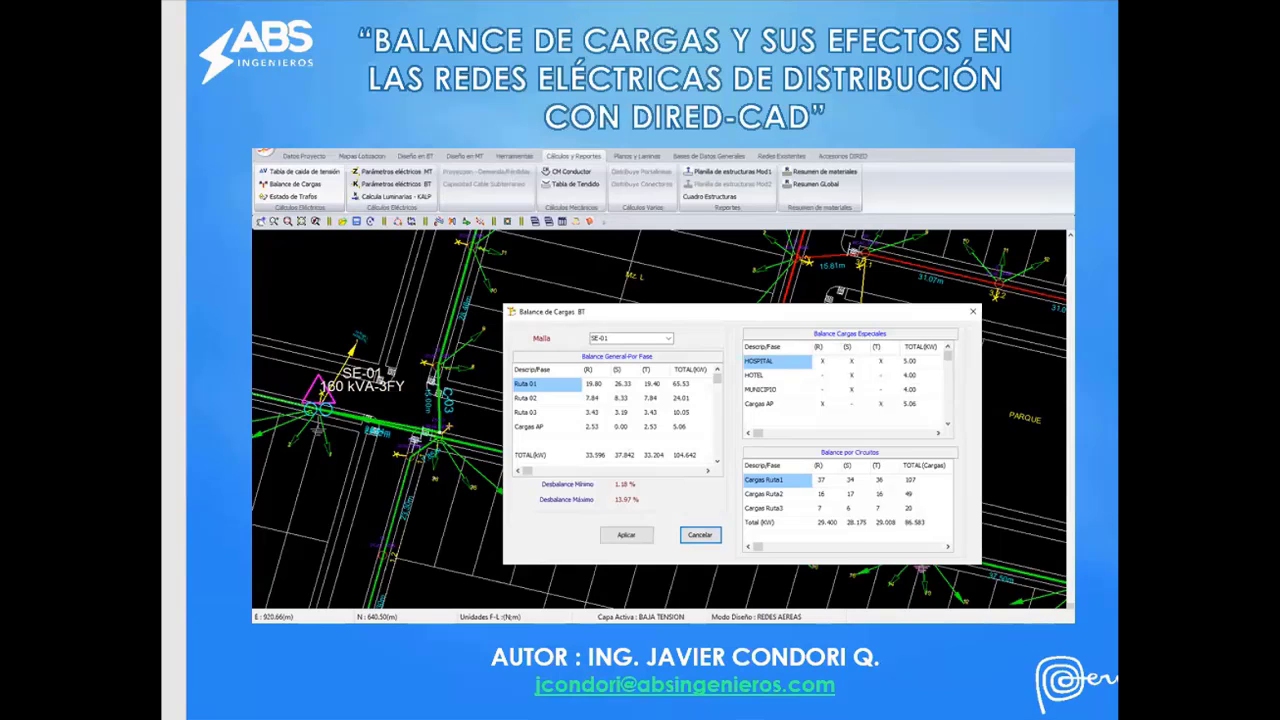
- Advance the slideshow to the feeder slide showing phase loads from 100/100/100 down to 100/0/0
{"action": "key", "text": "Right"}
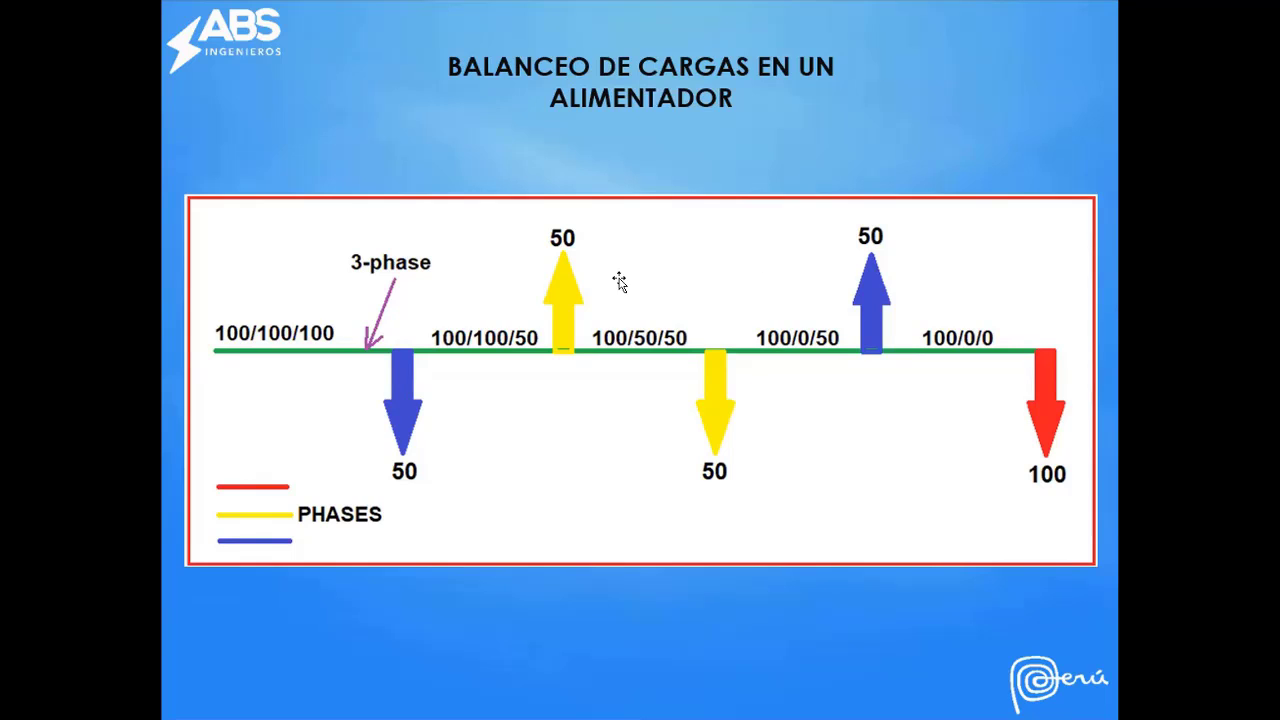
- Advance past the MV/LV network diagram slide to the DIRED-CAD power-line photo collage
{"action": "key", "text": "Right"}
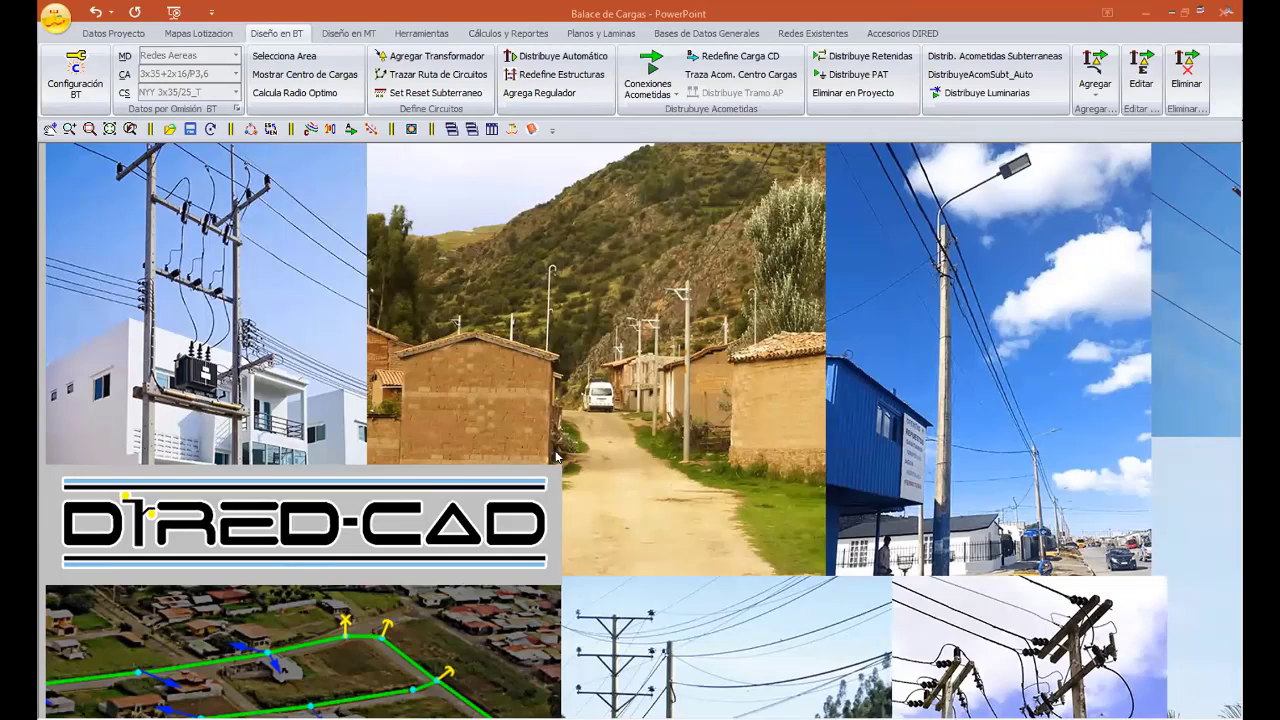
- Open the 1CATASTRO URBANO.RDS project through Abrir Archivo DIRED
{"action": "left_click", "coordinate": [55, 17]}
{"action": "left_click", "coordinate": [92, 62]}
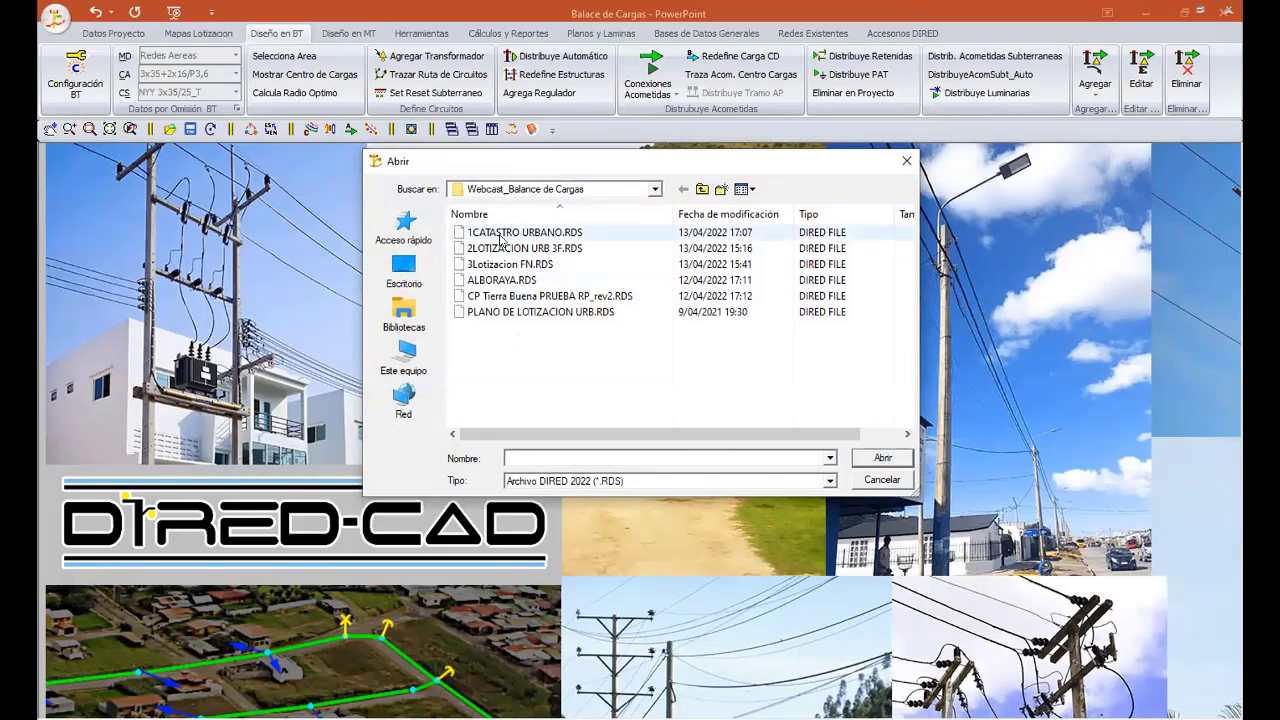
{"action": "left_click", "coordinate": [519, 233]}
{"action": "left_click", "coordinate": [883, 459]}
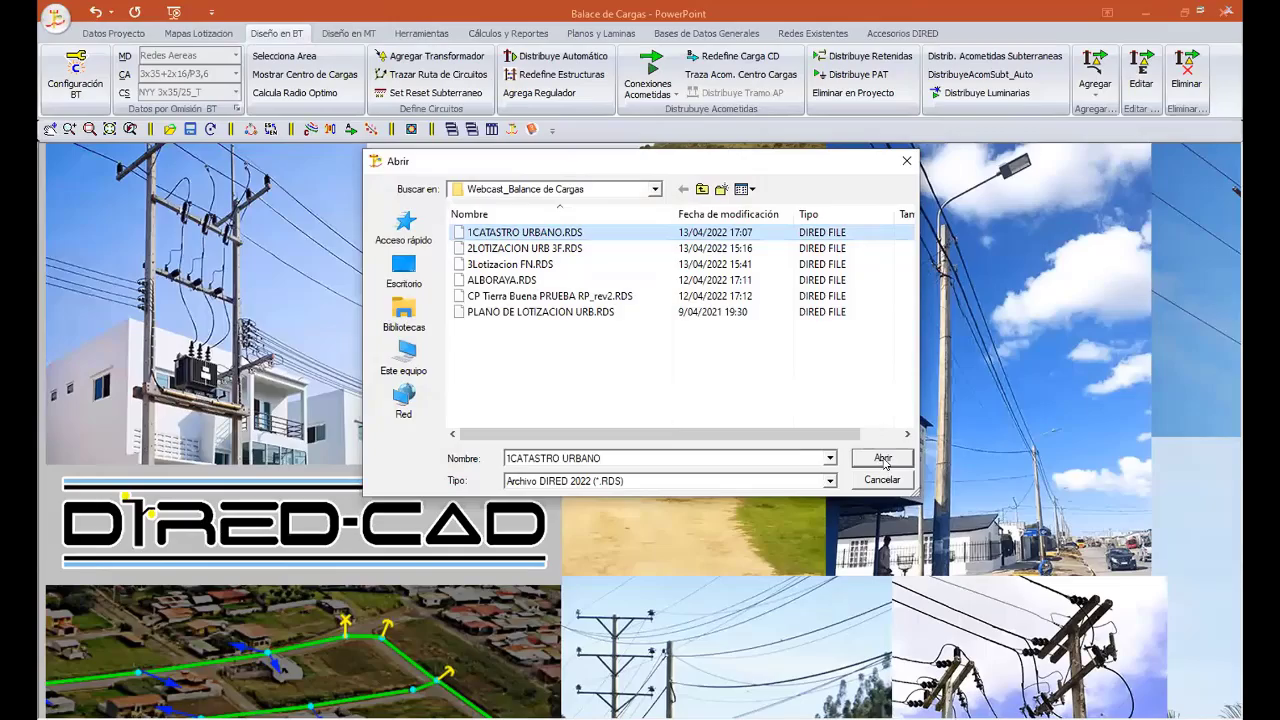
{"action": "scroll", "coordinate": [742, 375], "scroll_direction": "down", "scroll_amount": 3}
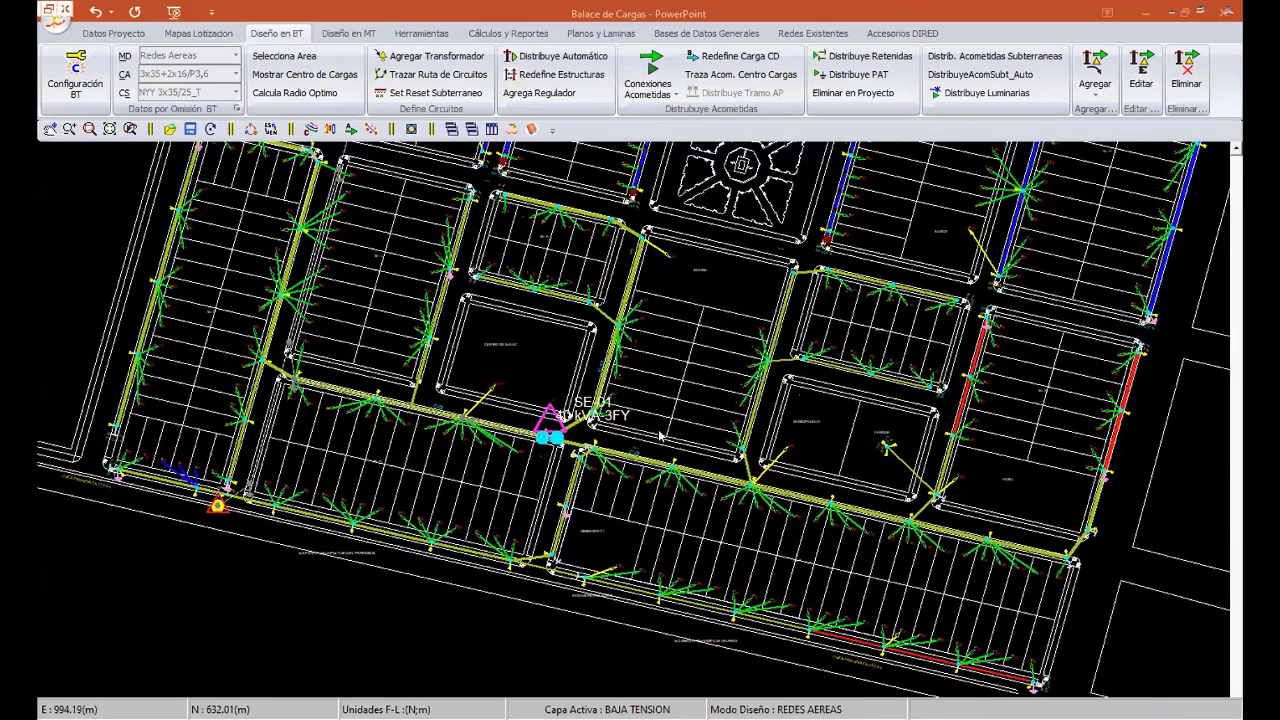
{"action": "middle_click_drag", "start_coordinate": [742, 375], "coordinate": [704, 518]}
{"action": "scroll", "coordinate": [704, 518], "scroll_direction": "up", "scroll_amount": 1}
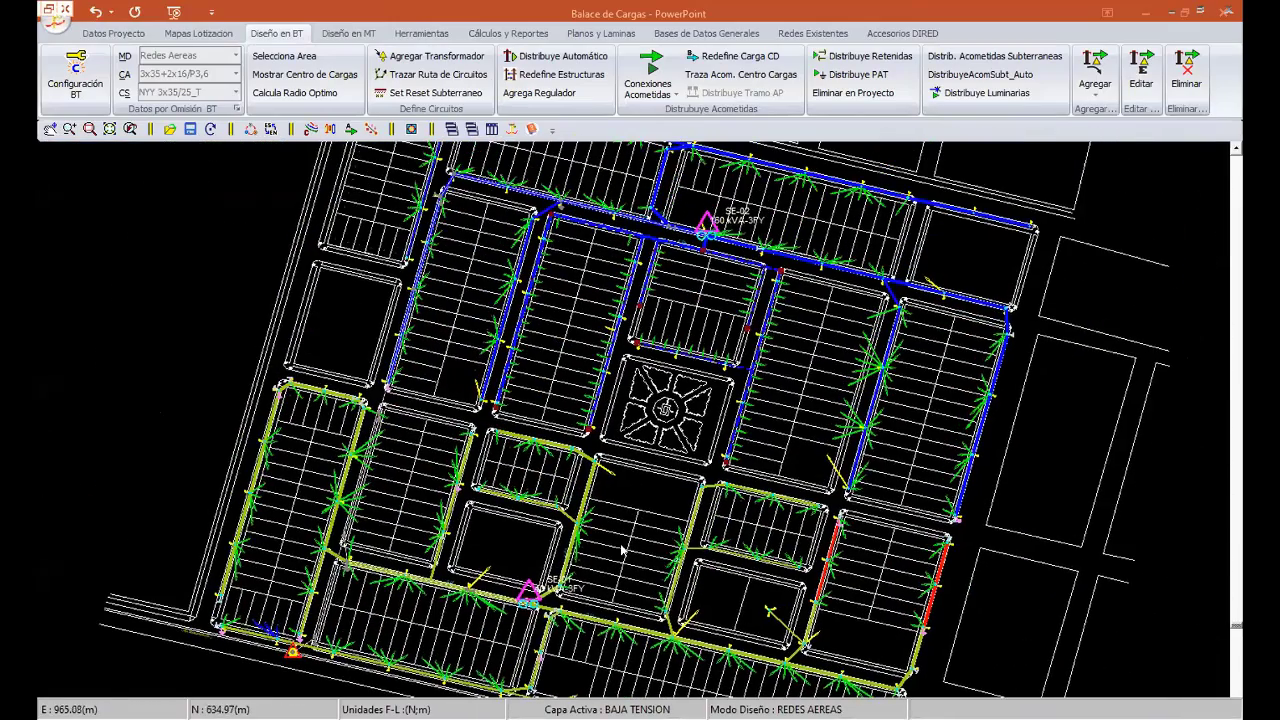
{"action": "scroll", "coordinate": [622, 552], "scroll_direction": "up", "scroll_amount": 1}
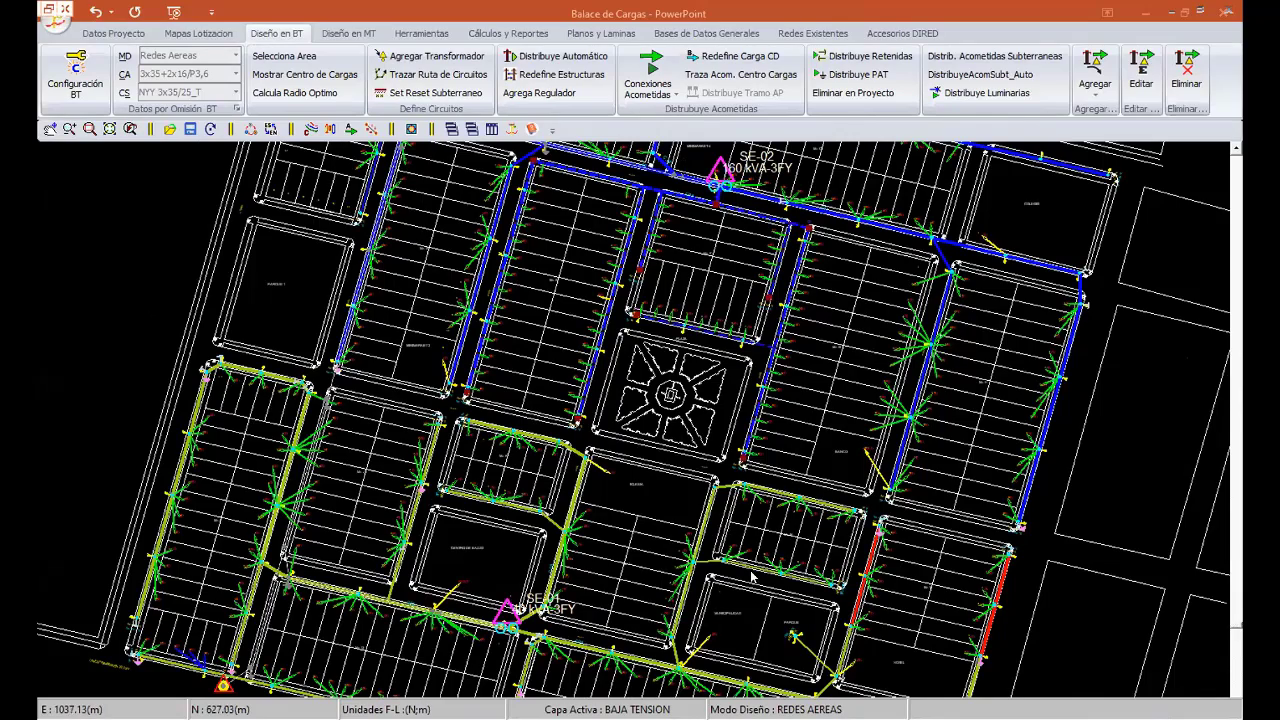
{"action": "middle_click_drag", "start_coordinate": [738, 535], "coordinate": [577, 484]}
{"action": "scroll", "coordinate": [578, 484], "scroll_direction": "up", "scroll_amount": 1}
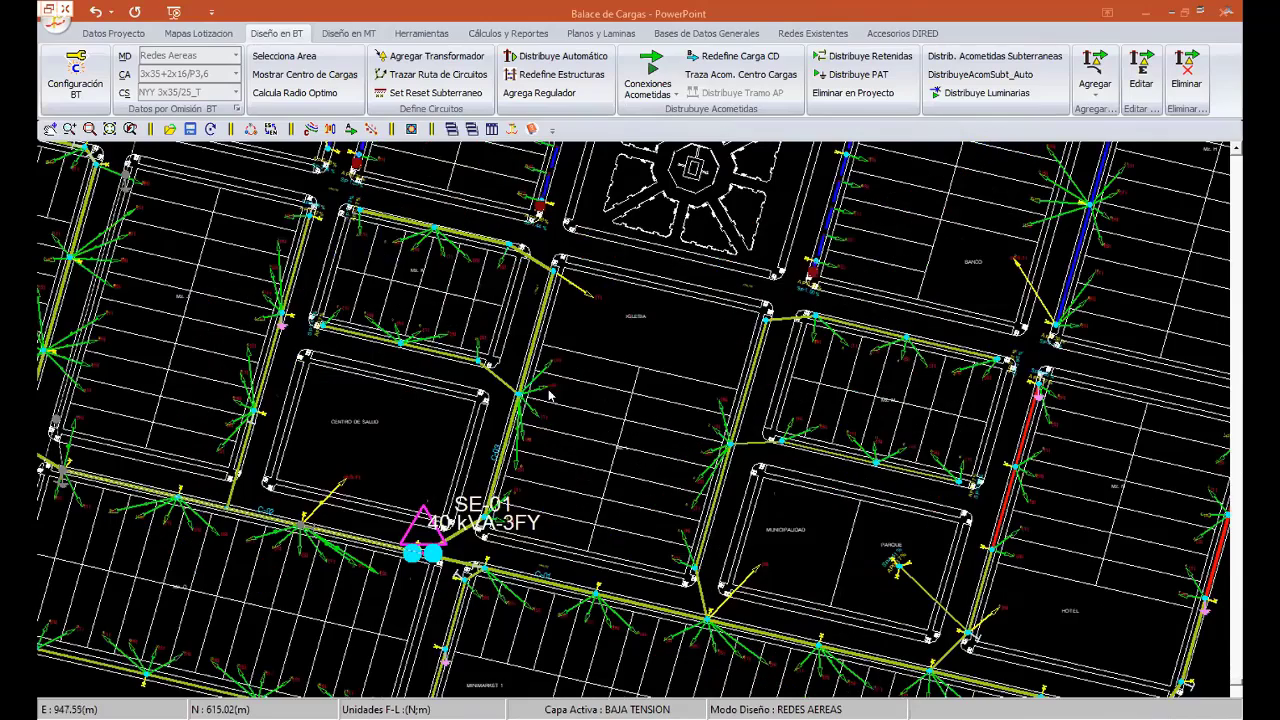
{"action": "scroll", "coordinate": [552, 397], "scroll_direction": "up", "scroll_amount": 1}
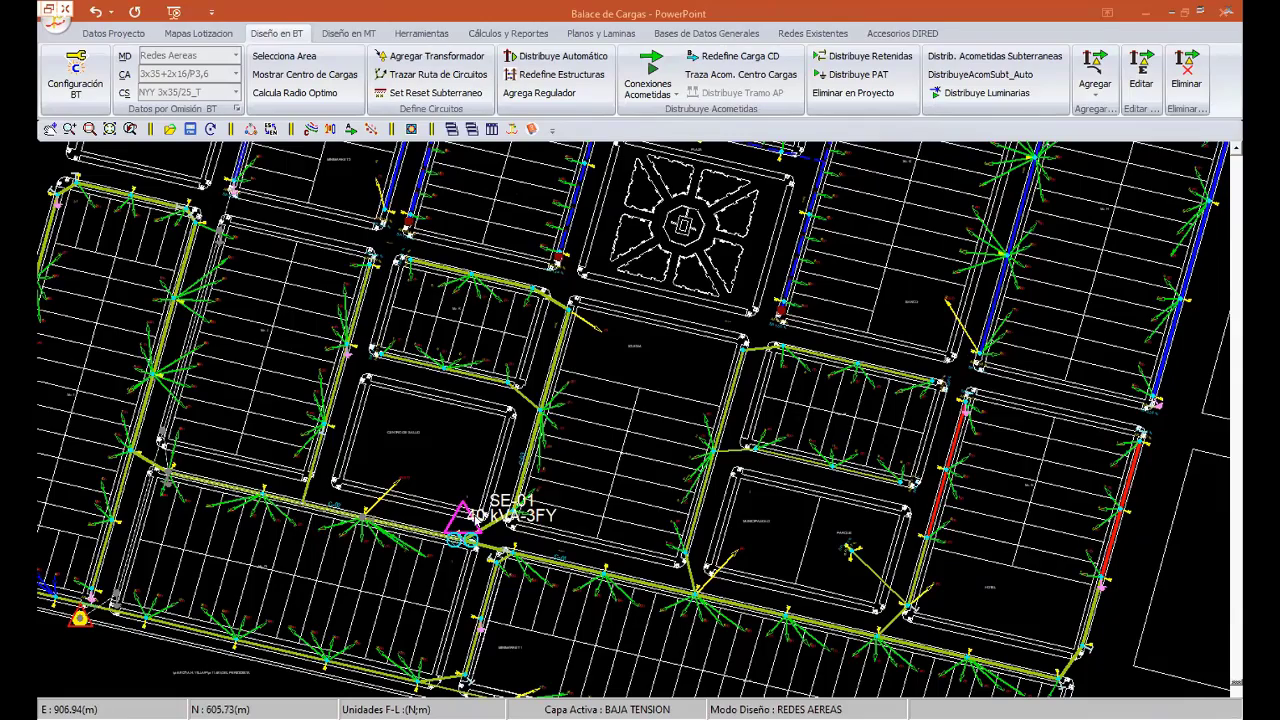
{"action": "middle_click_drag", "start_coordinate": [471, 540], "coordinate": [525, 468]}
{"action": "scroll", "coordinate": [525, 468], "scroll_direction": "up", "scroll_amount": 4}
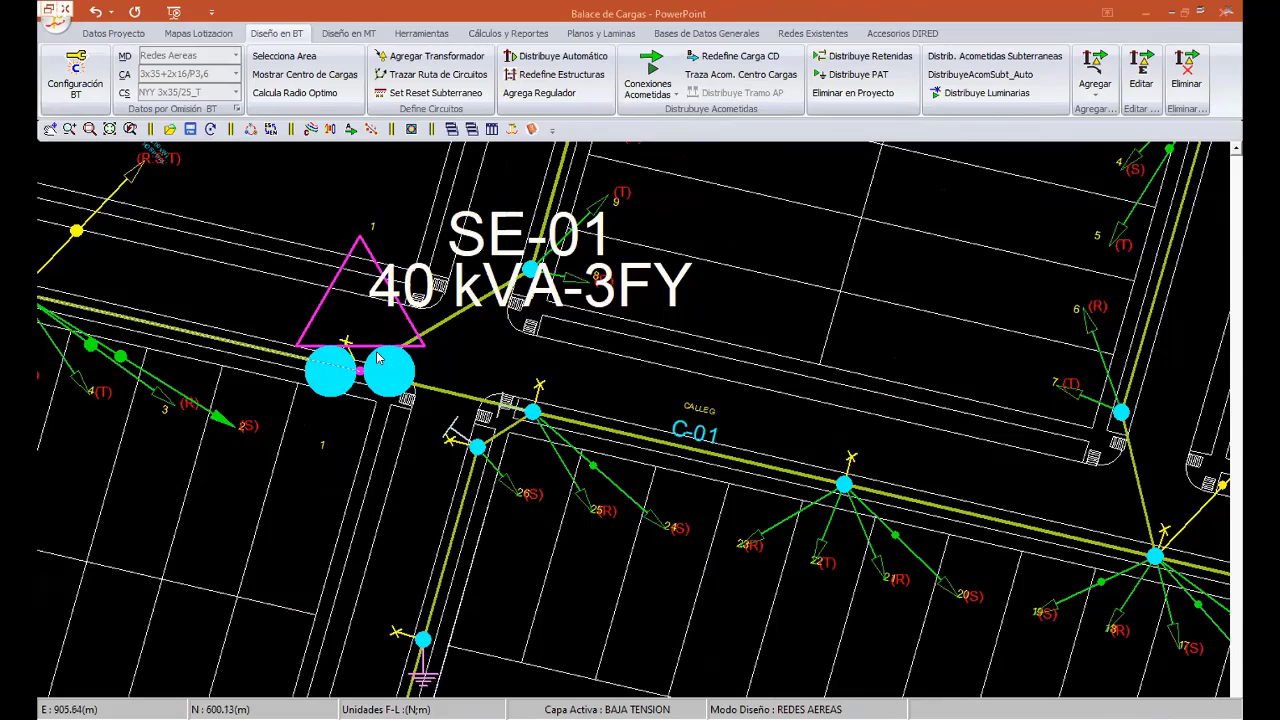
{"action": "left_click", "coordinate": [75, 80]}
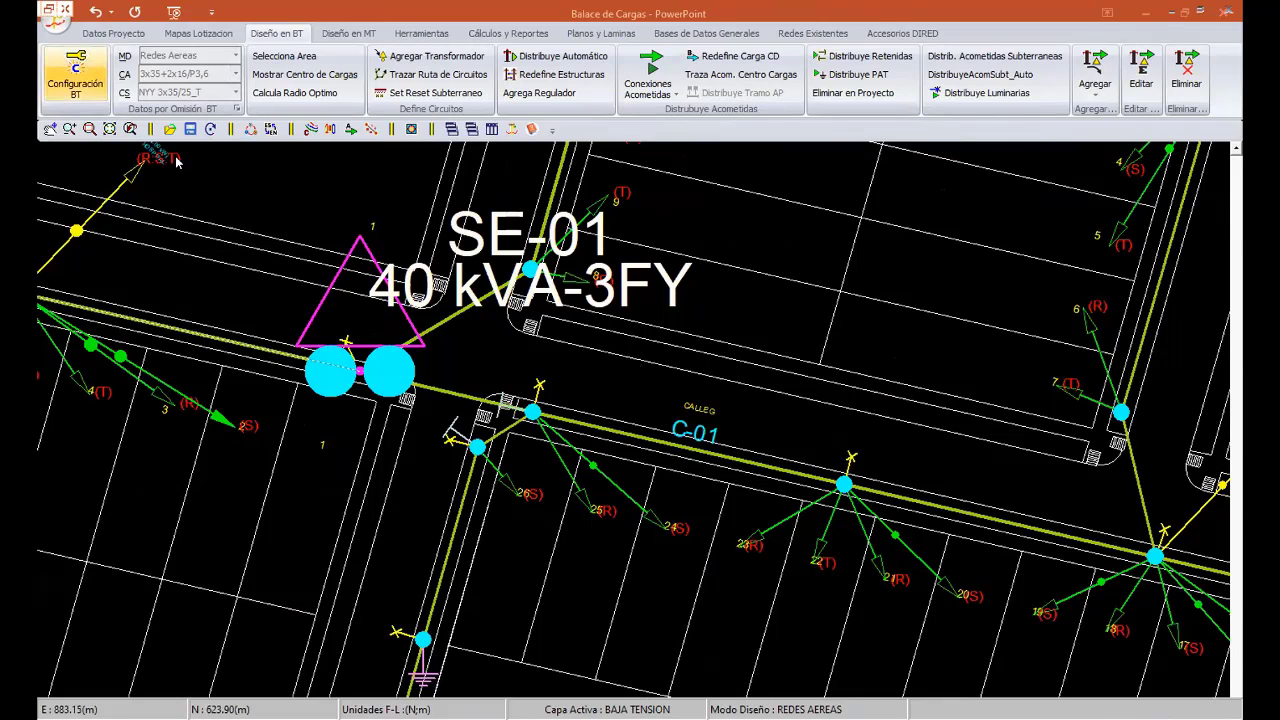
{"action": "double_click", "coordinate": [361, 374]}
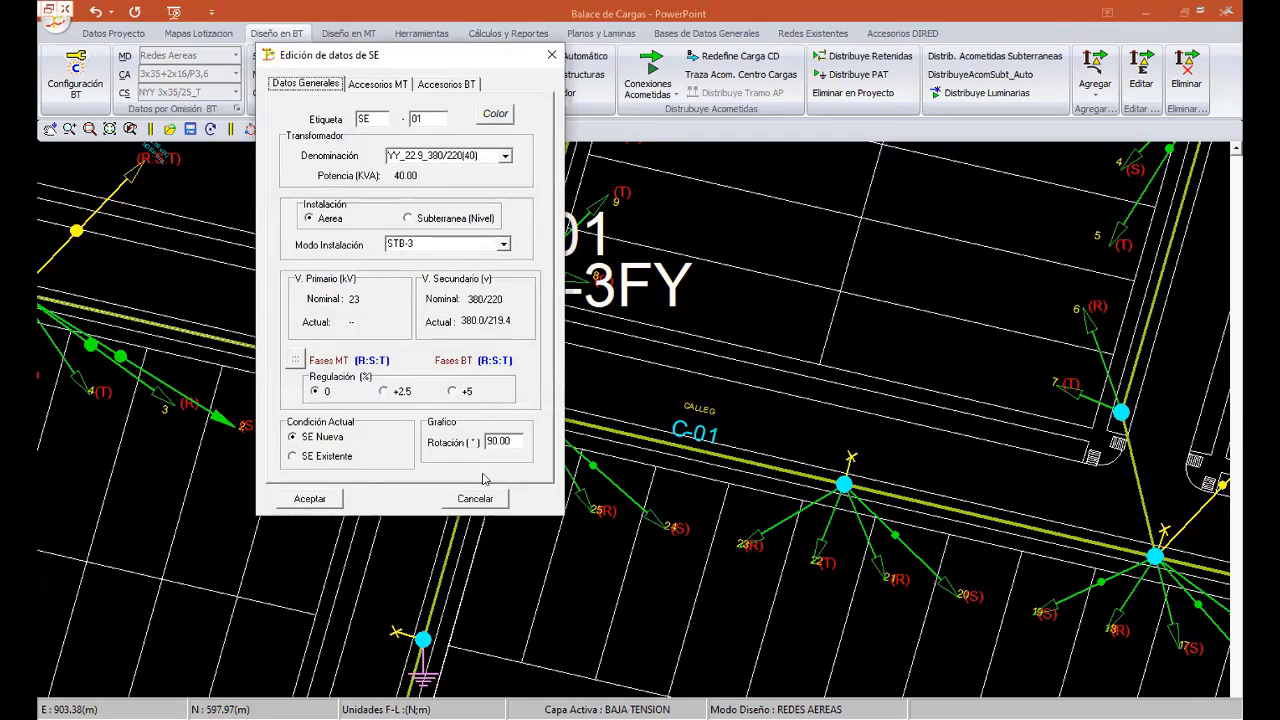
{"action": "left_click", "coordinate": [475, 498]}
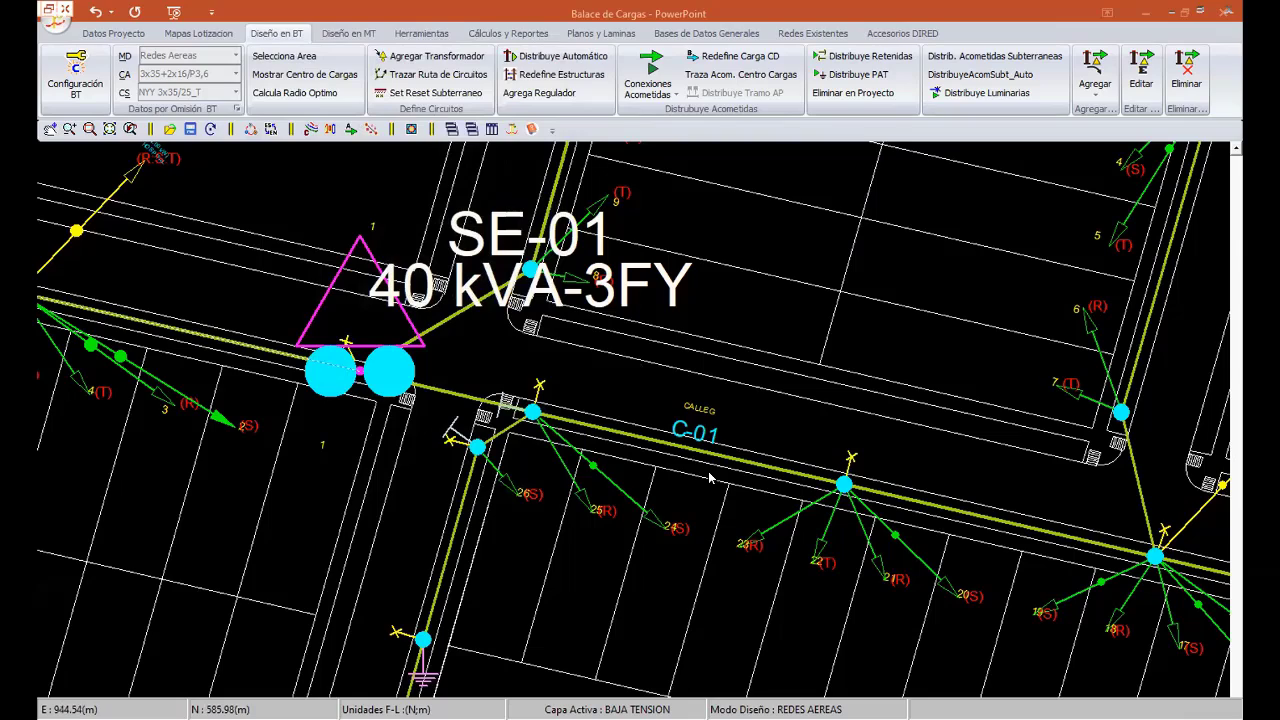
{"action": "middle_click_drag", "start_coordinate": [709, 479], "coordinate": [328, 401]}
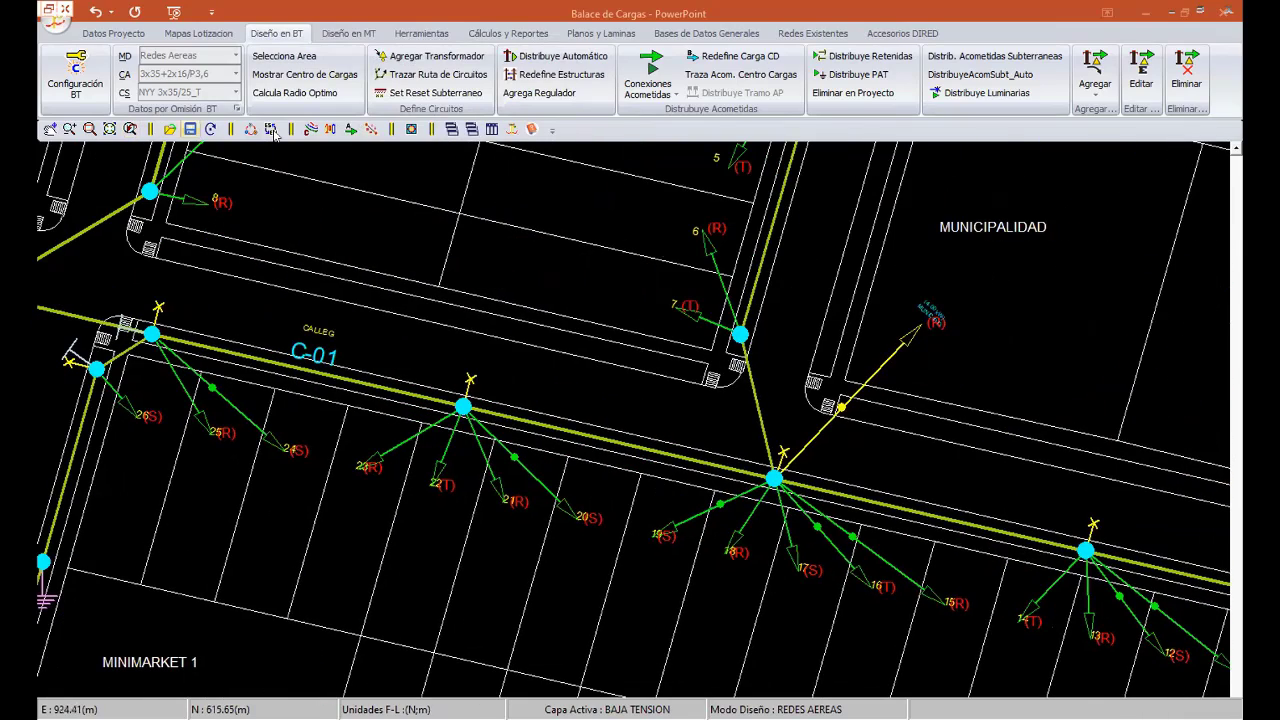
- Enable conductor name labels such as 3x50+2x16/P3,6 in Configuración General BT and apply
{"action": "left_click", "coordinate": [310, 129]}
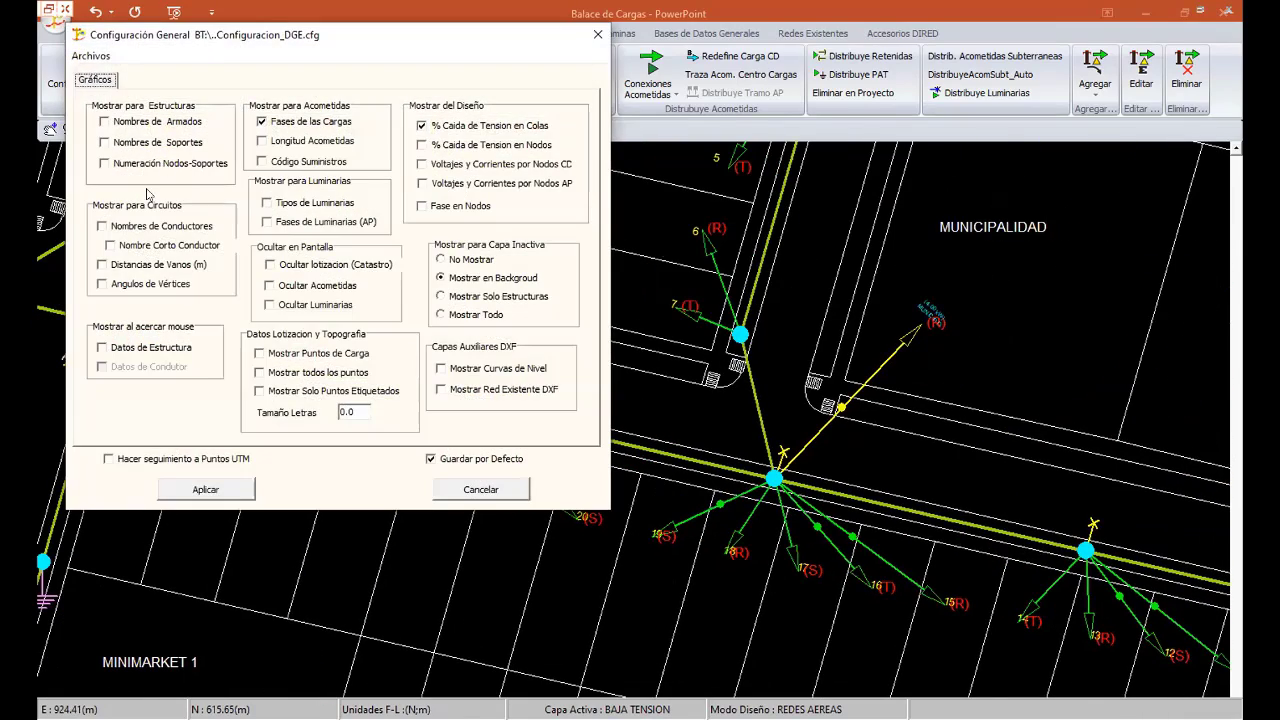
{"action": "left_click", "coordinate": [110, 245]}
{"action": "left_click", "coordinate": [212, 484]}
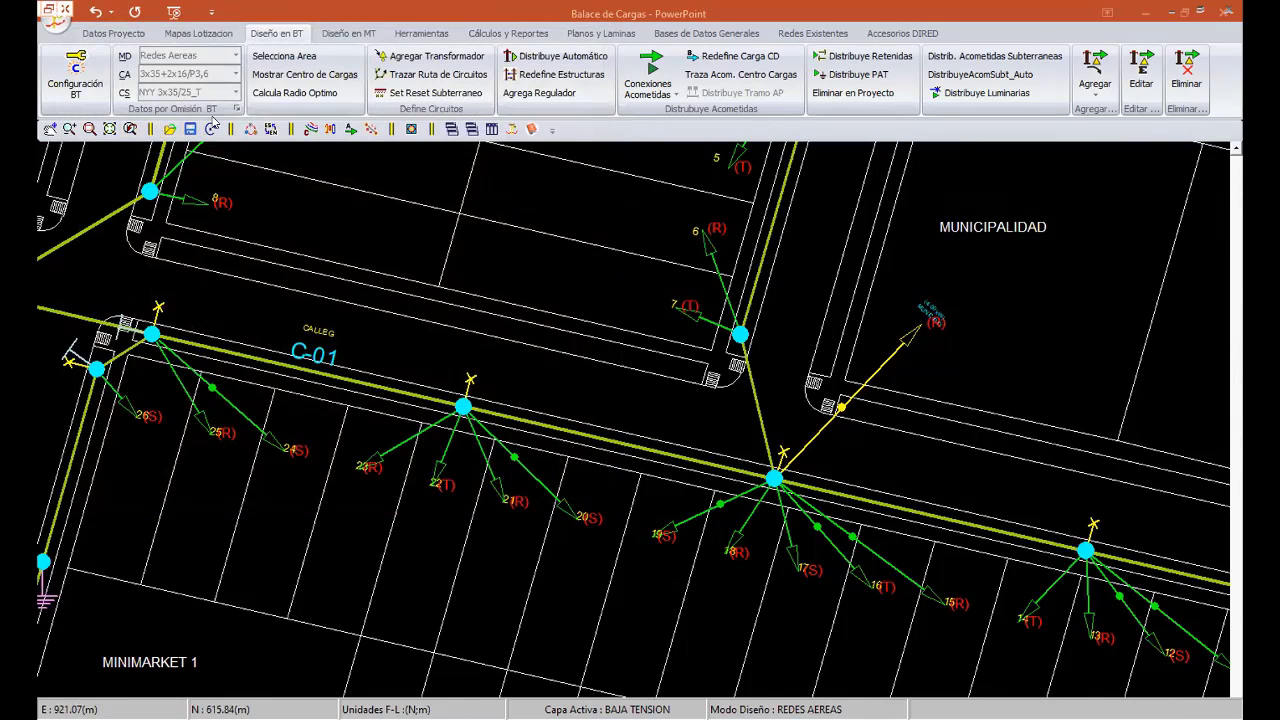
{"action": "left_click", "coordinate": [310, 129]}
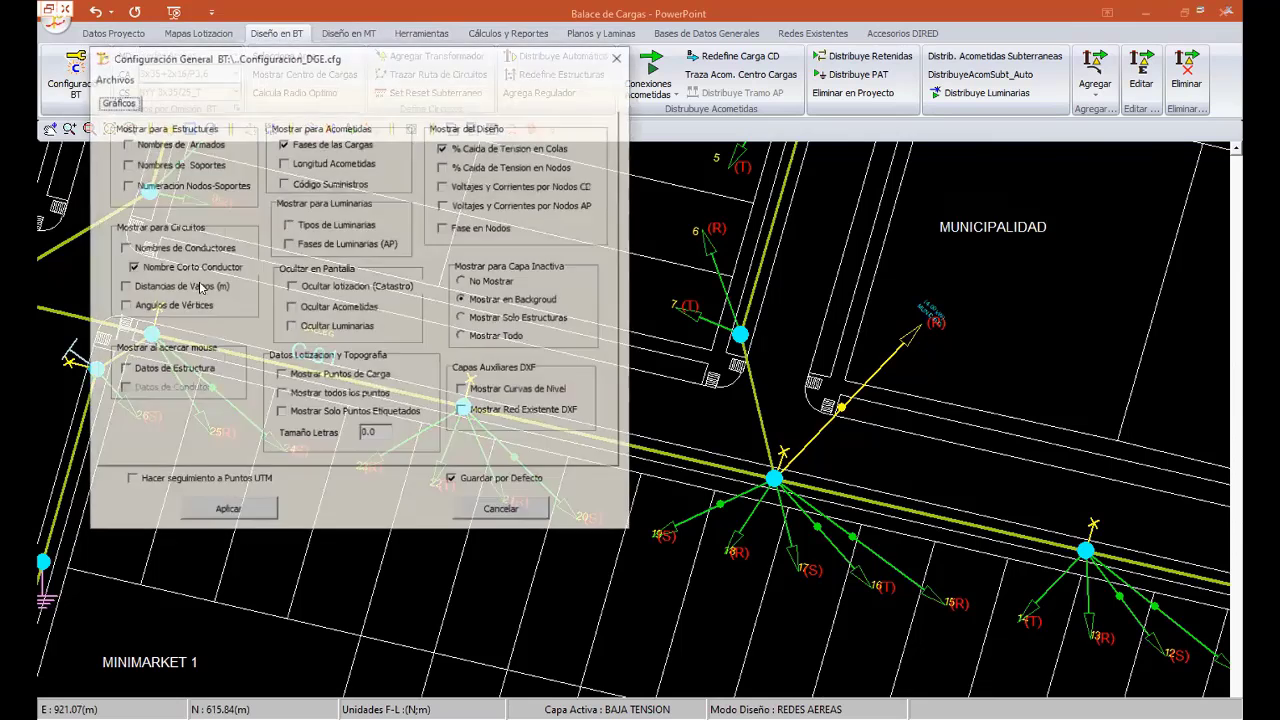
{"action": "left_click", "coordinate": [127, 247]}
{"action": "left_click", "coordinate": [228, 508]}
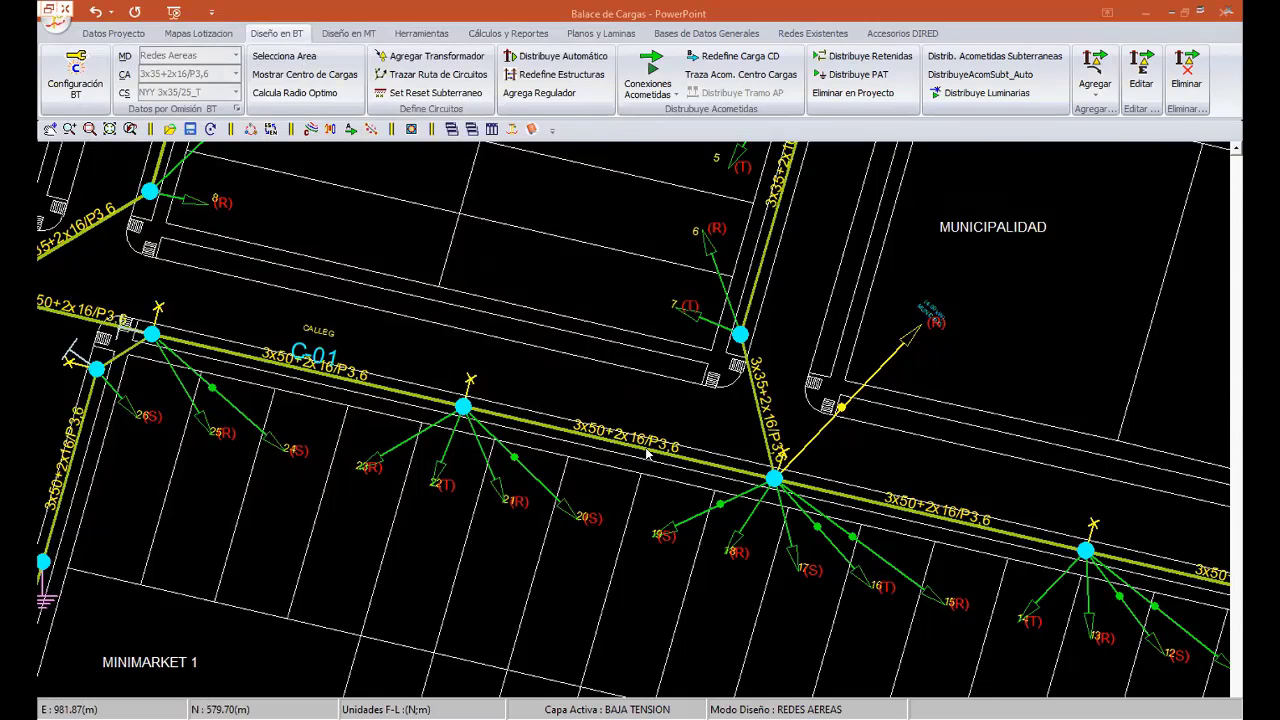
- Zoom and pan along the C-01 line around SE-01 to see its conductor labels
{"action": "scroll", "coordinate": [622, 430], "scroll_direction": "up", "scroll_amount": 2}
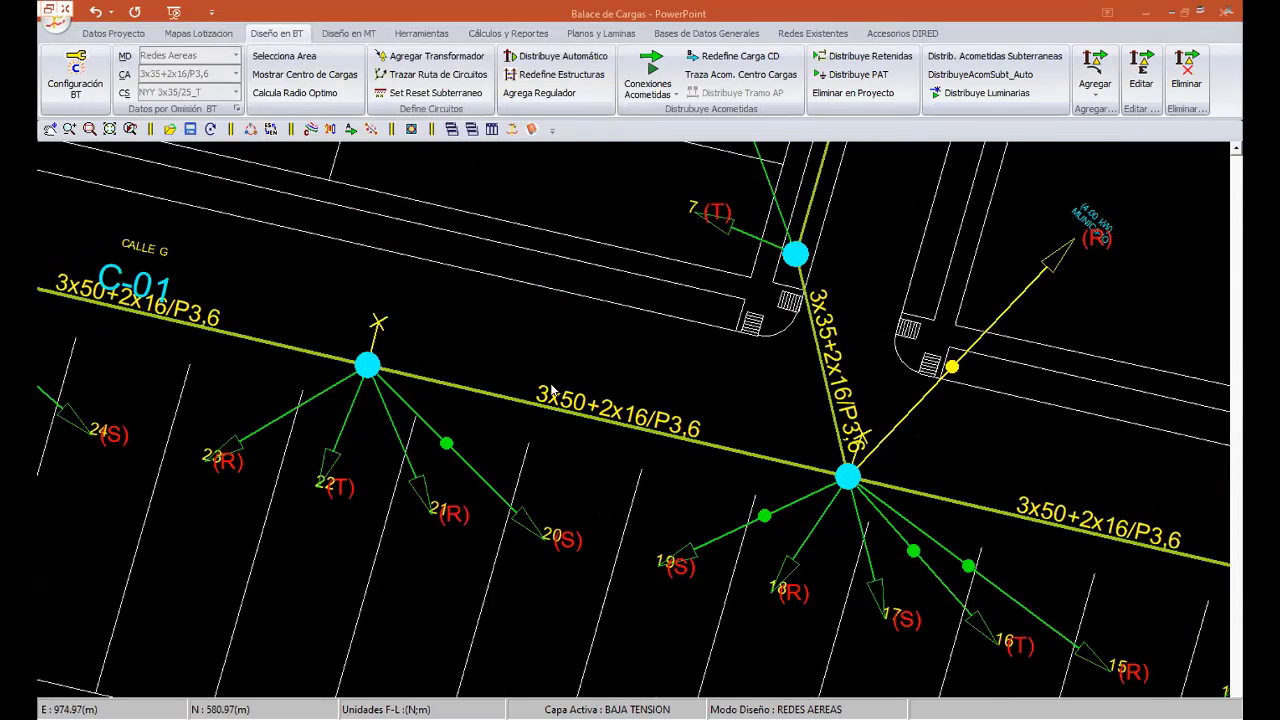
{"action": "mouse_move", "coordinate": [679, 478]}
{"action": "middle_mouse_down"}
{"action": "mouse_move", "coordinate": [725, 450]}
{"action": "mouse_move", "coordinate": [160, 440]}
{"action": "middle_mouse_up"}
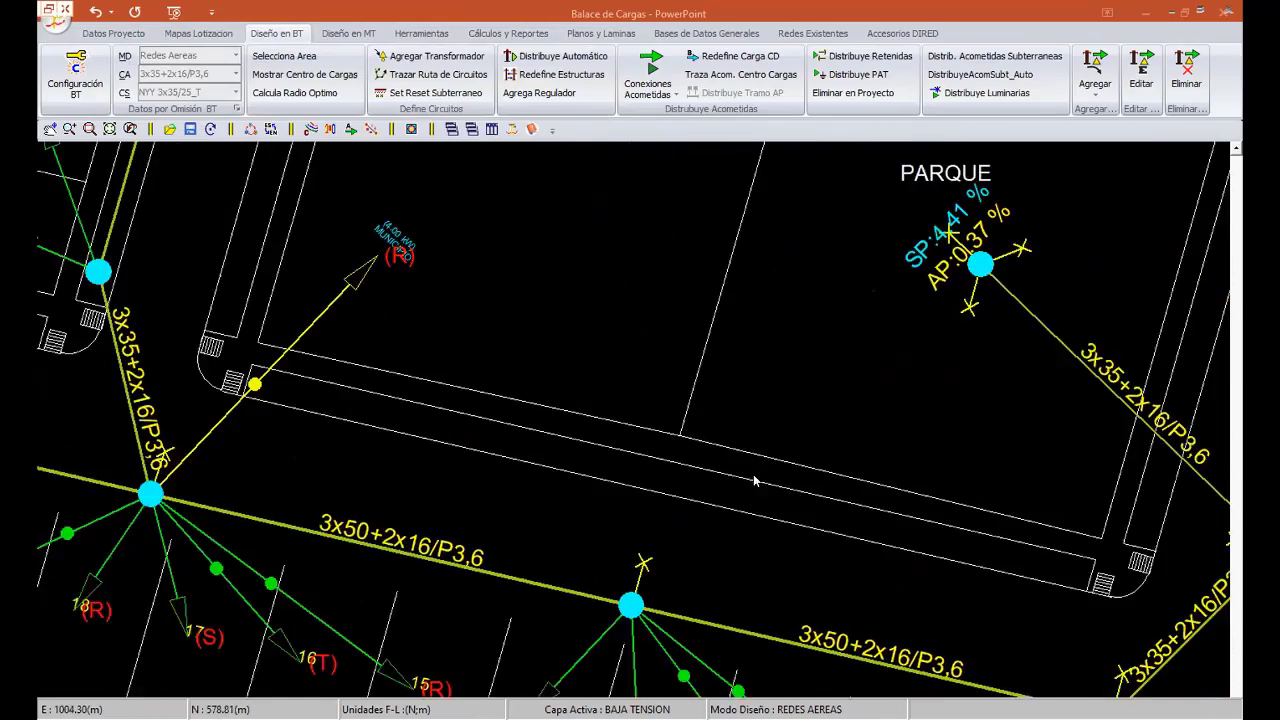
{"action": "scroll", "coordinate": [790, 293], "scroll_direction": "down", "scroll_amount": 2}
{"action": "scroll", "coordinate": [790, 293], "scroll_direction": "down", "scroll_amount": 1}
{"action": "middle_click_drag", "start_coordinate": [612, 456], "coordinate": [684, 428]}
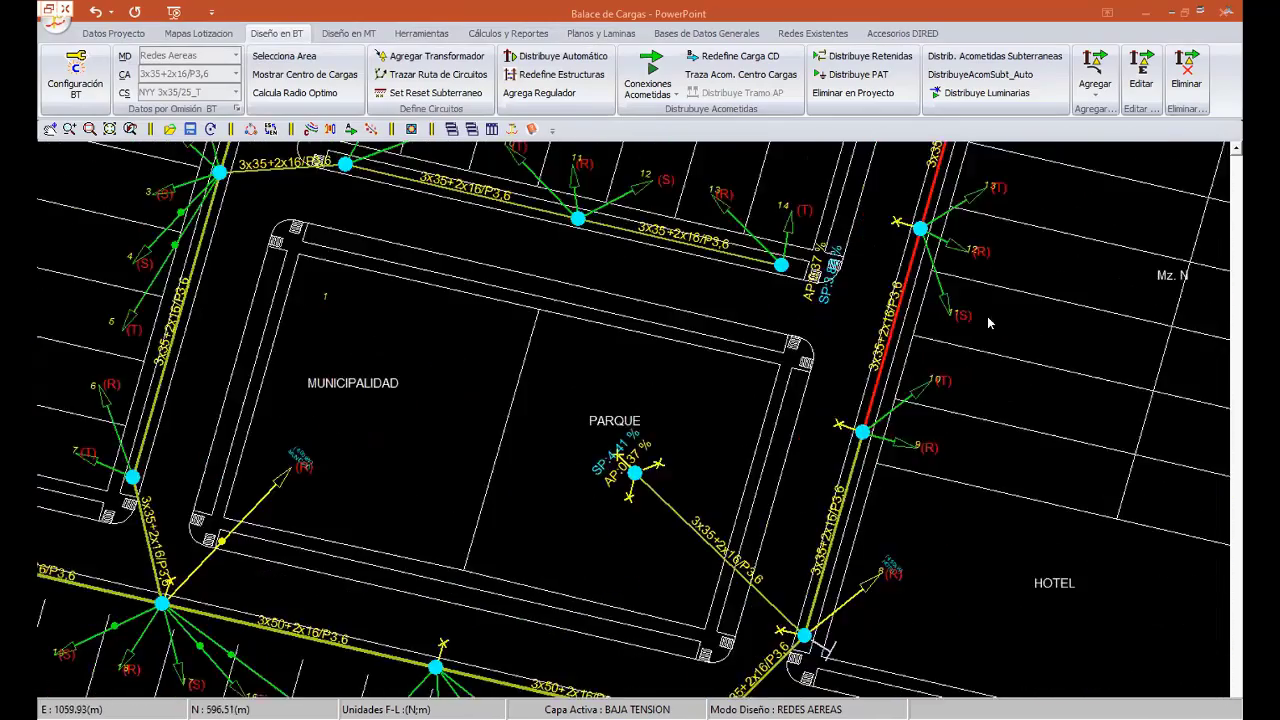
{"action": "scroll", "coordinate": [684, 428], "scroll_direction": "up", "scroll_amount": 2}
{"action": "scroll", "coordinate": [684, 428], "scroll_direction": "up", "scroll_amount": 1}
{"action": "scroll", "coordinate": [684, 428], "scroll_direction": "up", "scroll_amount": 1}
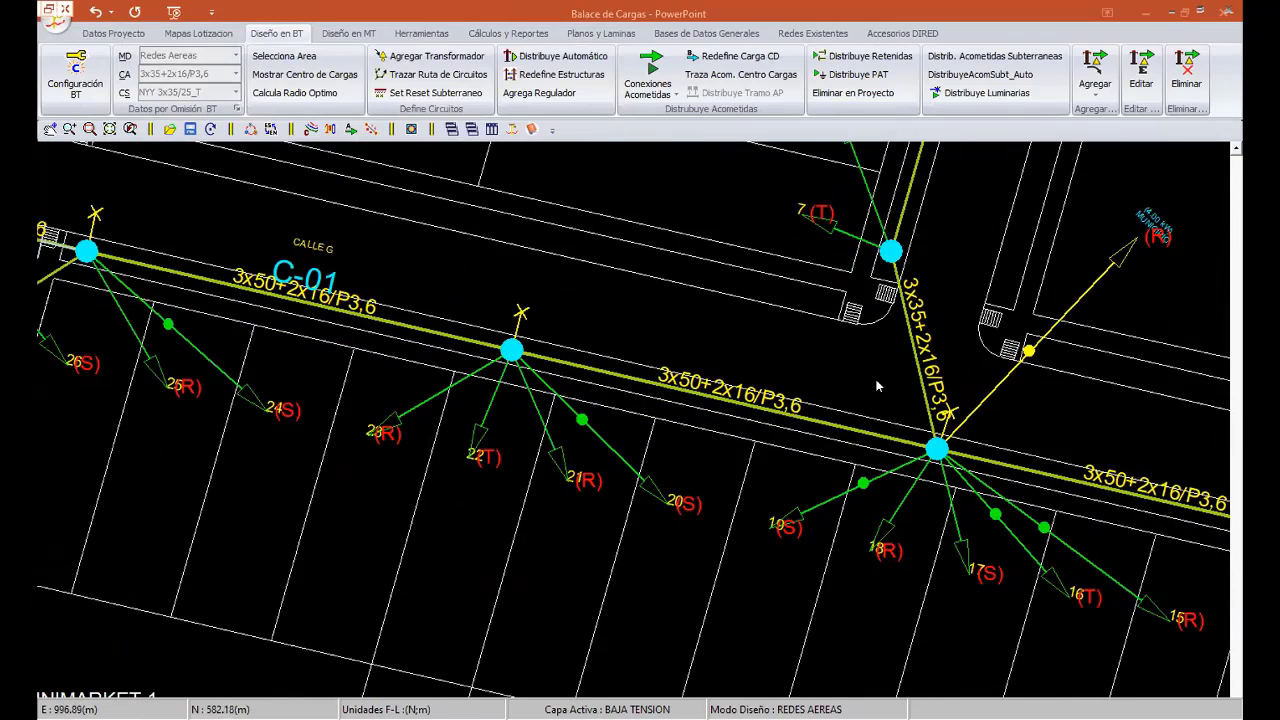
{"action": "scroll", "coordinate": [625, 418], "scroll_direction": "down", "scroll_amount": 3}
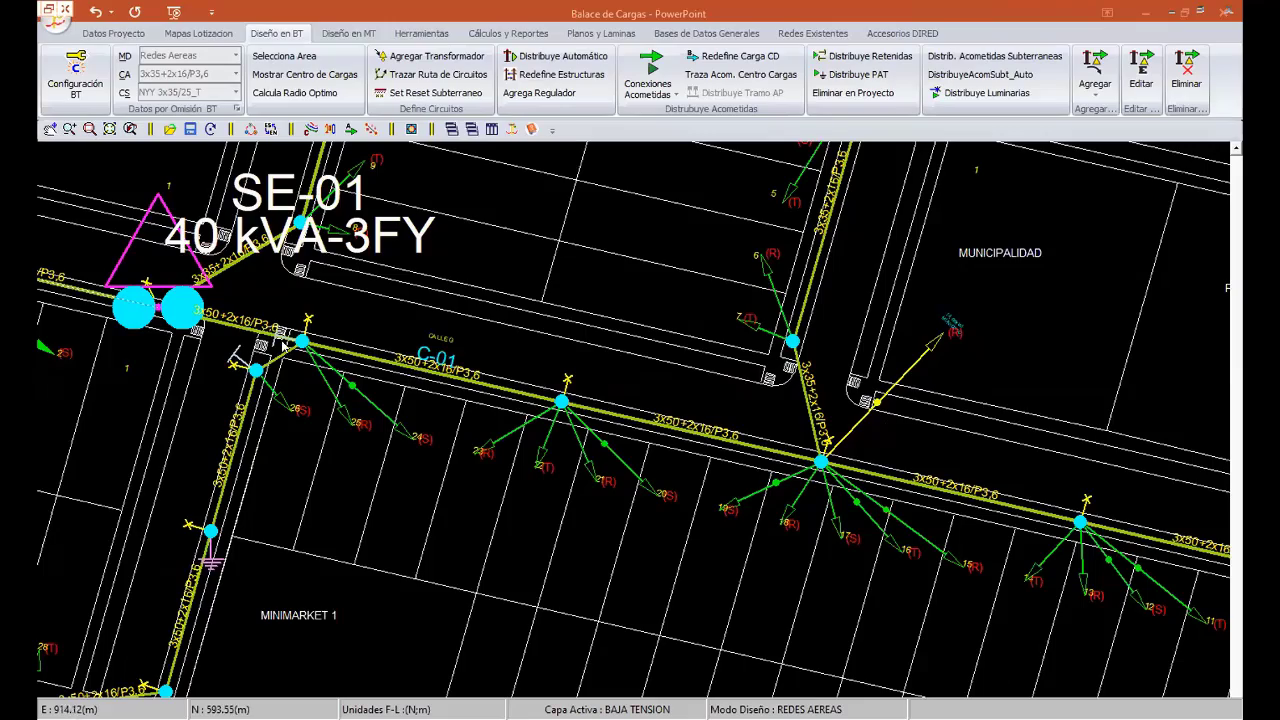
{"action": "middle_click_drag", "start_coordinate": [283, 345], "coordinate": [432, 420]}
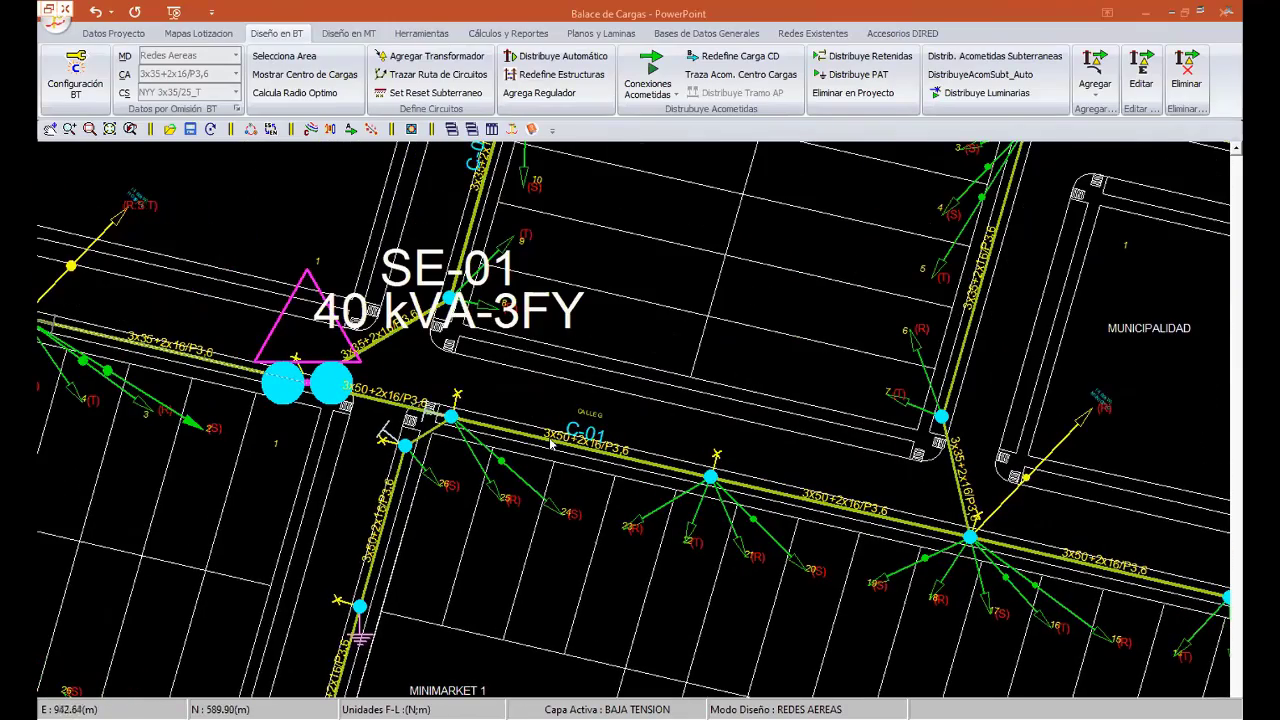
{"action": "middle_click_drag", "start_coordinate": [551, 445], "coordinate": [90, 403]}
- Follow the 3x50 line along the street to reveal the MUNICIPALIDAD, PARQUE and HOTEL blocks
{"action": "scroll", "coordinate": [463, 445], "scroll_direction": "up", "scroll_amount": 3}
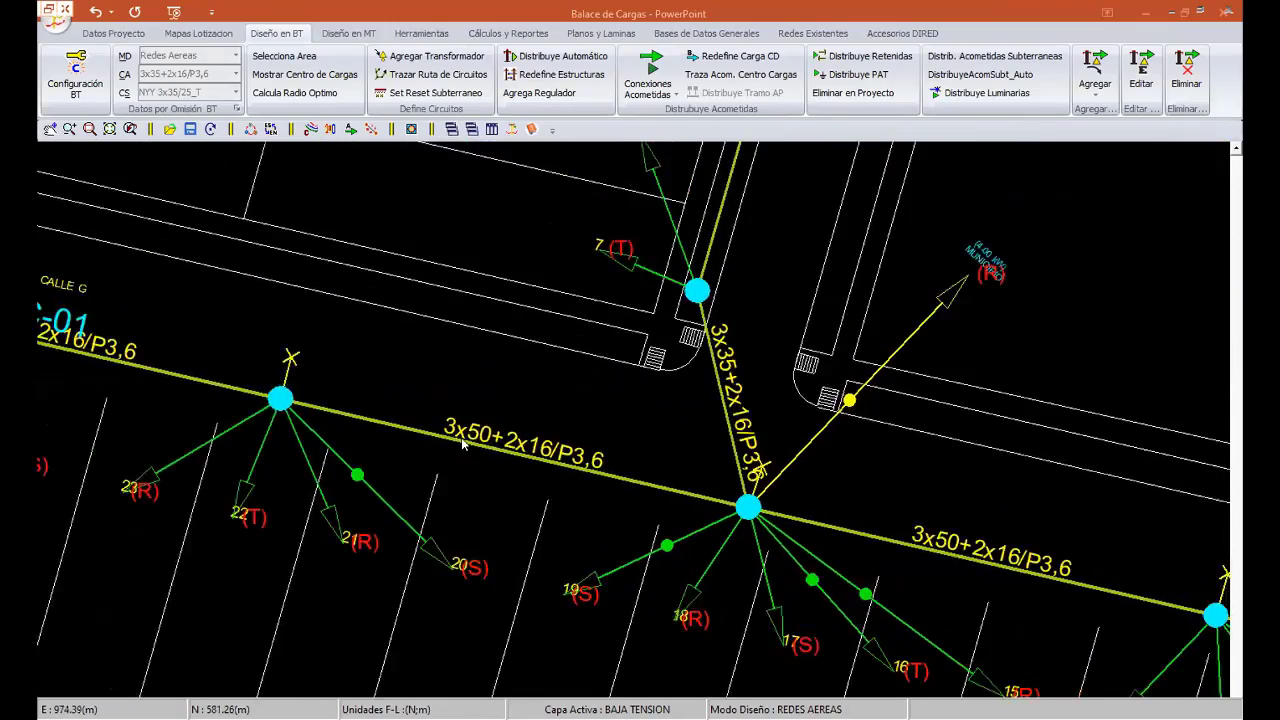
{"action": "scroll", "coordinate": [463, 445], "scroll_direction": "up", "scroll_amount": 1}
{"action": "scroll", "coordinate": [430, 410], "scroll_direction": "down", "scroll_amount": 2}
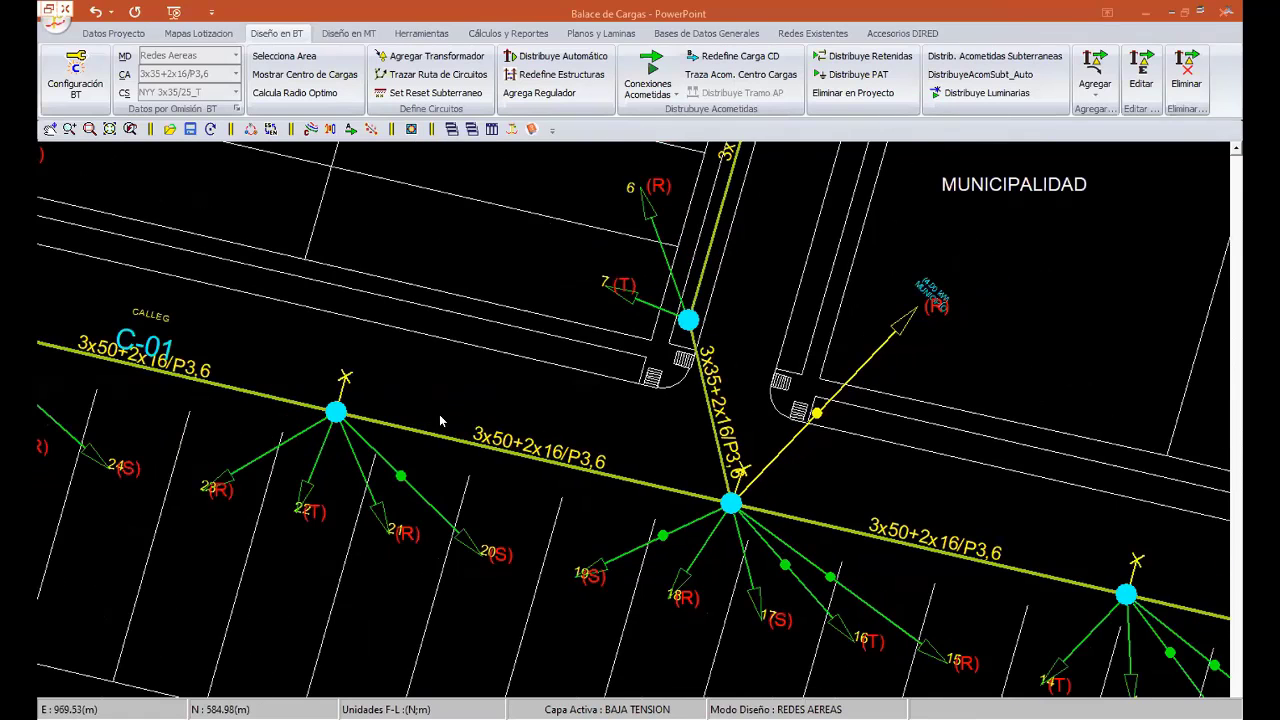
{"action": "middle_click_drag", "start_coordinate": [605, 436], "coordinate": [566, 426]}
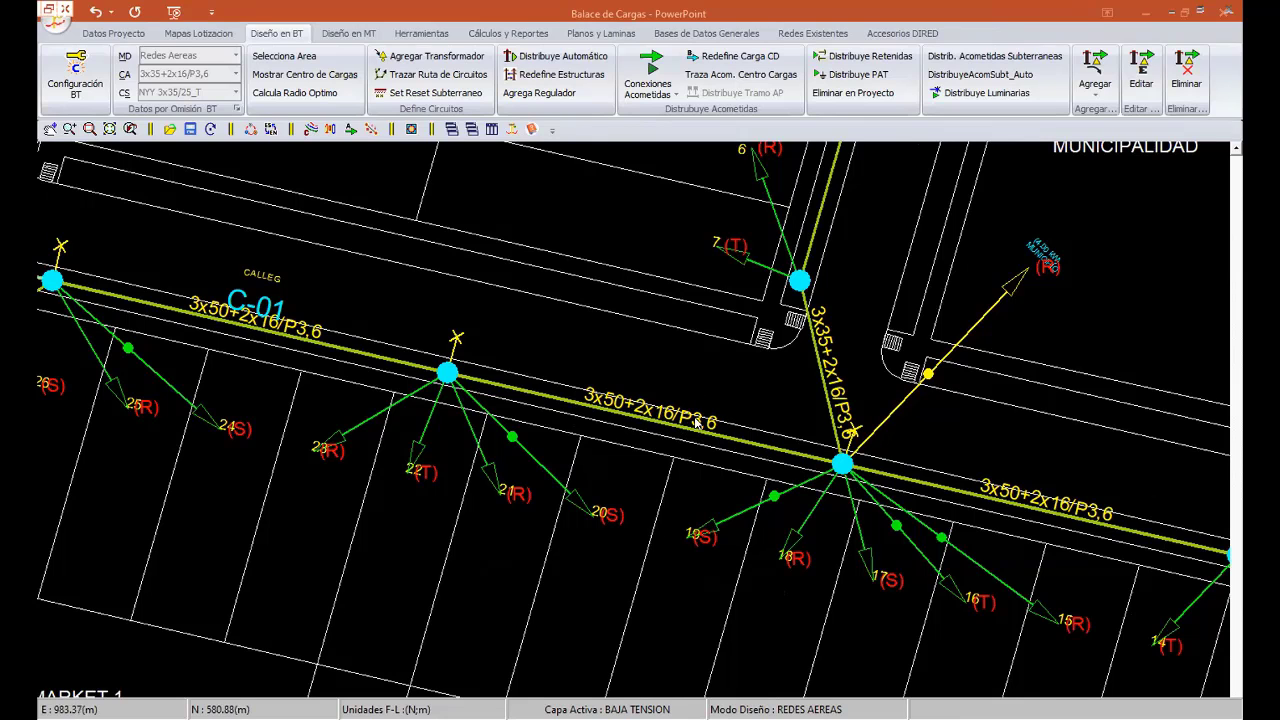
{"action": "middle_click_drag", "start_coordinate": [870, 450], "coordinate": [657, 410]}
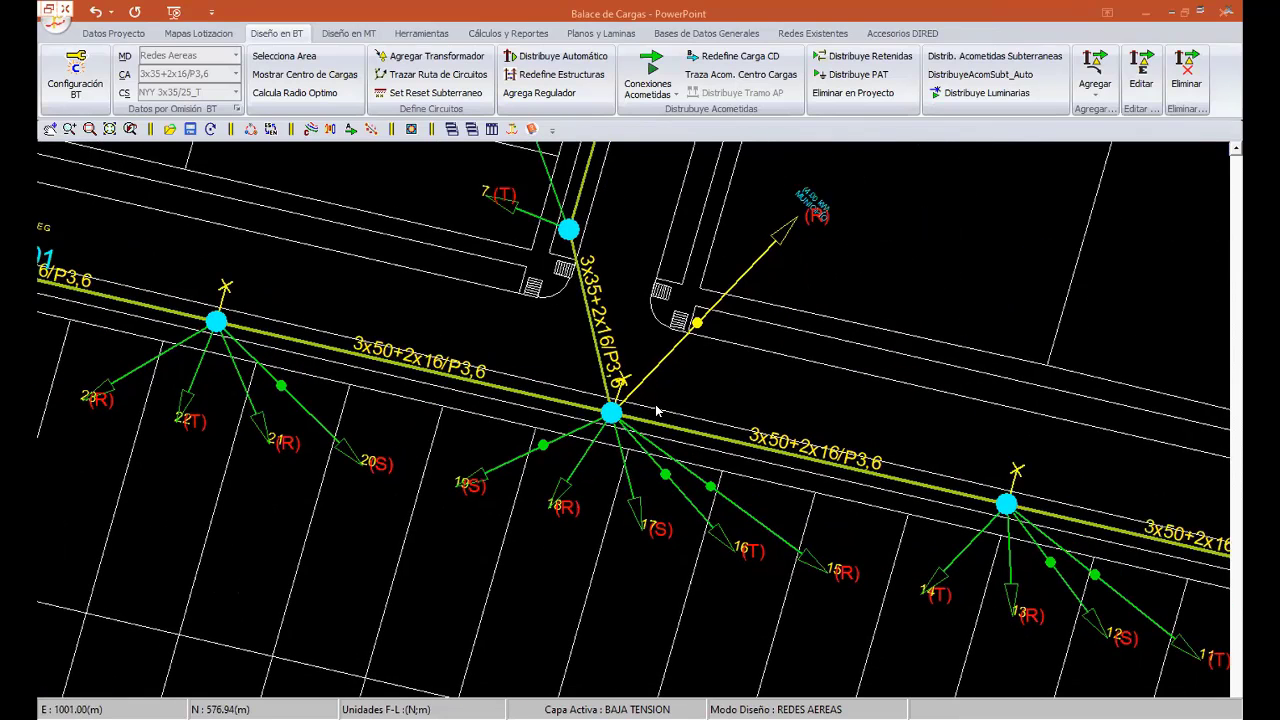
{"action": "scroll", "coordinate": [680, 398], "scroll_direction": "down", "scroll_amount": 2}
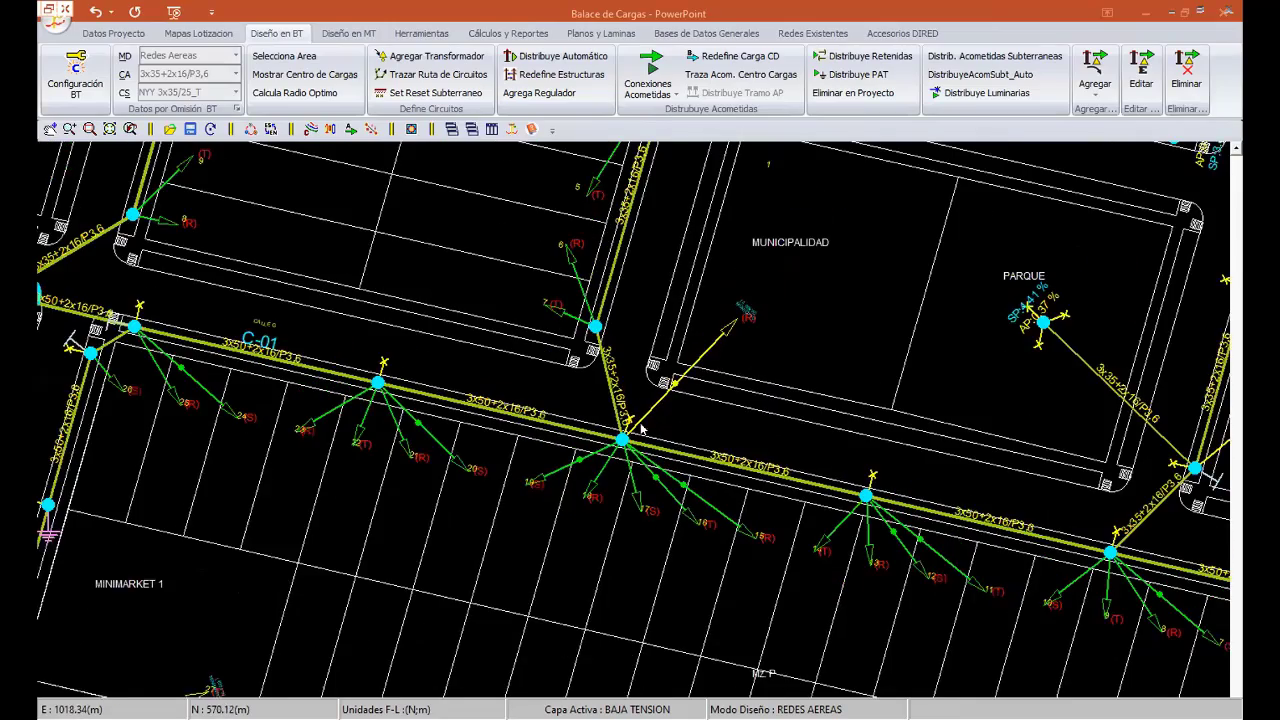
{"action": "middle_click_drag", "start_coordinate": [1060, 452], "coordinate": [791, 398]}
{"action": "scroll", "coordinate": [791, 398], "scroll_direction": "down", "scroll_amount": 2}
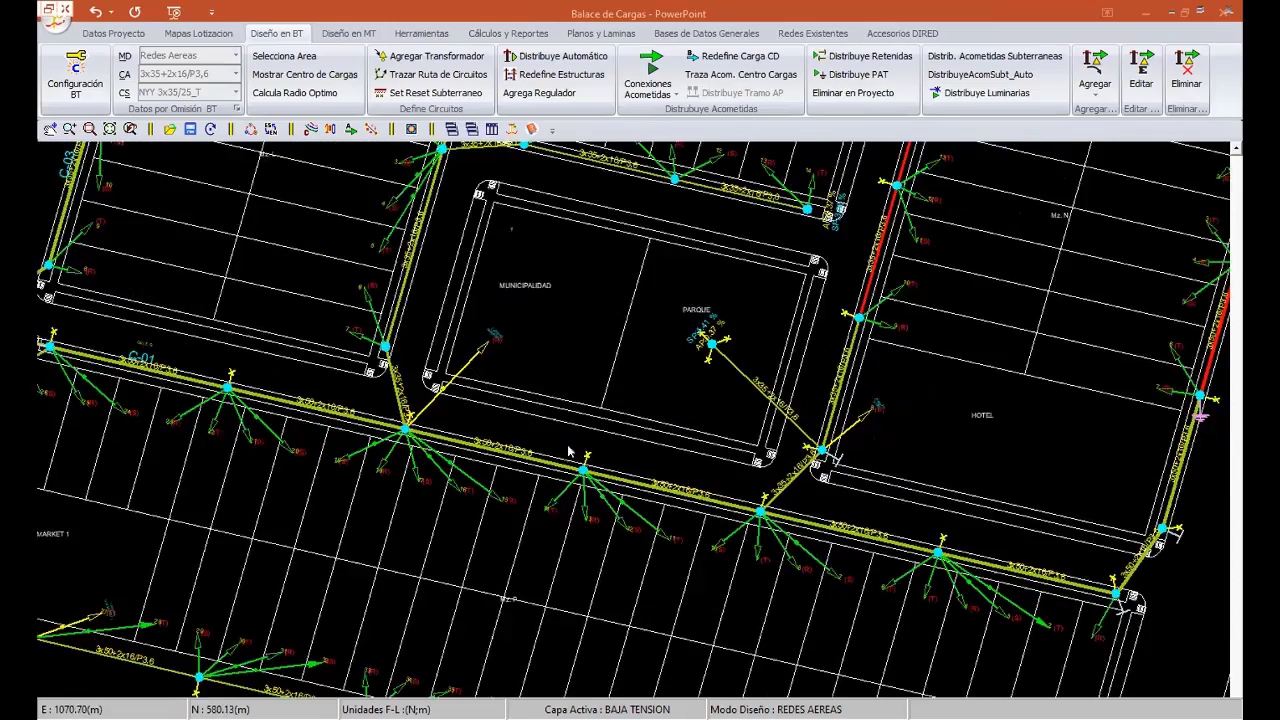
{"action": "scroll", "coordinate": [718, 428], "scroll_direction": "down", "scroll_amount": 2}
{"action": "mouse_move", "coordinate": [617, 422]}
{"action": "middle_mouse_down"}
{"action": "mouse_move", "coordinate": [727, 490]}
{"action": "mouse_move", "coordinate": [645, 421]}
{"action": "middle_mouse_up"}
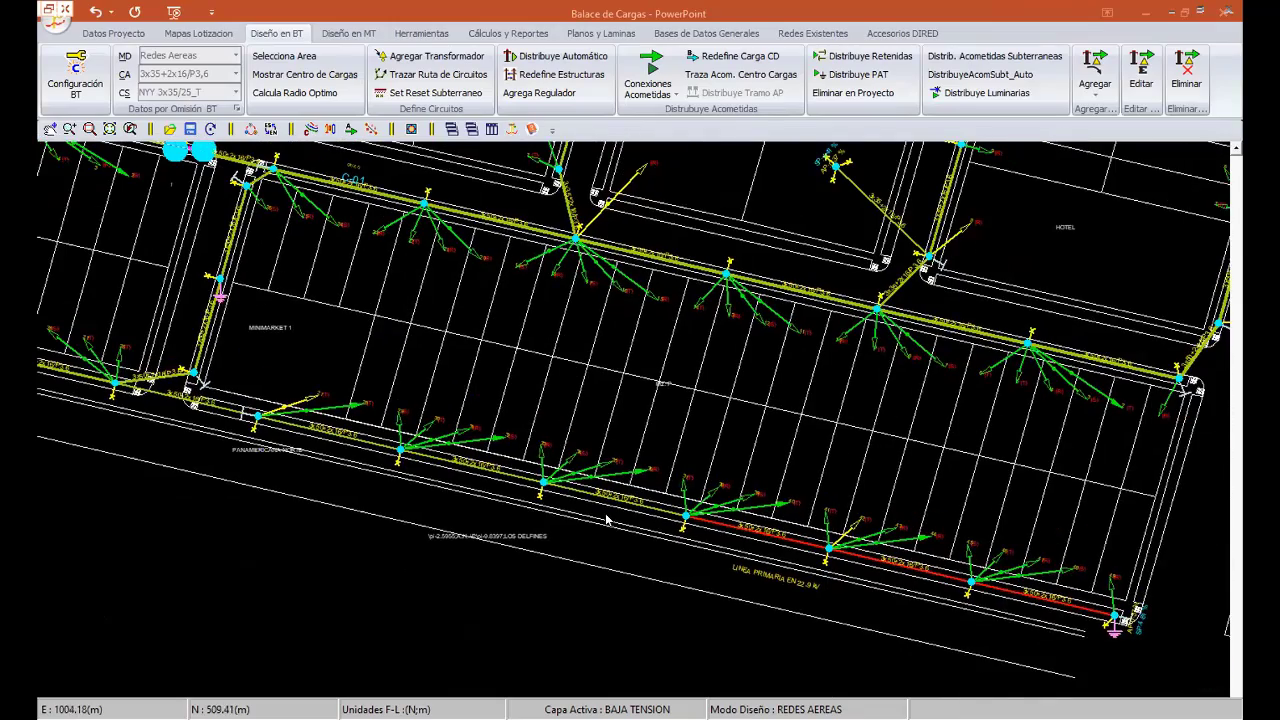
- Zoom and pan along the red 3x50+2x16/P3,6 section through services 37–49 to the last pole
{"action": "scroll", "coordinate": [606, 519], "scroll_direction": "up", "scroll_amount": 2}
{"action": "scroll", "coordinate": [846, 572], "scroll_direction": "up", "scroll_amount": 2}
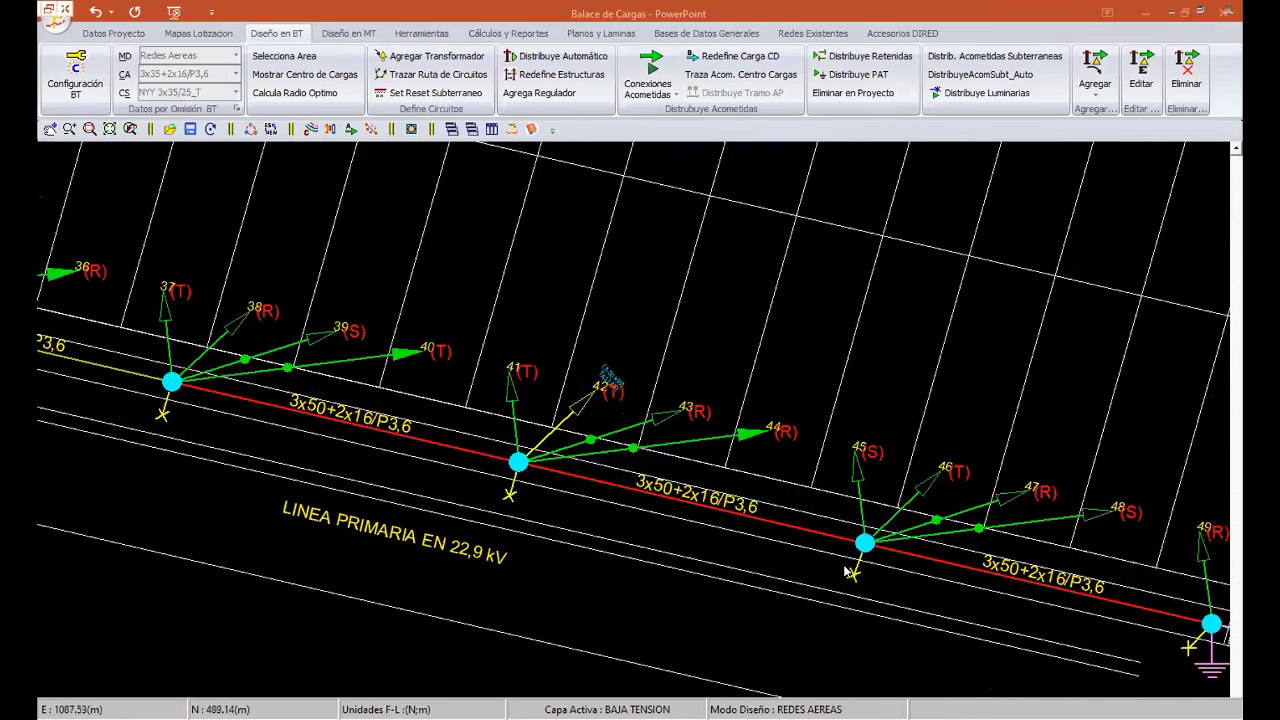
{"action": "middle_click_drag", "start_coordinate": [846, 572], "coordinate": [786, 524]}
{"action": "middle_click_drag", "start_coordinate": [863, 530], "coordinate": [767, 495]}
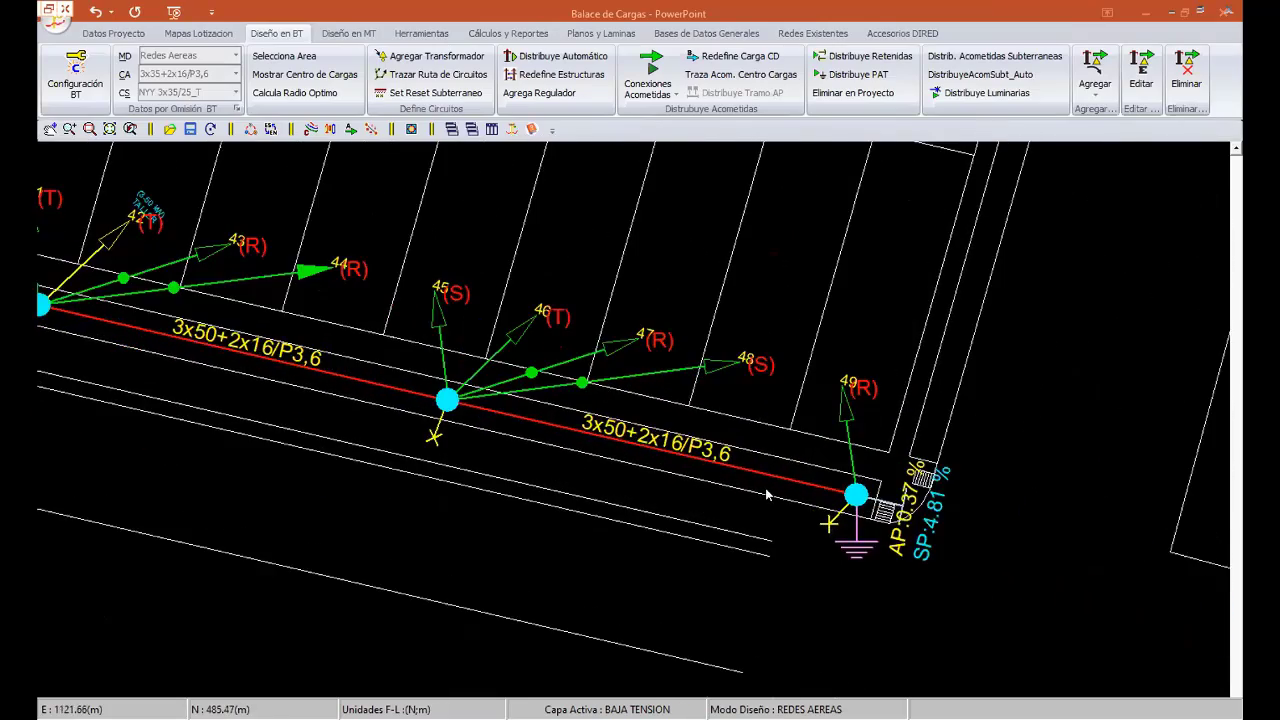
{"action": "middle_click_drag", "start_coordinate": [606, 475], "coordinate": [950, 565]}
{"action": "middle_click_drag", "start_coordinate": [300, 400], "coordinate": [646, 493]}
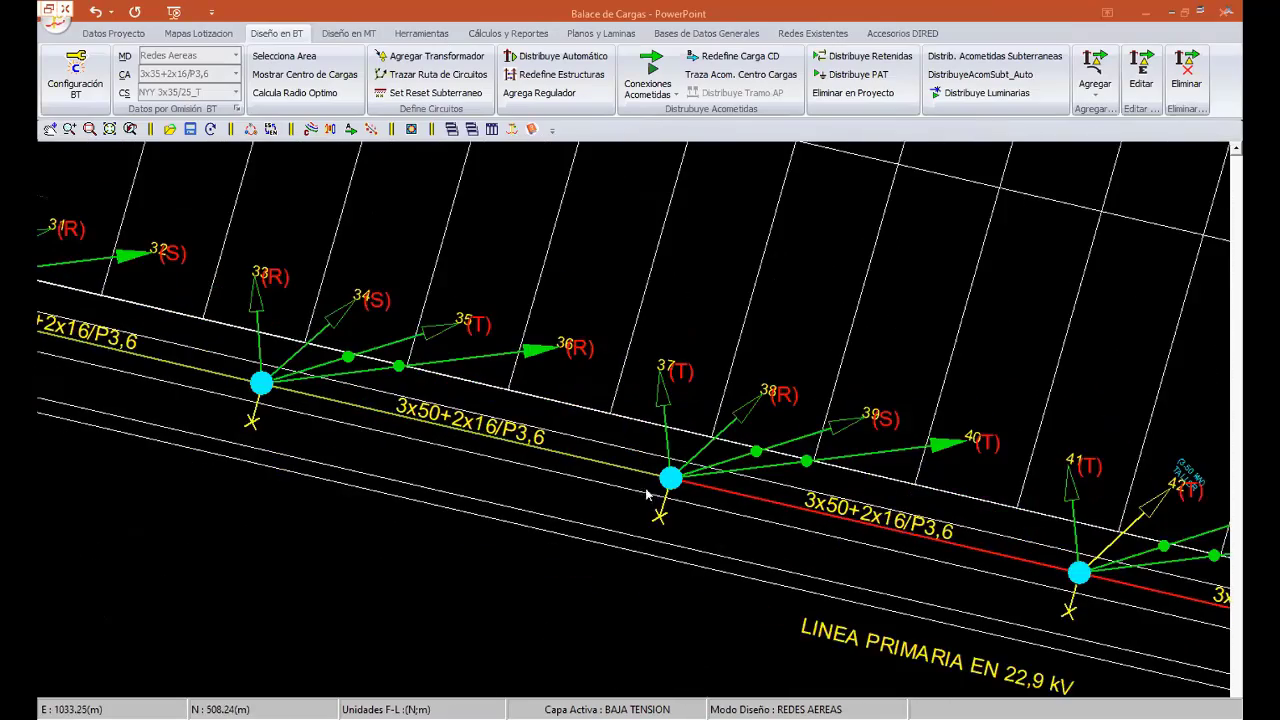
{"action": "scroll", "coordinate": [605, 484], "scroll_direction": "down", "scroll_amount": 3}
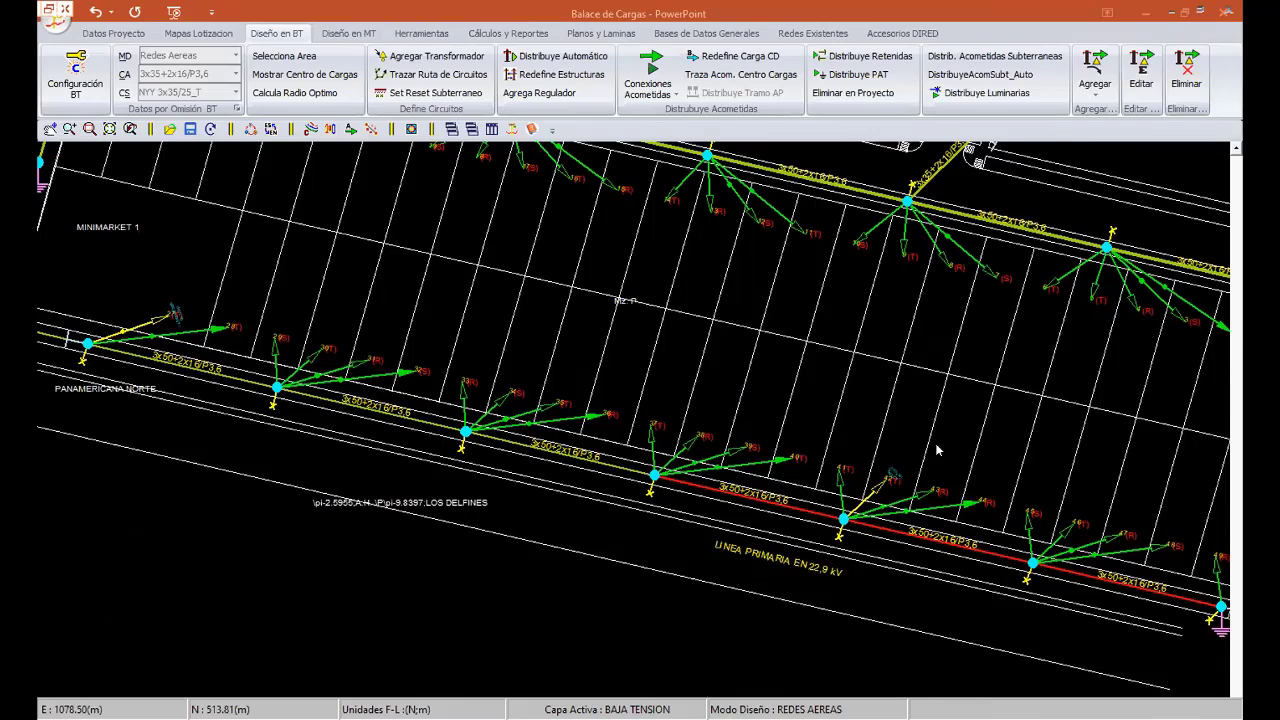
{"action": "mouse_move", "coordinate": [824, 450]}
{"action": "middle_mouse_down"}
{"action": "mouse_move", "coordinate": [746, 416]}
{"action": "mouse_move", "coordinate": [618, 395]}
{"action": "middle_mouse_up"}
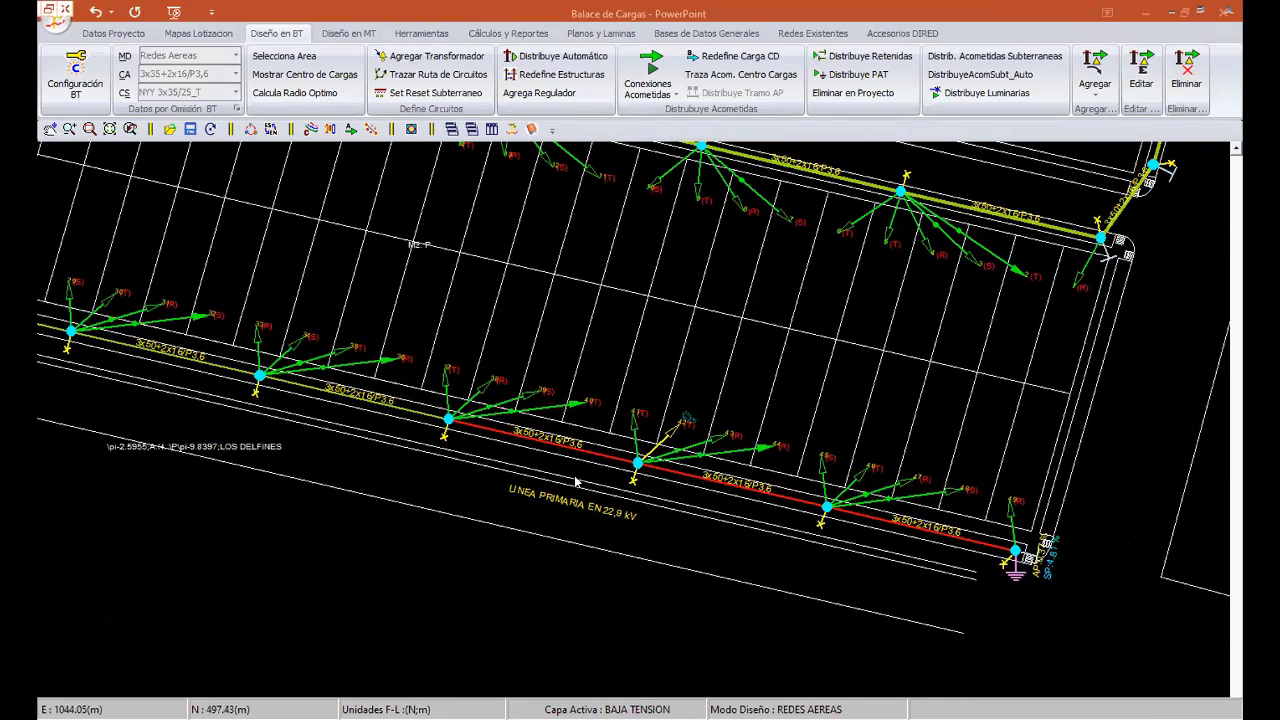
{"action": "scroll", "coordinate": [791, 514], "scroll_direction": "up", "scroll_amount": 1}
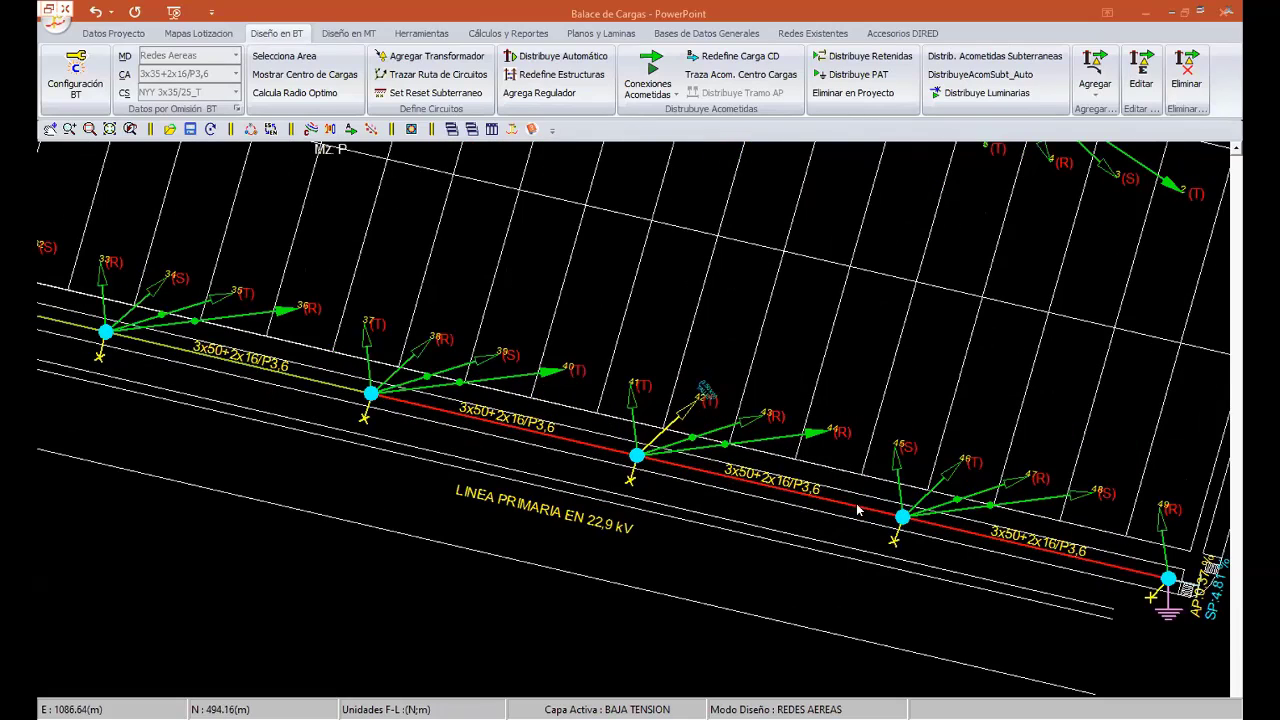
{"action": "middle_click_drag", "start_coordinate": [857, 511], "coordinate": [696, 444]}
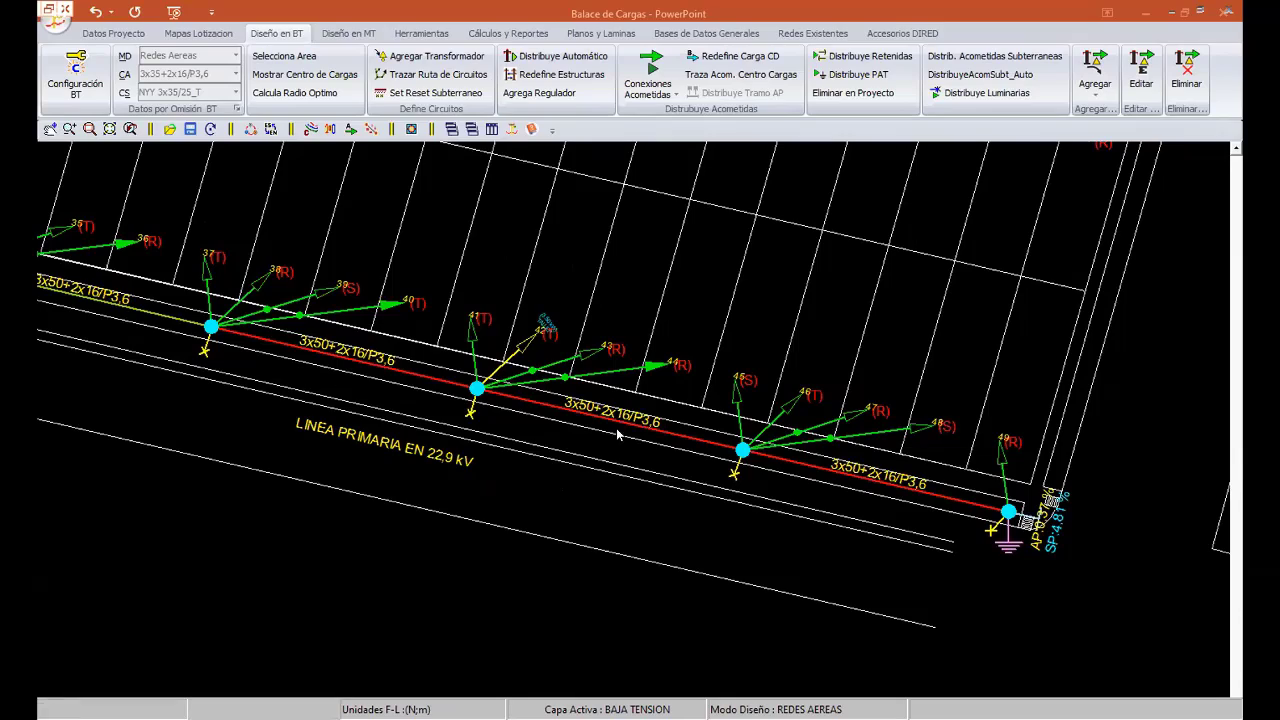
{"action": "middle_click_drag", "start_coordinate": [406, 412], "coordinate": [800, 562]}
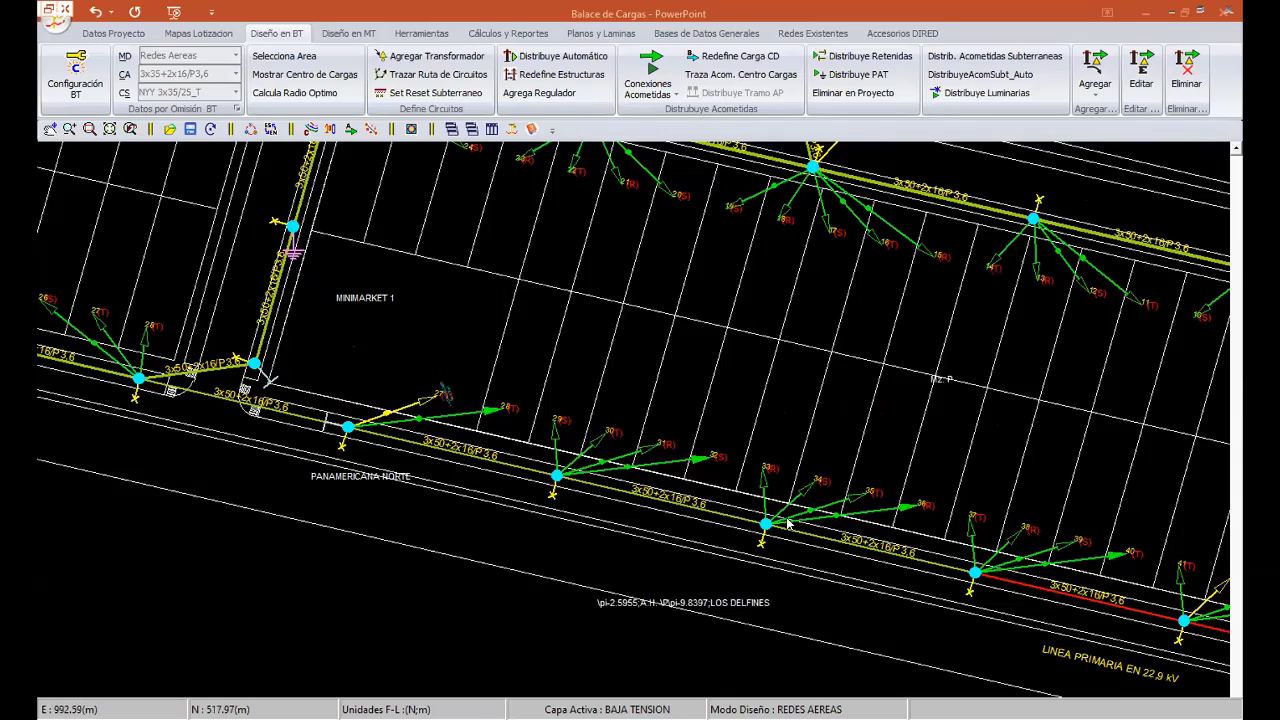
{"action": "middle_click_drag", "start_coordinate": [786, 524], "coordinate": [416, 448]}
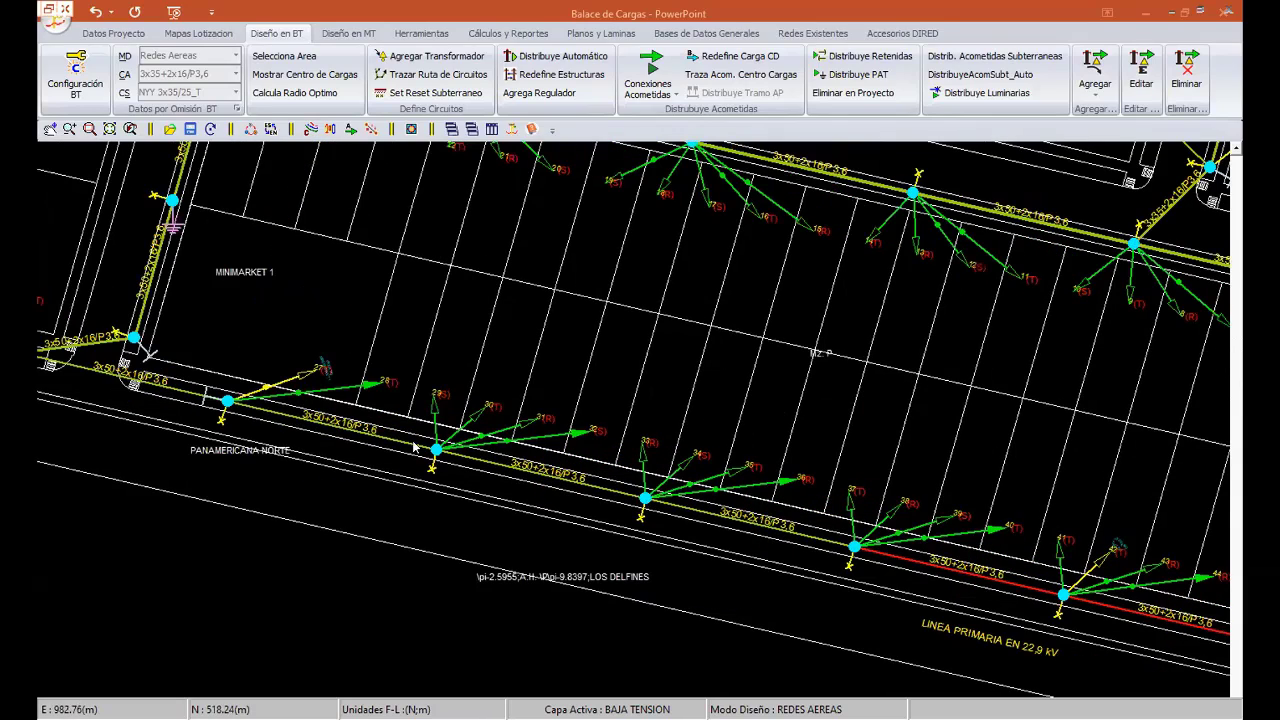
- Check the Tipo-A demand and 4.50 % voltage-drop limit in Configuración BT, apply, and zoom to the end pole
{"action": "left_click", "coordinate": [75, 75]}
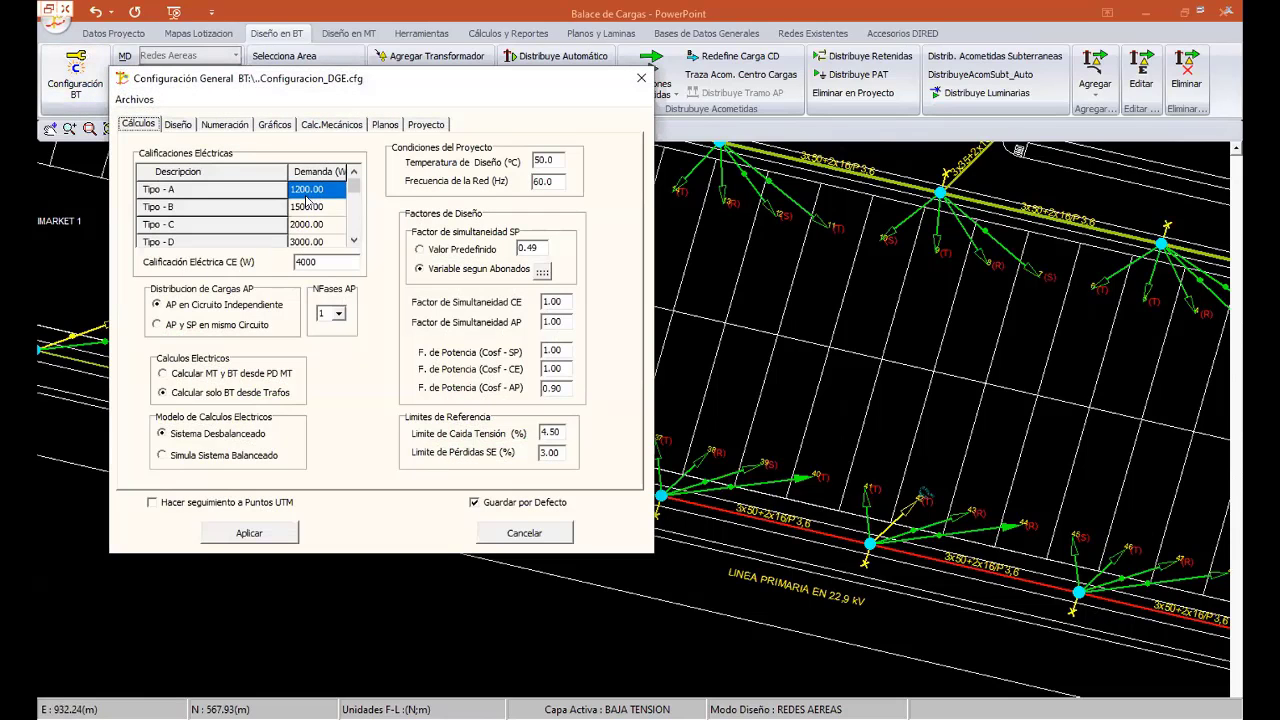
{"action": "left_click", "coordinate": [306, 193]}
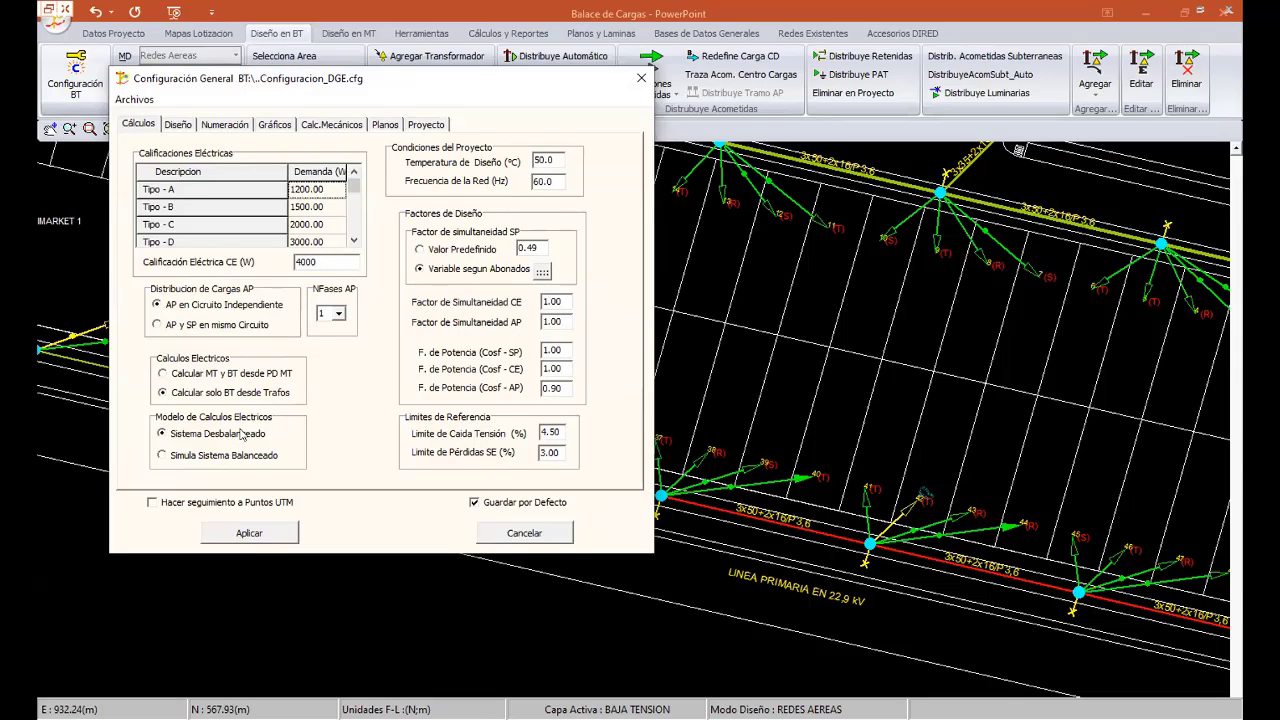
{"action": "double_click", "coordinate": [552, 433]}
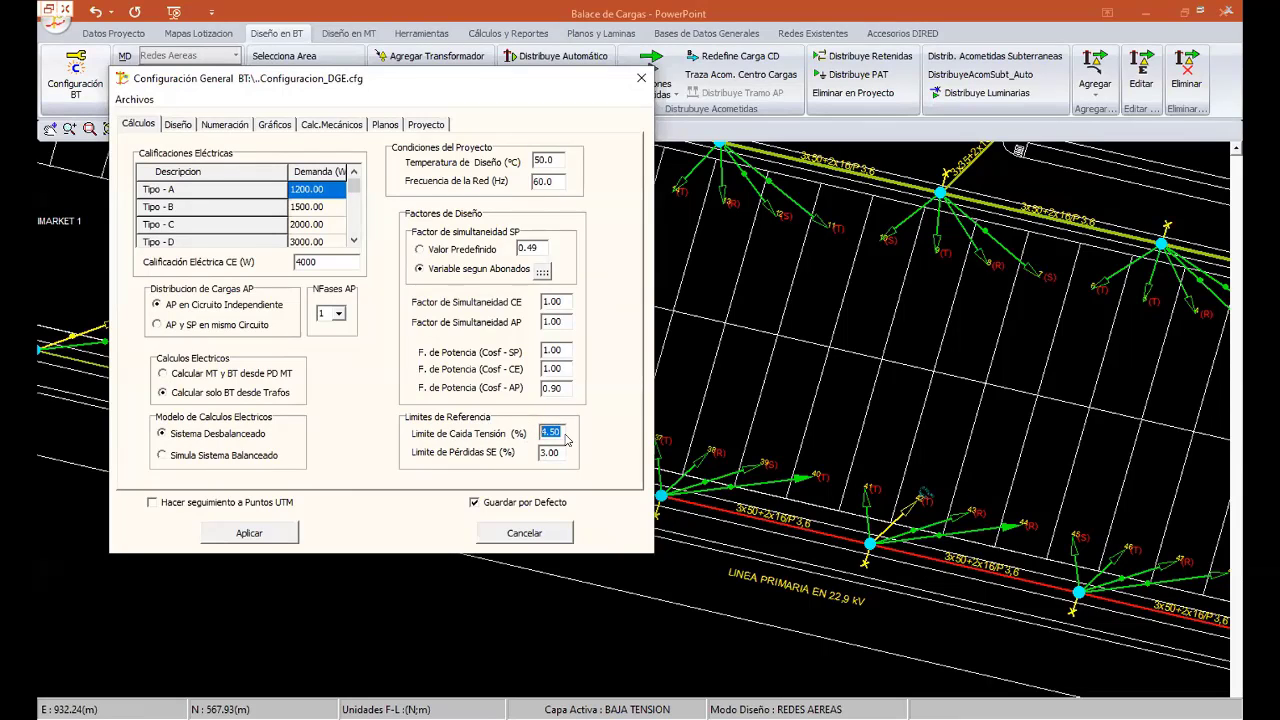
{"action": "left_click", "coordinate": [258, 534]}
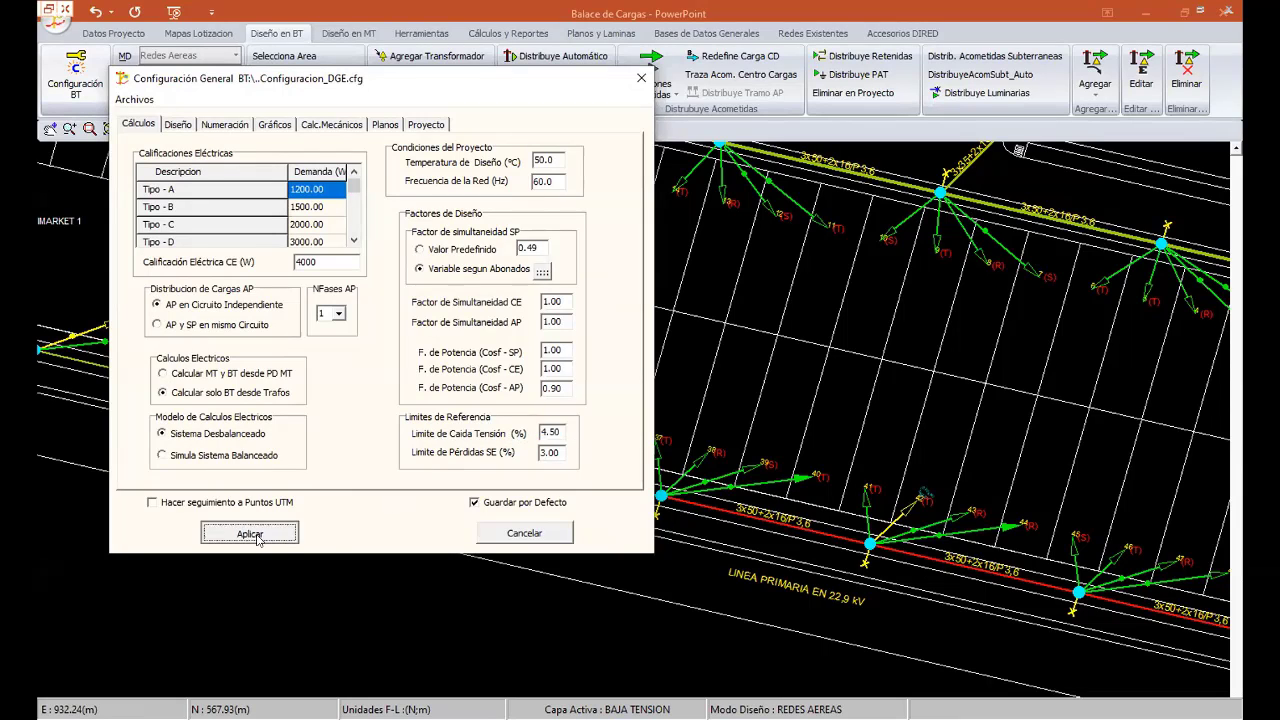
{"action": "scroll", "coordinate": [905, 540], "scroll_direction": "up", "scroll_amount": 3}
{"action": "scroll", "coordinate": [648, 370], "scroll_direction": "up", "scroll_amount": 2}
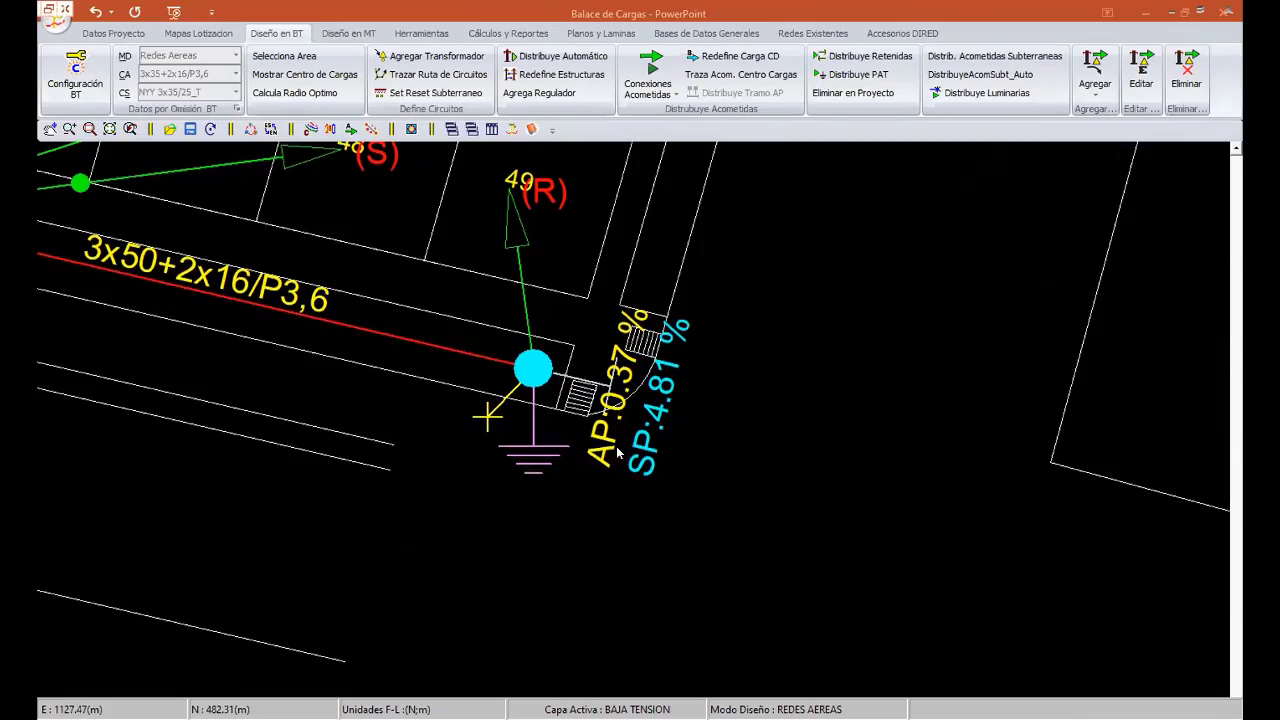
- Pan back along circuit C-01 over services 37–49 and out to the wider network around SE-01
{"action": "middle_click_drag", "start_coordinate": [519, 431], "coordinate": [686, 477]}
{"action": "scroll", "coordinate": [686, 477], "scroll_direction": "down", "scroll_amount": 2}
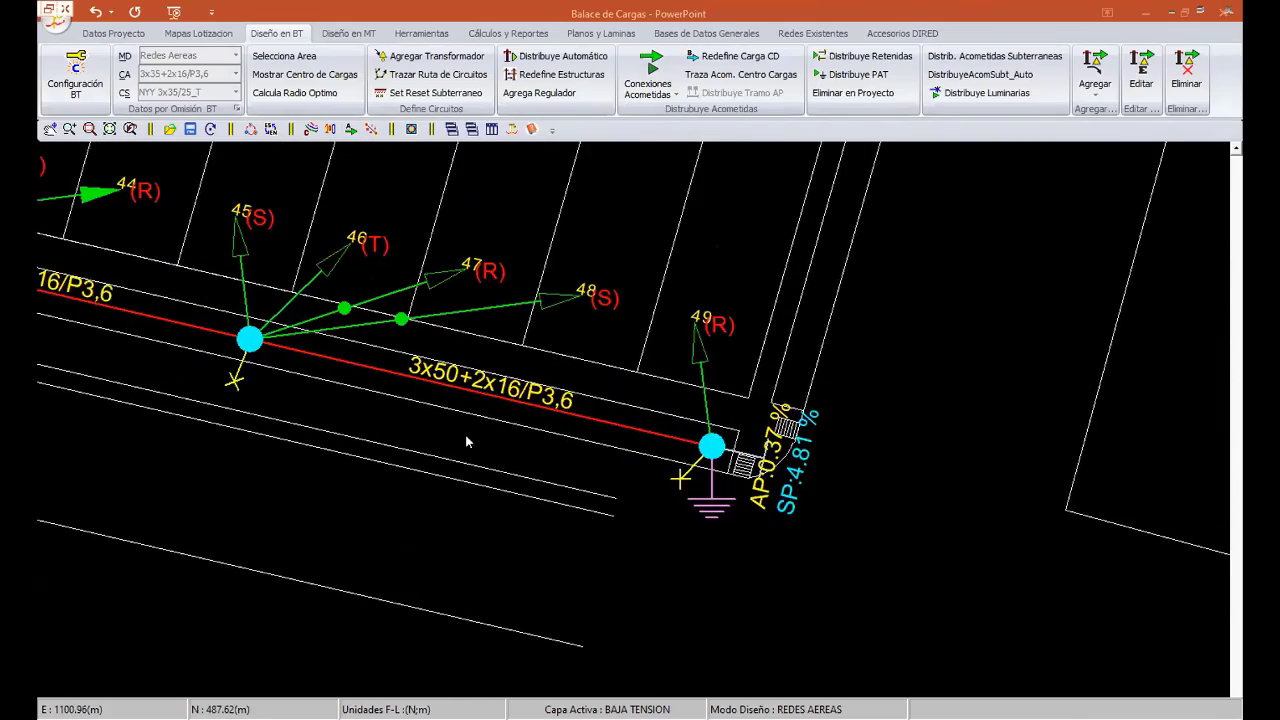
{"action": "middle_click_drag", "start_coordinate": [322, 405], "coordinate": [497, 508]}
{"action": "middle_click_drag", "start_coordinate": [287, 450], "coordinate": [510, 440]}
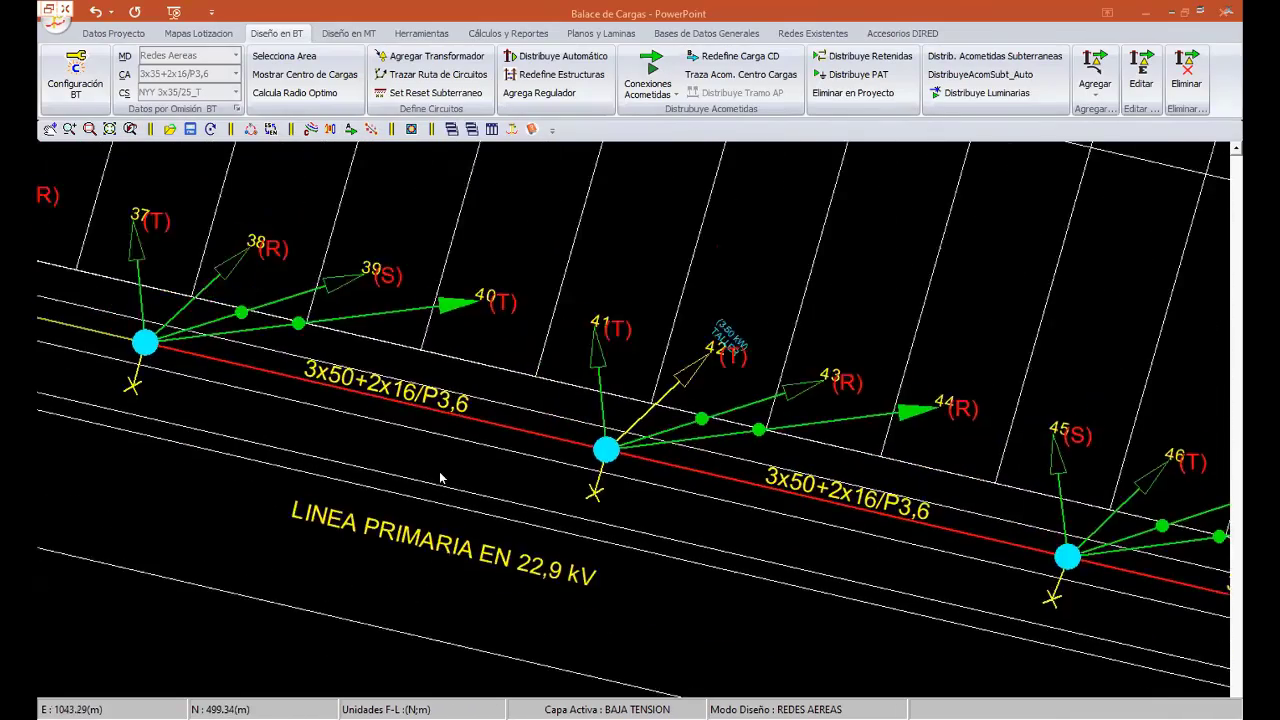
{"action": "scroll", "coordinate": [510, 440], "scroll_direction": "up", "scroll_amount": 2}
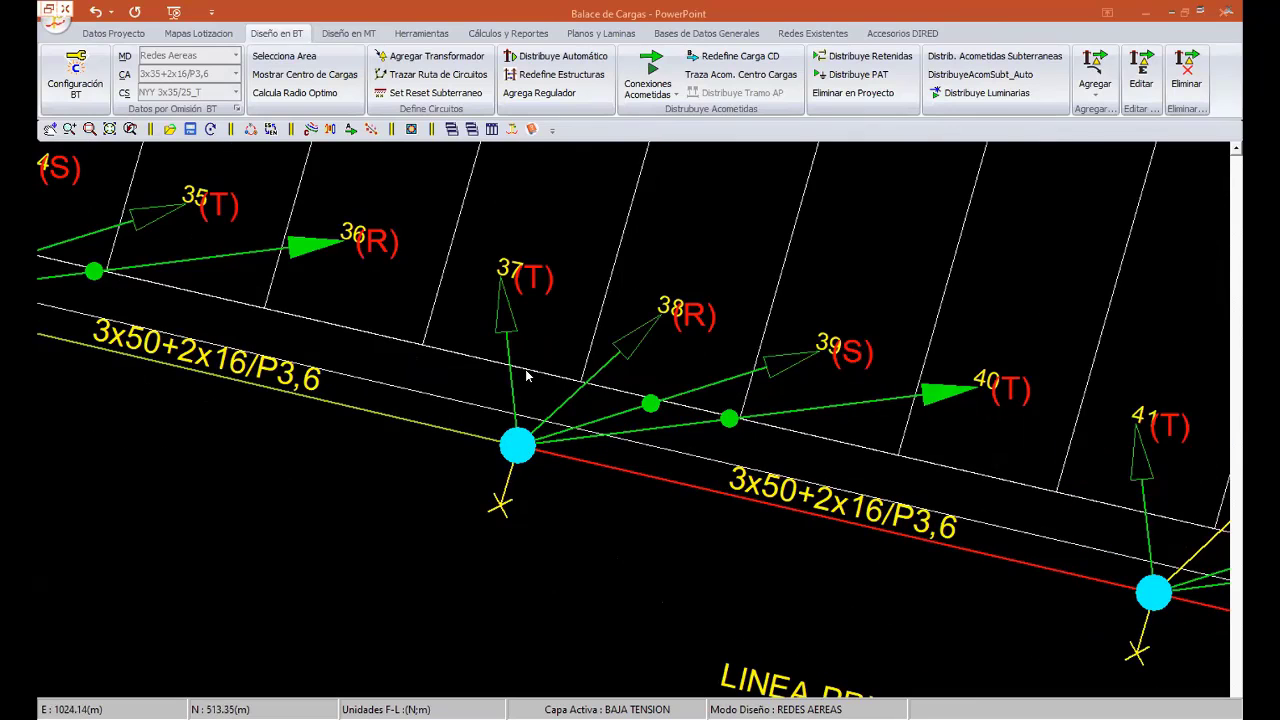
{"action": "scroll", "coordinate": [532, 387], "scroll_direction": "down", "scroll_amount": 2}
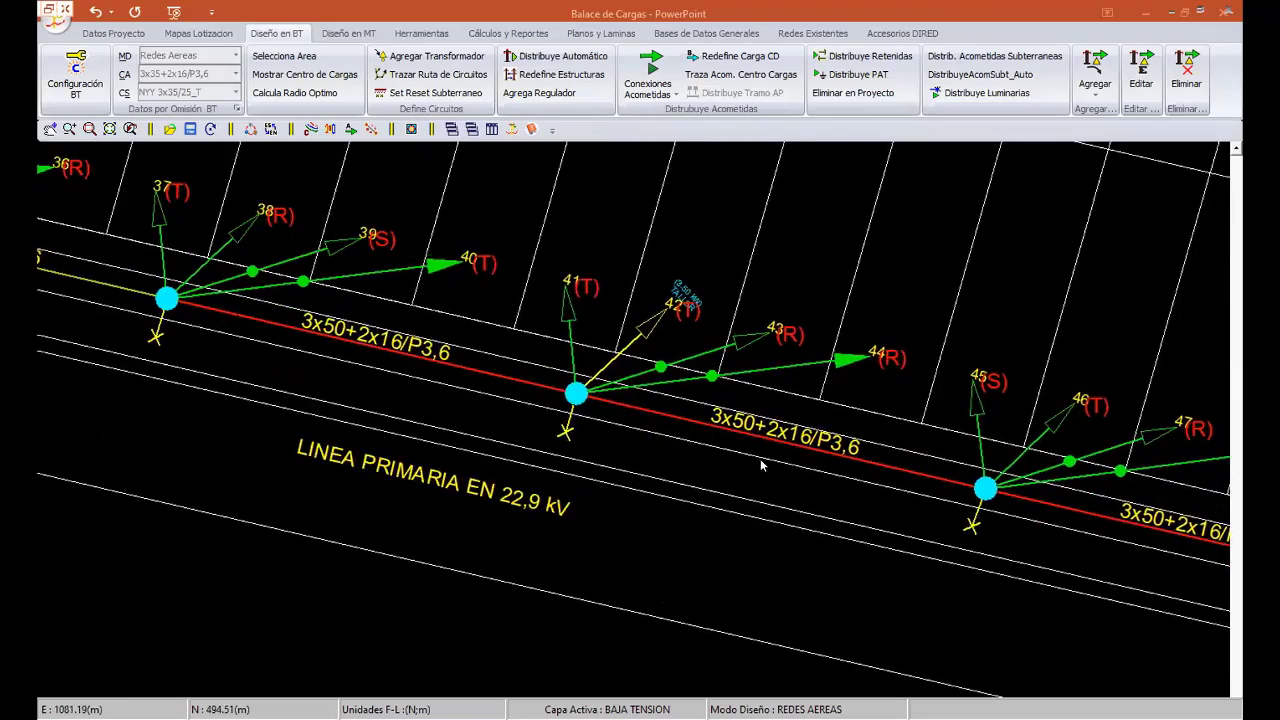
{"action": "middle_click_drag", "start_coordinate": [1137, 487], "coordinate": [625, 377]}
{"action": "scroll", "coordinate": [605, 492], "scroll_direction": "down", "scroll_amount": 2}
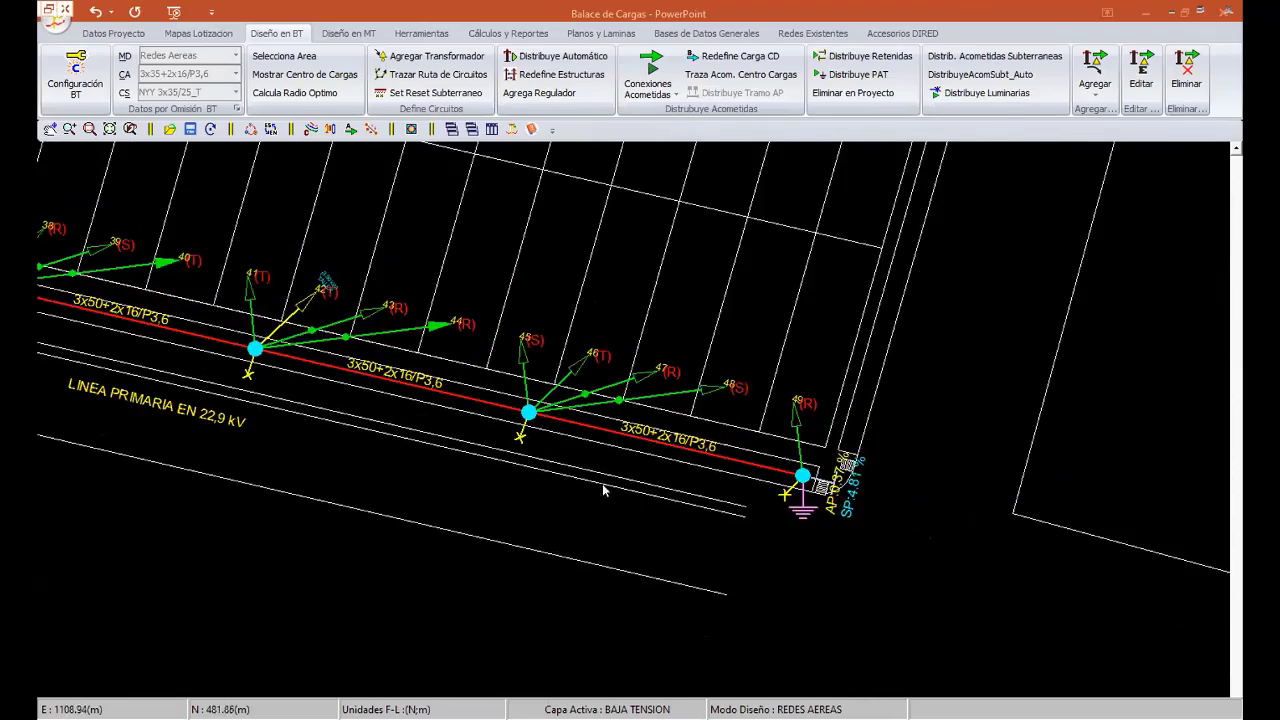
{"action": "middle_click_drag", "start_coordinate": [565, 480], "coordinate": [635, 494]}
{"action": "mouse_move", "coordinate": [515, 478]}
{"action": "middle_mouse_down"}
{"action": "mouse_move", "coordinate": [632, 490]}
{"action": "mouse_move", "coordinate": [728, 520]}
{"action": "middle_mouse_up"}
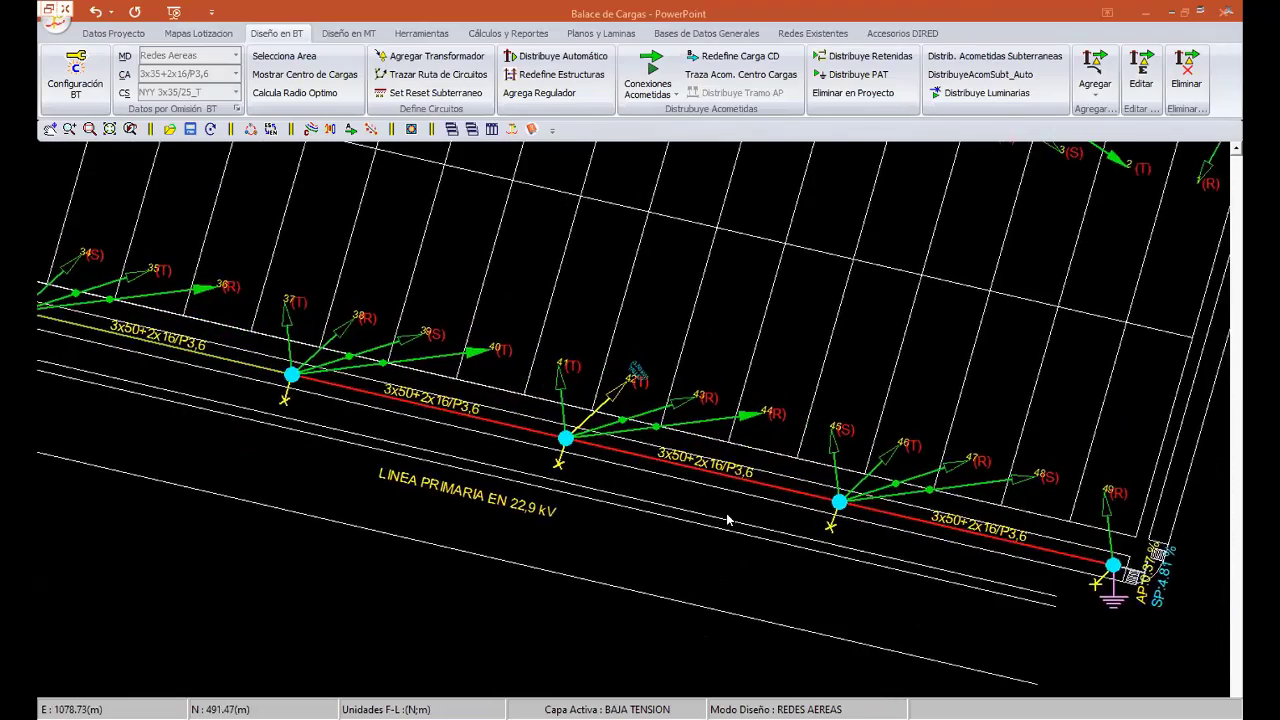
{"action": "scroll", "coordinate": [728, 520], "scroll_direction": "down", "scroll_amount": 2}
{"action": "scroll", "coordinate": [700, 480], "scroll_direction": "down", "scroll_amount": 1}
{"action": "mouse_move", "coordinate": [640, 420]}
{"action": "middle_mouse_down"}
{"action": "mouse_move", "coordinate": [540, 335]}
{"action": "mouse_move", "coordinate": [595, 362]}
{"action": "mouse_move", "coordinate": [534, 449]}
{"action": "middle_mouse_up"}
{"action": "scroll", "coordinate": [540, 335], "scroll_direction": "up", "scroll_amount": 2}
{"action": "scroll", "coordinate": [595, 362], "scroll_direction": "up", "scroll_amount": 2}
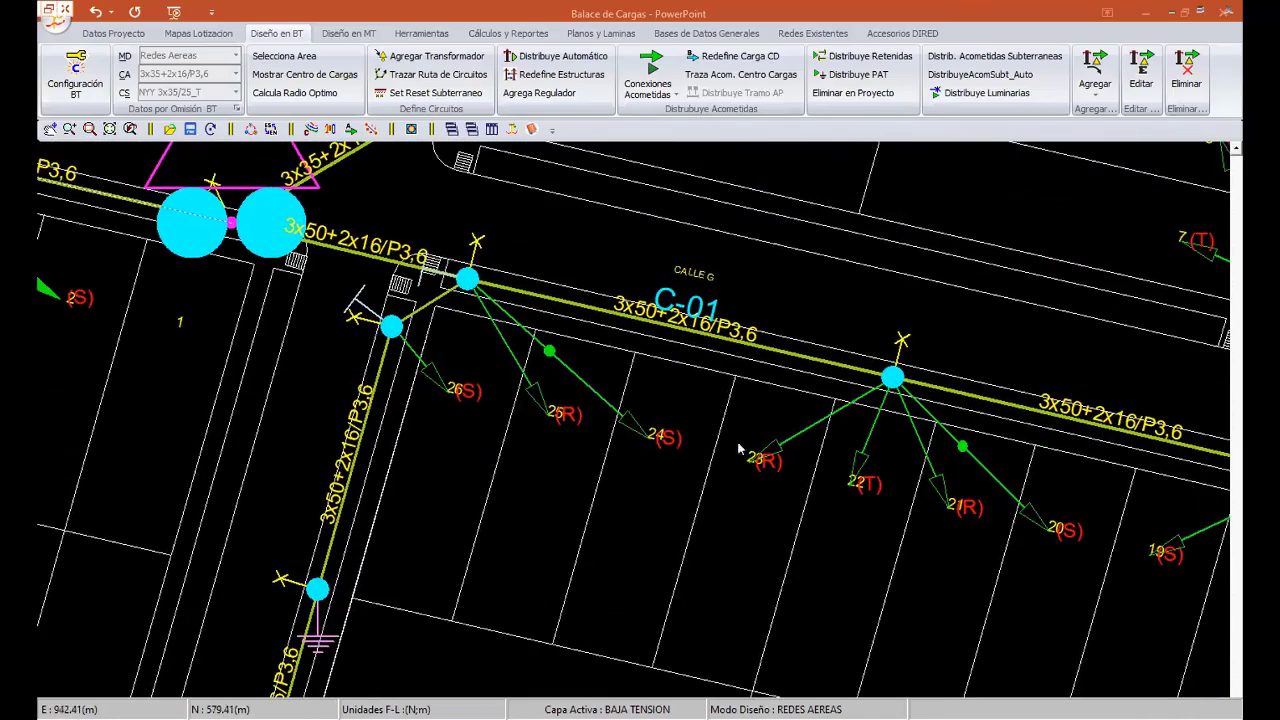
- Follow C-01 through services 17–26 to service 27 (MINIMARKET 1) on PANAMERICANA NORTE
{"action": "middle_click_drag", "start_coordinate": [780, 452], "coordinate": [690, 410]}
{"action": "scroll", "coordinate": [731, 398], "scroll_direction": "up", "scroll_amount": 1}
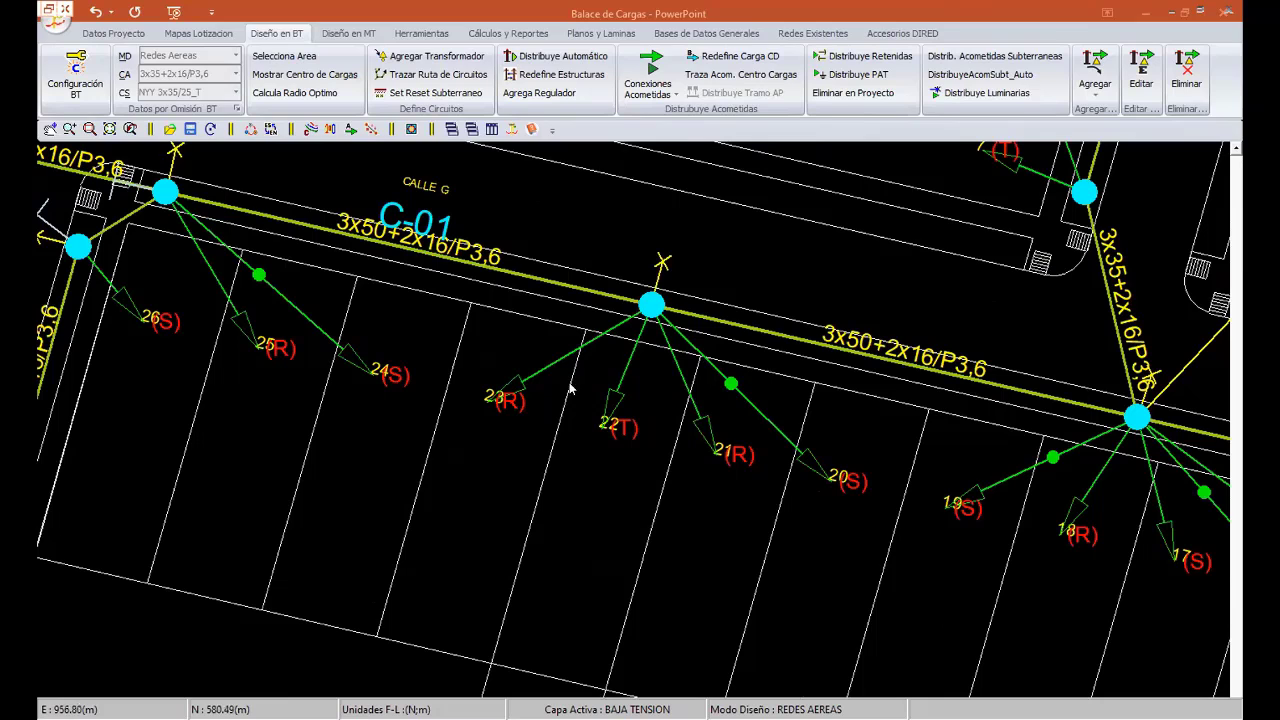
{"action": "scroll", "coordinate": [577, 442], "scroll_direction": "up", "scroll_amount": 1}
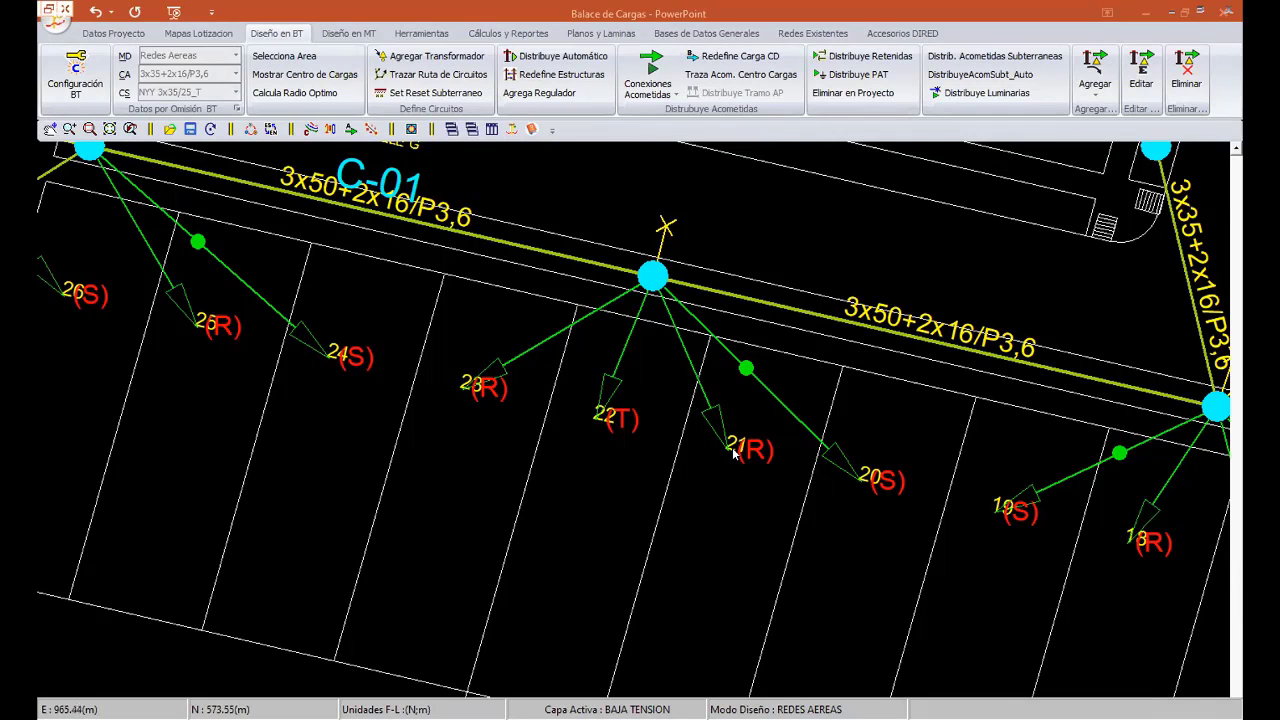
{"action": "middle_click_drag", "start_coordinate": [912, 490], "coordinate": [355, 308]}
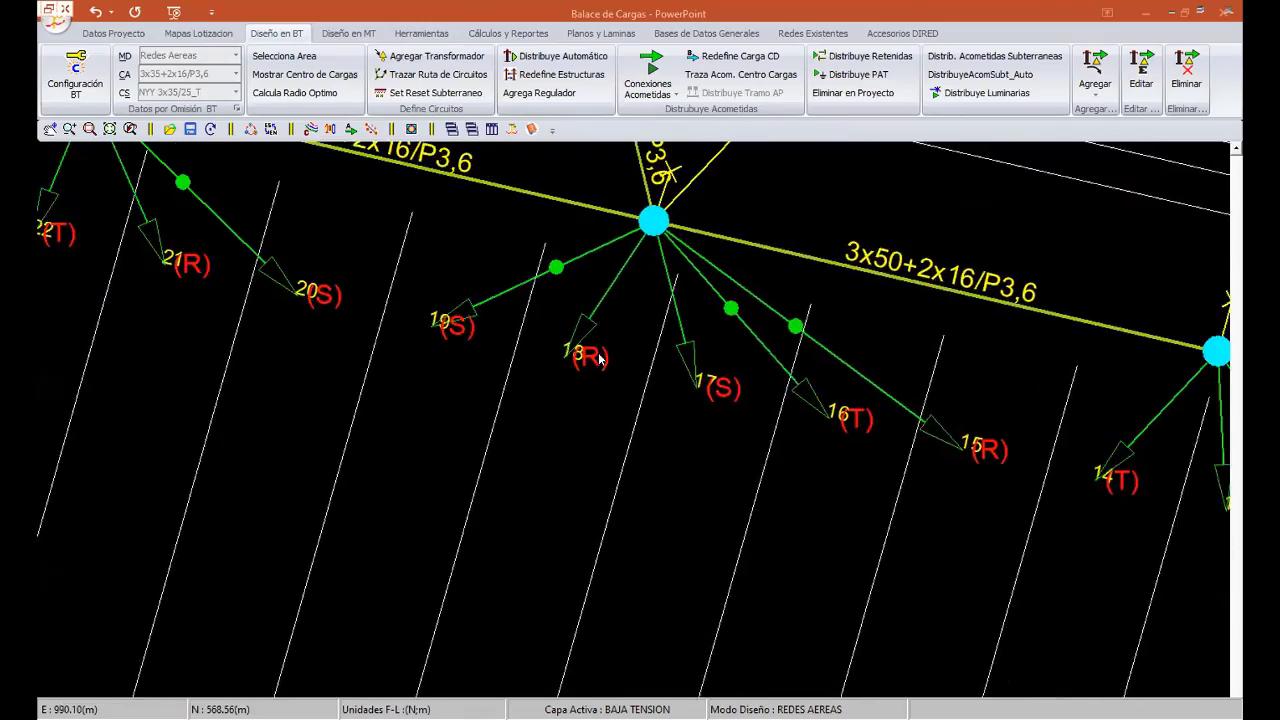
{"action": "scroll", "coordinate": [630, 370], "scroll_direction": "down", "scroll_amount": 2}
{"action": "scroll", "coordinate": [630, 370], "scroll_direction": "down", "scroll_amount": 2}
{"action": "mouse_move", "coordinate": [589, 423]}
{"action": "middle_mouse_down"}
{"action": "mouse_move", "coordinate": [546, 437]}
{"action": "mouse_move", "coordinate": [509, 392]}
{"action": "mouse_move", "coordinate": [508, 273]}
{"action": "middle_mouse_up"}
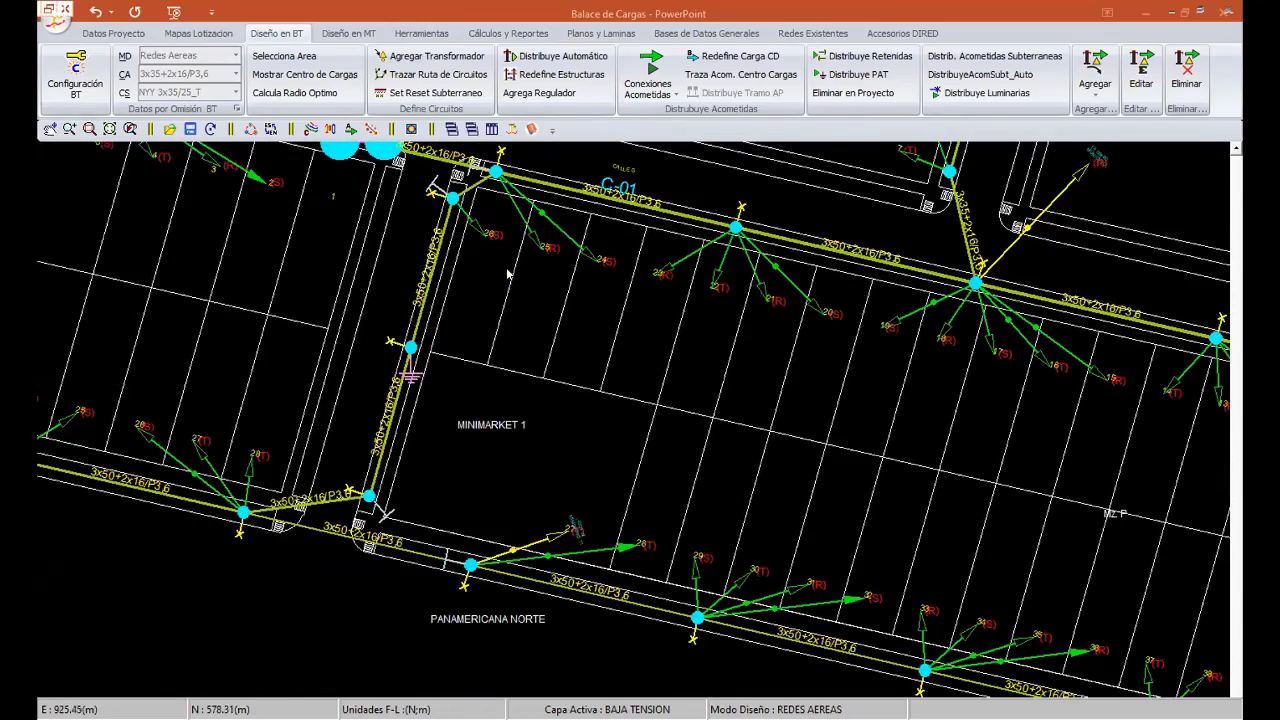
{"action": "middle_click_drag", "start_coordinate": [575, 335], "coordinate": [514, 363]}
{"action": "scroll", "coordinate": [527, 348], "scroll_direction": "up", "scroll_amount": 2}
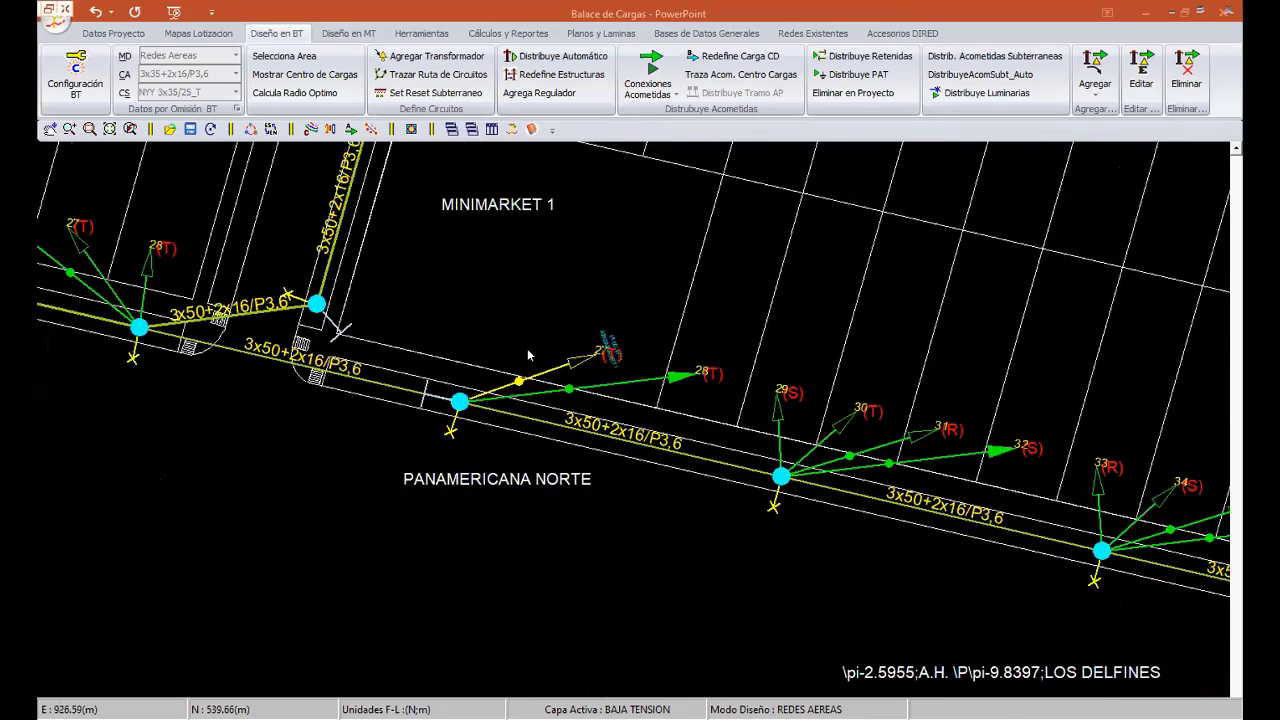
{"action": "scroll", "coordinate": [480, 328], "scroll_direction": "up", "scroll_amount": 2}
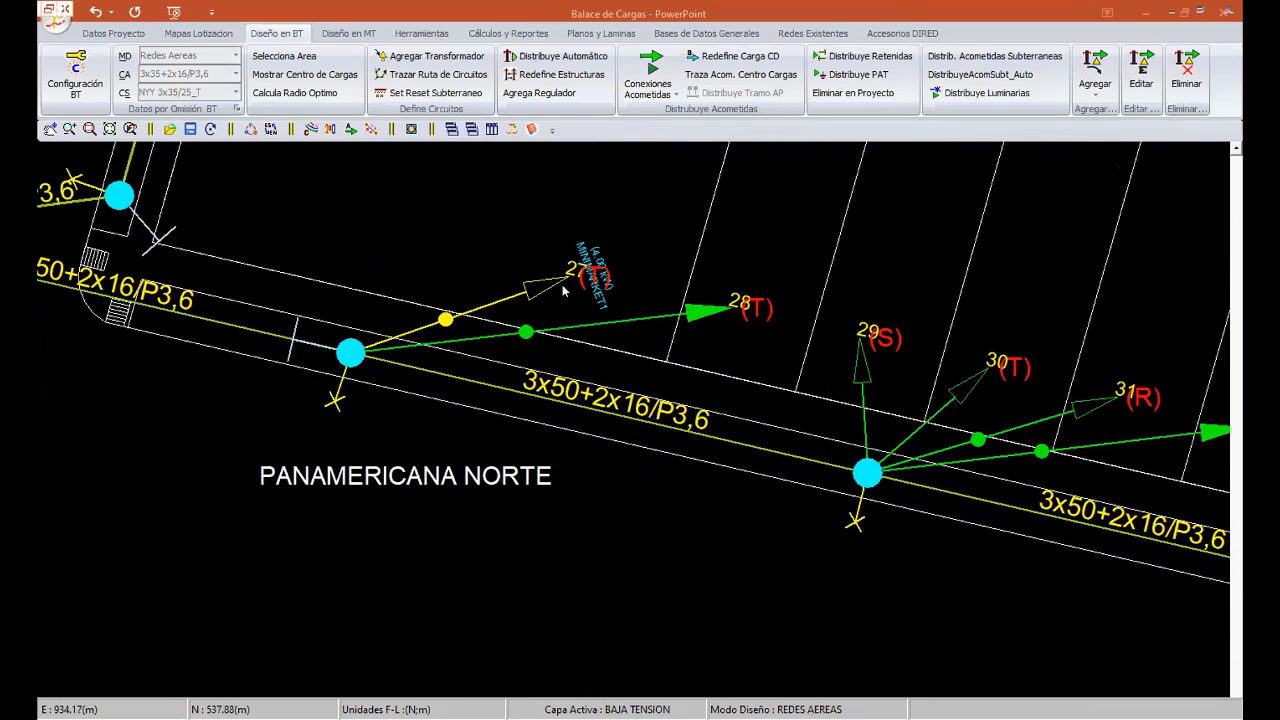
{"action": "mouse_move", "coordinate": [563, 290]}
{"action": "middle_mouse_down"}
{"action": "mouse_move", "coordinate": [587, 365]}
{"action": "mouse_move", "coordinate": [577, 382]}
{"action": "middle_mouse_up"}
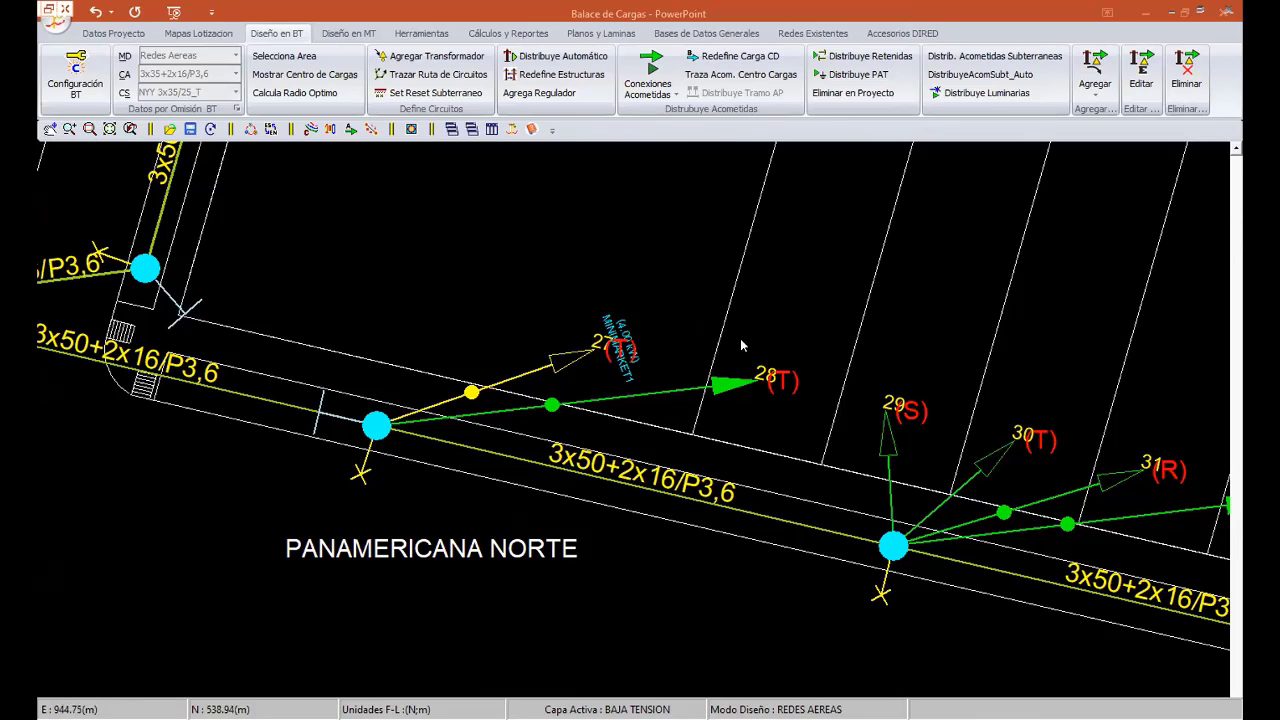
- Open Configuración General BT and its CUADRO DEMANDAS table for types A–D, then cancel both
{"action": "left_click", "coordinate": [75, 72]}
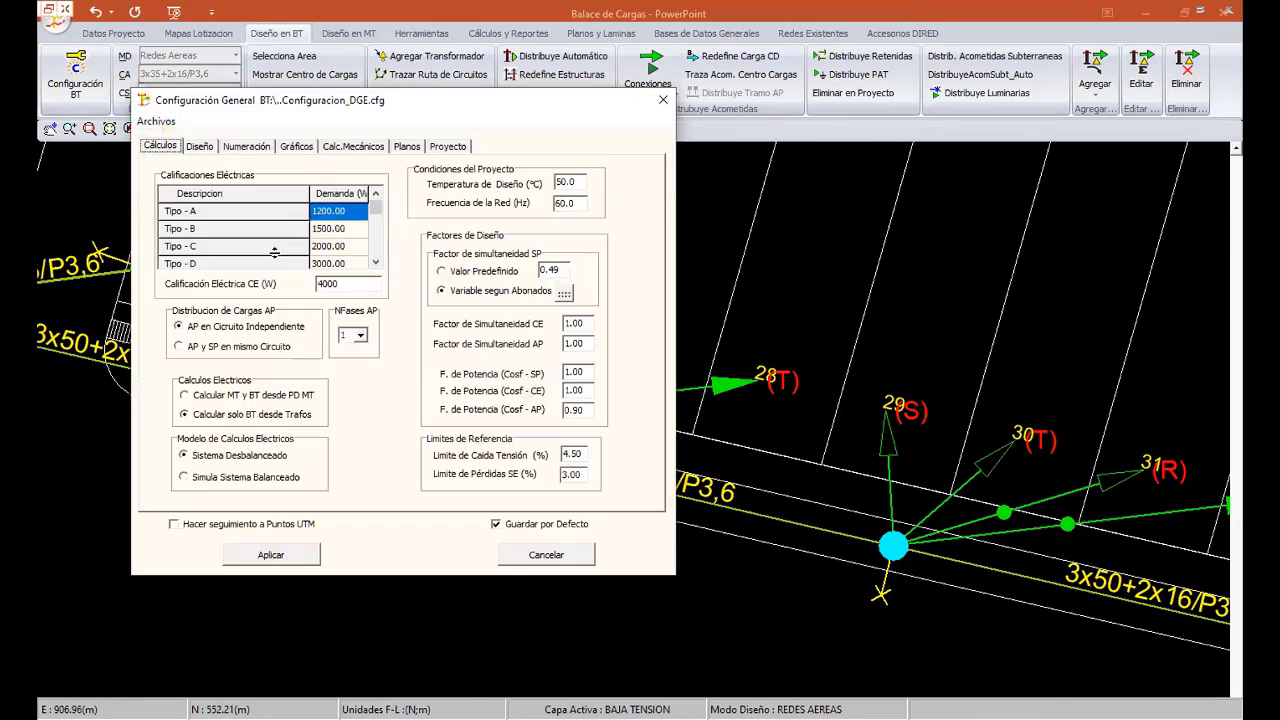
{"action": "double_click", "coordinate": [274, 252]}
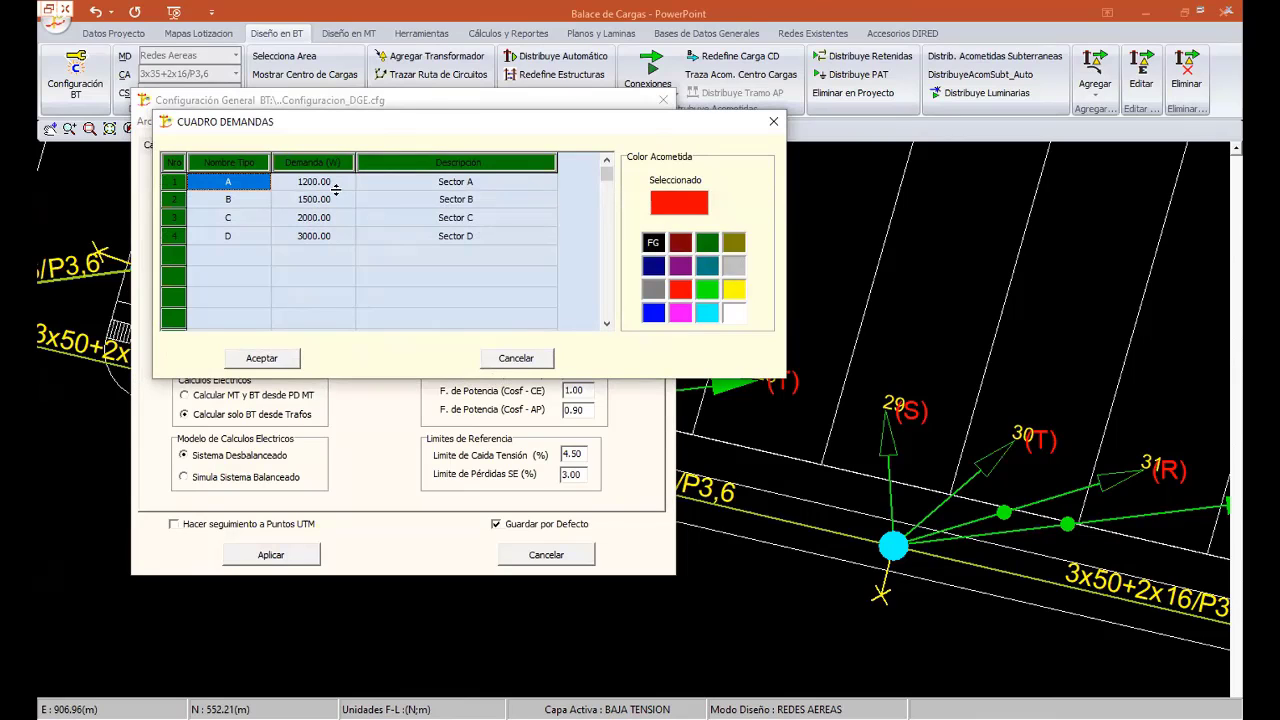
{"action": "left_click", "coordinate": [505, 355]}
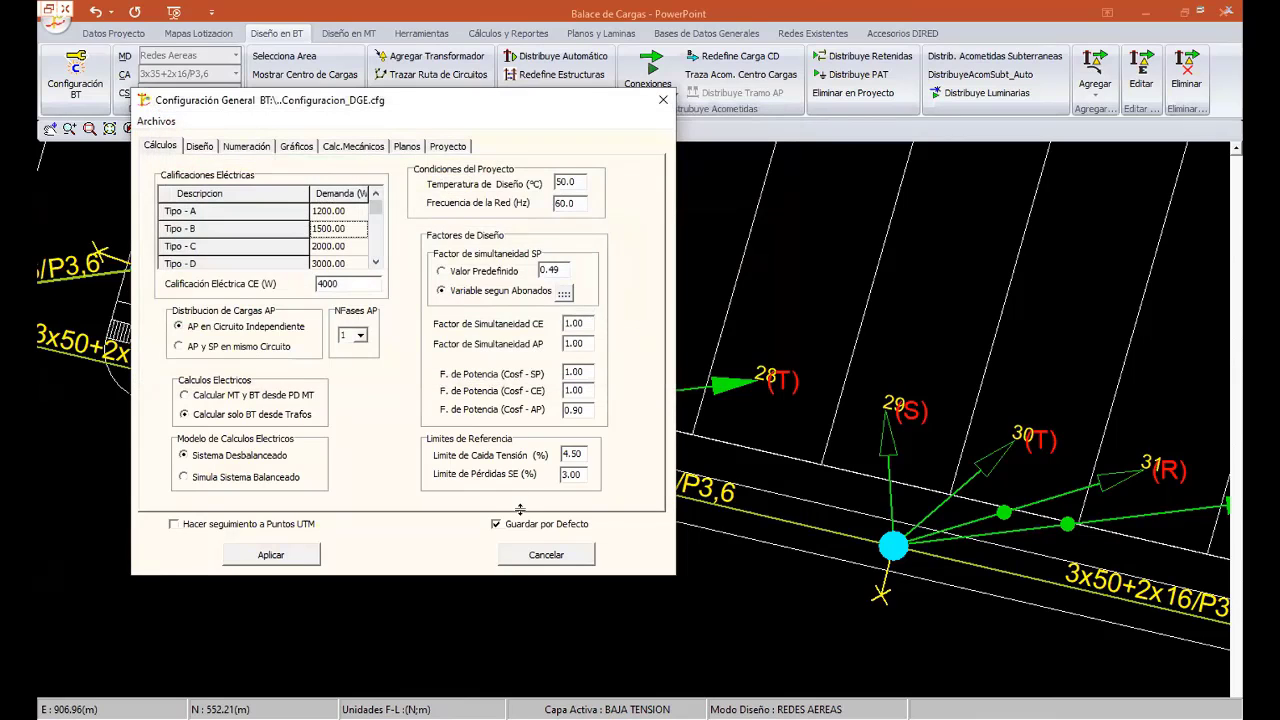
{"action": "left_click", "coordinate": [546, 554]}
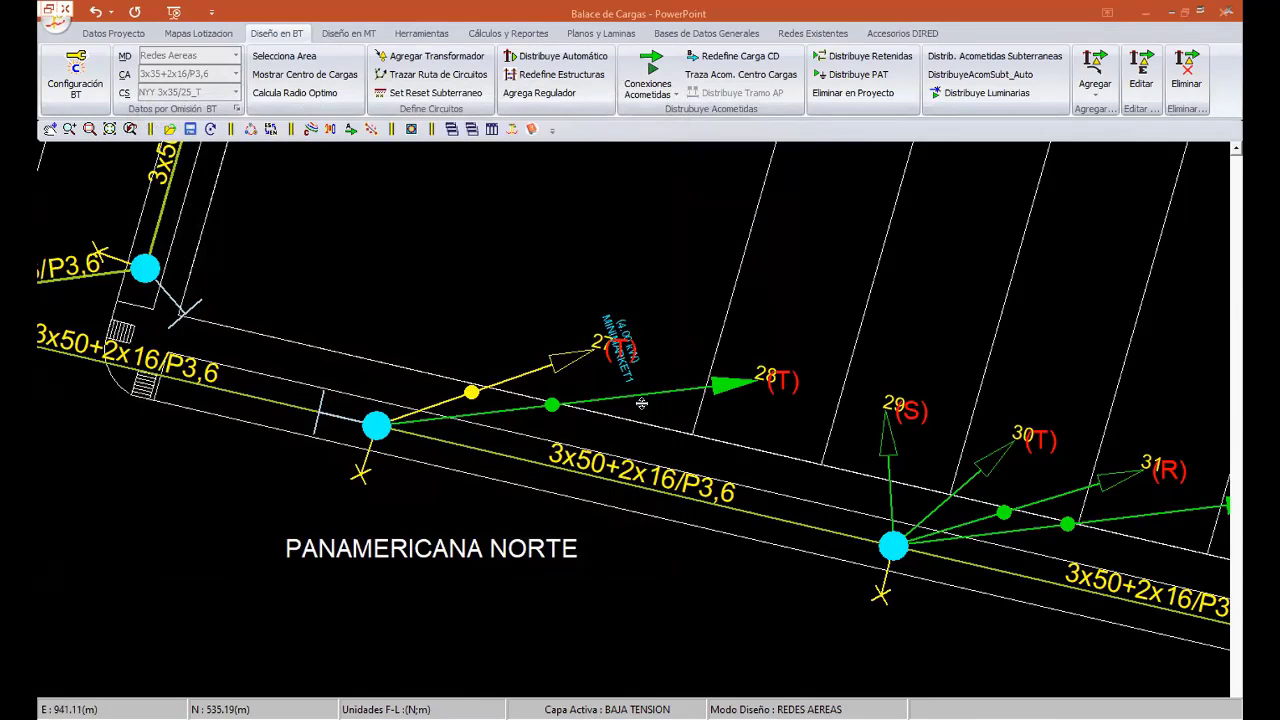
{"action": "middle_click_drag", "start_coordinate": [685, 365], "coordinate": [568, 392]}
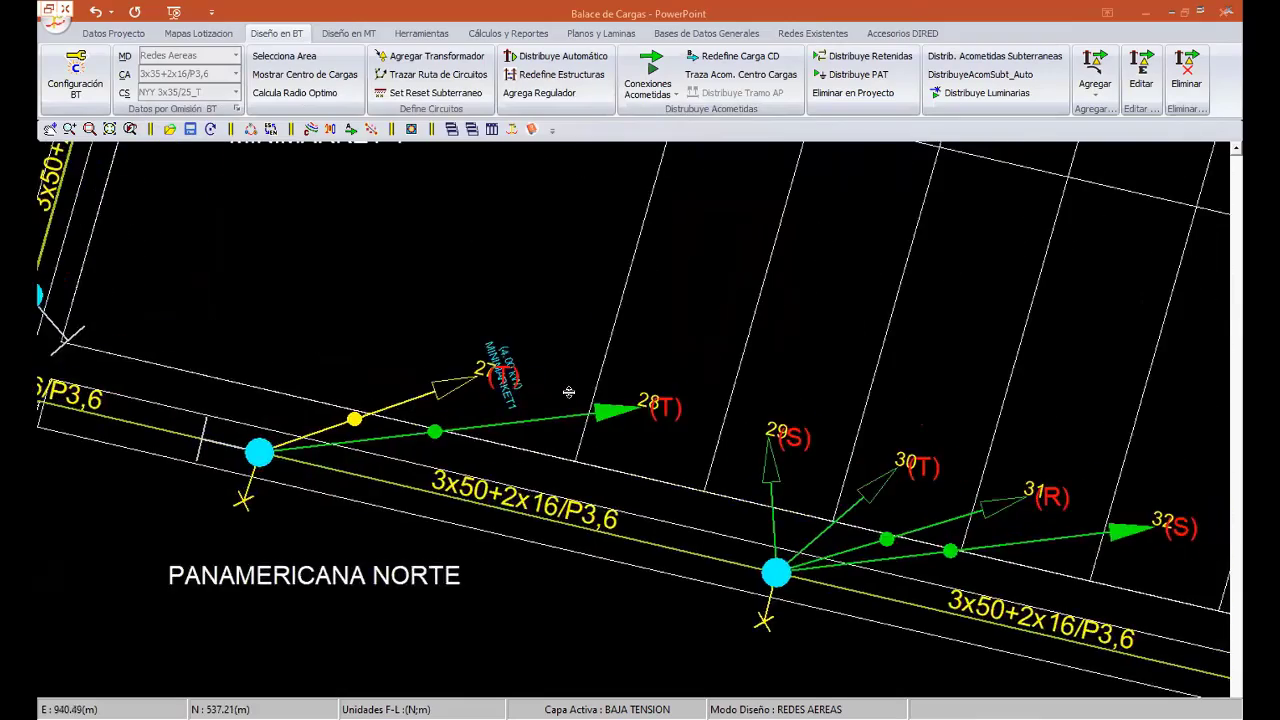
{"action": "scroll", "coordinate": [568, 392], "scroll_direction": "down", "scroll_amount": 2}
{"action": "scroll", "coordinate": [568, 392], "scroll_direction": "down", "scroll_amount": 1}
{"action": "scroll", "coordinate": [631, 379], "scroll_direction": "down", "scroll_amount": 1}
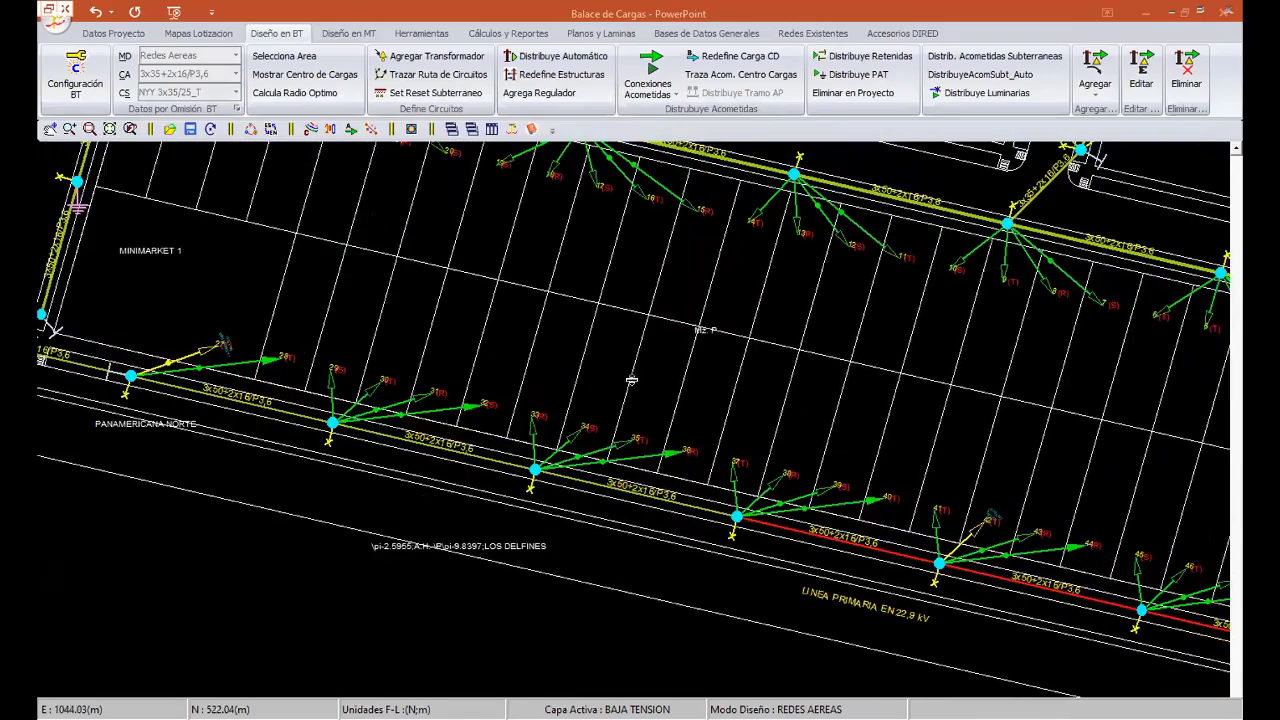
{"action": "scroll", "coordinate": [631, 379], "scroll_direction": "down", "scroll_amount": 1}
{"action": "scroll", "coordinate": [664, 412], "scroll_direction": "up", "scroll_amount": 1}
{"action": "scroll", "coordinate": [664, 412], "scroll_direction": "up", "scroll_amount": 1}
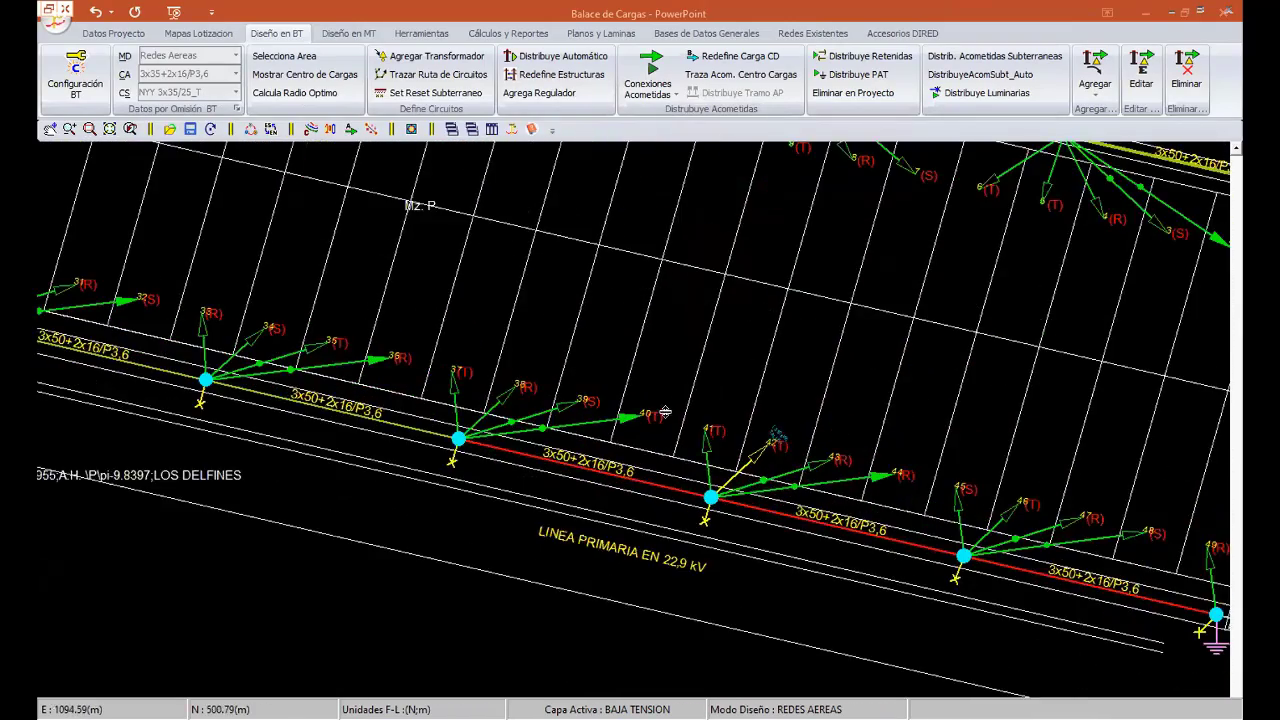
{"action": "middle_click_drag", "start_coordinate": [664, 412], "coordinate": [668, 455]}
{"action": "scroll", "coordinate": [668, 455], "scroll_direction": "up", "scroll_amount": 1}
{"action": "scroll", "coordinate": [659, 363], "scroll_direction": "up", "scroll_amount": 1}
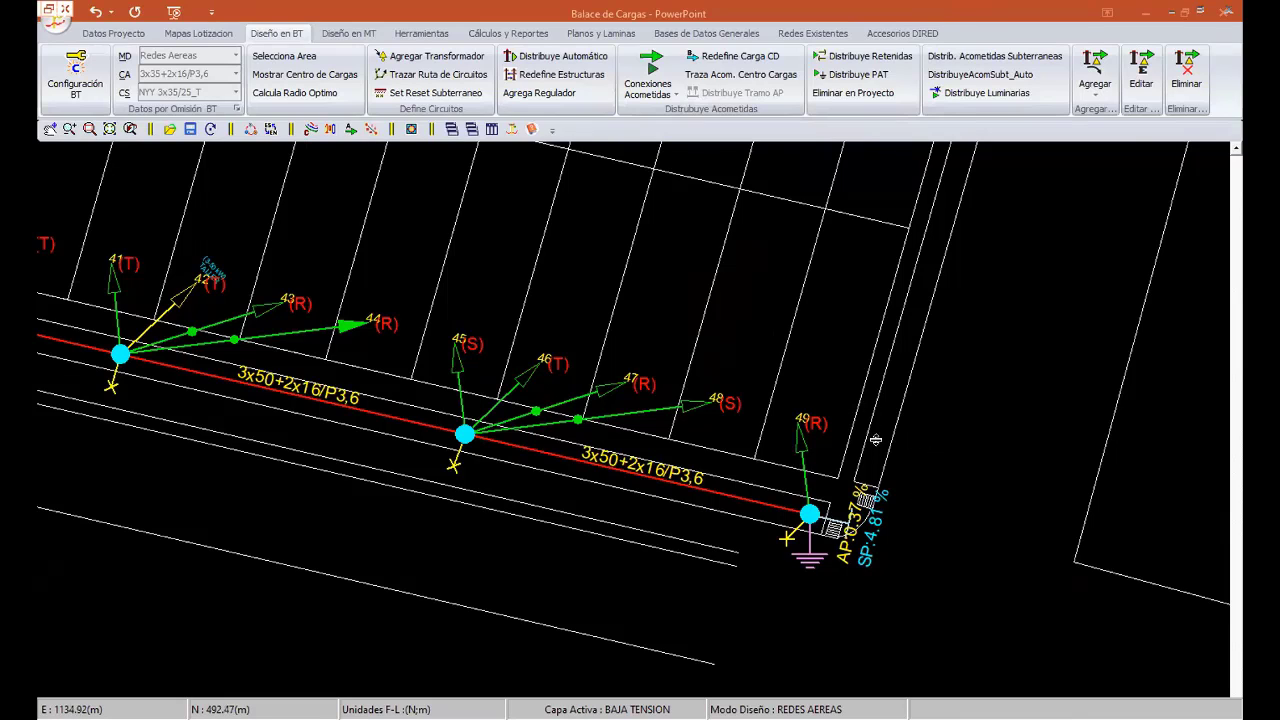
{"action": "scroll", "coordinate": [875, 440], "scroll_direction": "down", "scroll_amount": 2}
{"action": "scroll", "coordinate": [875, 440], "scroll_direction": "down", "scroll_amount": 2}
{"action": "mouse_move", "coordinate": [300, 170]}
{"action": "middle_mouse_down"}
{"action": "mouse_move", "coordinate": [590, 258]}
{"action": "mouse_move", "coordinate": [657, 414]}
{"action": "middle_mouse_up"}
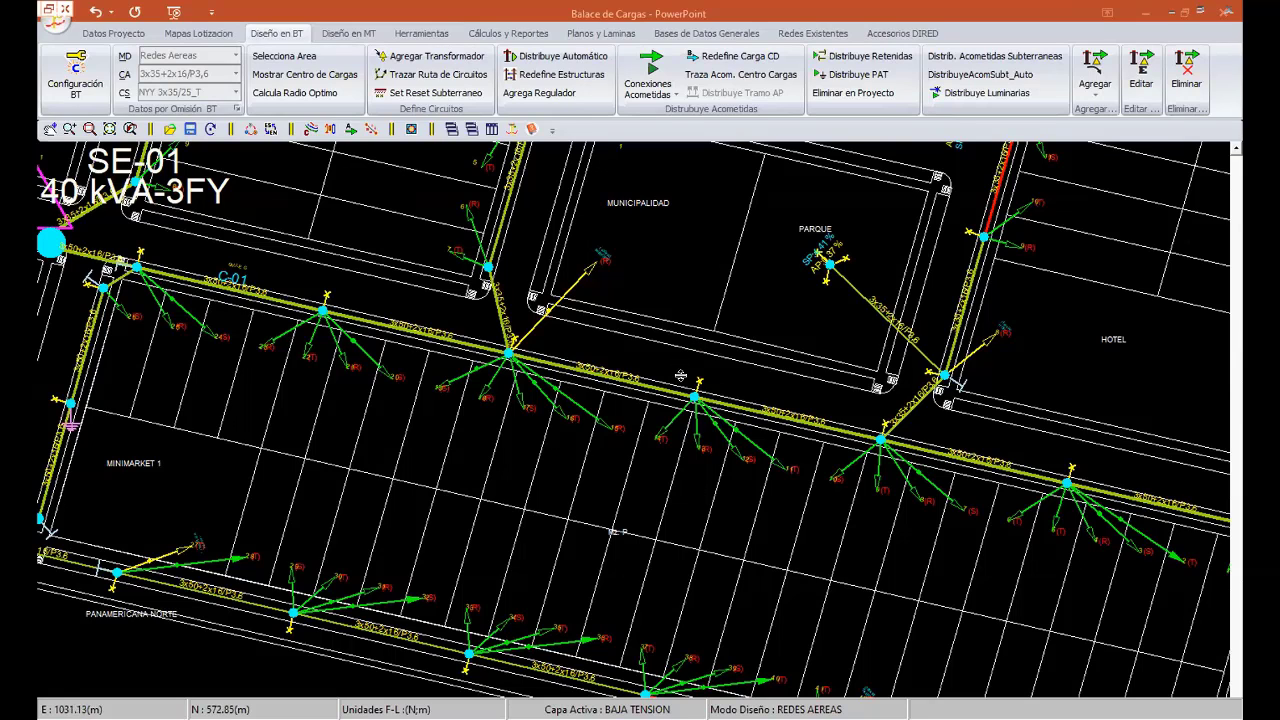
{"action": "scroll", "coordinate": [705, 413], "scroll_direction": "up", "scroll_amount": 1}
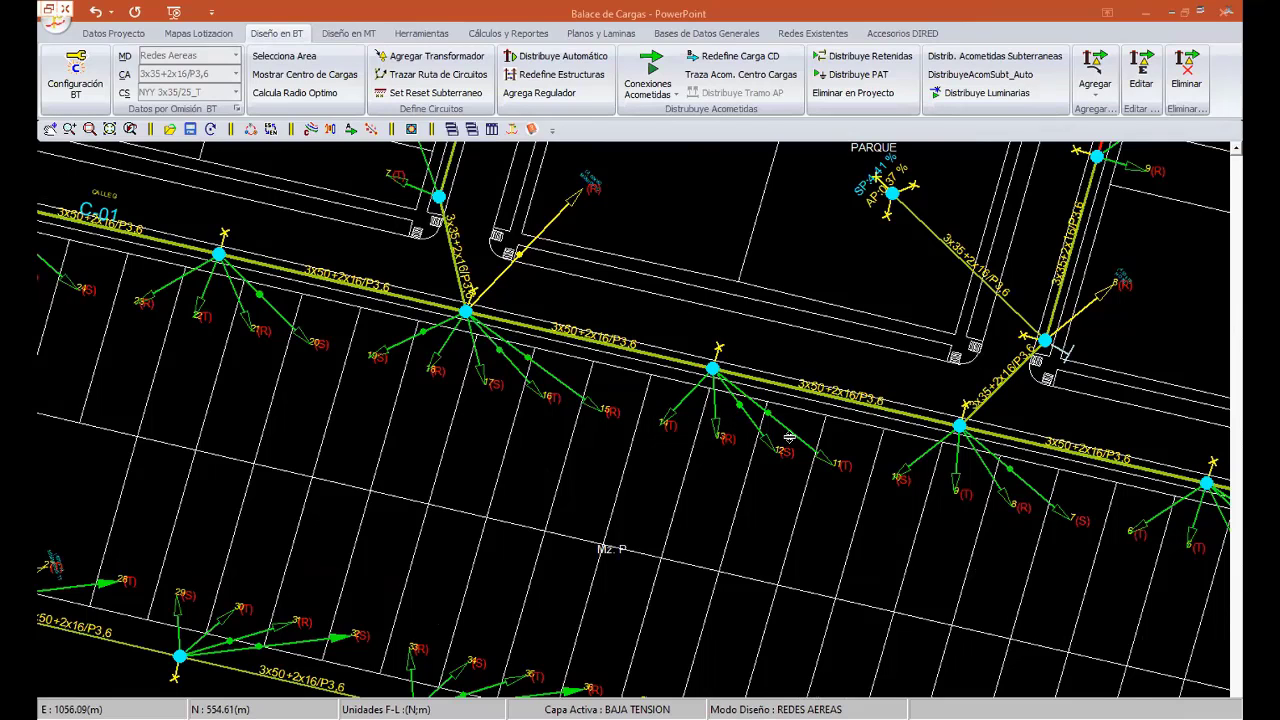
{"action": "middle_click_drag", "start_coordinate": [1007, 487], "coordinate": [751, 356]}
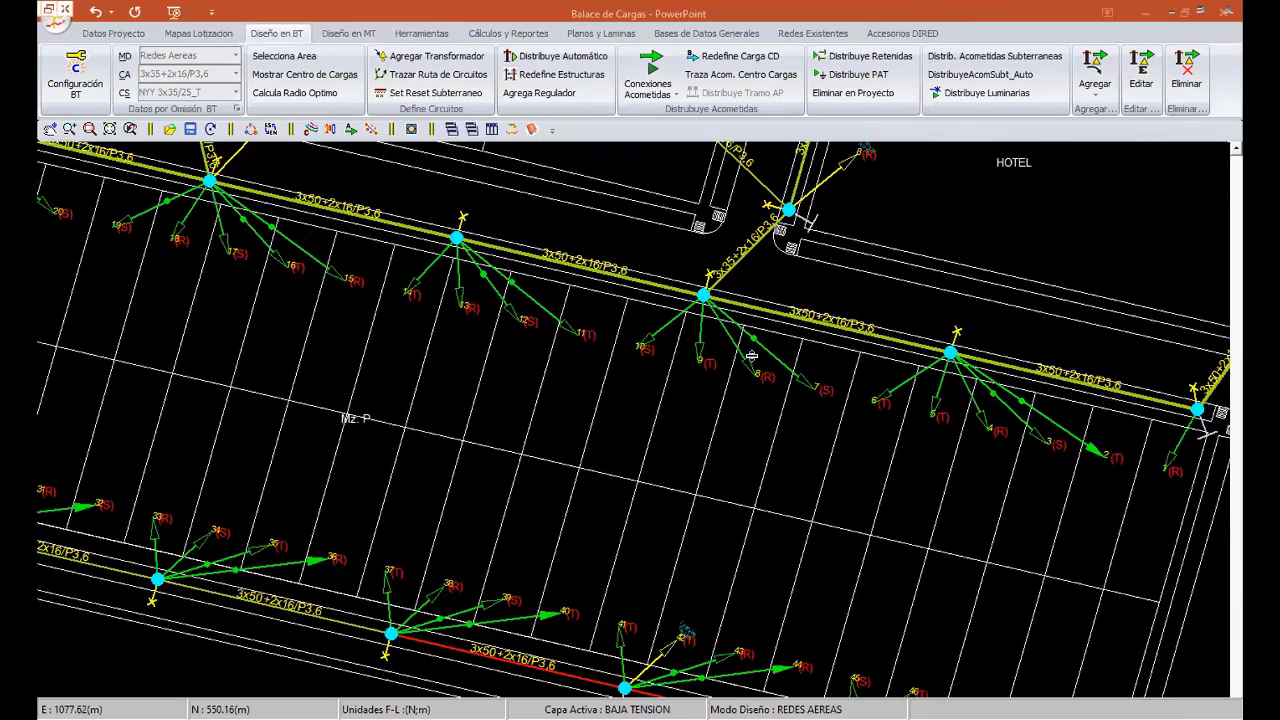
{"action": "scroll", "coordinate": [751, 356], "scroll_direction": "down", "scroll_amount": 1}
{"action": "scroll", "coordinate": [751, 356], "scroll_direction": "down", "scroll_amount": 1}
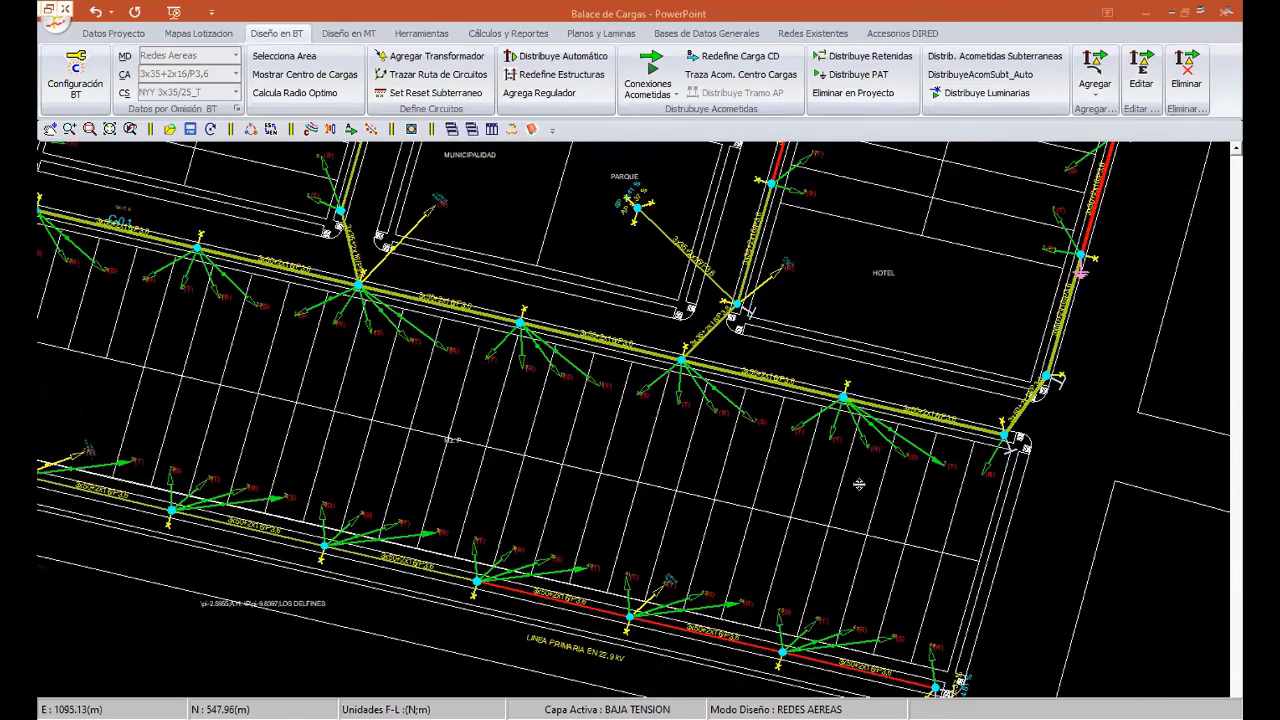
{"action": "middle_click_drag", "start_coordinate": [790, 356], "coordinate": [712, 196]}
{"action": "scroll", "coordinate": [900, 520], "scroll_direction": "up", "scroll_amount": 2}
{"action": "middle_click_drag", "start_coordinate": [1111, 562], "coordinate": [788, 482]}
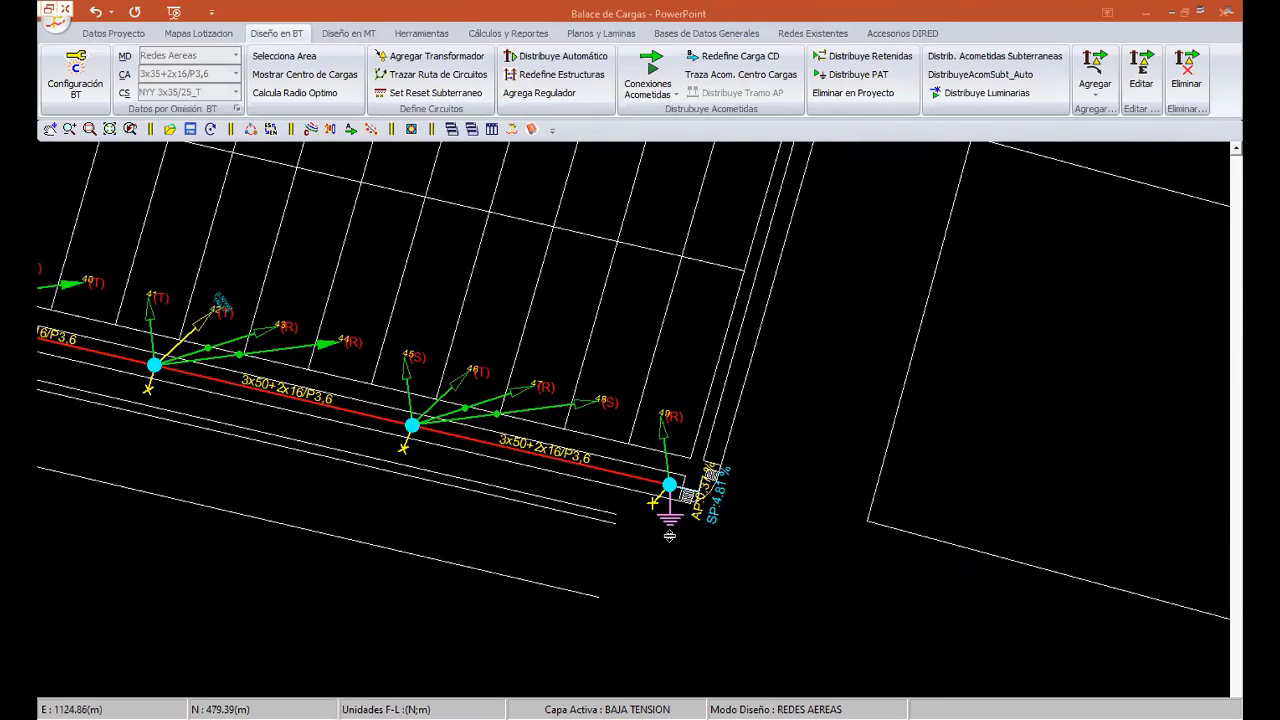
{"action": "scroll", "coordinate": [655, 511], "scroll_direction": "up", "scroll_amount": 1}
{"action": "scroll", "coordinate": [610, 478], "scroll_direction": "up", "scroll_amount": 1}
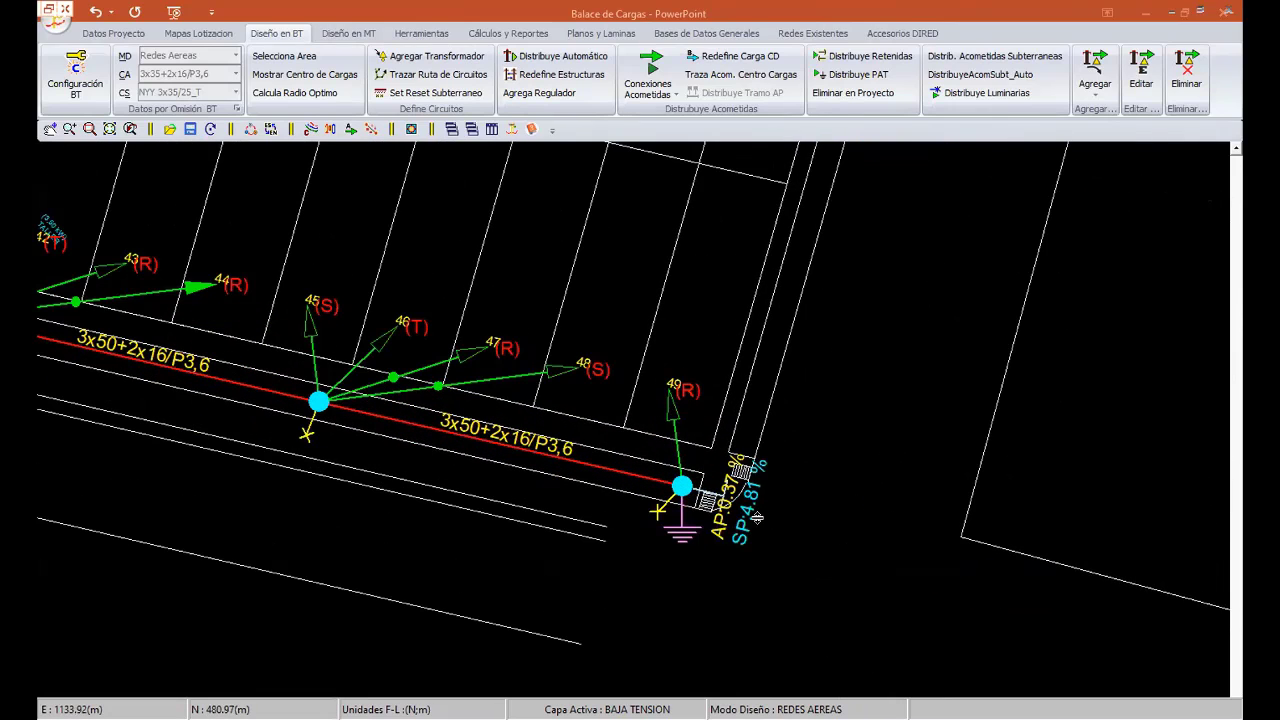
{"action": "scroll", "coordinate": [751, 491], "scroll_direction": "down", "scroll_amount": 1}
{"action": "scroll", "coordinate": [663, 505], "scroll_direction": "down", "scroll_amount": 1}
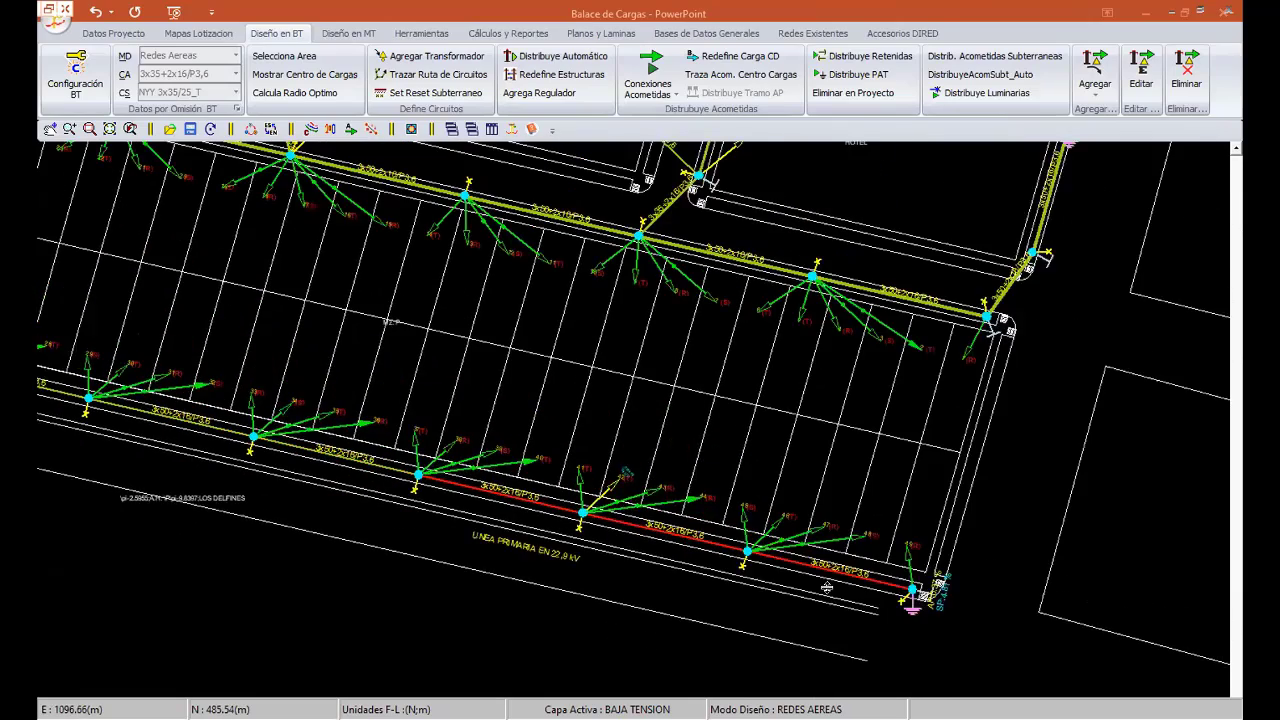
{"action": "scroll", "coordinate": [900, 590], "scroll_direction": "down", "scroll_amount": 2}
{"action": "scroll", "coordinate": [642, 512], "scroll_direction": "down", "scroll_amount": 1}
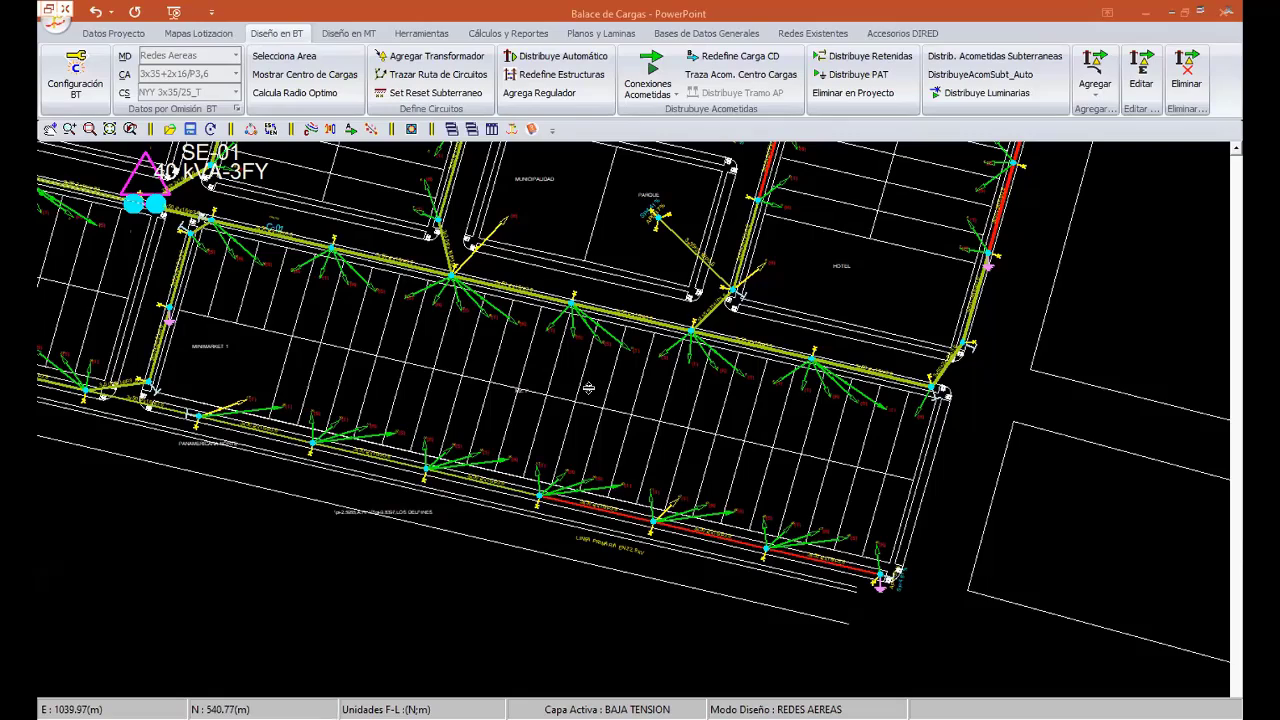
{"action": "middle_click_drag", "start_coordinate": [563, 369], "coordinate": [696, 482]}
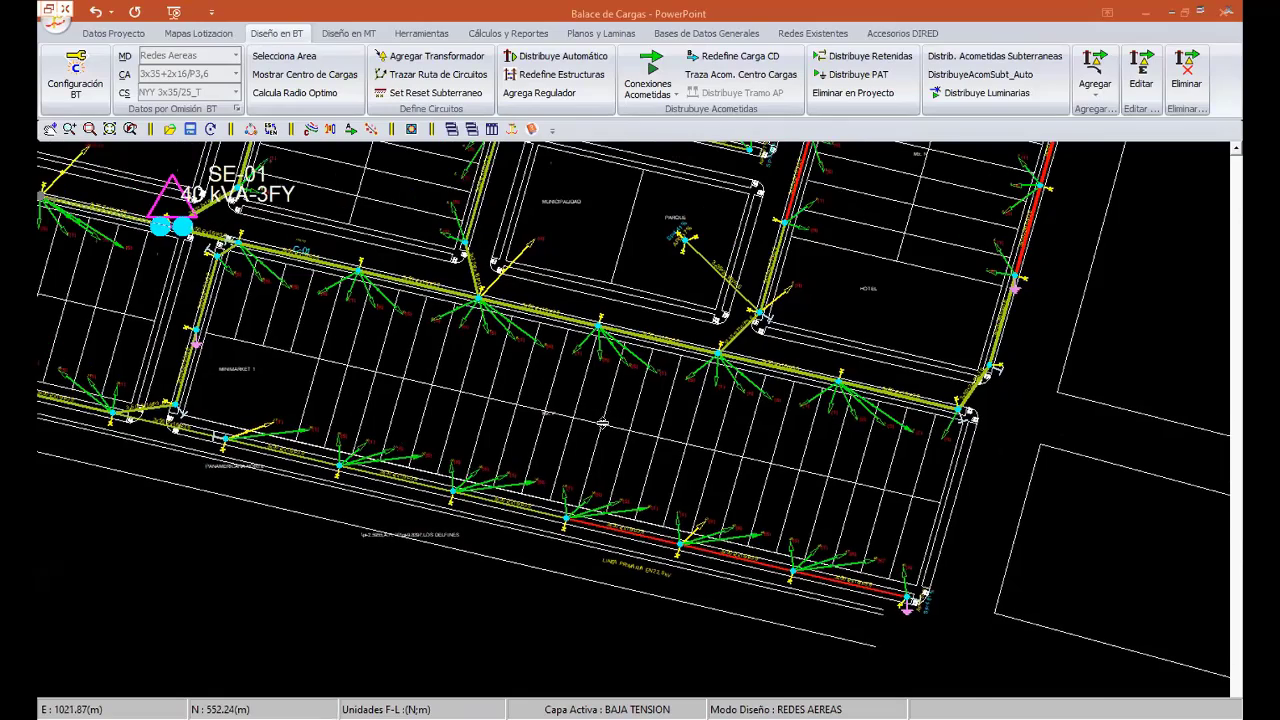
{"action": "scroll", "coordinate": [518, 336], "scroll_direction": "up", "scroll_amount": 2}
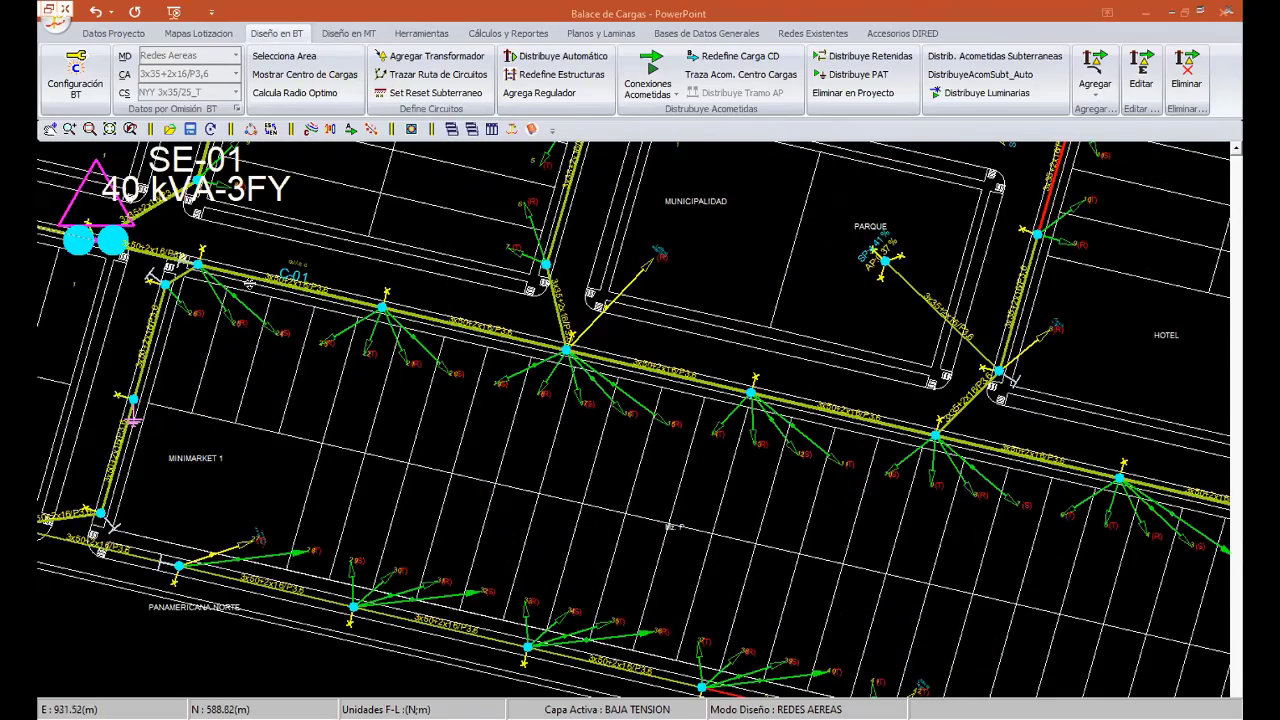
{"action": "scroll", "coordinate": [463, 292], "scroll_direction": "up", "scroll_amount": 1}
{"action": "scroll", "coordinate": [477, 309], "scroll_direction": "down", "scroll_amount": 1}
{"action": "scroll", "coordinate": [613, 360], "scroll_direction": "down", "scroll_amount": 1}
{"action": "scroll", "coordinate": [708, 399], "scroll_direction": "down", "scroll_amount": 1}
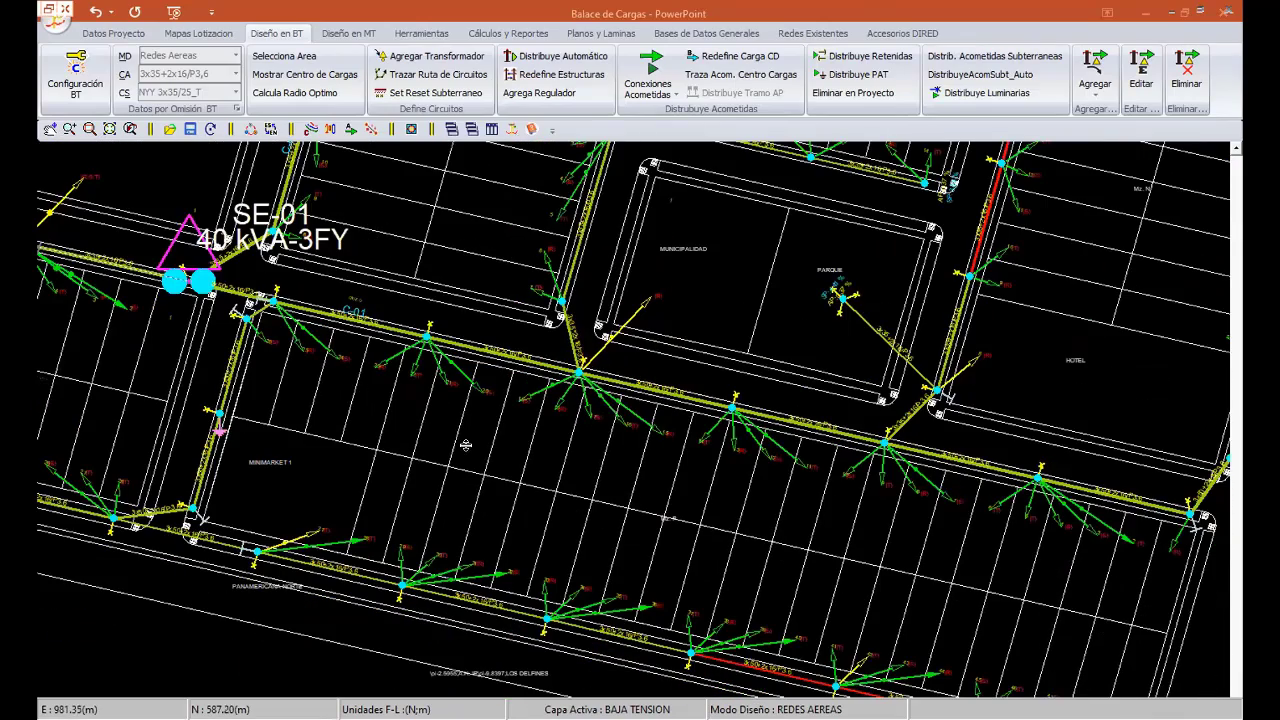
{"action": "scroll", "coordinate": [643, 361], "scroll_direction": "down", "scroll_amount": 1}
{"action": "scroll", "coordinate": [651, 303], "scroll_direction": "down", "scroll_amount": 1}
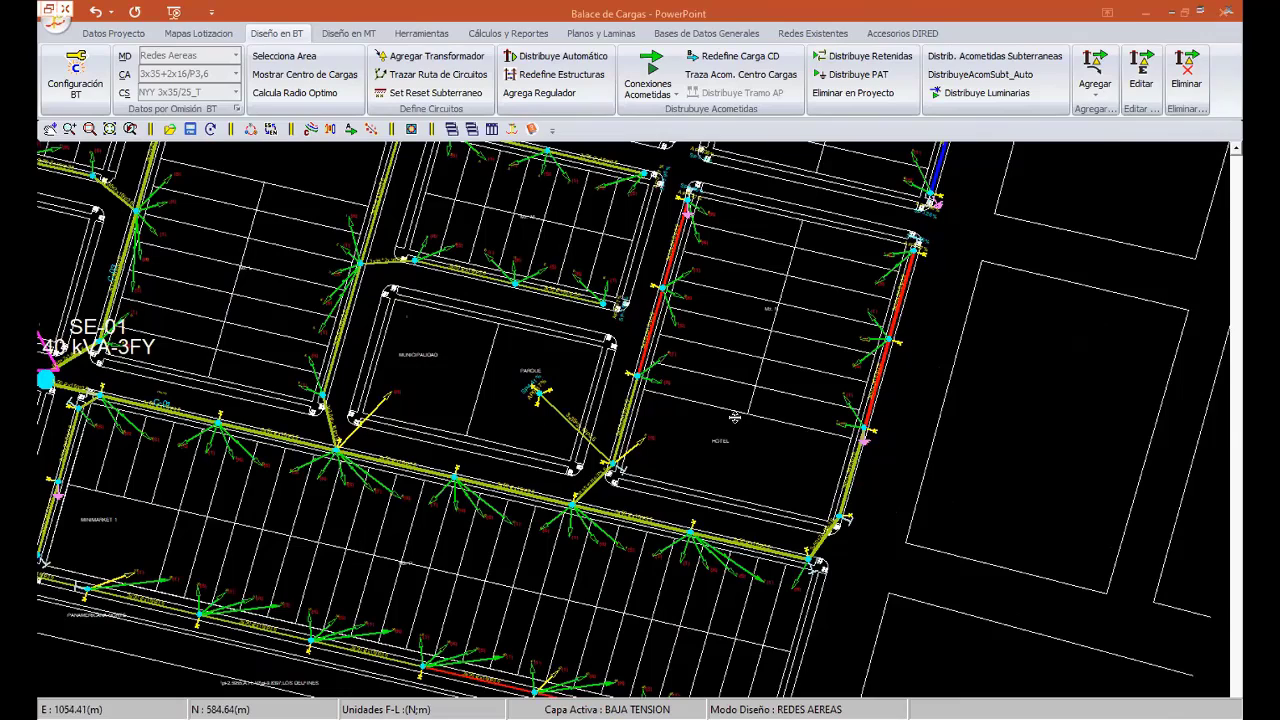
{"action": "middle_click_drag", "start_coordinate": [424, 408], "coordinate": [845, 497]}
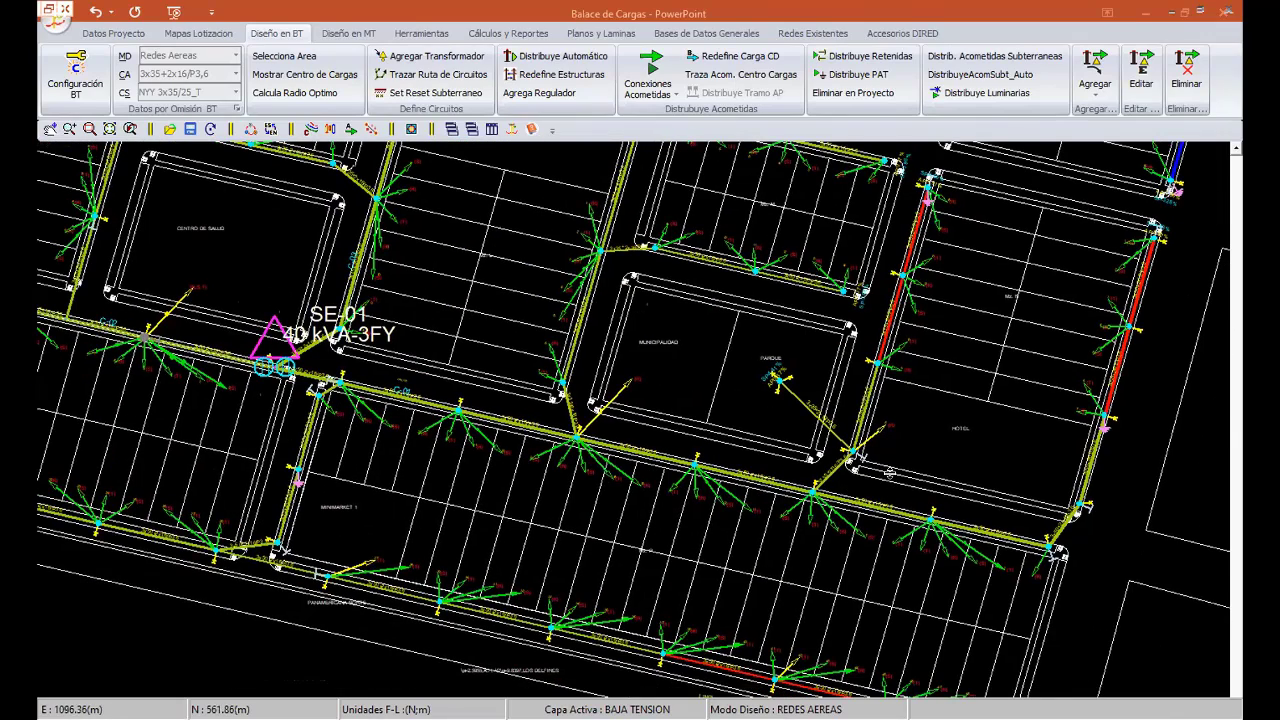
{"action": "middle_click_drag", "start_coordinate": [668, 470], "coordinate": [652, 470]}
{"action": "scroll", "coordinate": [652, 470], "scroll_direction": "up", "scroll_amount": 2}
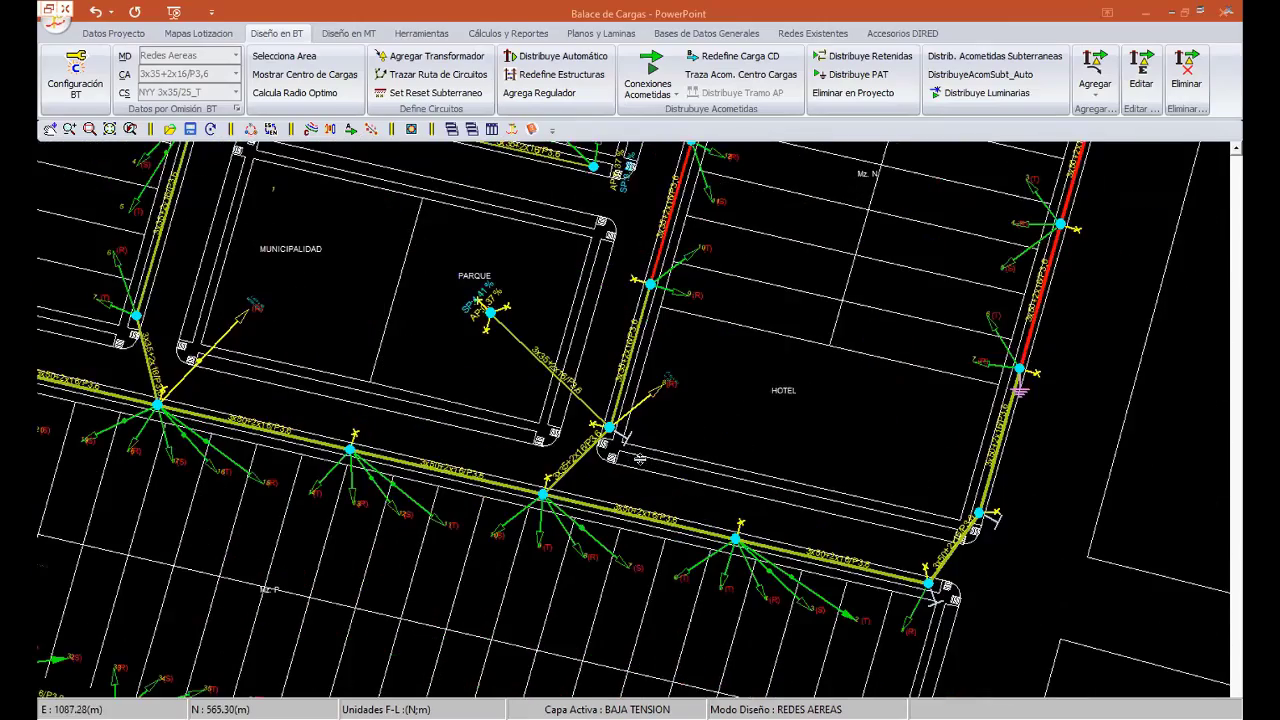
{"action": "scroll", "coordinate": [638, 458], "scroll_direction": "down", "scroll_amount": 1}
{"action": "scroll", "coordinate": [574, 458], "scroll_direction": "down", "scroll_amount": 1}
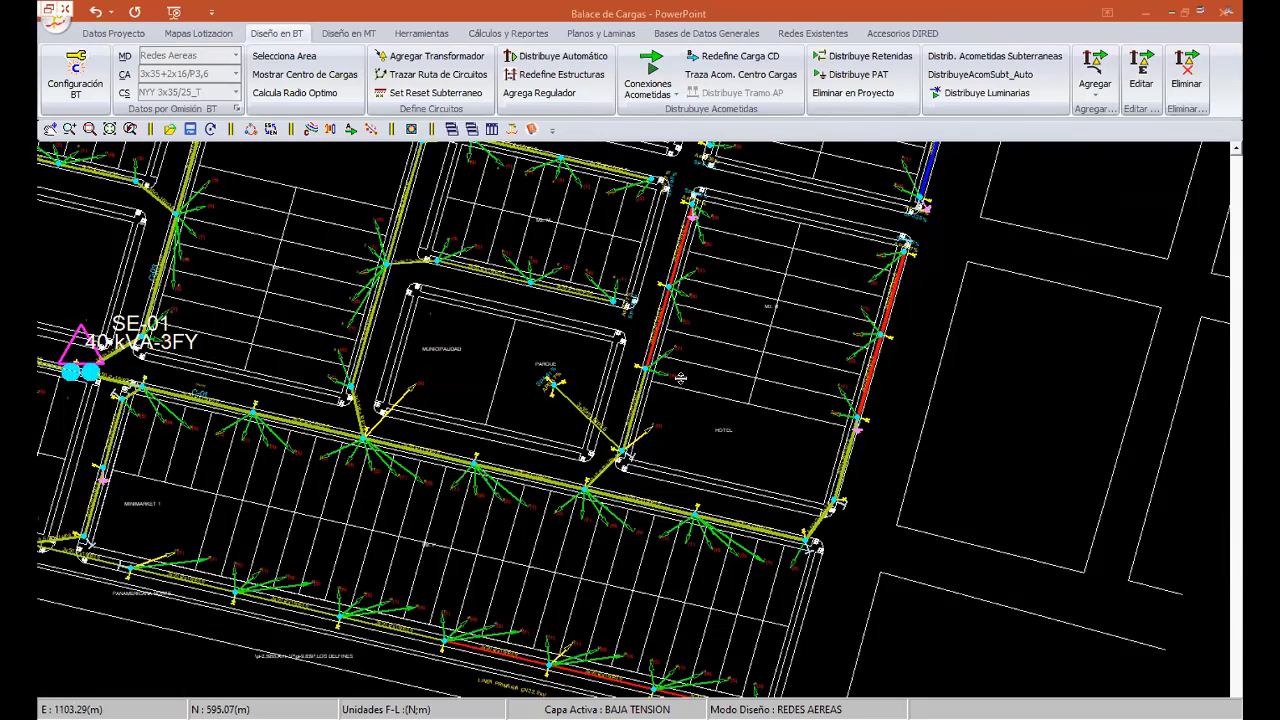
{"action": "scroll", "coordinate": [681, 419], "scroll_direction": "up", "scroll_amount": 2}
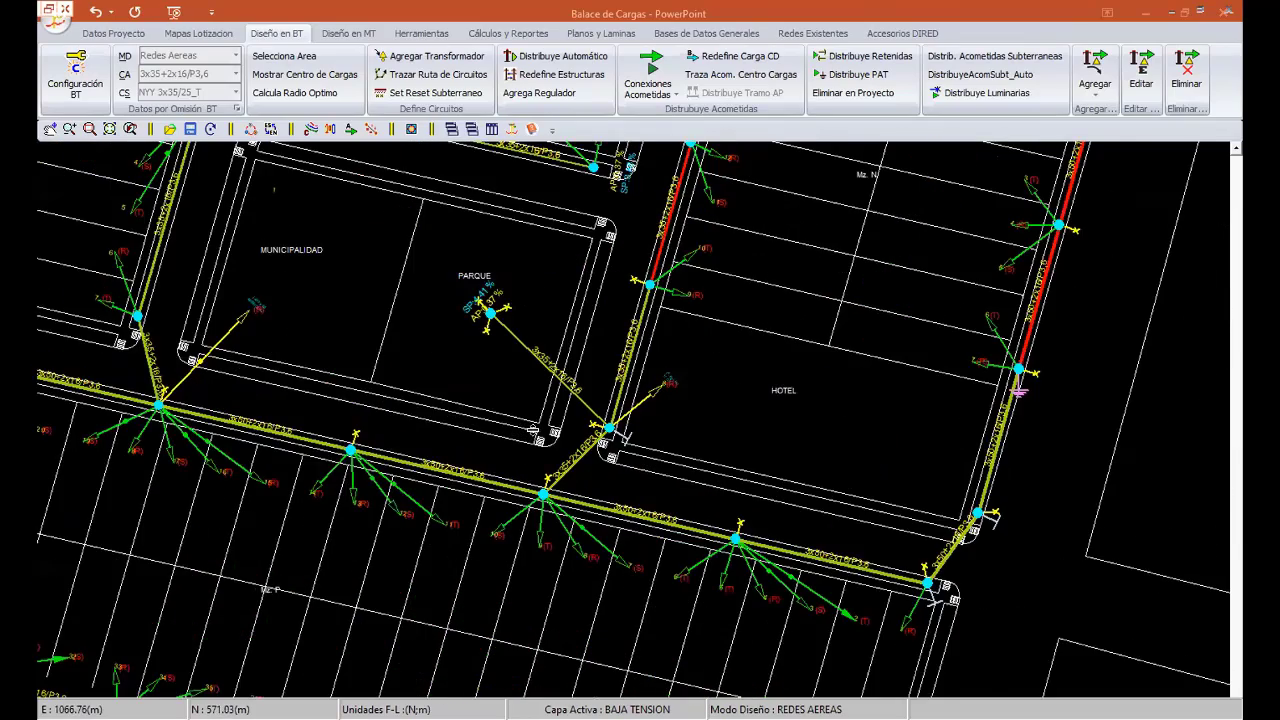
{"action": "scroll", "coordinate": [640, 380], "scroll_direction": "up", "scroll_amount": 2}
{"action": "scroll", "coordinate": [559, 358], "scroll_direction": "up", "scroll_amount": 1}
{"action": "scroll", "coordinate": [297, 440], "scroll_direction": "up", "scroll_amount": 1}
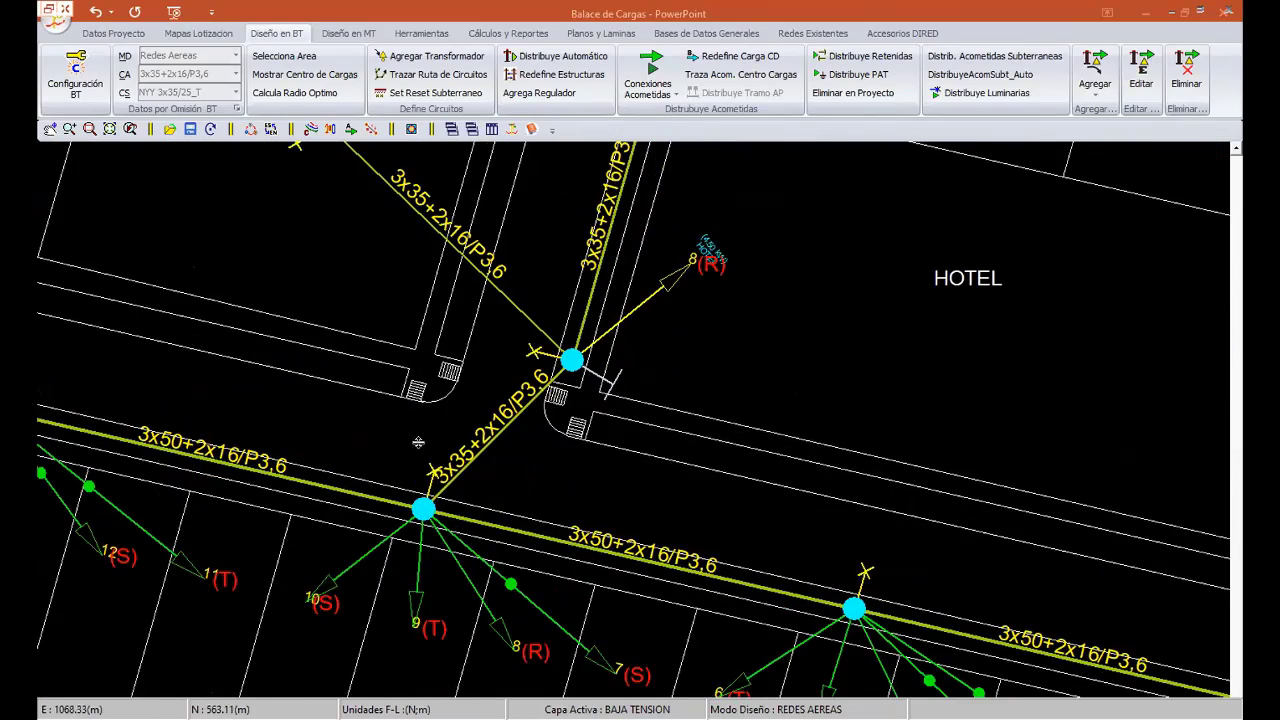
{"action": "scroll", "coordinate": [540, 466], "scroll_direction": "down", "scroll_amount": 2}
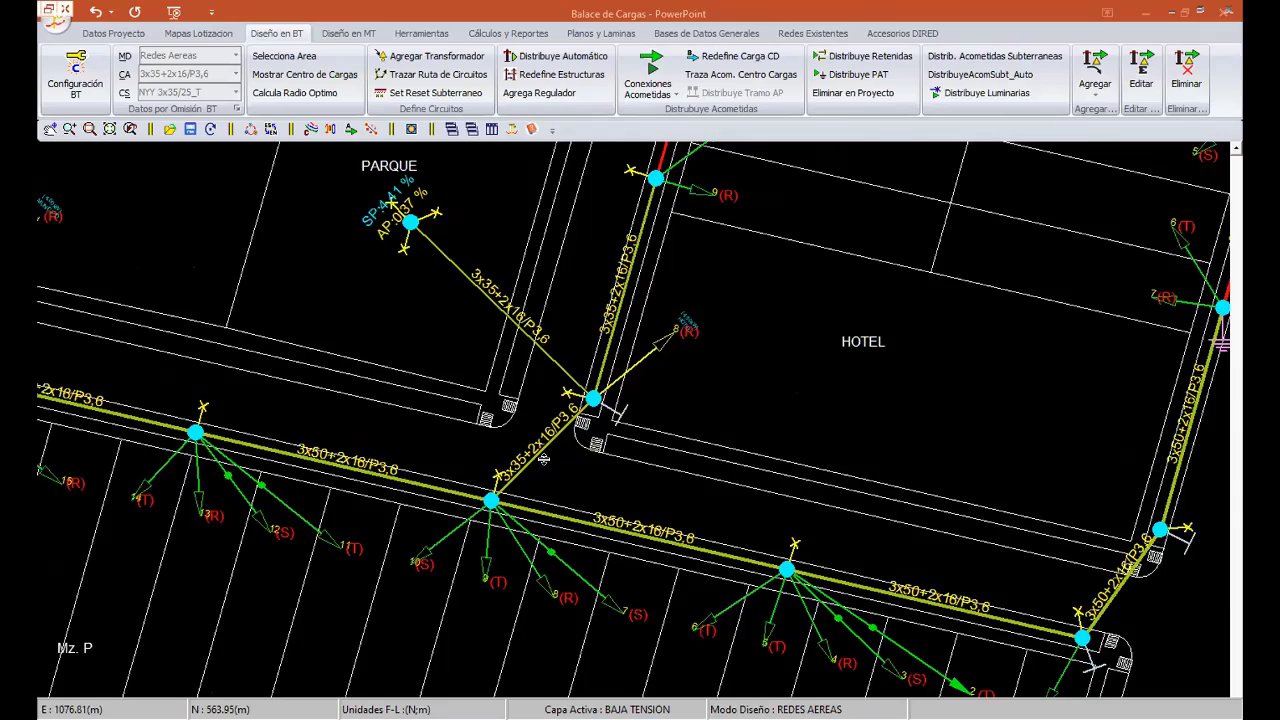
{"action": "scroll", "coordinate": [543, 462], "scroll_direction": "down", "scroll_amount": 2}
{"action": "scroll", "coordinate": [545, 458], "scroll_direction": "down", "scroll_amount": 2}
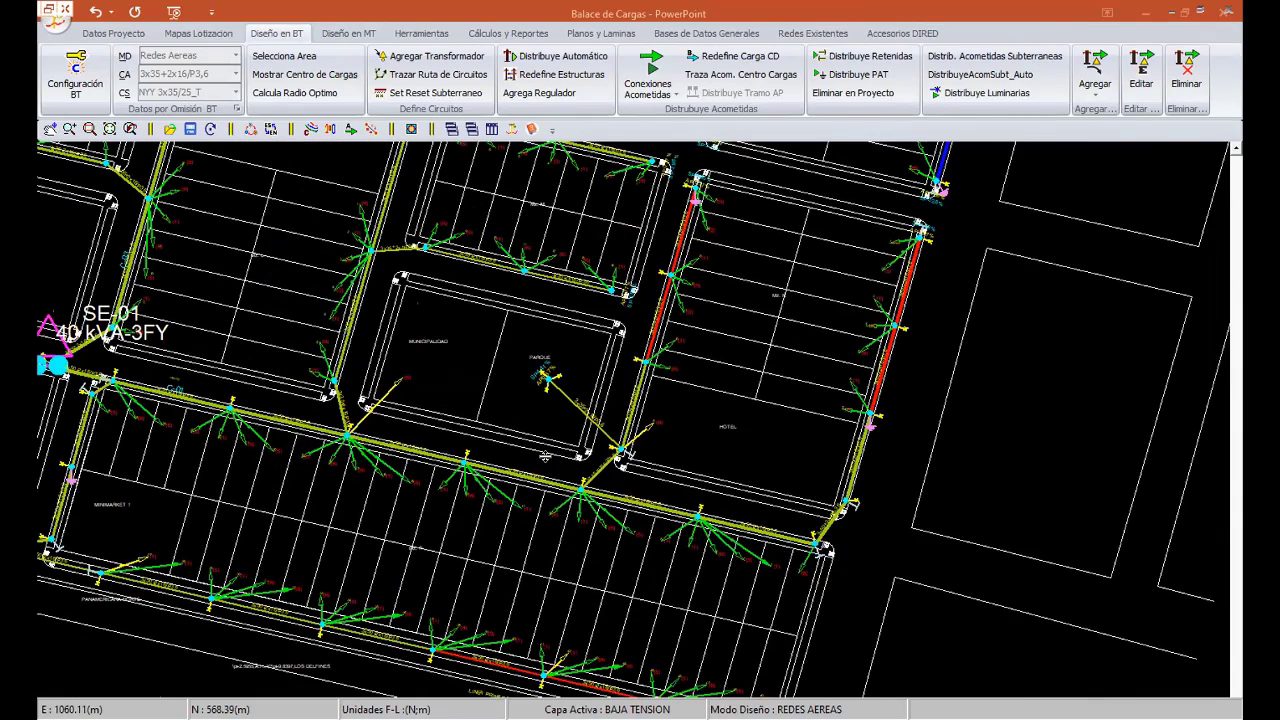
{"action": "scroll", "coordinate": [633, 583], "scroll_direction": "up", "scroll_amount": 2}
{"action": "middle_click_drag", "start_coordinate": [633, 583], "coordinate": [610, 451]}
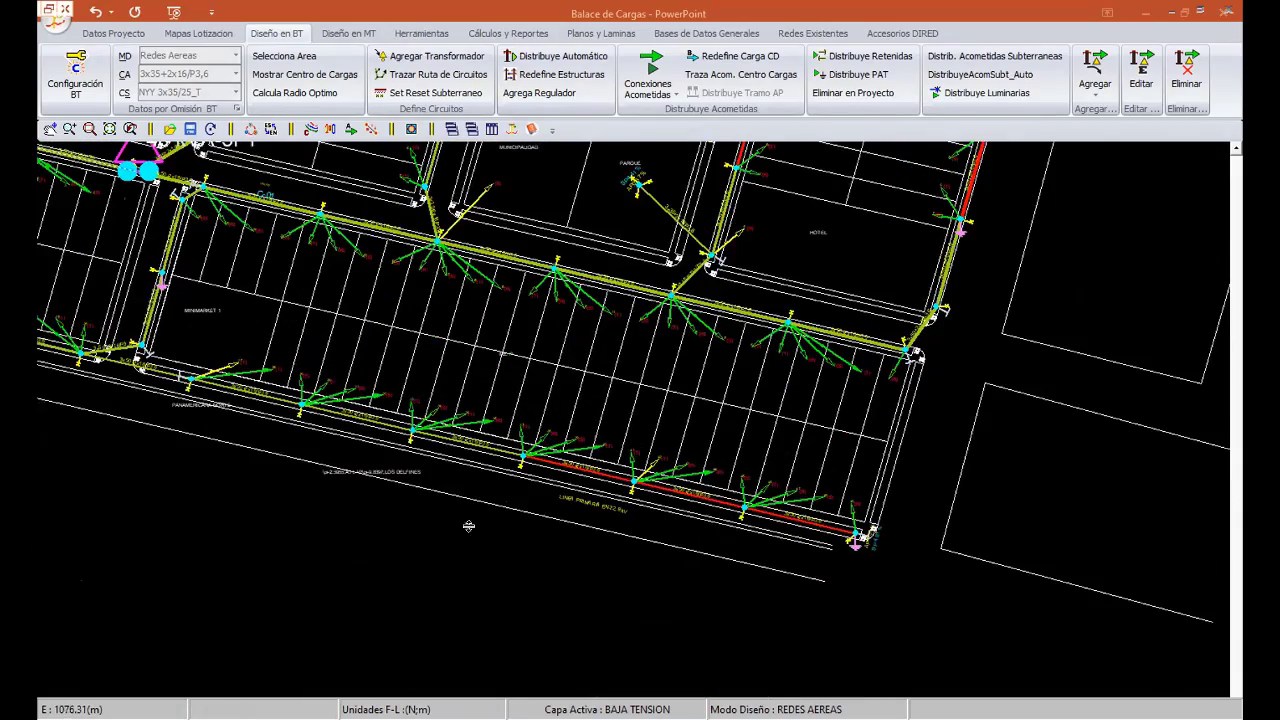
{"action": "scroll", "coordinate": [612, 455], "scroll_direction": "up", "scroll_amount": 1}
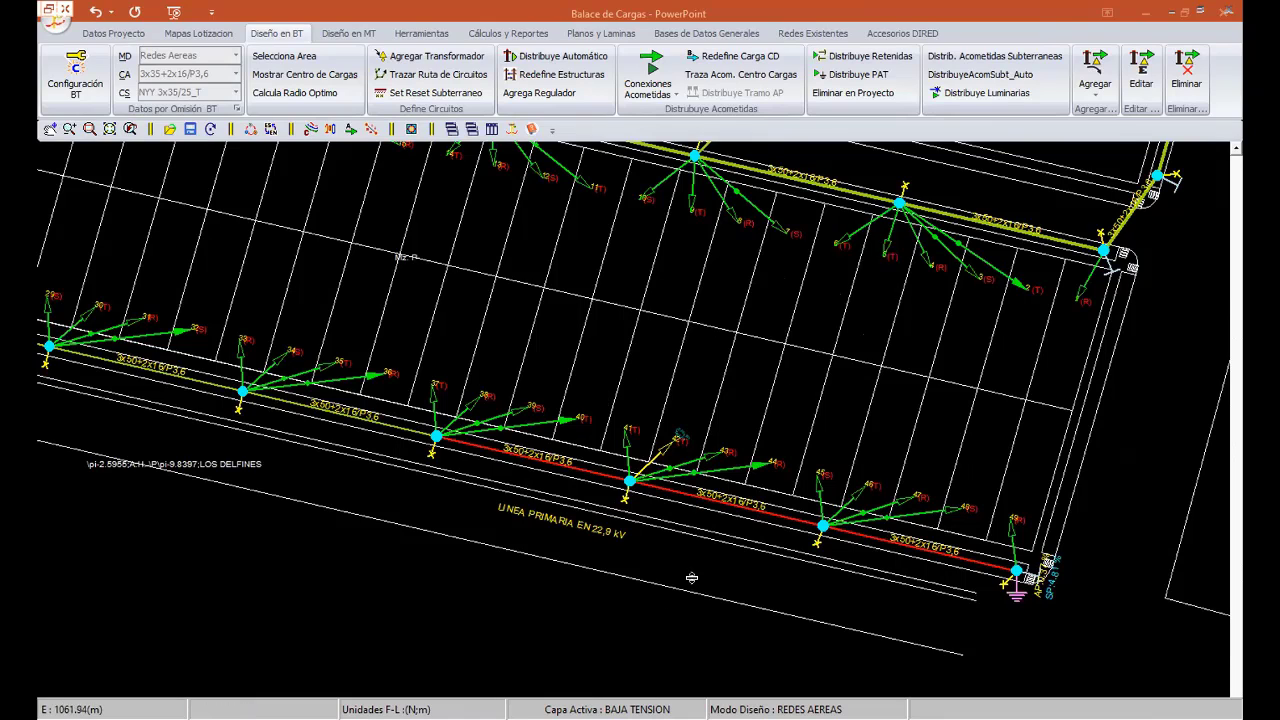
{"action": "scroll", "coordinate": [681, 533], "scroll_direction": "down", "scroll_amount": 3}
{"action": "scroll", "coordinate": [508, 465], "scroll_direction": "down", "scroll_amount": 2}
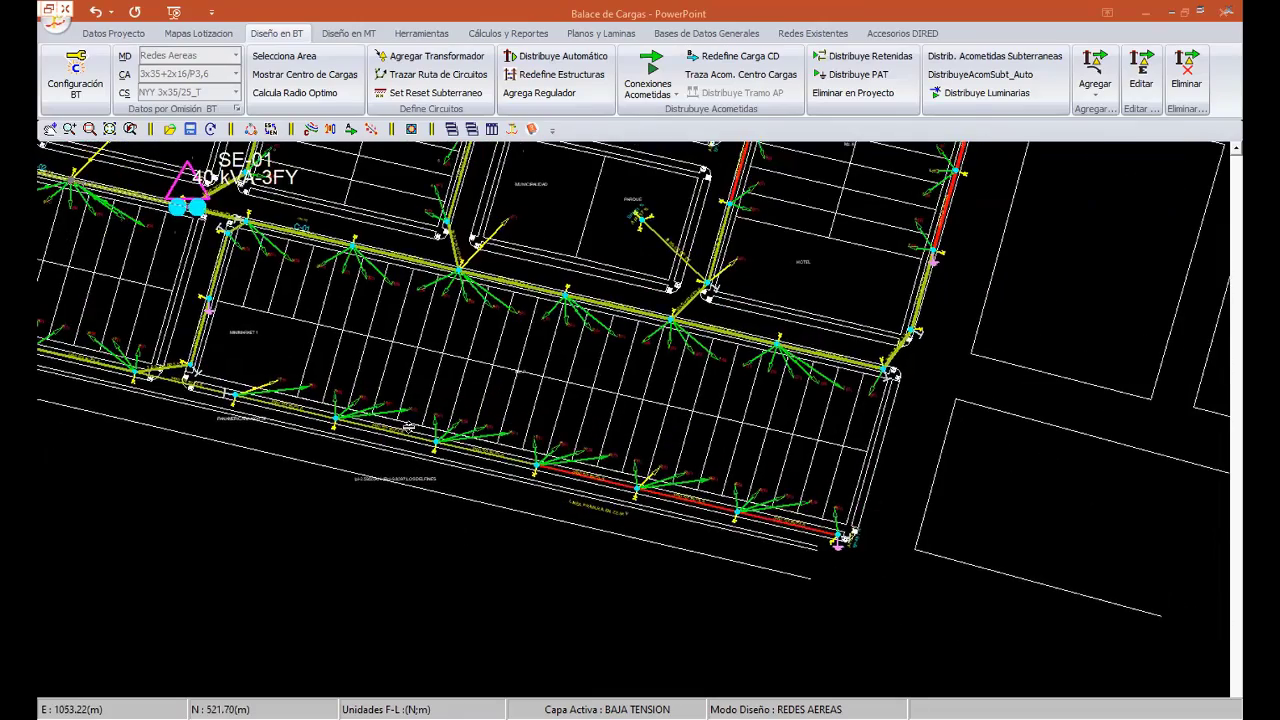
{"action": "scroll", "coordinate": [610, 533], "scroll_direction": "up", "scroll_amount": 3}
{"action": "scroll", "coordinate": [610, 533], "scroll_direction": "up", "scroll_amount": 2}
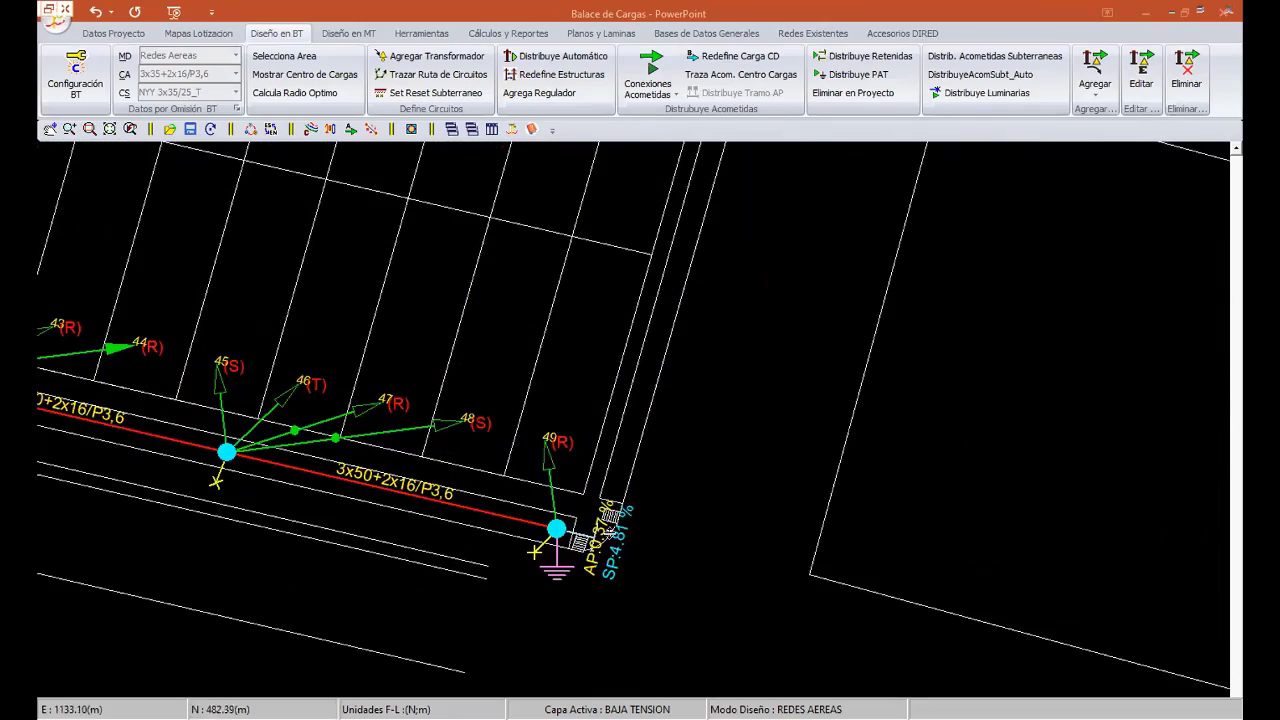
{"action": "scroll", "coordinate": [600, 520], "scroll_direction": "down", "scroll_amount": 2}
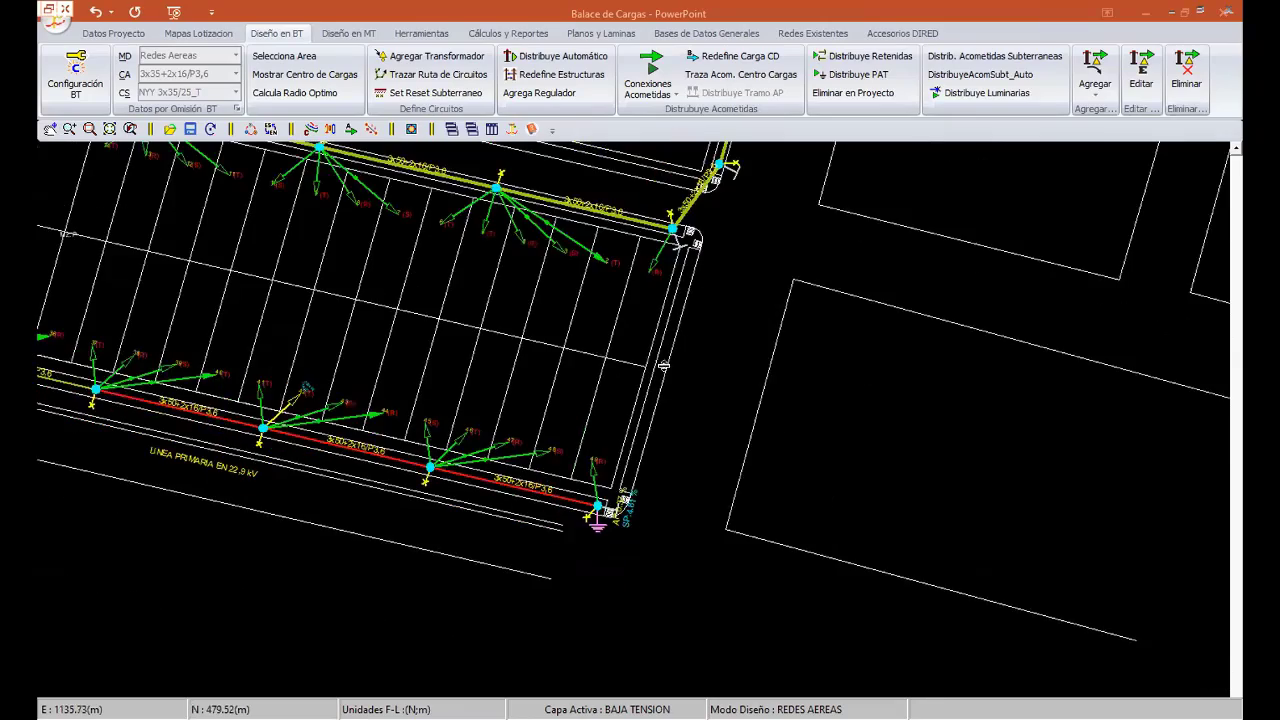
{"action": "scroll", "coordinate": [600, 380], "scroll_direction": "down", "scroll_amount": 1}
{"action": "scroll", "coordinate": [650, 420], "scroll_direction": "down", "scroll_amount": 2}
{"action": "scroll", "coordinate": [702, 449], "scroll_direction": "down", "scroll_amount": 1}
{"action": "scroll", "coordinate": [702, 449], "scroll_direction": "up", "scroll_amount": 1}
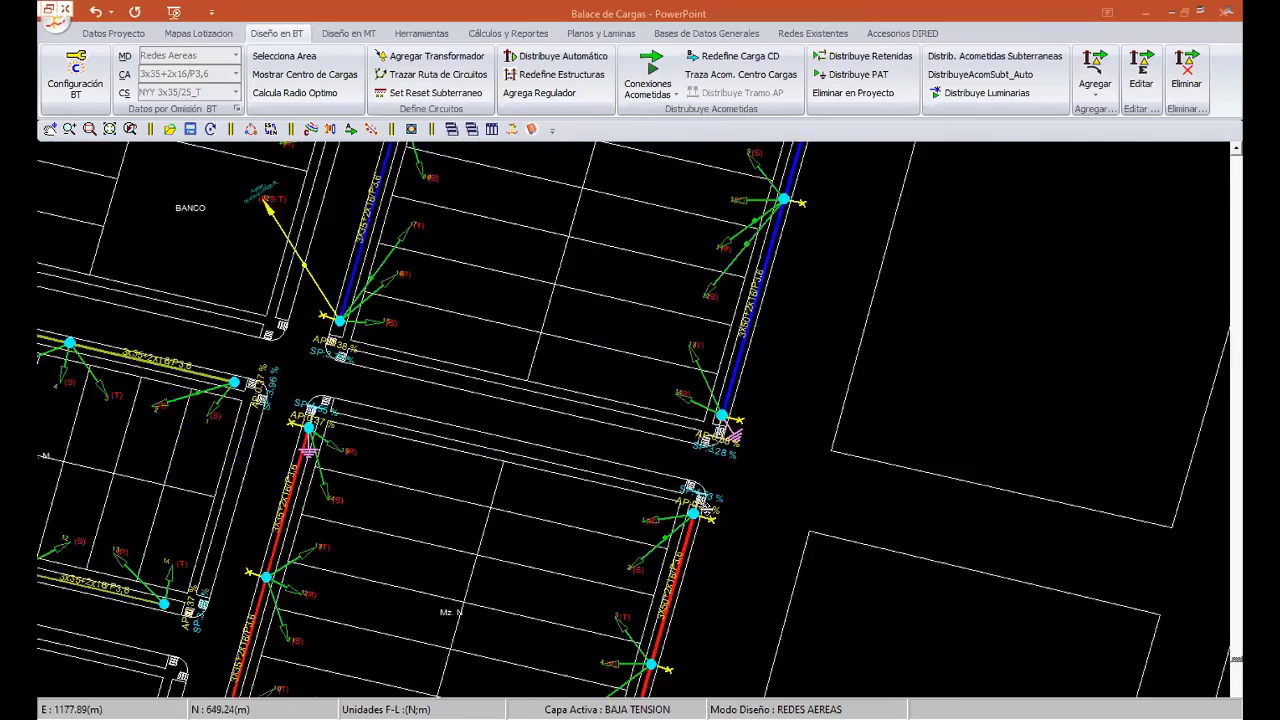
{"action": "scroll", "coordinate": [714, 516], "scroll_direction": "up", "scroll_amount": 1}
{"action": "scroll", "coordinate": [714, 516], "scroll_direction": "up", "scroll_amount": 1}
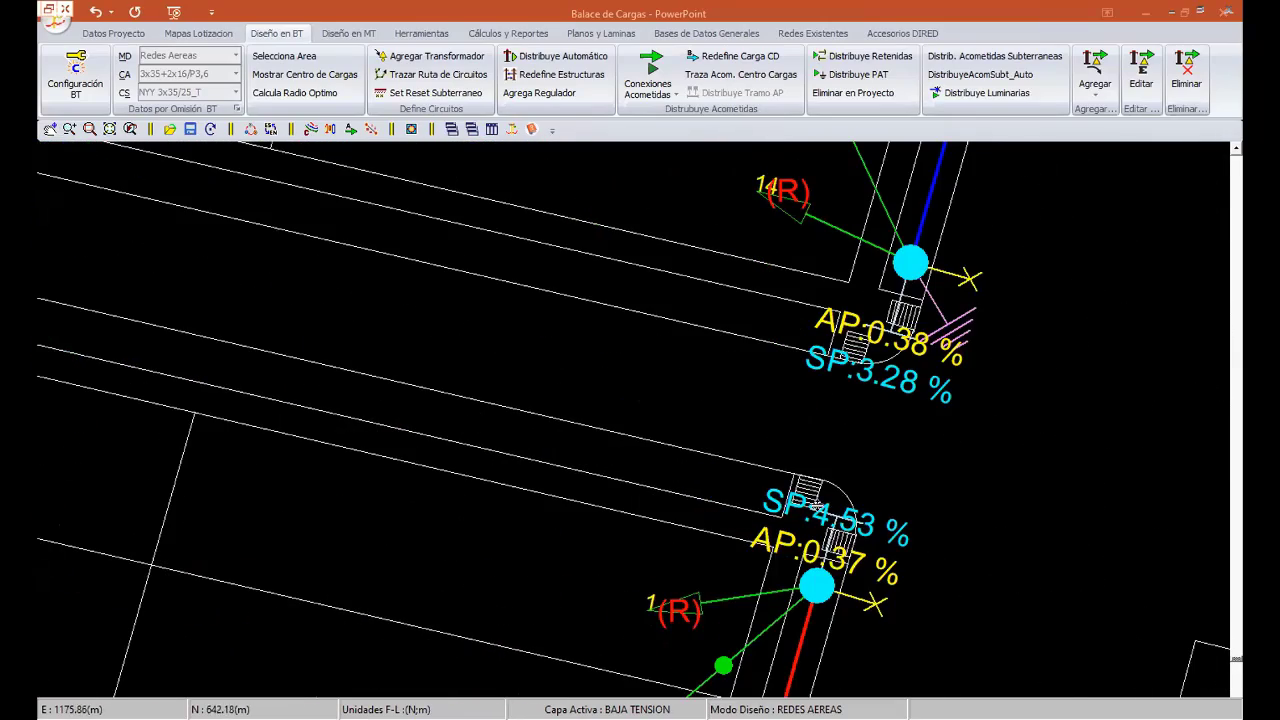
{"action": "mouse_move", "coordinate": [515, 517]}
{"action": "middle_mouse_down"}
{"action": "mouse_move", "coordinate": [746, 531]}
{"action": "mouse_move", "coordinate": [402, 372]}
{"action": "middle_mouse_up"}
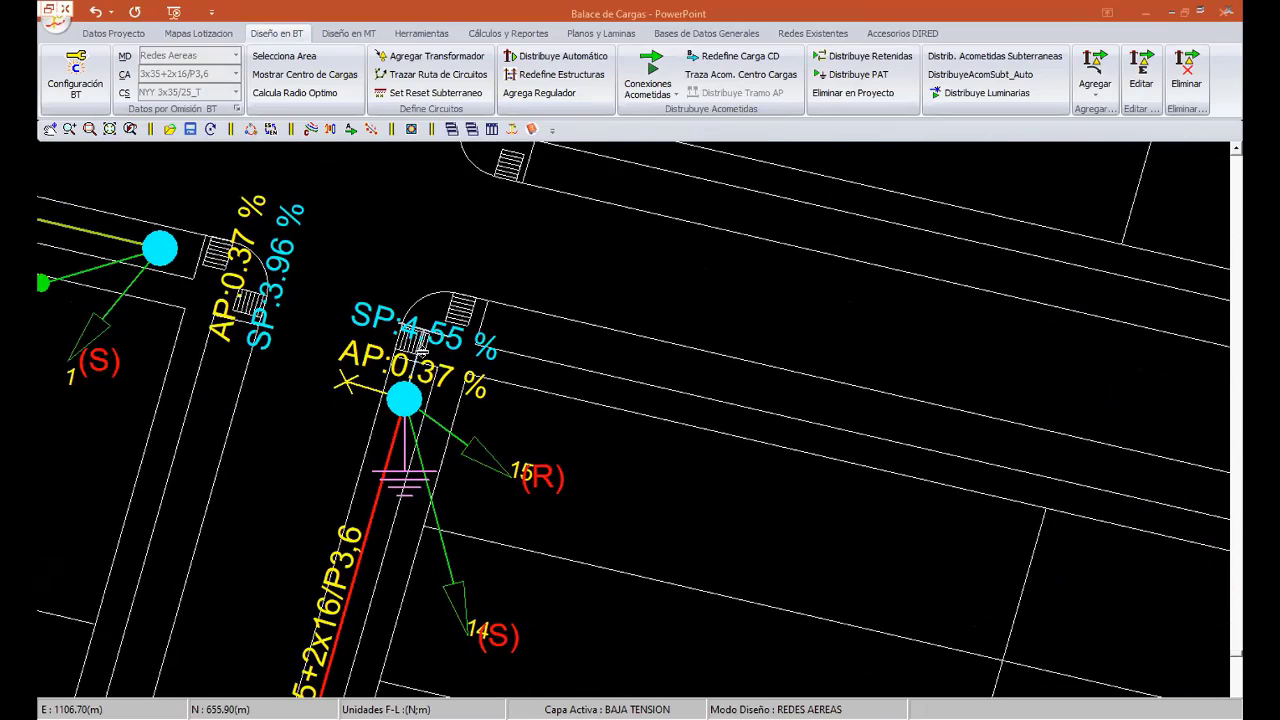
{"action": "left_click", "coordinate": [72, 90]}
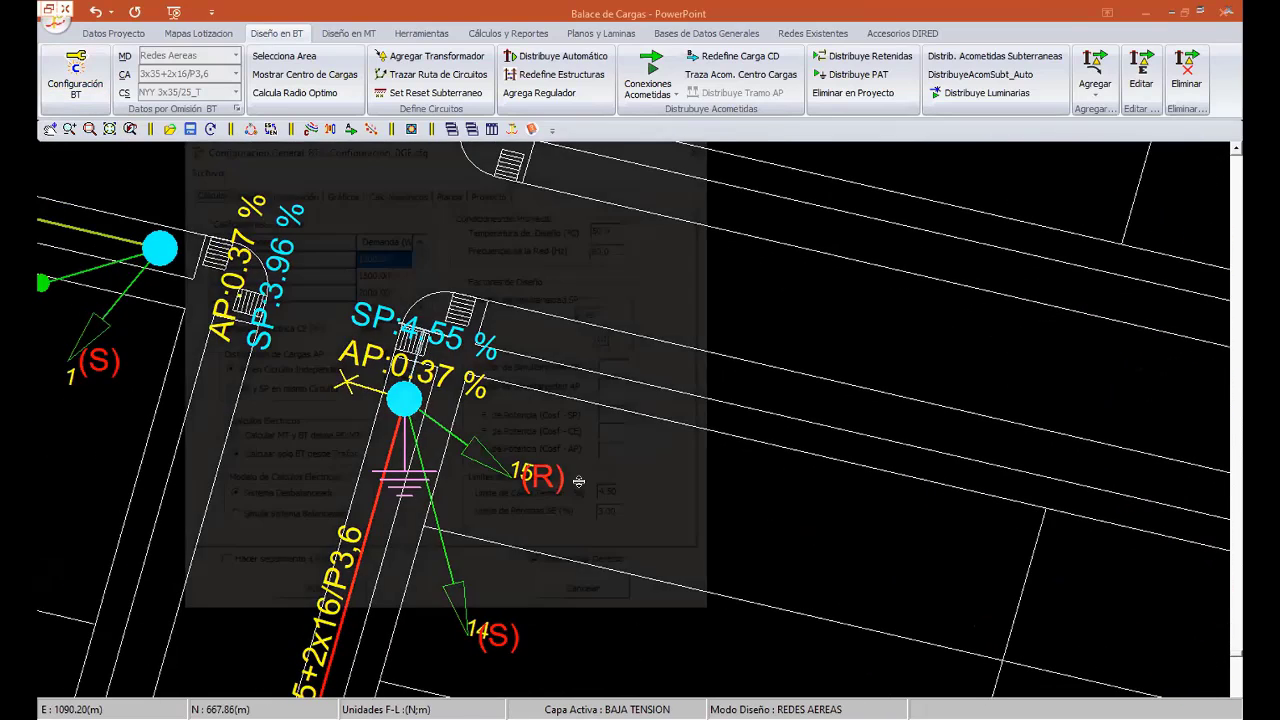
{"action": "left_click", "coordinate": [578, 592]}
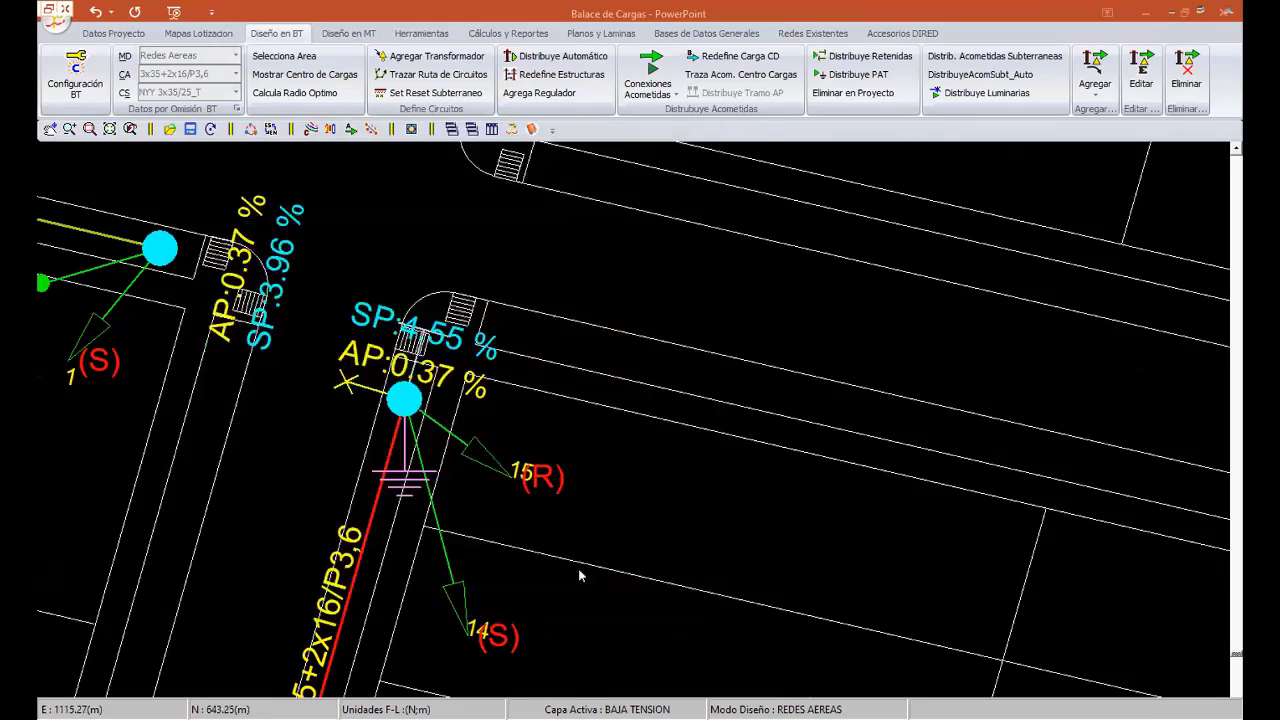
{"action": "scroll", "coordinate": [580, 560], "scroll_direction": "down", "scroll_amount": 3}
{"action": "scroll", "coordinate": [649, 444], "scroll_direction": "down", "scroll_amount": 3}
{"action": "middle_click_drag", "start_coordinate": [330, 449], "coordinate": [410, 450]}
{"action": "scroll", "coordinate": [410, 450], "scroll_direction": "up", "scroll_amount": 1}
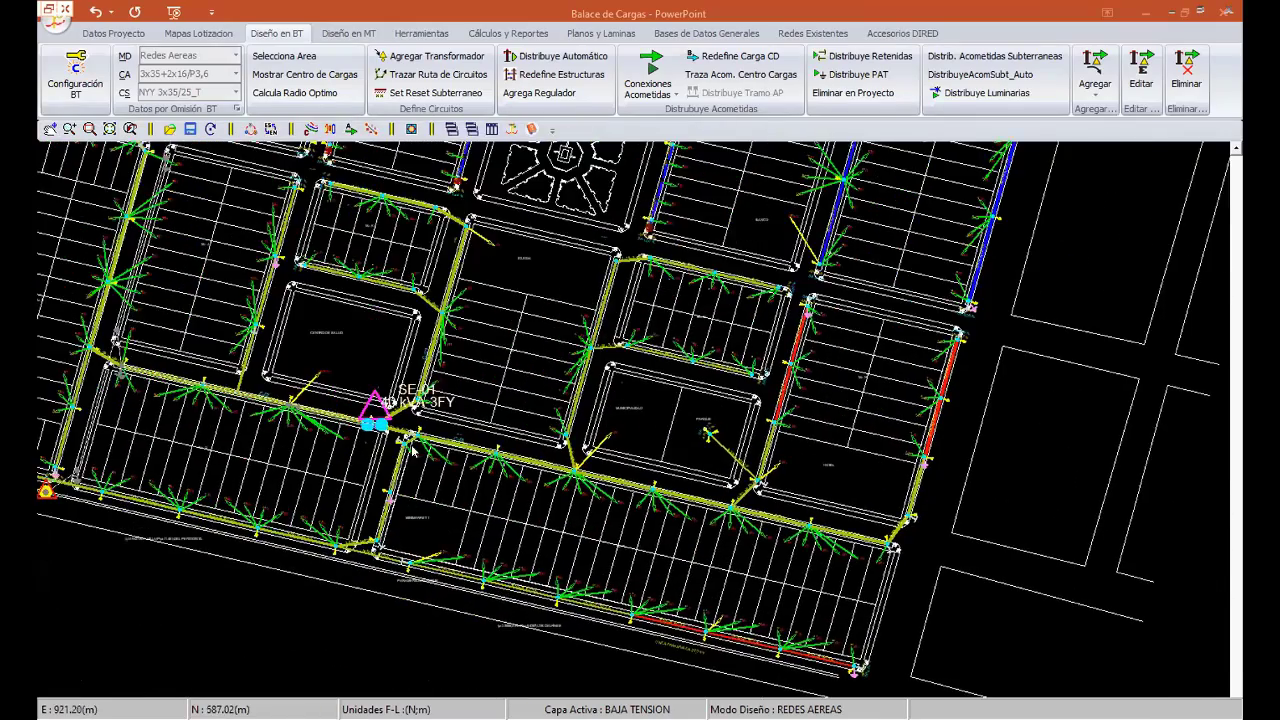
{"action": "scroll", "coordinate": [281, 426], "scroll_direction": "up", "scroll_amount": 1}
{"action": "scroll", "coordinate": [281, 426], "scroll_direction": "up", "scroll_amount": 1}
{"action": "scroll", "coordinate": [231, 395], "scroll_direction": "up", "scroll_amount": 1}
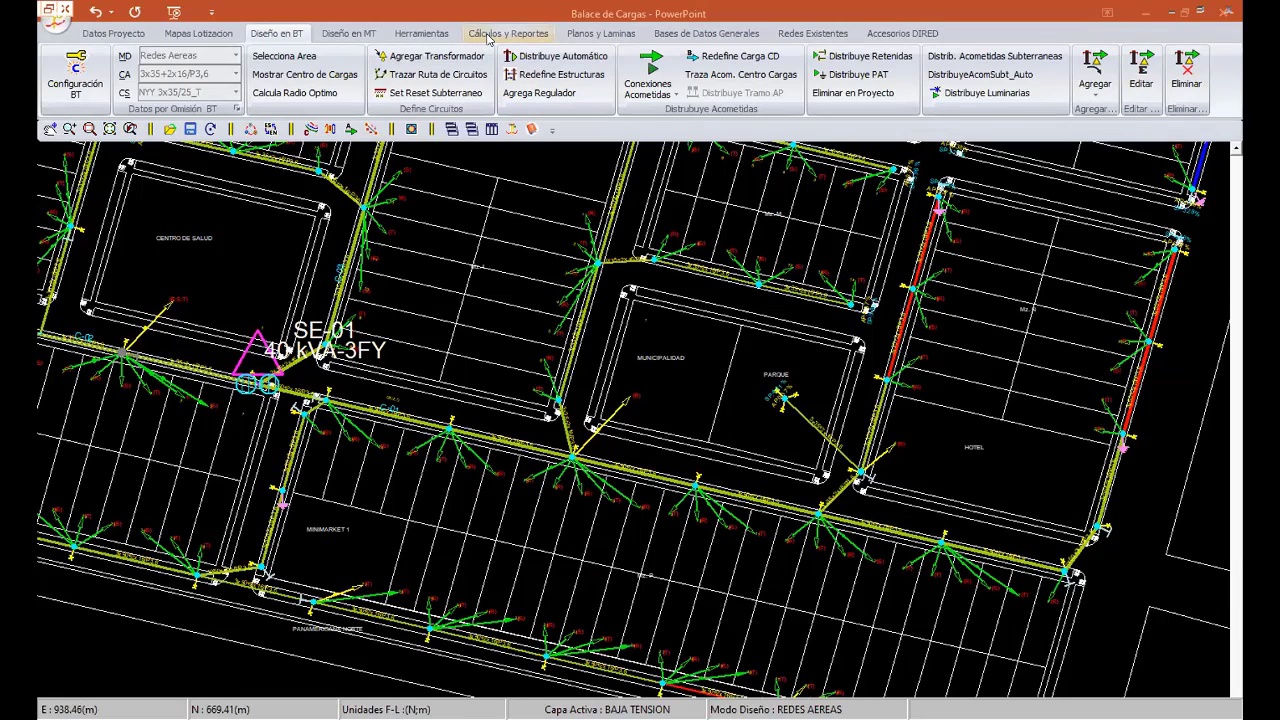
{"action": "left_click", "coordinate": [488, 36]}
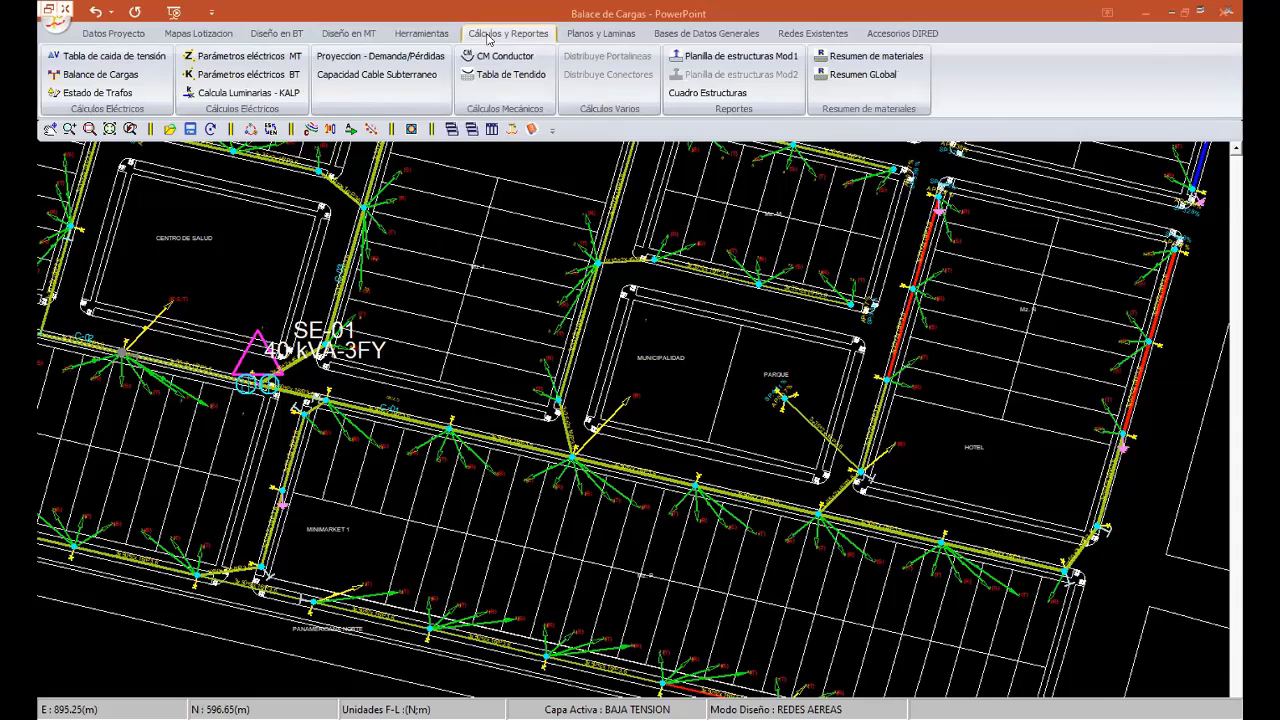
{"action": "left_click", "coordinate": [128, 77]}
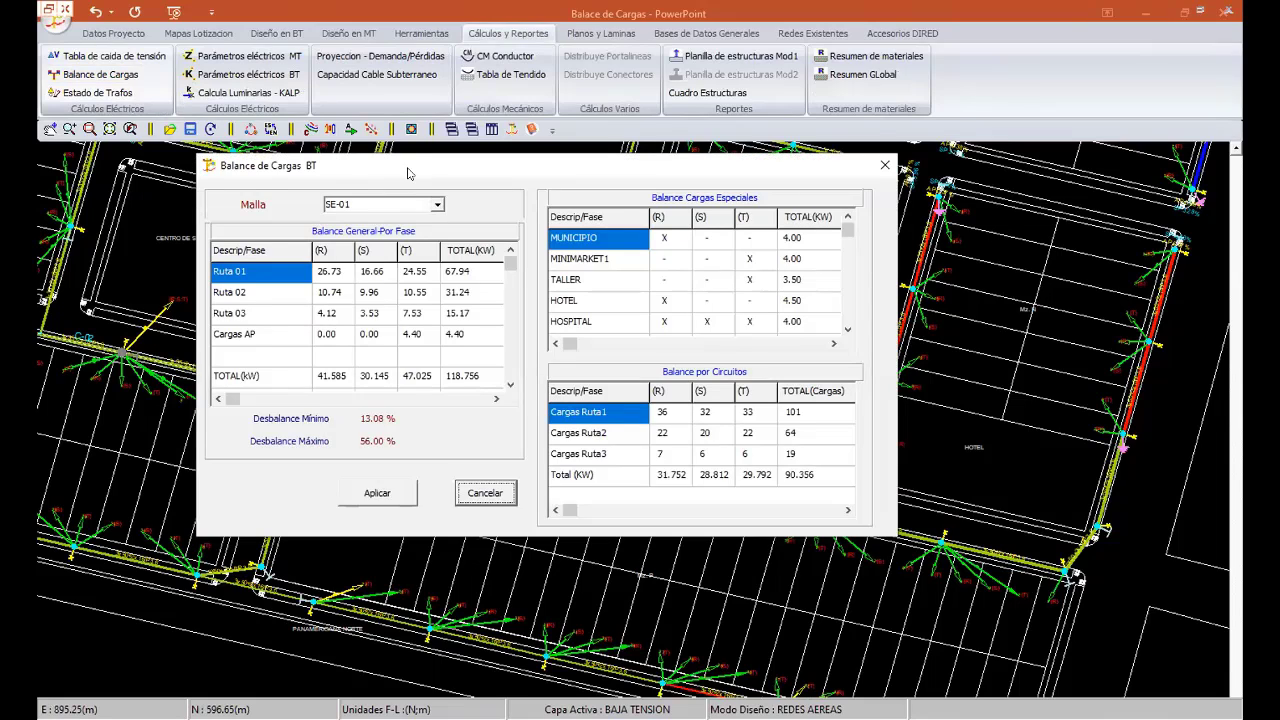
{"action": "left_click_drag", "start_coordinate": [407, 173], "coordinate": [384, 145]}
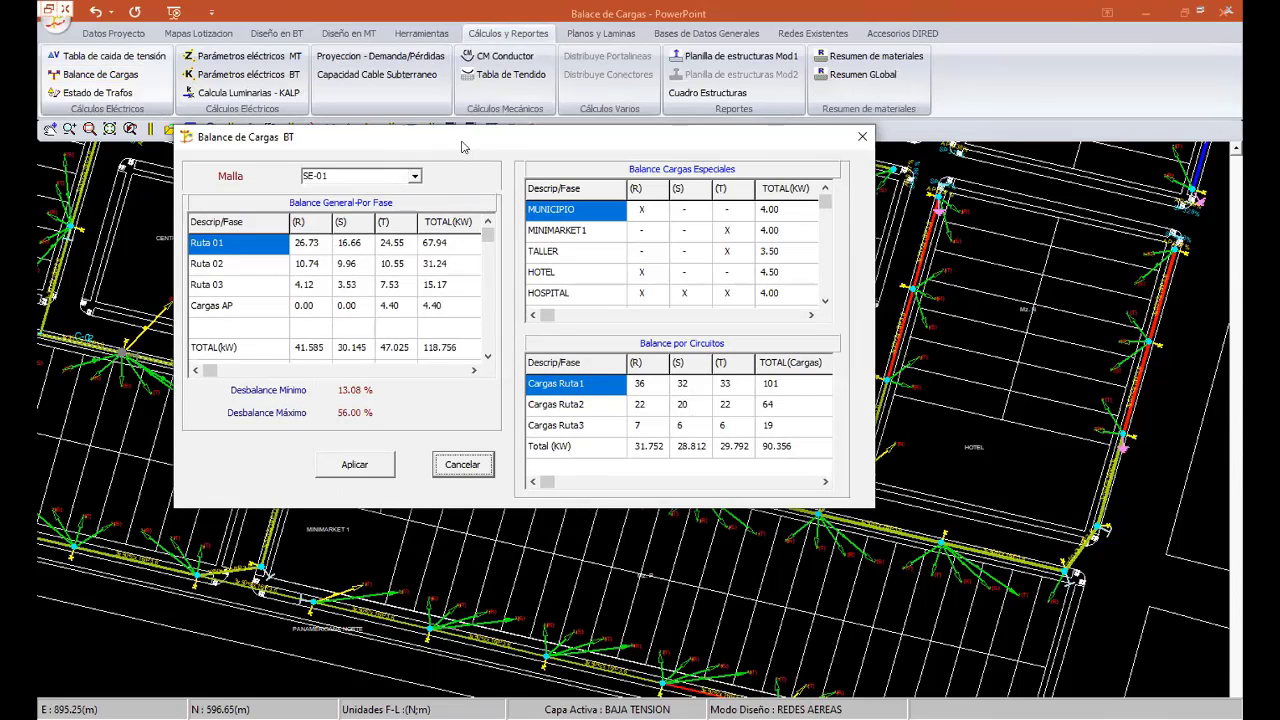
{"action": "left_click_drag", "start_coordinate": [472, 148], "coordinate": [673, 248]}
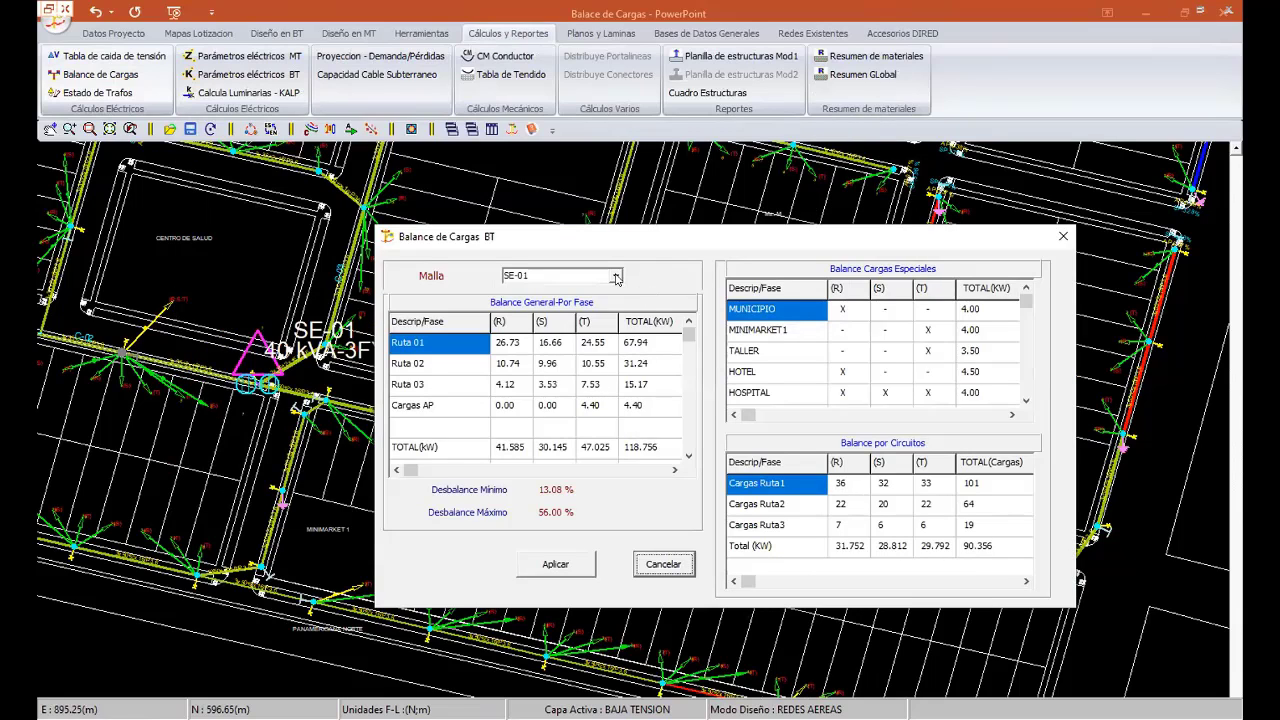
{"action": "left_click", "coordinate": [616, 279]}
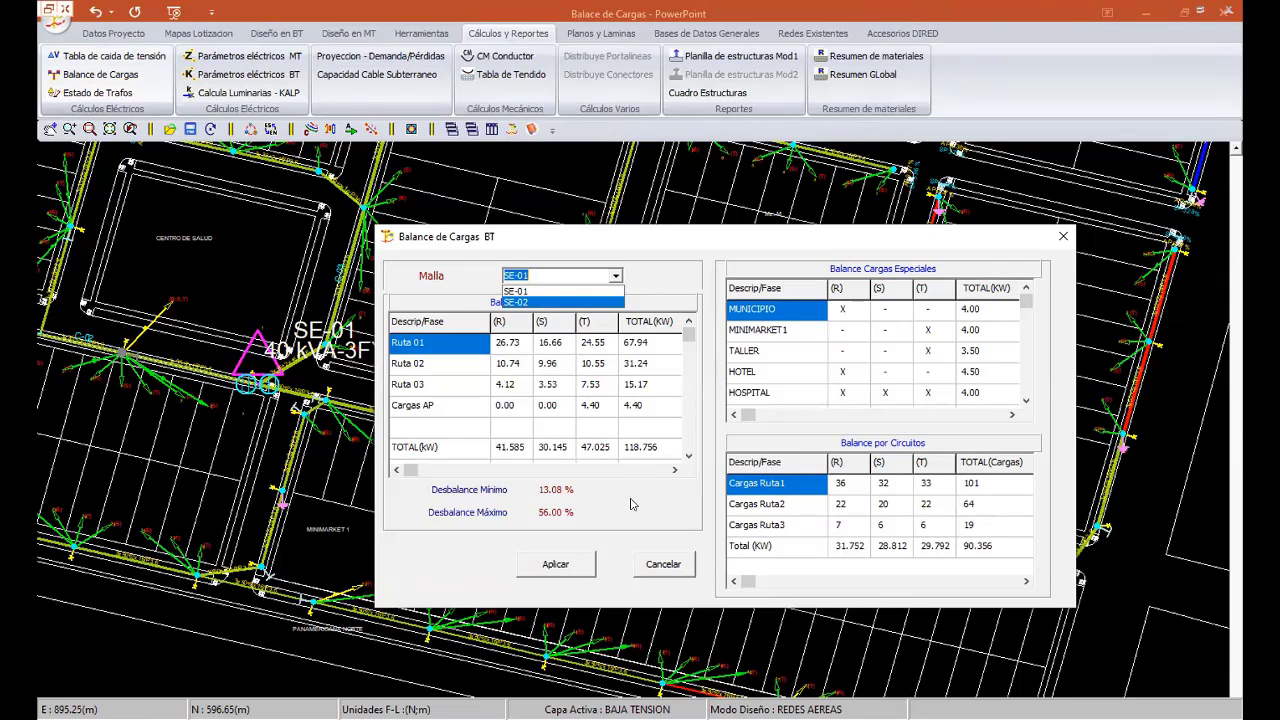
{"action": "left_click", "coordinate": [660, 562]}
{"action": "left_click", "coordinate": [655, 563]}
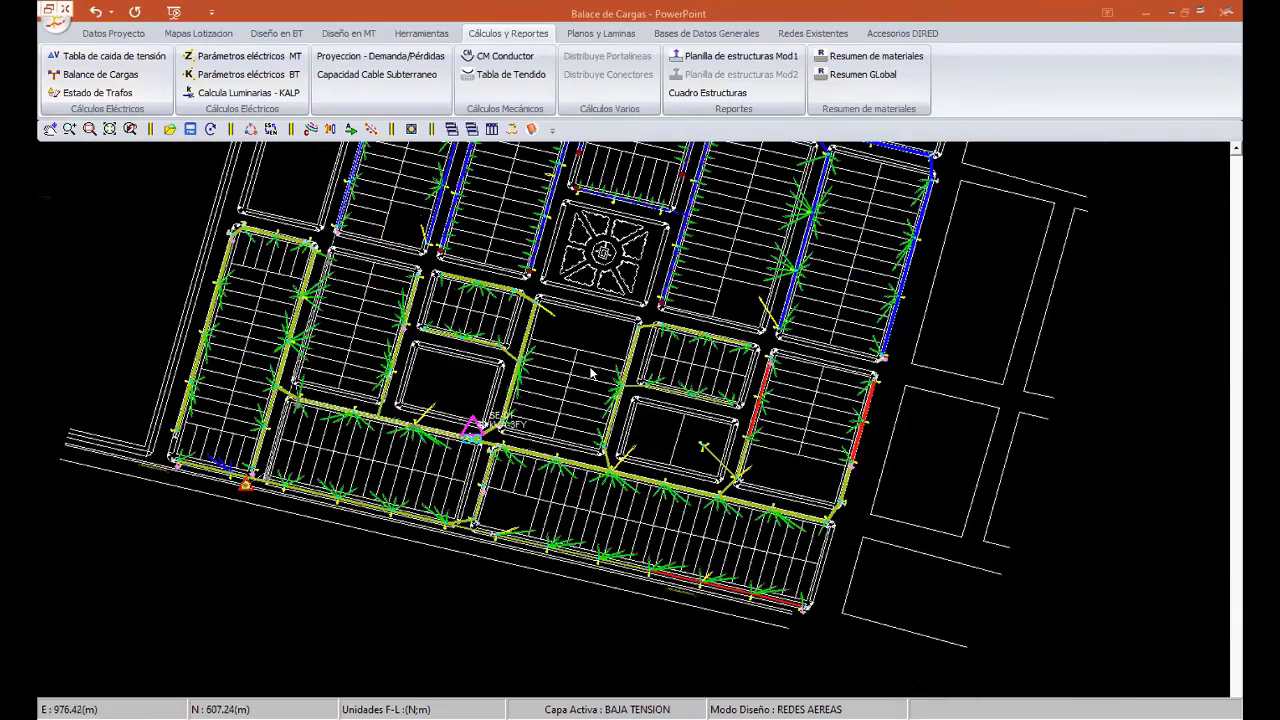
- Zoom toward the northern blocks, then open Balance de Cargas with SE-01 selected in Malla
{"action": "scroll", "coordinate": [459, 492], "scroll_direction": "up", "scroll_amount": 3}
{"action": "middle_click_drag", "start_coordinate": [459, 492], "coordinate": [538, 356]}
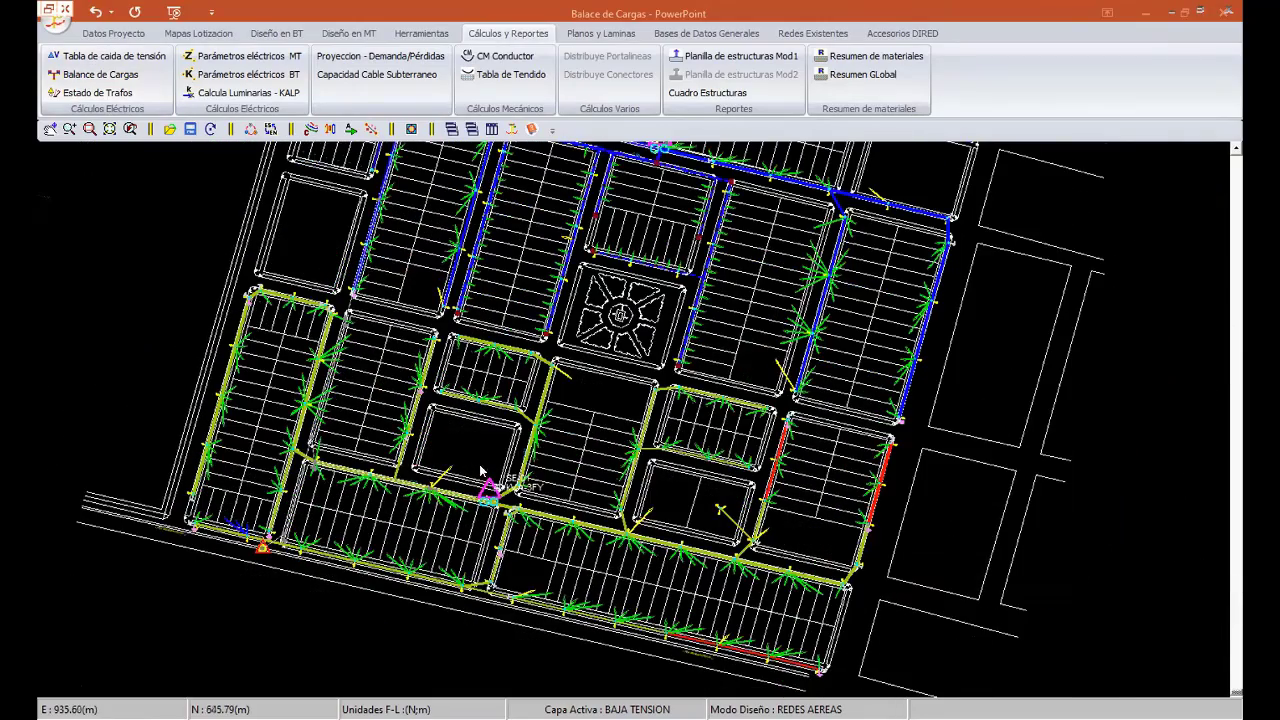
{"action": "scroll", "coordinate": [538, 354], "scroll_direction": "up", "scroll_amount": 2}
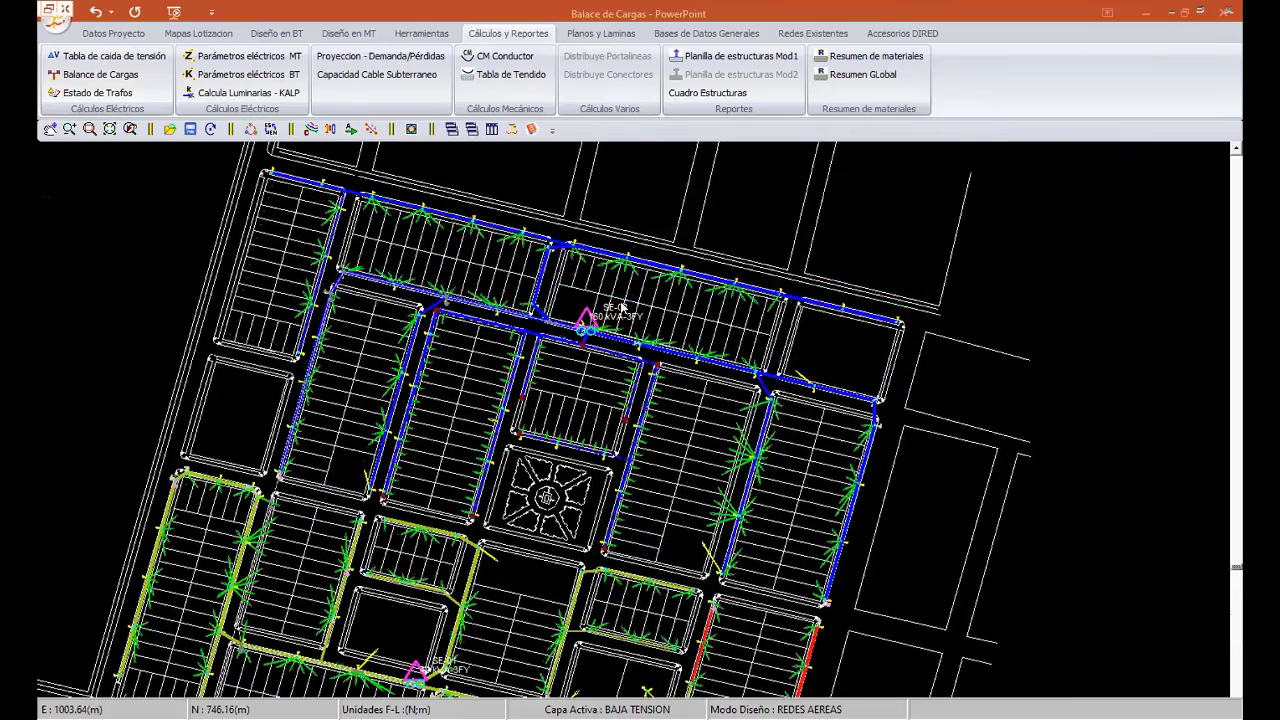
{"action": "scroll", "coordinate": [507, 401], "scroll_direction": "up", "scroll_amount": 1}
{"action": "scroll", "coordinate": [507, 403], "scroll_direction": "up", "scroll_amount": 1}
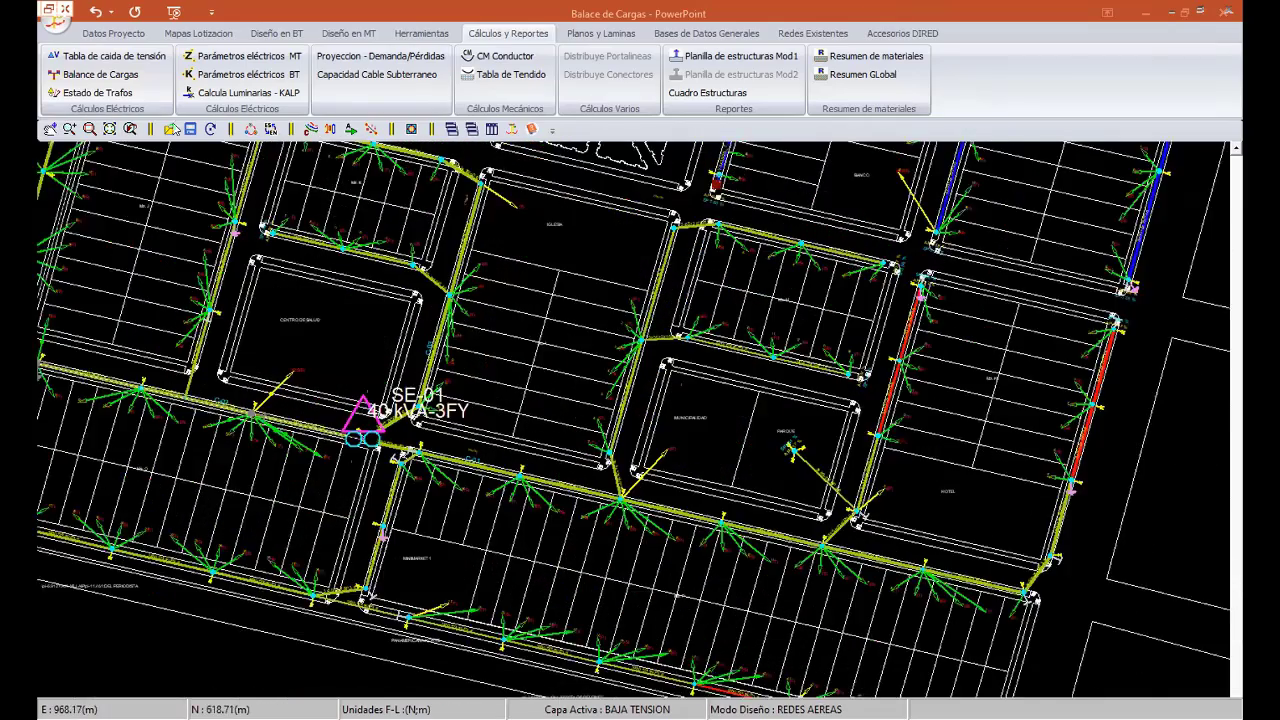
{"action": "scroll", "coordinate": [400, 330], "scroll_direction": "up", "scroll_amount": 1}
{"action": "scroll", "coordinate": [250, 200], "scroll_direction": "up", "scroll_amount": 1}
{"action": "left_click", "coordinate": [100, 74]}
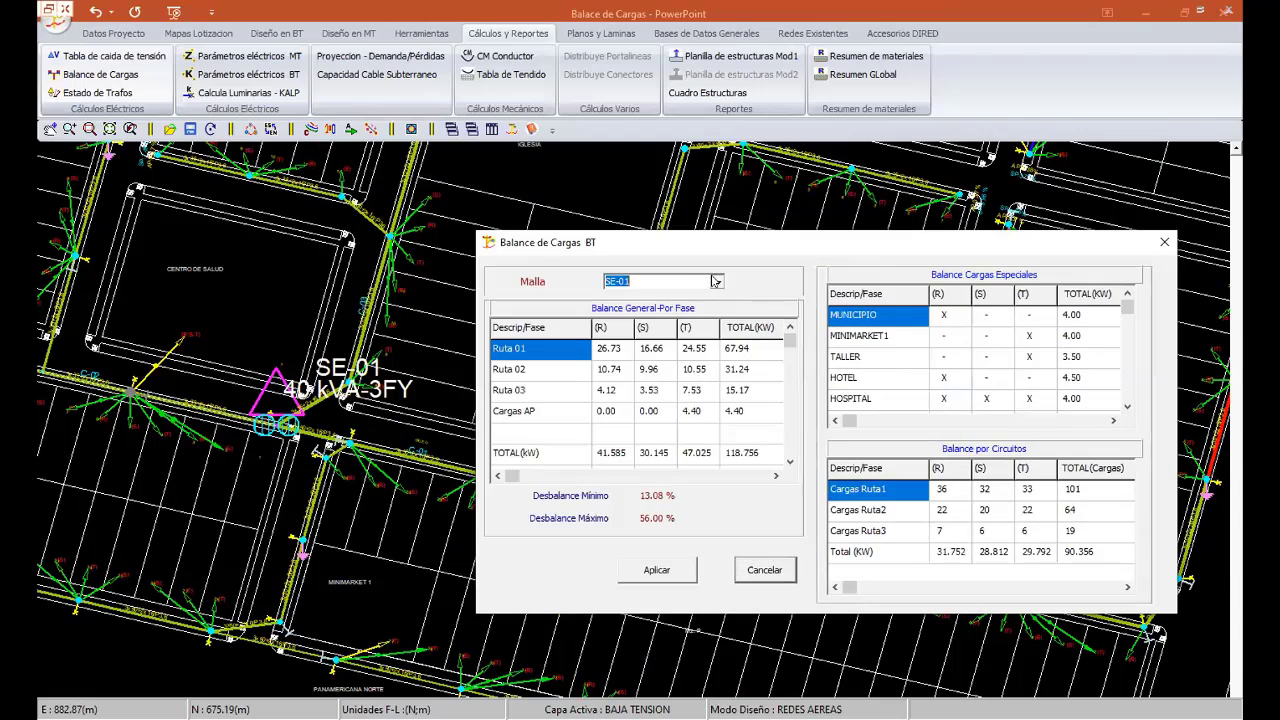
{"action": "left_click", "coordinate": [630, 282]}
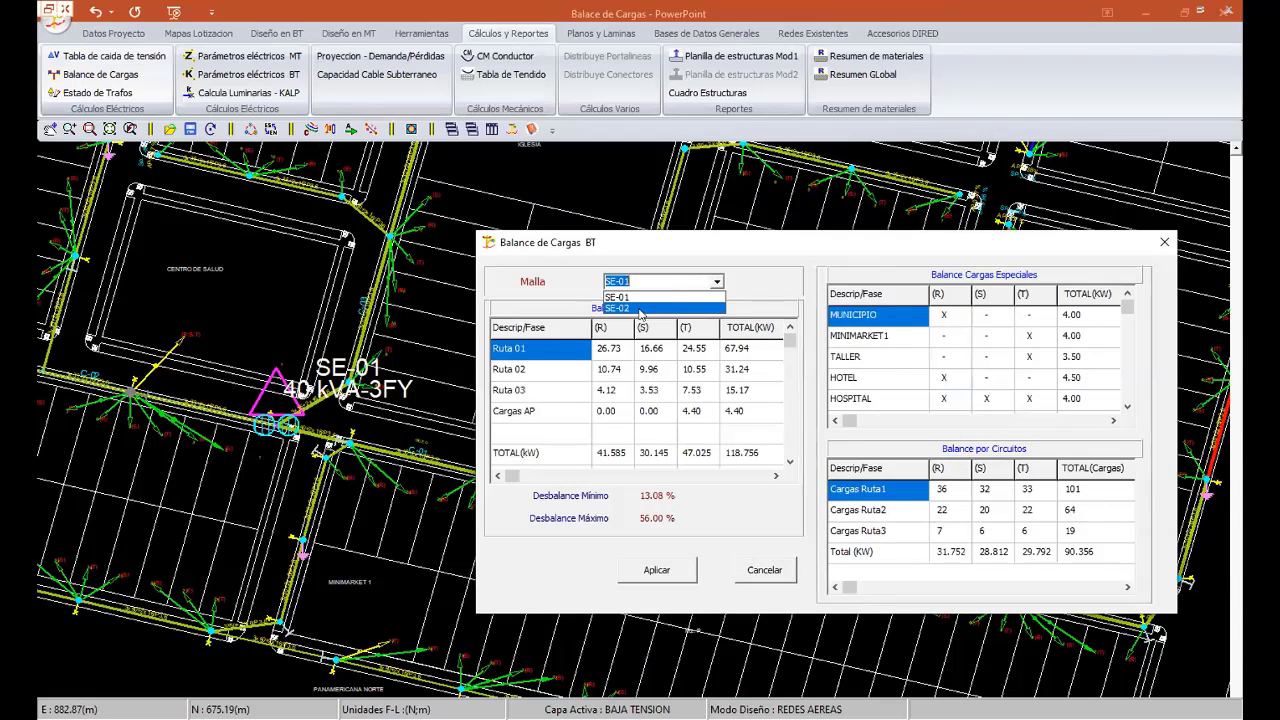
{"action": "left_click", "coordinate": [632, 302]}
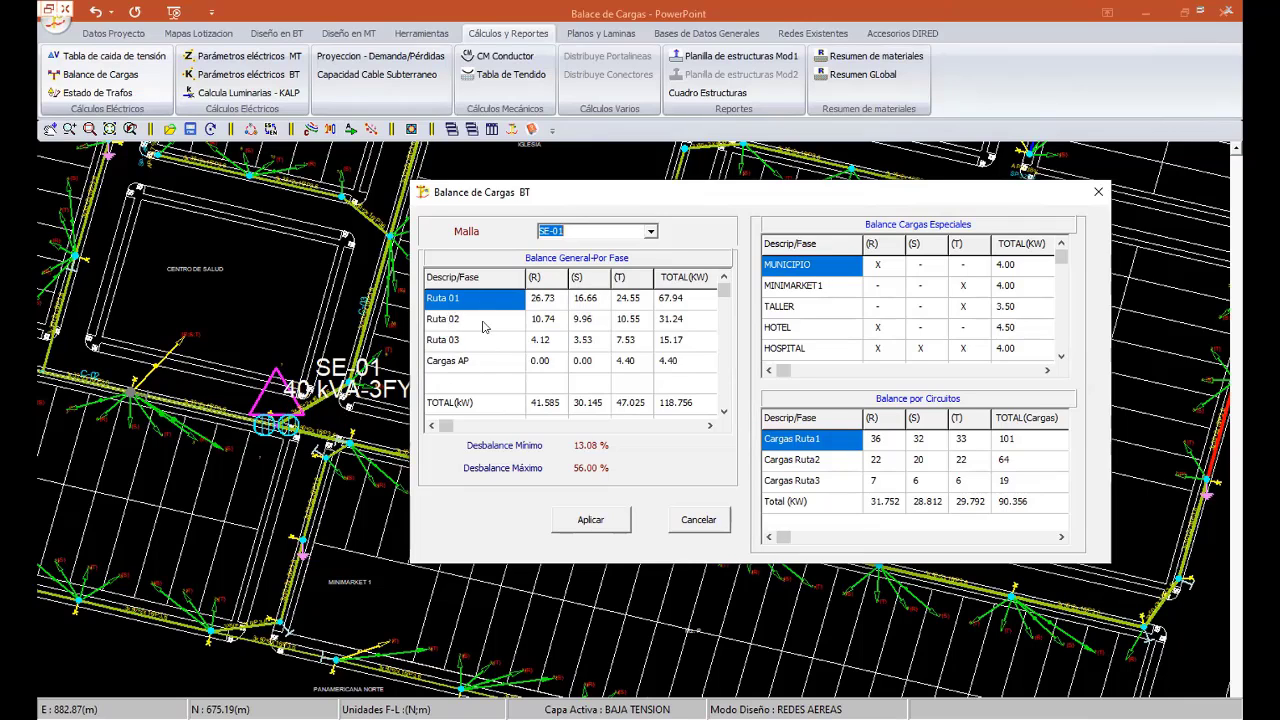
- Apply the SE-01 load balance to the network and reapply the general display settings
{"action": "left_click", "coordinate": [590, 521]}
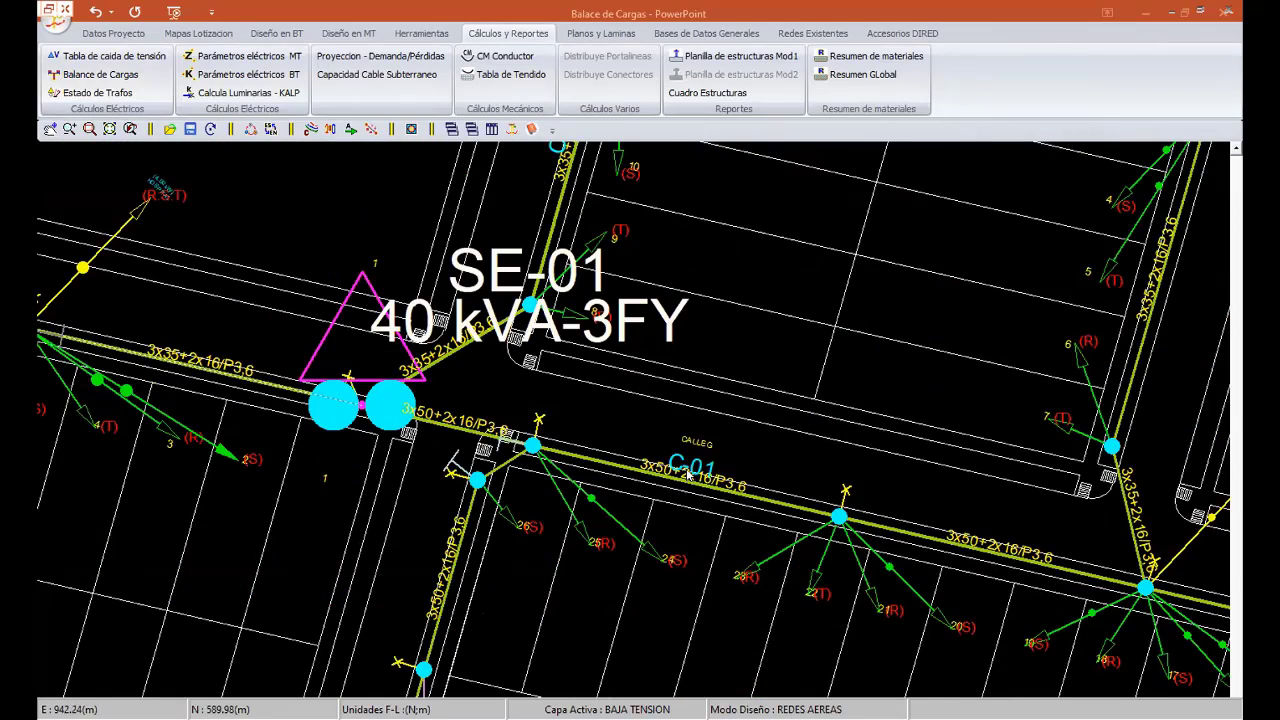
{"action": "left_click", "coordinate": [309, 130]}
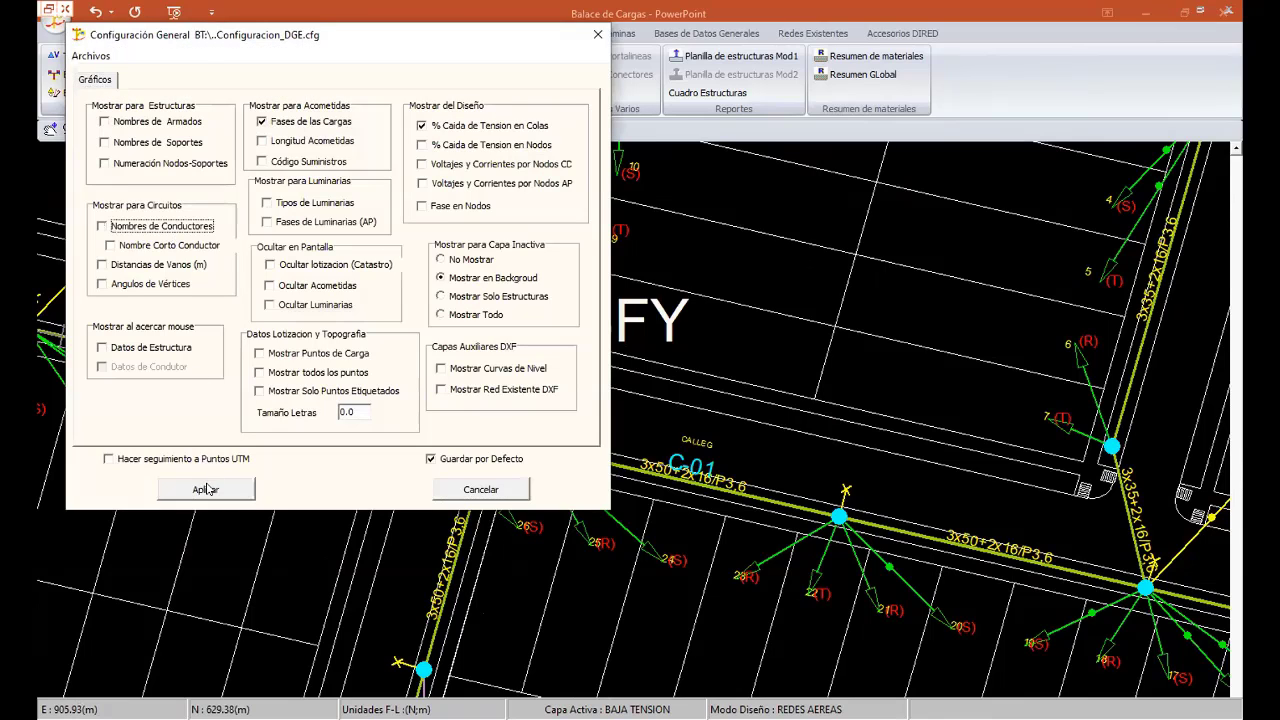
{"action": "left_click", "coordinate": [206, 489]}
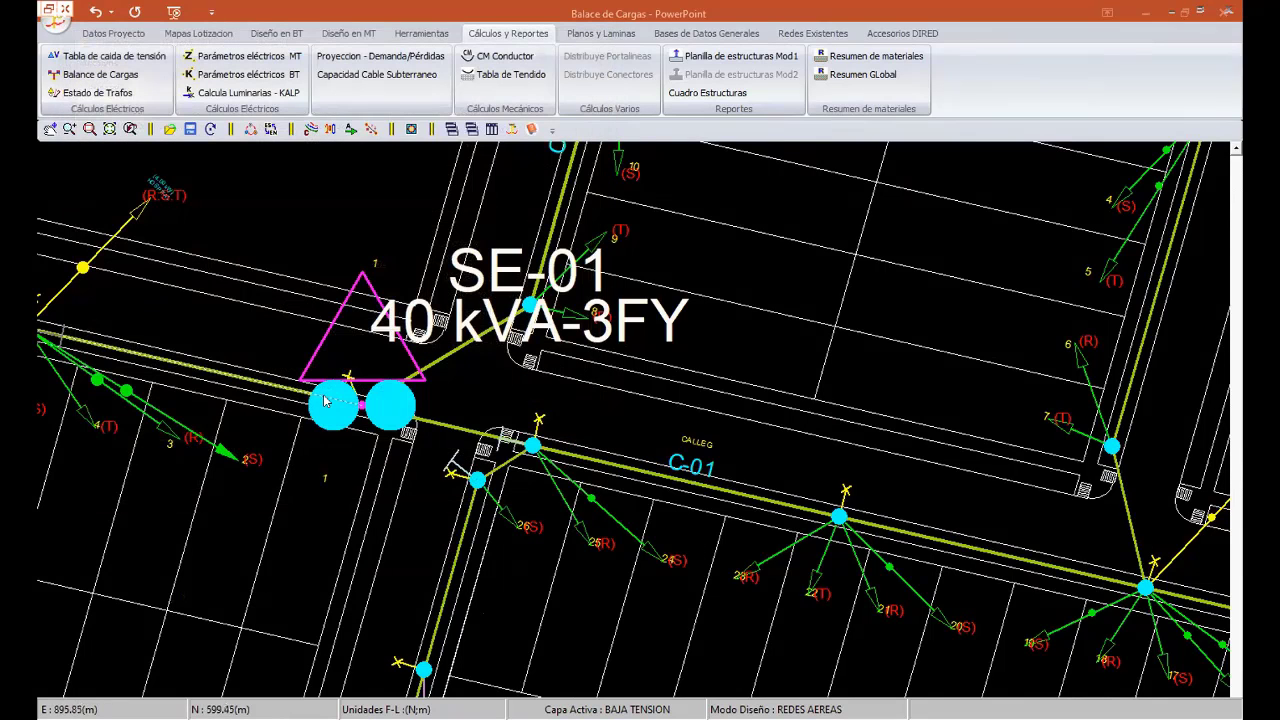
- Pan the drawing to put SE-01 upper left, then reopen the SE-01 balance tables
{"action": "middle_click_drag", "start_coordinate": [861, 548], "coordinate": [901, 556]}
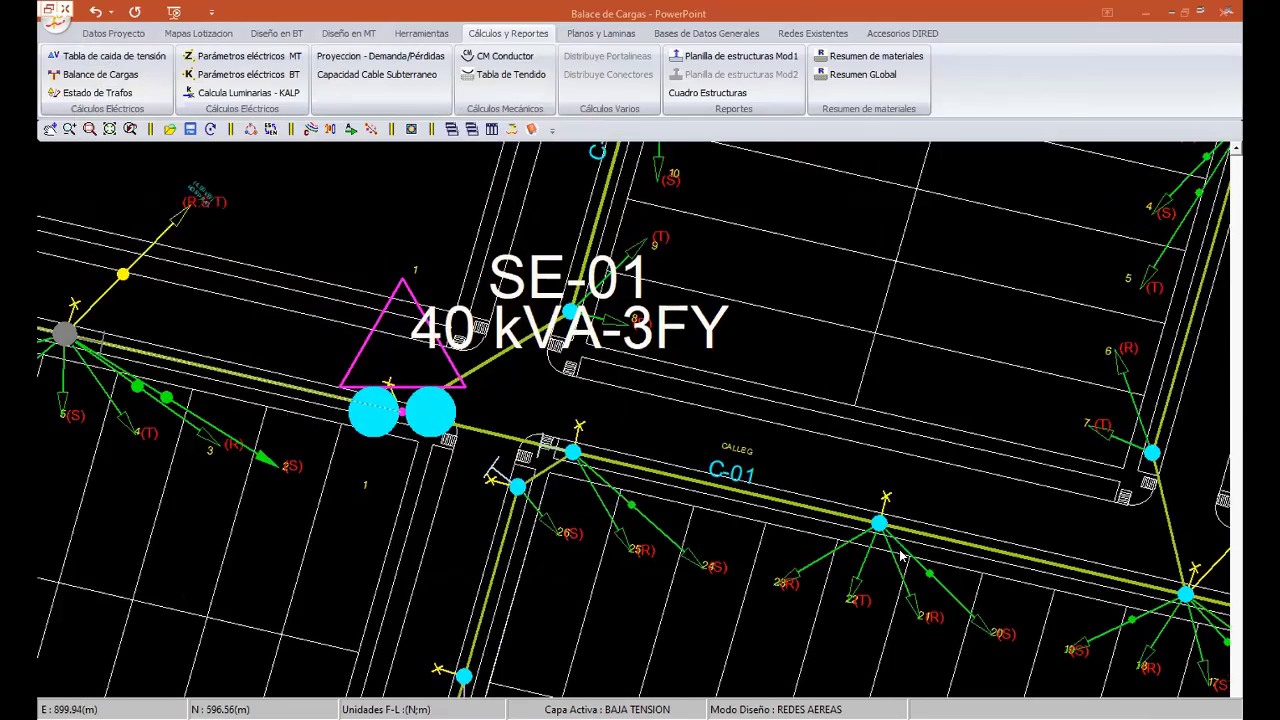
{"action": "middle_click_drag", "start_coordinate": [371, 443], "coordinate": [901, 556]}
{"action": "middle_click_drag", "start_coordinate": [925, 248], "coordinate": [348, 410]}
{"action": "scroll", "coordinate": [348, 410], "scroll_direction": "down", "scroll_amount": 1}
{"action": "scroll", "coordinate": [300, 405], "scroll_direction": "down", "scroll_amount": 1}
{"action": "scroll", "coordinate": [213, 400], "scroll_direction": "down", "scroll_amount": 1}
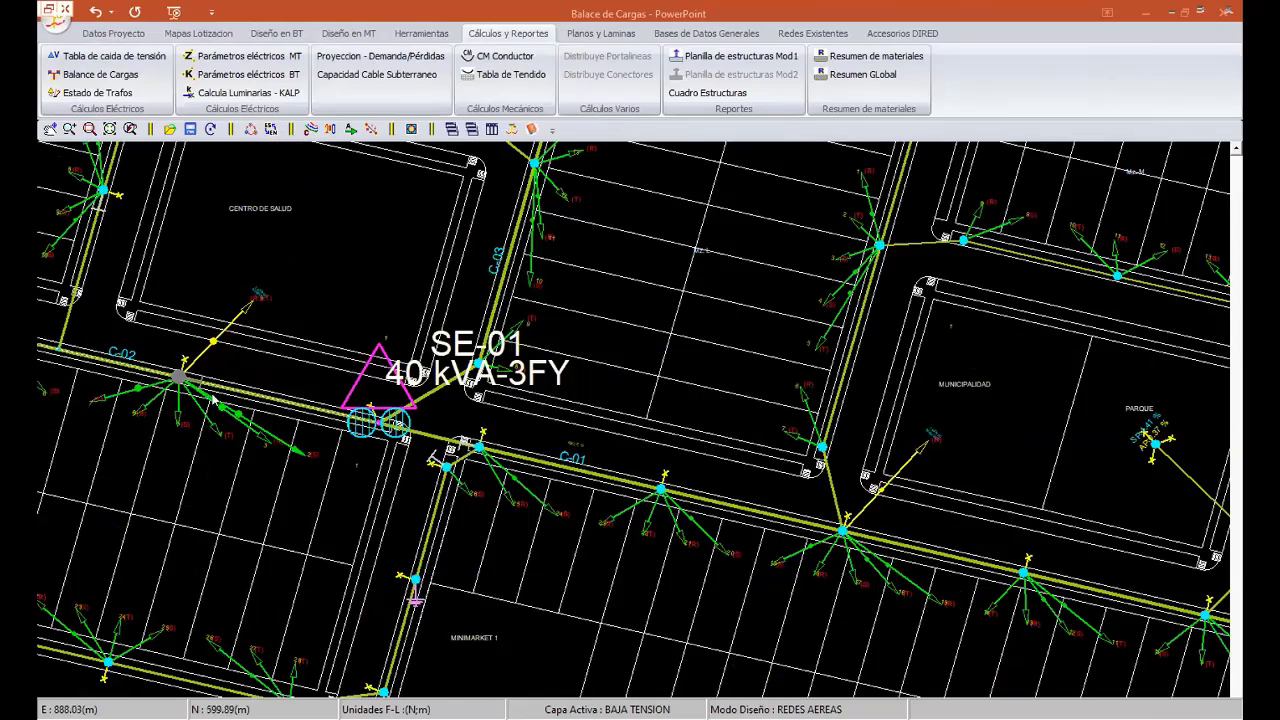
{"action": "mouse_move", "coordinate": [713, 574]}
{"action": "middle_mouse_down"}
{"action": "mouse_move", "coordinate": [698, 539]}
{"action": "mouse_move", "coordinate": [630, 496]}
{"action": "mouse_move", "coordinate": [755, 550]}
{"action": "middle_mouse_up"}
{"action": "scroll", "coordinate": [522, 400], "scroll_direction": "up", "scroll_amount": 1}
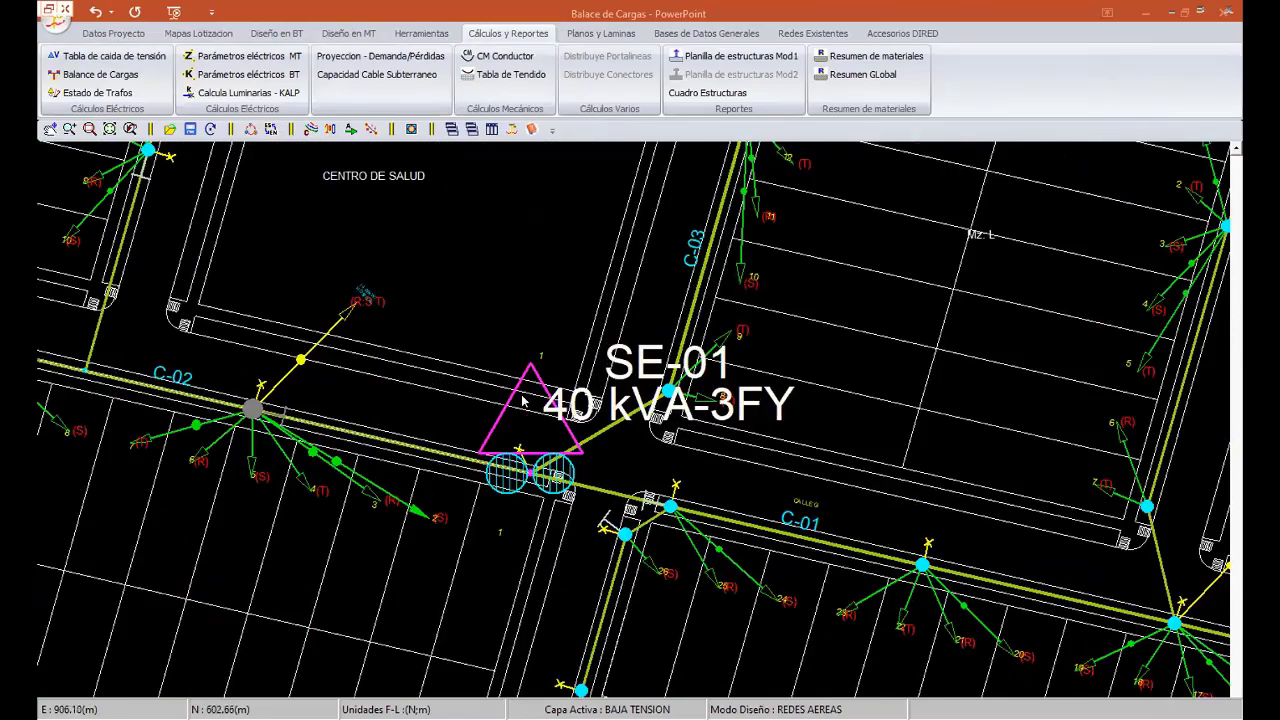
{"action": "left_click", "coordinate": [108, 75]}
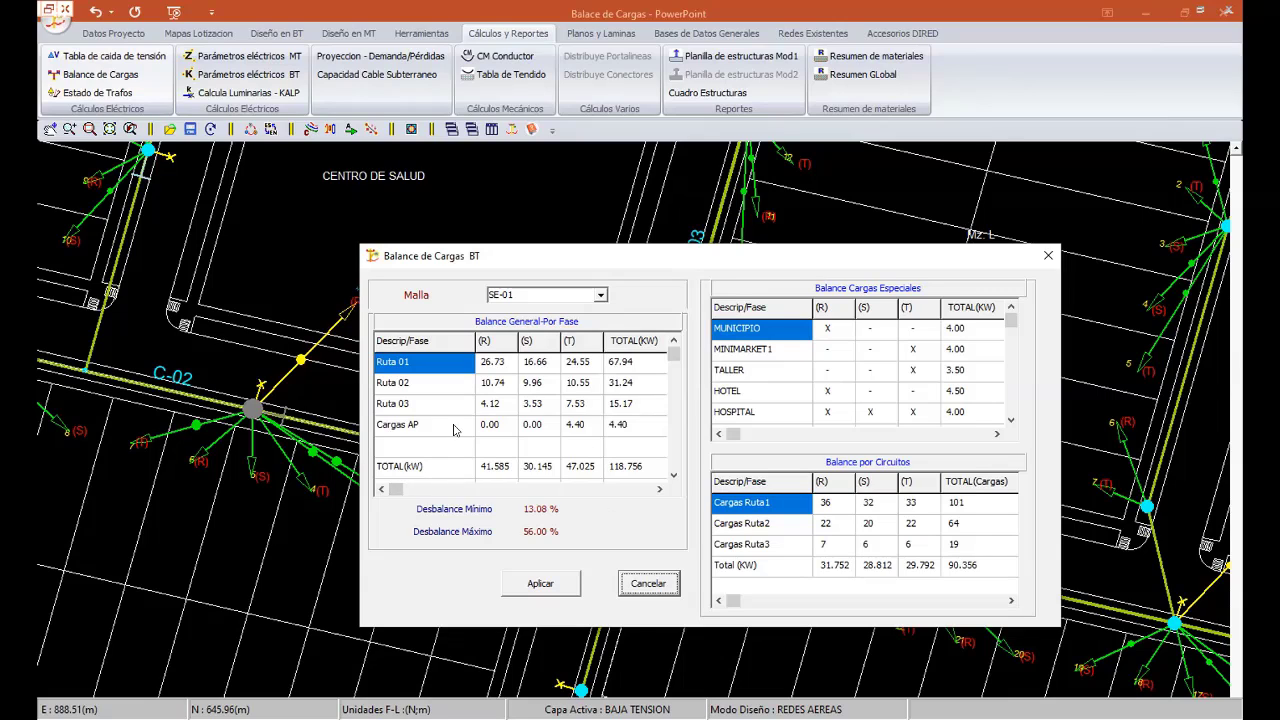
- Check Cargas AP's phase S (0.00) and T (4.40) values, then cancel Balance de Cargas
{"action": "left_click", "coordinate": [506, 428]}
{"action": "left_click", "coordinate": [529, 429]}
{"action": "left_click", "coordinate": [580, 428]}
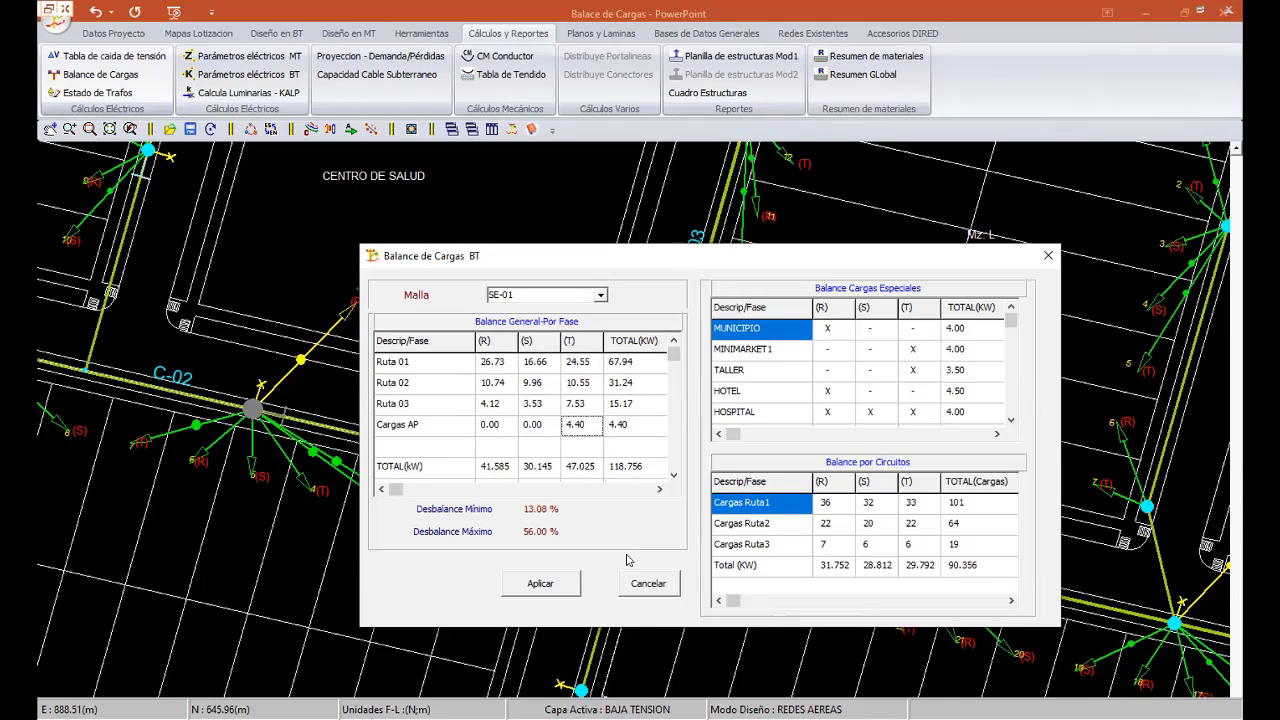
{"action": "left_click", "coordinate": [648, 583]}
- Open and cancel Configuración BT, then open Balance de Cargas under Cálculos y Reportes
{"action": "left_click", "coordinate": [276, 33]}
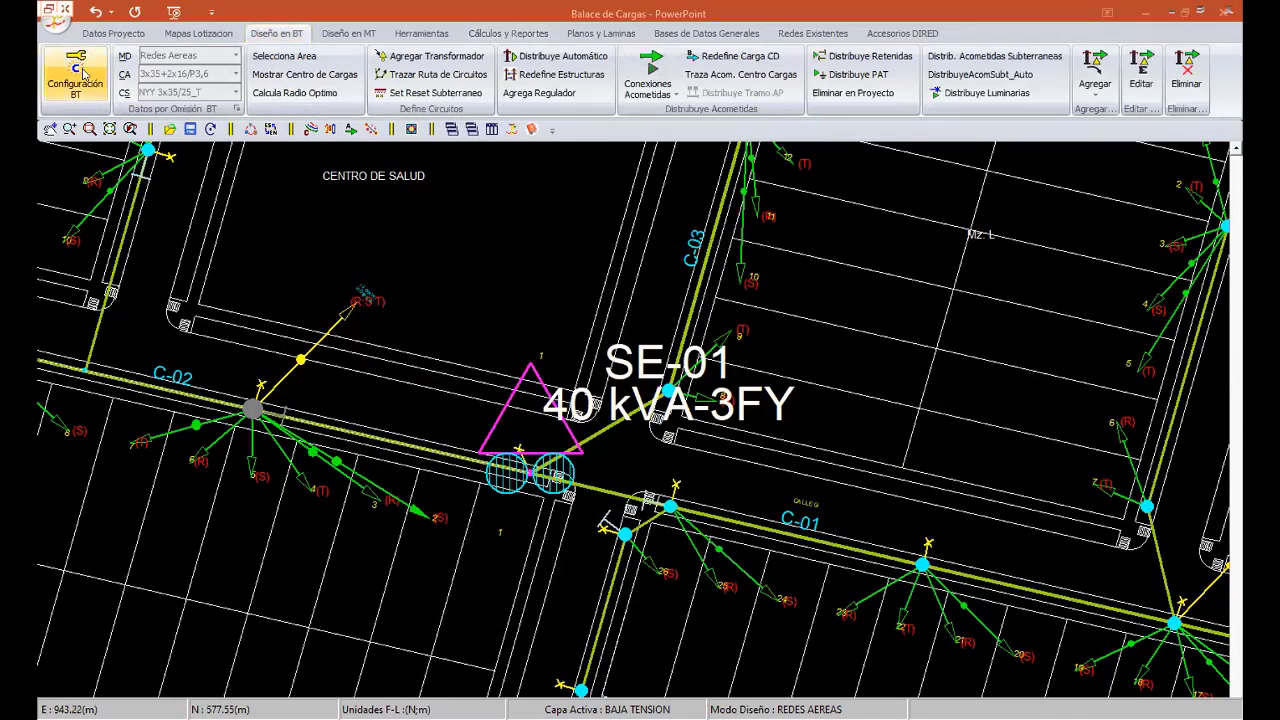
{"action": "left_click", "coordinate": [75, 75]}
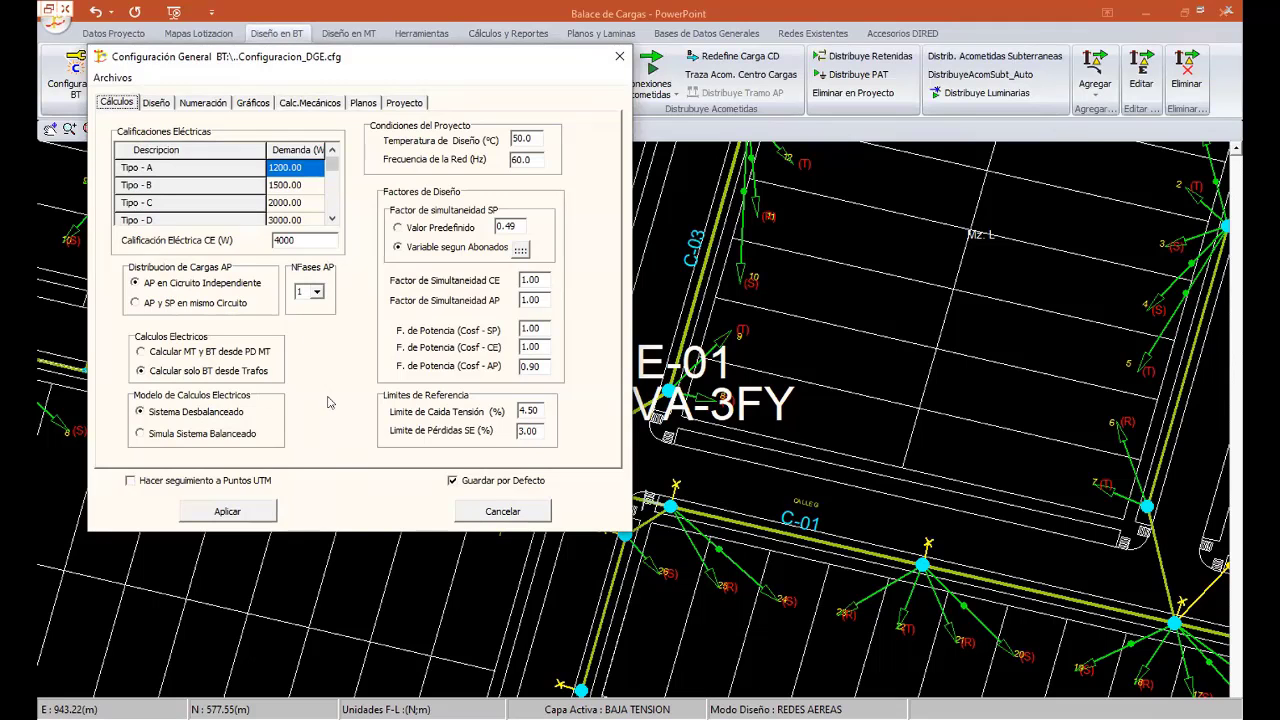
{"action": "left_click", "coordinate": [505, 514]}
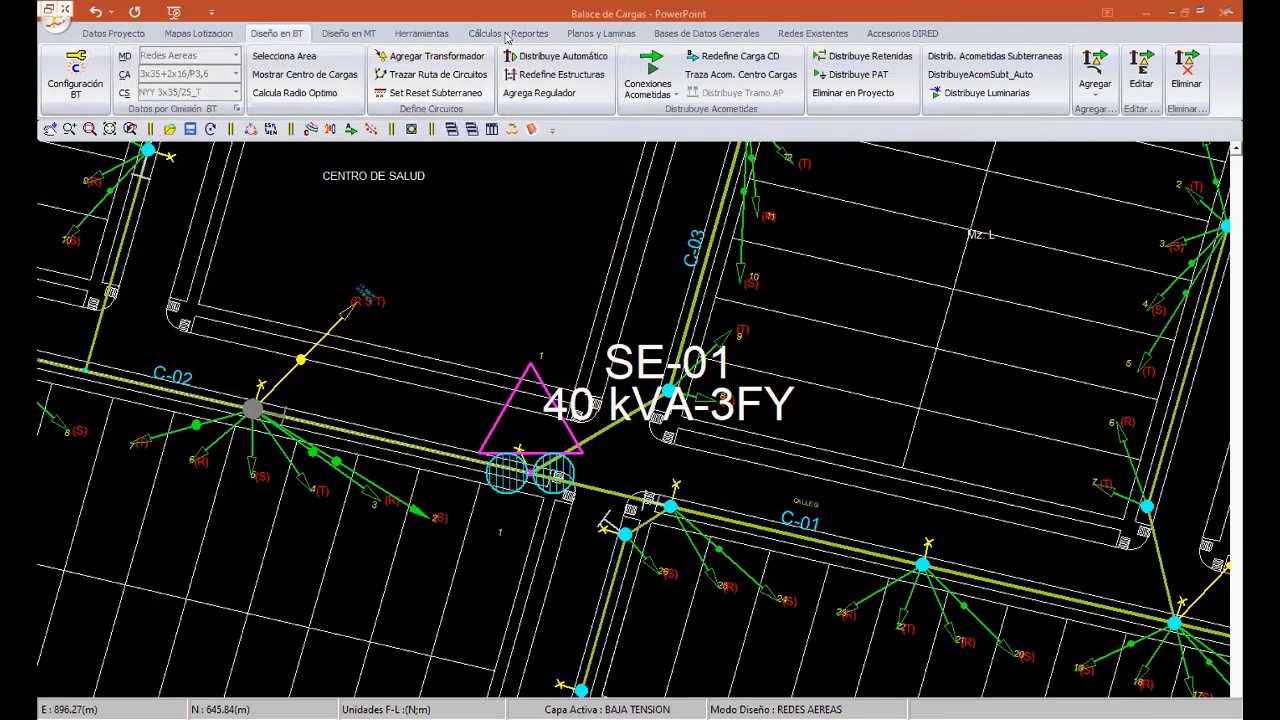
{"action": "left_click", "coordinate": [507, 34]}
{"action": "left_click", "coordinate": [90, 74]}
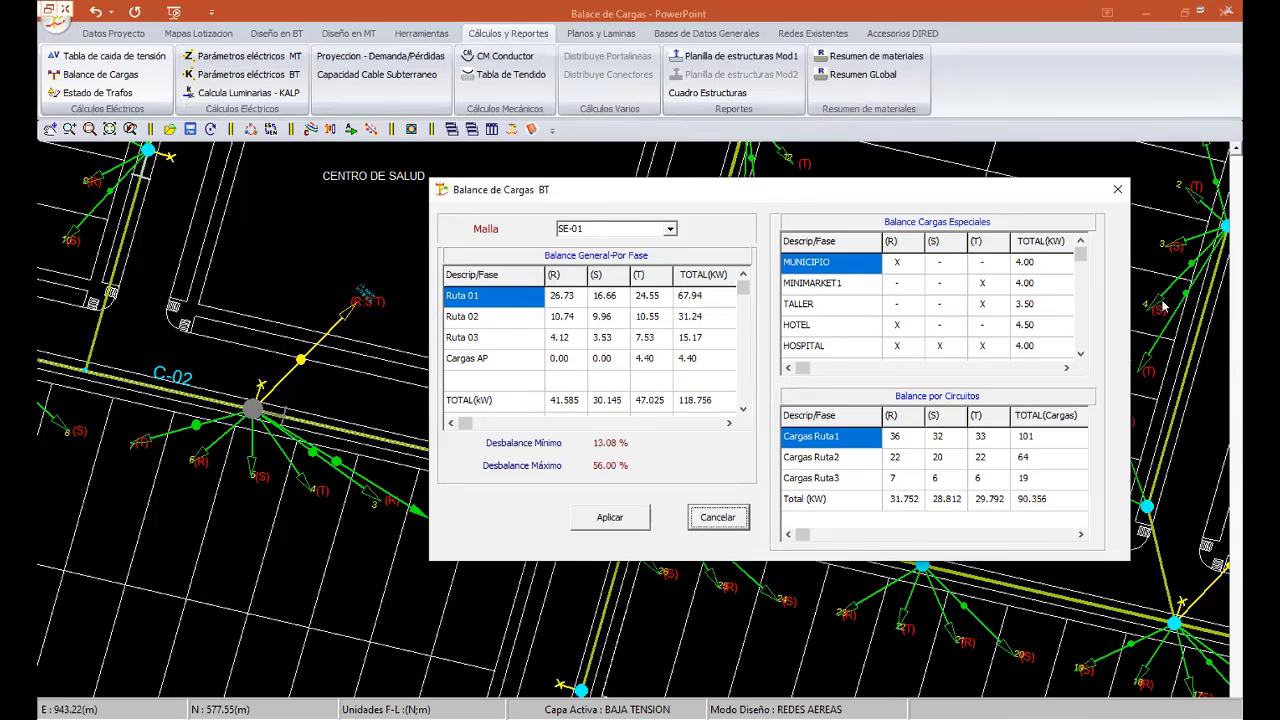
{"action": "left_click_drag", "start_coordinate": [975, 195], "coordinate": [845, 173]}
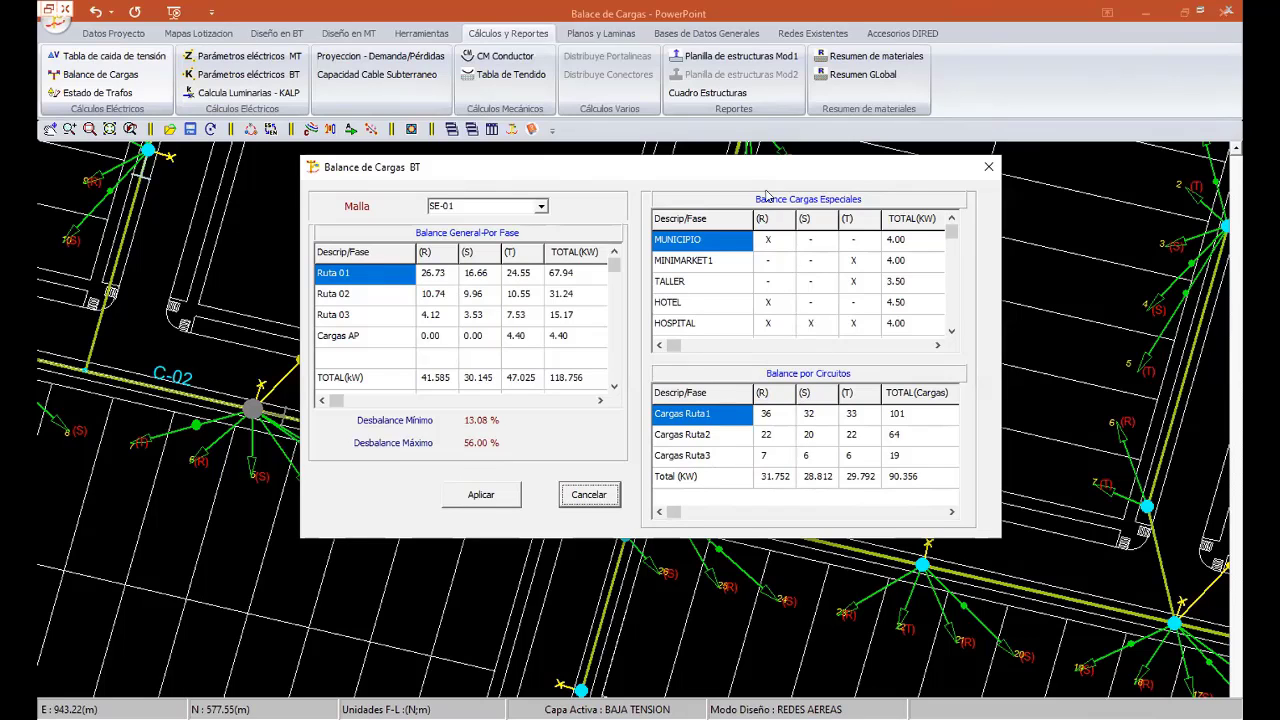
{"action": "mouse_move", "coordinate": [766, 171]}
{"action": "left_mouse_down"}
{"action": "mouse_move", "coordinate": [824, 215]}
{"action": "mouse_move", "coordinate": [749, 201]}
{"action": "left_mouse_up"}
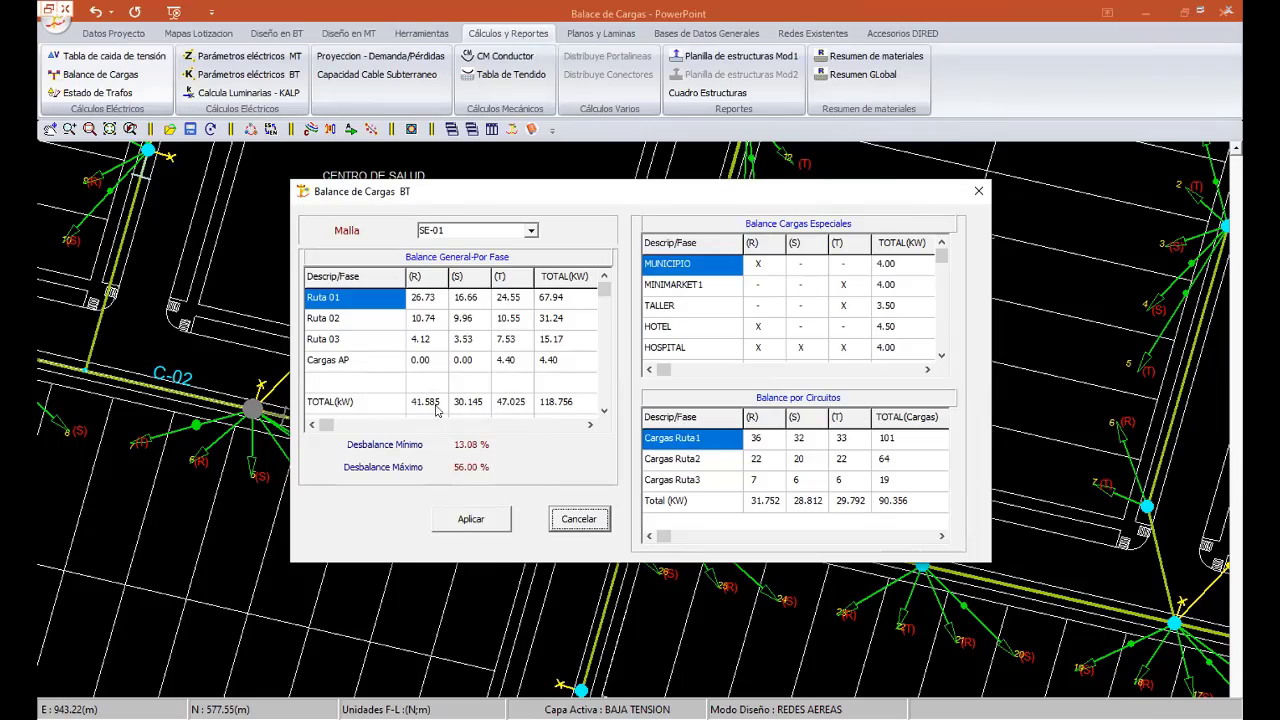
{"action": "left_click", "coordinate": [580, 520]}
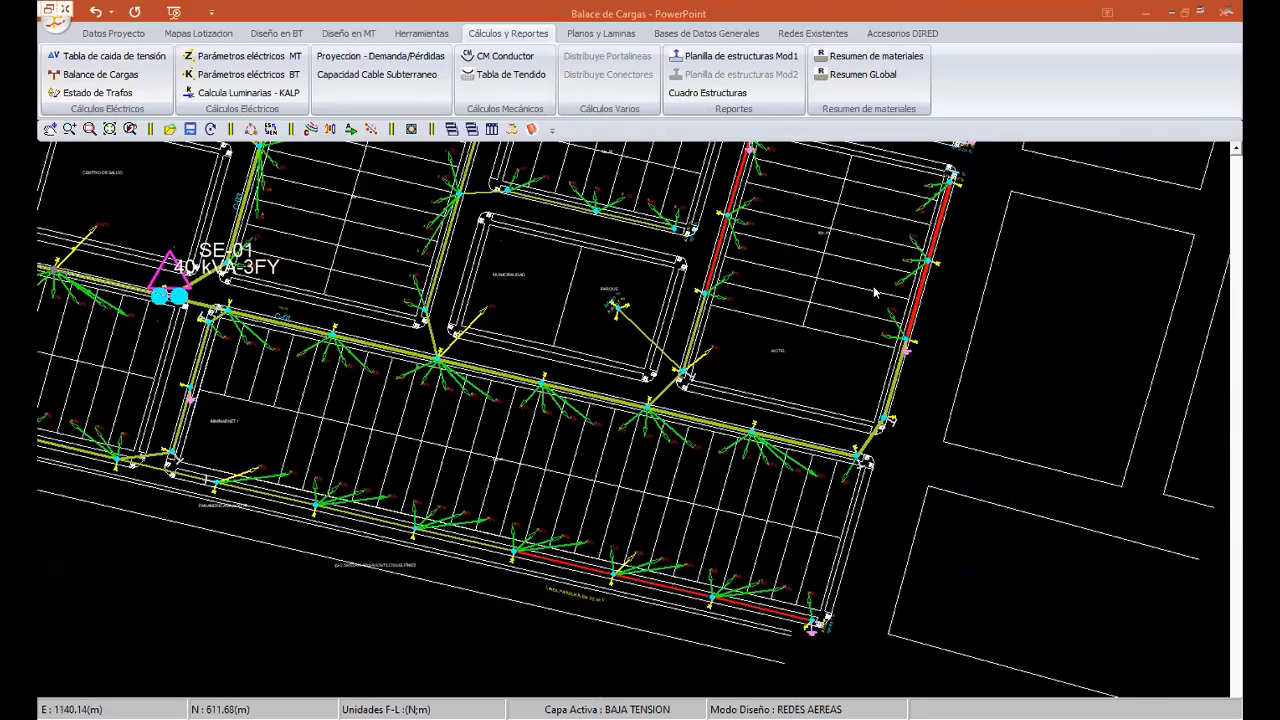
{"action": "middle_click_drag", "start_coordinate": [494, 315], "coordinate": [841, 224]}
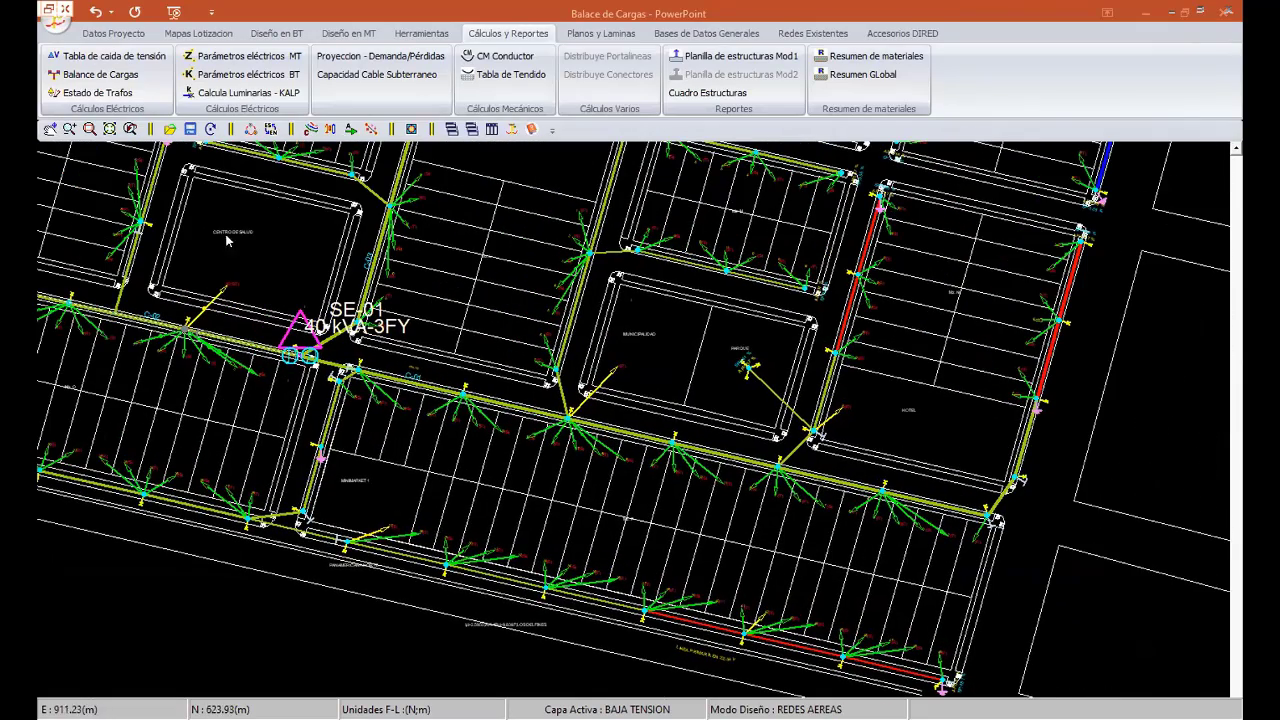
{"action": "left_click", "coordinate": [100, 75]}
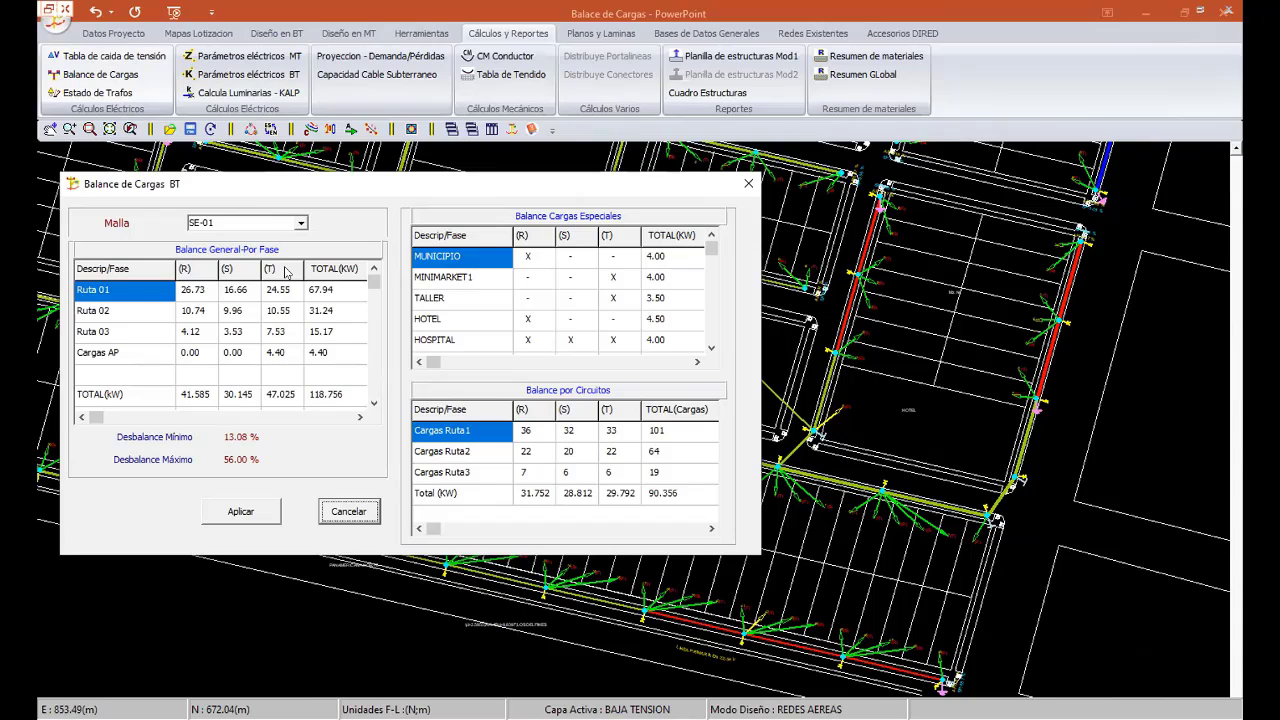
- Reassign TALLER from phase T to S, then scroll the special loads down to Cargas AP
{"action": "left_click", "coordinate": [612, 300]}
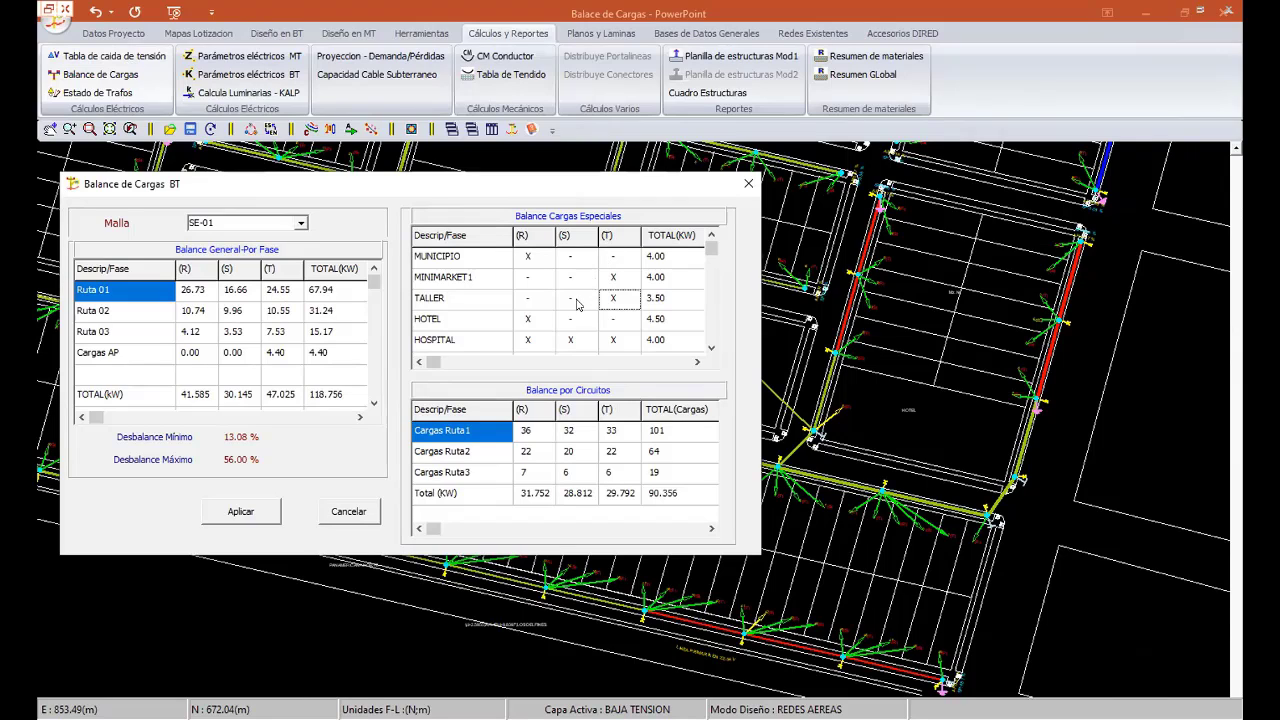
{"action": "left_click", "coordinate": [578, 304]}
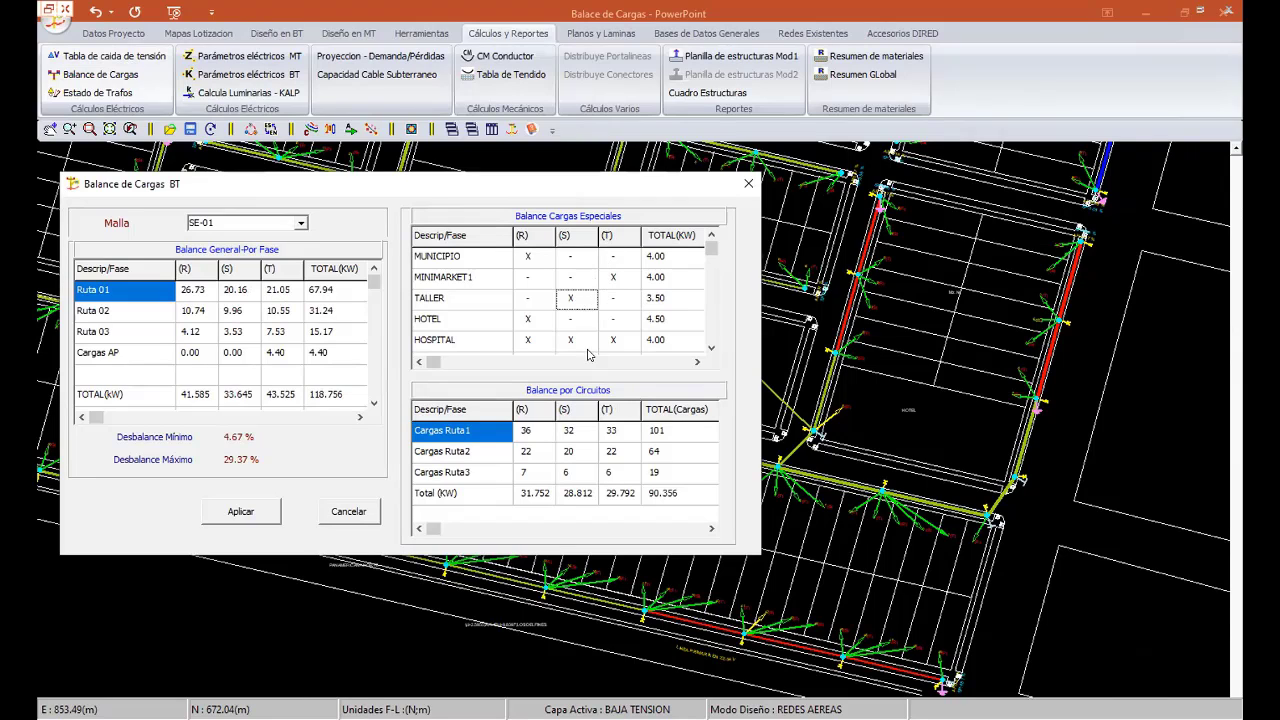
{"action": "left_click", "coordinate": [620, 302]}
{"action": "left_click", "coordinate": [713, 345]}
{"action": "left_click", "coordinate": [712, 346]}
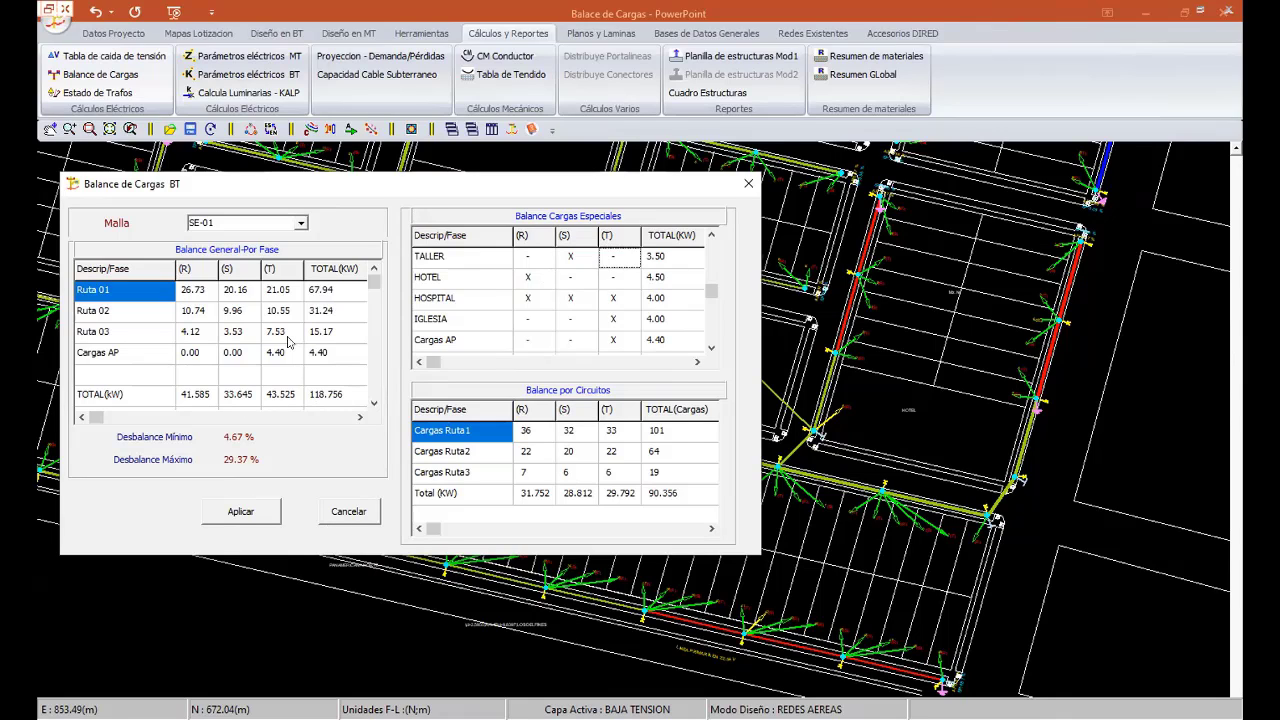
- Move Cargas AP (T) and MUNICIPIO (R) to phase S, TALLER to R, and apply
{"action": "left_click", "coordinate": [711, 348]}
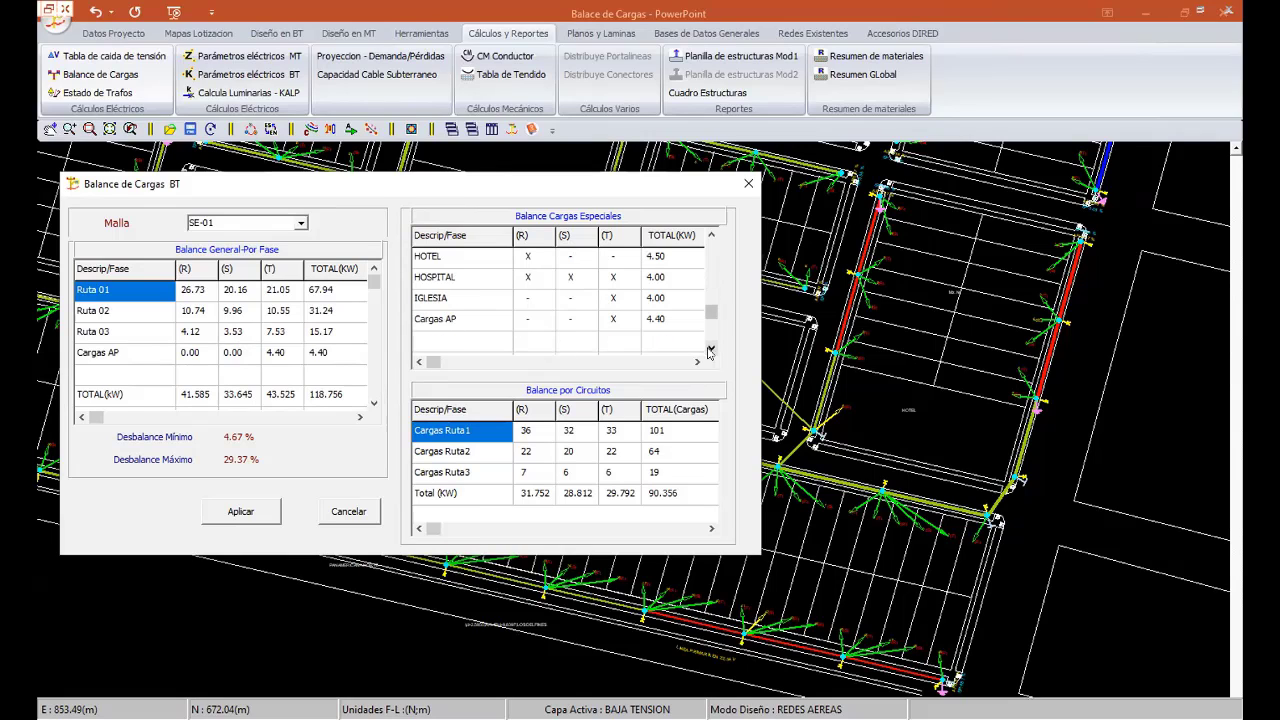
{"action": "left_click", "coordinate": [585, 324]}
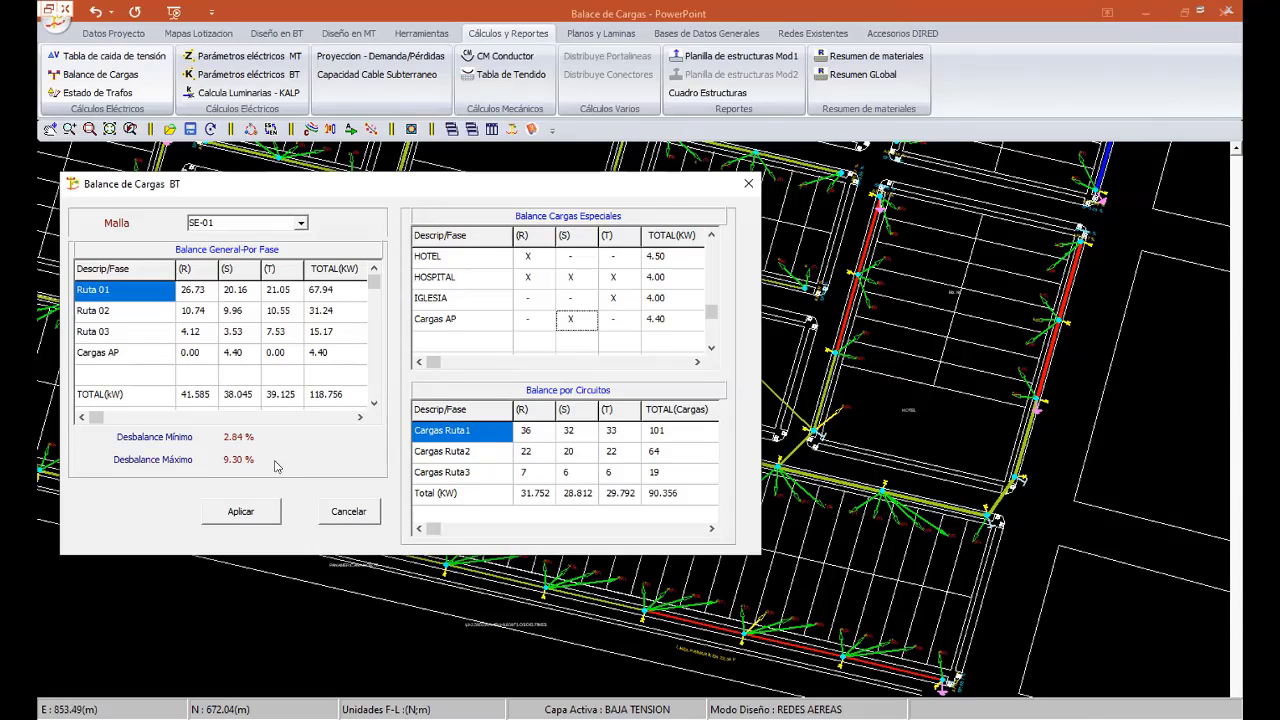
{"action": "left_click", "coordinate": [710, 236]}
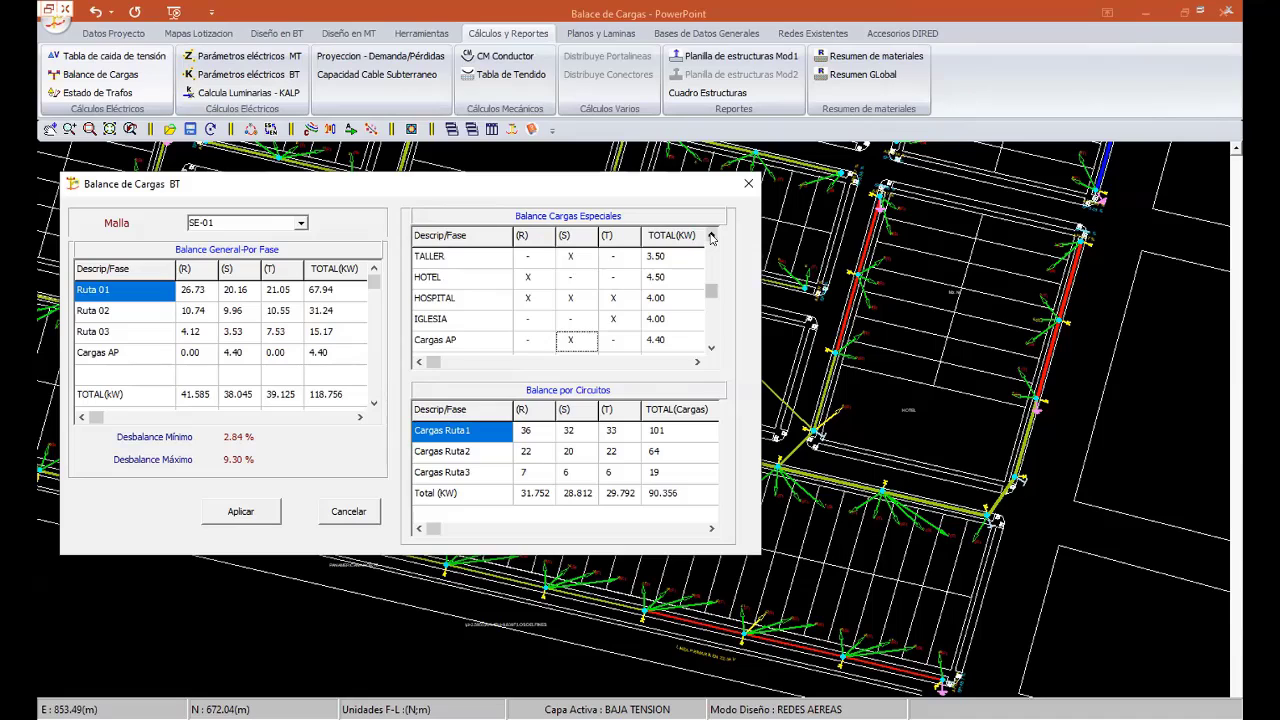
{"action": "left_click", "coordinate": [711, 236]}
{"action": "left_click", "coordinate": [711, 236]}
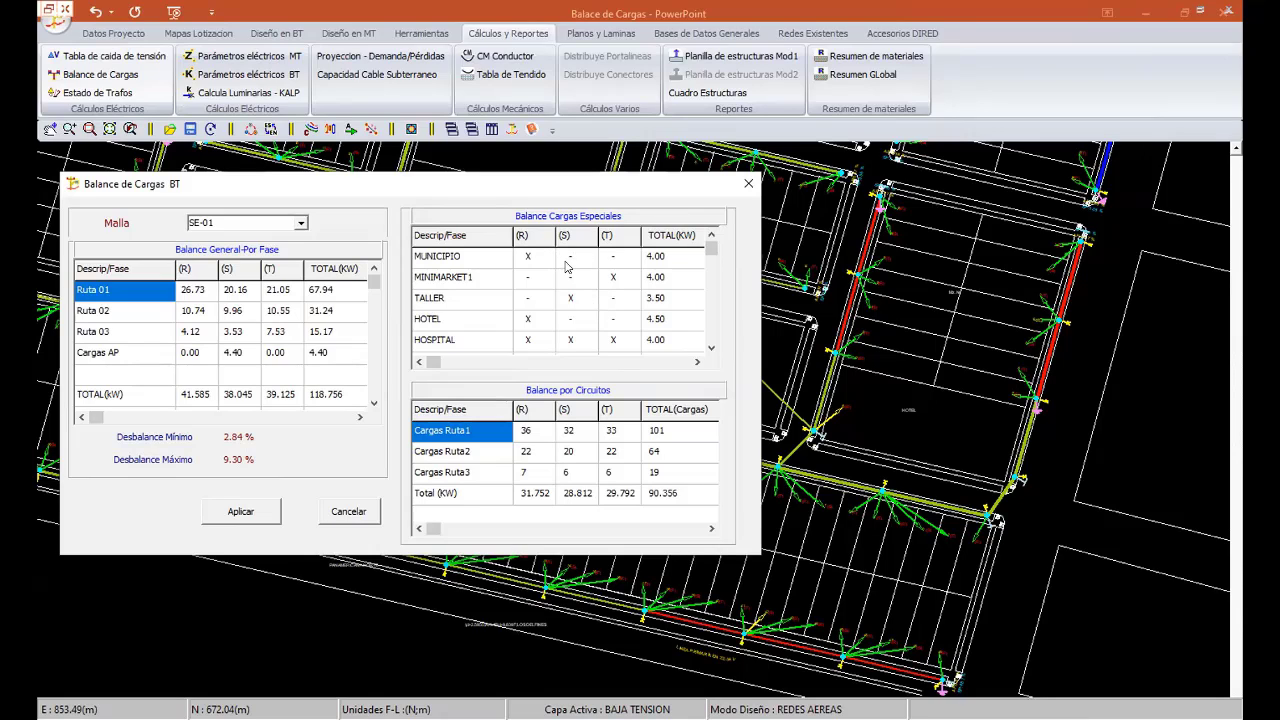
{"action": "left_click", "coordinate": [571, 257]}
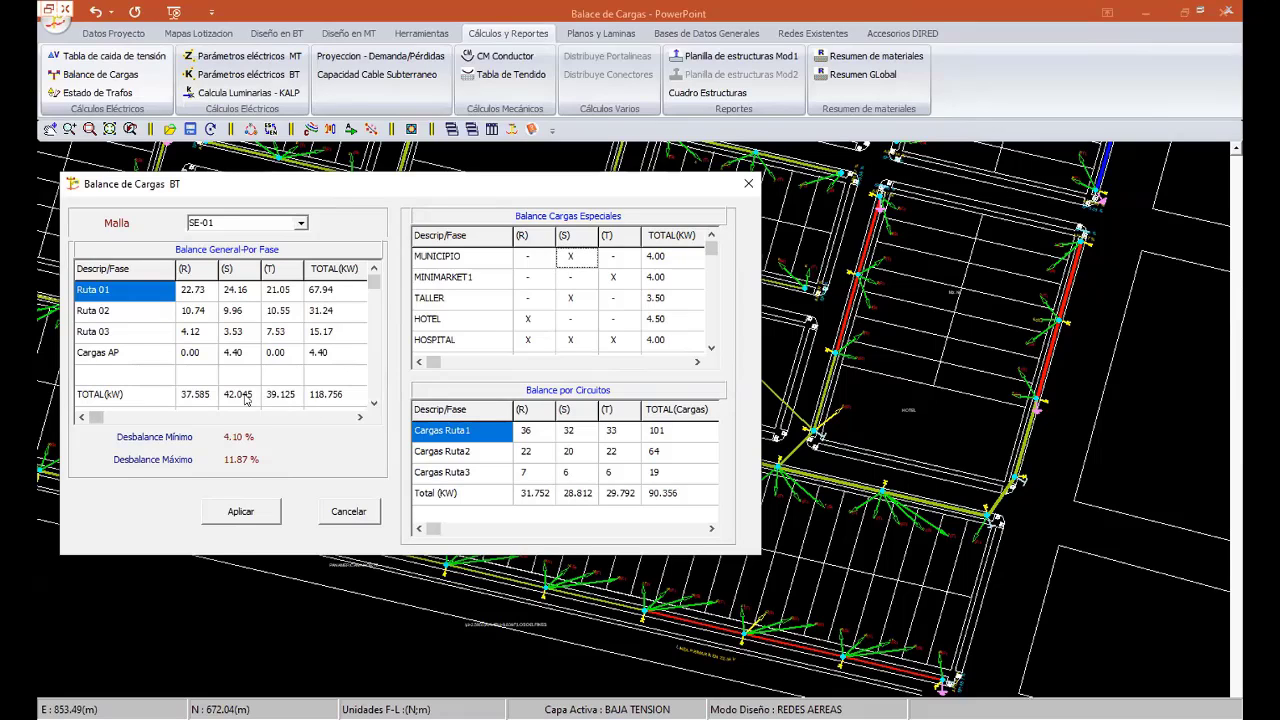
{"action": "left_click", "coordinate": [535, 303]}
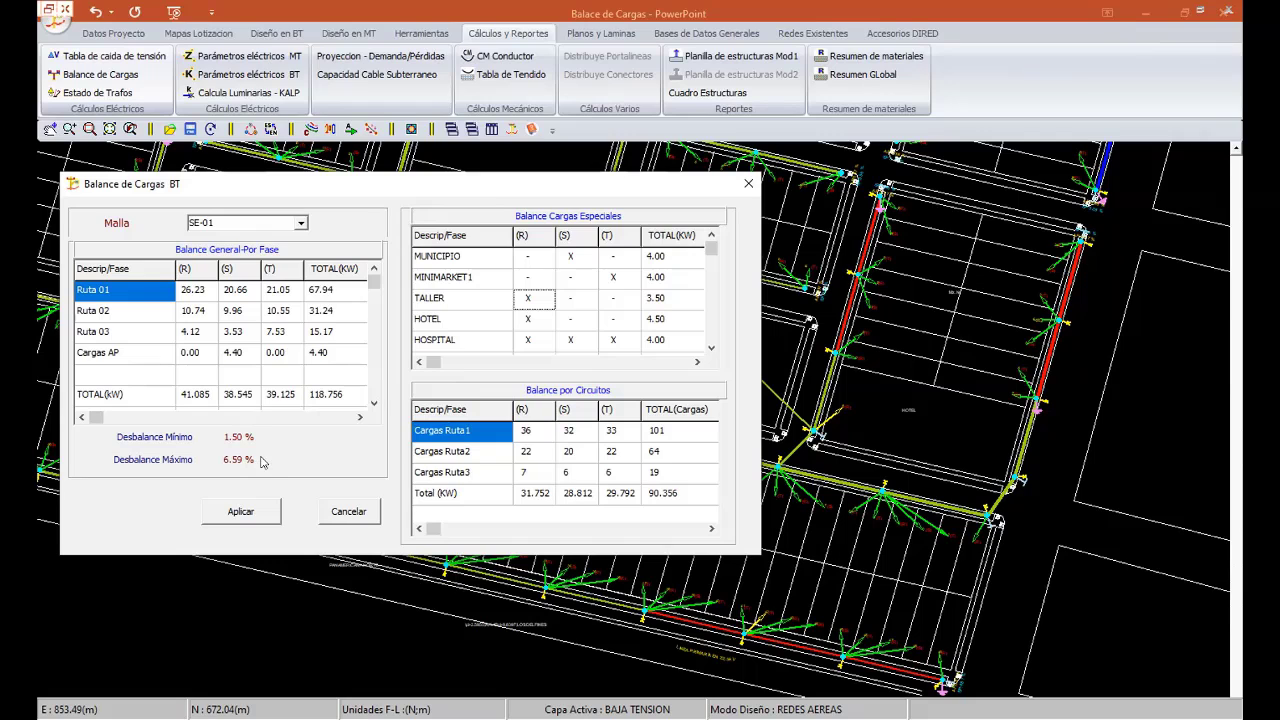
{"action": "left_click", "coordinate": [260, 512]}
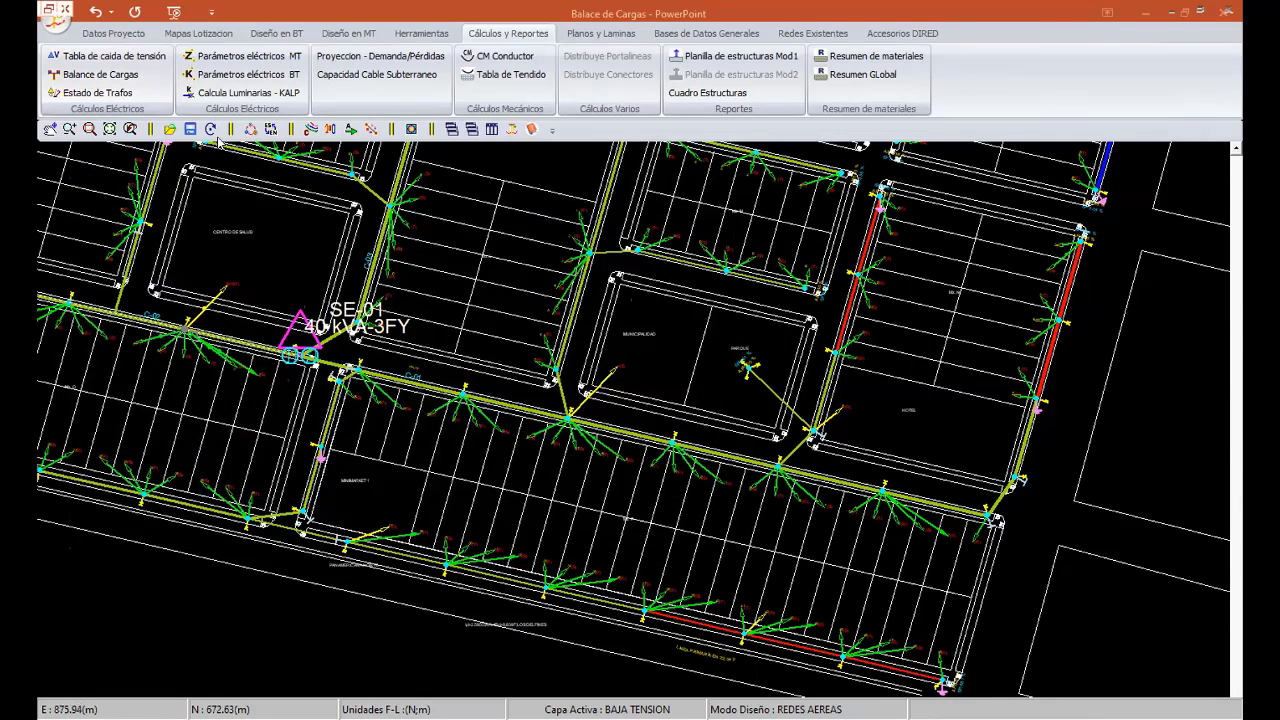
- Refresh the drawing so conductors turn yellow, then reopen the SE-01 load balance
{"action": "left_click", "coordinate": [211, 129]}
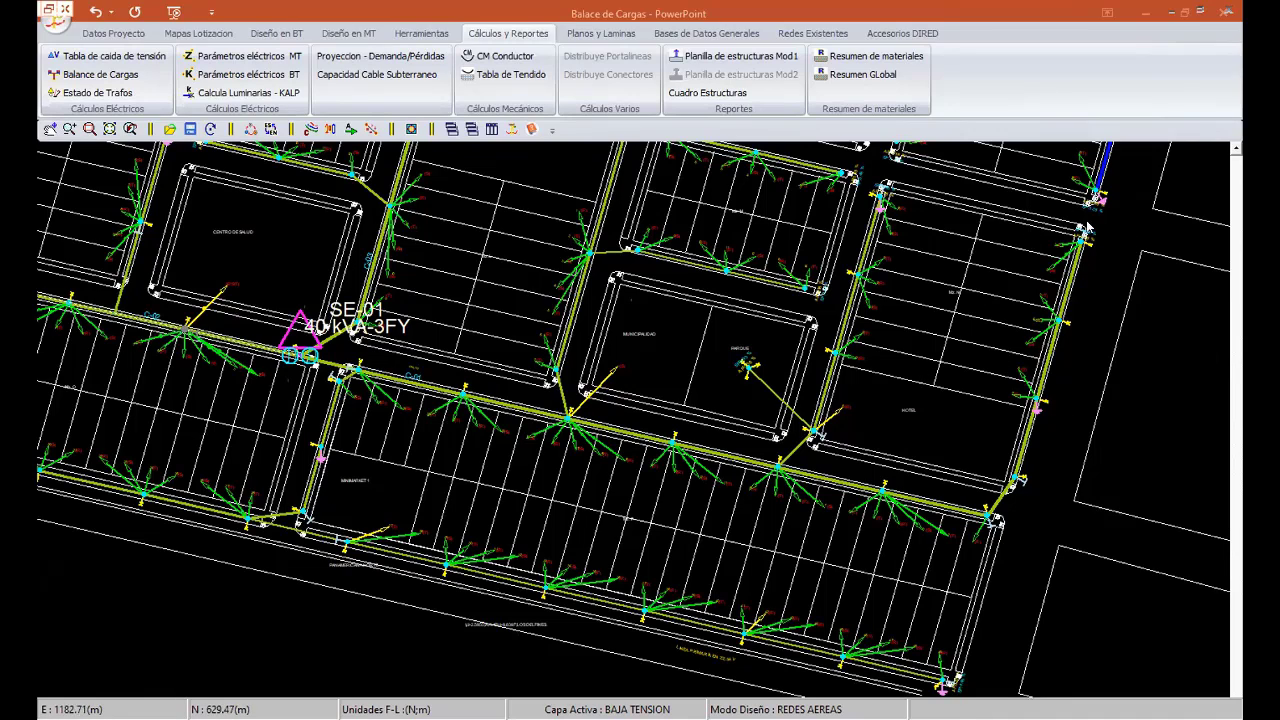
{"action": "left_click", "coordinate": [100, 75]}
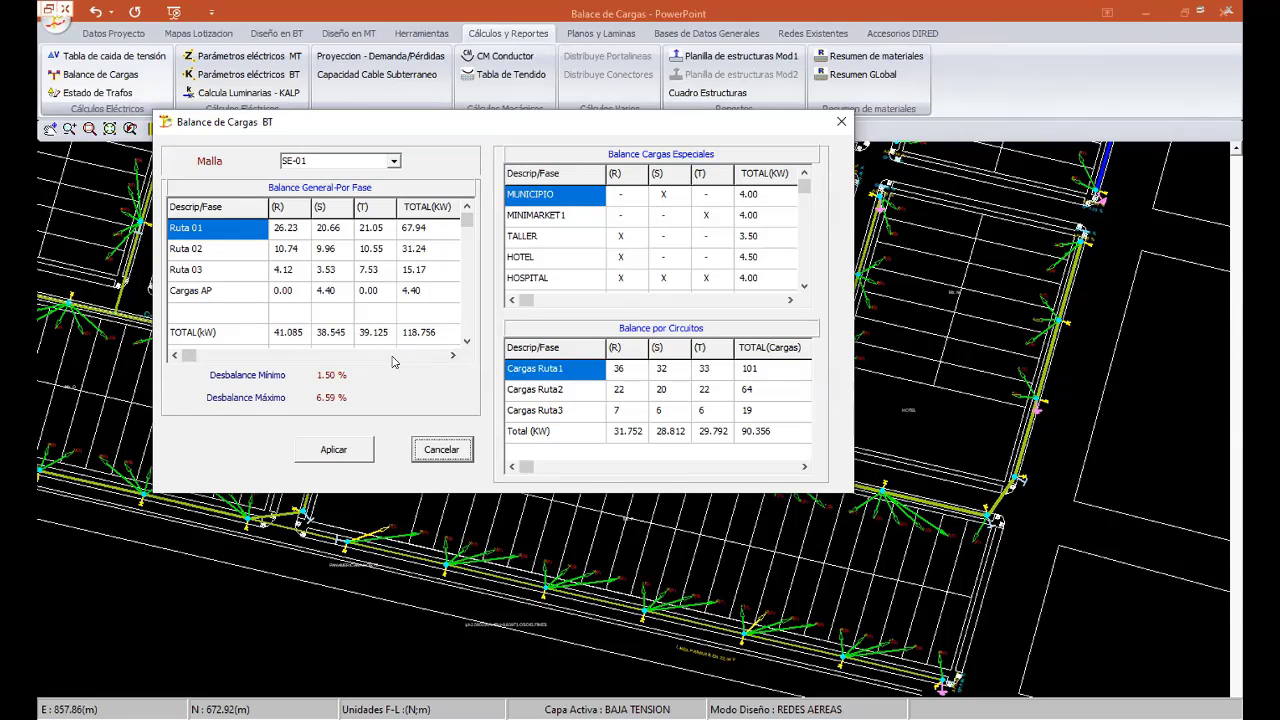
- Apply and close the SE-01 balance, then zoom and pan the network to show lower blocks
{"action": "left_click", "coordinate": [338, 451]}
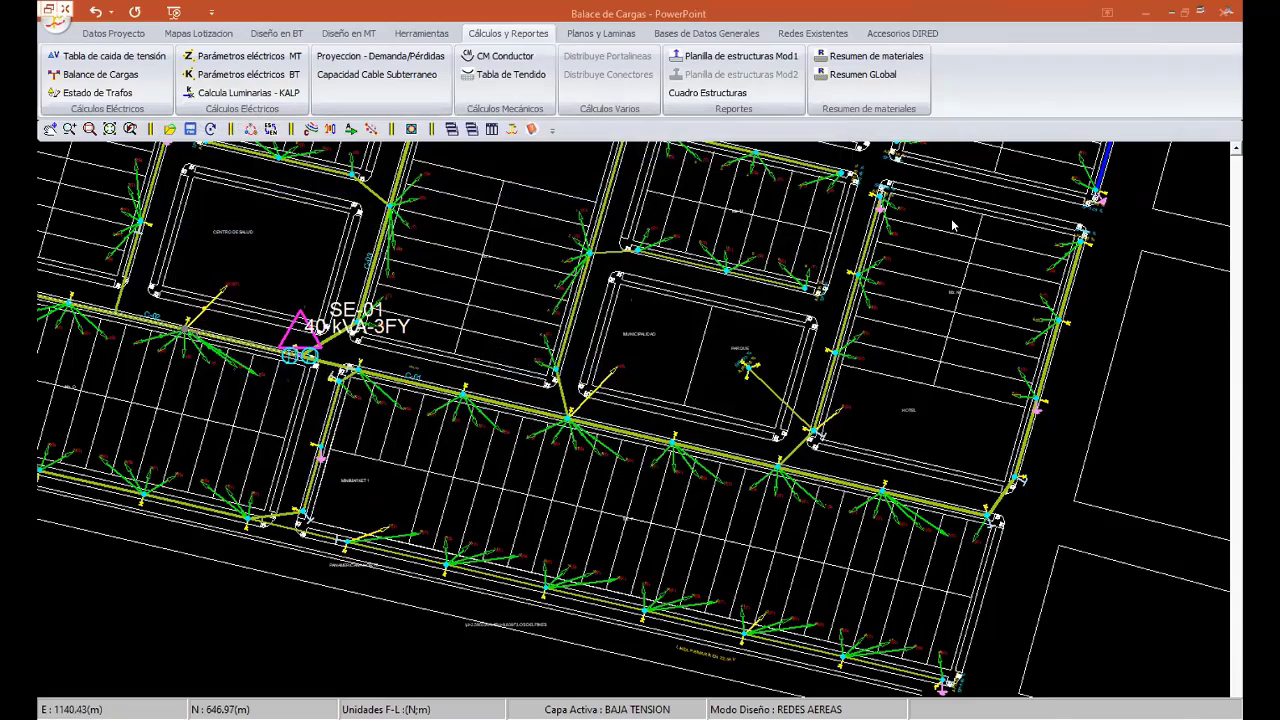
{"action": "scroll", "coordinate": [333, 386], "scroll_direction": "up", "scroll_amount": 5}
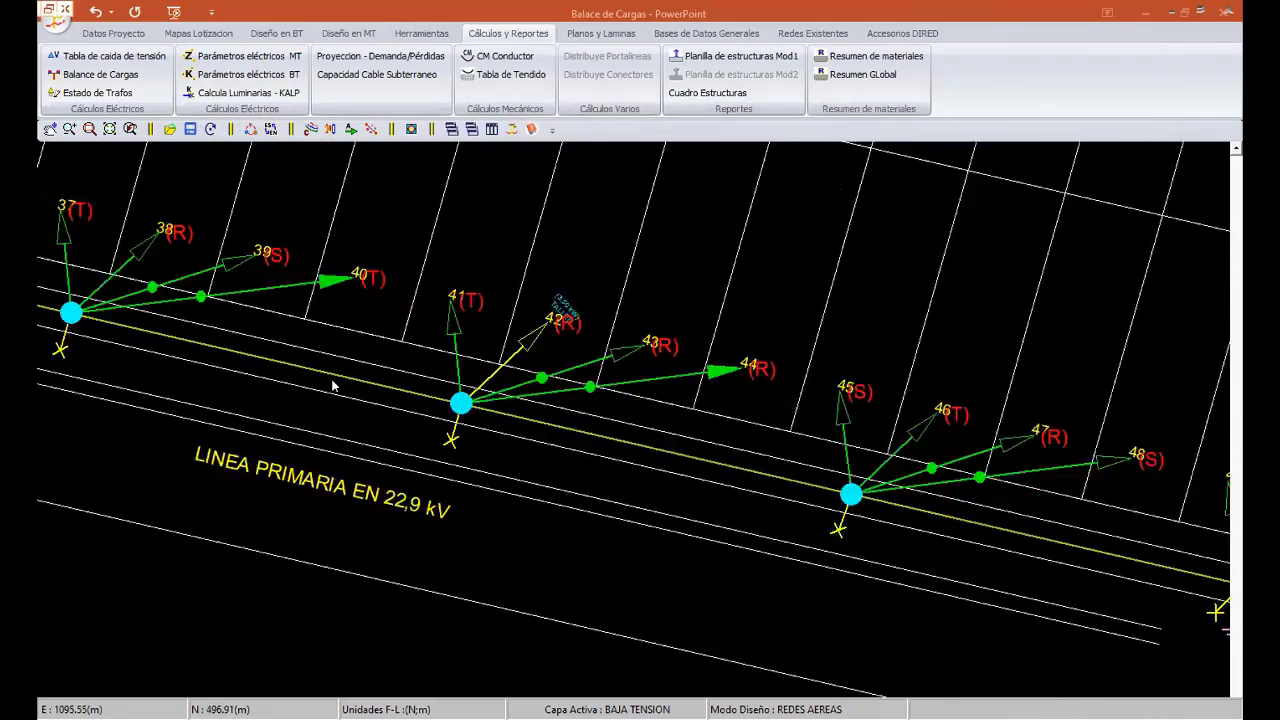
{"action": "scroll", "coordinate": [333, 386], "scroll_direction": "down", "scroll_amount": 3}
{"action": "scroll", "coordinate": [725, 465], "scroll_direction": "up", "scroll_amount": 3}
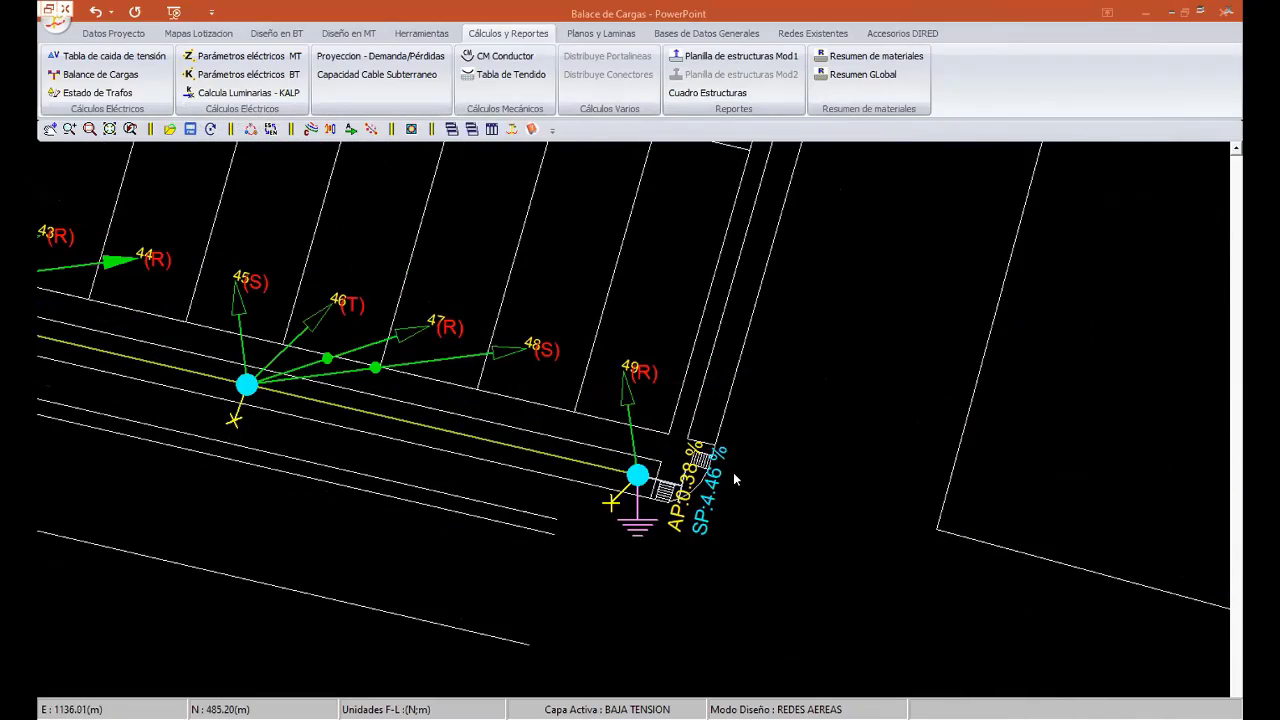
{"action": "scroll", "coordinate": [735, 480], "scroll_direction": "down", "scroll_amount": 2}
{"action": "scroll", "coordinate": [750, 323], "scroll_direction": "down", "scroll_amount": 1}
{"action": "scroll", "coordinate": [740, 294], "scroll_direction": "down", "scroll_amount": 1}
{"action": "scroll", "coordinate": [595, 541], "scroll_direction": "down", "scroll_amount": 1}
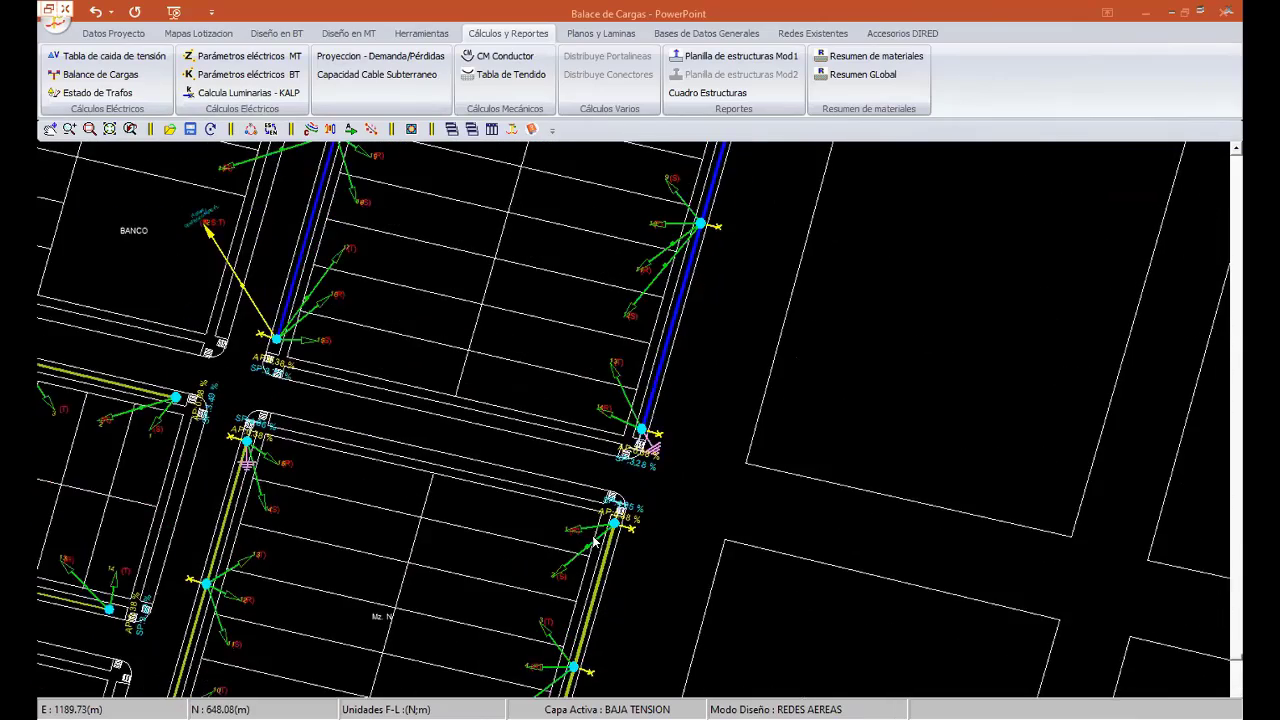
{"action": "scroll", "coordinate": [595, 541], "scroll_direction": "up", "scroll_amount": 2}
{"action": "scroll", "coordinate": [595, 565], "scroll_direction": "up", "scroll_amount": 2}
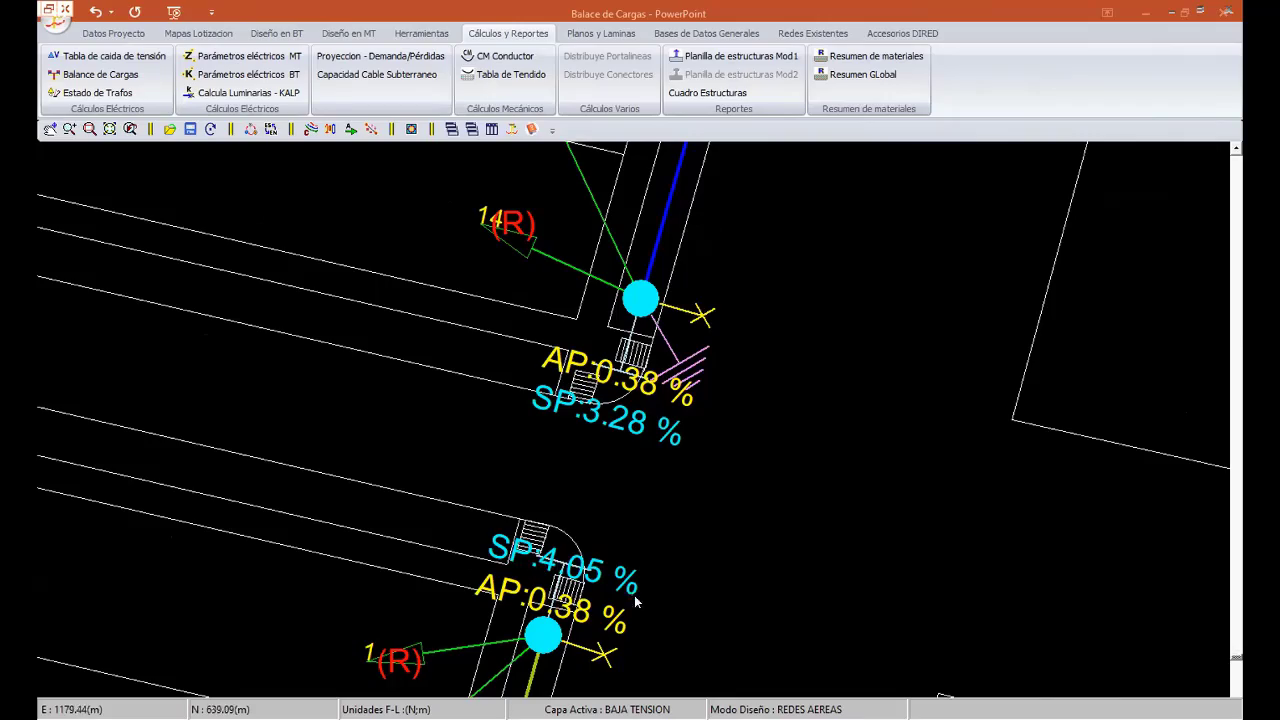
{"action": "scroll", "coordinate": [562, 598], "scroll_direction": "down", "scroll_amount": 2}
{"action": "scroll", "coordinate": [500, 523], "scroll_direction": "up", "scroll_amount": 1}
{"action": "scroll", "coordinate": [488, 494], "scroll_direction": "up", "scroll_amount": 1}
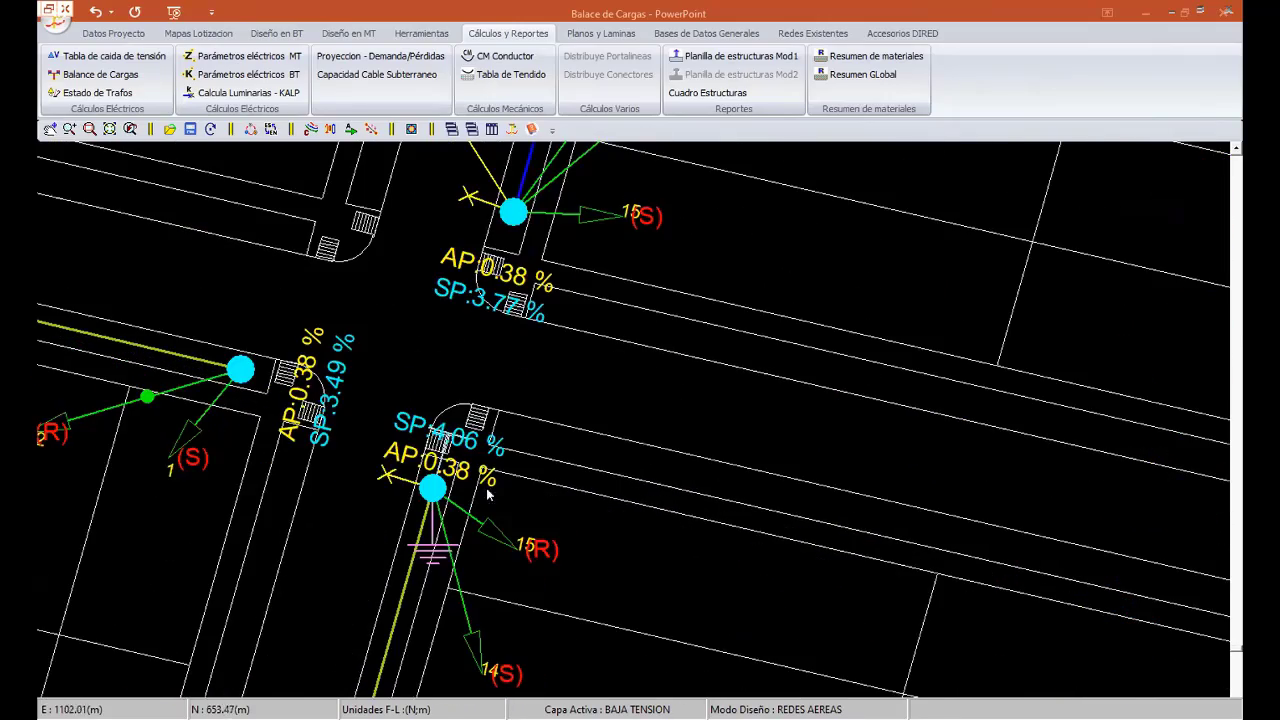
{"action": "scroll", "coordinate": [525, 514], "scroll_direction": "down", "scroll_amount": 2}
{"action": "scroll", "coordinate": [661, 595], "scroll_direction": "down", "scroll_amount": 2}
{"action": "scroll", "coordinate": [733, 444], "scroll_direction": "up", "scroll_amount": 1}
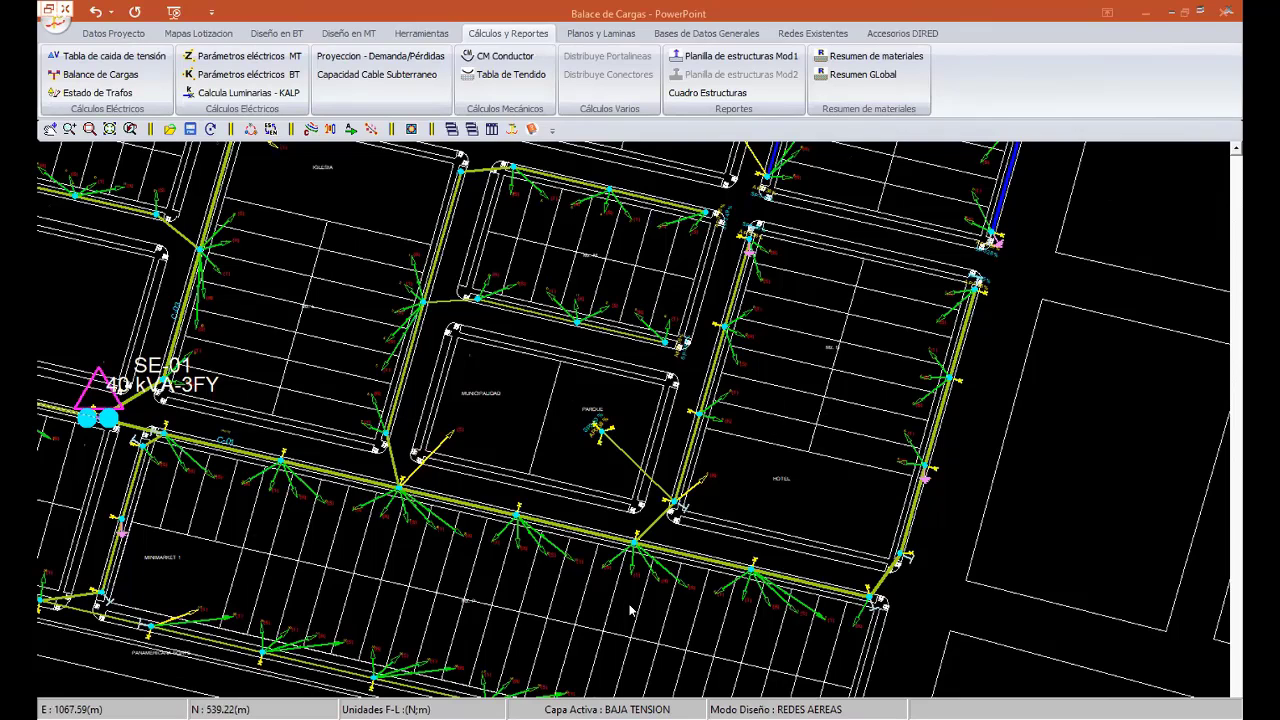
{"action": "middle_click_drag", "start_coordinate": [632, 604], "coordinate": [547, 565]}
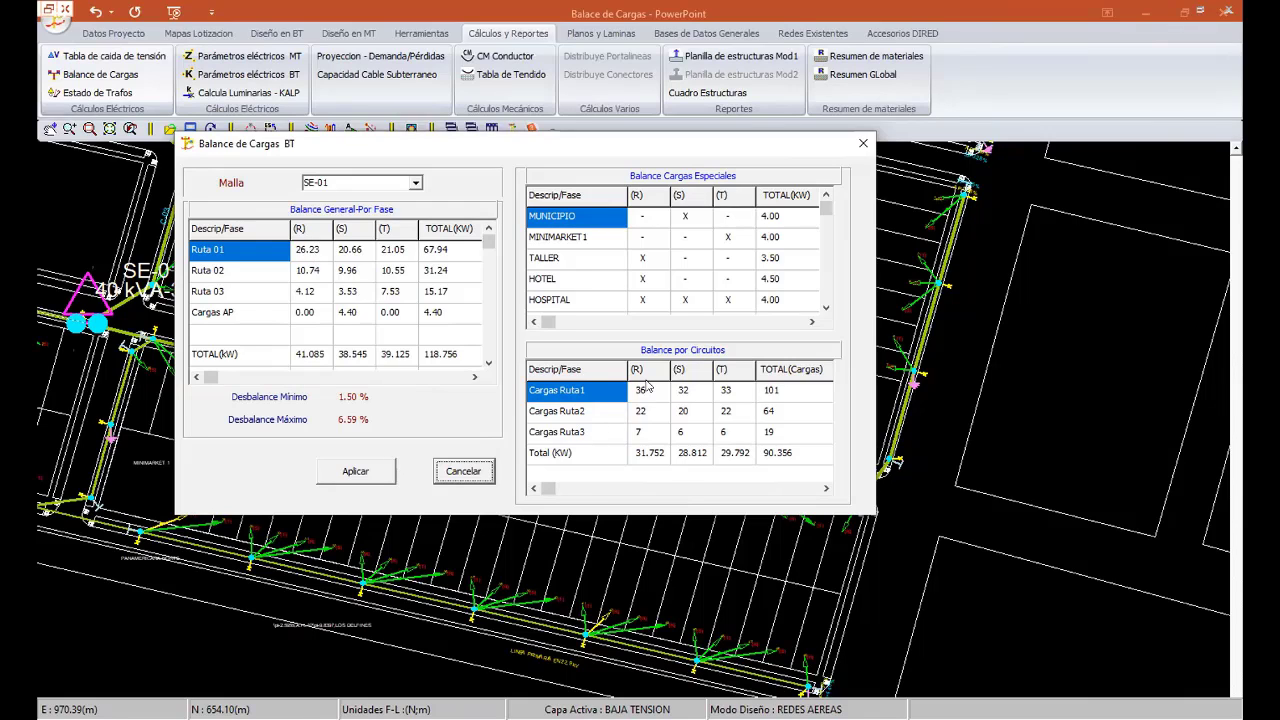
- In Ruta1's load-count editor, set Nueva Distribucion to 34/34/33 for R/S/T and apply
{"action": "double_click", "coordinate": [648, 392]}
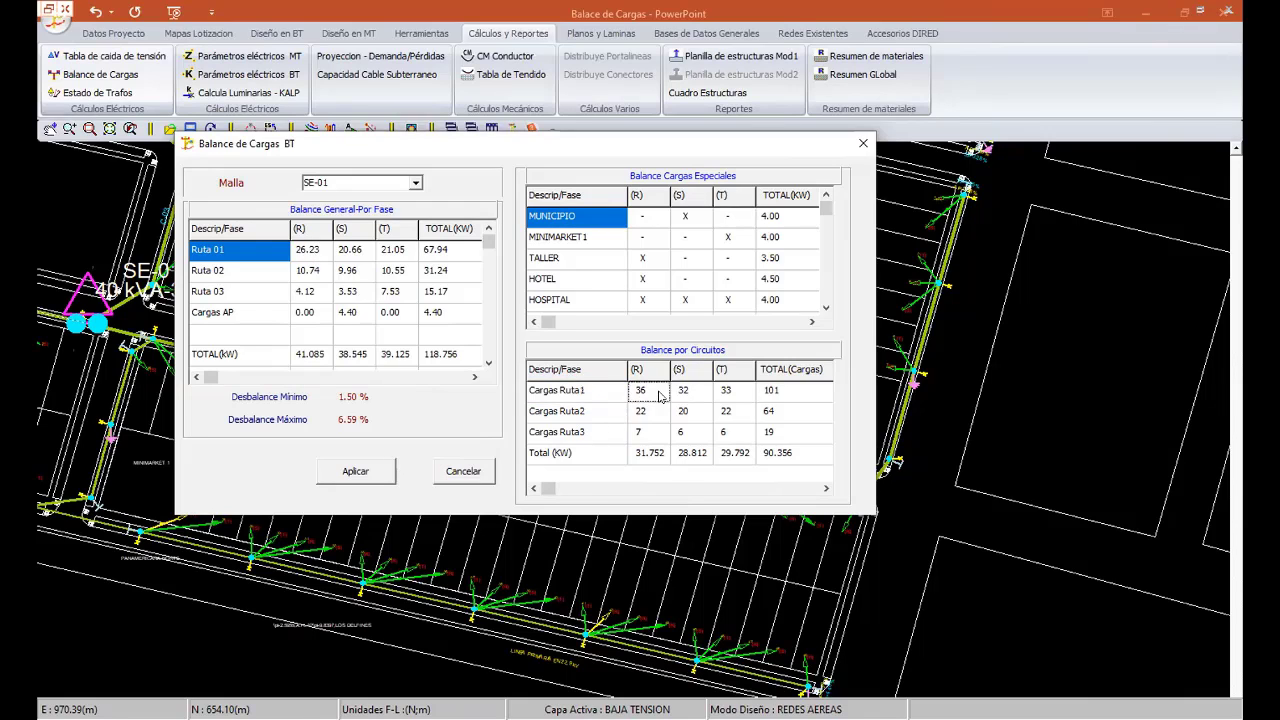
{"action": "left_click_drag", "start_coordinate": [407, 117], "coordinate": [699, 364]}
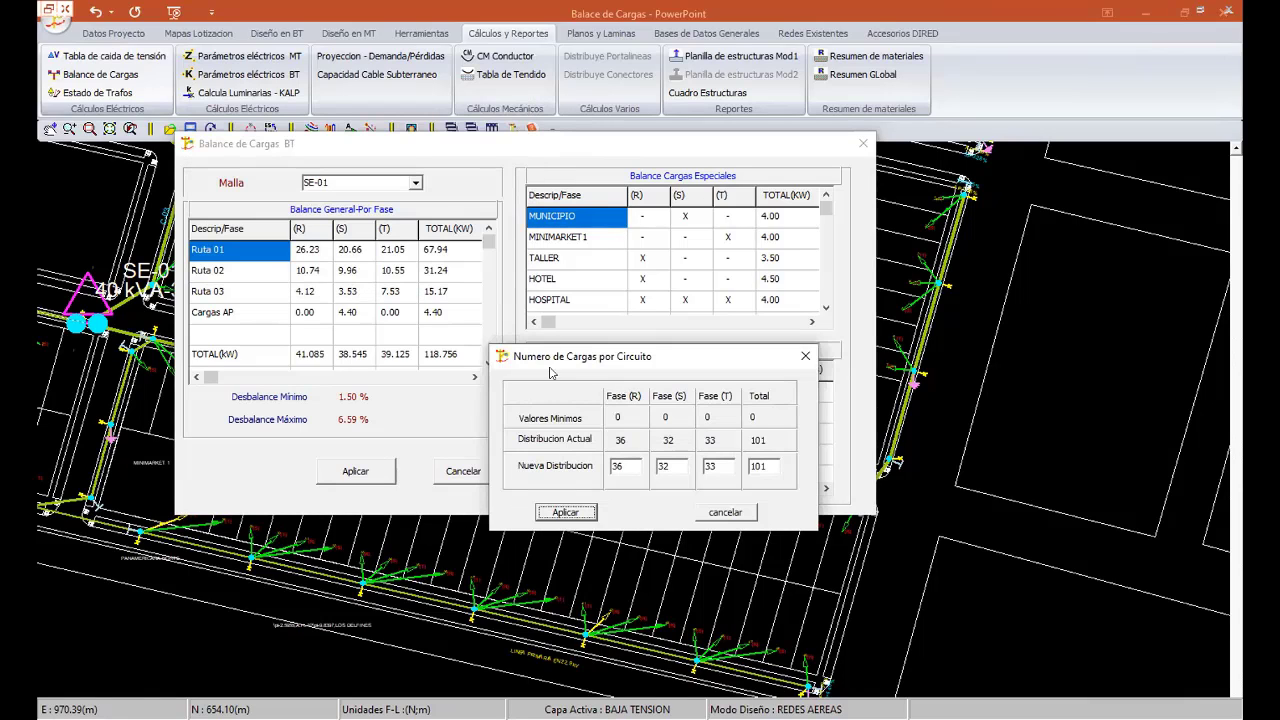
{"action": "double_click", "coordinate": [626, 465]}
{"action": "type", "text": "34"}
{"action": "double_click", "coordinate": [668, 466]}
{"action": "type", "text": "3"}
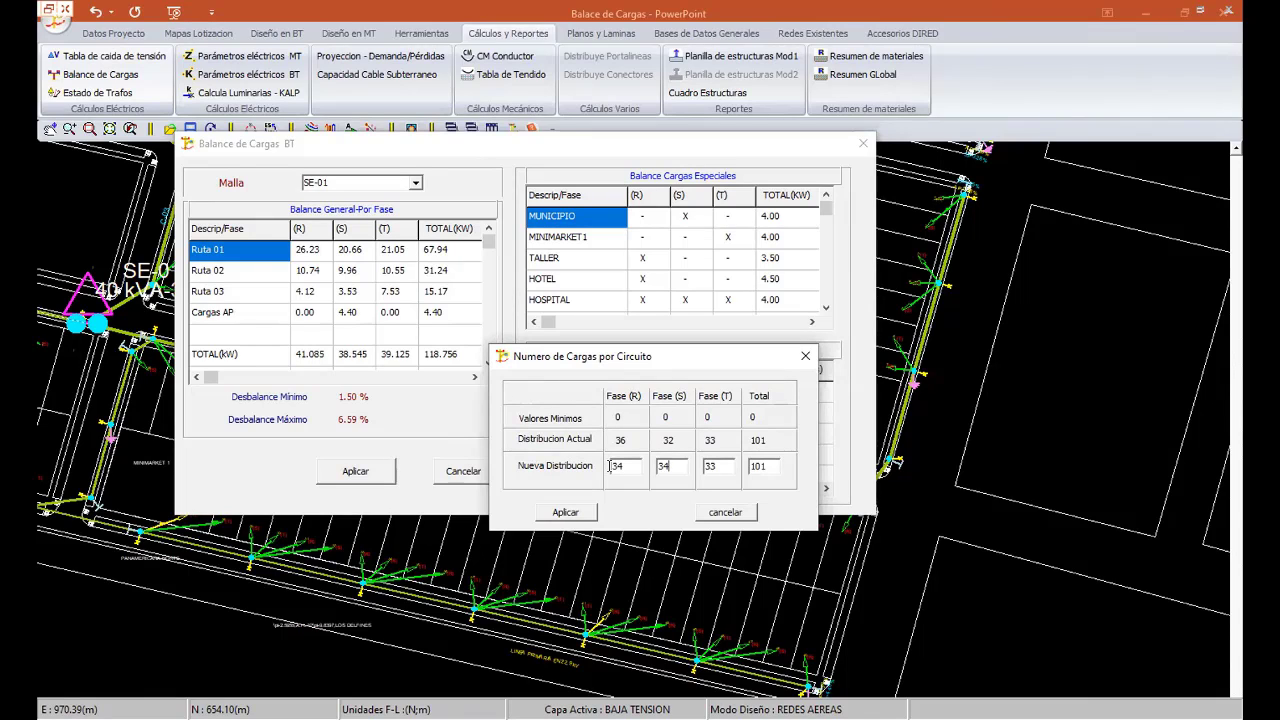
{"action": "left_click", "coordinate": [574, 511]}
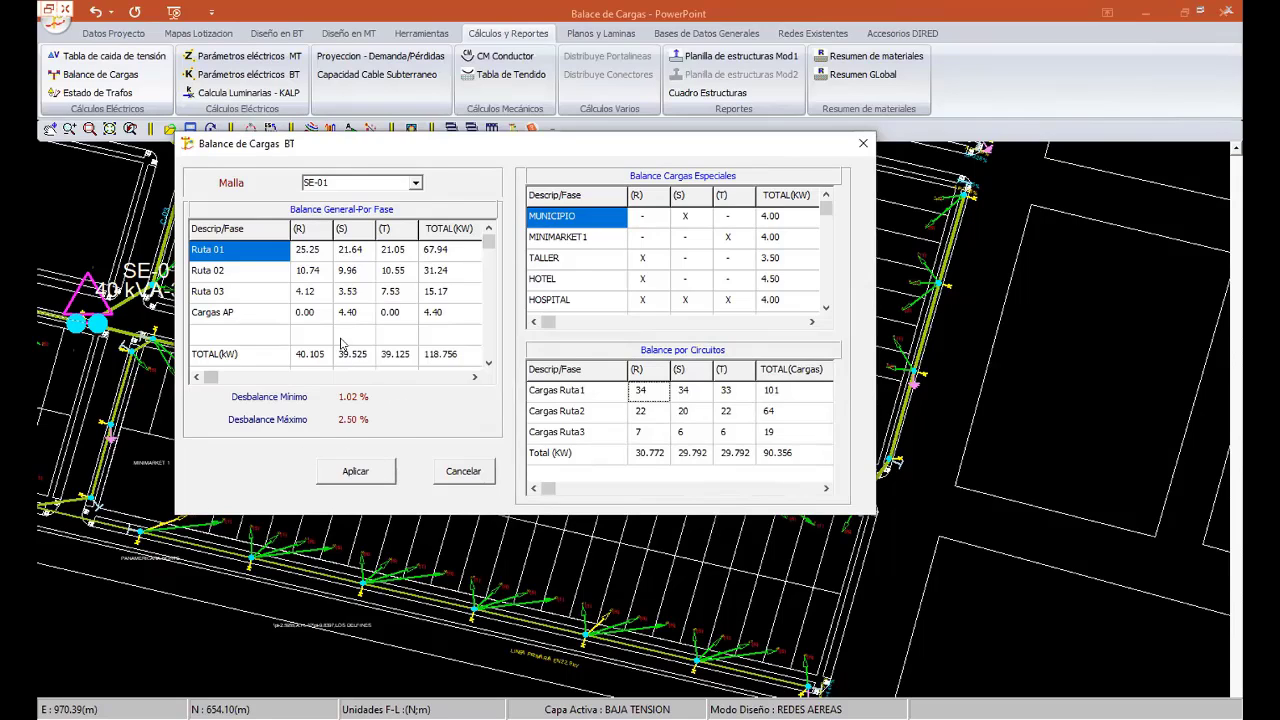
- Apply the rebalanced SE-01 phases and zoom in on C-01 beside MINIMARKET 1
{"action": "left_click", "coordinate": [605, 130]}
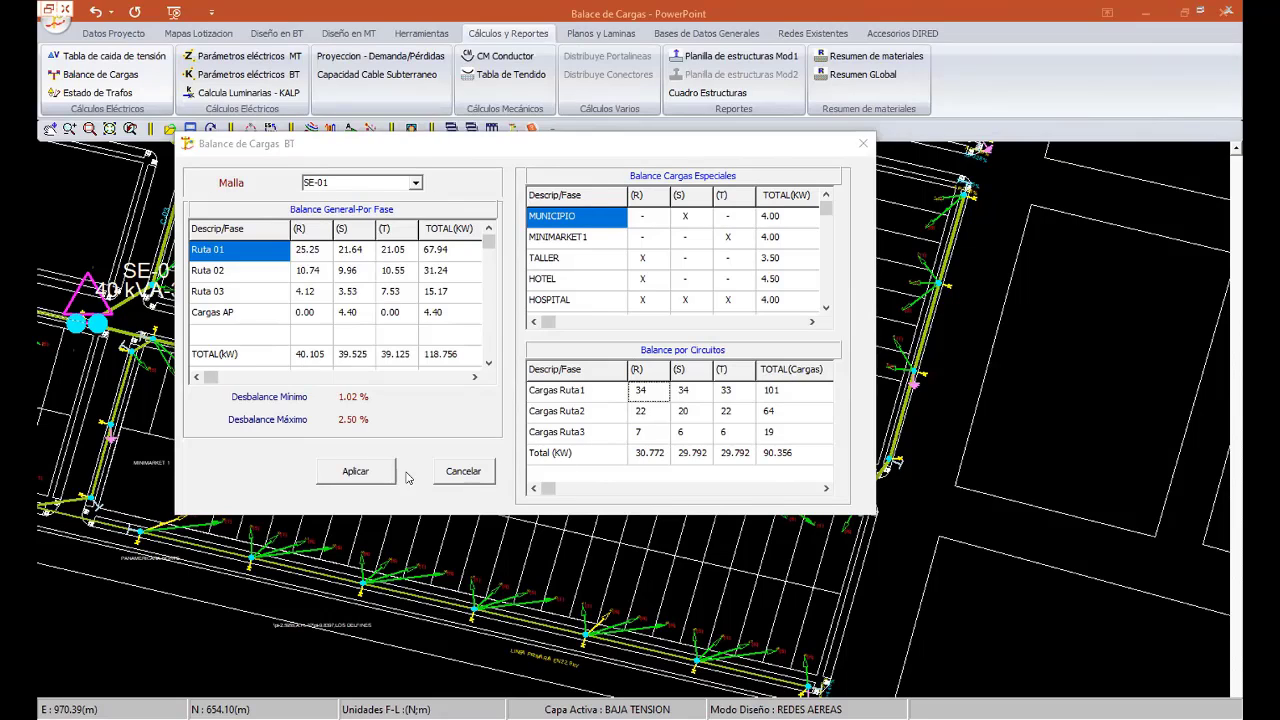
{"action": "left_click", "coordinate": [356, 477]}
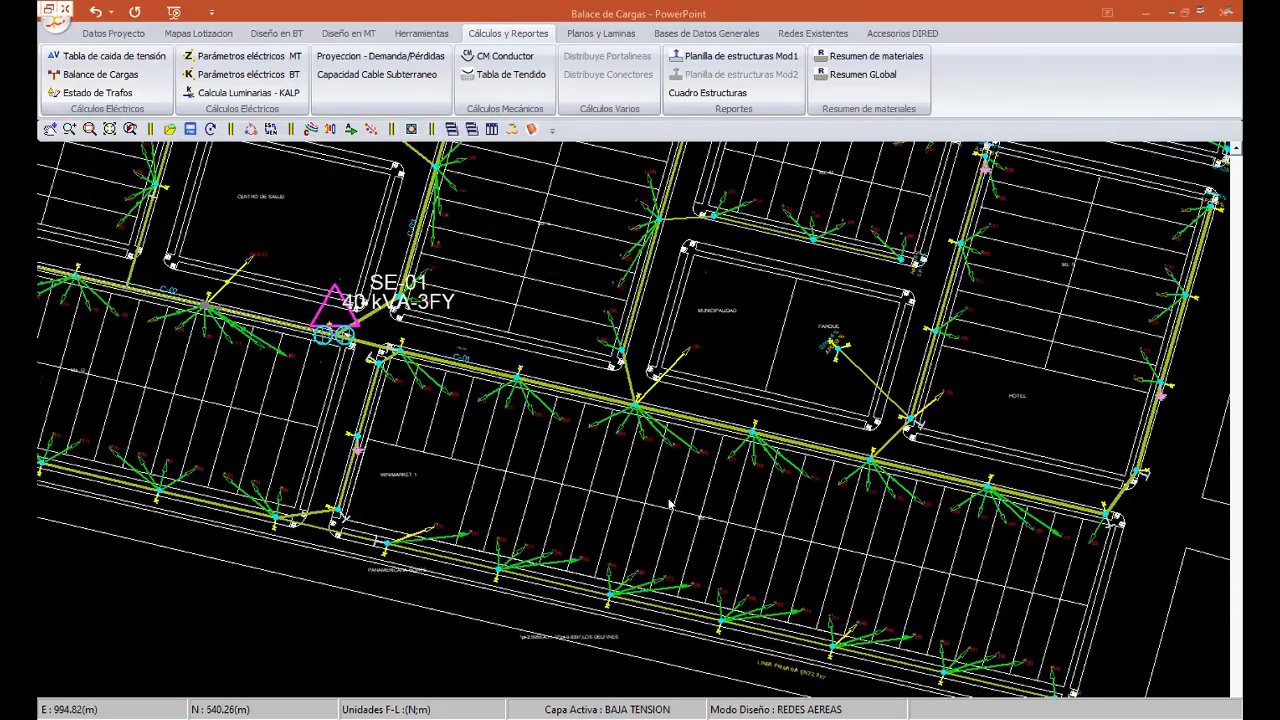
{"action": "scroll", "coordinate": [448, 416], "scroll_direction": "up", "scroll_amount": 3}
{"action": "scroll", "coordinate": [448, 416], "scroll_direction": "up", "scroll_amount": 2}
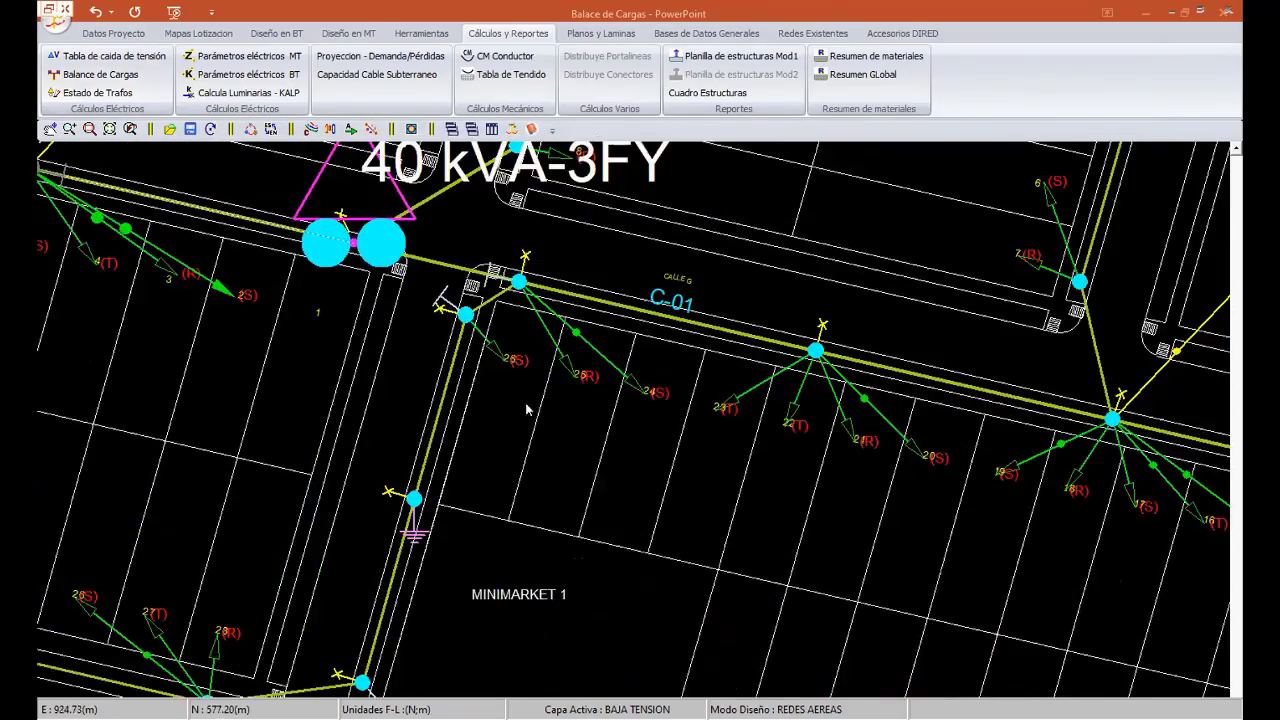
- Enable Voltajes y Corrientes por Nodos CC in Configuración General and apply it to the drawing
{"action": "scroll", "coordinate": [604, 487], "scroll_direction": "up", "scroll_amount": 2}
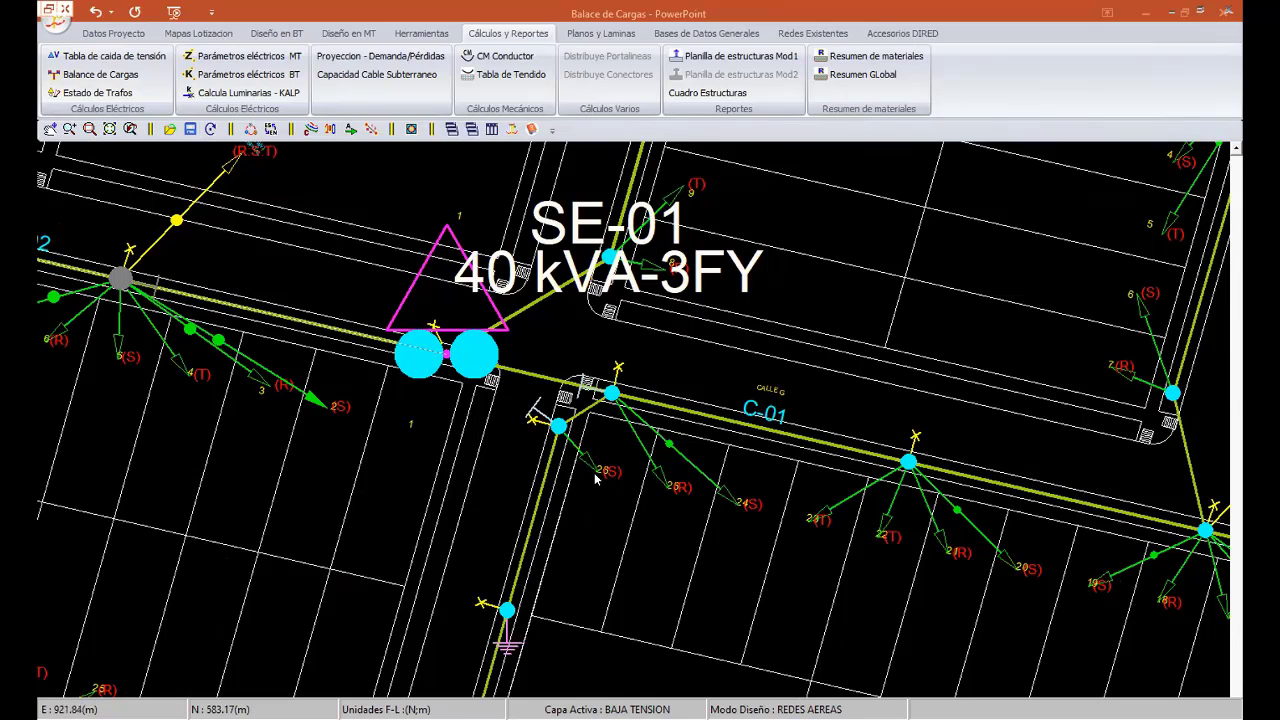
{"action": "scroll", "coordinate": [599, 490], "scroll_direction": "up", "scroll_amount": 1}
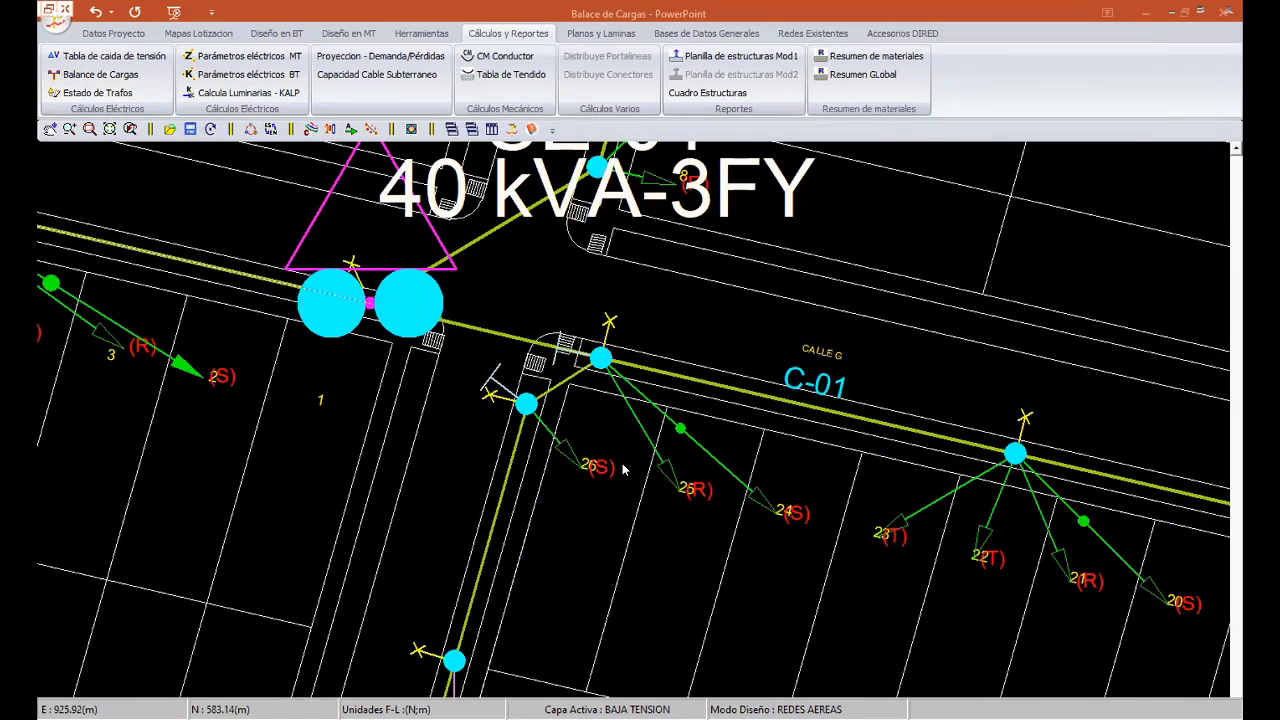
{"action": "scroll", "coordinate": [503, 443], "scroll_direction": "up", "scroll_amount": 2}
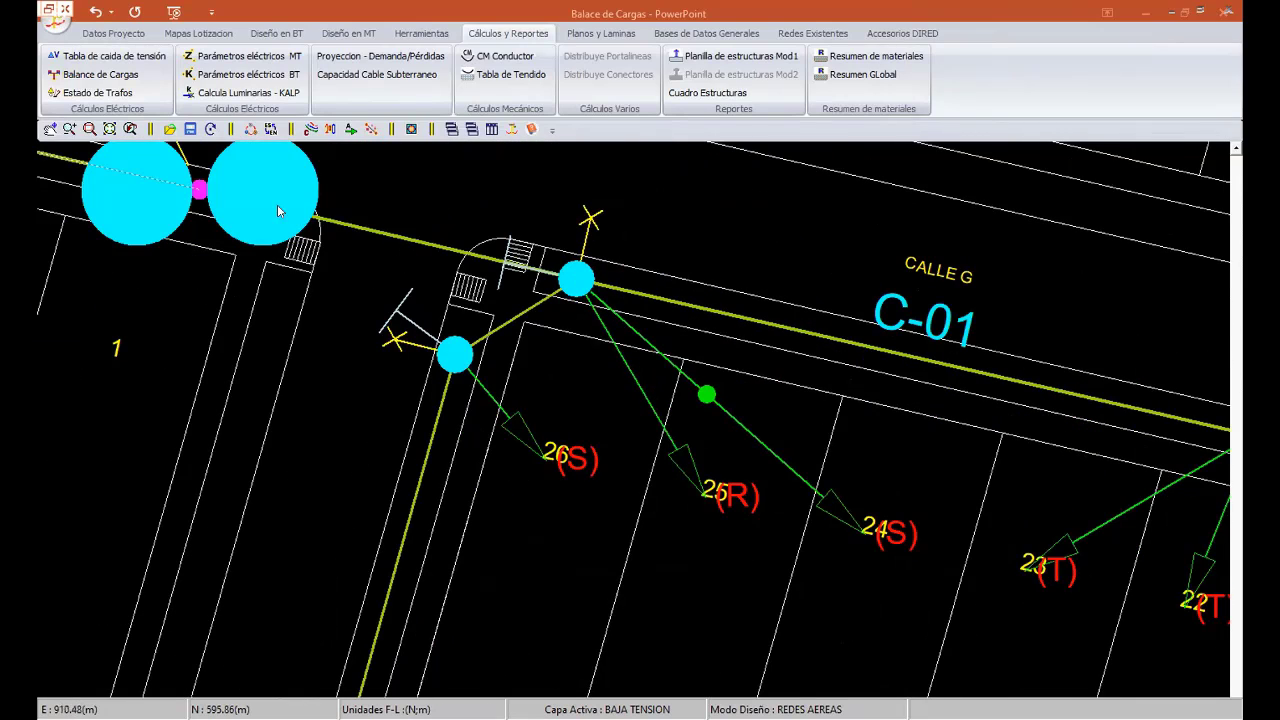
{"action": "left_click", "coordinate": [311, 129]}
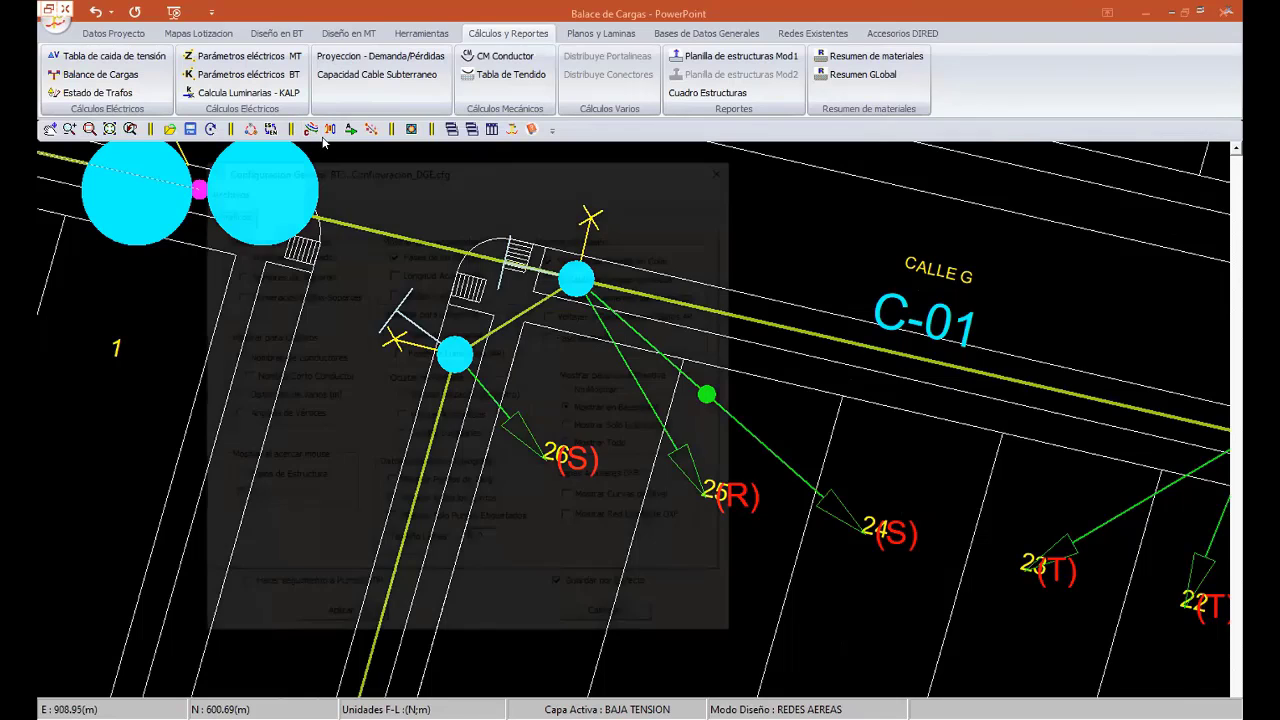
{"action": "key", "text": "Escape"}
{"action": "left_click", "coordinate": [307, 131]}
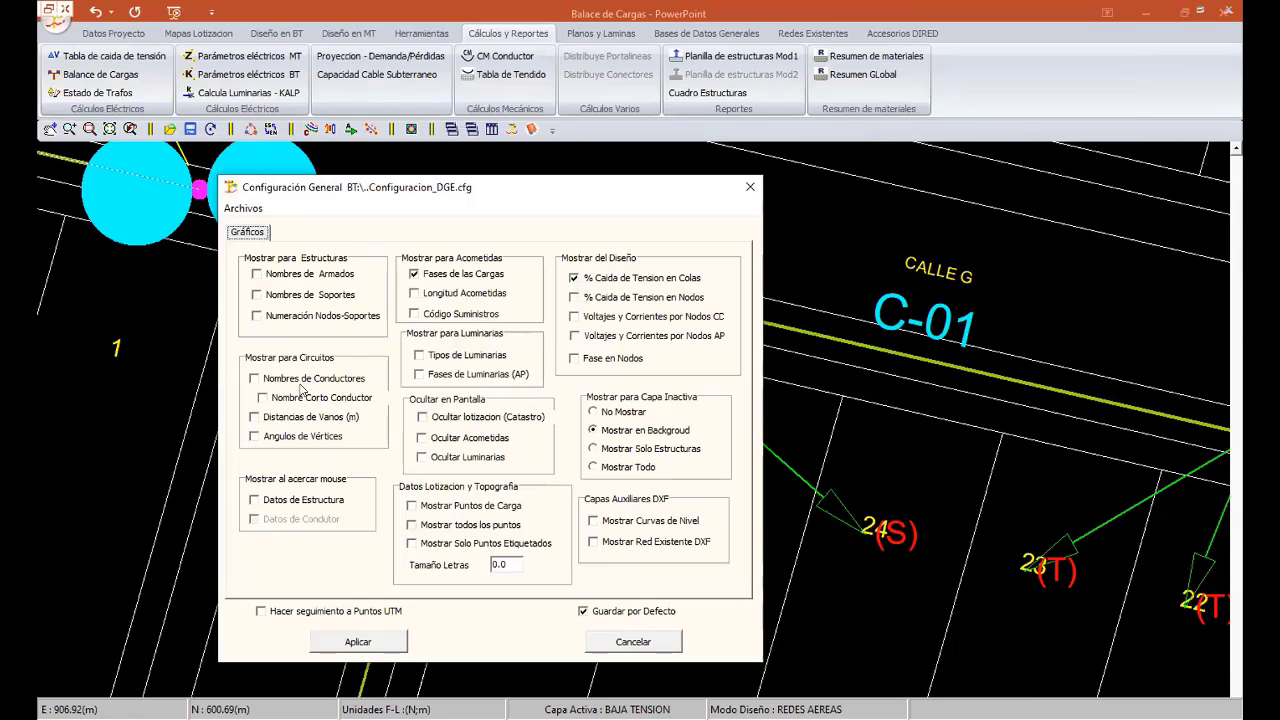
{"action": "left_click", "coordinate": [633, 317]}
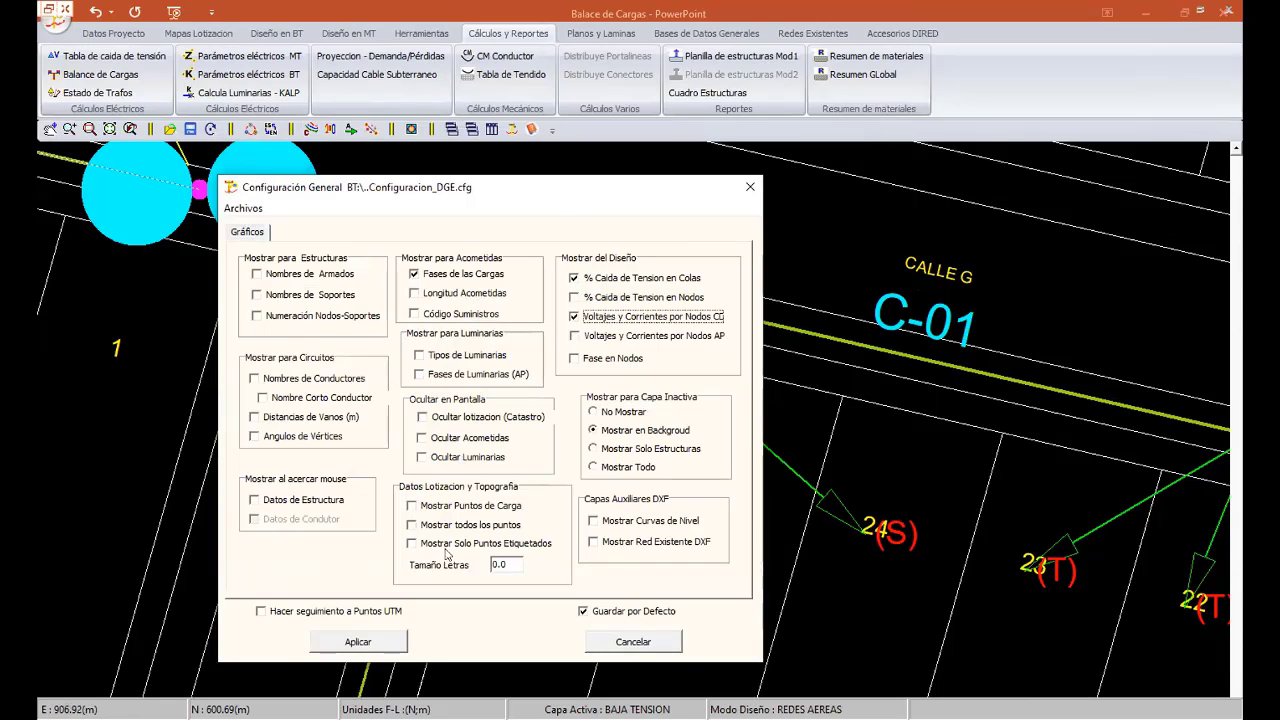
{"action": "left_click", "coordinate": [358, 642]}
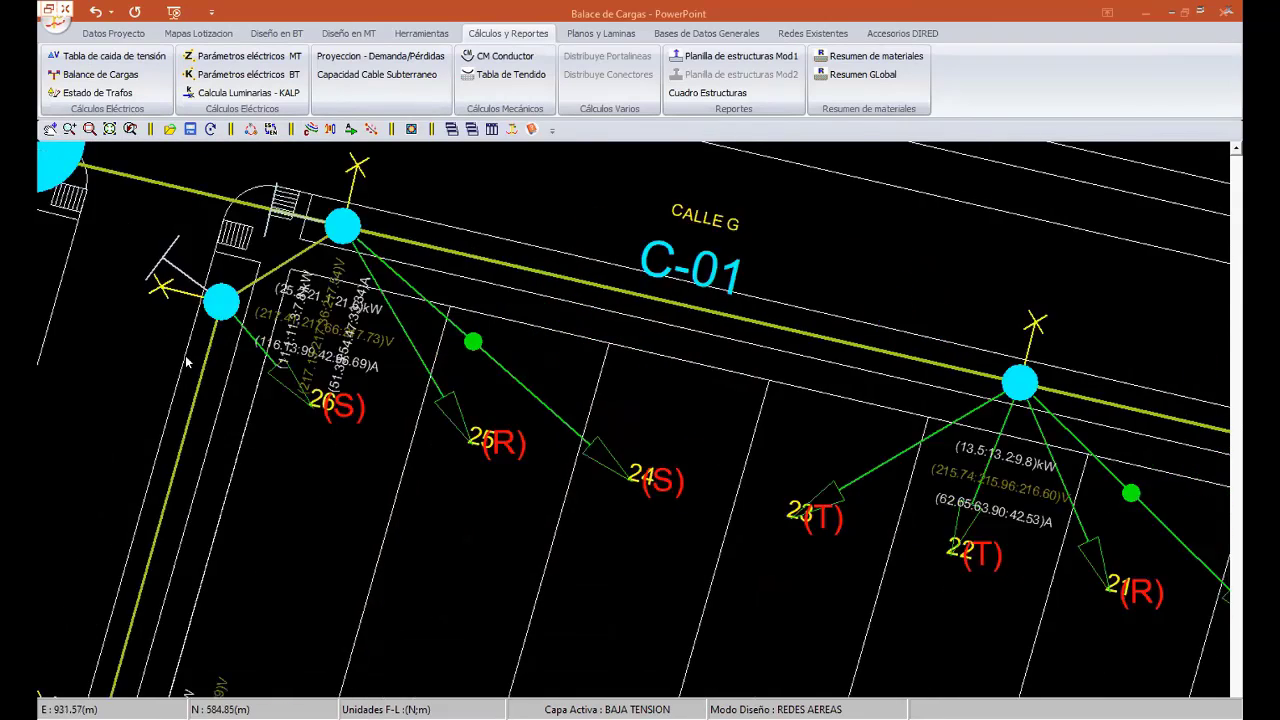
- Zoom and pan along CALLE G to bring the grey node beside SE-01 into view
{"action": "scroll", "coordinate": [481, 422], "scroll_direction": "up", "scroll_amount": 1}
{"action": "scroll", "coordinate": [545, 421], "scroll_direction": "up", "scroll_amount": 1}
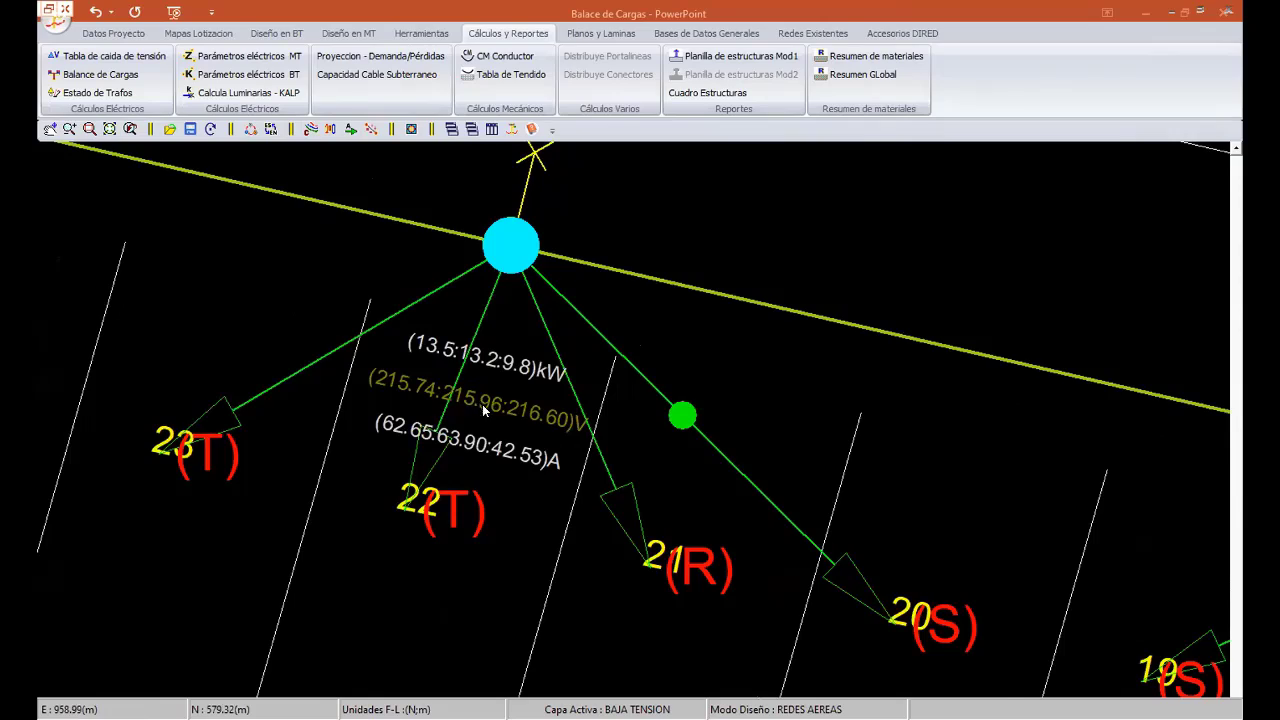
{"action": "middle_click_drag", "start_coordinate": [482, 404], "coordinate": [340, 484]}
{"action": "scroll", "coordinate": [340, 484], "scroll_direction": "up", "scroll_amount": 1}
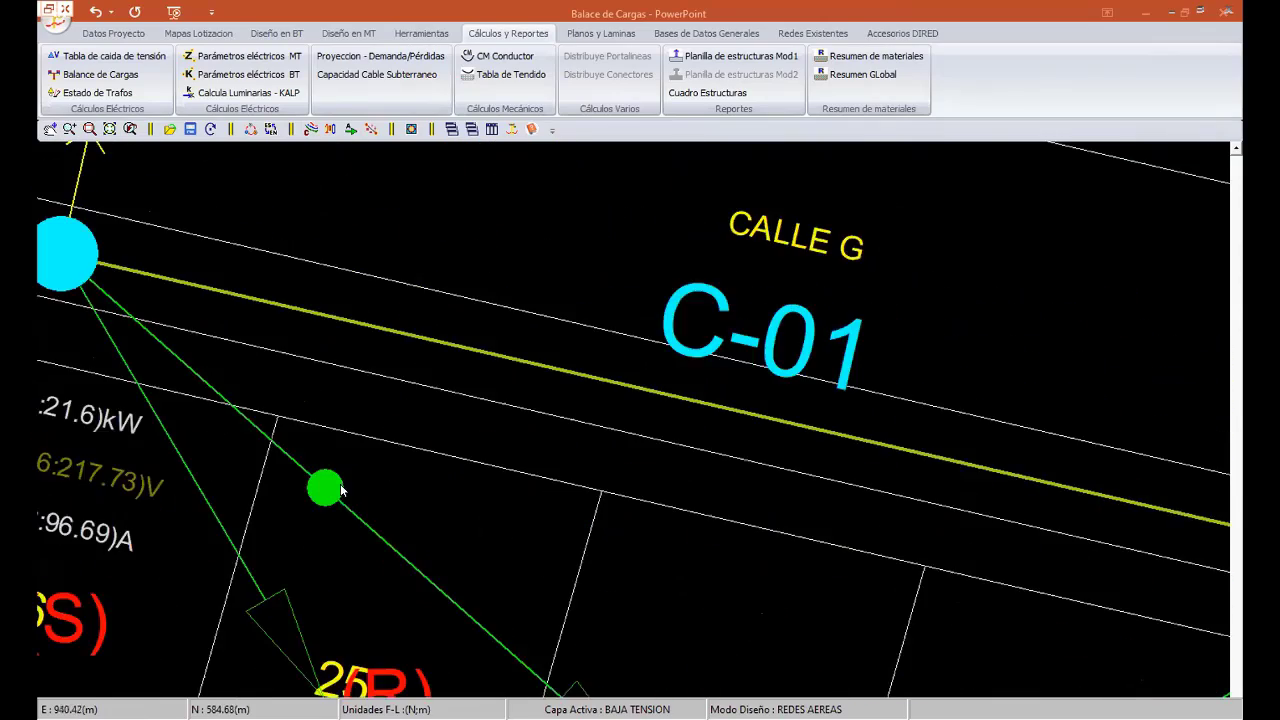
{"action": "scroll", "coordinate": [443, 491], "scroll_direction": "up", "scroll_amount": 2}
{"action": "scroll", "coordinate": [428, 491], "scroll_direction": "down", "scroll_amount": 2}
{"action": "middle_click_drag", "start_coordinate": [623, 537], "coordinate": [511, 383]}
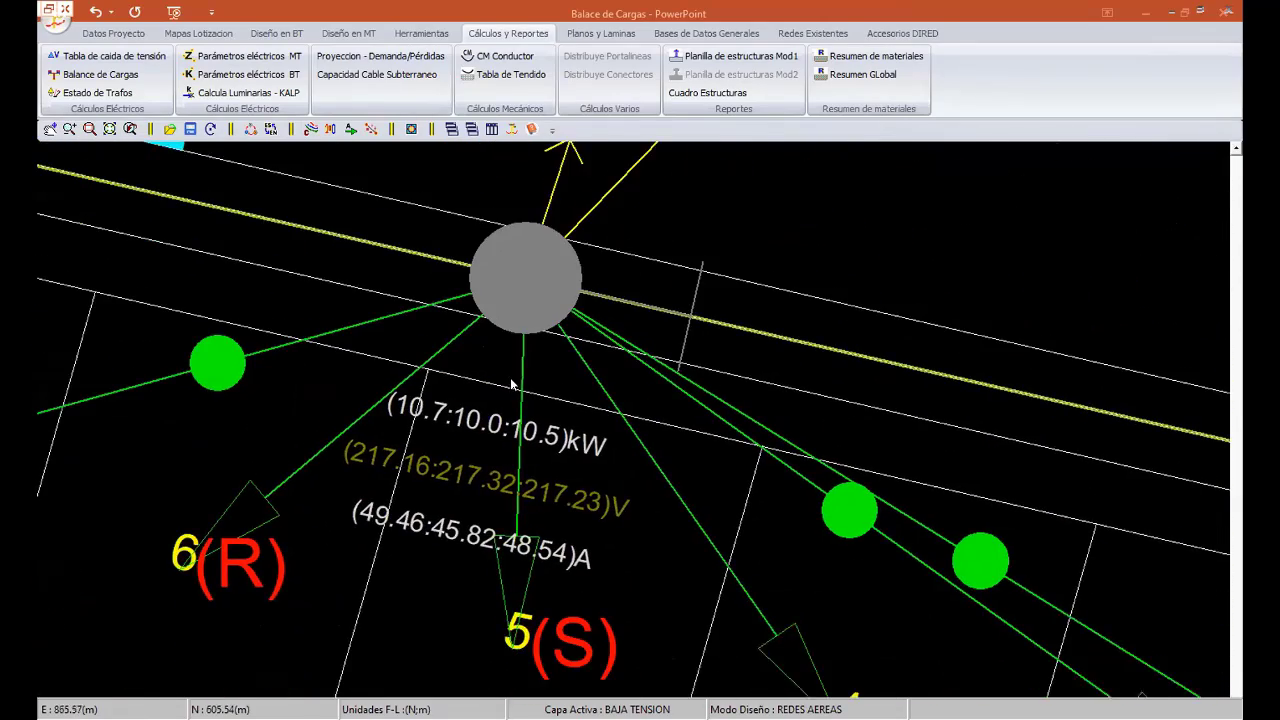
{"action": "scroll", "coordinate": [566, 397], "scroll_direction": "up", "scroll_amount": 1}
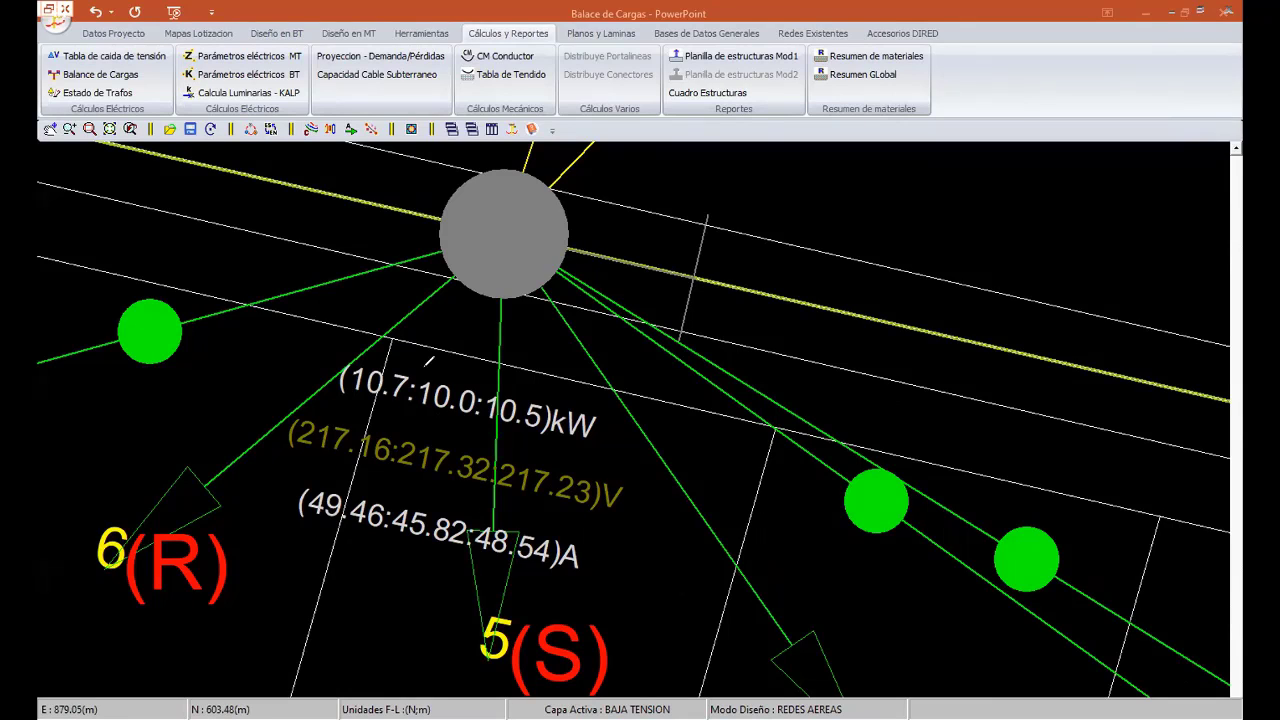
- Mark the node's 10.7 and 10.5 kW, 217.16 and 217.32 V, and 49.46 A readings, then clear the markings
{"action": "mouse_move", "coordinate": [425, 363]}
{"action": "left_mouse_down"}
{"action": "mouse_move", "coordinate": [418, 386]}
{"action": "mouse_move", "coordinate": [466, 365]}
{"action": "mouse_move", "coordinate": [497, 408]}
{"action": "mouse_move", "coordinate": [545, 412]}
{"action": "mouse_move", "coordinate": [528, 384]}
{"action": "left_mouse_up"}
{"action": "mouse_move", "coordinate": [396, 345]}
{"action": "left_mouse_down"}
{"action": "mouse_move", "coordinate": [404, 319]}
{"action": "mouse_move", "coordinate": [408, 344]}
{"action": "mouse_move", "coordinate": [444, 352]}
{"action": "mouse_move", "coordinate": [525, 339]}
{"action": "left_mouse_up"}
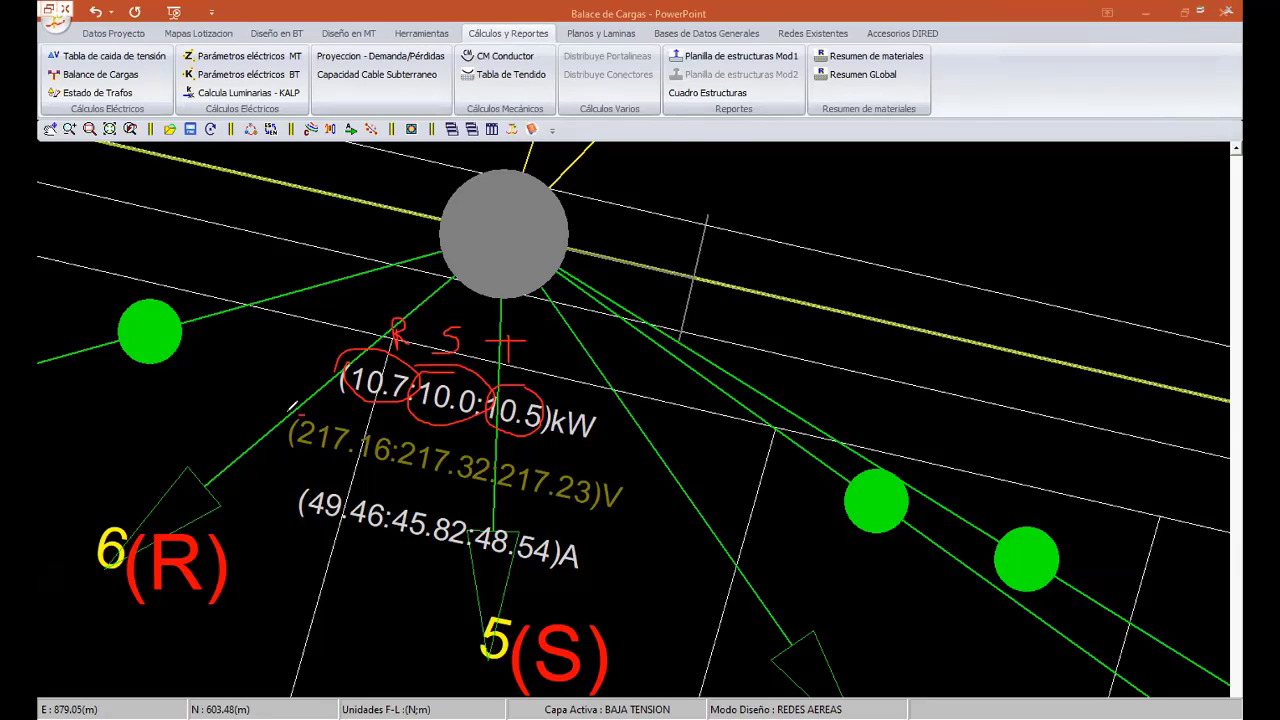
{"action": "mouse_move", "coordinate": [293, 405]}
{"action": "left_mouse_down"}
{"action": "mouse_move", "coordinate": [355, 470]}
{"action": "mouse_move", "coordinate": [390, 418]}
{"action": "mouse_move", "coordinate": [300, 418]}
{"action": "left_mouse_up"}
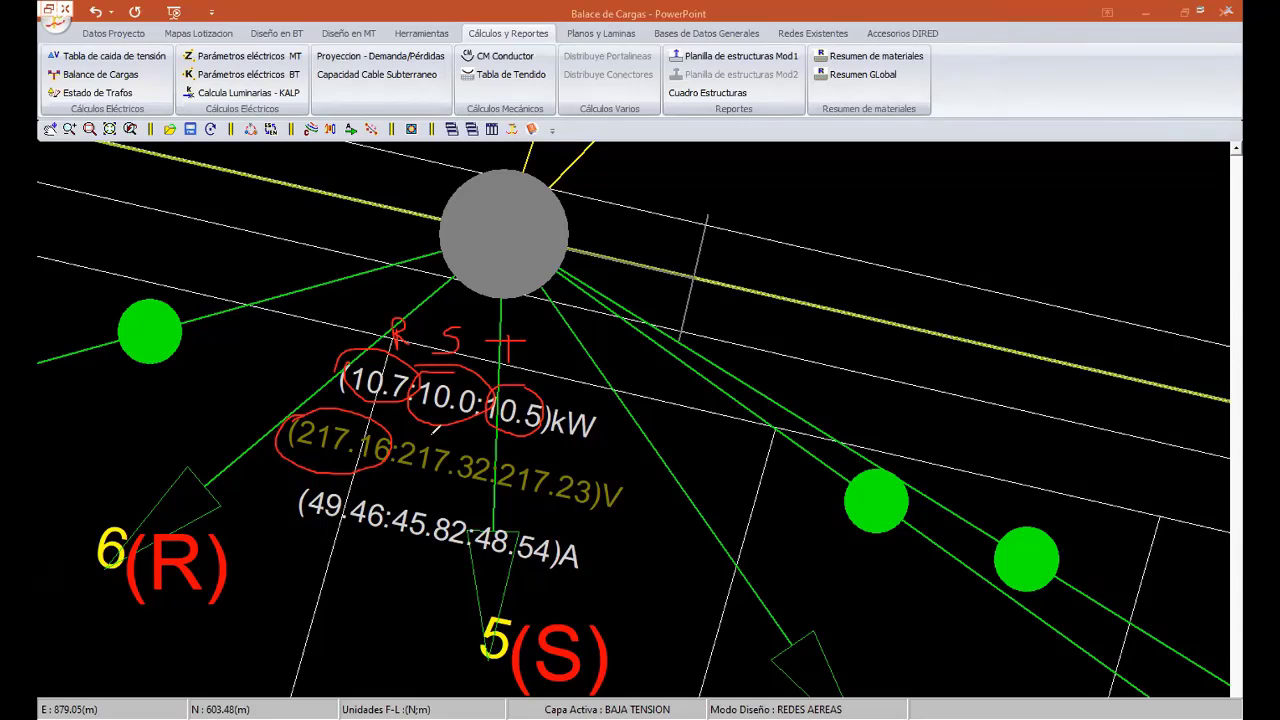
{"action": "mouse_move", "coordinate": [408, 441]}
{"action": "left_mouse_down"}
{"action": "mouse_move", "coordinate": [480, 450]}
{"action": "mouse_move", "coordinate": [476, 469]}
{"action": "mouse_move", "coordinate": [505, 500]}
{"action": "mouse_move", "coordinate": [555, 512]}
{"action": "mouse_move", "coordinate": [548, 450]}
{"action": "mouse_move", "coordinate": [510, 447]}
{"action": "left_mouse_up"}
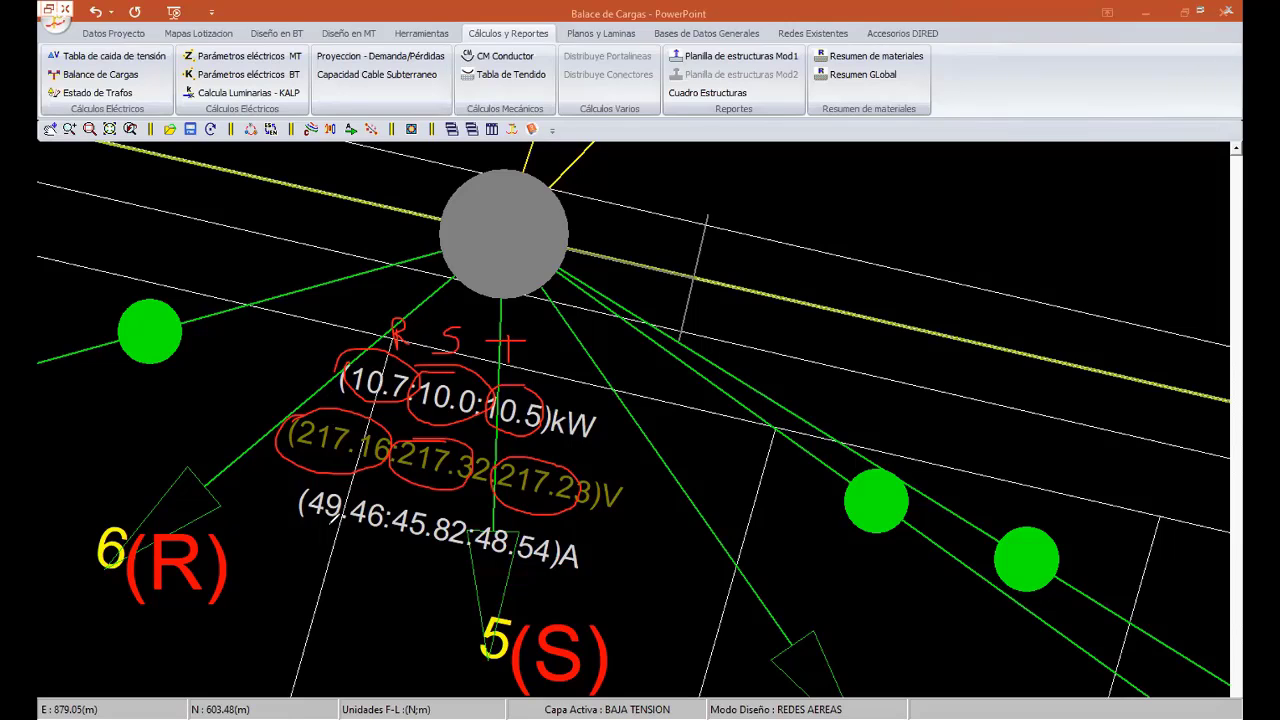
{"action": "mouse_move", "coordinate": [302, 506]}
{"action": "left_mouse_down"}
{"action": "mouse_move", "coordinate": [378, 542]}
{"action": "mouse_move", "coordinate": [540, 552]}
{"action": "left_mouse_up"}
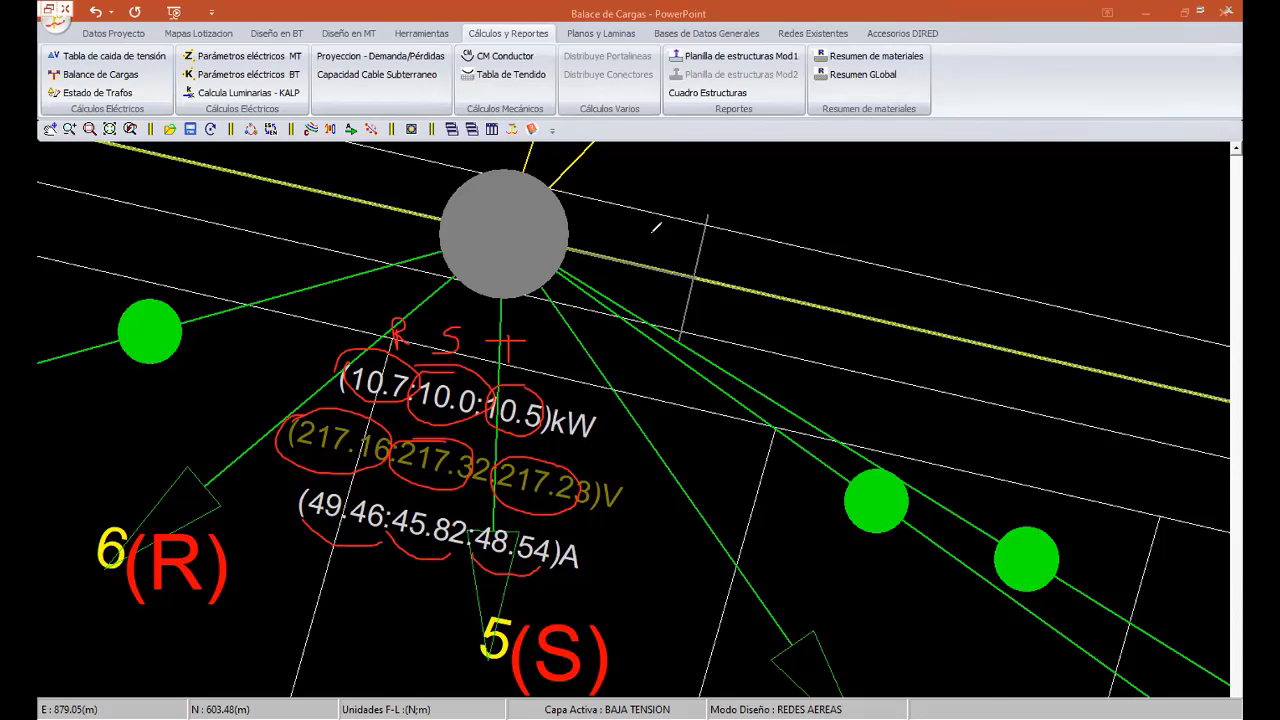
{"action": "key", "text": "Escape"}
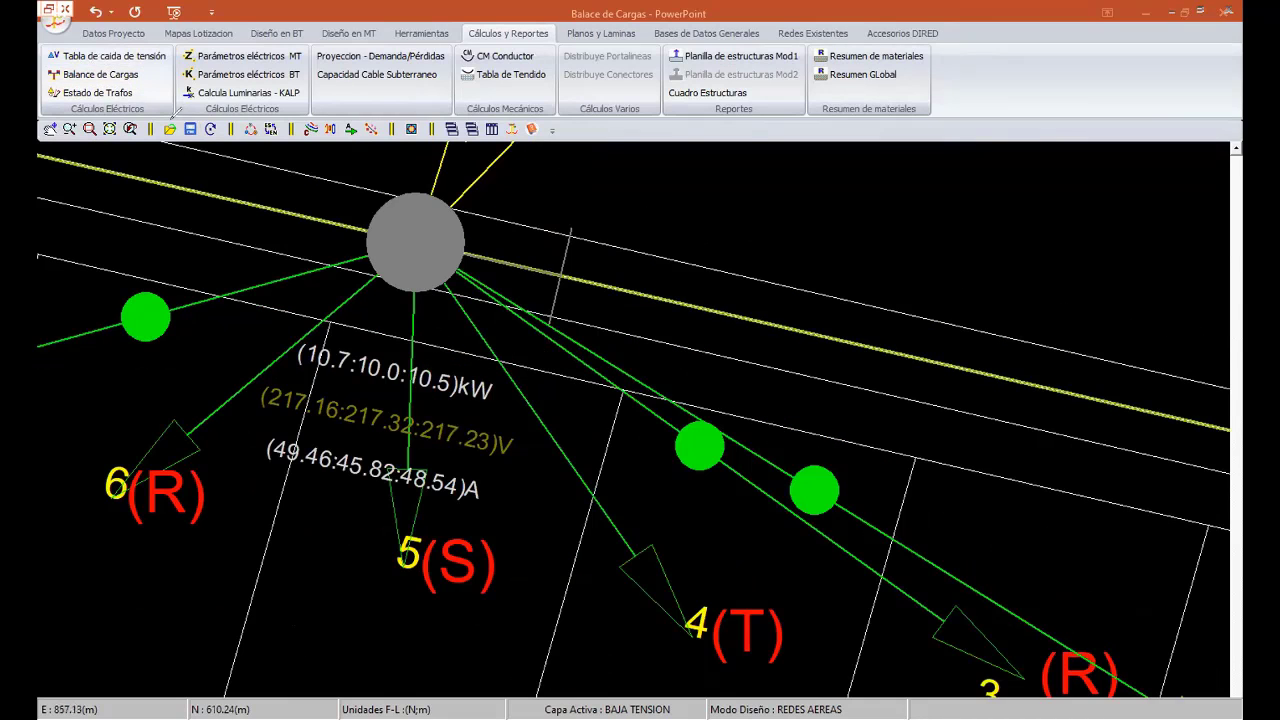
{"action": "left_click", "coordinate": [100, 74]}
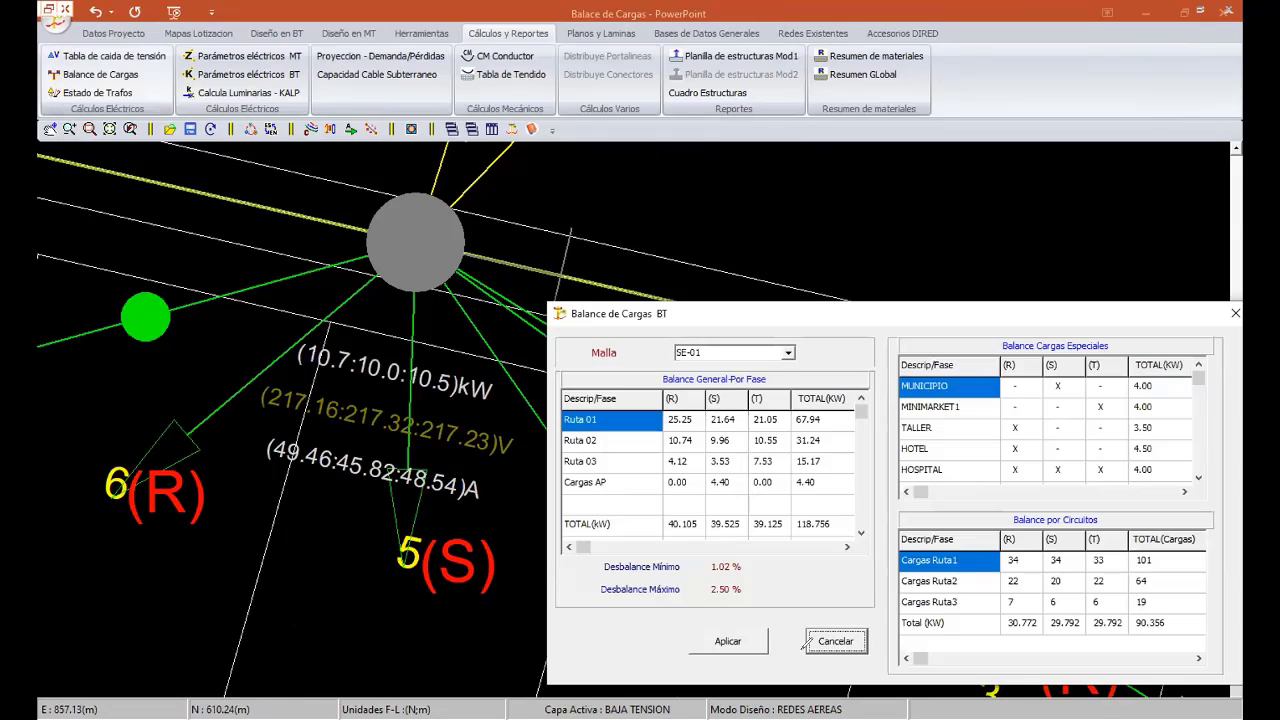
{"action": "left_click", "coordinate": [820, 641]}
{"action": "scroll", "coordinate": [545, 425], "scroll_direction": "up", "scroll_amount": 1}
{"action": "scroll", "coordinate": [545, 425], "scroll_direction": "up", "scroll_amount": 1}
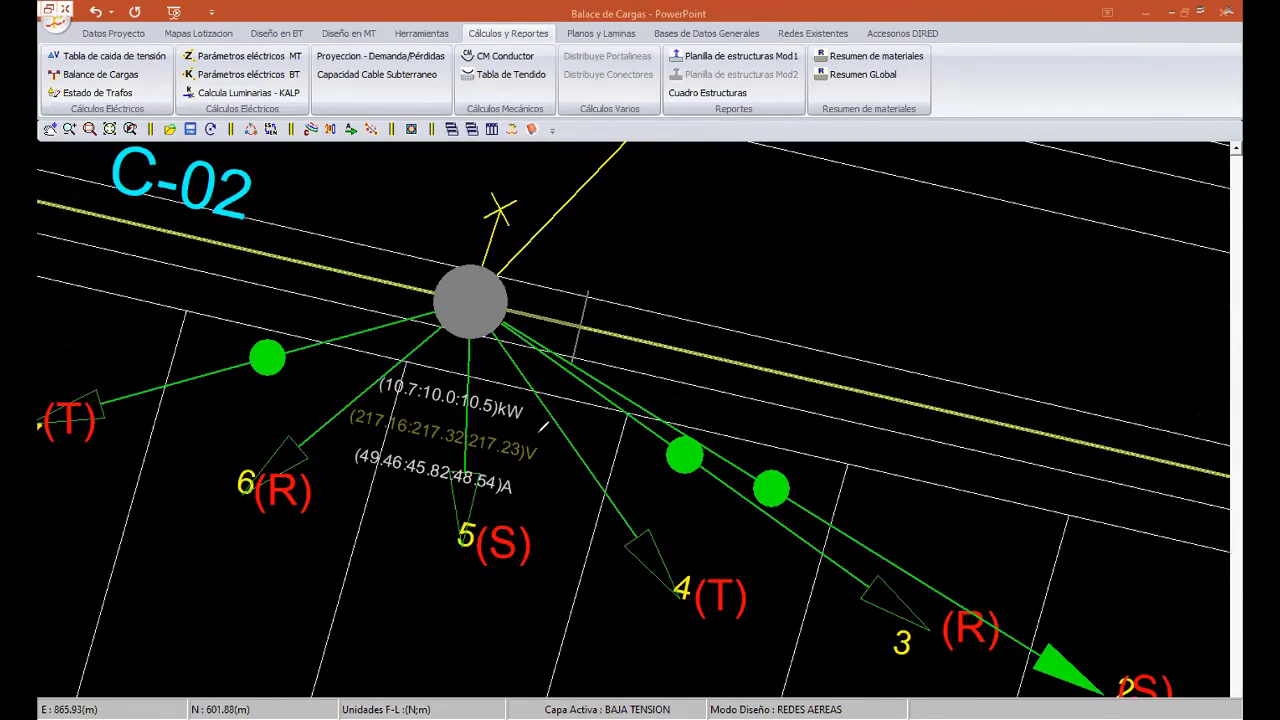
{"action": "scroll", "coordinate": [935, 424], "scroll_direction": "up", "scroll_amount": 1}
{"action": "scroll", "coordinate": [935, 424], "scroll_direction": "up", "scroll_amount": 1}
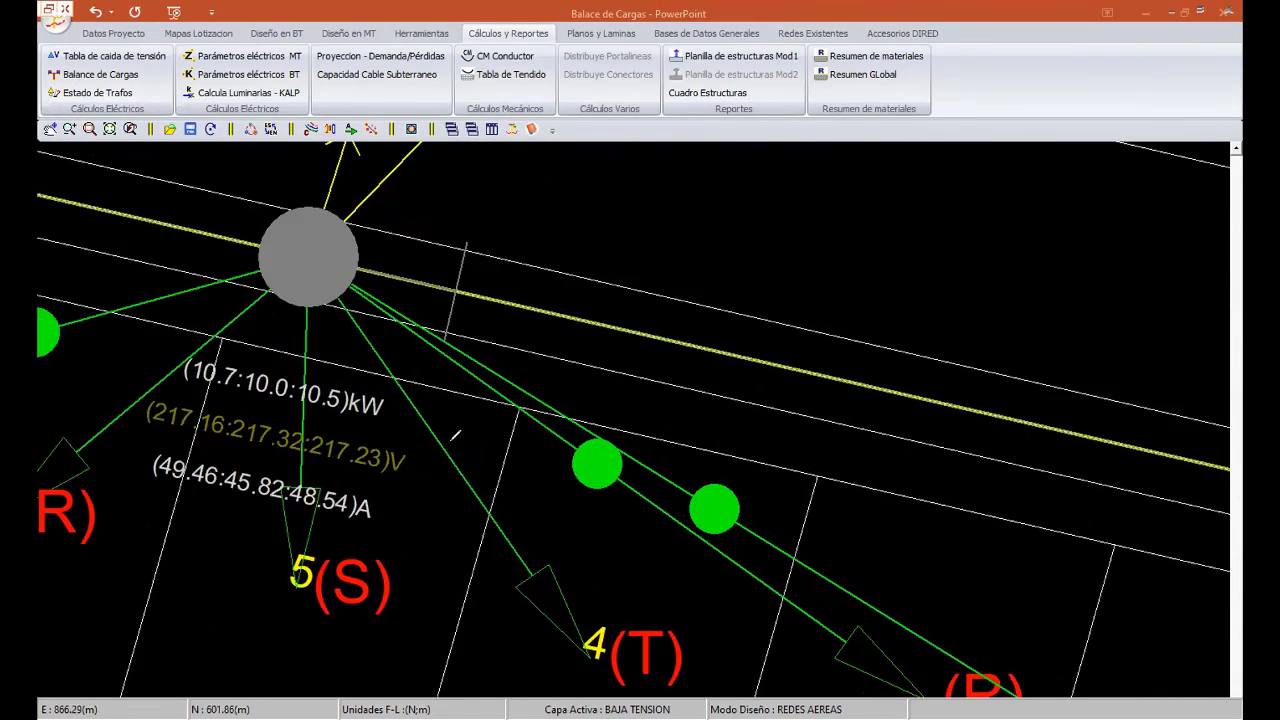
{"action": "left_click", "coordinate": [105, 56]}
{"action": "key", "text": "Escape"}
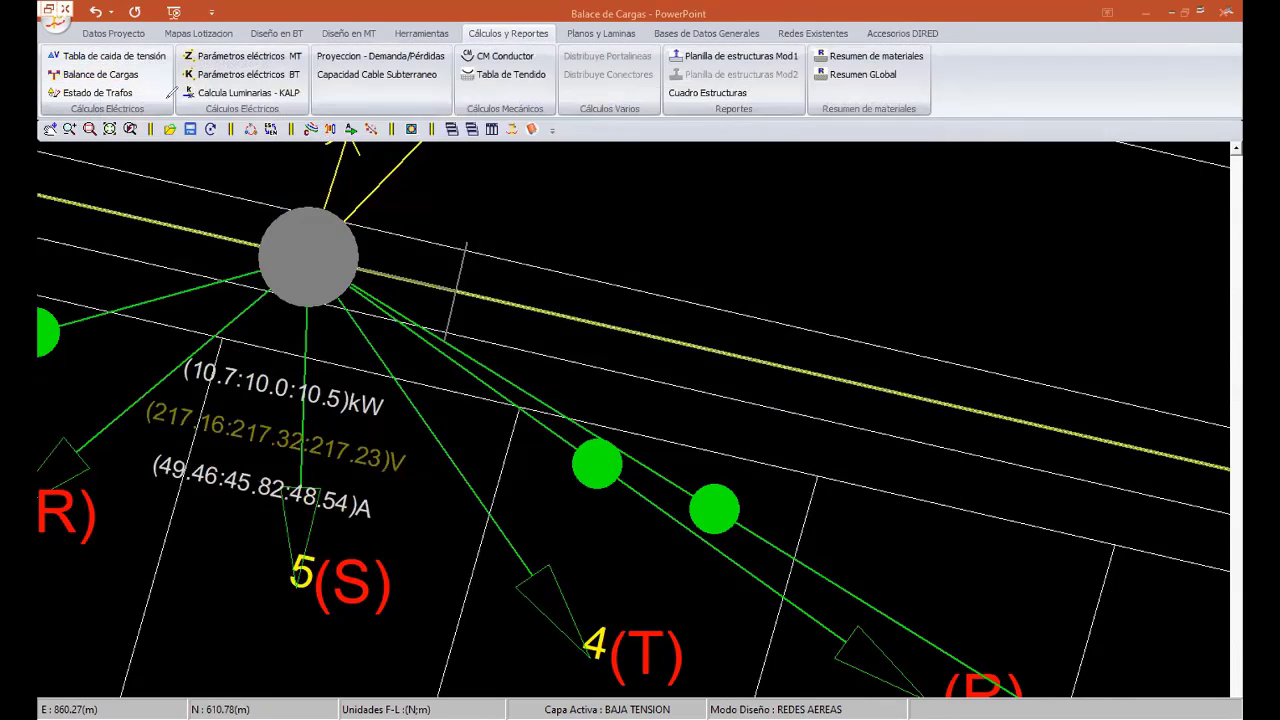
{"action": "left_click", "coordinate": [567, 407]}
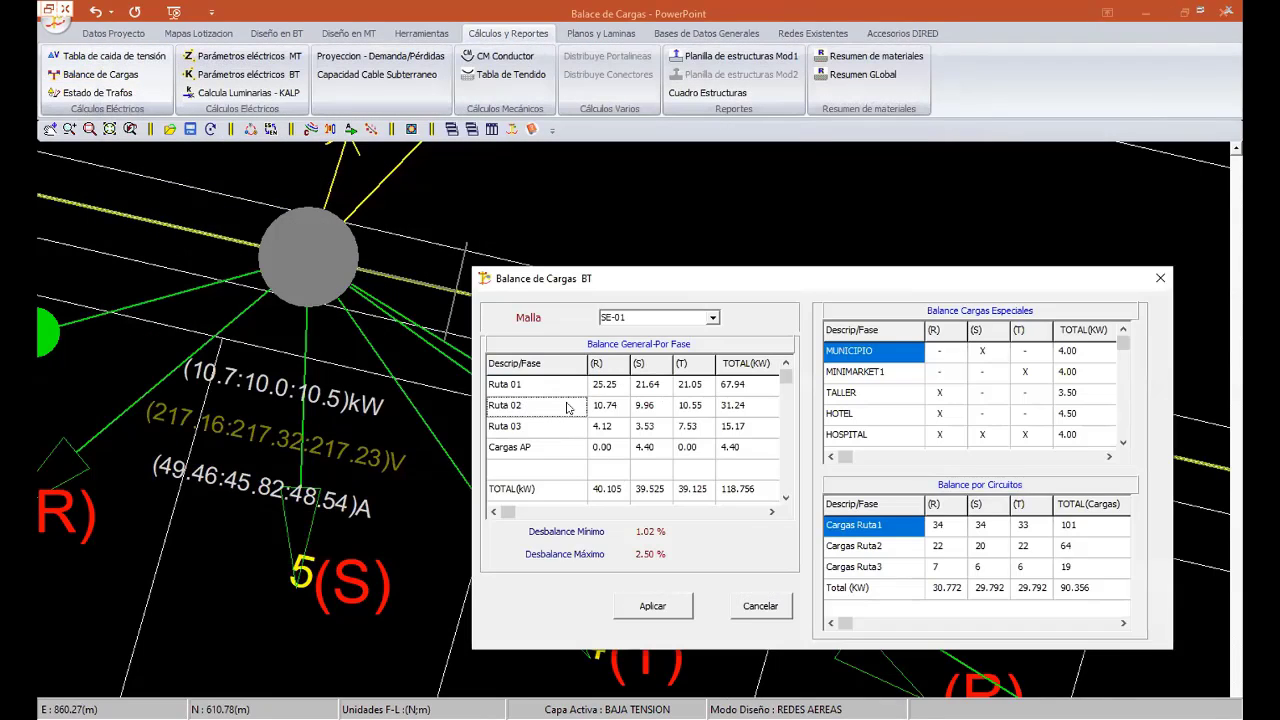
{"action": "left_click", "coordinate": [607, 407]}
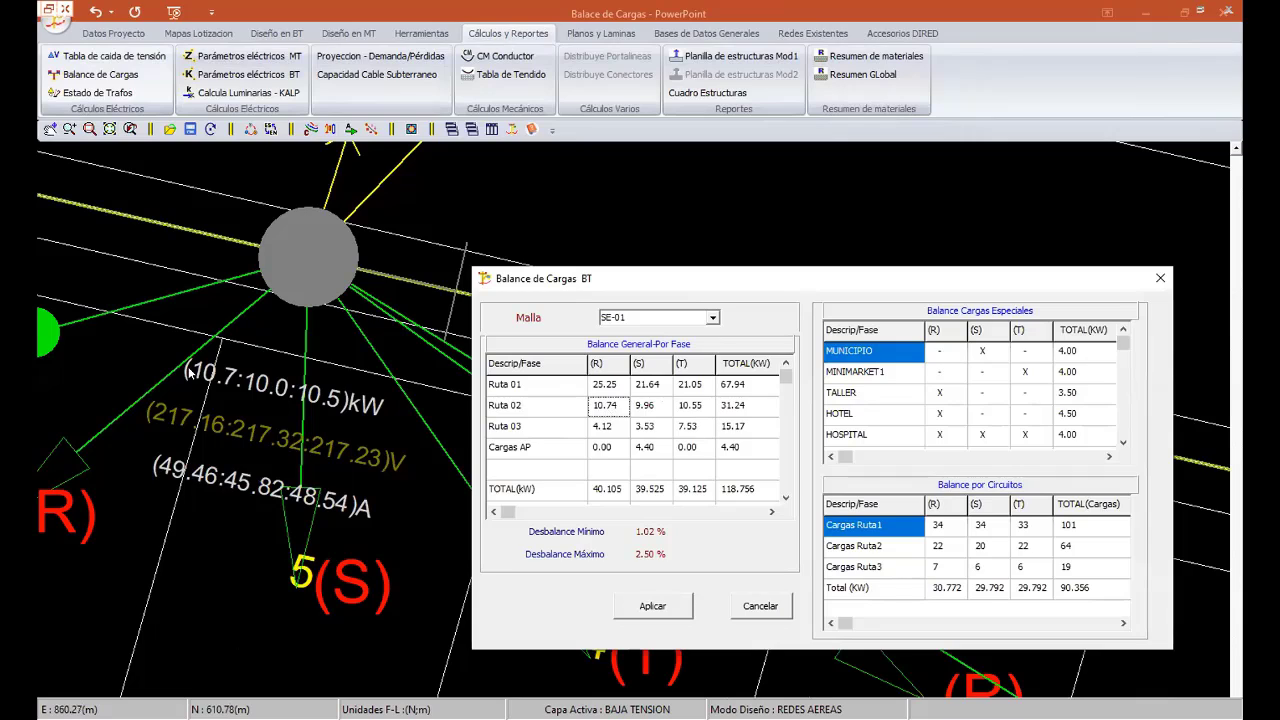
{"action": "left_click", "coordinate": [646, 407]}
{"action": "left_click", "coordinate": [697, 410]}
{"action": "left_click", "coordinate": [609, 407]}
{"action": "left_click", "coordinate": [687, 413]}
{"action": "left_click", "coordinate": [610, 411]}
{"action": "left_click", "coordinate": [692, 411]}
{"action": "left_click", "coordinate": [609, 411]}
{"action": "left_click", "coordinate": [688, 411]}
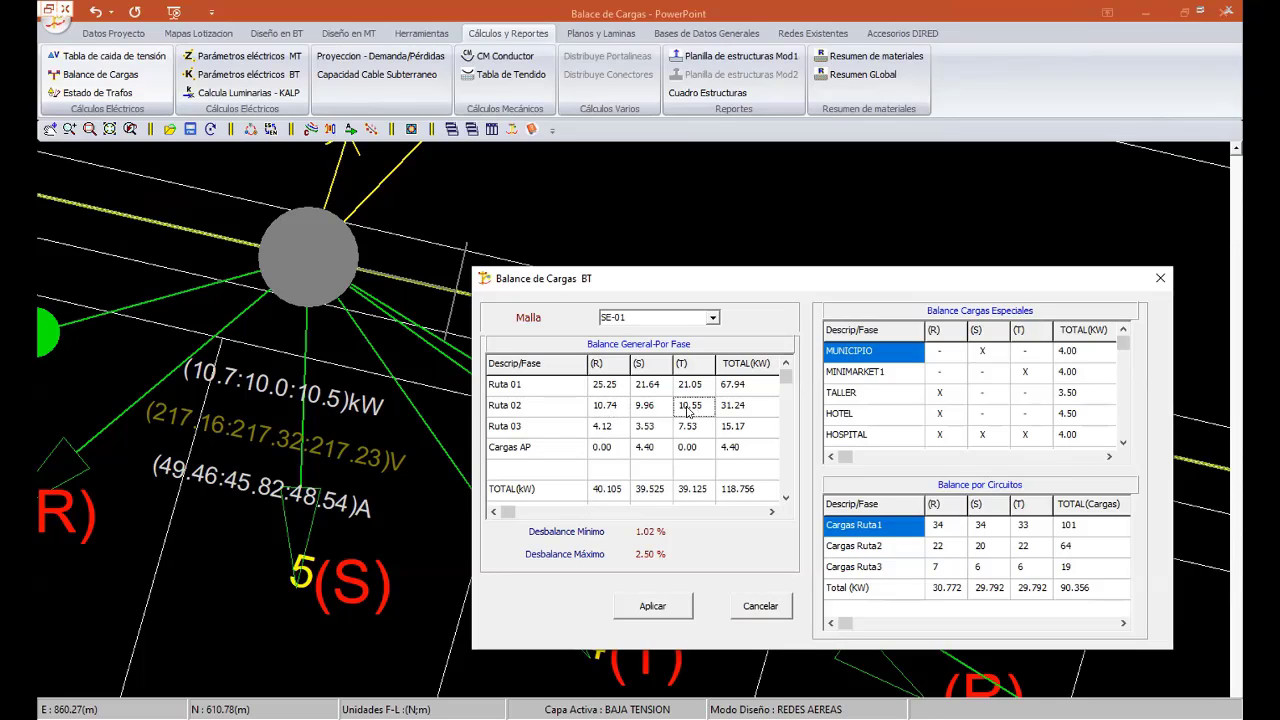
{"action": "left_click", "coordinate": [609, 411]}
{"action": "left_click", "coordinate": [688, 411]}
{"action": "left_click", "coordinate": [991, 395]}
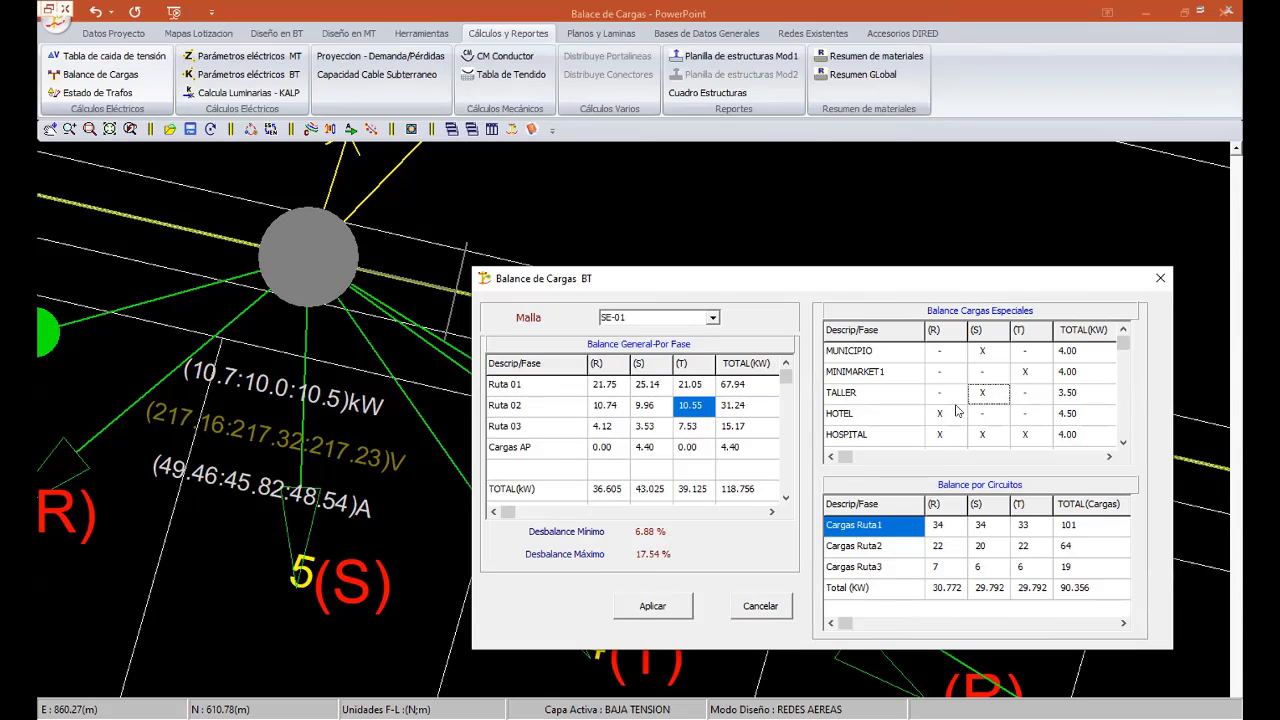
{"action": "left_click", "coordinate": [974, 550]}
{"action": "left_click", "coordinate": [942, 550]}
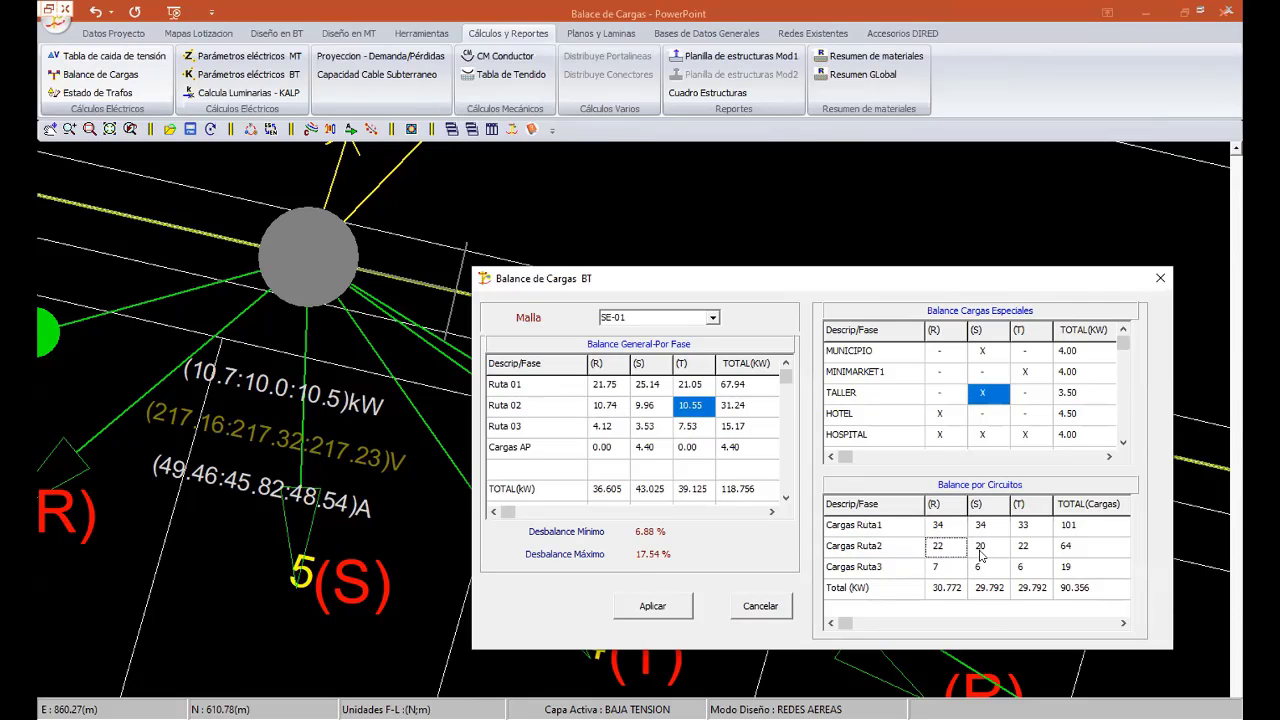
{"action": "left_click", "coordinate": [982, 549]}
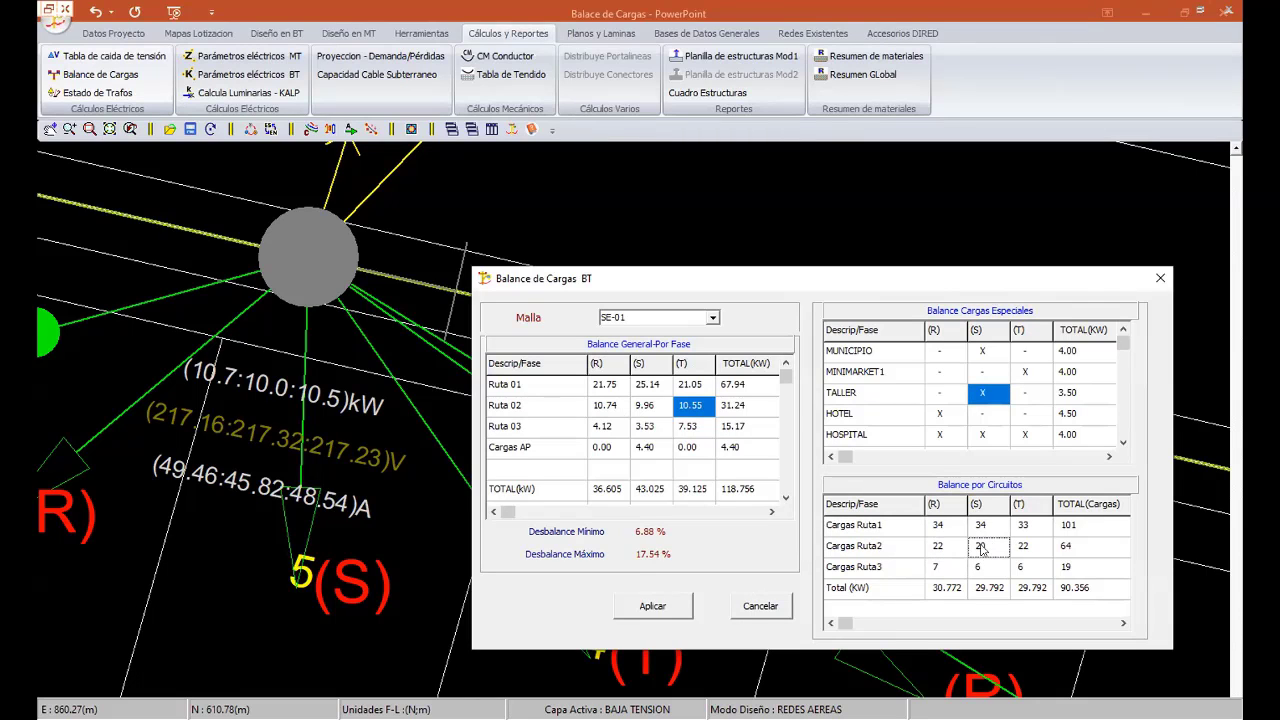
- Change Ruta 2's R/S/T load counts to 26/20/18 and apply the rebalance to the drawing
{"action": "double_click", "coordinate": [982, 549]}
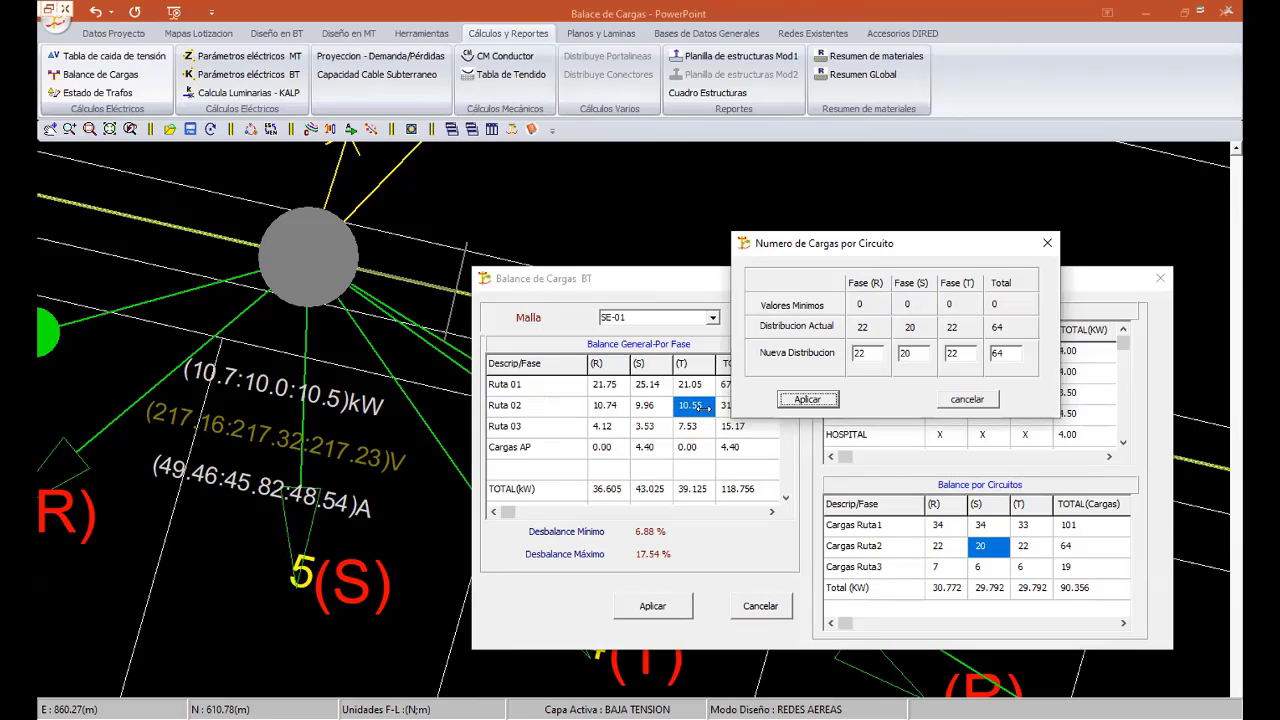
{"action": "left_click", "coordinate": [860, 353]}
{"action": "key", "text": "Tab"}
{"action": "key", "text": "Tab"}
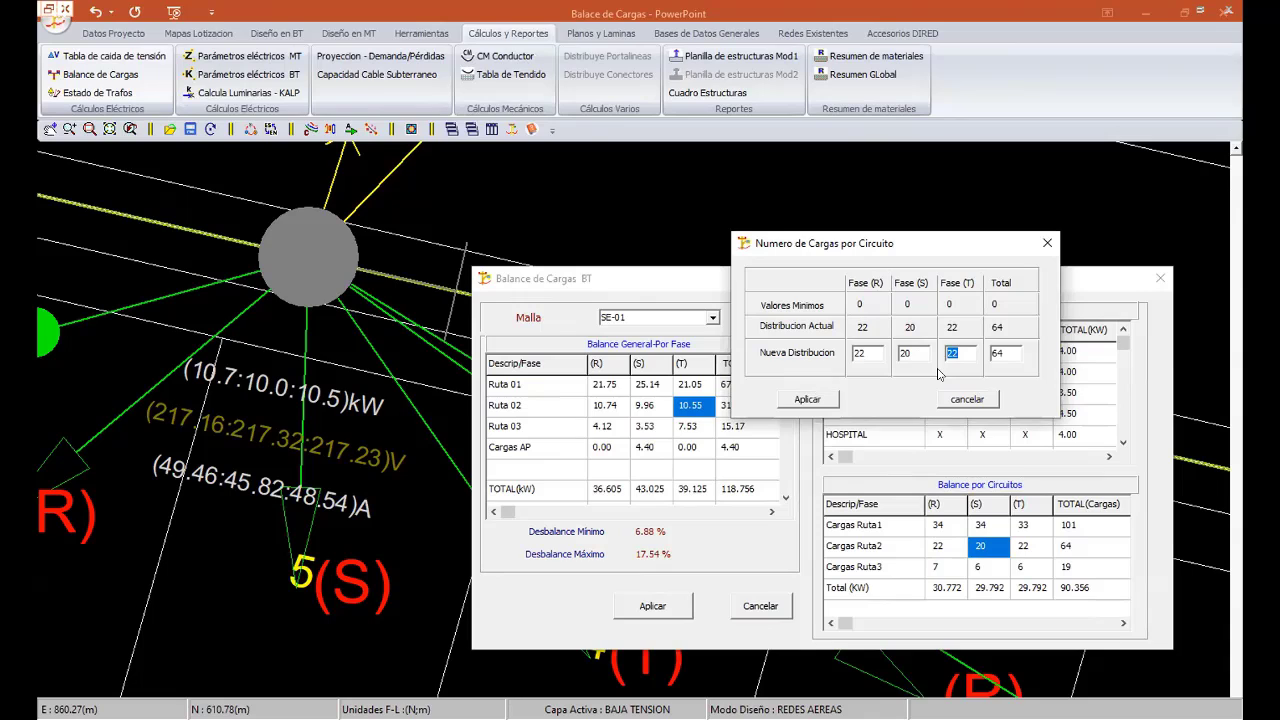
{"action": "type", "text": "18"}
{"action": "left_click_drag", "start_coordinate": [869, 357], "coordinate": [827, 357]}
{"action": "type", "text": "26"}
{"action": "left_click", "coordinate": [829, 397]}
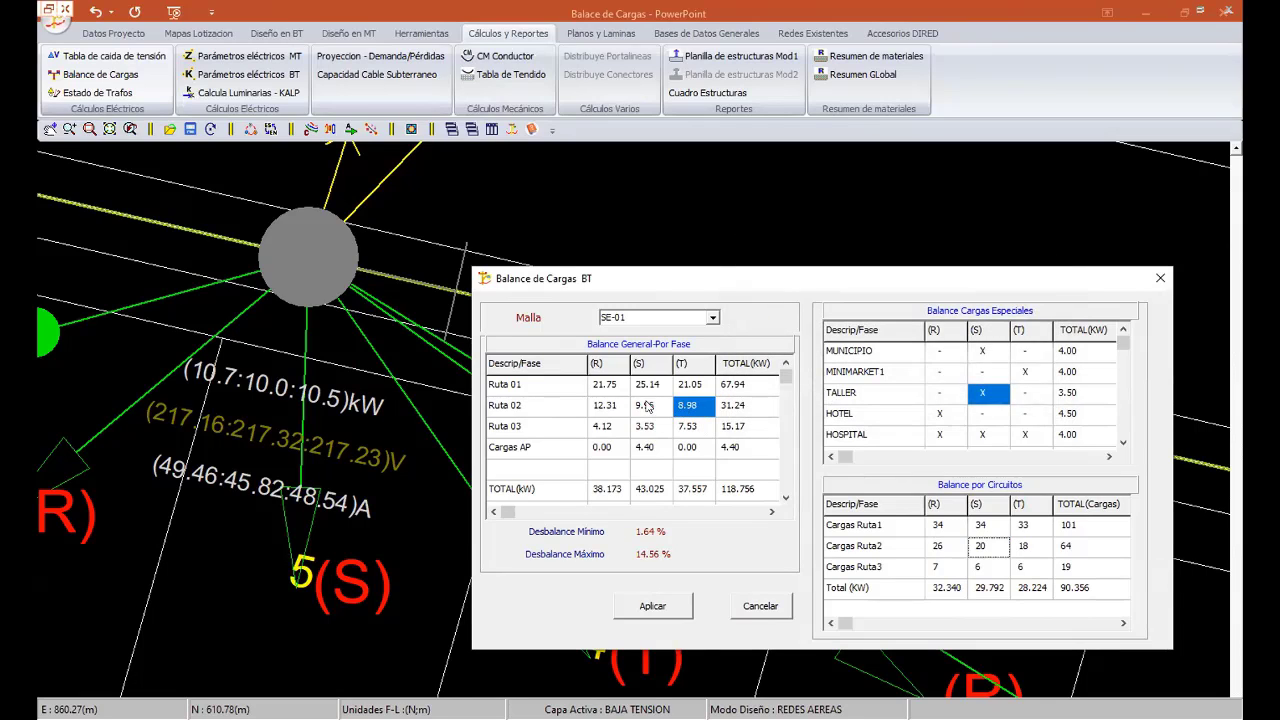
{"action": "left_click", "coordinate": [652, 606]}
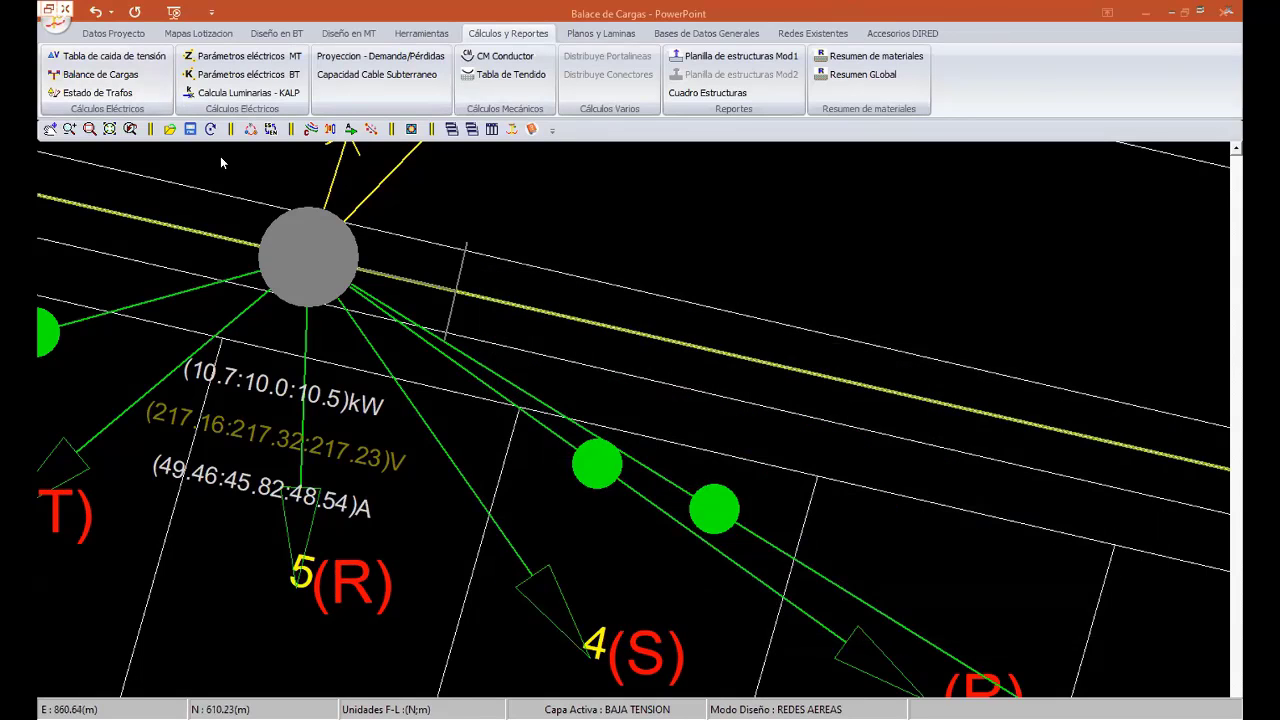
- Refresh the node labels to 12.3:10.0:9.0 kW, zoom in, and reopen Balance de Cargas
{"action": "left_click", "coordinate": [209, 133]}
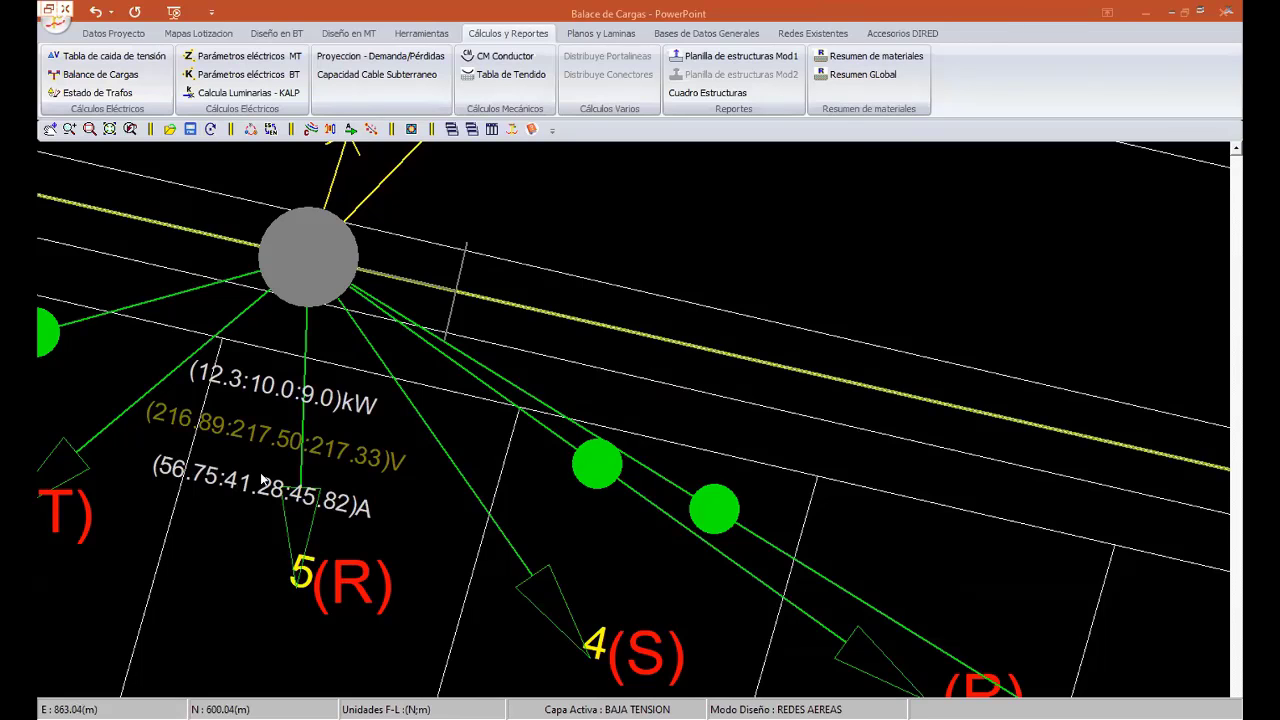
{"action": "scroll", "coordinate": [262, 481], "scroll_direction": "up", "scroll_amount": 1}
{"action": "scroll", "coordinate": [300, 455], "scroll_direction": "up", "scroll_amount": 1}
{"action": "scroll", "coordinate": [378, 400], "scroll_direction": "up", "scroll_amount": 1}
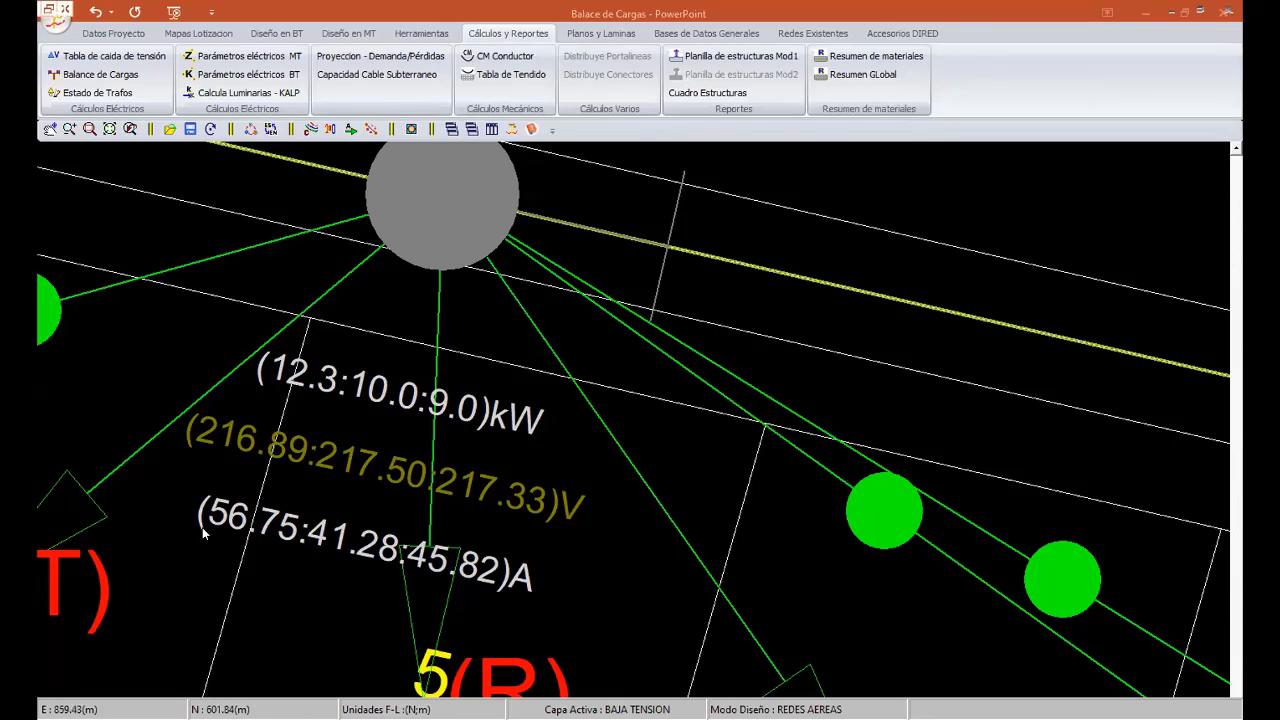
{"action": "left_click", "coordinate": [97, 74]}
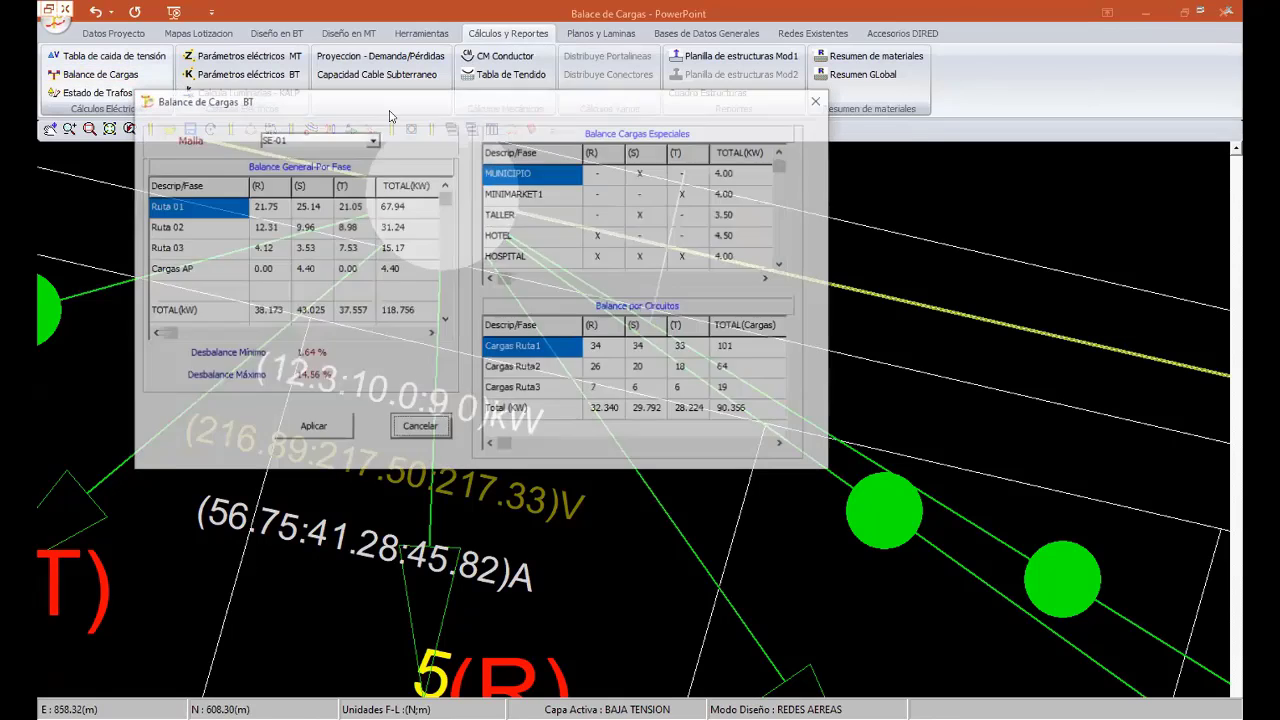
- Set Ruta 2's new distribution to 22/20/22 and apply it to the drawing
{"action": "left_click_drag", "start_coordinate": [417, 115], "coordinate": [782, 187]}
{"action": "left_click", "coordinate": [643, 306]}
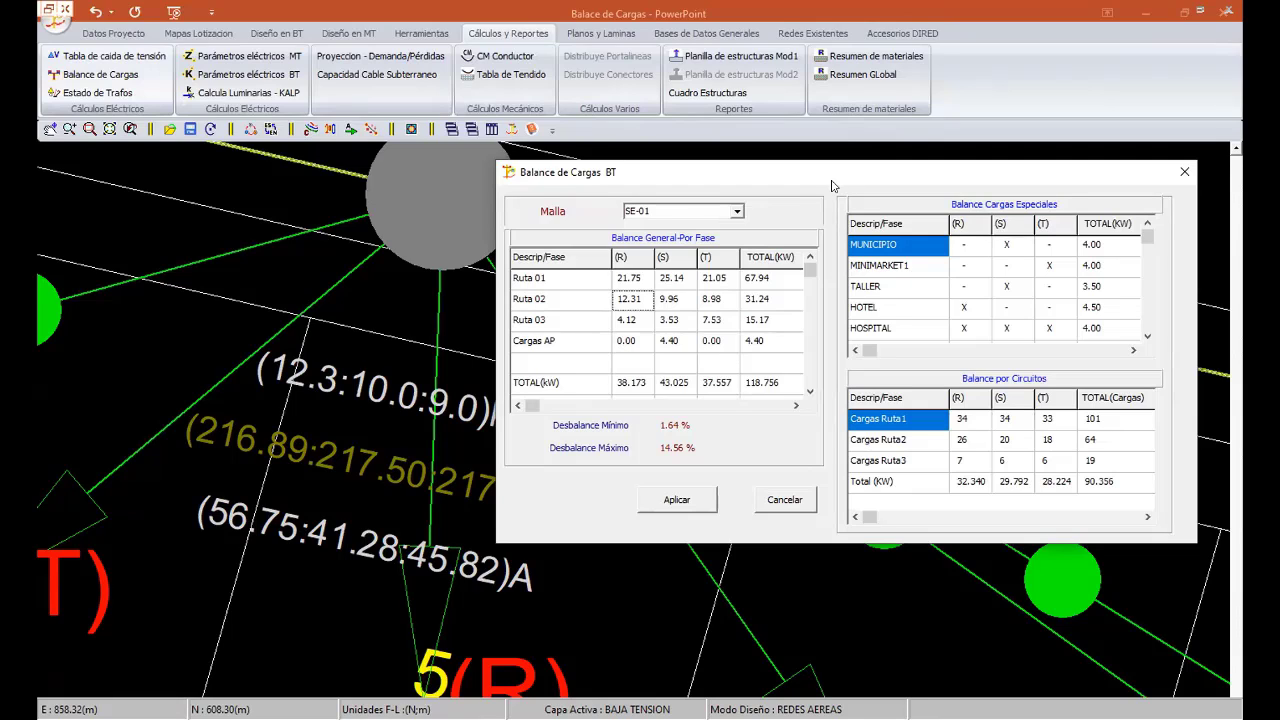
{"action": "left_click_drag", "start_coordinate": [832, 186], "coordinate": [834, 188]}
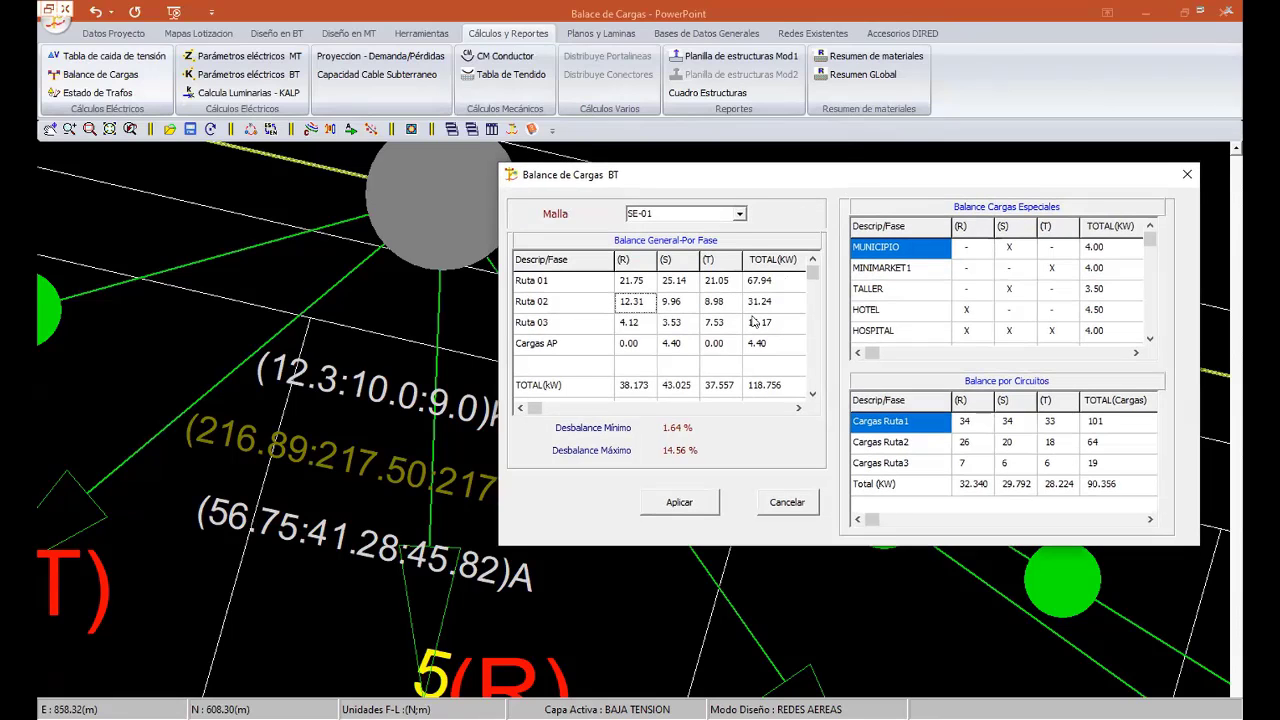
{"action": "double_click", "coordinate": [962, 440]}
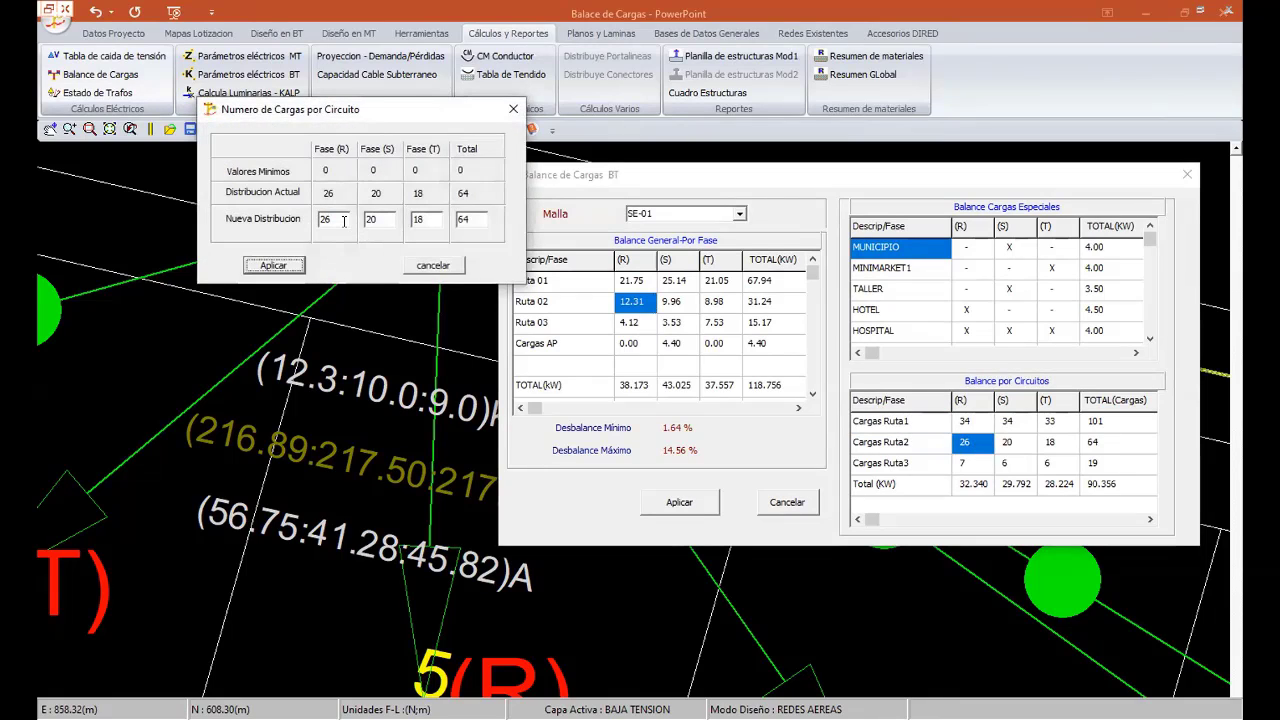
{"action": "key", "text": "Tab"}
{"action": "type", "text": "22"}
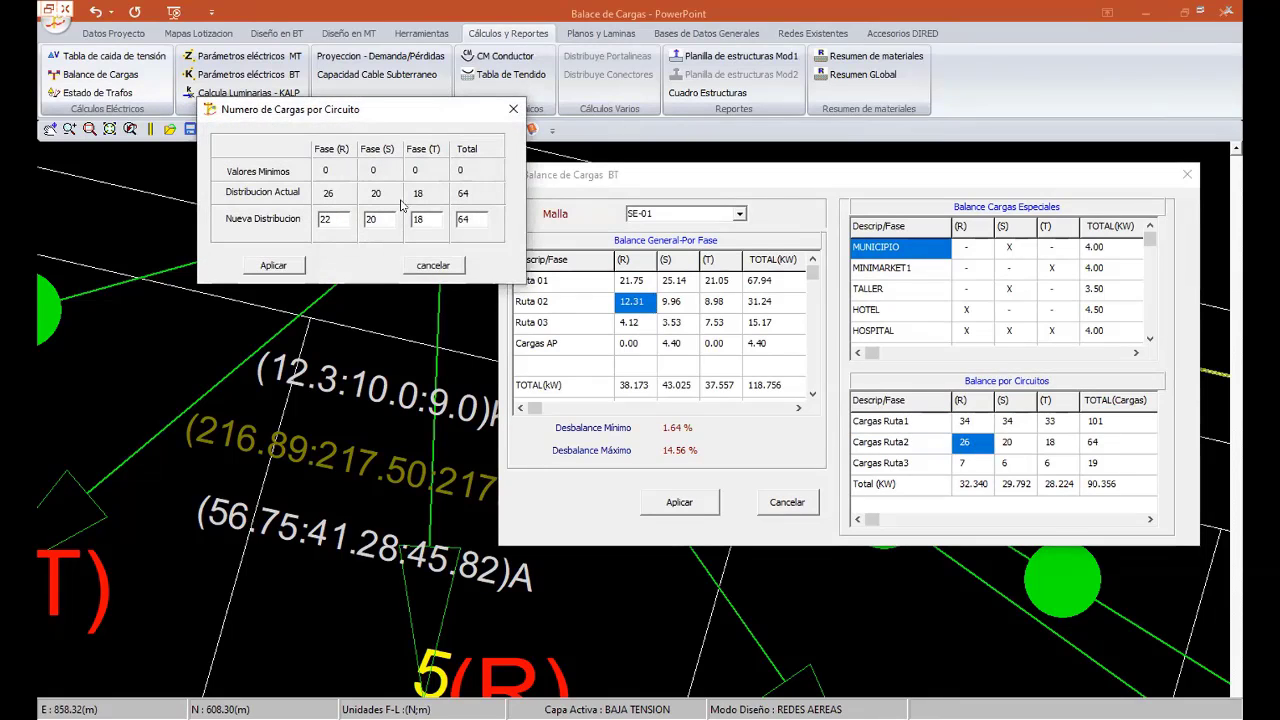
{"action": "double_click", "coordinate": [420, 218]}
{"action": "type", "text": "22"}
{"action": "left_click", "coordinate": [272, 266]}
{"action": "left_click", "coordinate": [677, 503]}
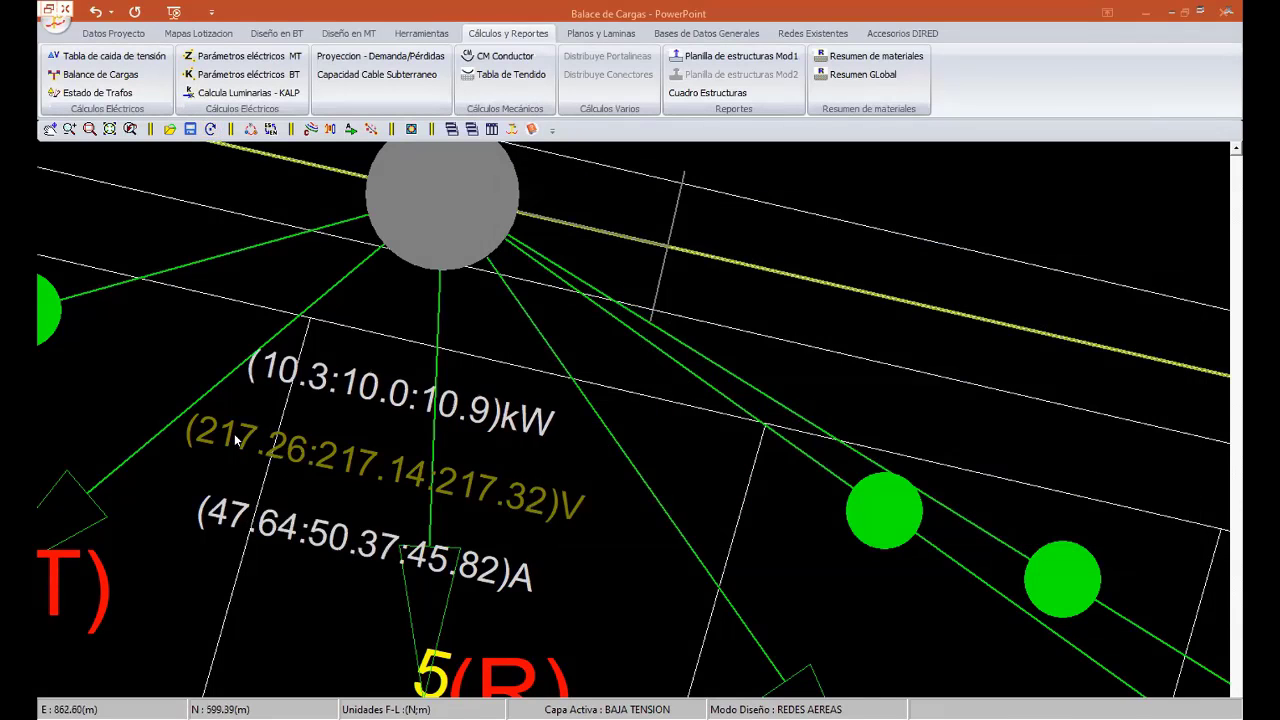
- Zoom out and pan to bring transformer SE-01 into view
{"action": "scroll", "coordinate": [535, 490], "scroll_direction": "down", "scroll_amount": 2}
{"action": "scroll", "coordinate": [600, 445], "scroll_direction": "down", "scroll_amount": 2}
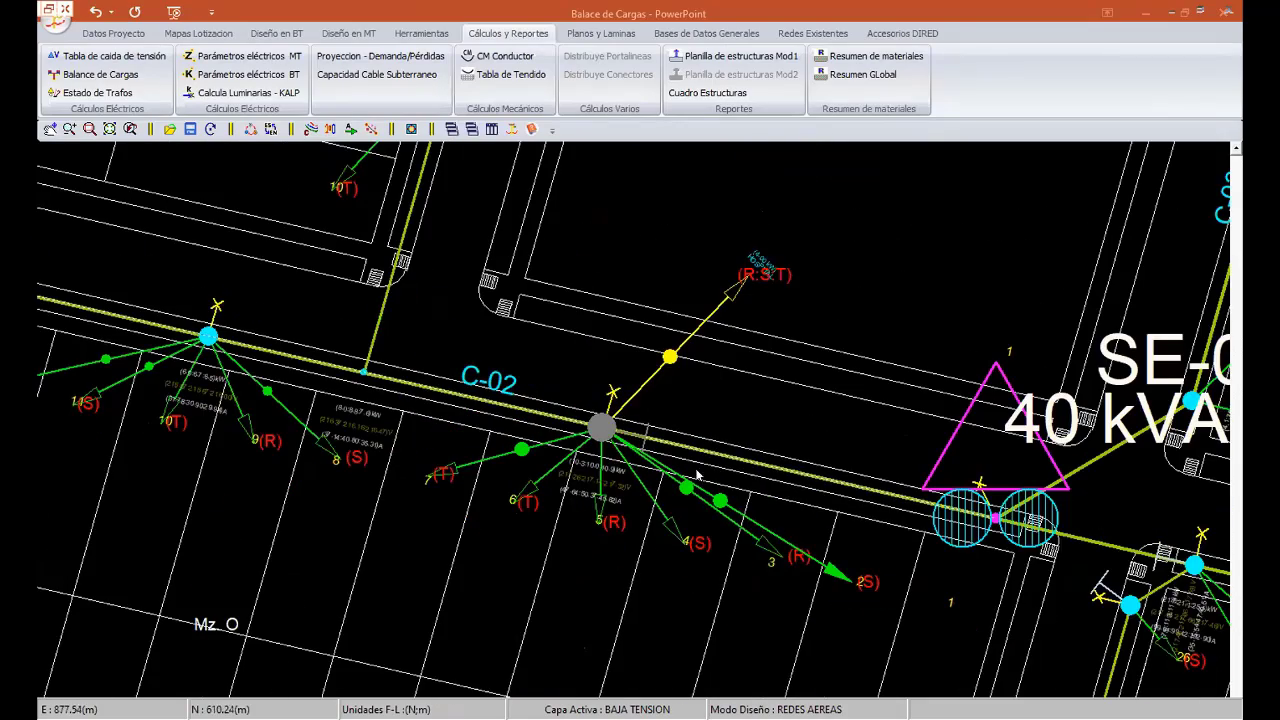
{"action": "middle_click_drag", "start_coordinate": [671, 592], "coordinate": [237, 411]}
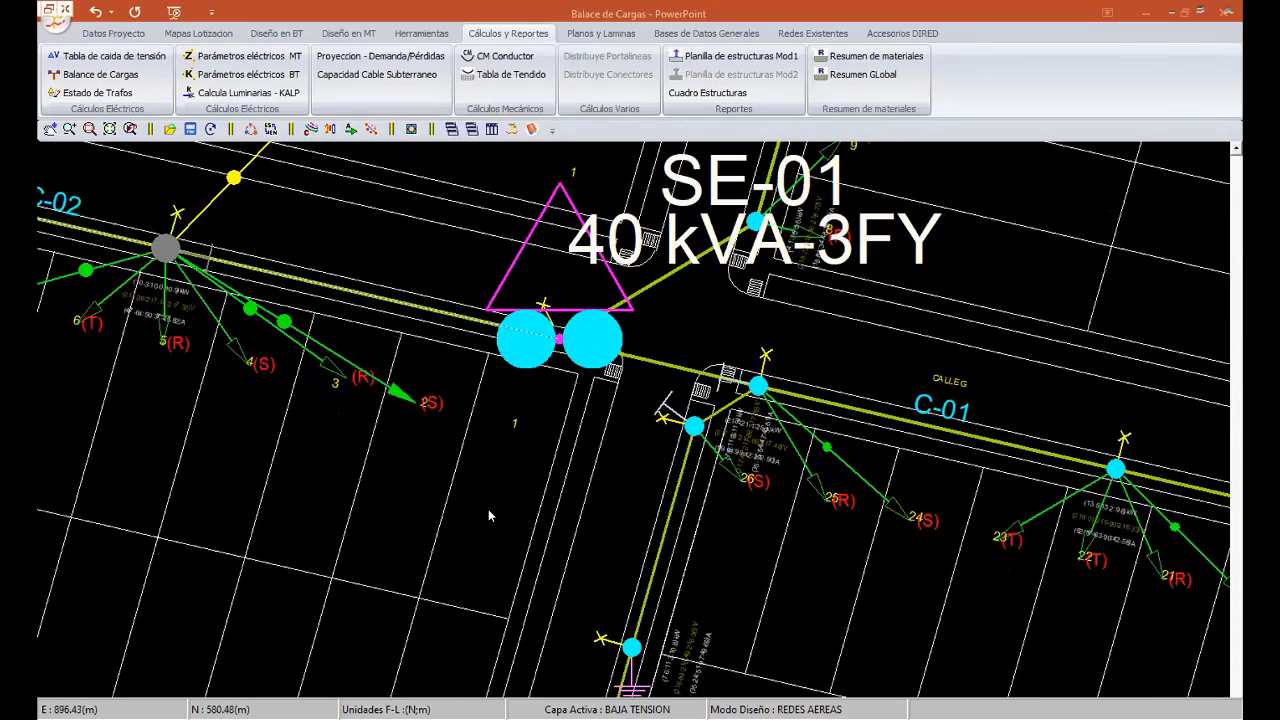
- Zoom out and pan to survey the blocks surrounding SE-01
{"action": "scroll", "coordinate": [513, 502], "scroll_direction": "down", "scroll_amount": 1}
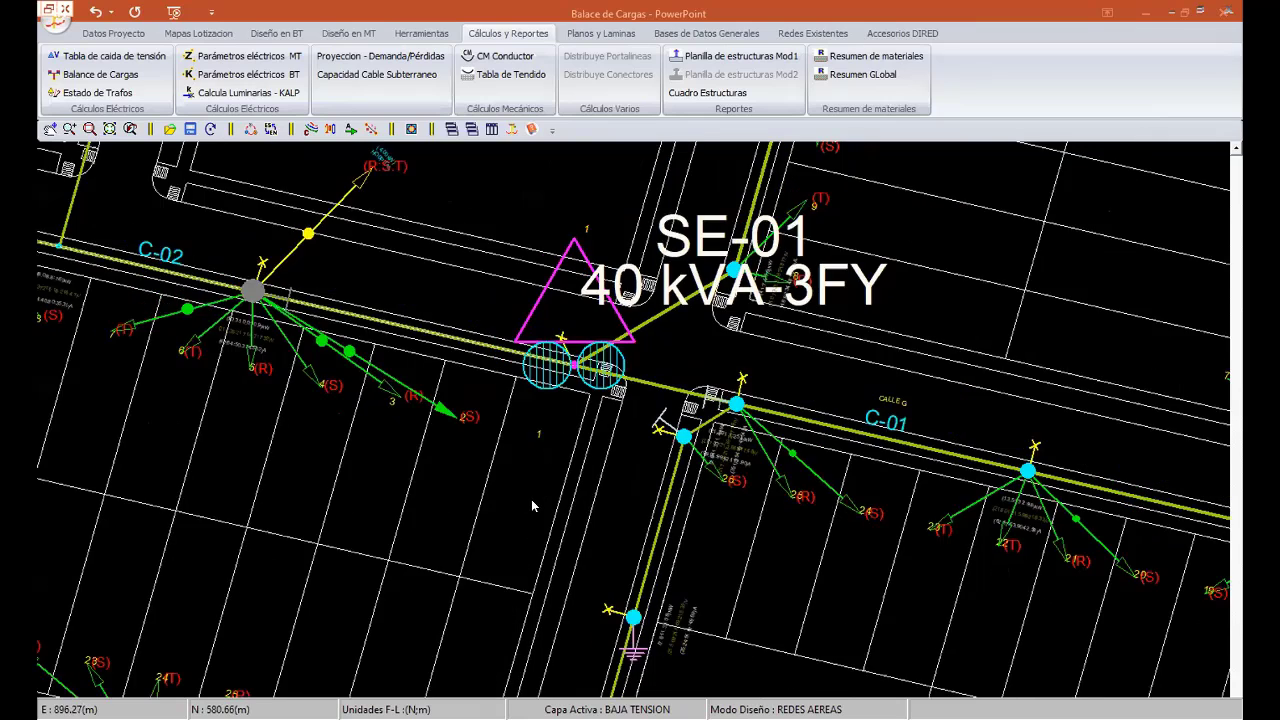
{"action": "scroll", "coordinate": [531, 499], "scroll_direction": "down", "scroll_amount": 1}
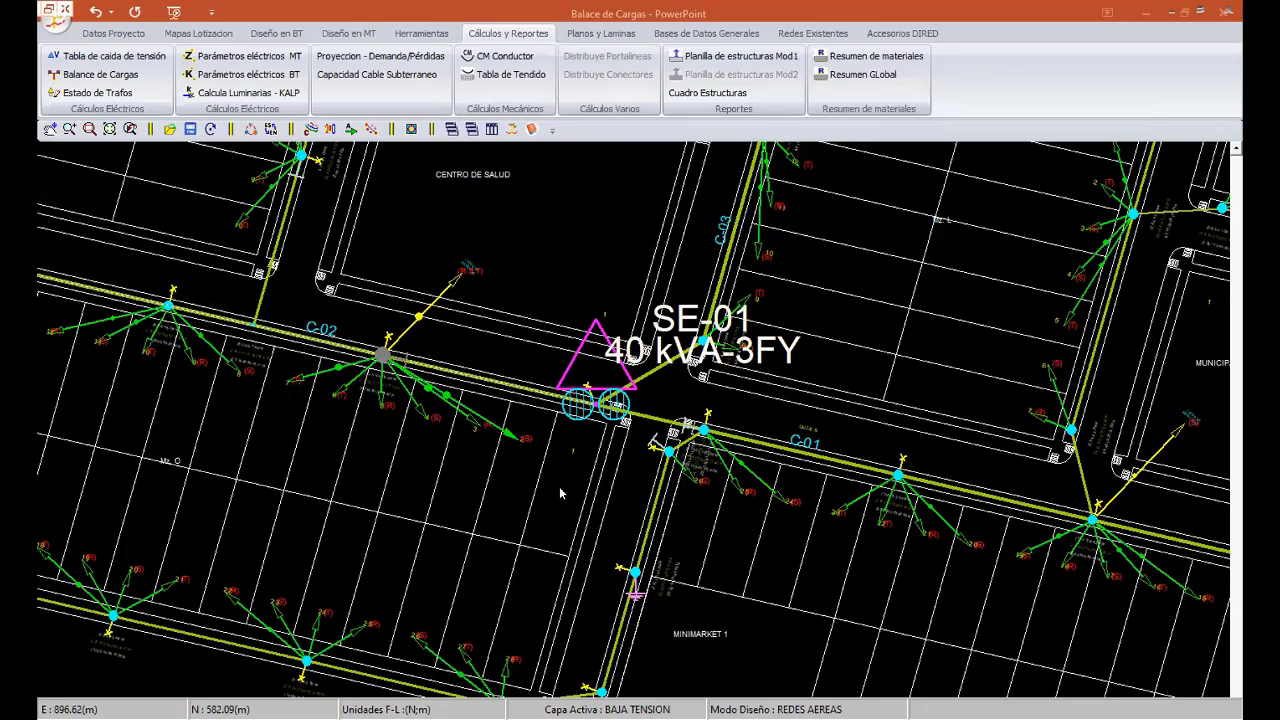
{"action": "scroll", "coordinate": [565, 490], "scroll_direction": "down", "scroll_amount": 2}
{"action": "mouse_move", "coordinate": [1084, 604]}
{"action": "middle_mouse_down"}
{"action": "mouse_move", "coordinate": [710, 462]}
{"action": "mouse_move", "coordinate": [755, 700]}
{"action": "middle_mouse_up"}
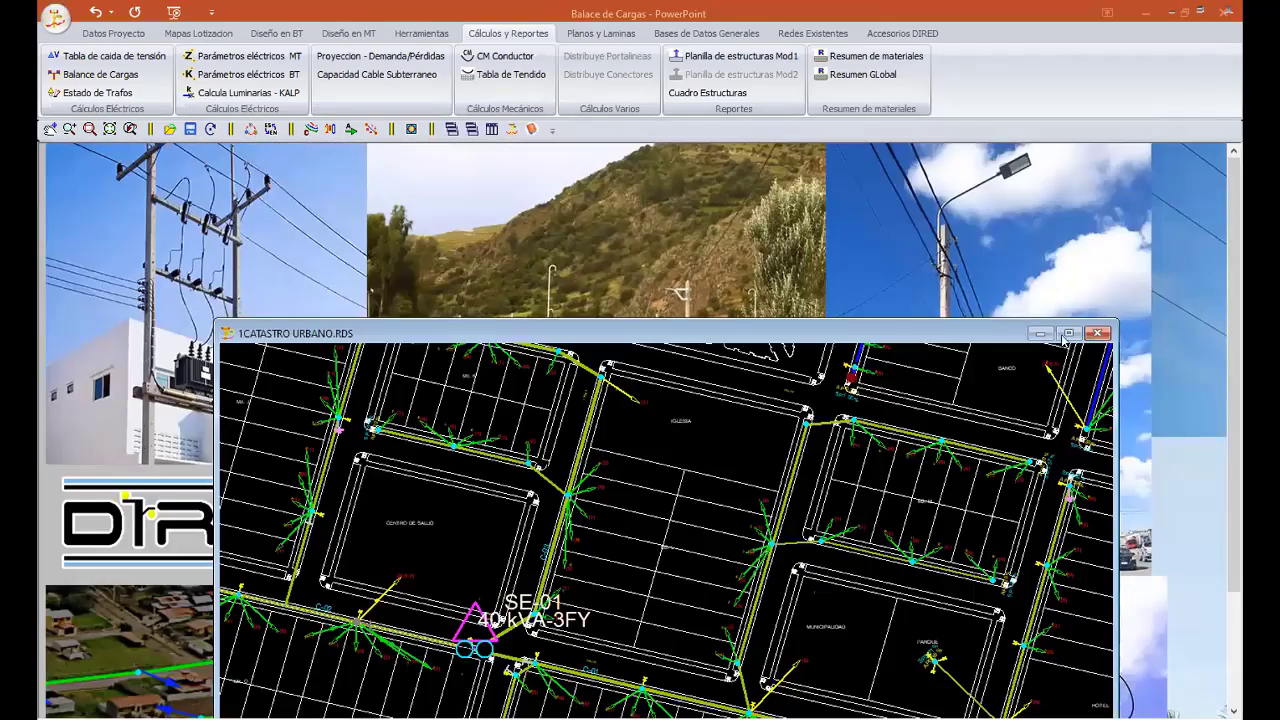
- Maximize the drawing window and open 2LOTIZACION URB 3F.RDS through Abrir
{"action": "left_click", "coordinate": [1068, 334]}
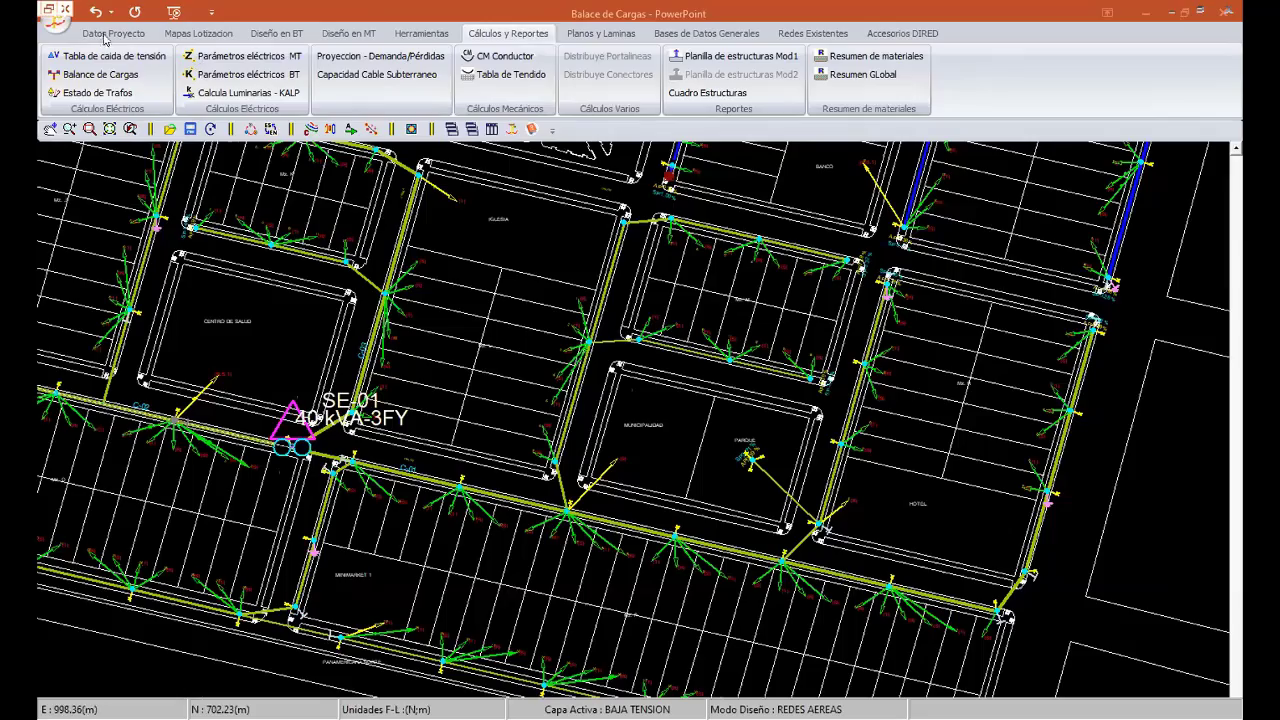
{"action": "left_click", "coordinate": [60, 22]}
{"action": "left_click", "coordinate": [95, 53]}
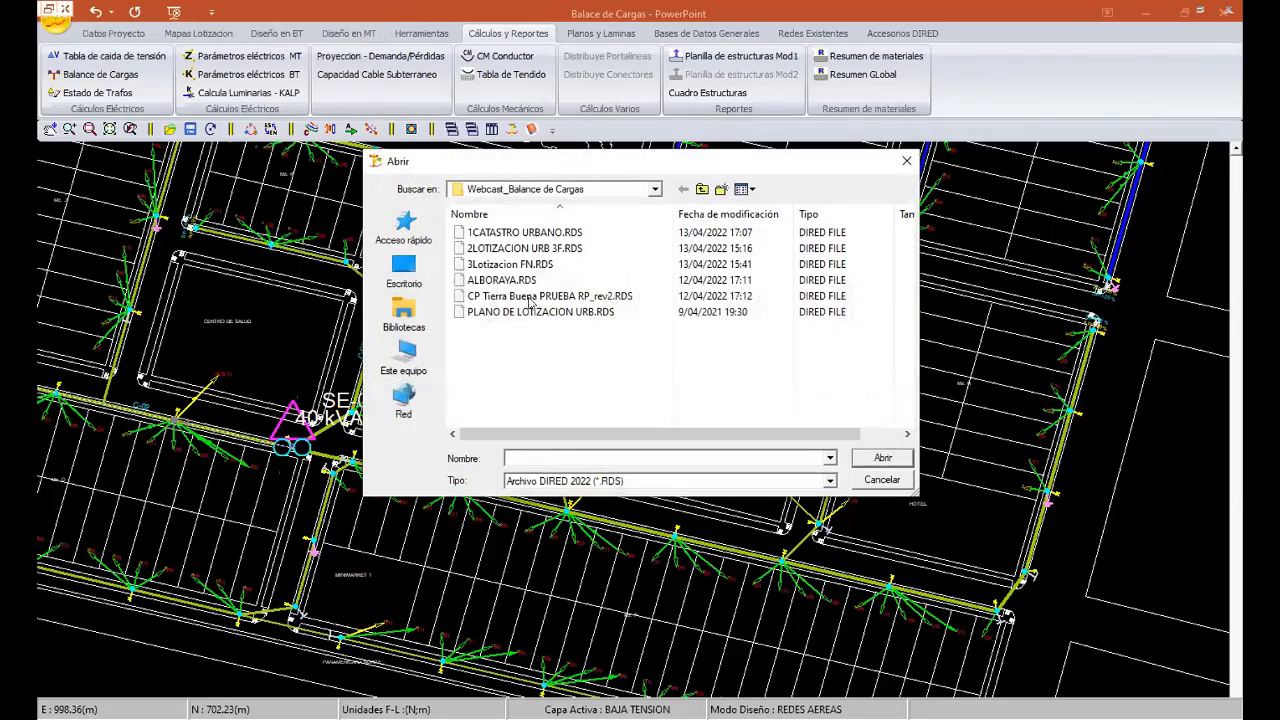
{"action": "left_click", "coordinate": [505, 248]}
{"action": "double_click", "coordinate": [505, 248]}
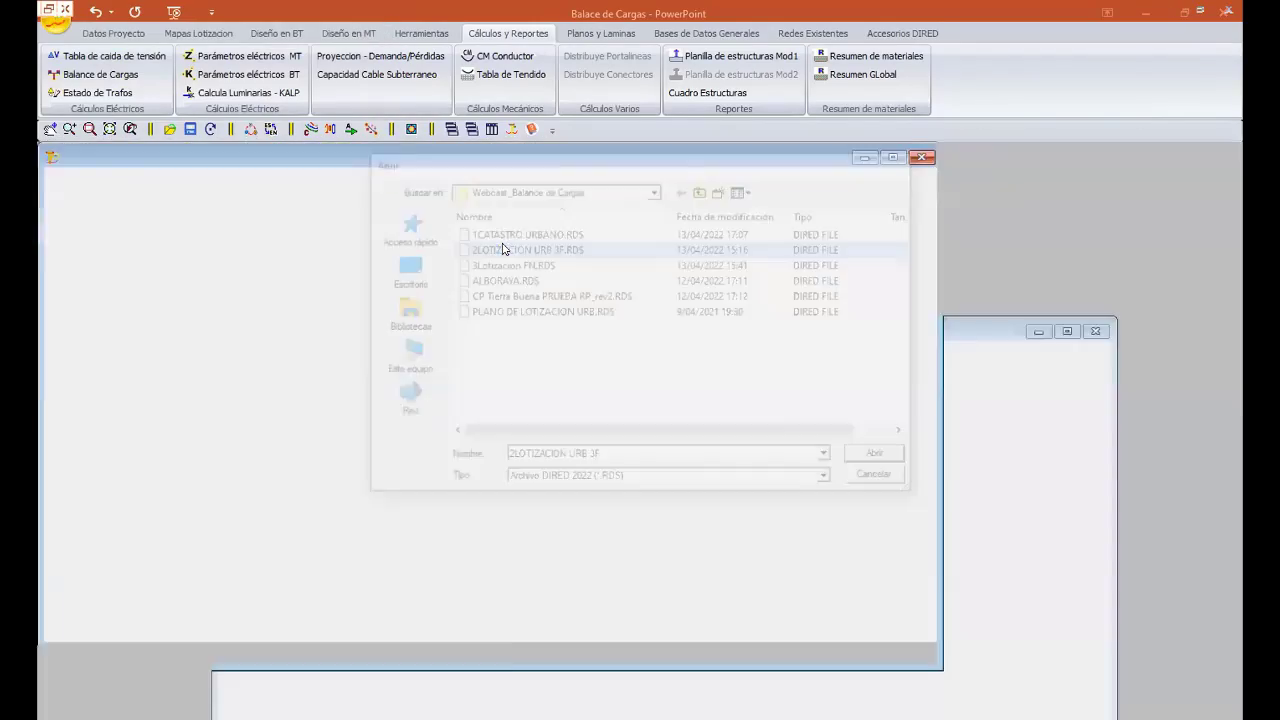
{"action": "scroll", "coordinate": [571, 374], "scroll_direction": "up", "scroll_amount": 2}
{"action": "scroll", "coordinate": [705, 449], "scroll_direction": "up", "scroll_amount": 3}
{"action": "scroll", "coordinate": [461, 242], "scroll_direction": "down", "scroll_amount": 2}
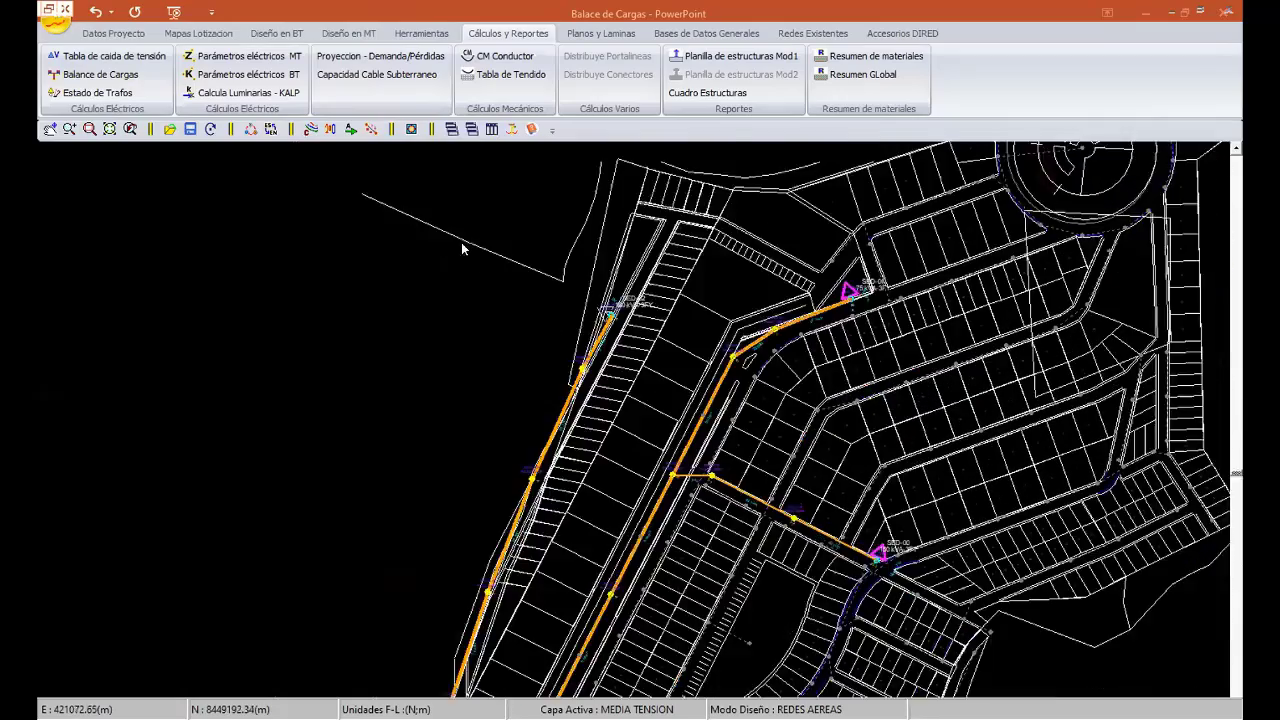
{"action": "scroll", "coordinate": [461, 242], "scroll_direction": "down", "scroll_amount": 3}
{"action": "left_click", "coordinate": [348, 33]}
{"action": "left_click", "coordinate": [289, 35]}
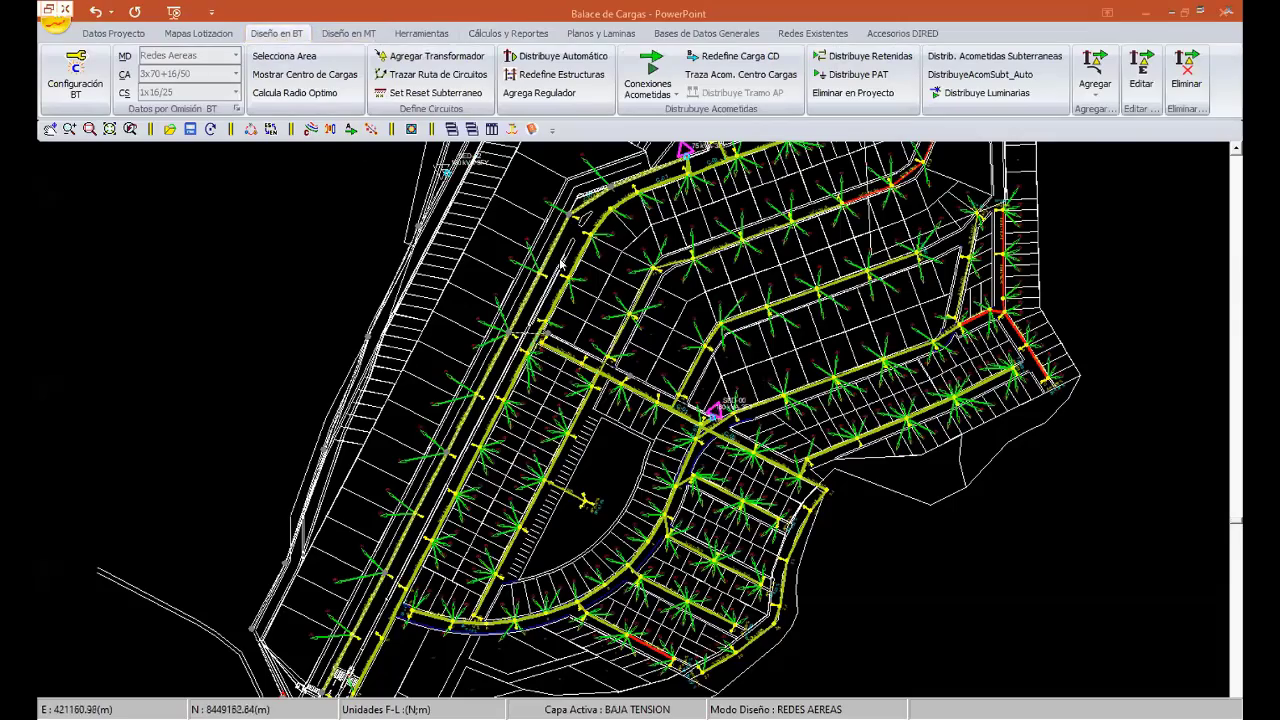
{"action": "left_click", "coordinate": [346, 35]}
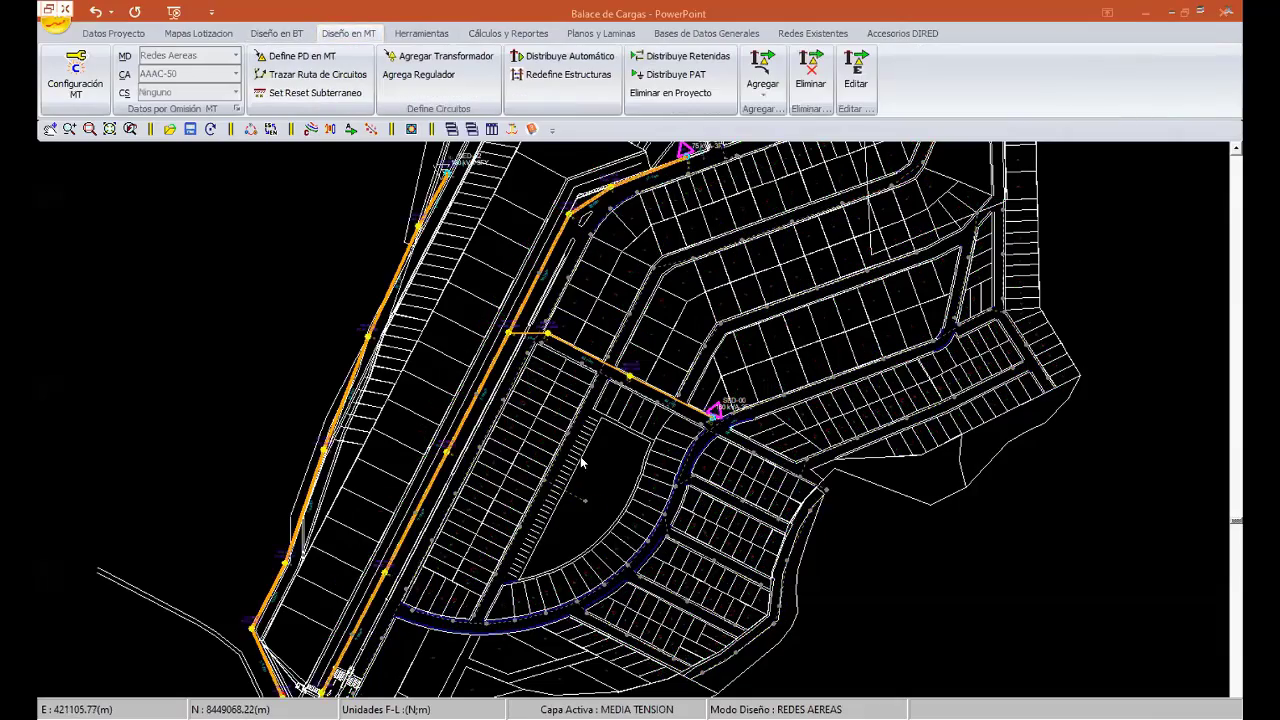
{"action": "scroll", "coordinate": [583, 462], "scroll_direction": "down", "scroll_amount": 2}
{"action": "scroll", "coordinate": [645, 358], "scroll_direction": "up", "scroll_amount": 2}
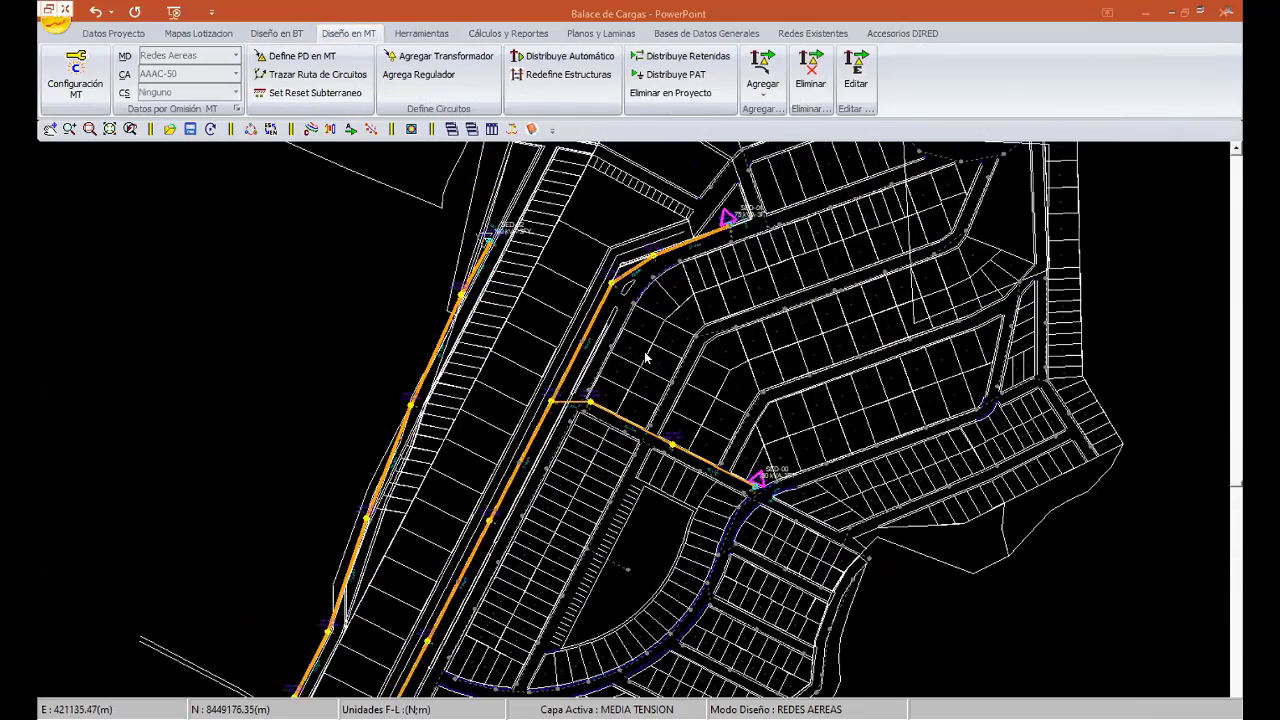
{"action": "scroll", "coordinate": [645, 358], "scroll_direction": "up", "scroll_amount": 1}
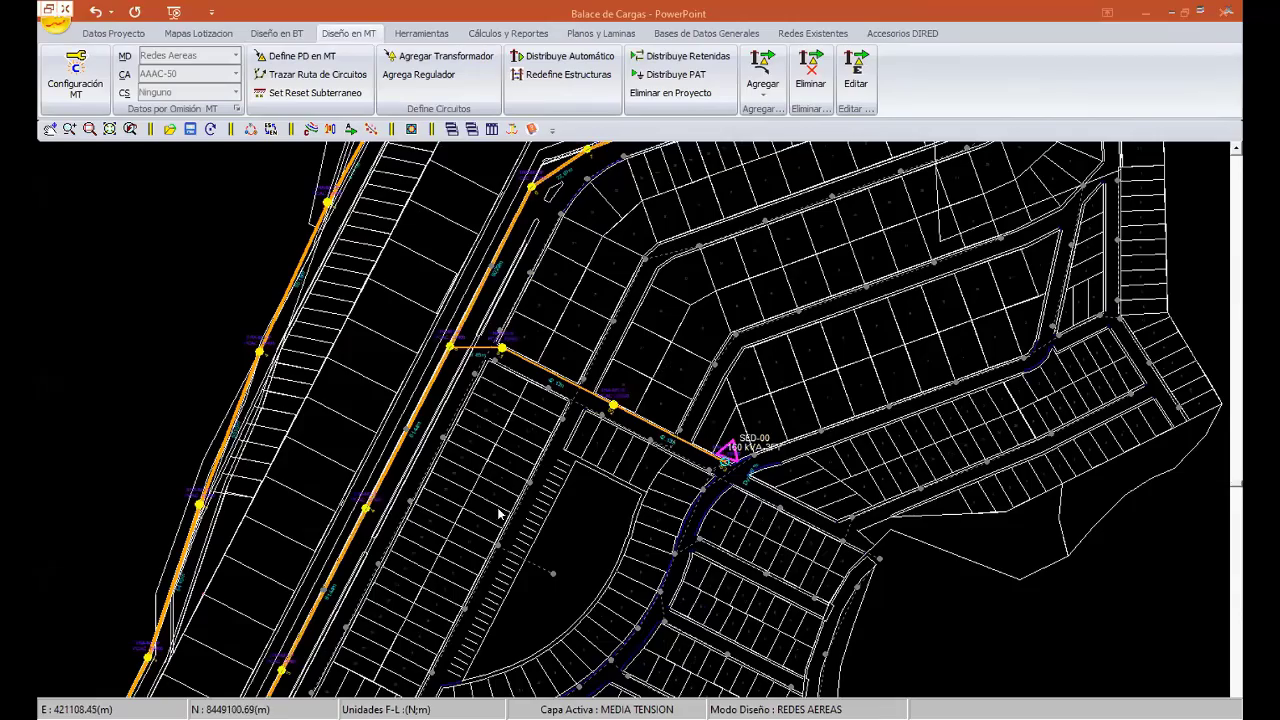
{"action": "middle_click_drag", "start_coordinate": [251, 595], "coordinate": [389, 383]}
{"action": "scroll", "coordinate": [631, 514], "scroll_direction": "up", "scroll_amount": 2}
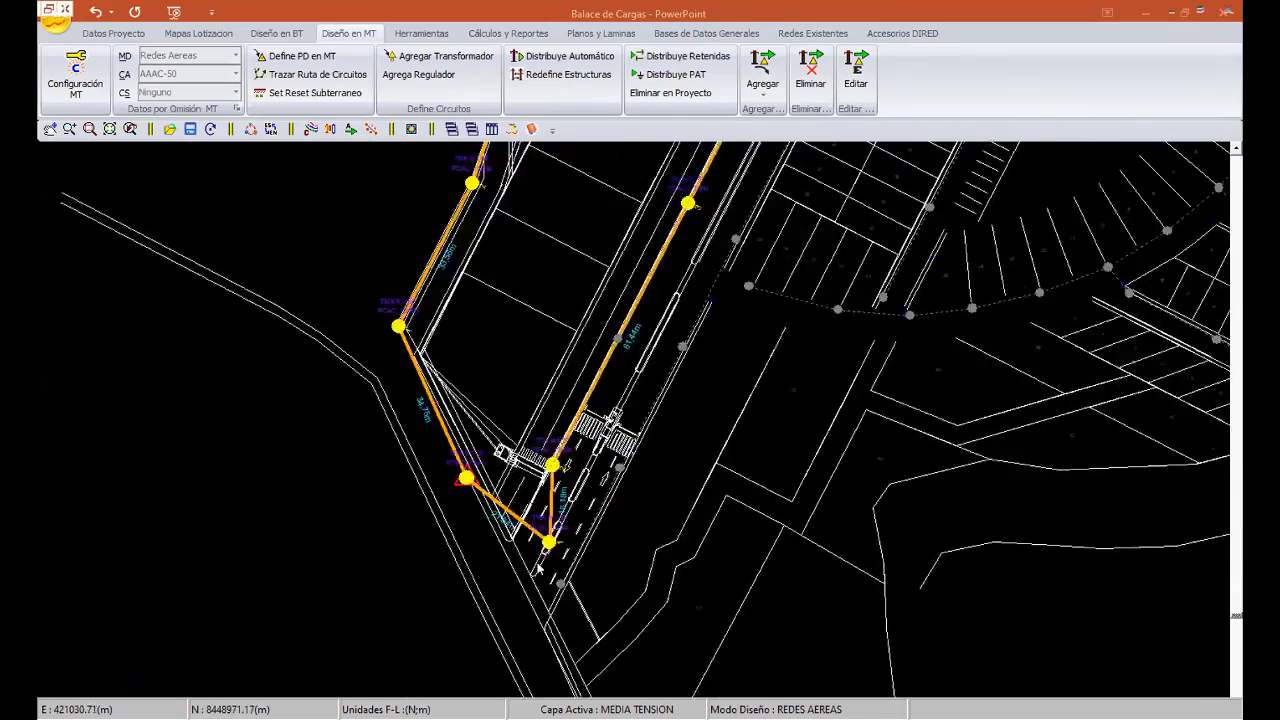
{"action": "scroll", "coordinate": [740, 620], "scroll_direction": "up", "scroll_amount": 2}
{"action": "scroll", "coordinate": [525, 546], "scroll_direction": "up", "scroll_amount": 1}
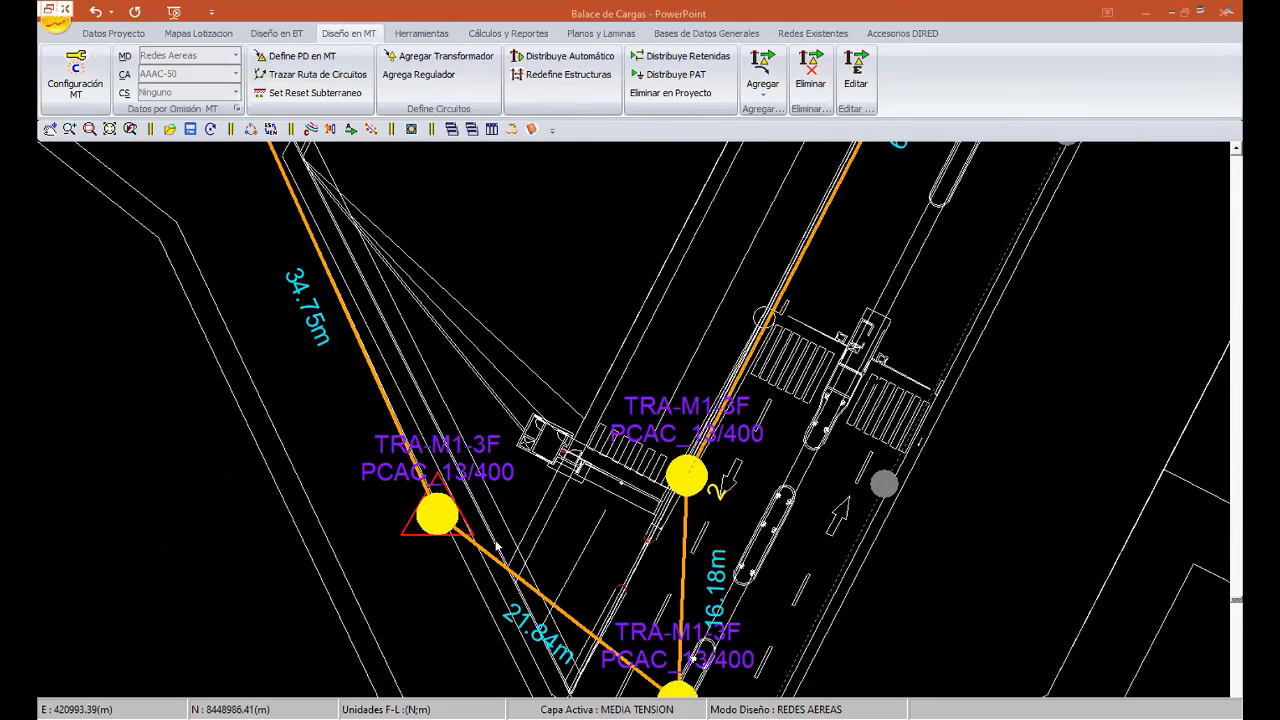
{"action": "scroll", "coordinate": [503, 536], "scroll_direction": "down", "scroll_amount": 1}
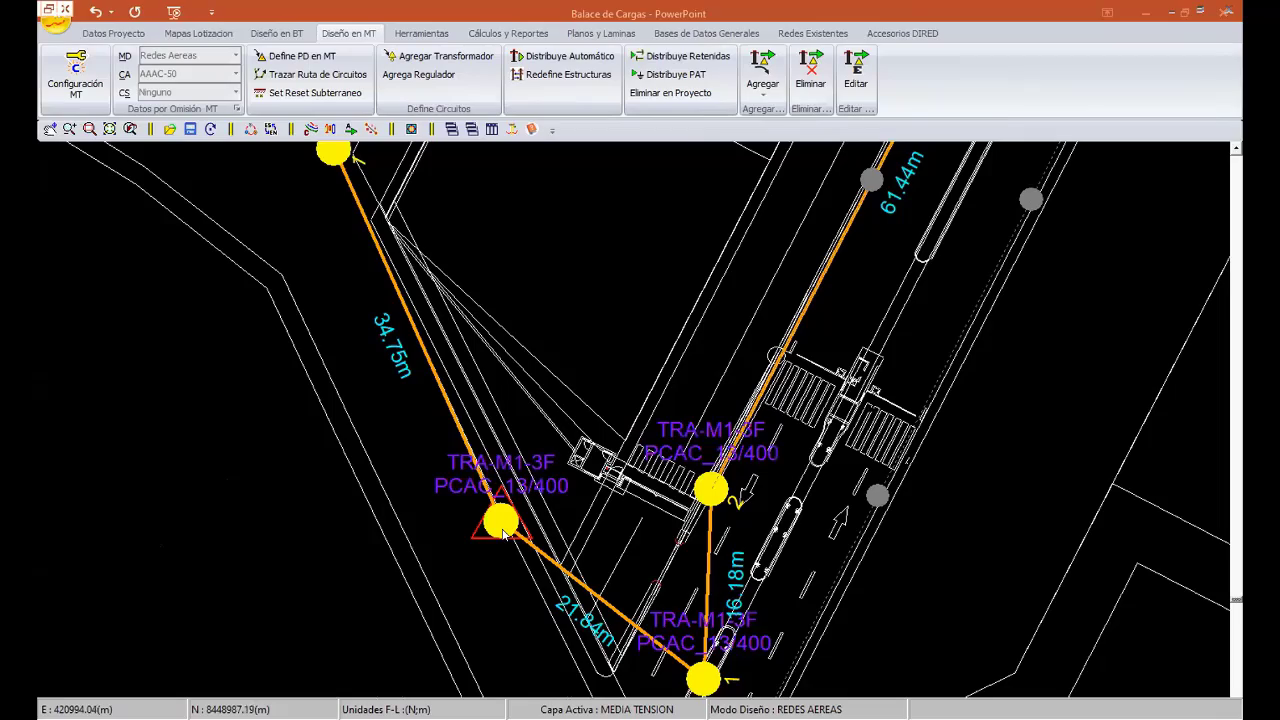
{"action": "middle_click_drag", "start_coordinate": [949, 320], "coordinate": [649, 570]}
{"action": "scroll", "coordinate": [600, 545], "scroll_direction": "down", "scroll_amount": 2}
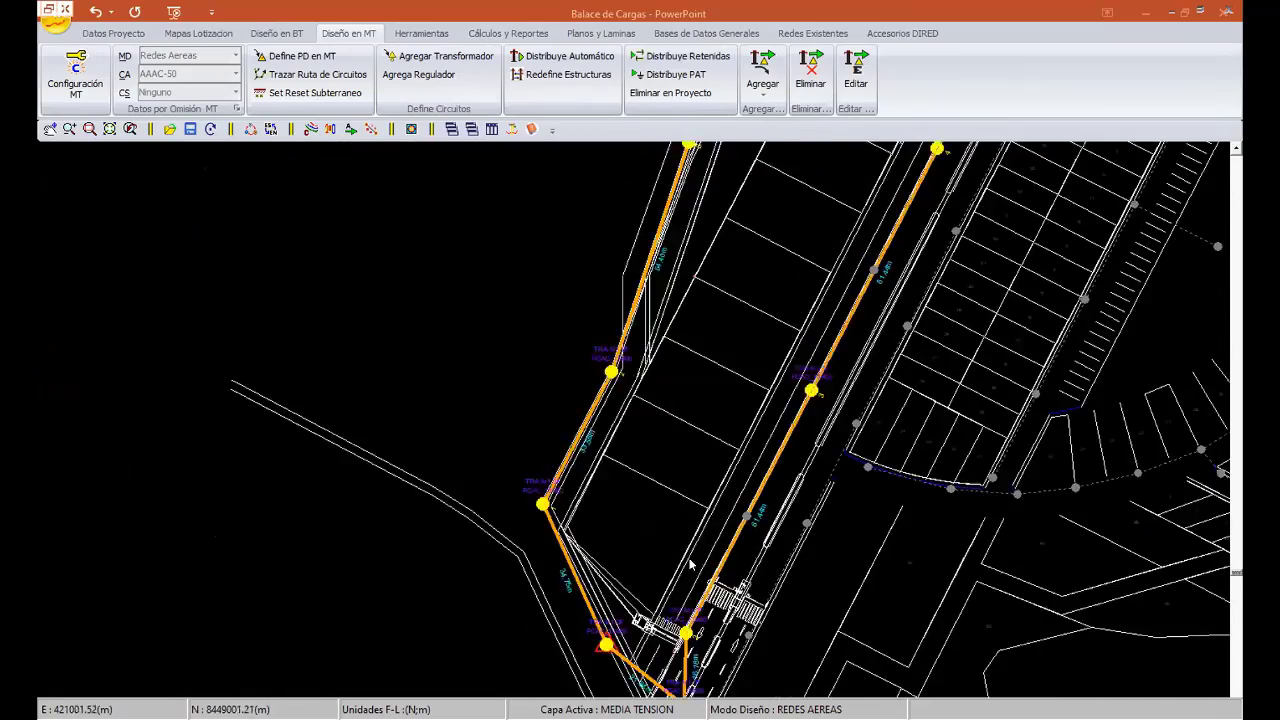
{"action": "scroll", "coordinate": [594, 538], "scroll_direction": "down", "scroll_amount": 1}
{"action": "middle_click_drag", "start_coordinate": [594, 538], "coordinate": [250, 480]}
{"action": "scroll", "coordinate": [820, 520], "scroll_direction": "up", "scroll_amount": 1}
{"action": "scroll", "coordinate": [860, 525], "scroll_direction": "up", "scroll_amount": 2}
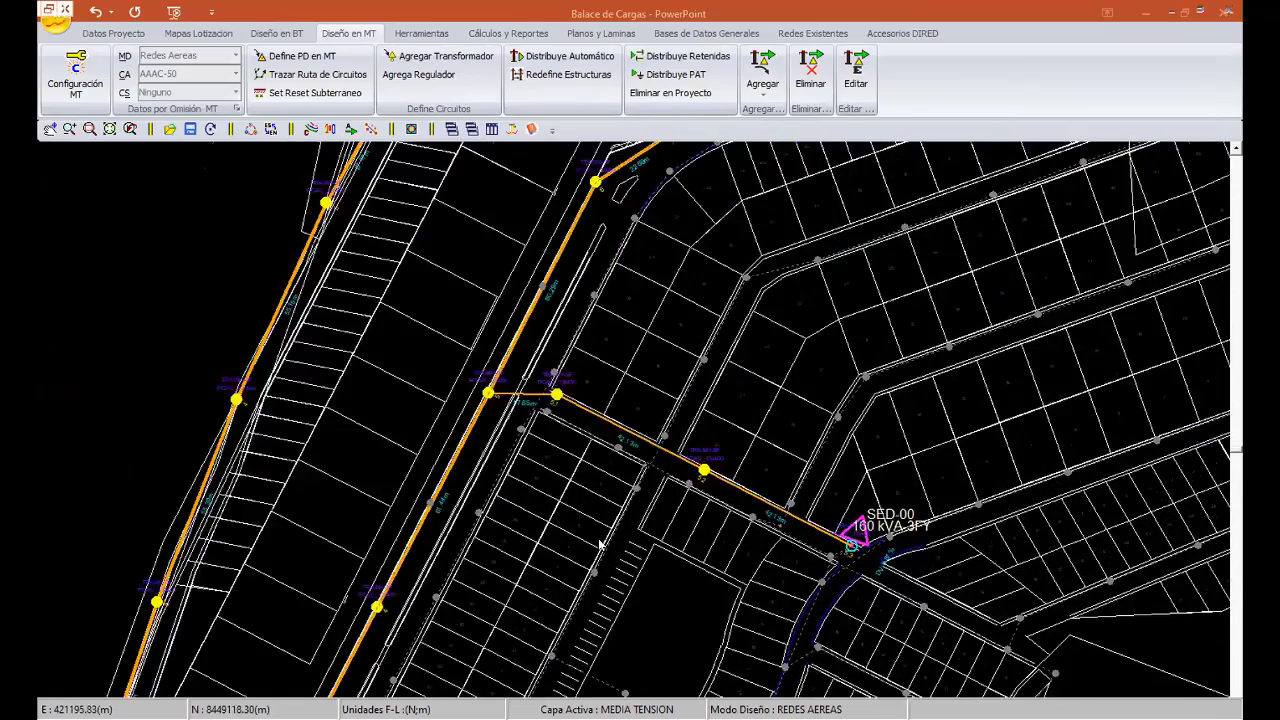
{"action": "middle_click_drag", "start_coordinate": [760, 500], "coordinate": [294, 497]}
{"action": "scroll", "coordinate": [450, 470], "scroll_direction": "up", "scroll_amount": 1}
{"action": "scroll", "coordinate": [540, 500], "scroll_direction": "up", "scroll_amount": 1}
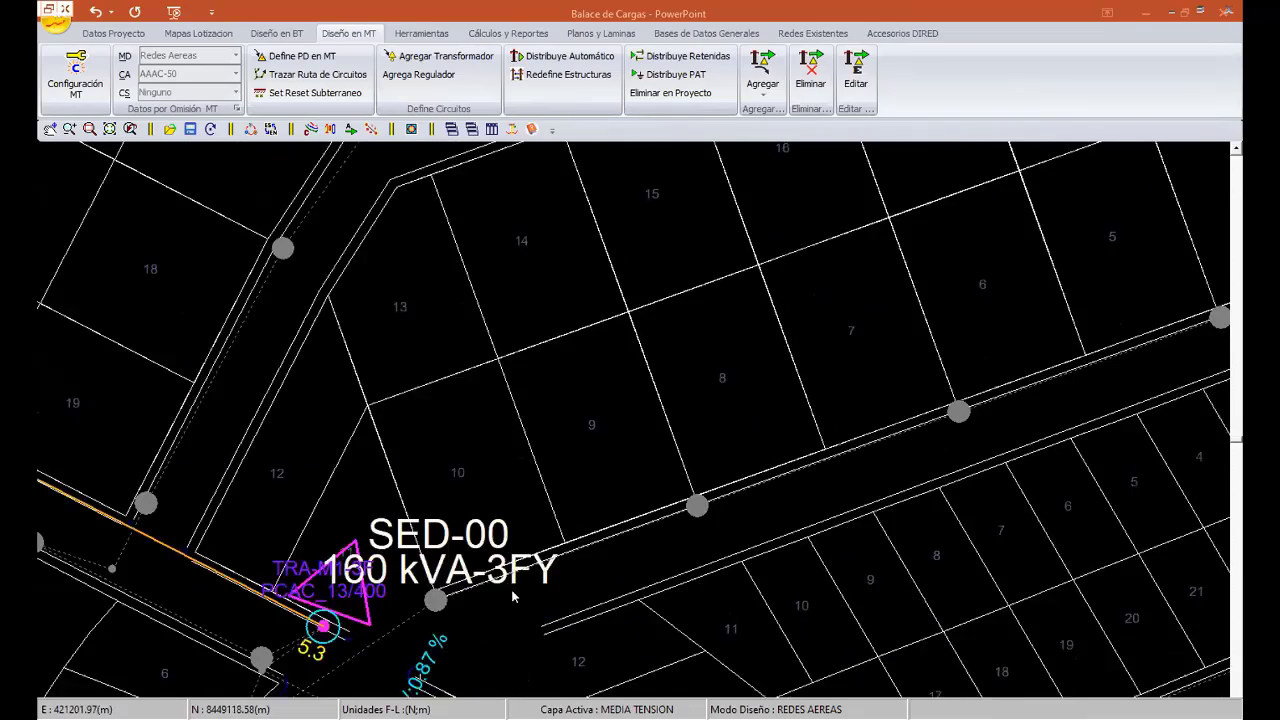
{"action": "scroll", "coordinate": [700, 430], "scroll_direction": "up", "scroll_amount": 1}
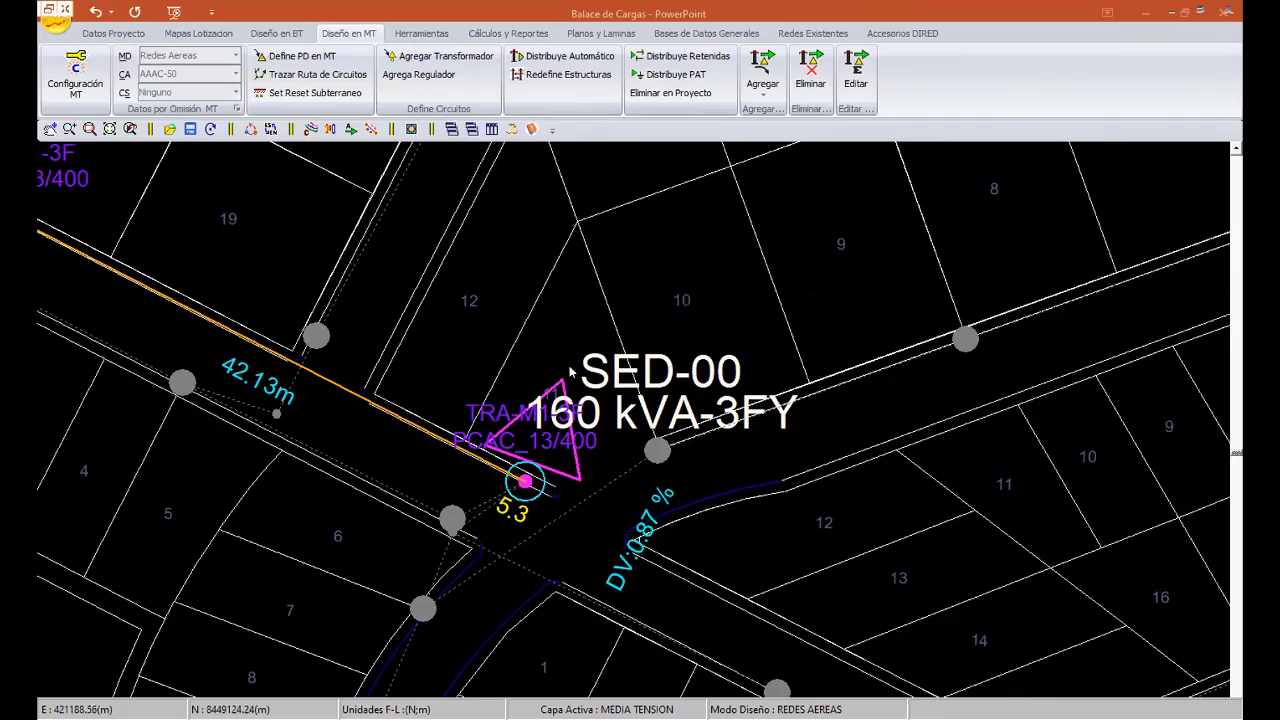
{"action": "scroll", "coordinate": [647, 570], "scroll_direction": "down", "scroll_amount": 1}
{"action": "scroll", "coordinate": [647, 570], "scroll_direction": "down", "scroll_amount": 1}
{"action": "scroll", "coordinate": [702, 251], "scroll_direction": "down", "scroll_amount": 1}
{"action": "scroll", "coordinate": [702, 251], "scroll_direction": "down", "scroll_amount": 1}
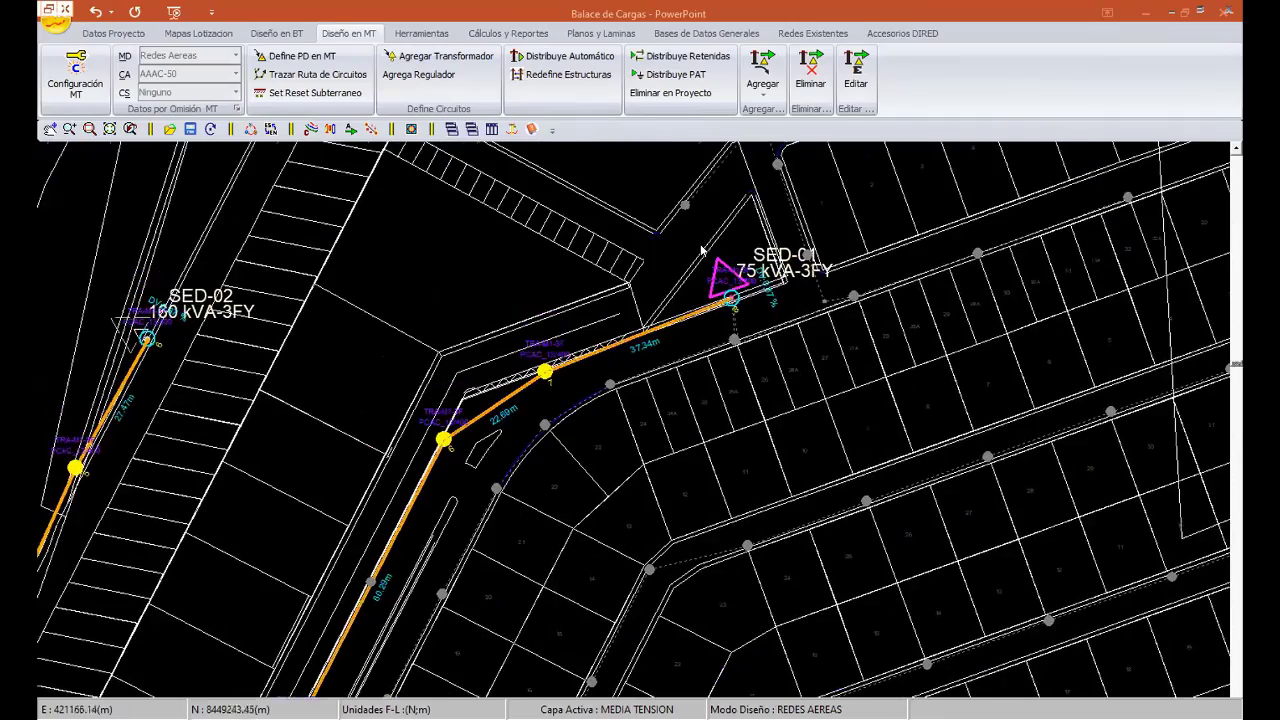
{"action": "scroll", "coordinate": [702, 250], "scroll_direction": "up", "scroll_amount": 1}
{"action": "scroll", "coordinate": [702, 250], "scroll_direction": "up", "scroll_amount": 1}
{"action": "middle_click_drag", "start_coordinate": [283, 309], "coordinate": [611, 540]}
{"action": "scroll", "coordinate": [858, 595], "scroll_direction": "up", "scroll_amount": 1}
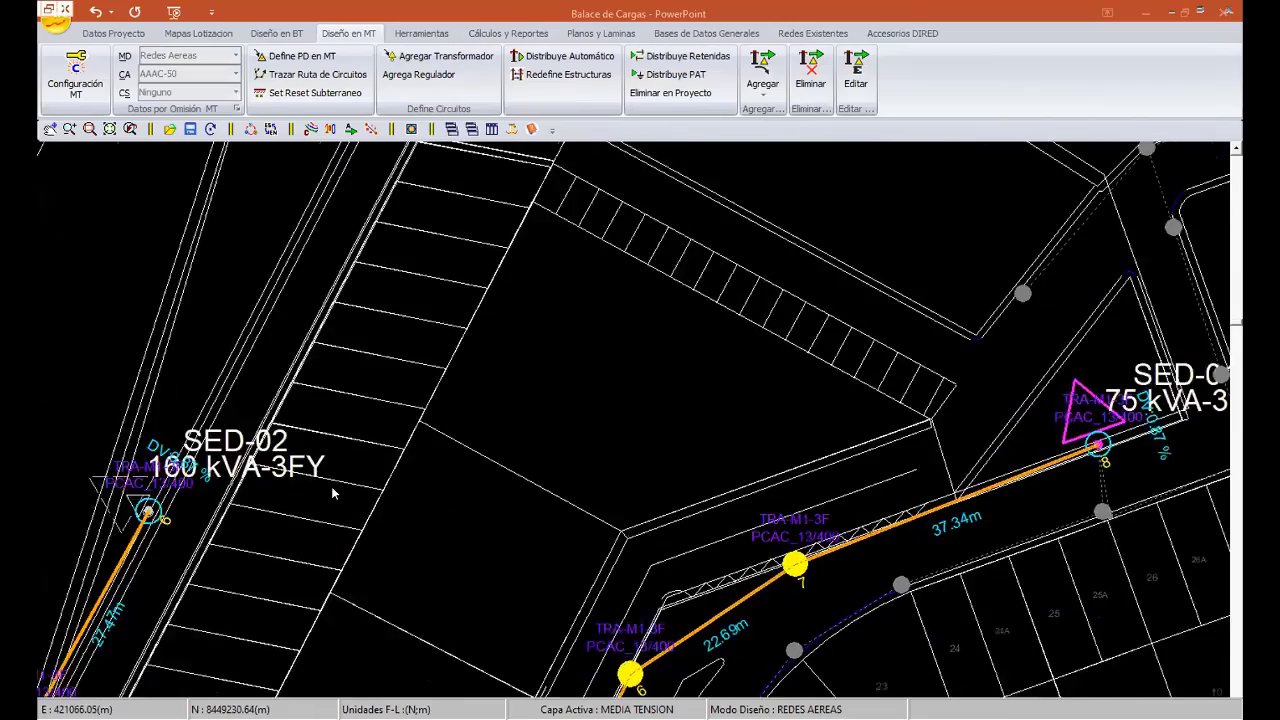
{"action": "scroll", "coordinate": [1146, 420], "scroll_direction": "up", "scroll_amount": 1}
{"action": "mouse_move", "coordinate": [1076, 435]}
{"action": "middle_mouse_down"}
{"action": "mouse_move", "coordinate": [980, 410]}
{"action": "mouse_move", "coordinate": [762, 481]}
{"action": "middle_mouse_up"}
{"action": "scroll", "coordinate": [762, 481], "scroll_direction": "down", "scroll_amount": 1}
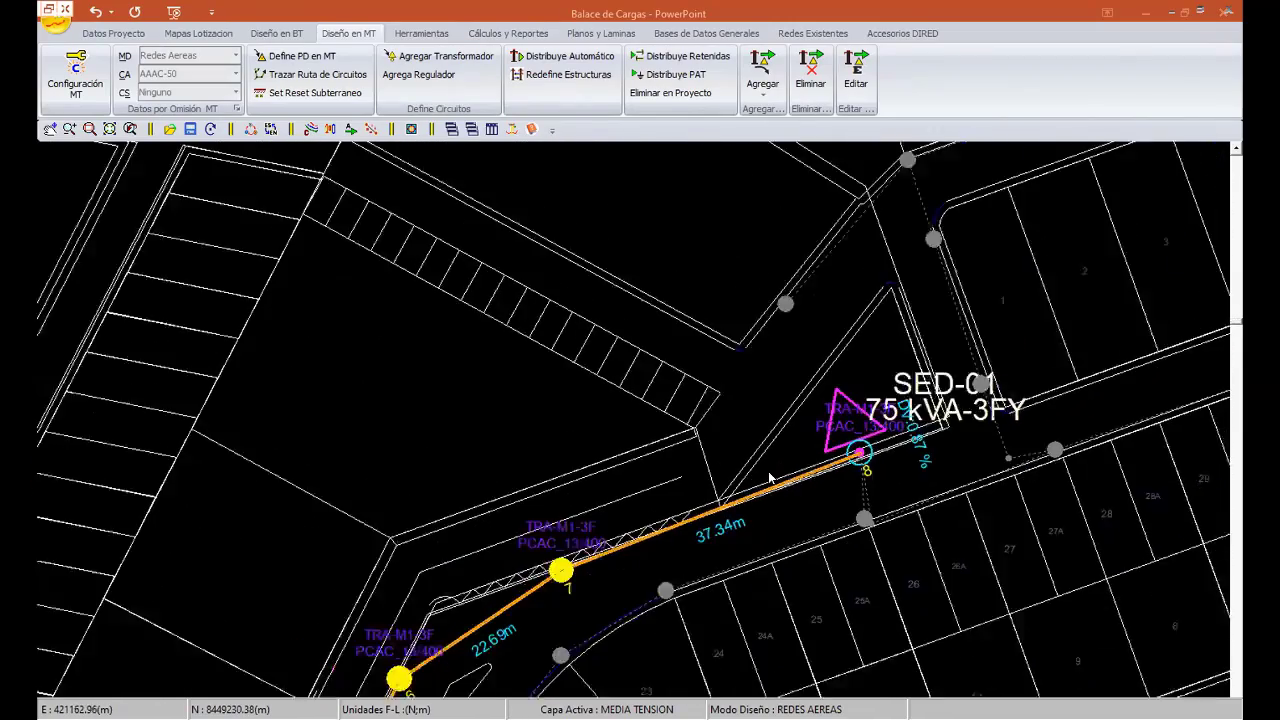
{"action": "scroll", "coordinate": [786, 246], "scroll_direction": "down", "scroll_amount": 1}
{"action": "middle_click_drag", "start_coordinate": [293, 695], "coordinate": [456, 360]}
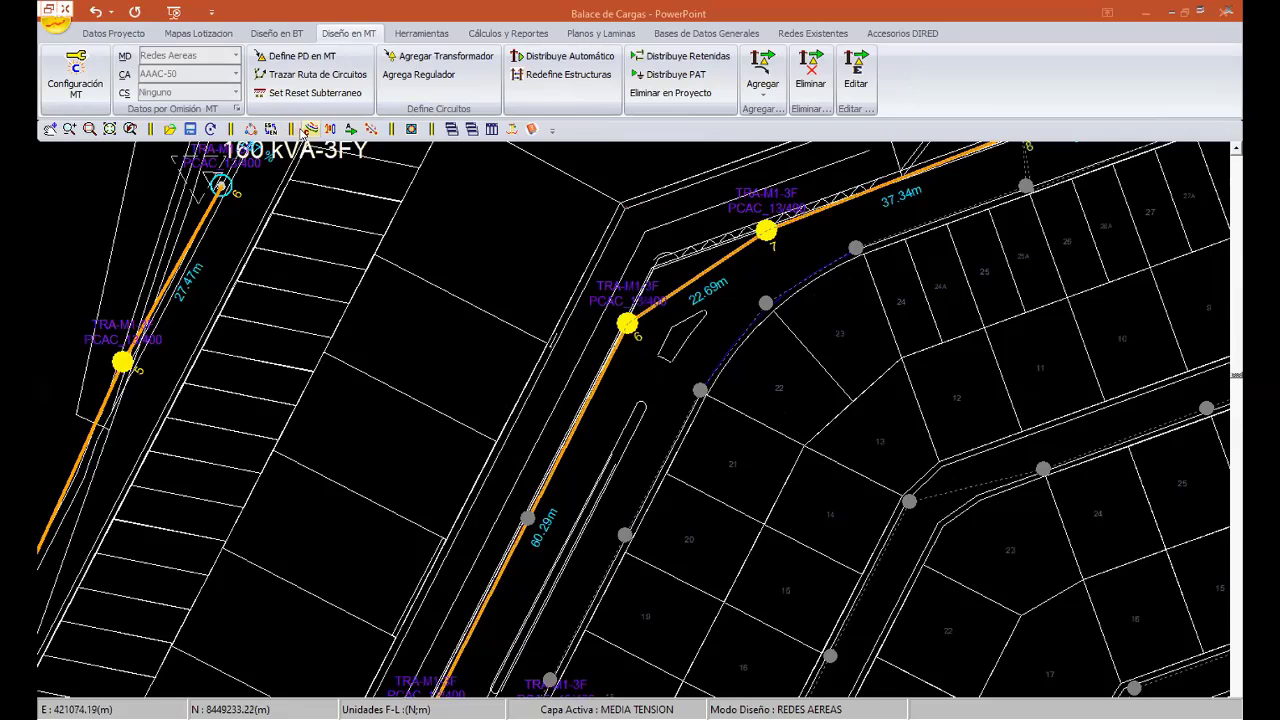
- Enable Nombres de Conductores in Configuración MT and apply it
{"action": "left_click", "coordinate": [310, 129]}
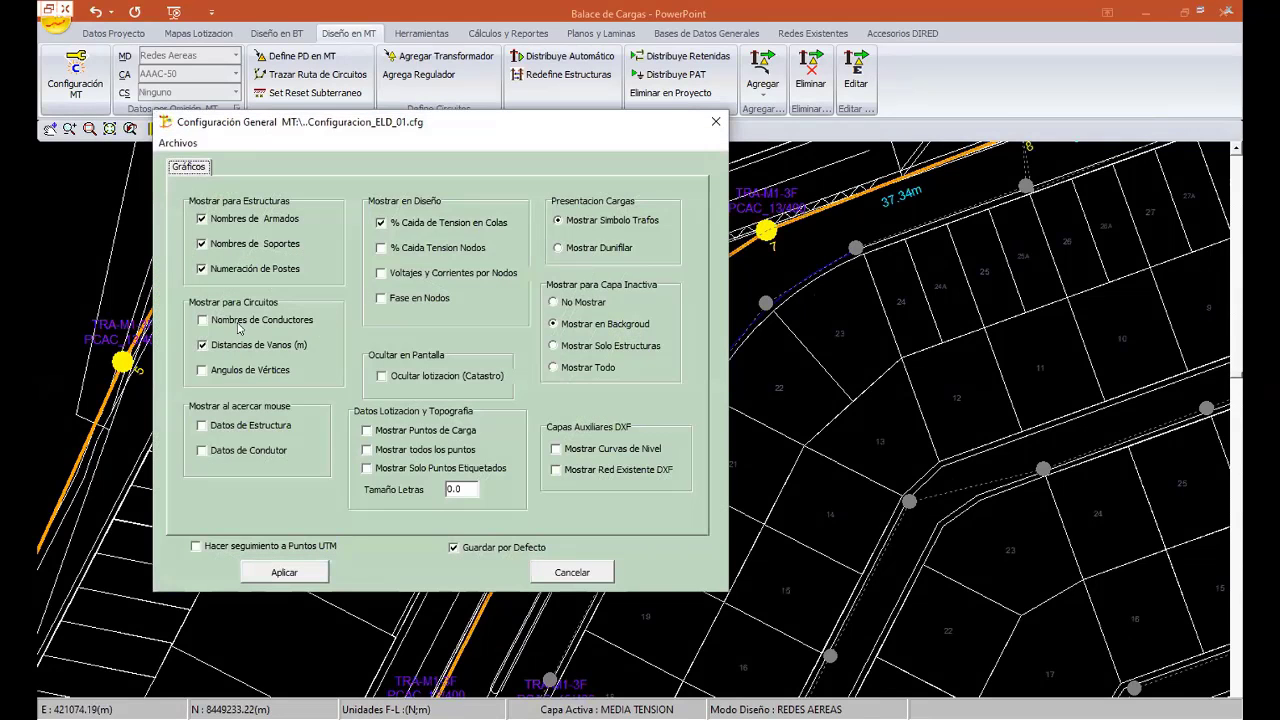
{"action": "left_click", "coordinate": [238, 322]}
{"action": "left_click", "coordinate": [284, 572]}
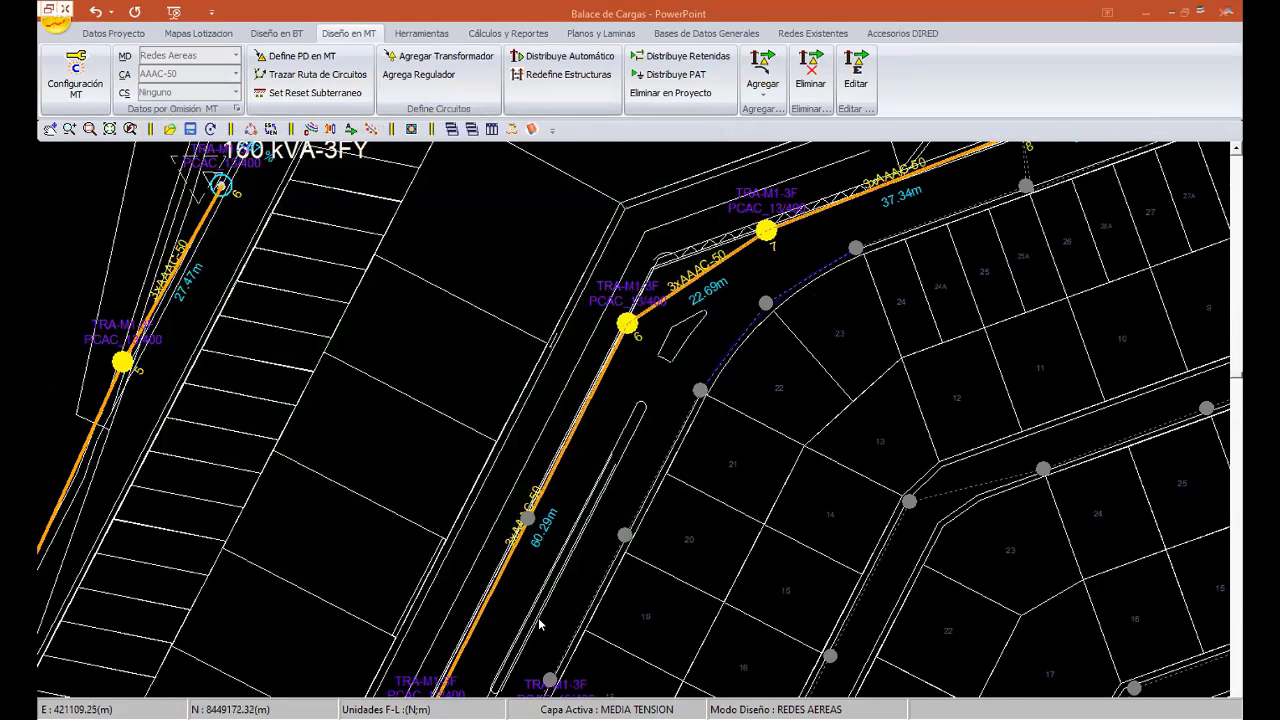
- Follow the feeder past nodes 5 and 5.1 to frame SED-01 and SED-02 together
{"action": "scroll", "coordinate": [536, 616], "scroll_direction": "up", "scroll_amount": 1}
{"action": "scroll", "coordinate": [534, 611], "scroll_direction": "up", "scroll_amount": 1}
{"action": "scroll", "coordinate": [418, 565], "scroll_direction": "down", "scroll_amount": 2}
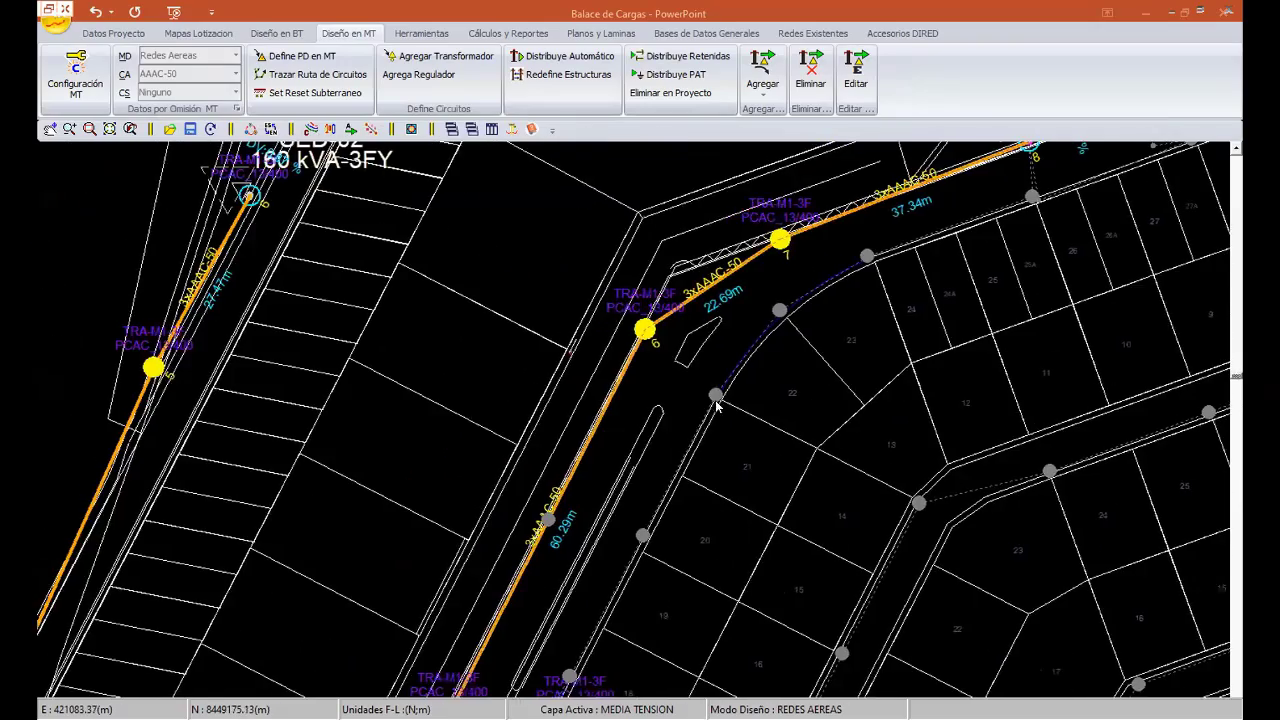
{"action": "scroll", "coordinate": [714, 394], "scroll_direction": "up", "scroll_amount": 2}
{"action": "middle_click_drag", "start_coordinate": [663, 591], "coordinate": [277, 157]}
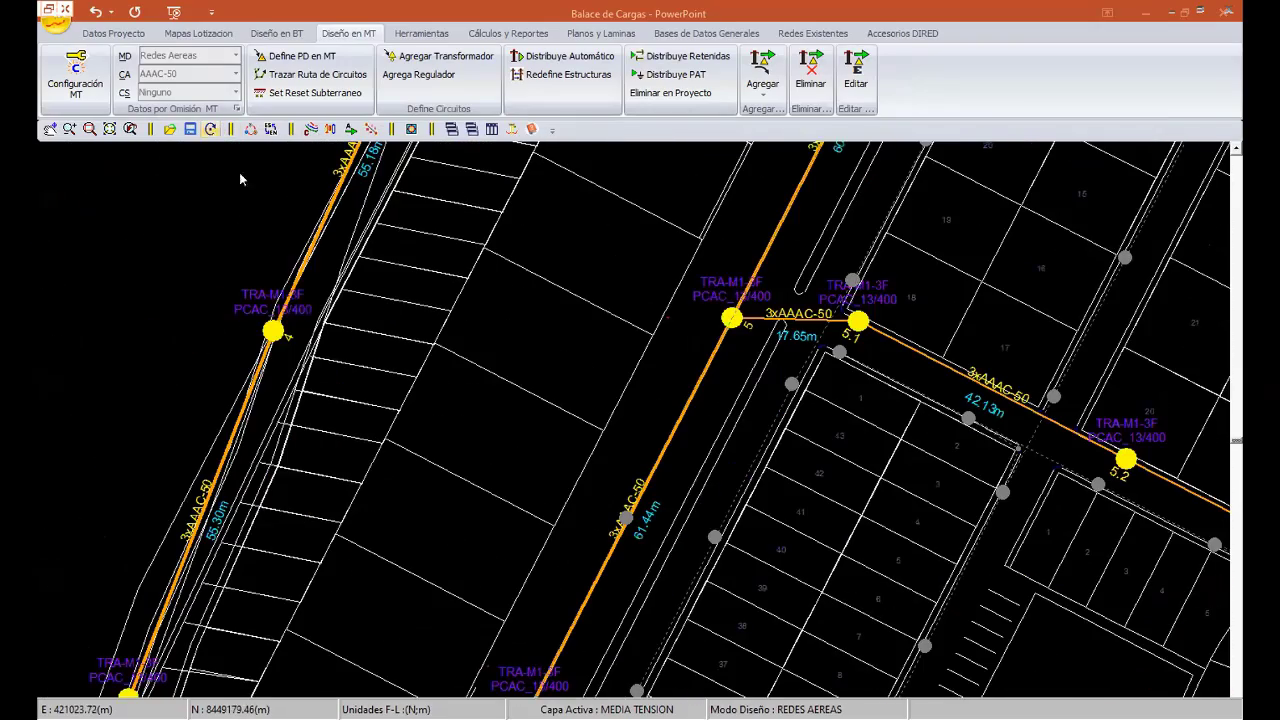
{"action": "mouse_move", "coordinate": [622, 250]}
{"action": "middle_mouse_down"}
{"action": "mouse_move", "coordinate": [643, 349]}
{"action": "mouse_move", "coordinate": [631, 400]}
{"action": "mouse_move", "coordinate": [509, 565]}
{"action": "mouse_move", "coordinate": [657, 363]}
{"action": "mouse_move", "coordinate": [646, 329]}
{"action": "mouse_move", "coordinate": [507, 668]}
{"action": "mouse_move", "coordinate": [580, 608]}
{"action": "mouse_move", "coordinate": [736, 405]}
{"action": "mouse_move", "coordinate": [872, 597]}
{"action": "mouse_move", "coordinate": [806, 478]}
{"action": "mouse_move", "coordinate": [772, 463]}
{"action": "middle_mouse_up"}
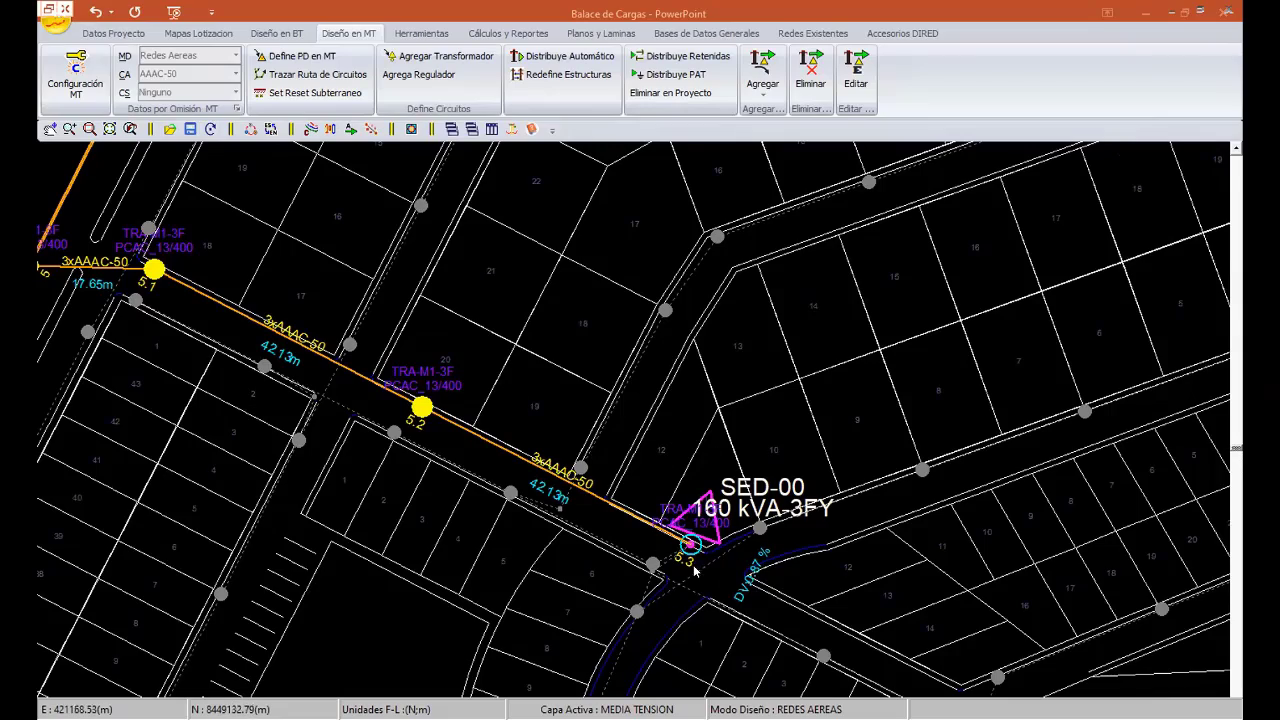
{"action": "mouse_move", "coordinate": [695, 570]}
{"action": "middle_mouse_down"}
{"action": "mouse_move", "coordinate": [460, 300]}
{"action": "mouse_move", "coordinate": [433, 405]}
{"action": "mouse_move", "coordinate": [522, 490]}
{"action": "mouse_move", "coordinate": [358, 394]}
{"action": "mouse_move", "coordinate": [500, 499]}
{"action": "middle_mouse_up"}
{"action": "scroll", "coordinate": [600, 530], "scroll_direction": "down", "scroll_amount": 1}
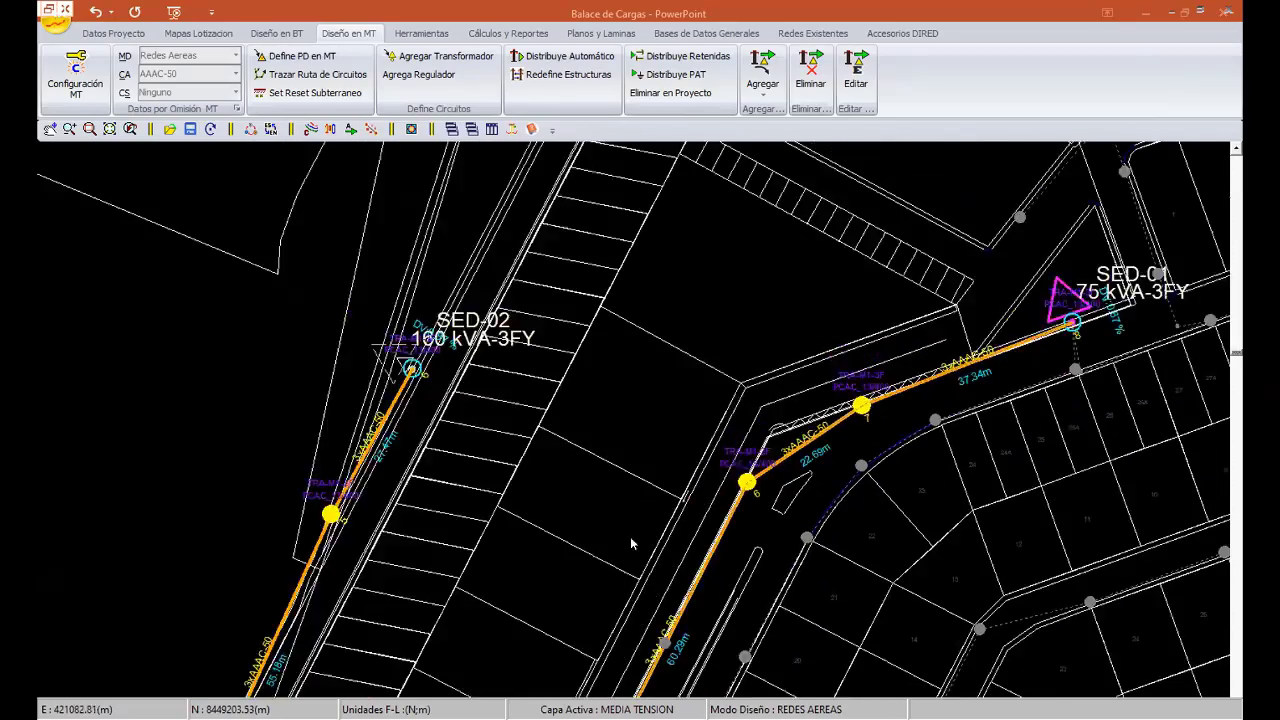
{"action": "scroll", "coordinate": [640, 535], "scroll_direction": "down", "scroll_amount": 1}
{"action": "middle_click_drag", "start_coordinate": [652, 528], "coordinate": [565, 380]}
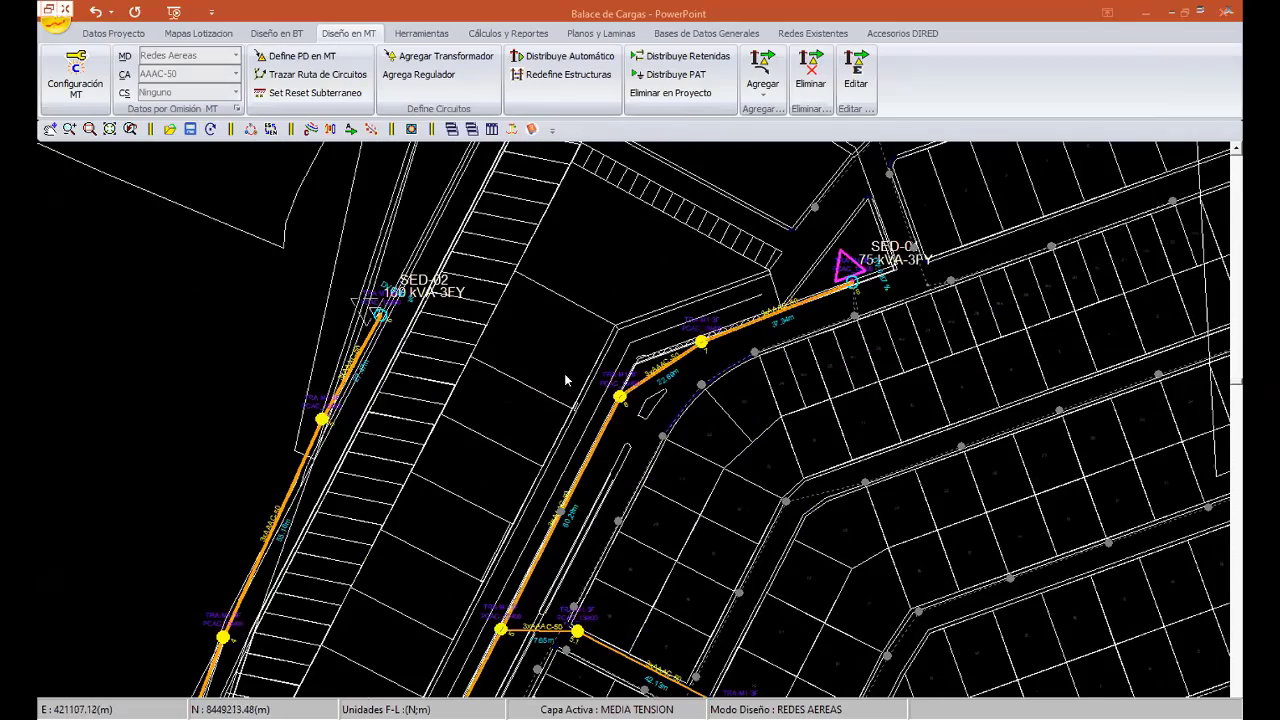
- Open Balance de Cargas MT from Cálculos y Reportes and check SED-01's phase T assignment
{"action": "left_click", "coordinate": [508, 33]}
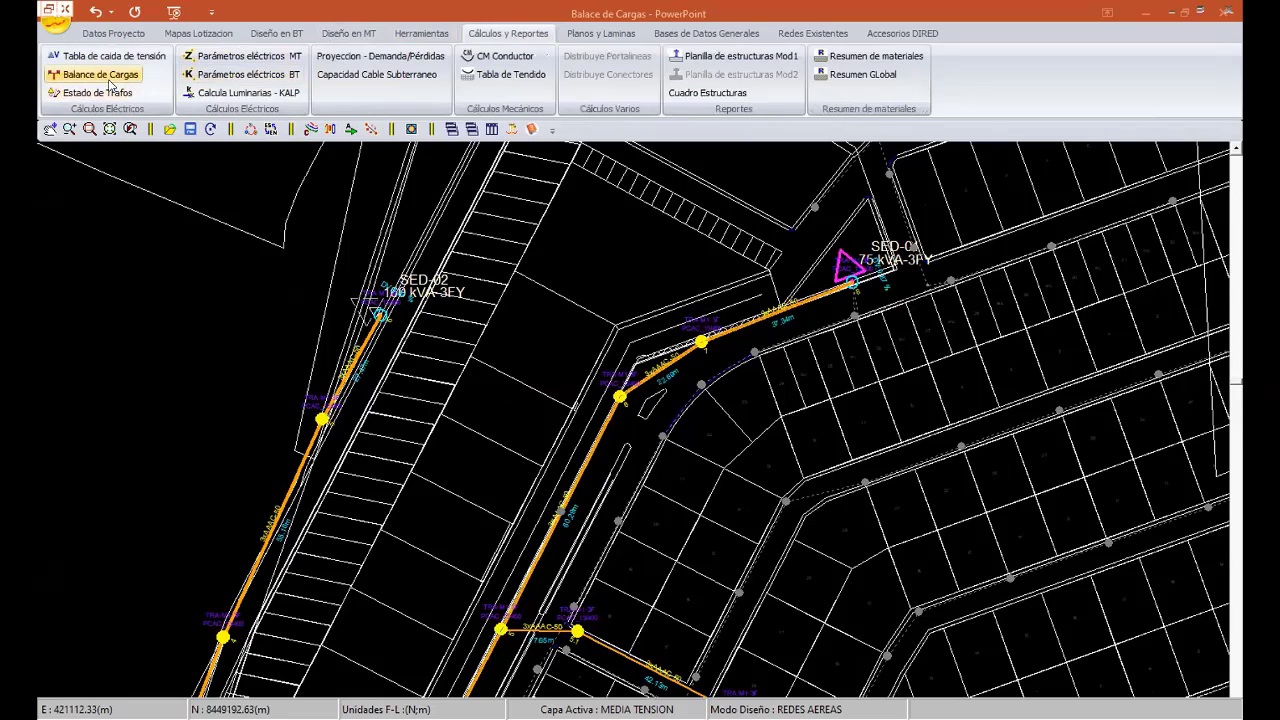
{"action": "left_click", "coordinate": [110, 78]}
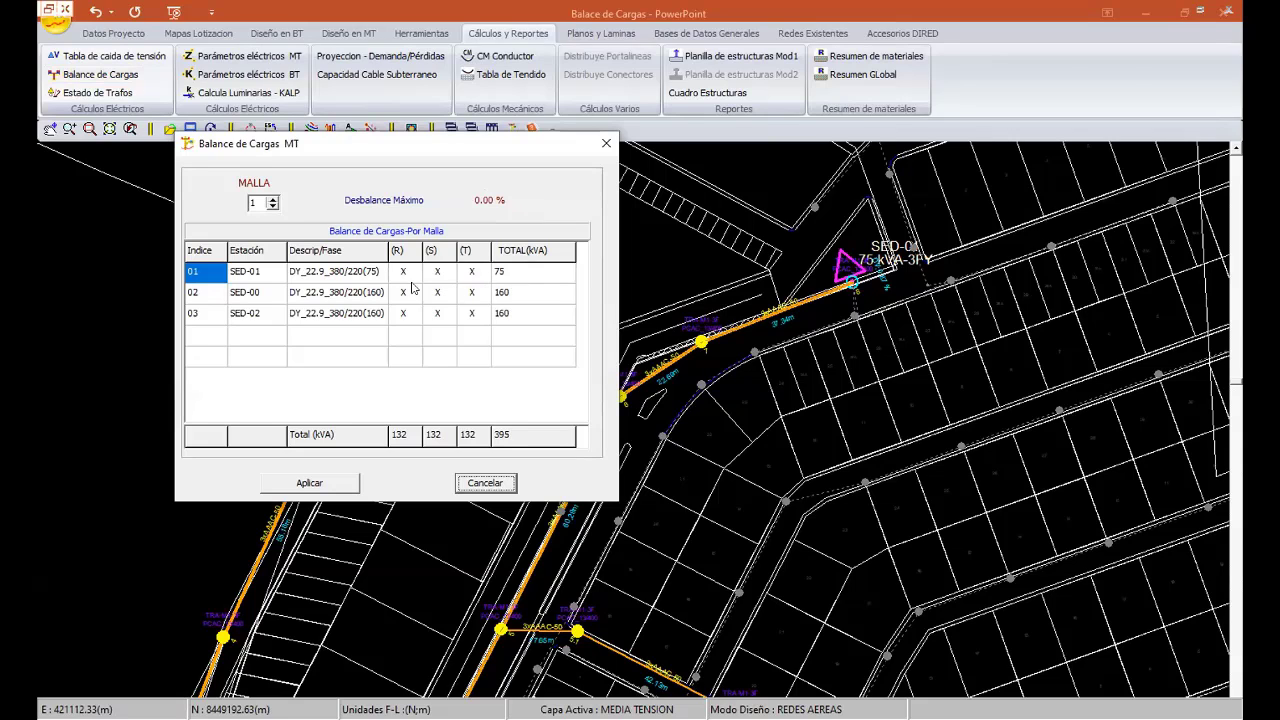
{"action": "left_click", "coordinate": [472, 276]}
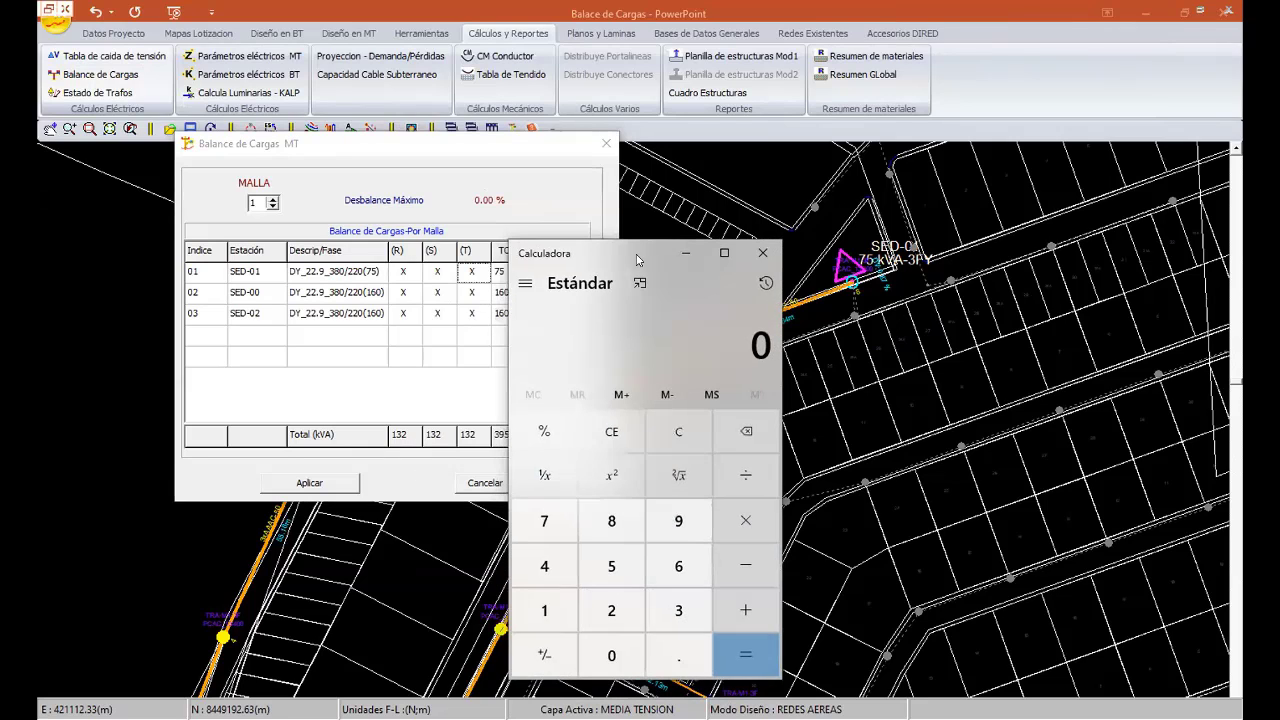
- Compute (160×2+75)/3 in Calculator beside the table, giving 131.6666666666667 kVA per phase
{"action": "left_click_drag", "start_coordinate": [590, 258], "coordinate": [714, 222]}
{"action": "type", "text": "160"}
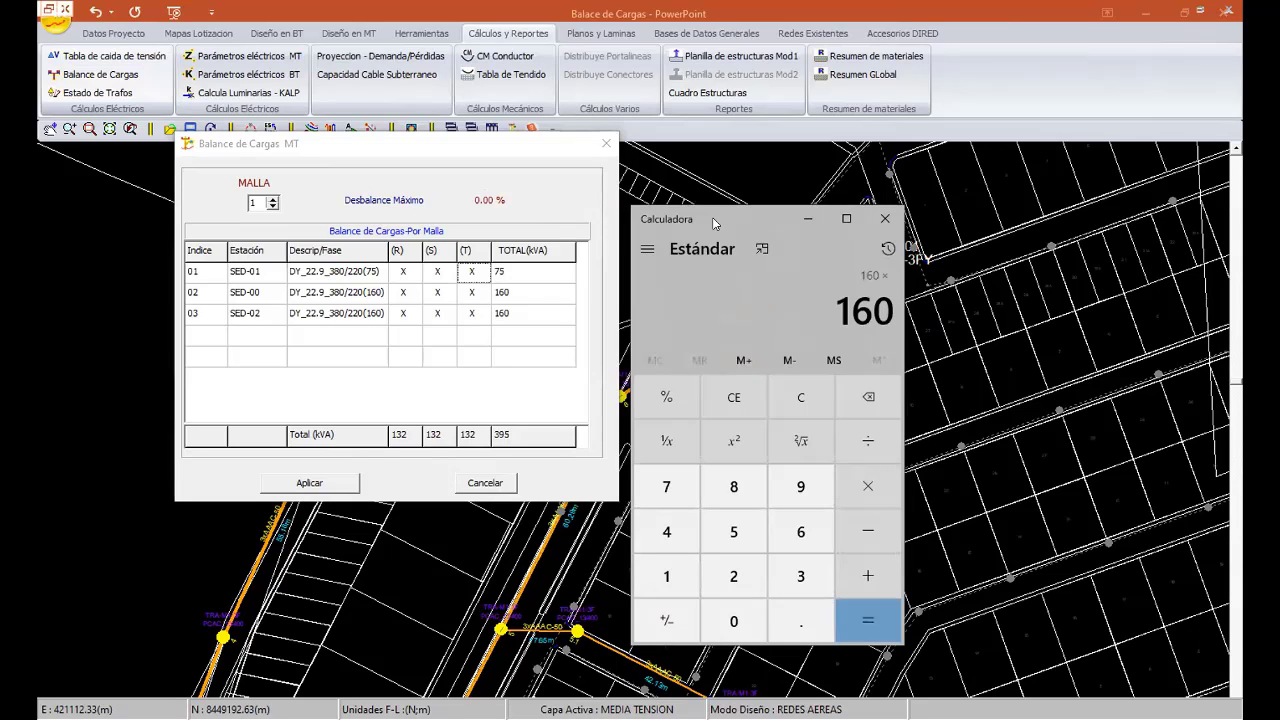
{"action": "type", "text": "2+75"}
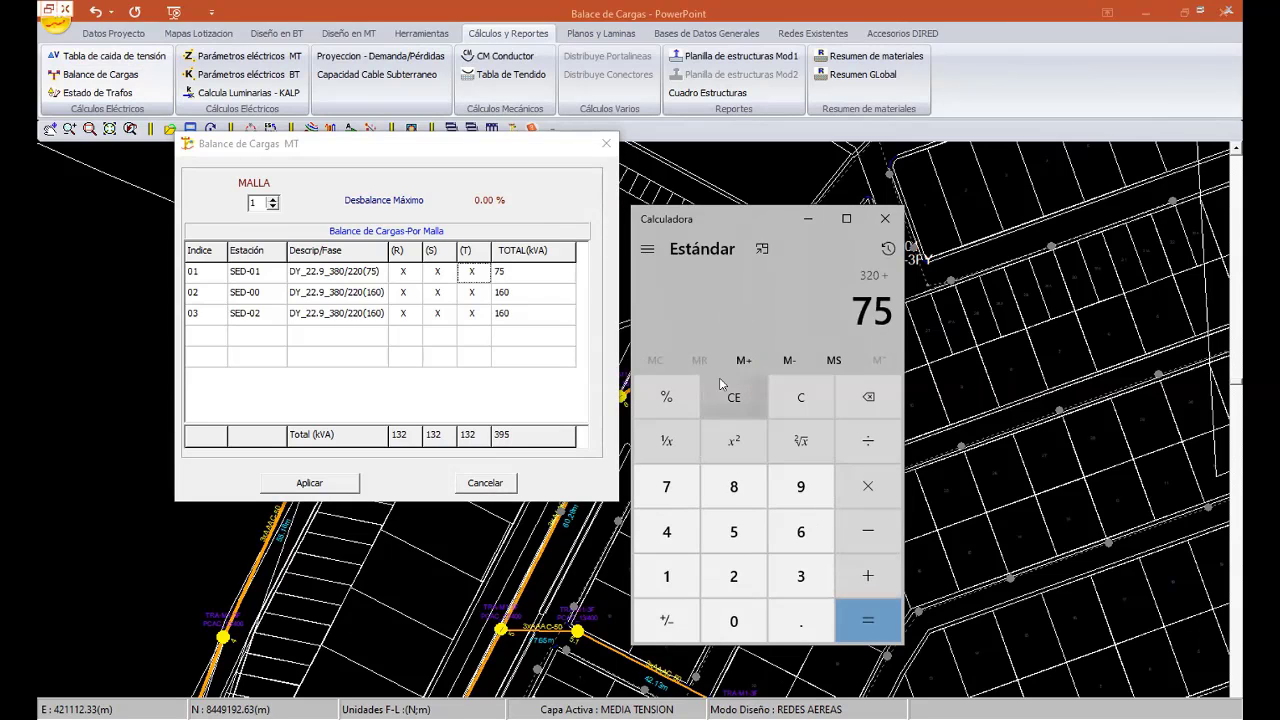
{"action": "type", "text": "/3"}
{"action": "key", "text": "Return"}
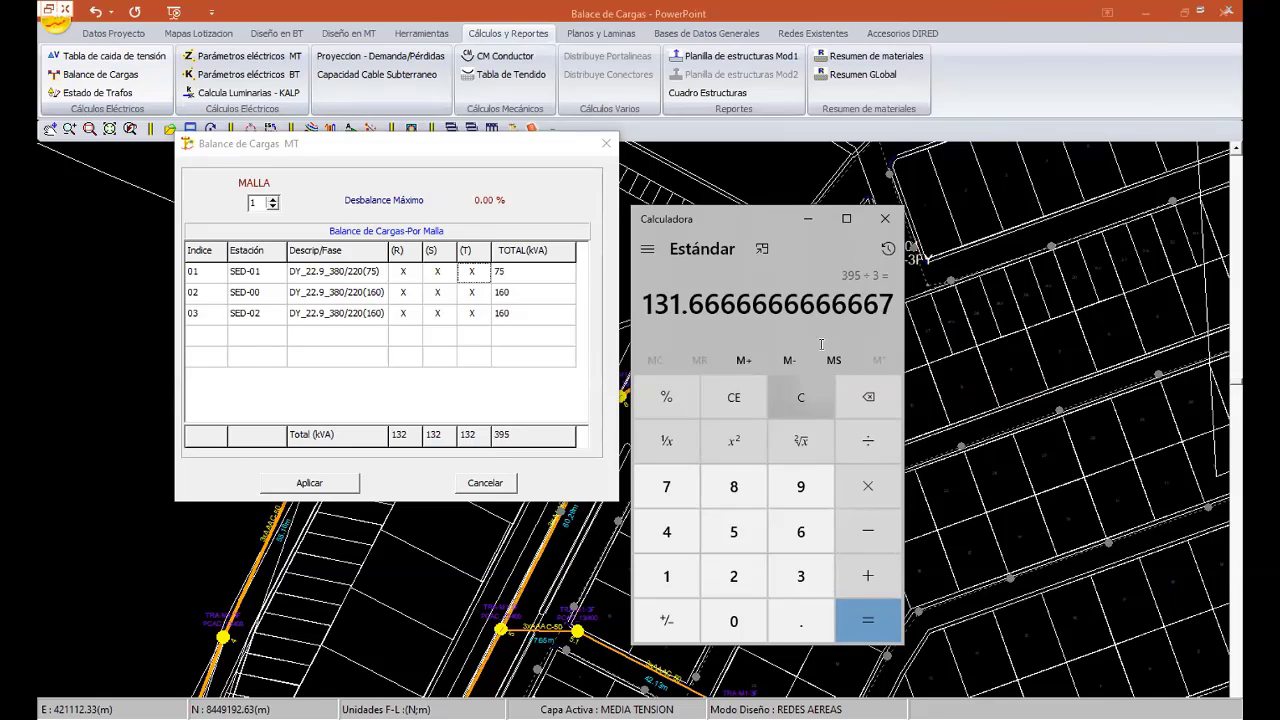
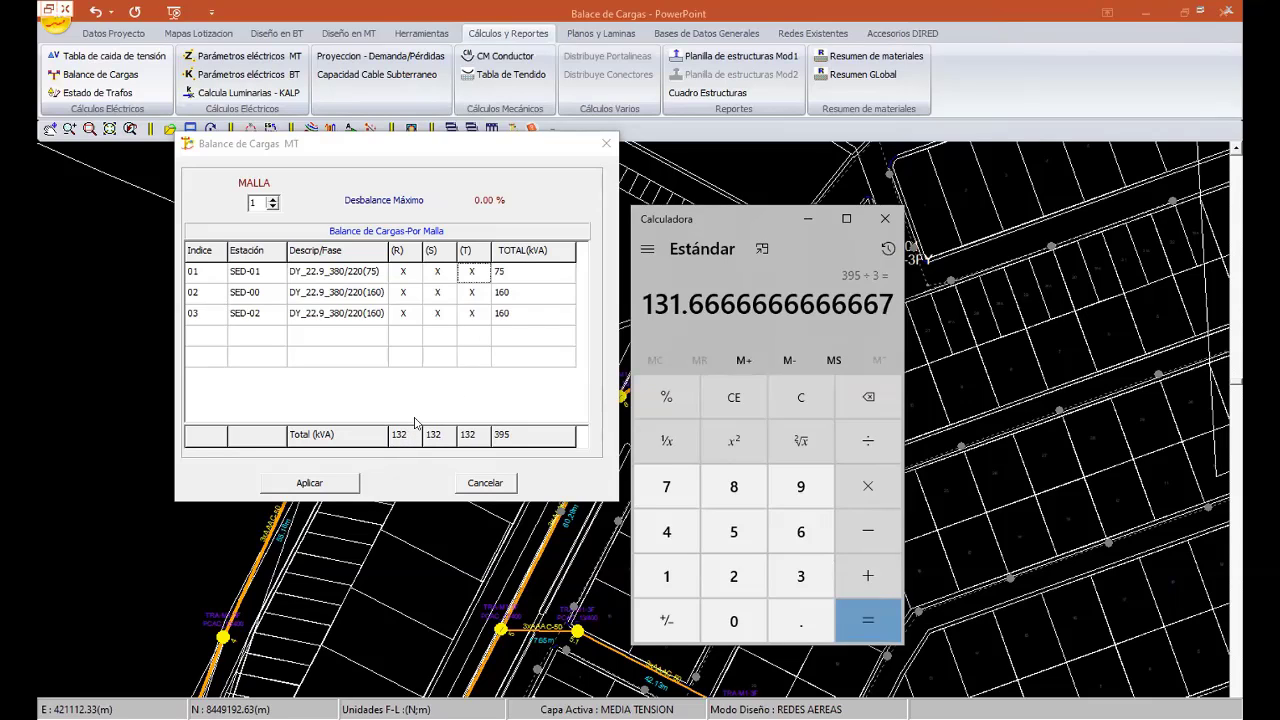
- Close the MT load balance results and inspect the TRA-M1-3F poles, pole 4 and SED-00 on the map
{"action": "left_click", "coordinate": [606, 147]}
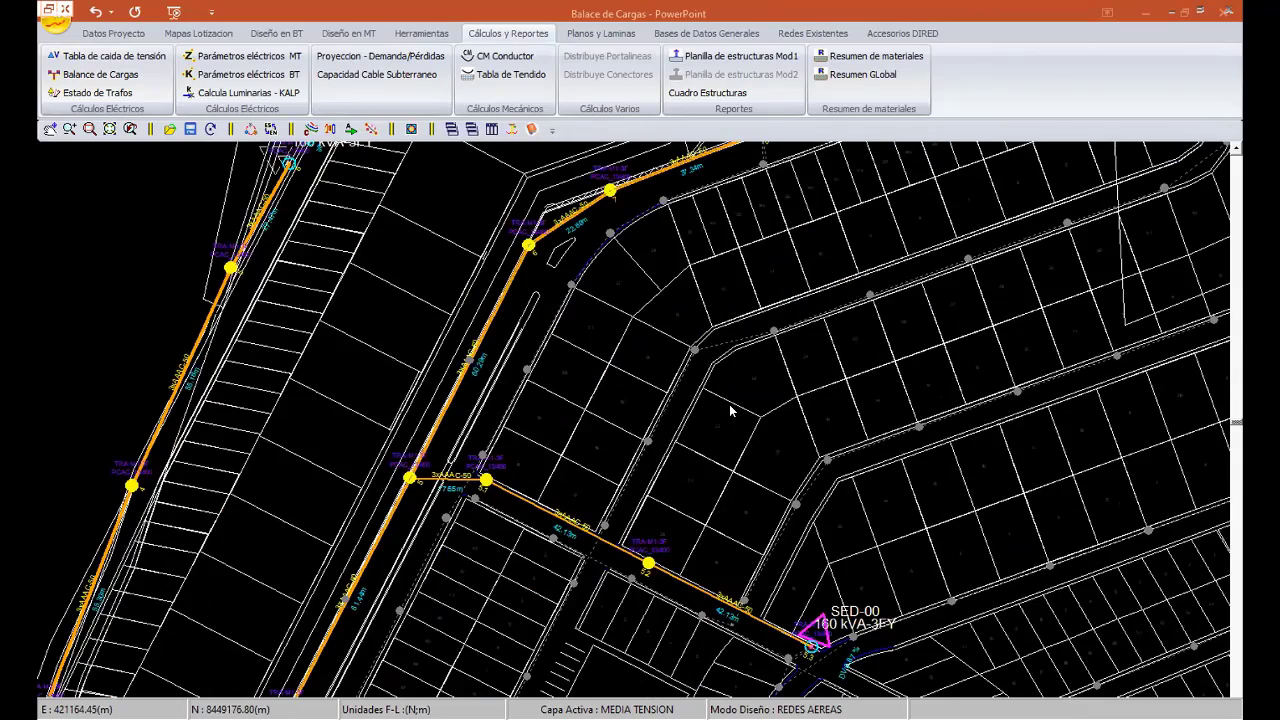
{"action": "scroll", "coordinate": [729, 404], "scroll_direction": "down", "scroll_amount": 2}
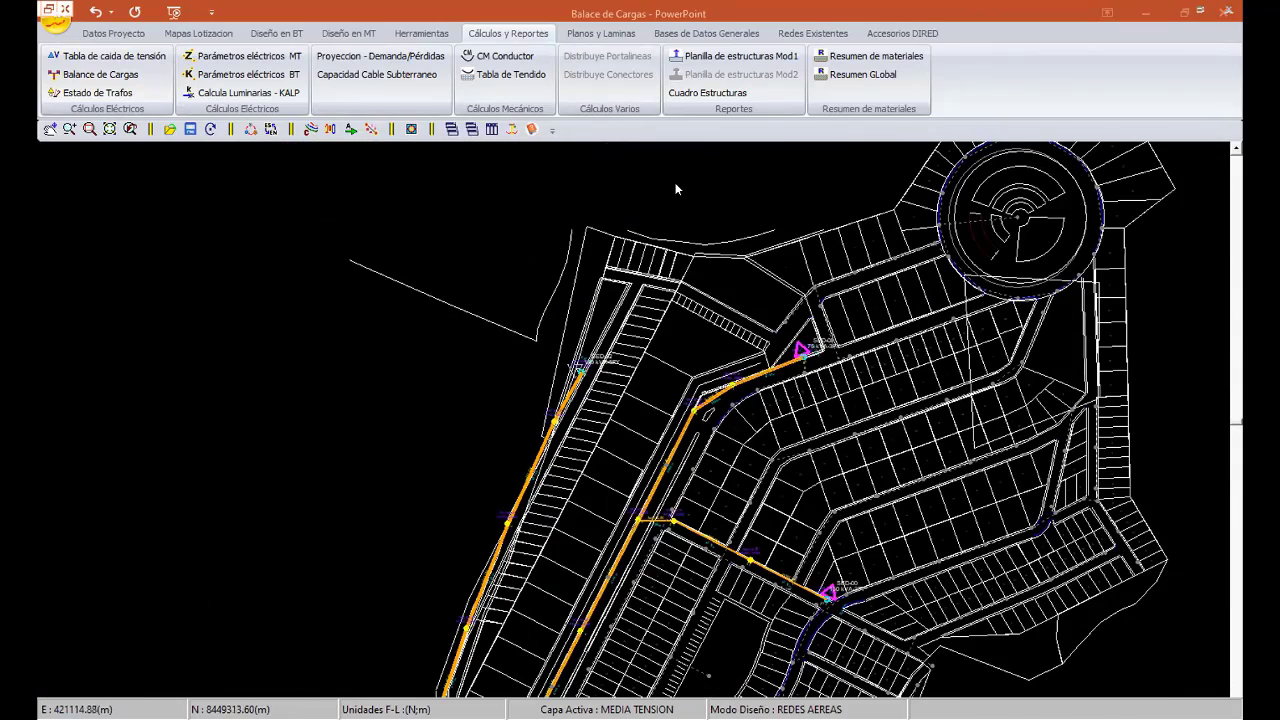
{"action": "scroll", "coordinate": [676, 189], "scroll_direction": "up", "scroll_amount": 2}
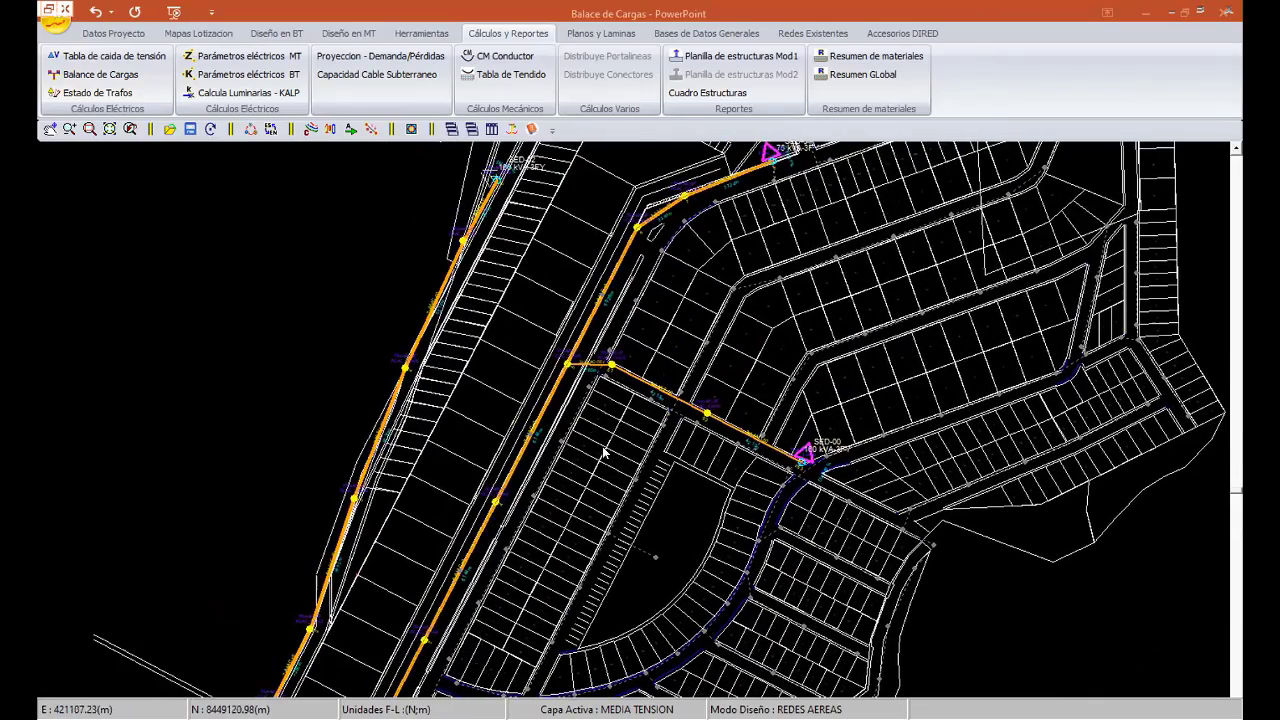
{"action": "scroll", "coordinate": [430, 461], "scroll_direction": "down", "scroll_amount": 2}
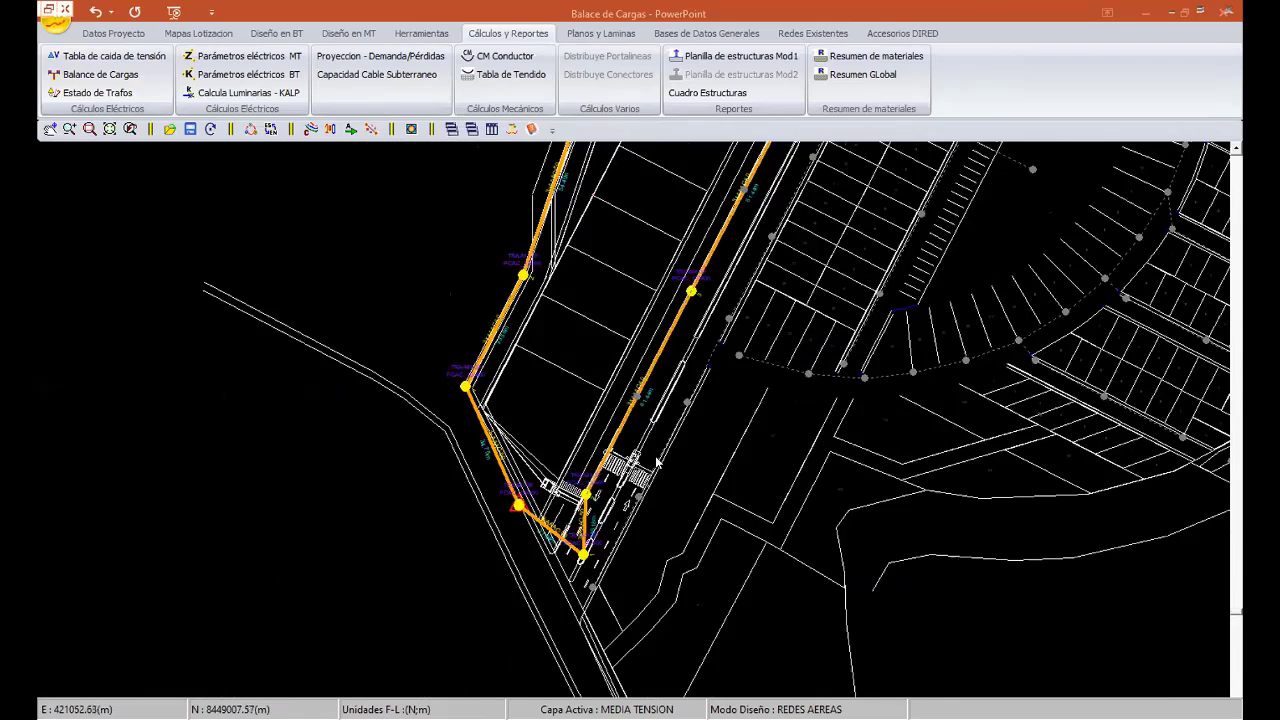
{"action": "scroll", "coordinate": [658, 449], "scroll_direction": "up", "scroll_amount": 3}
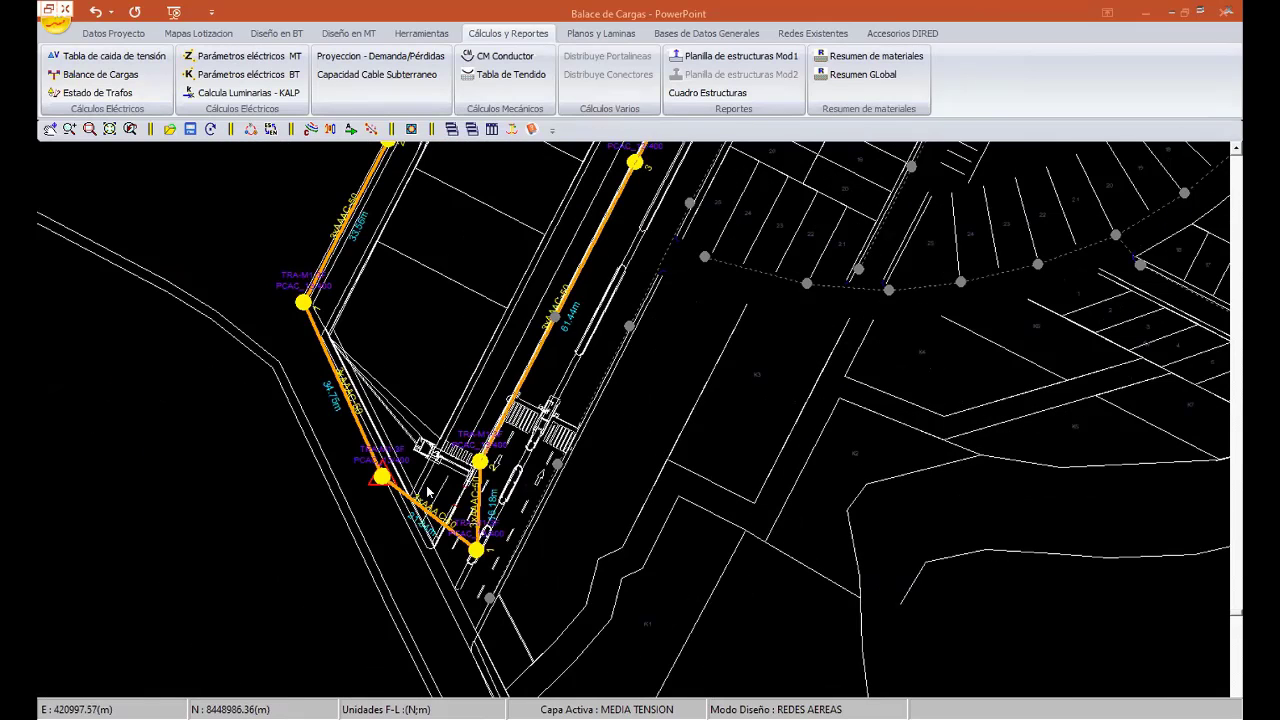
{"action": "middle_click_drag", "start_coordinate": [427, 491], "coordinate": [622, 615]}
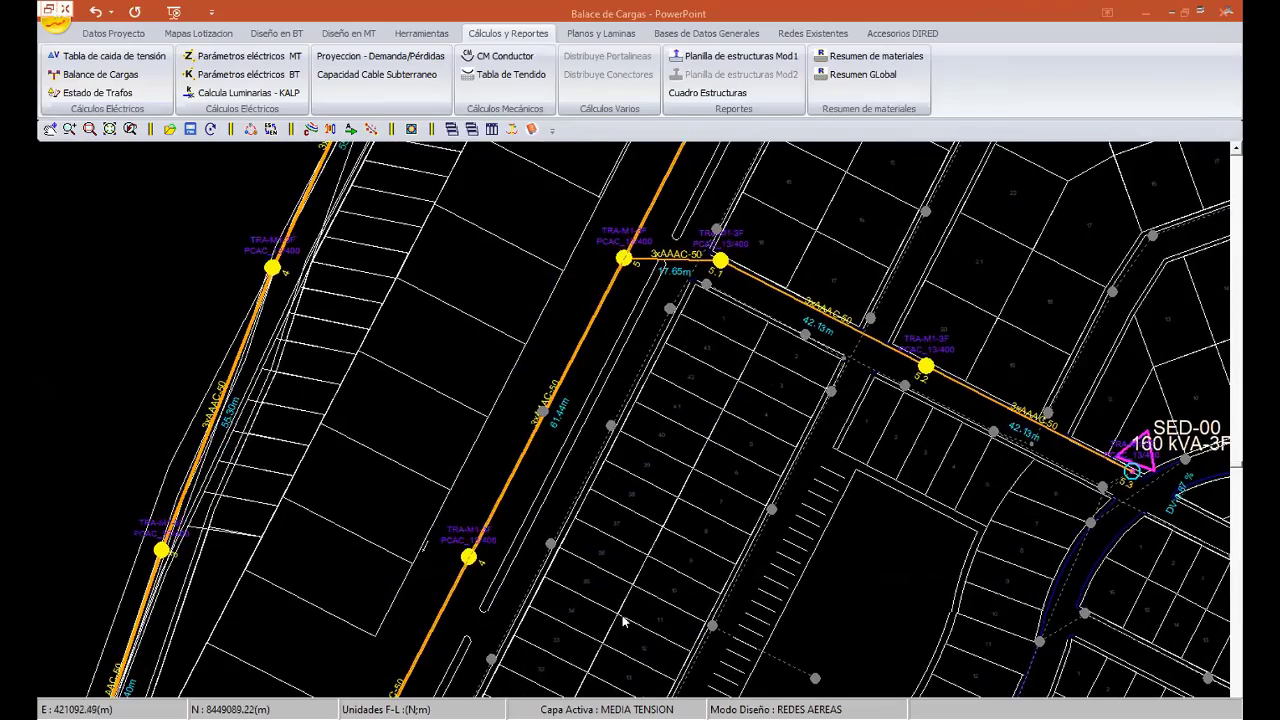
{"action": "scroll", "coordinate": [580, 602], "scroll_direction": "up", "scroll_amount": 2}
{"action": "middle_click_drag", "start_coordinate": [501, 603], "coordinate": [864, 440]}
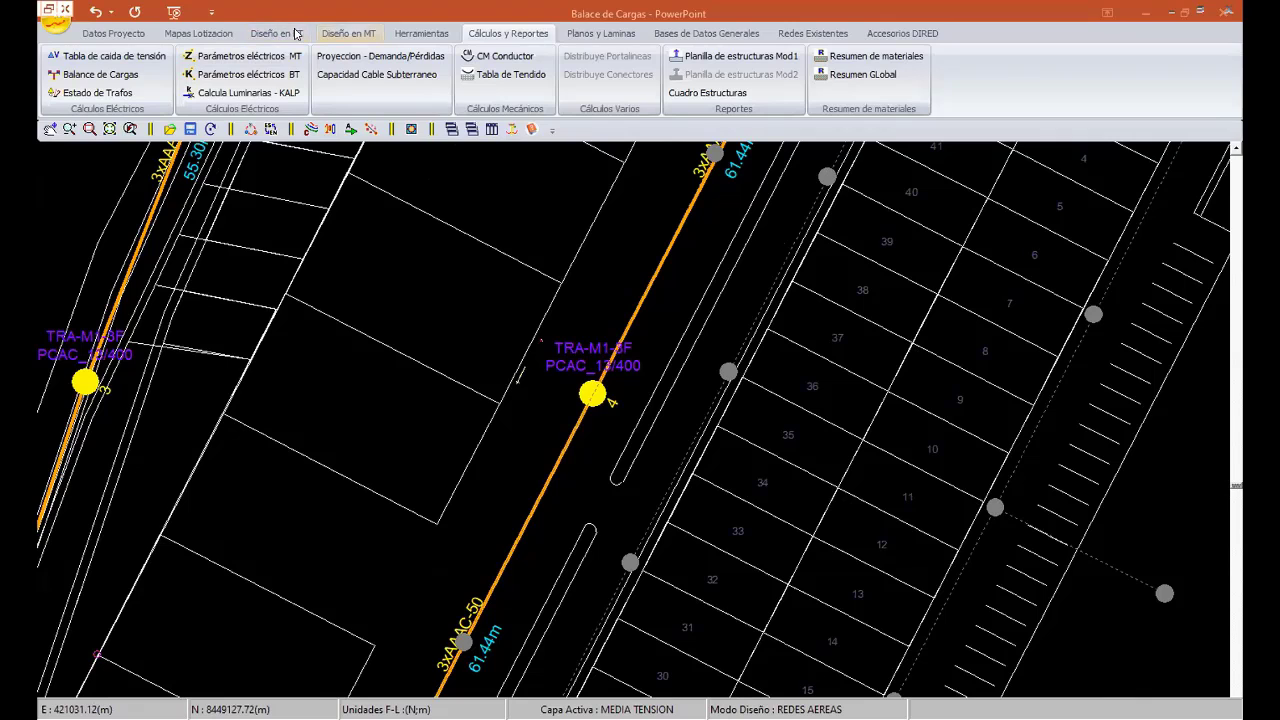
- Open the project's Transformadores y Equipos list and start adding a new transformer type
{"action": "left_click", "coordinate": [122, 36]}
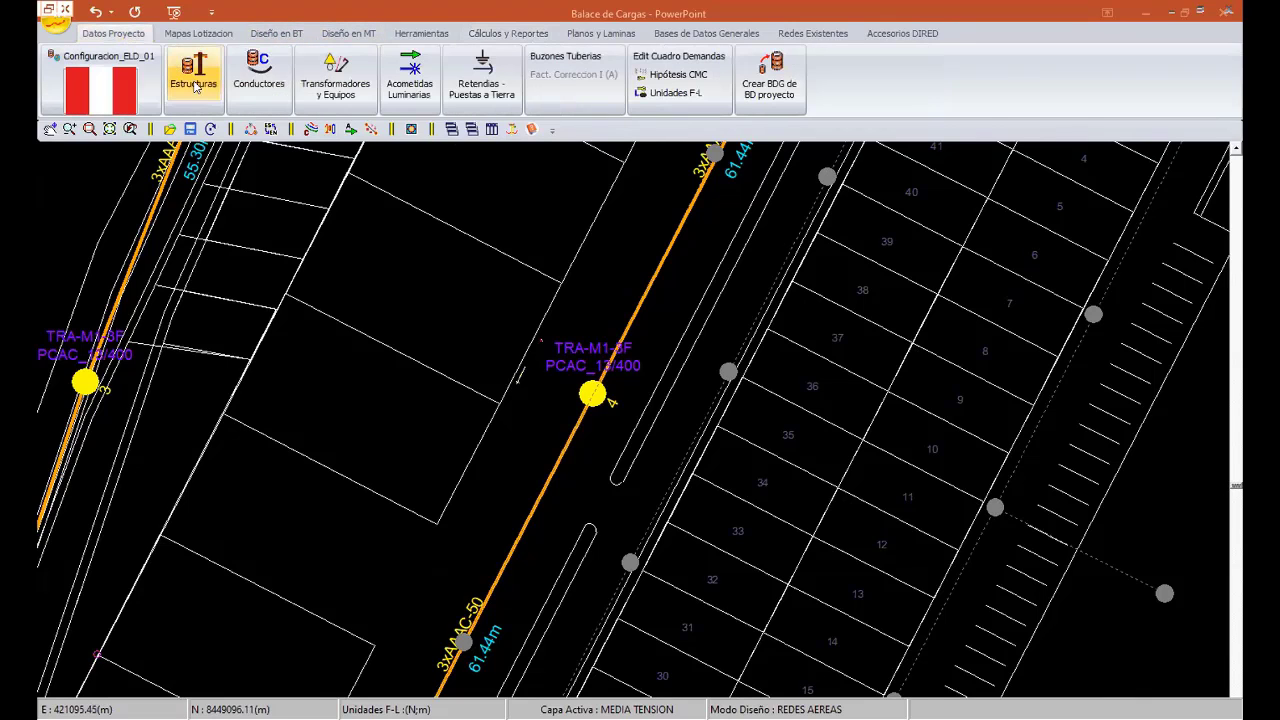
{"action": "left_click", "coordinate": [259, 72]}
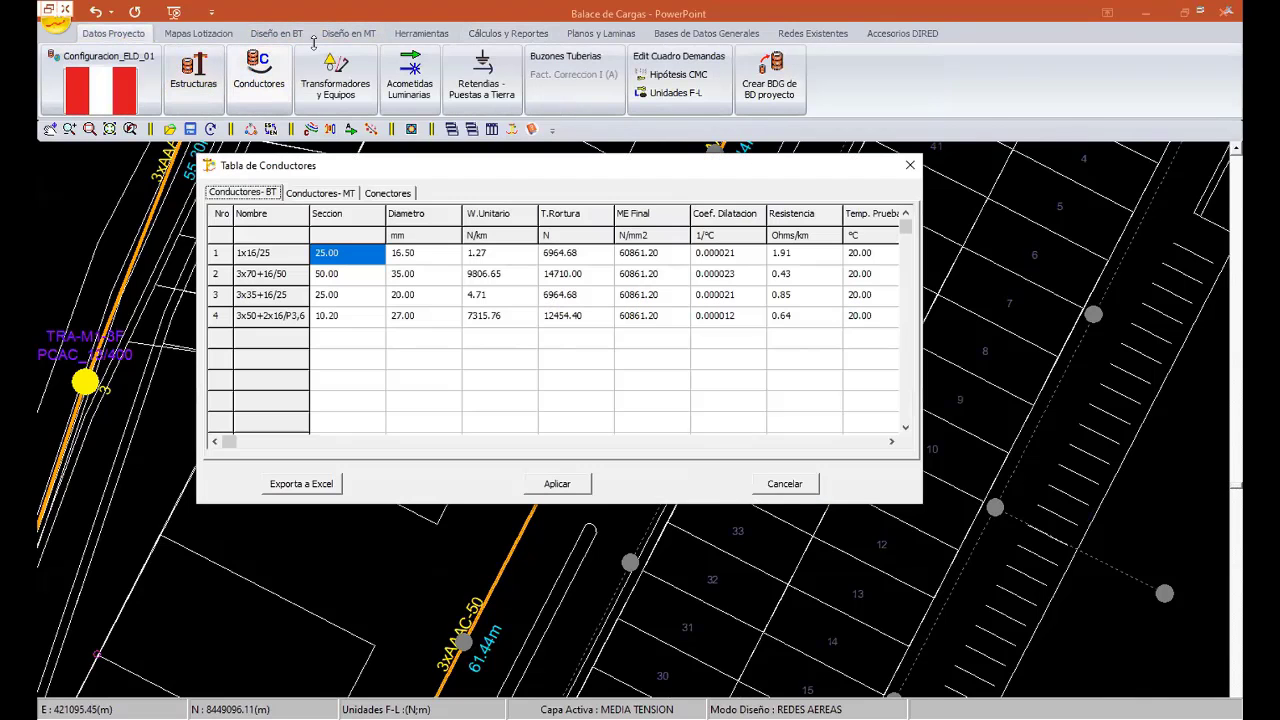
{"action": "left_click", "coordinate": [335, 72]}
{"action": "left_click", "coordinate": [320, 219]}
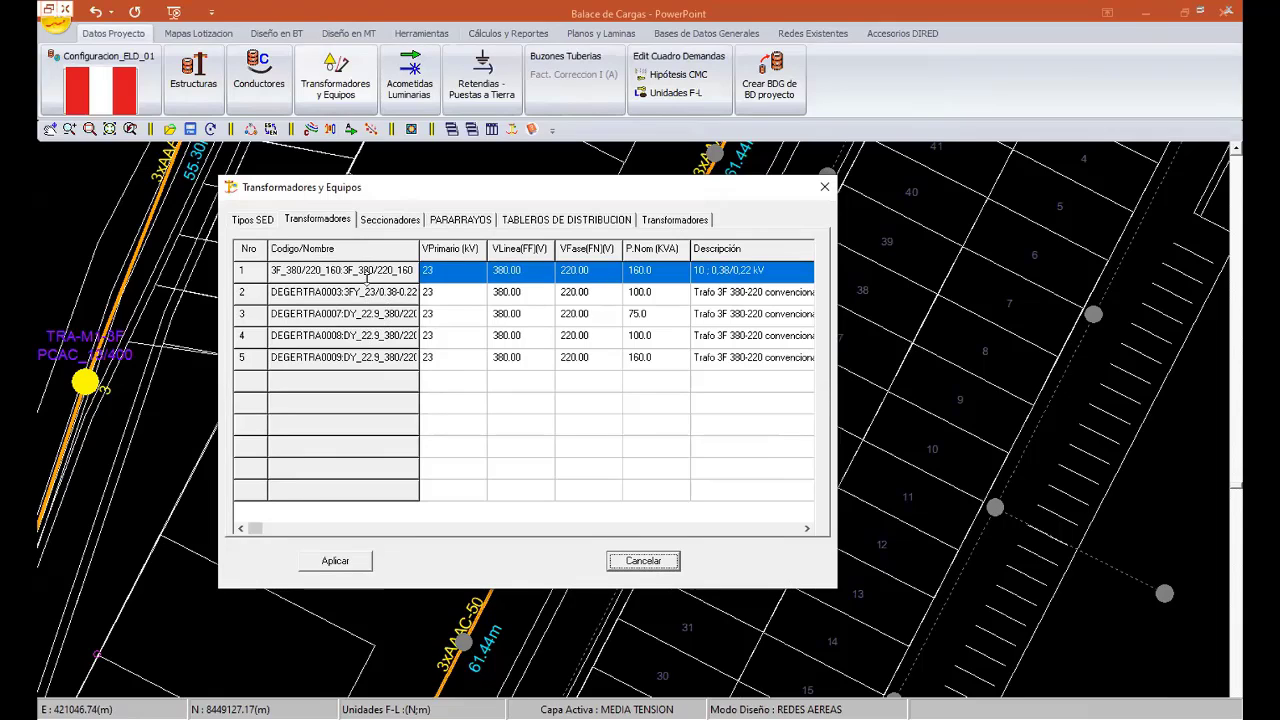
{"action": "right_click", "coordinate": [464, 376]}
{"action": "left_click", "coordinate": [520, 454]}
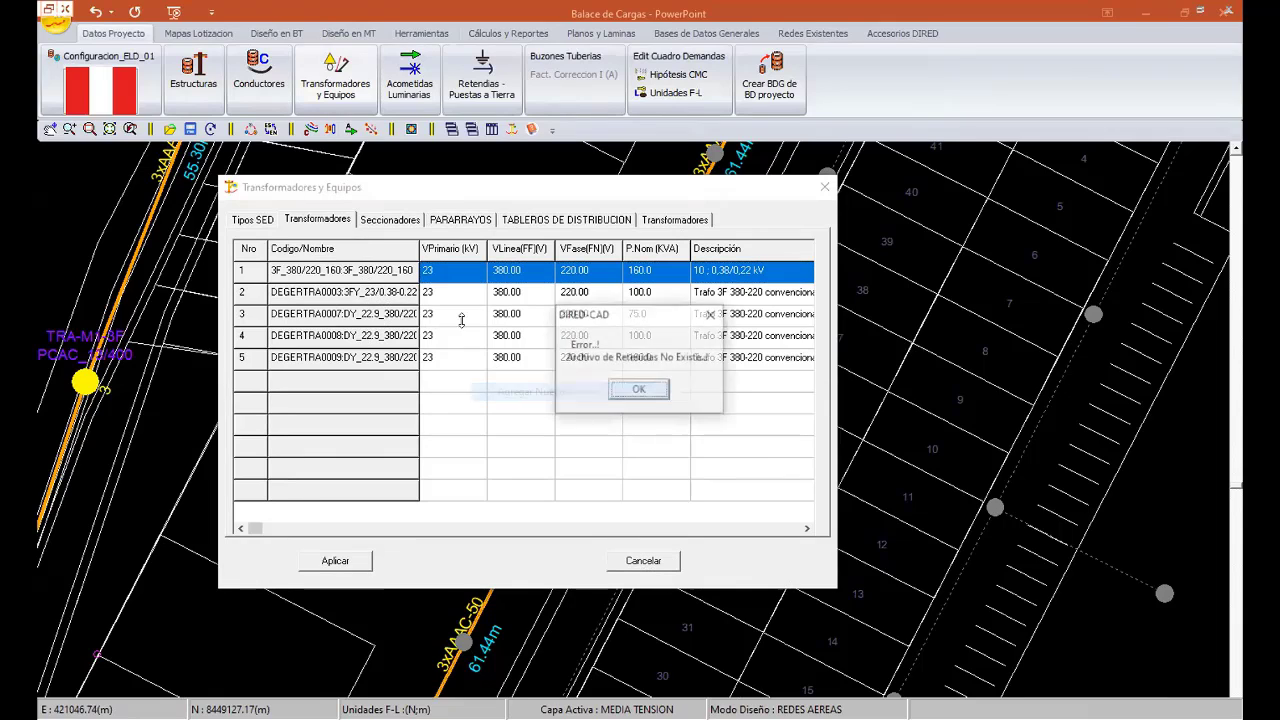
{"action": "left_click", "coordinate": [630, 389]}
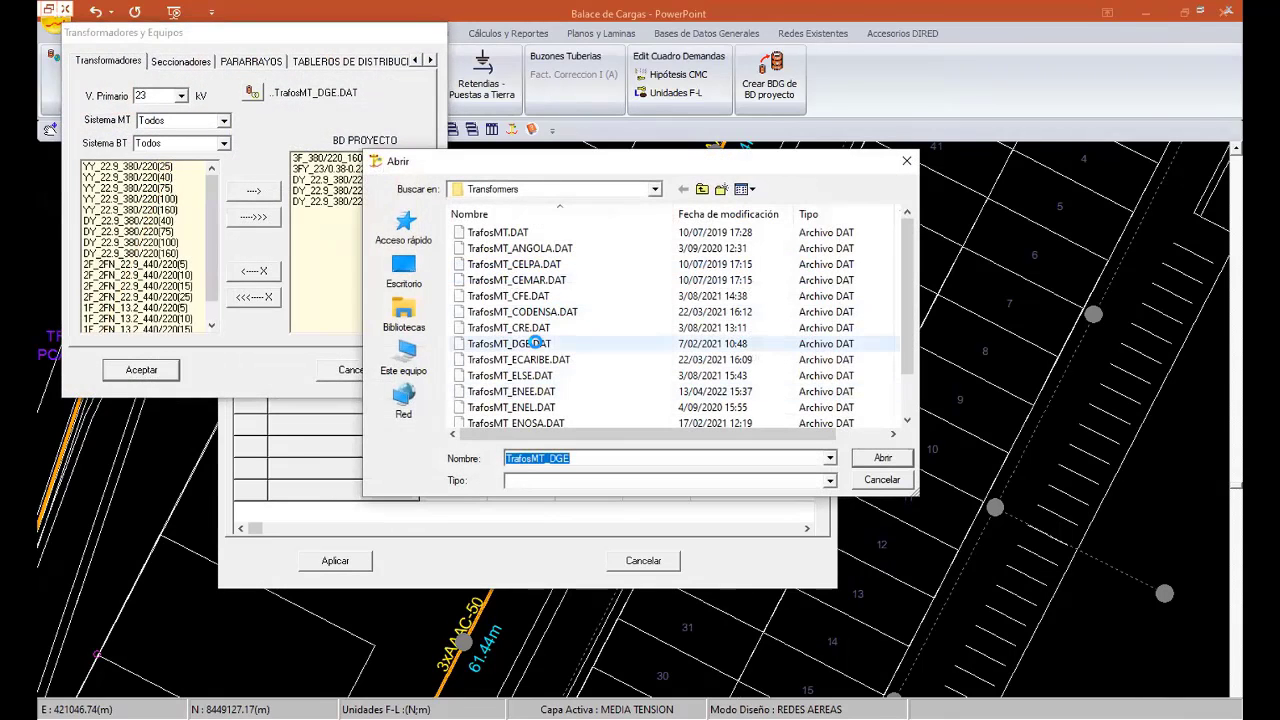
- Load the TrafosMT_DGE.DAT catalogue and add 2F_2FN_22.9_440/220(15) to the project's transformers
{"action": "double_click", "coordinate": [500, 343]}
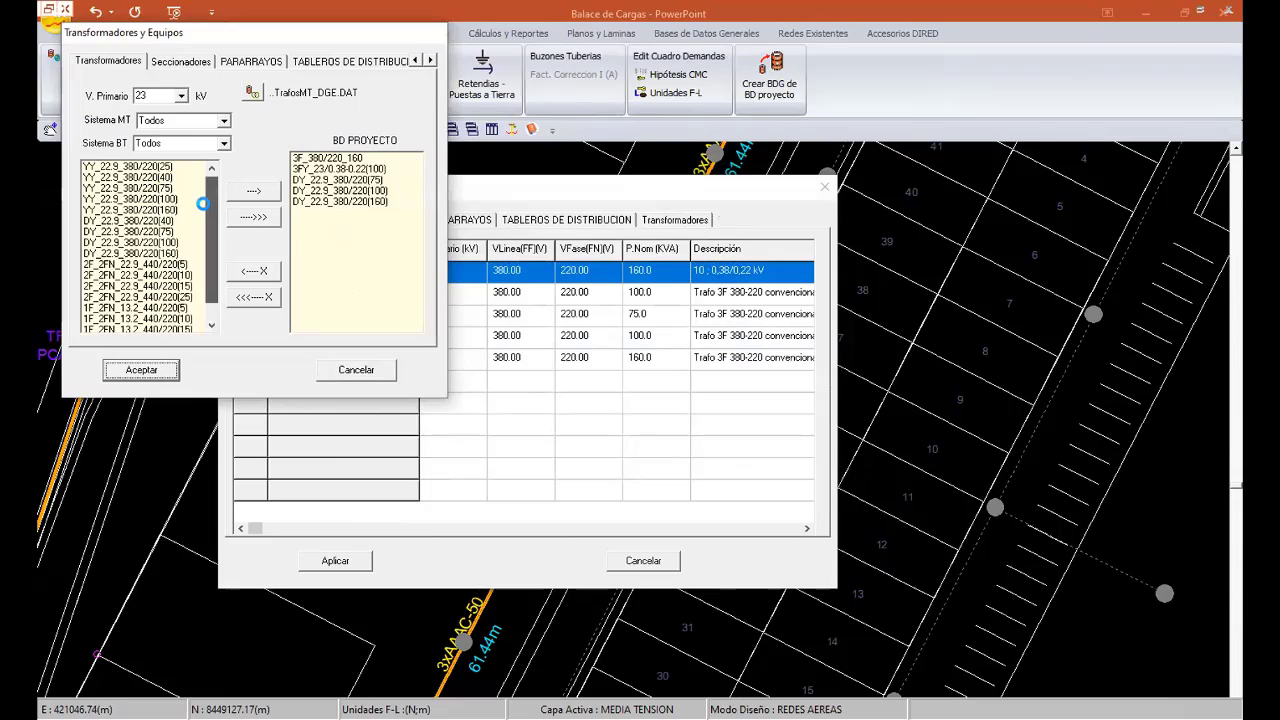
{"action": "scroll", "coordinate": [140, 248], "scroll_direction": "down", "scroll_amount": 1}
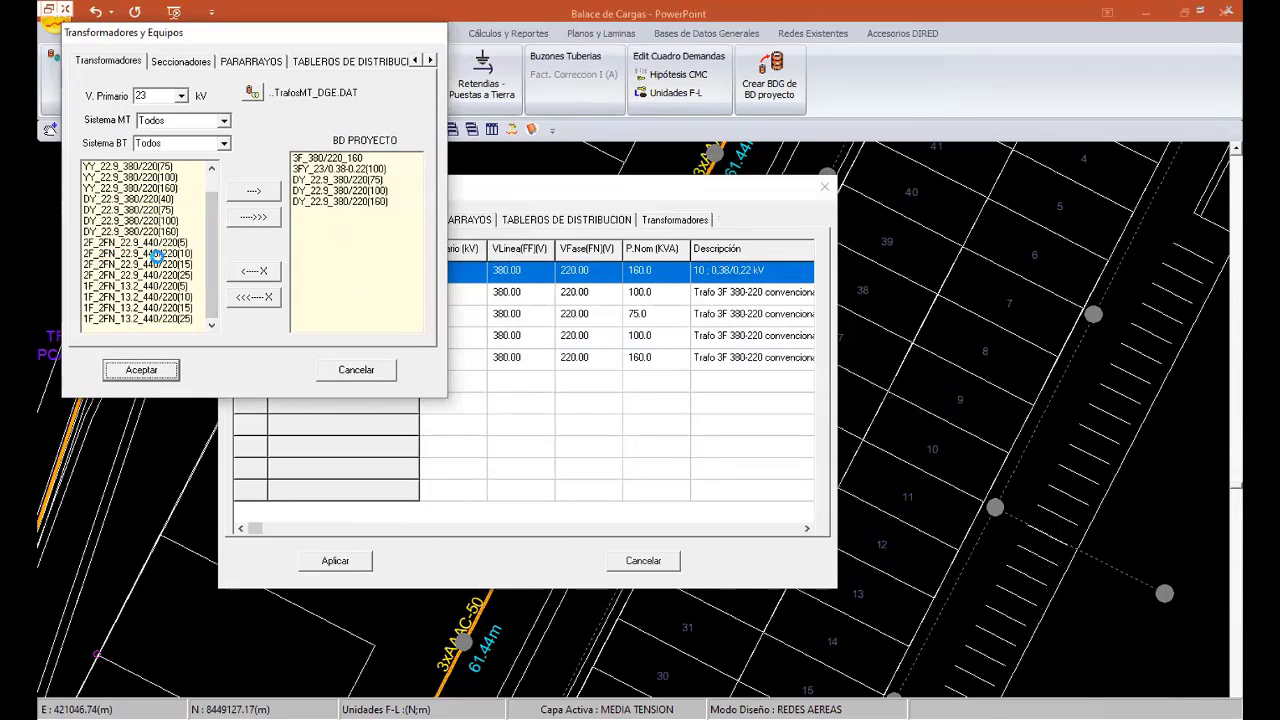
{"action": "left_click", "coordinate": [173, 262]}
{"action": "left_click", "coordinate": [254, 190]}
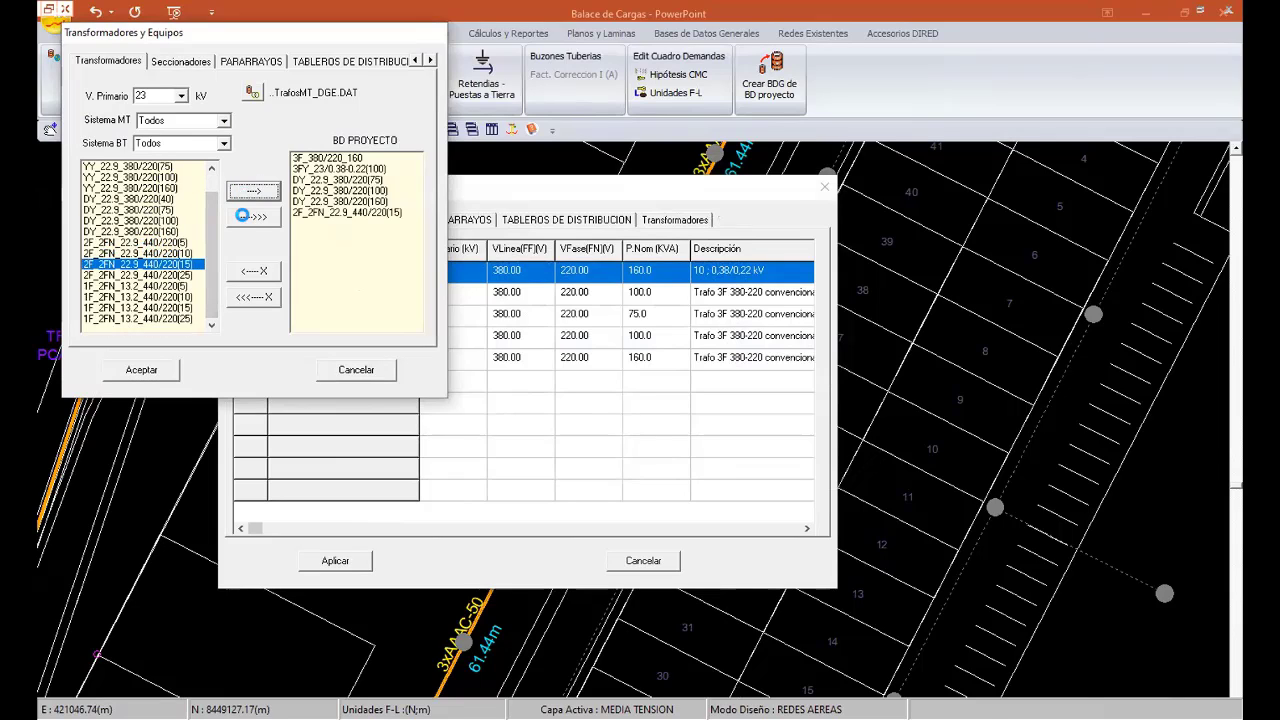
{"action": "left_click", "coordinate": [141, 369]}
{"action": "left_click", "coordinate": [340, 558]}
- Set the MT defaults to 23 kV primary voltage and transformer designation 2F_2FN_22.9_440/220(15)
{"action": "scroll", "coordinate": [691, 461], "scroll_direction": "down", "scroll_amount": 1}
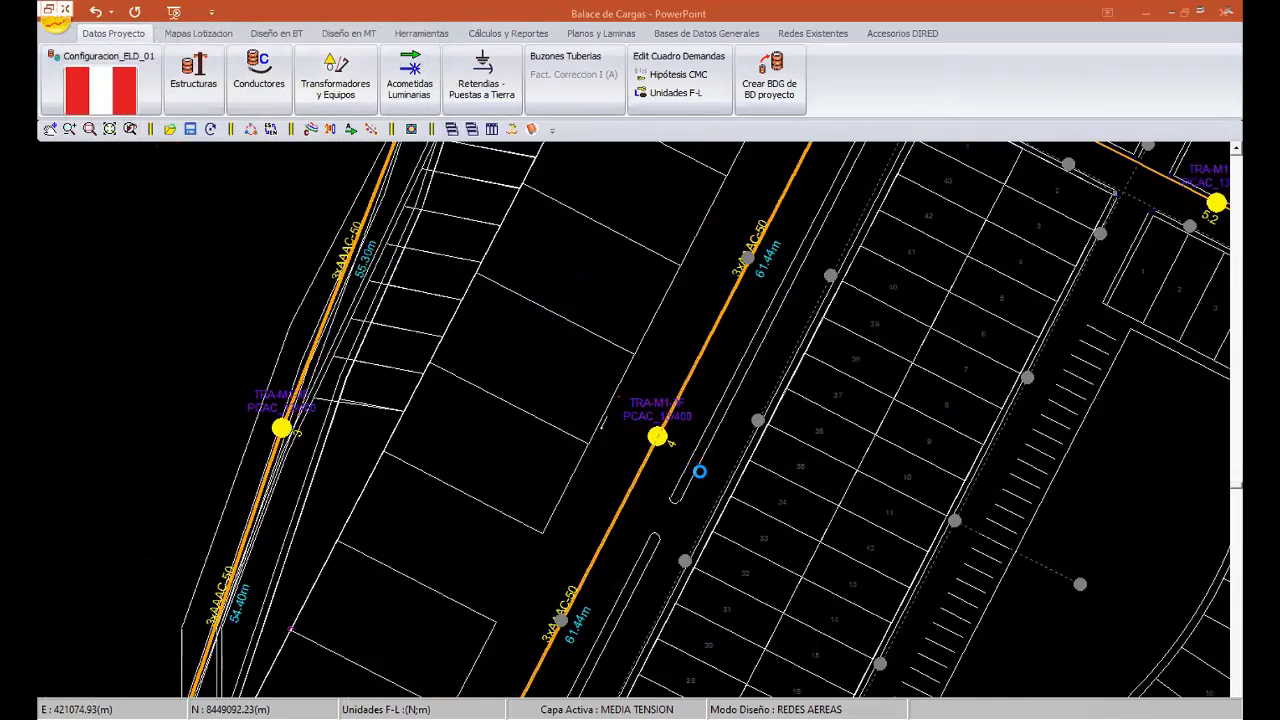
{"action": "scroll", "coordinate": [694, 466], "scroll_direction": "down", "scroll_amount": 1}
{"action": "scroll", "coordinate": [737, 486], "scroll_direction": "down", "scroll_amount": 1}
{"action": "scroll", "coordinate": [775, 319], "scroll_direction": "down", "scroll_amount": 1}
{"action": "scroll", "coordinate": [735, 410], "scroll_direction": "up", "scroll_amount": 1}
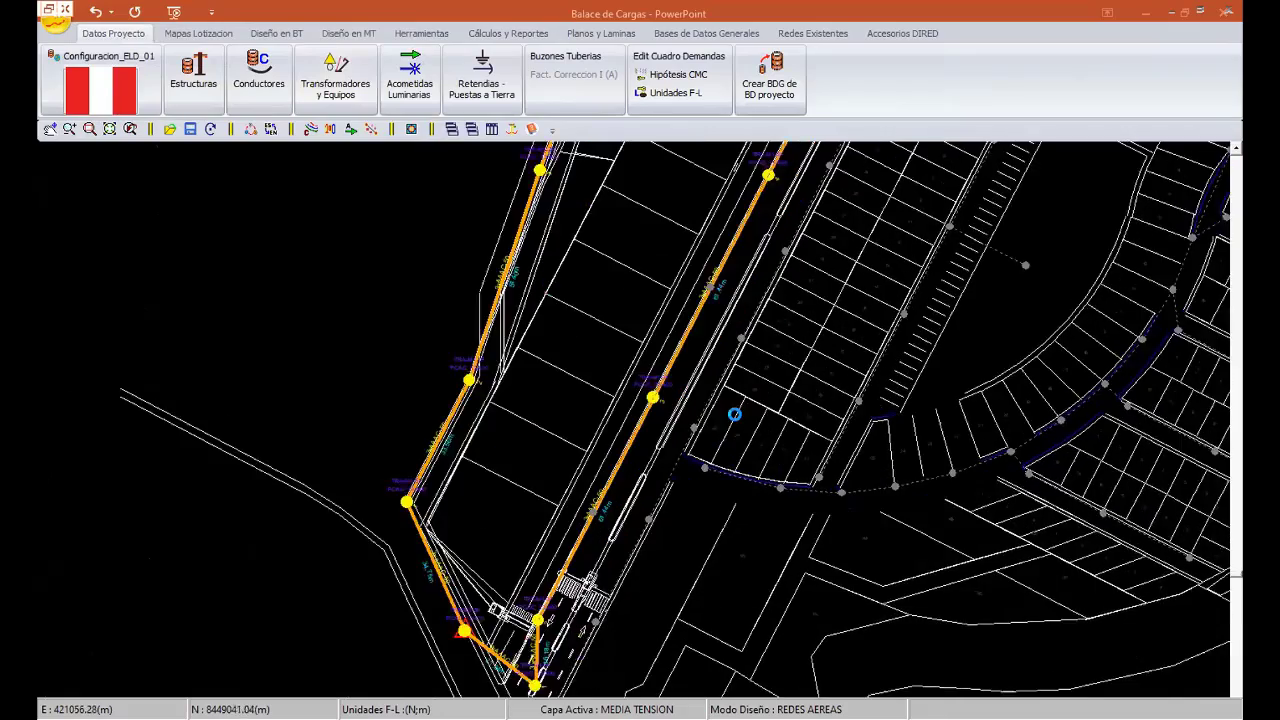
{"action": "scroll", "coordinate": [735, 414], "scroll_direction": "up", "scroll_amount": 1}
{"action": "scroll", "coordinate": [740, 335], "scroll_direction": "up", "scroll_amount": 2}
{"action": "scroll", "coordinate": [620, 470], "scroll_direction": "up", "scroll_amount": 2}
{"action": "scroll", "coordinate": [539, 603], "scroll_direction": "up", "scroll_amount": 2}
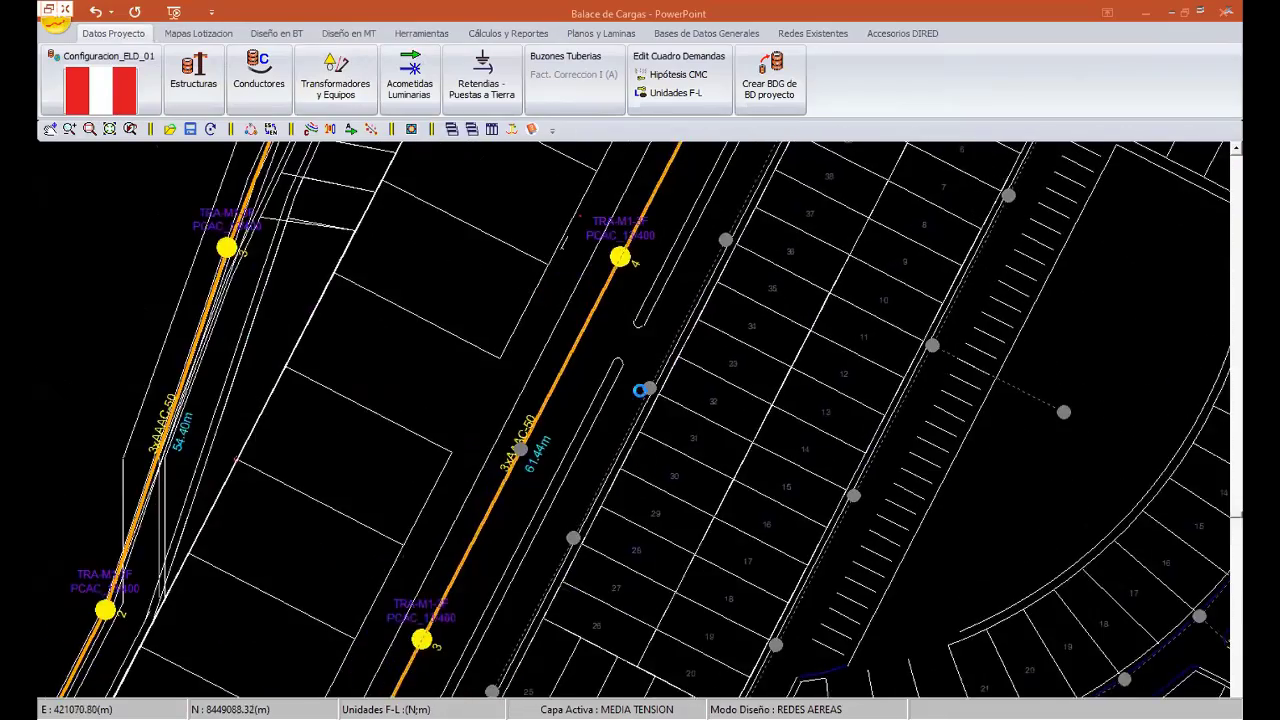
{"action": "scroll", "coordinate": [646, 380], "scroll_direction": "up", "scroll_amount": 2}
{"action": "scroll", "coordinate": [646, 343], "scroll_direction": "up", "scroll_amount": 1}
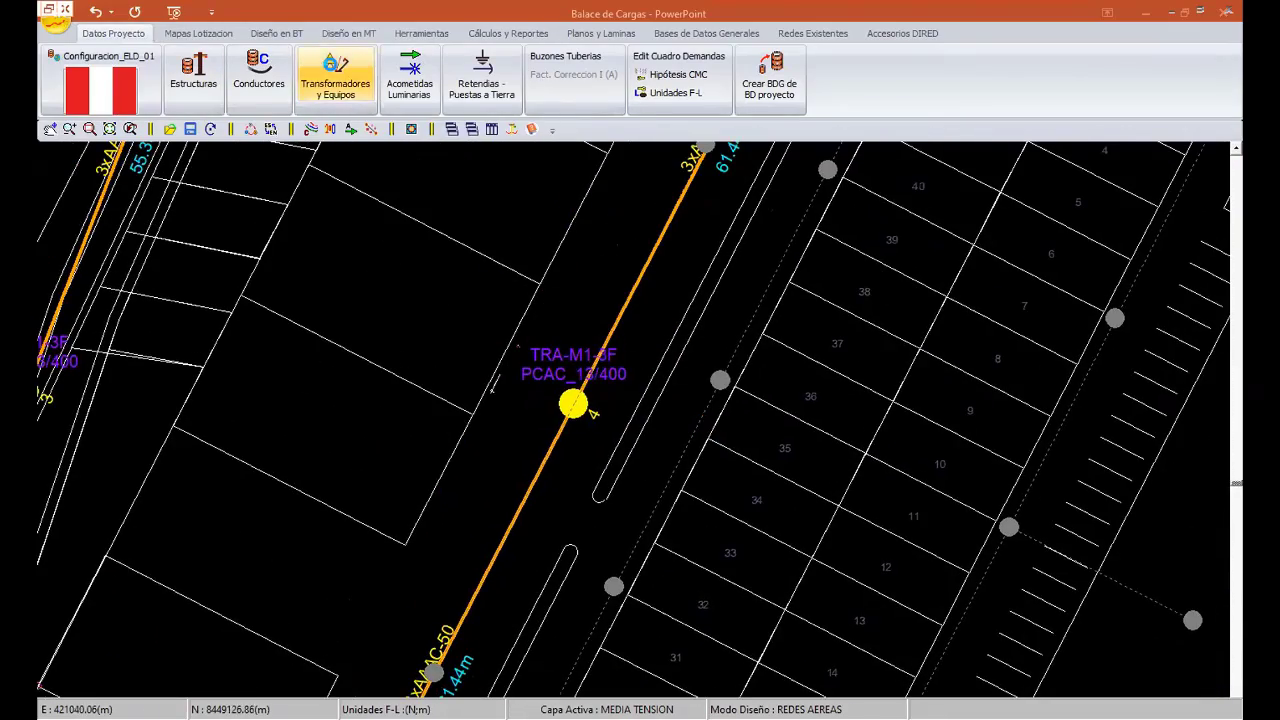
{"action": "left_click", "coordinate": [346, 33]}
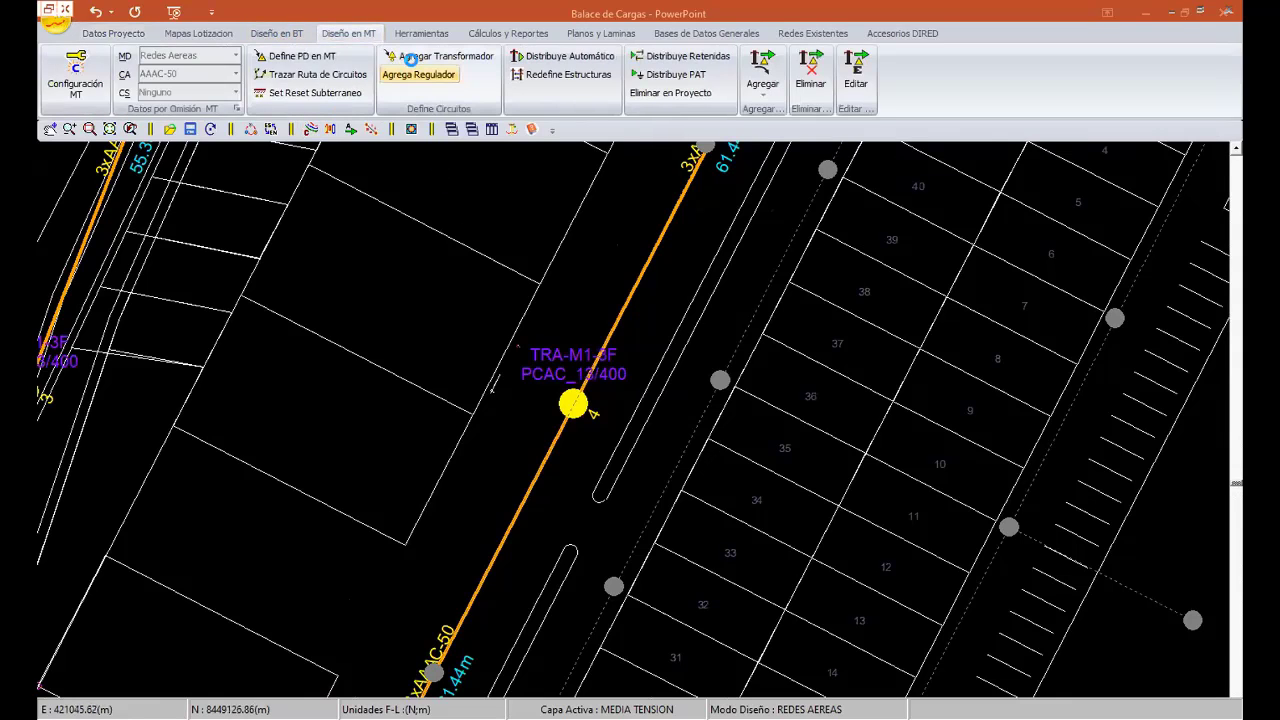
{"action": "left_click", "coordinate": [406, 131]}
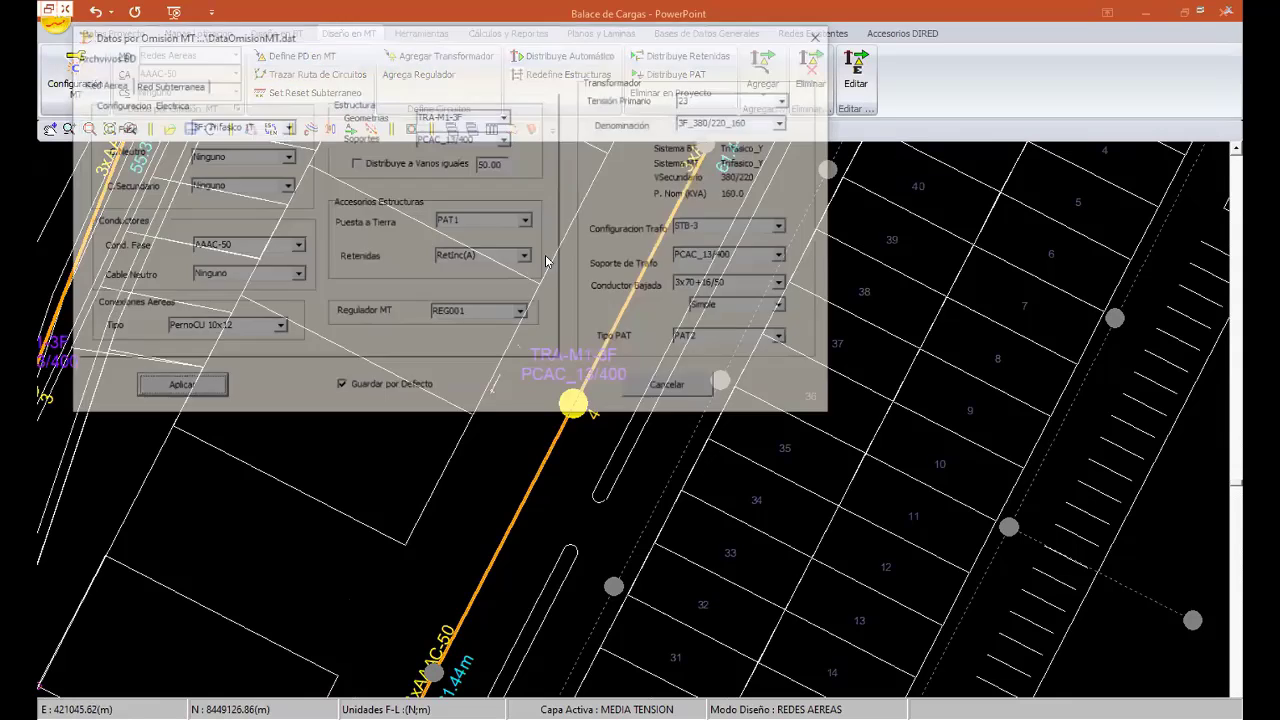
{"action": "left_click", "coordinate": [788, 98]}
{"action": "left_click", "coordinate": [696, 112]}
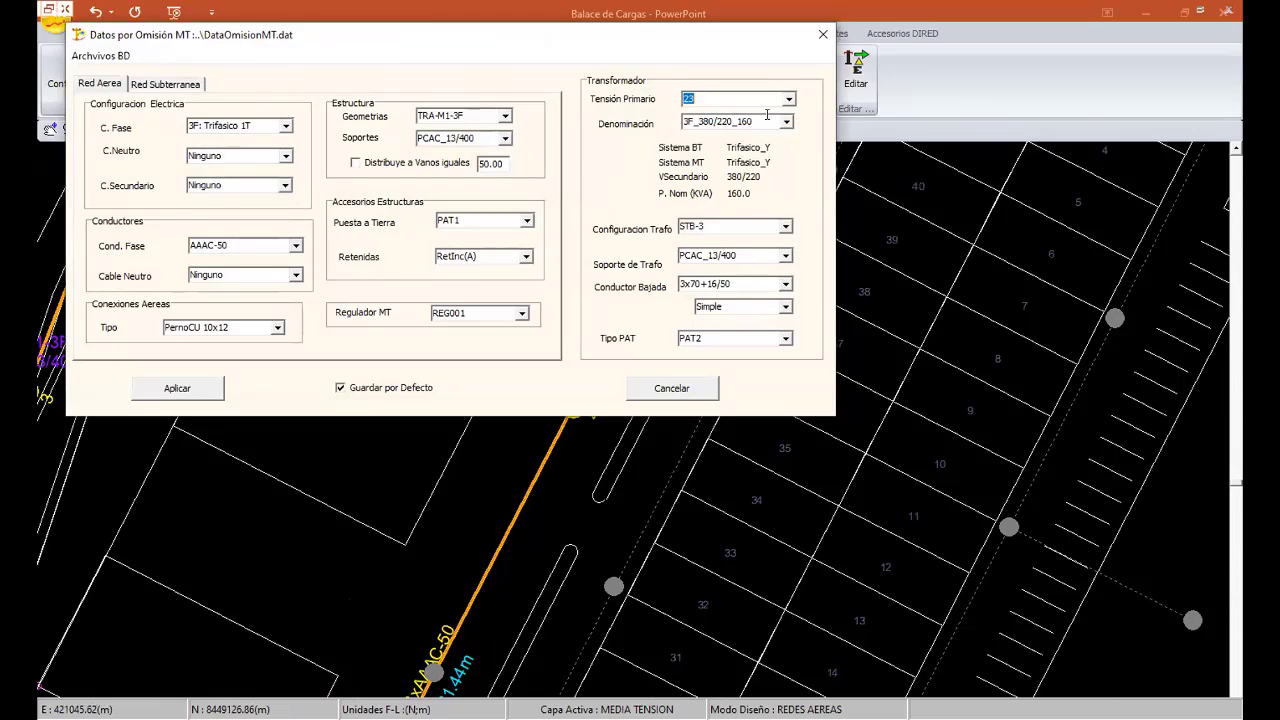
{"action": "left_click", "coordinate": [787, 122]}
{"action": "left_click", "coordinate": [715, 191]}
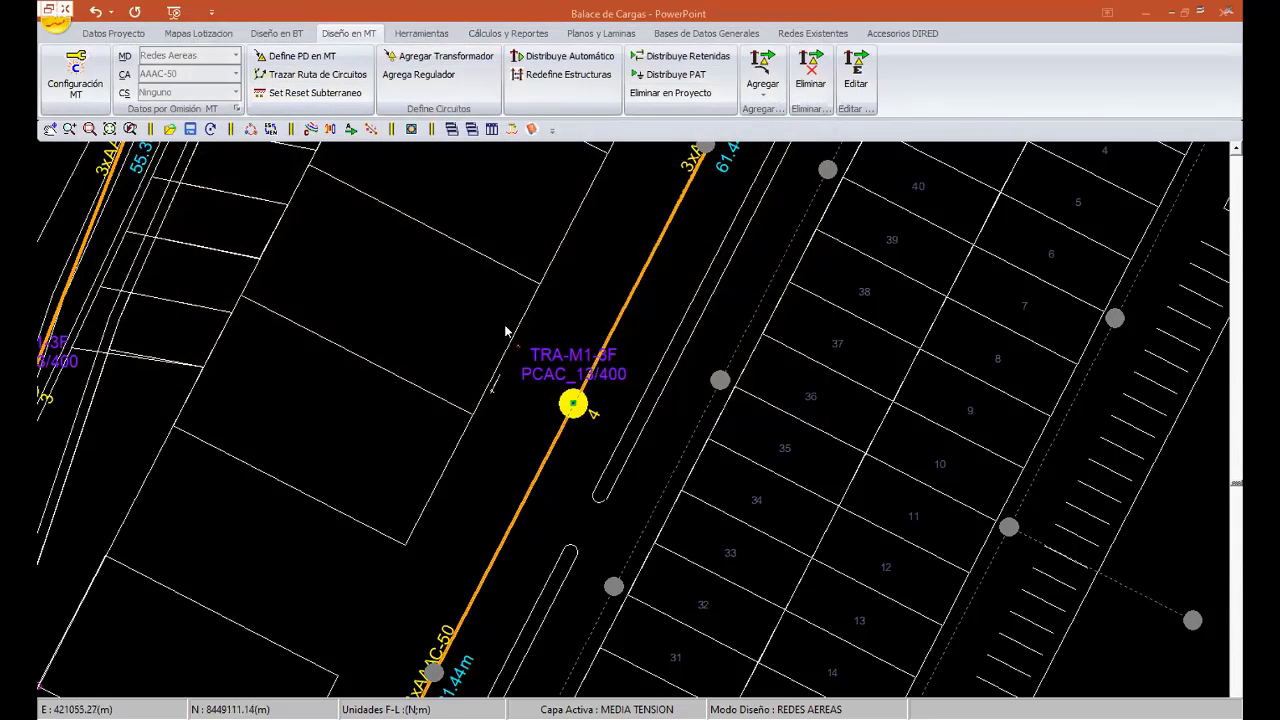
- Place the 15 kVA SED-03 transformer on pole 4 and dismiss the floating point overflow error
{"action": "right_click", "coordinate": [502, 228]}
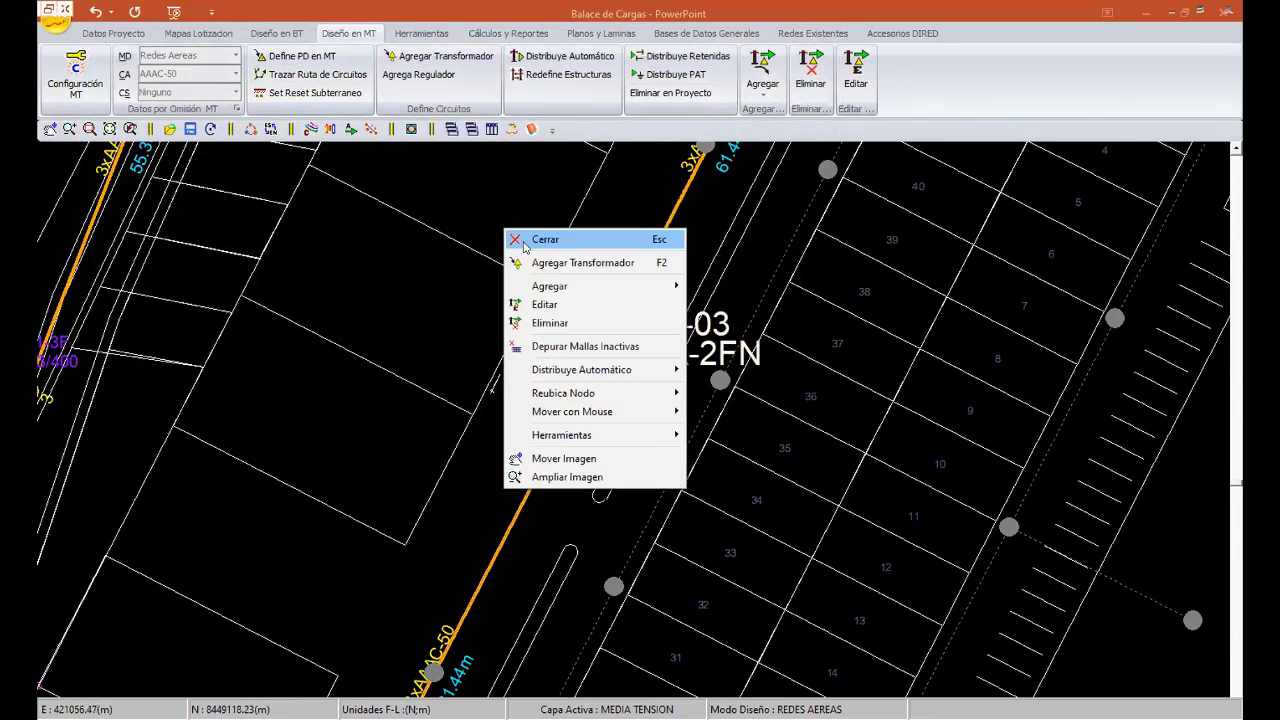
{"action": "left_click", "coordinate": [523, 243]}
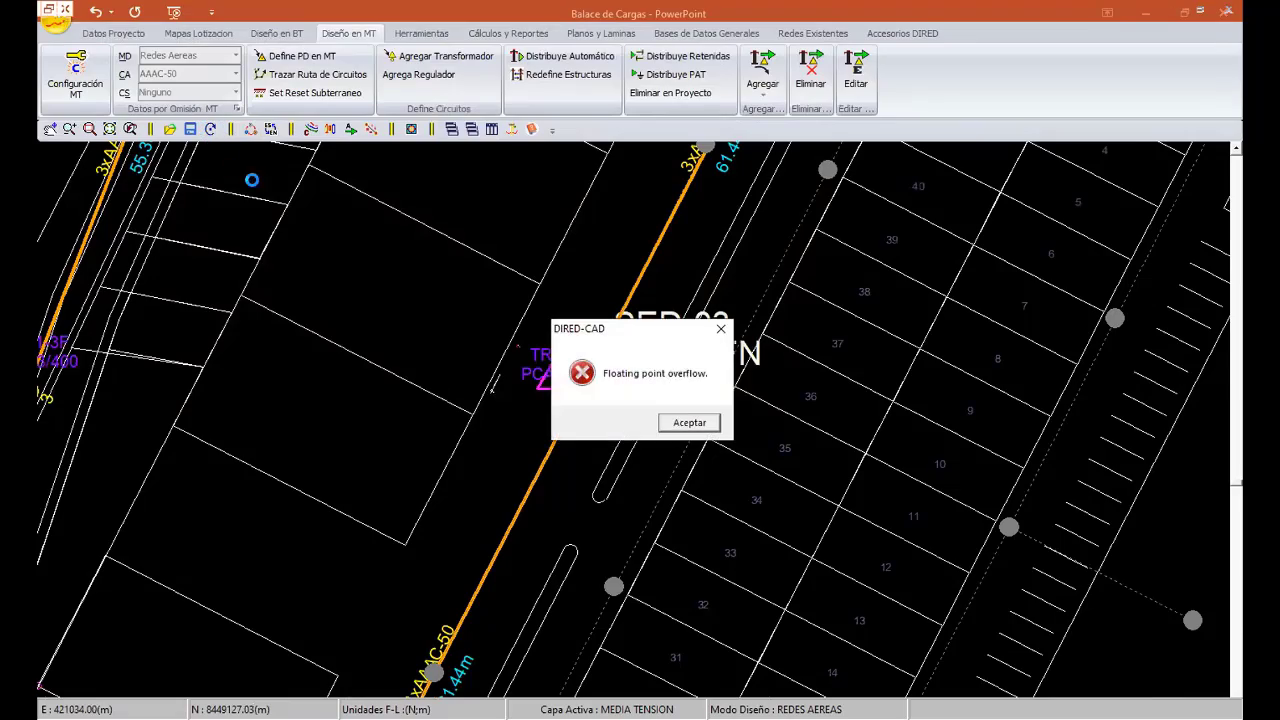
{"action": "left_click", "coordinate": [686, 422]}
{"action": "scroll", "coordinate": [571, 403], "scroll_direction": "down", "scroll_amount": 2}
{"action": "scroll", "coordinate": [789, 253], "scroll_direction": "down", "scroll_amount": 2}
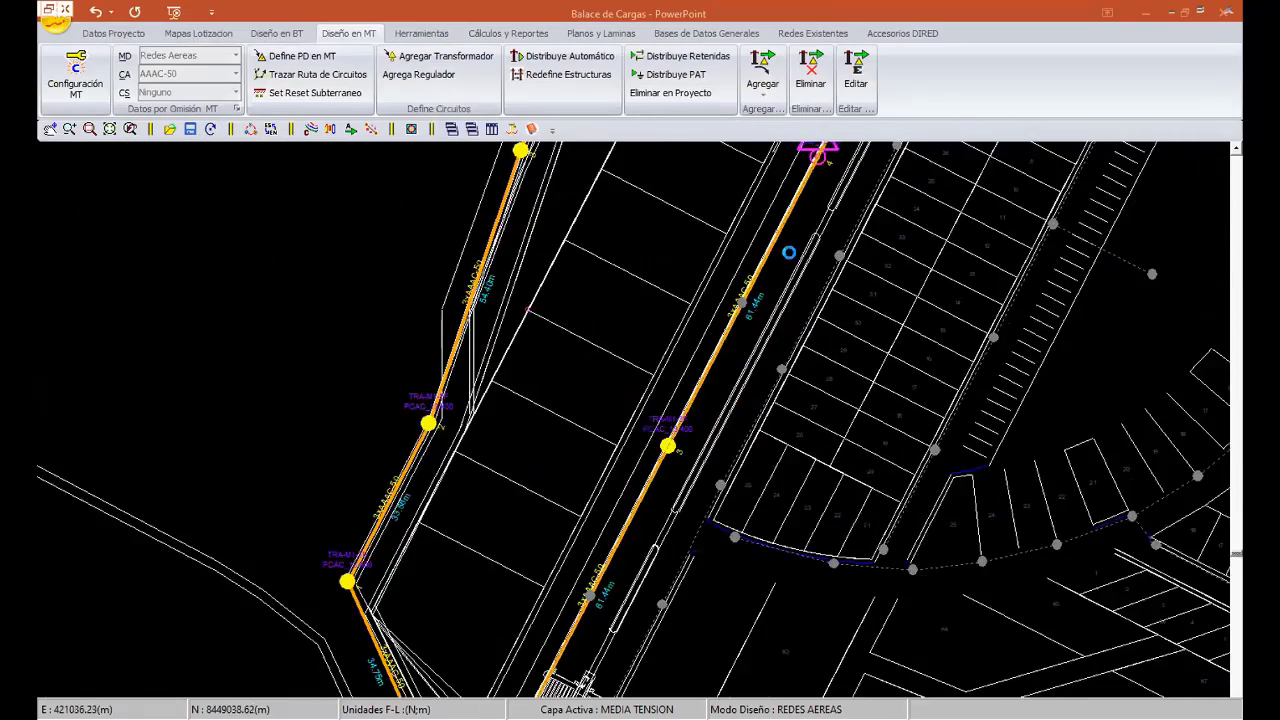
{"action": "scroll", "coordinate": [789, 253], "scroll_direction": "up", "scroll_amount": 2}
{"action": "scroll", "coordinate": [470, 345], "scroll_direction": "up", "scroll_amount": 2}
{"action": "scroll", "coordinate": [470, 345], "scroll_direction": "up", "scroll_amount": 2}
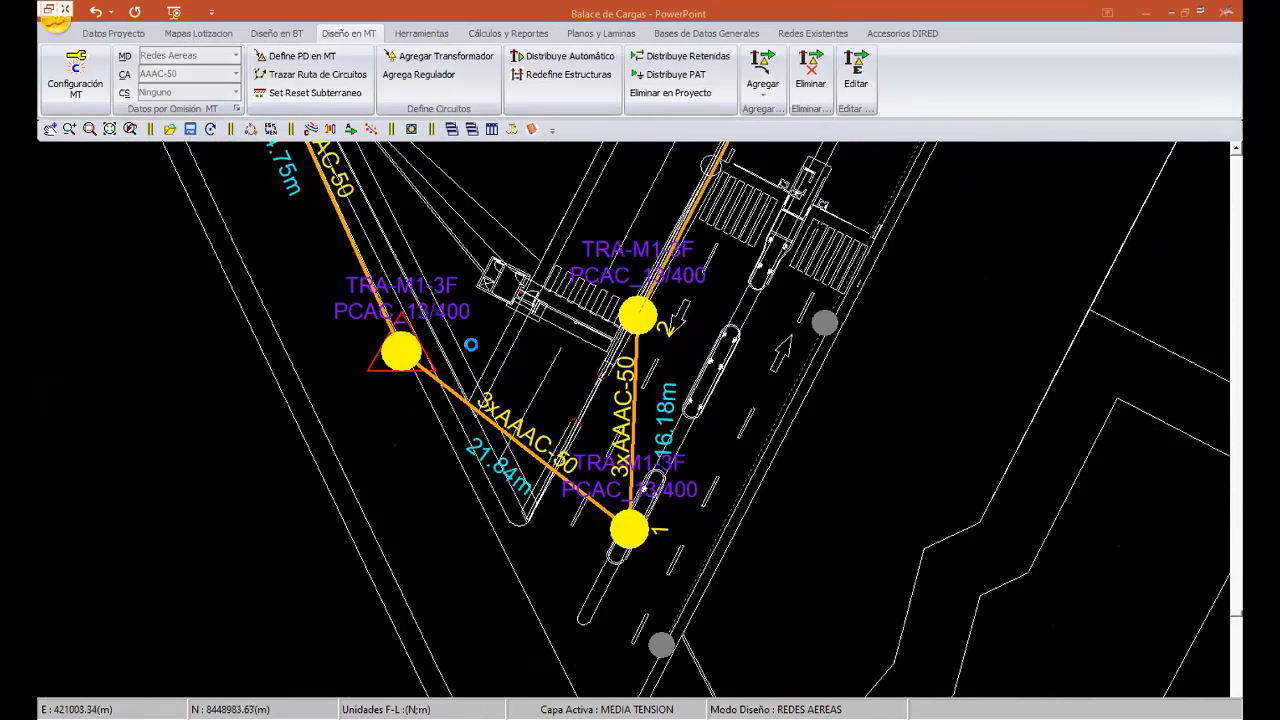
{"action": "left_click", "coordinate": [540, 32]}
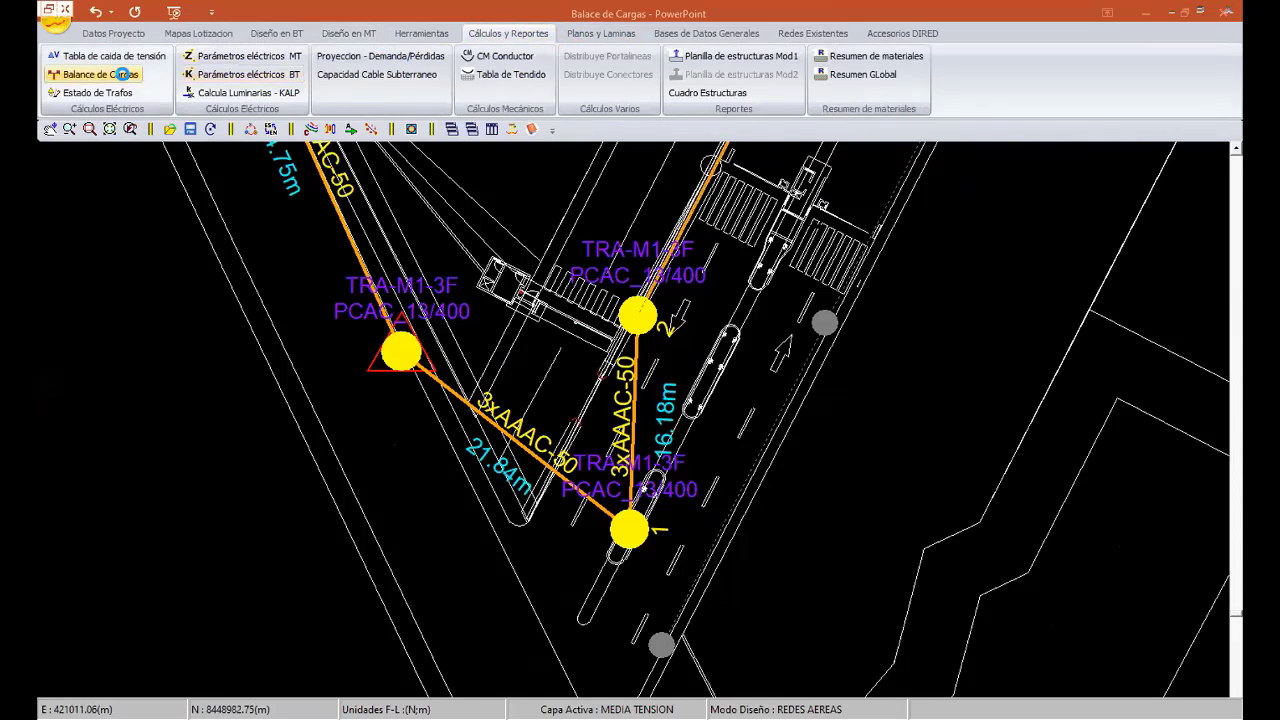
- Glance at the MT load balance table, then open transformer SED-03's substation data
{"action": "left_click", "coordinate": [122, 74]}
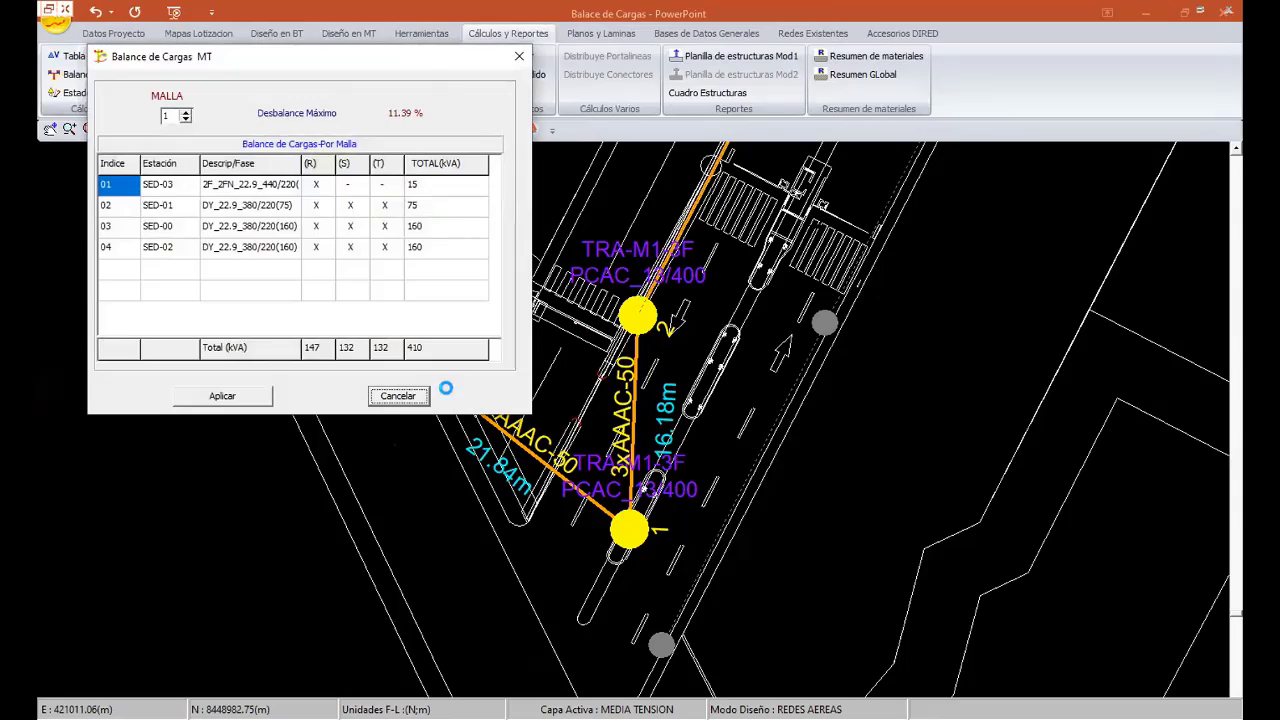
{"action": "left_click", "coordinate": [398, 396]}
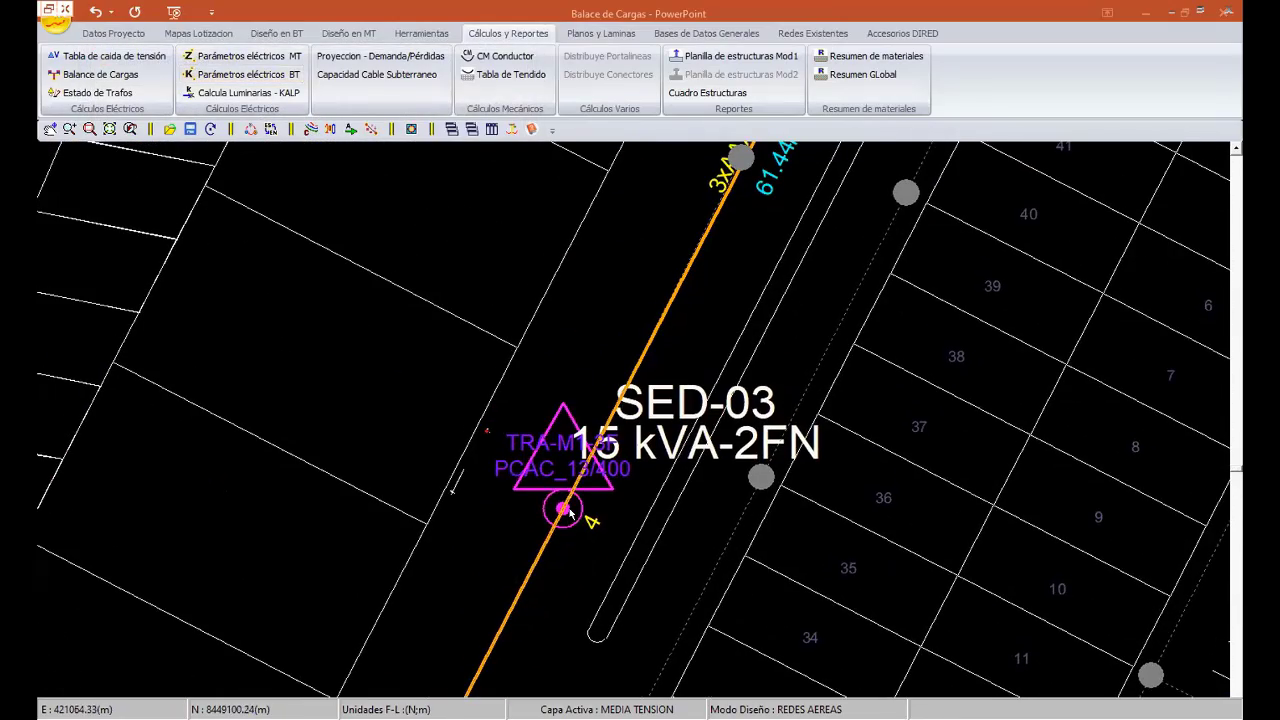
{"action": "left_click", "coordinate": [569, 511]}
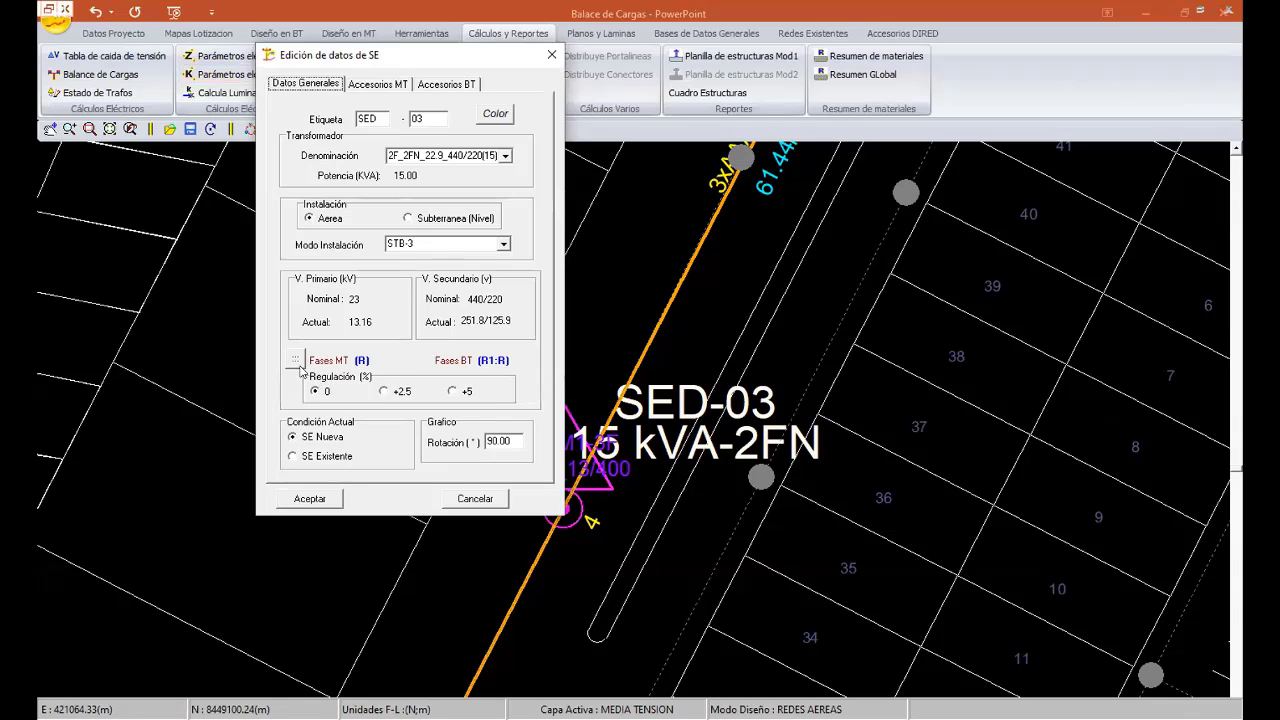
- Try phases S and T for SED-03 in the phase editor, leaving it on phase R
{"action": "left_click", "coordinate": [295, 358]}
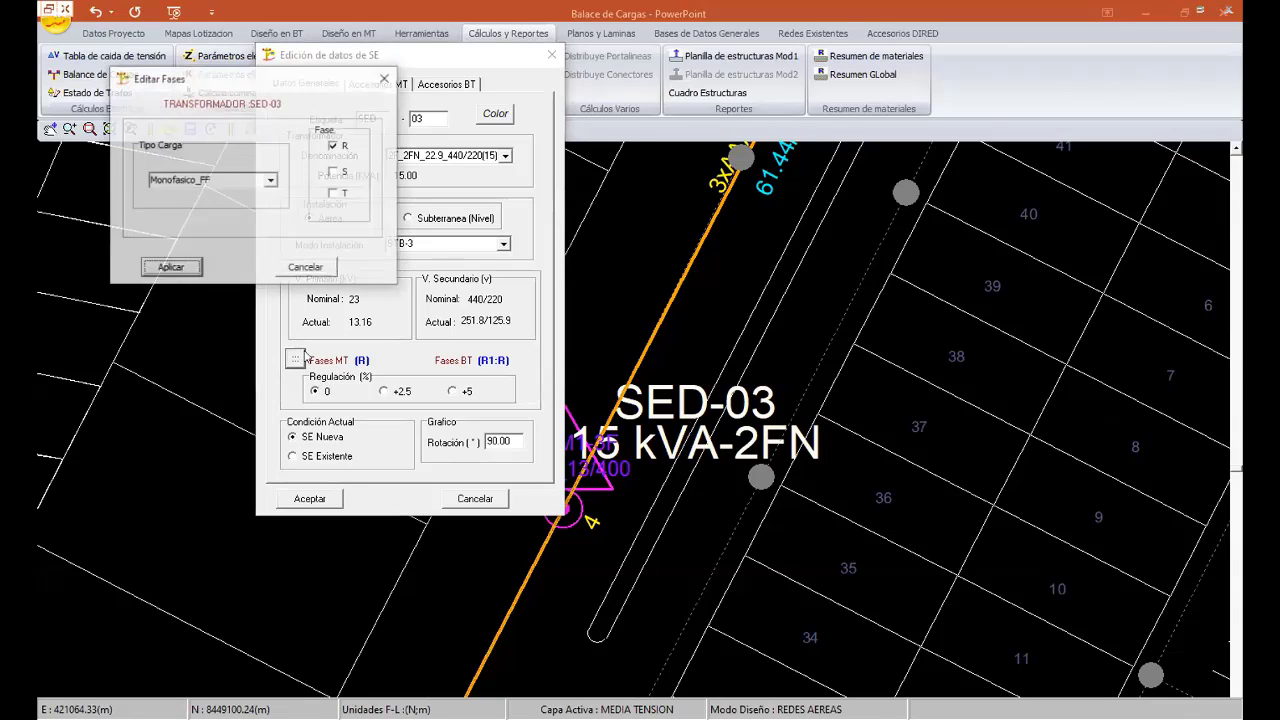
{"action": "left_click", "coordinate": [334, 146]}
{"action": "left_click", "coordinate": [334, 172]}
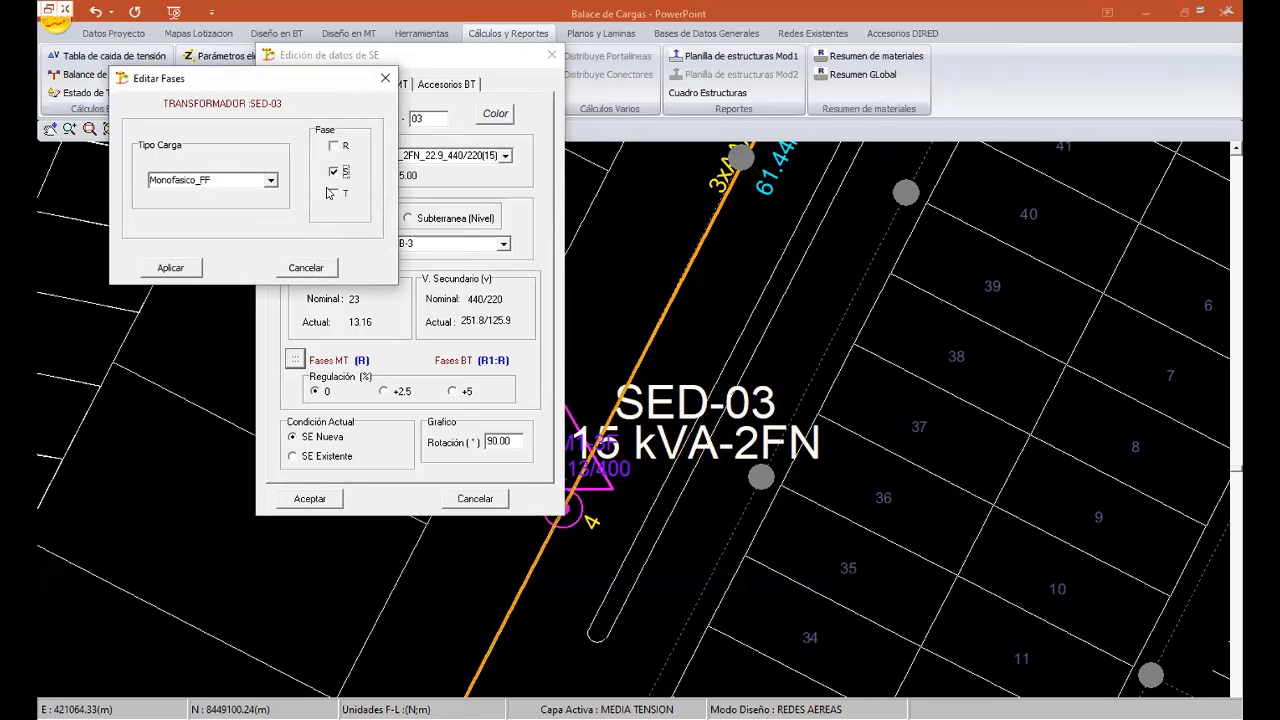
{"action": "left_click", "coordinate": [334, 146]}
{"action": "left_click", "coordinate": [334, 193]}
{"action": "left_click", "coordinate": [334, 146]}
{"action": "left_click", "coordinate": [334, 172]}
{"action": "left_click", "coordinate": [340, 151]}
{"action": "left_click", "coordinate": [172, 267]}
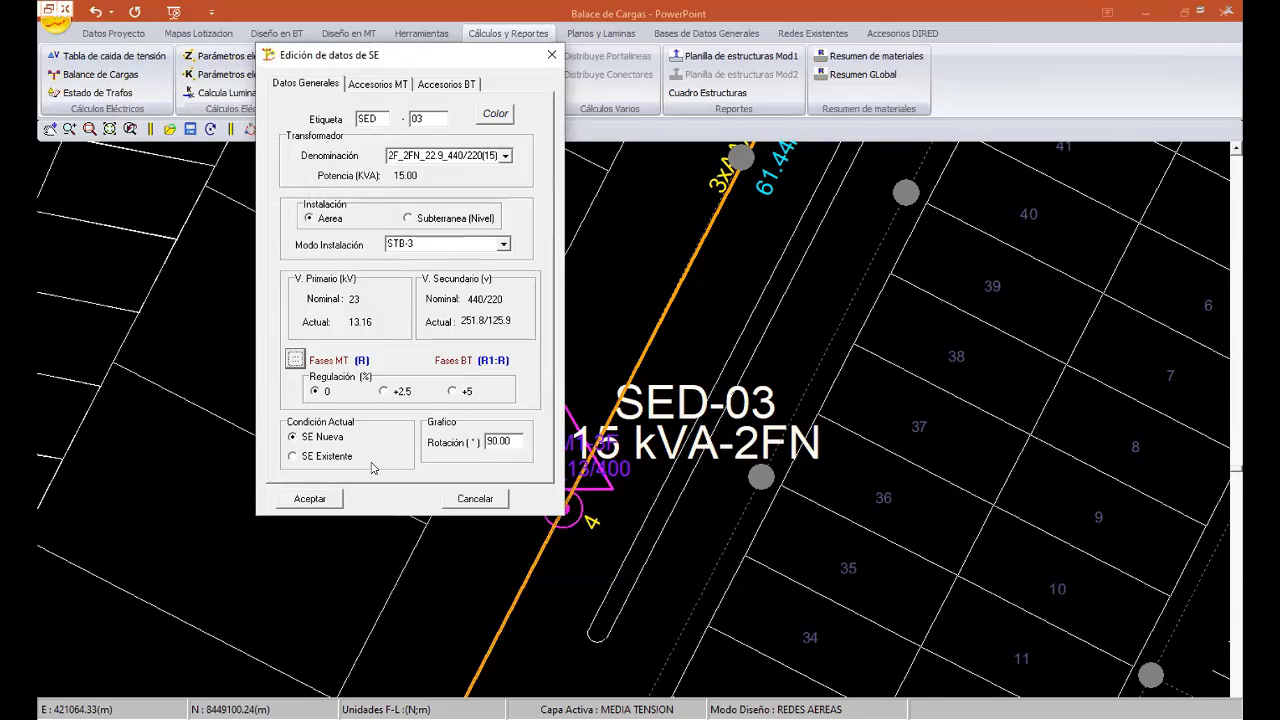
- Accept SED-03's 15 kVA data and reopen the MT load balance table
{"action": "left_click", "coordinate": [314, 499]}
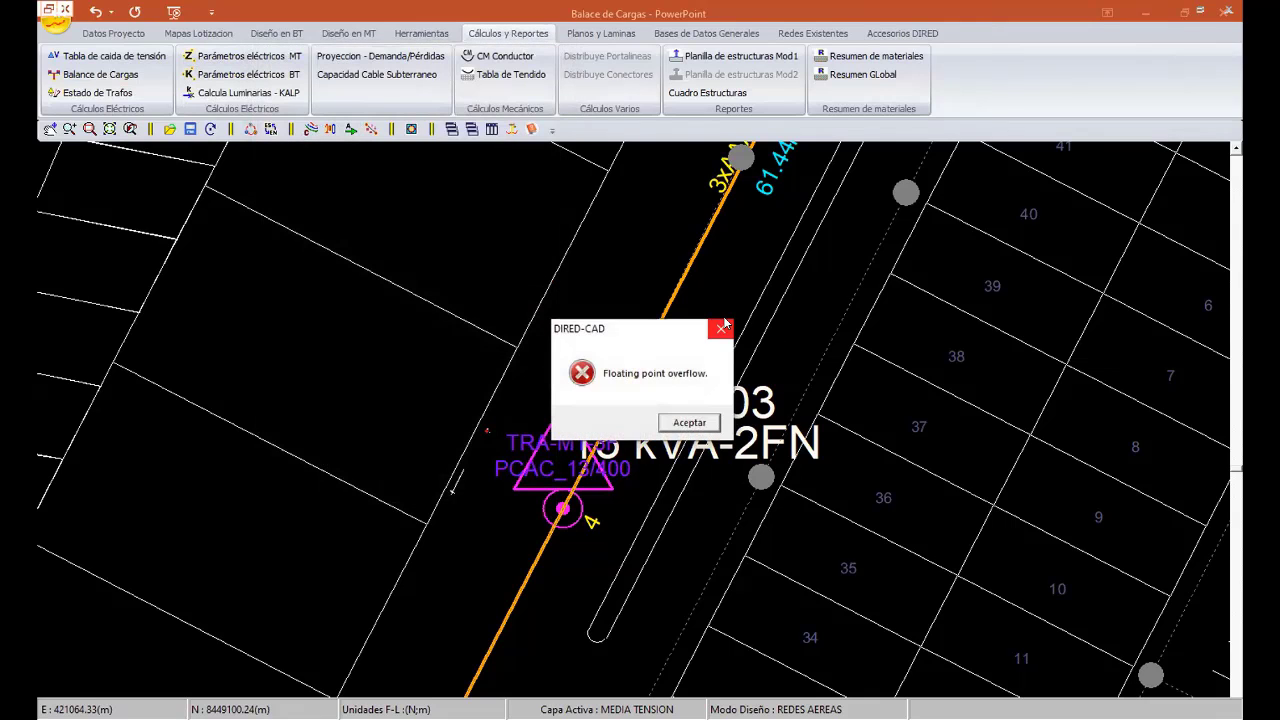
{"action": "left_click", "coordinate": [726, 329]}
{"action": "left_click", "coordinate": [105, 74]}
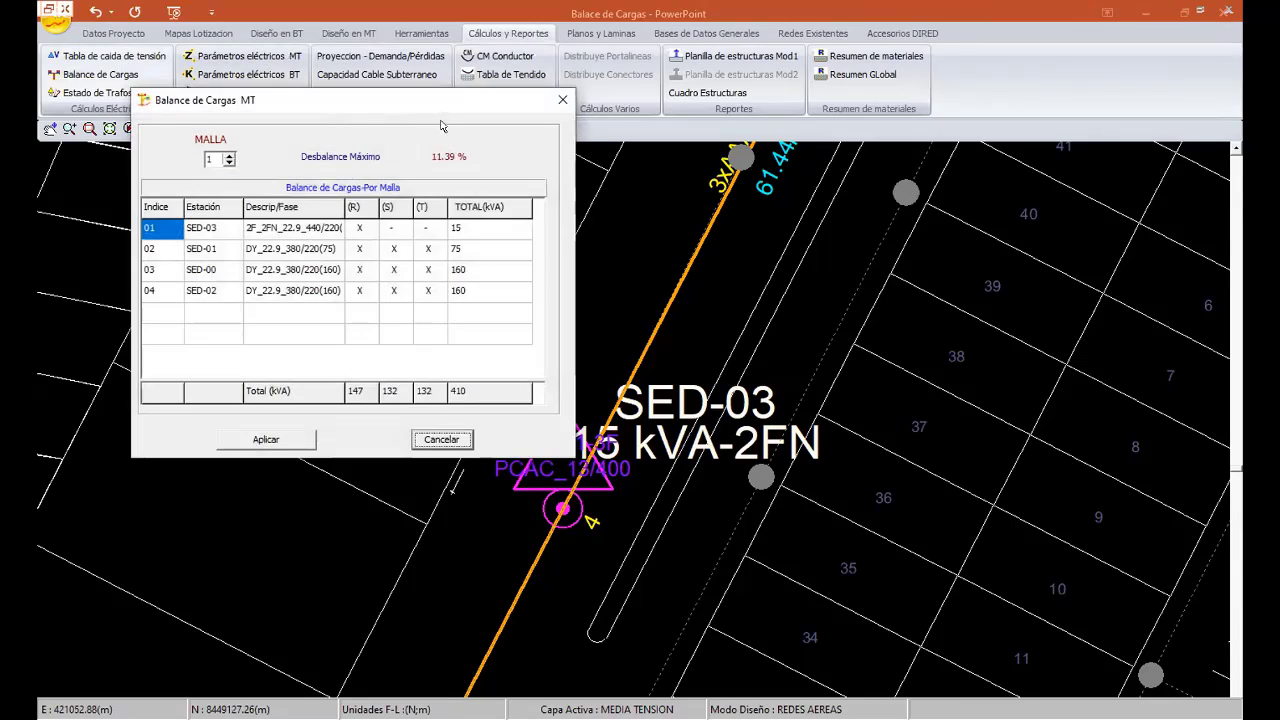
- Shift SED-03's 15 kVA load between phases R, S and T to compare totals, then cancel
{"action": "left_click_drag", "start_coordinate": [455, 113], "coordinate": [645, 203]}
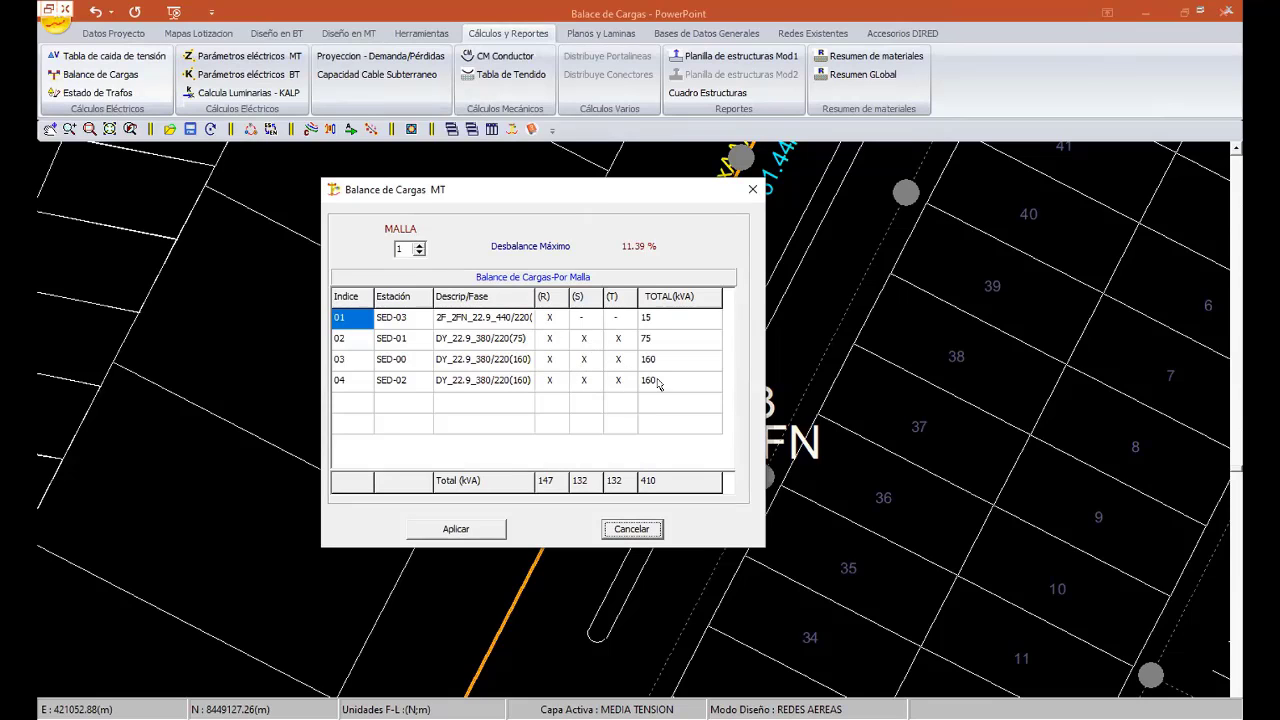
{"action": "left_click", "coordinate": [590, 321]}
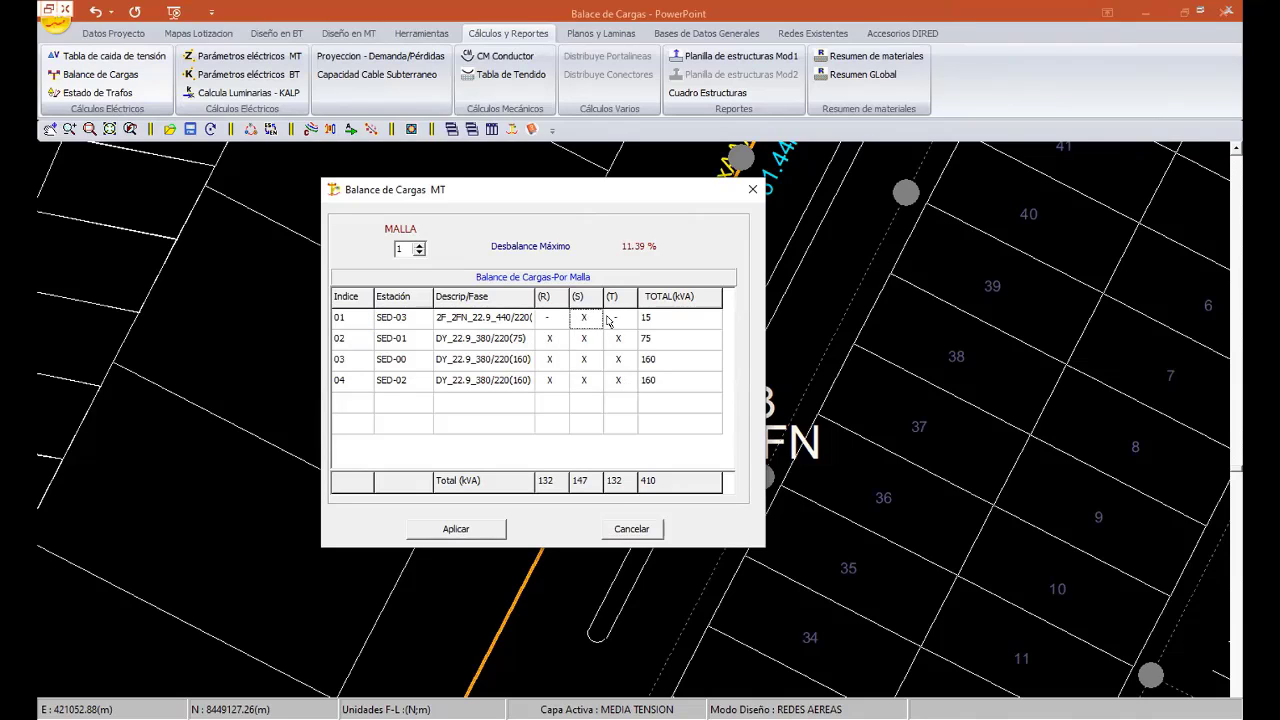
{"action": "left_click", "coordinate": [607, 320]}
{"action": "left_click", "coordinate": [580, 320]}
{"action": "left_click", "coordinate": [562, 320]}
{"action": "left_click", "coordinate": [617, 320]}
{"action": "left_click", "coordinate": [630, 529]}
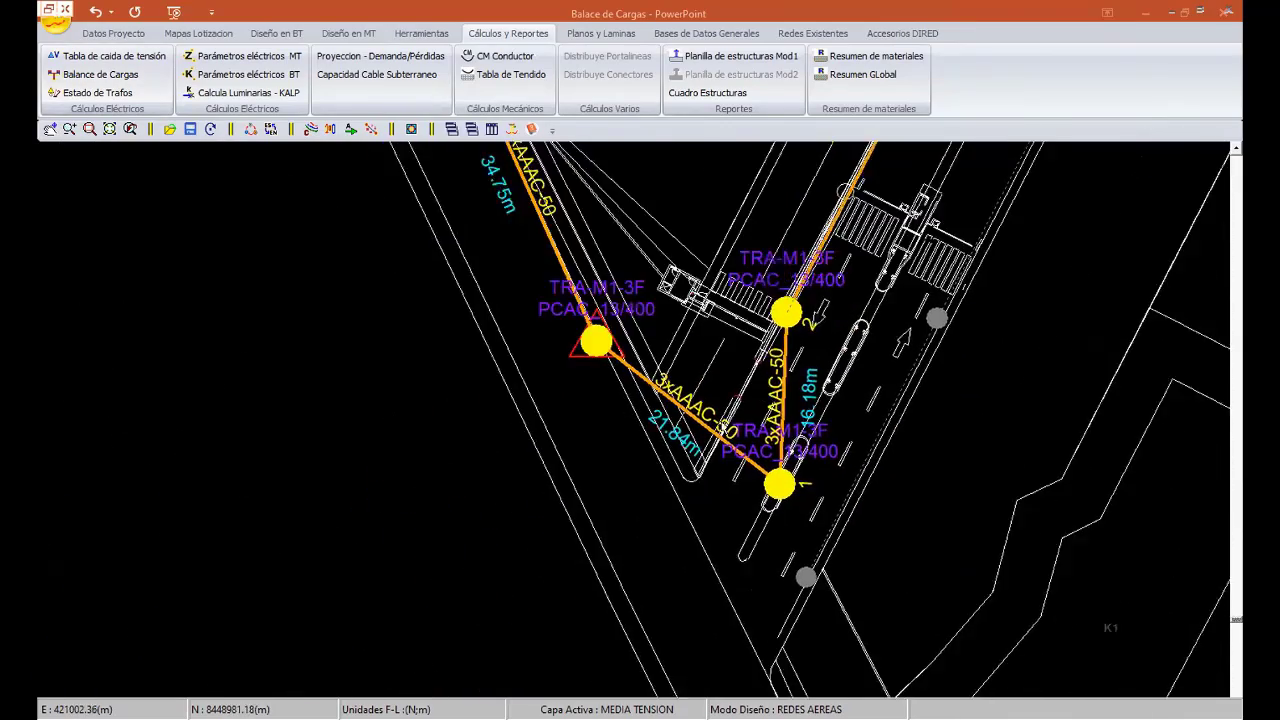
- Hide conductor, support, pole-number and assembly labels on the map
{"action": "left_click", "coordinate": [271, 129]}
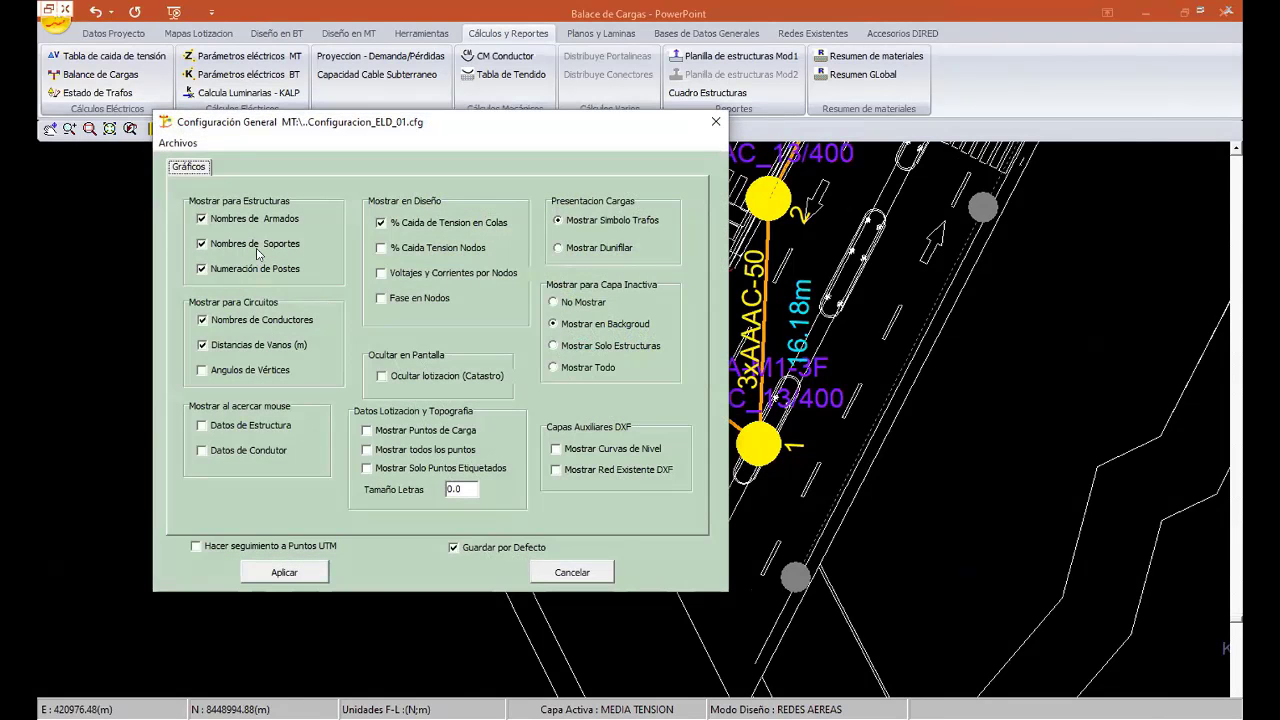
{"action": "left_click", "coordinate": [254, 320]}
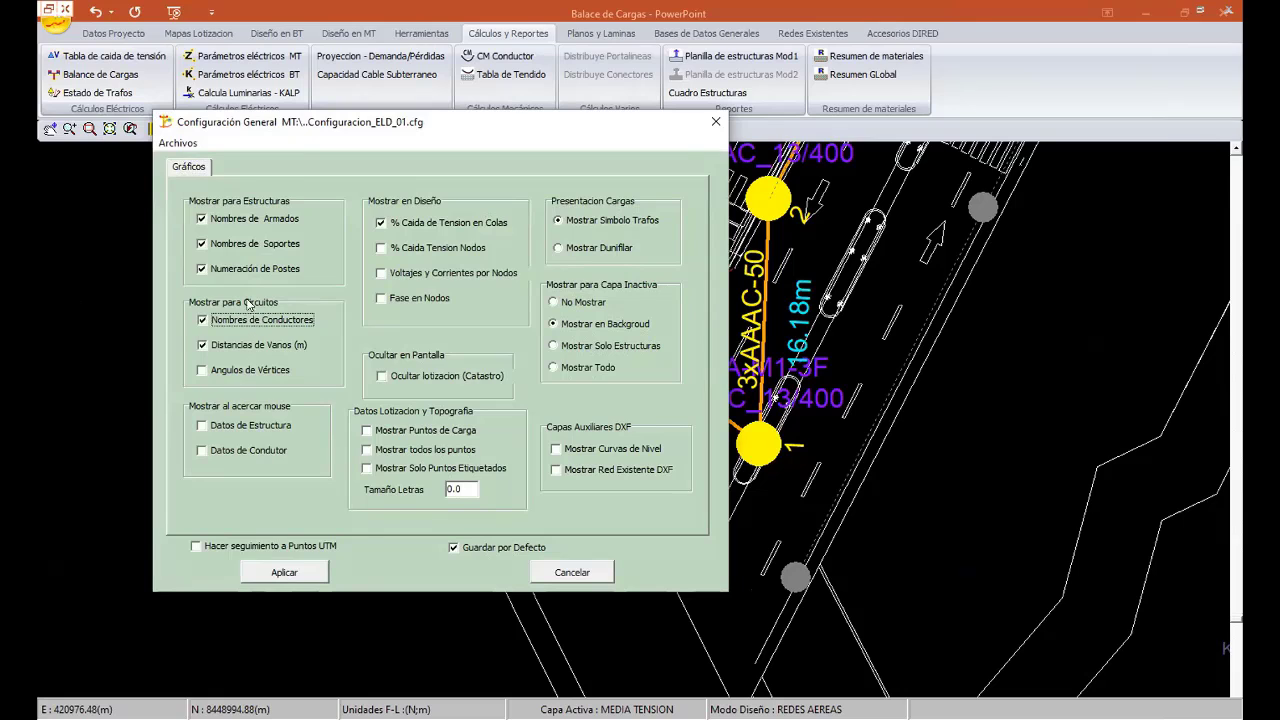
{"action": "left_click", "coordinate": [245, 244]}
{"action": "left_click", "coordinate": [241, 270]}
{"action": "left_click", "coordinate": [245, 219]}
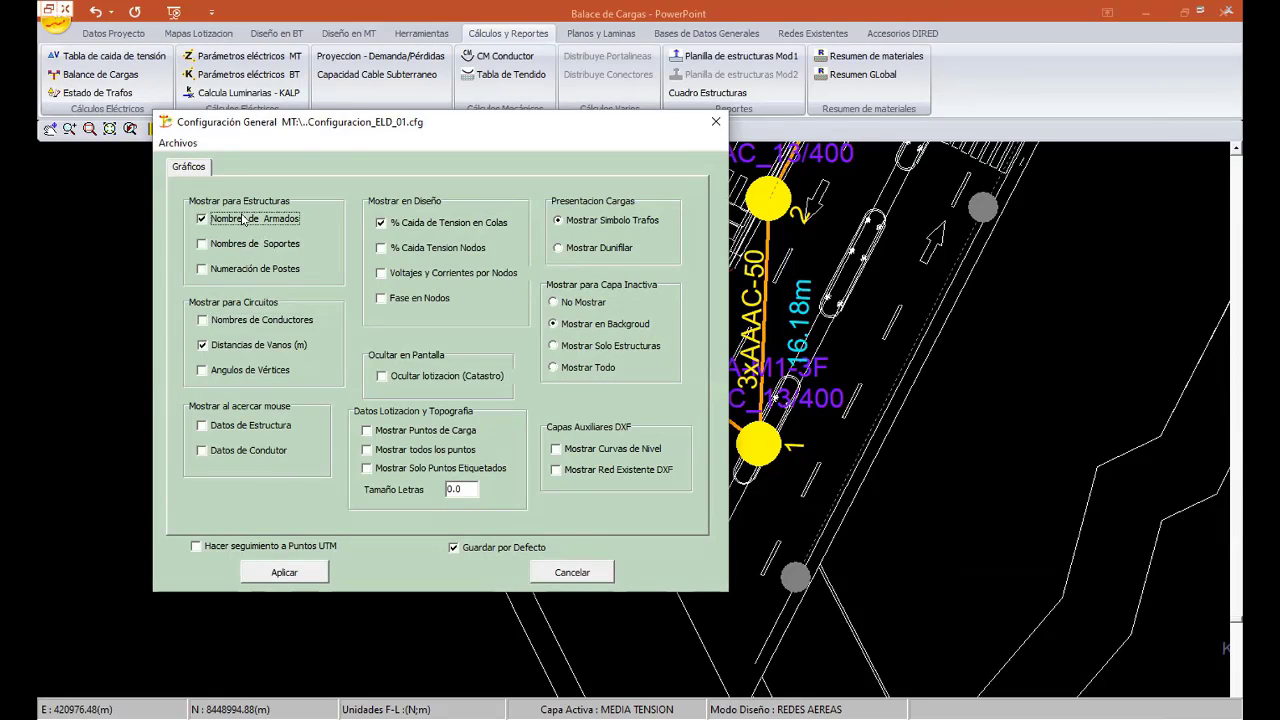
{"action": "left_click", "coordinate": [284, 572]}
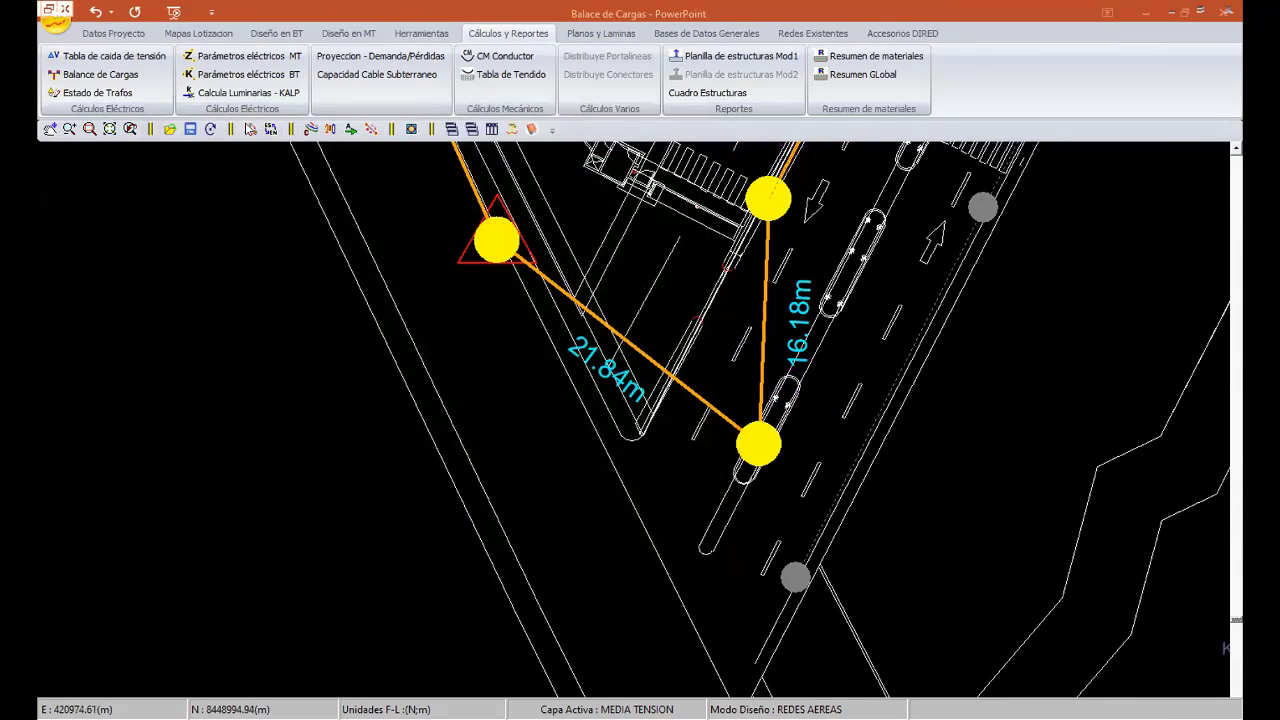
- Hide span distances and show voltages and currents at each node
{"action": "left_click", "coordinate": [311, 129]}
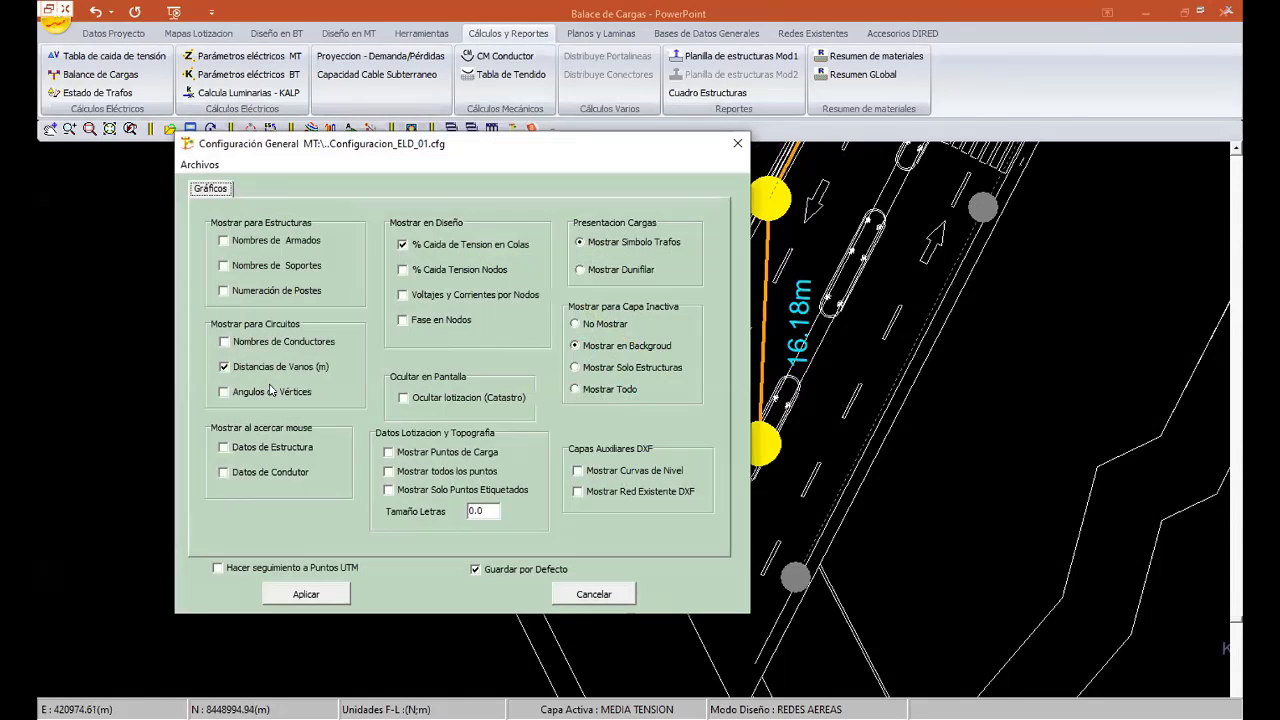
{"action": "left_click", "coordinate": [278, 367]}
{"action": "left_click", "coordinate": [448, 295]}
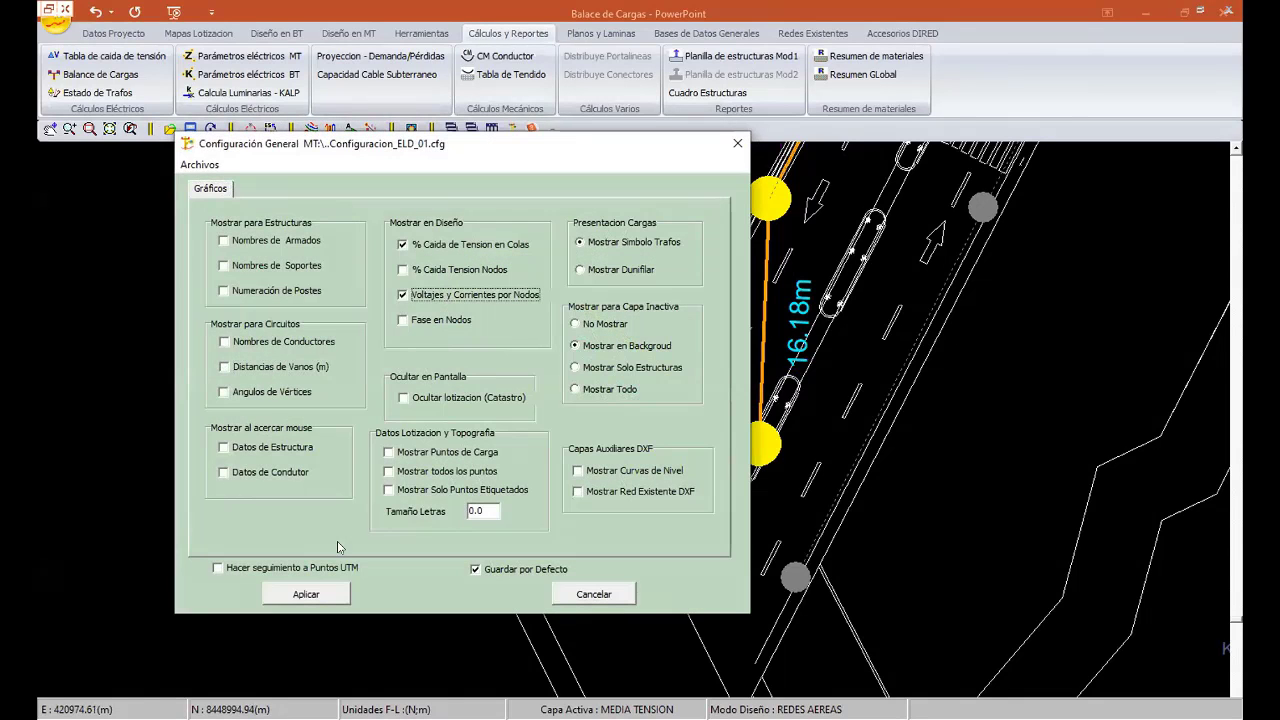
{"action": "left_click", "coordinate": [300, 598]}
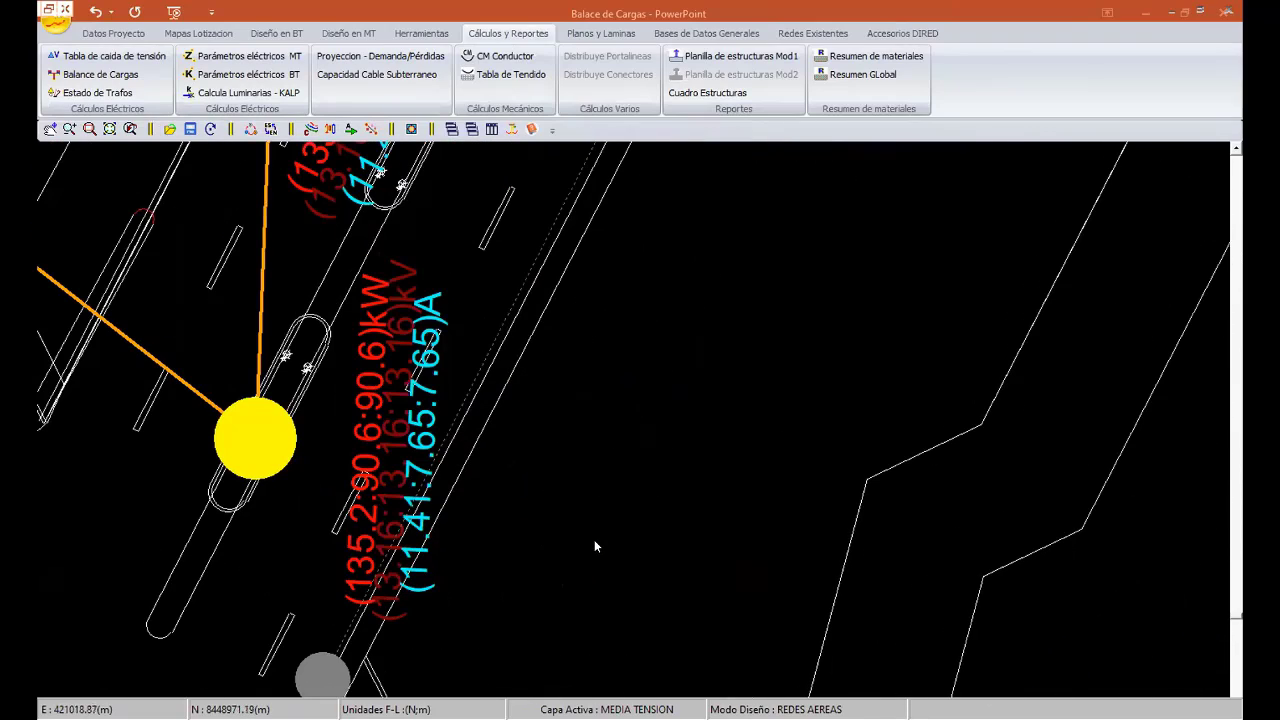
{"action": "mouse_move", "coordinate": [485, 506]}
{"action": "middle_mouse_down"}
{"action": "mouse_move", "coordinate": [266, 340]}
{"action": "mouse_move", "coordinate": [372, 458]}
{"action": "middle_mouse_up"}
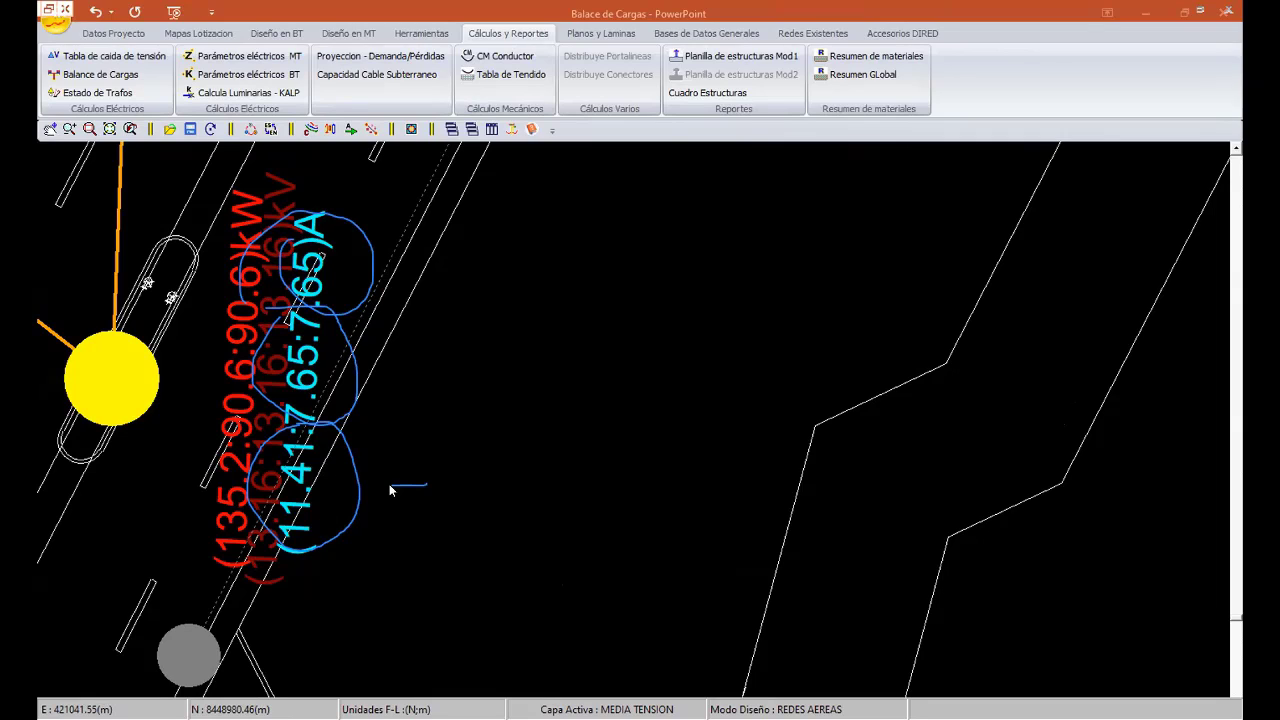
{"action": "left_click_drag", "start_coordinate": [380, 503], "coordinate": [378, 470]}
{"action": "key", "text": "Escape"}
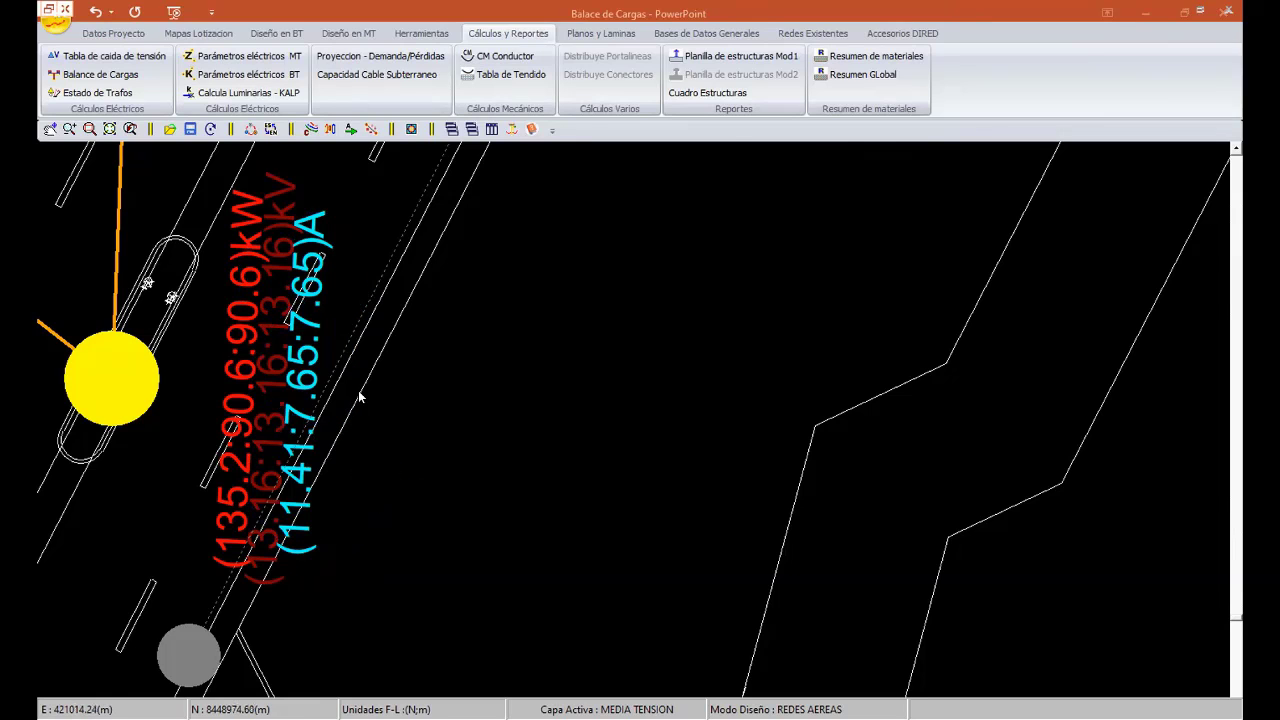
{"action": "scroll", "coordinate": [360, 397], "scroll_direction": "down", "scroll_amount": 1}
{"action": "scroll", "coordinate": [768, 485], "scroll_direction": "down", "scroll_amount": 2}
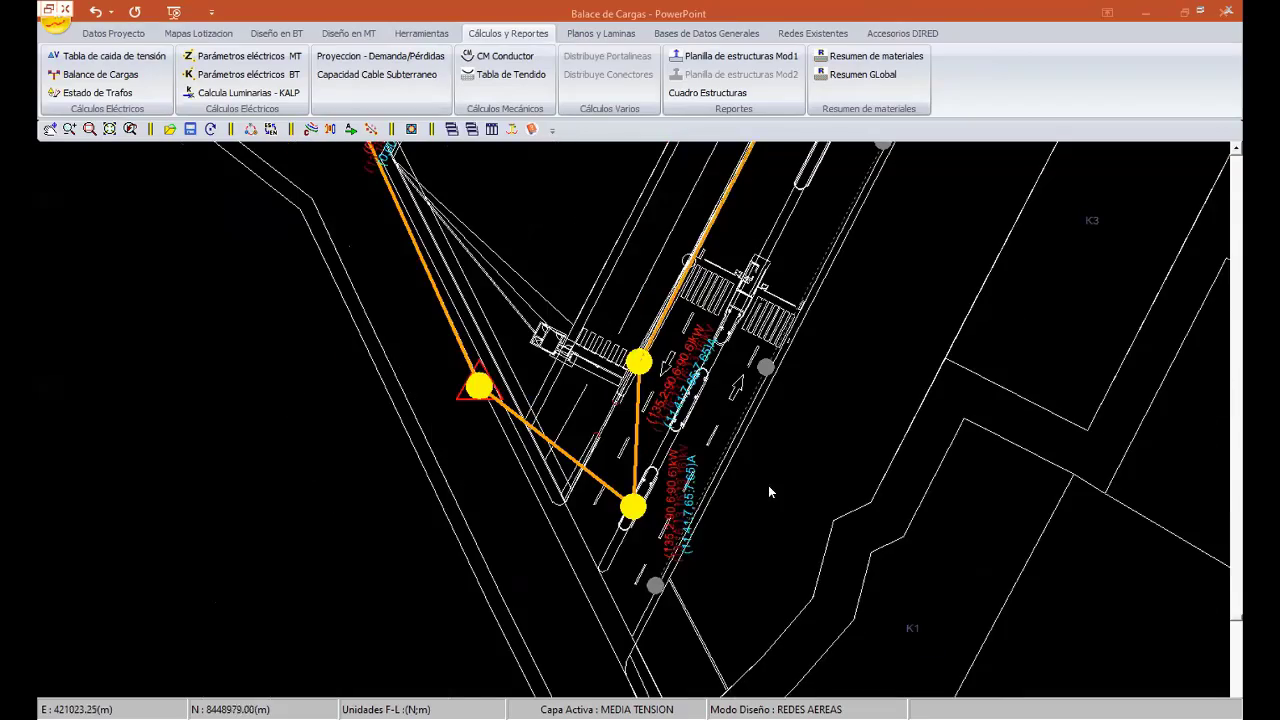
{"action": "middle_click_drag", "start_coordinate": [768, 485], "coordinate": [828, 430]}
{"action": "scroll", "coordinate": [828, 430], "scroll_direction": "down", "scroll_amount": 3}
{"action": "mouse_move", "coordinate": [843, 370]}
{"action": "middle_mouse_down"}
{"action": "mouse_move", "coordinate": [632, 463]}
{"action": "mouse_move", "coordinate": [608, 491]}
{"action": "middle_mouse_up"}
{"action": "scroll", "coordinate": [700, 430], "scroll_direction": "up", "scroll_amount": 2}
{"action": "scroll", "coordinate": [632, 463], "scroll_direction": "down", "scroll_amount": 1}
{"action": "scroll", "coordinate": [752, 358], "scroll_direction": "down", "scroll_amount": 2}
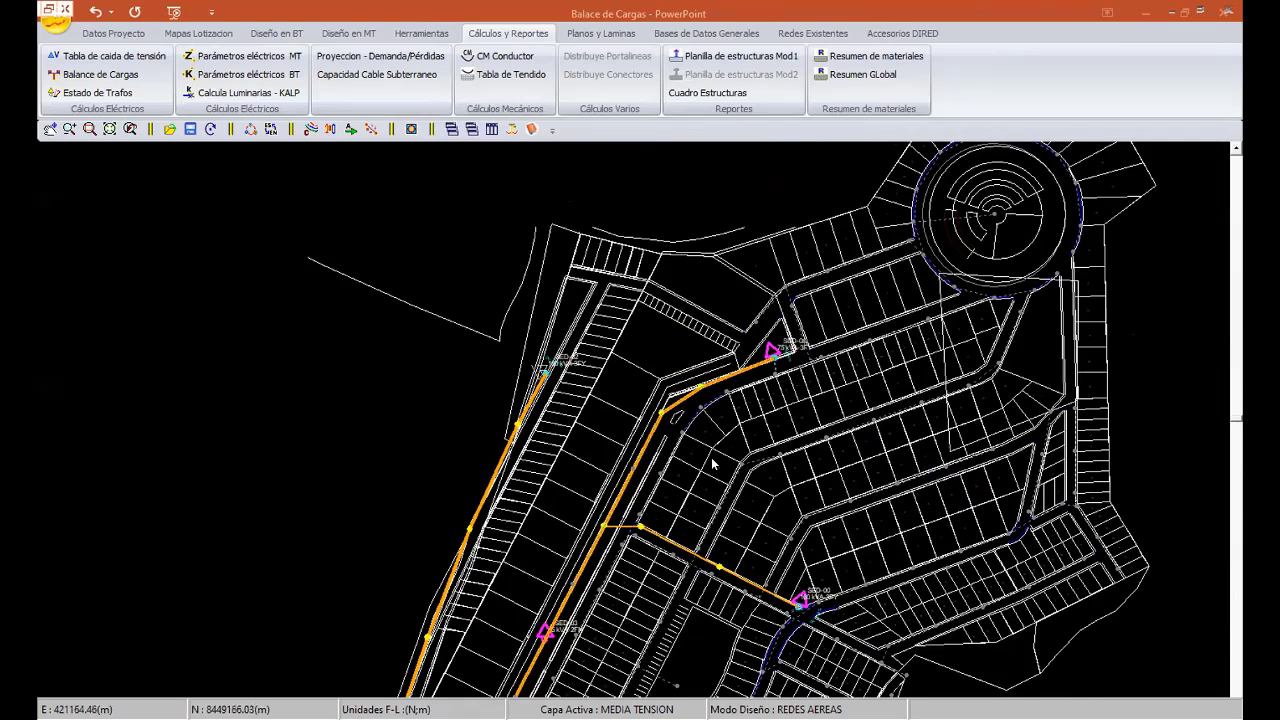
{"action": "left_click", "coordinate": [56, 20]}
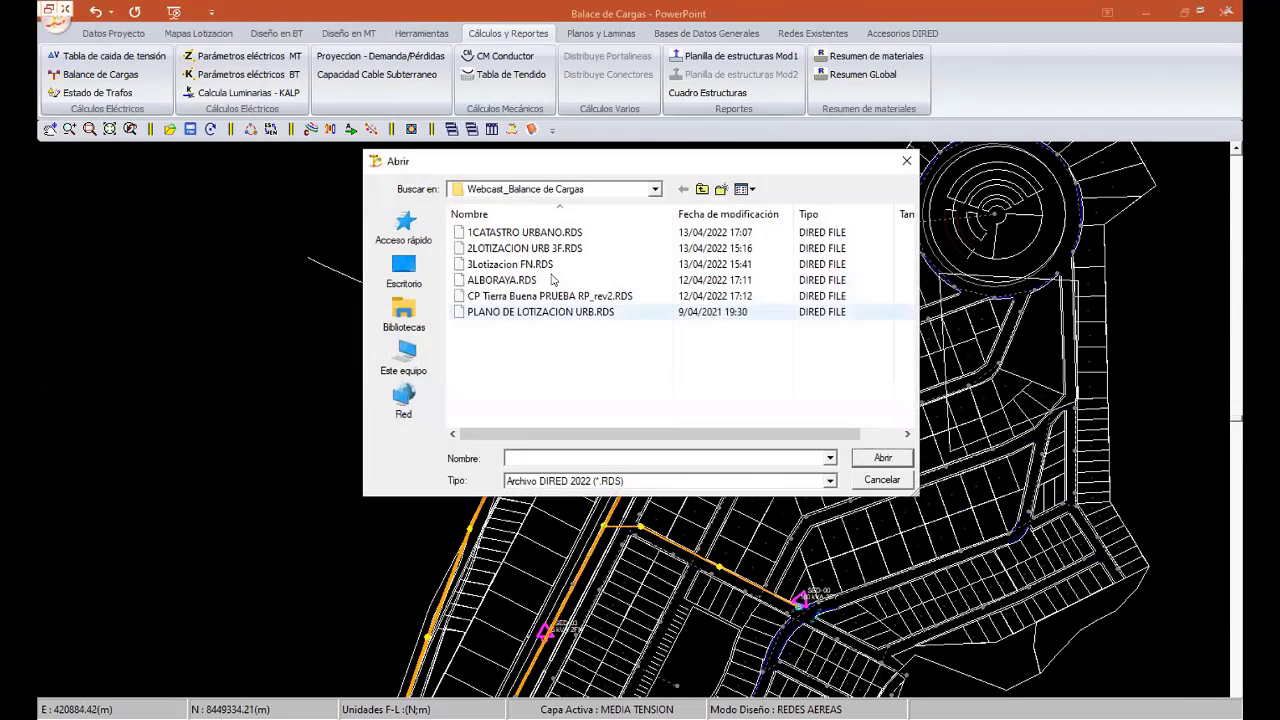
{"action": "left_click", "coordinate": [510, 264]}
{"action": "left_click", "coordinate": [879, 458]}
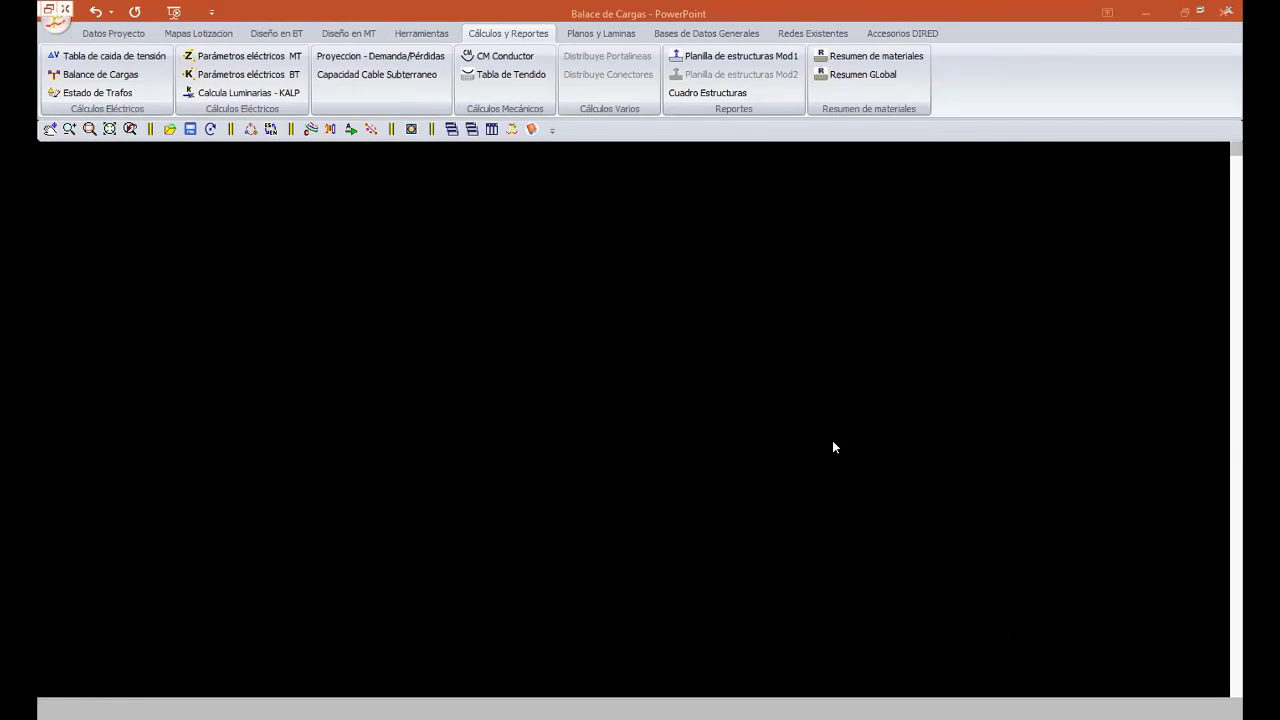
{"action": "scroll", "coordinate": [569, 502], "scroll_direction": "down", "scroll_amount": 2}
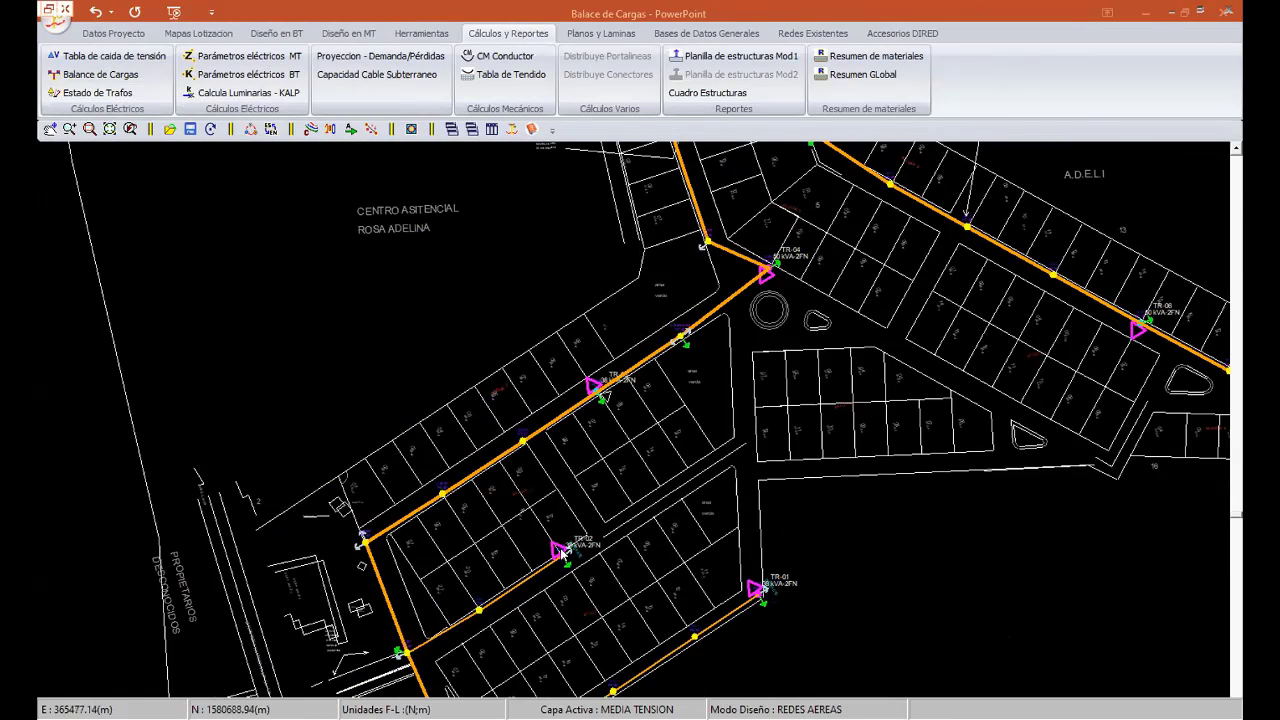
{"action": "scroll", "coordinate": [672, 517], "scroll_direction": "up", "scroll_amount": 2}
{"action": "scroll", "coordinate": [613, 588], "scroll_direction": "down", "scroll_amount": 2}
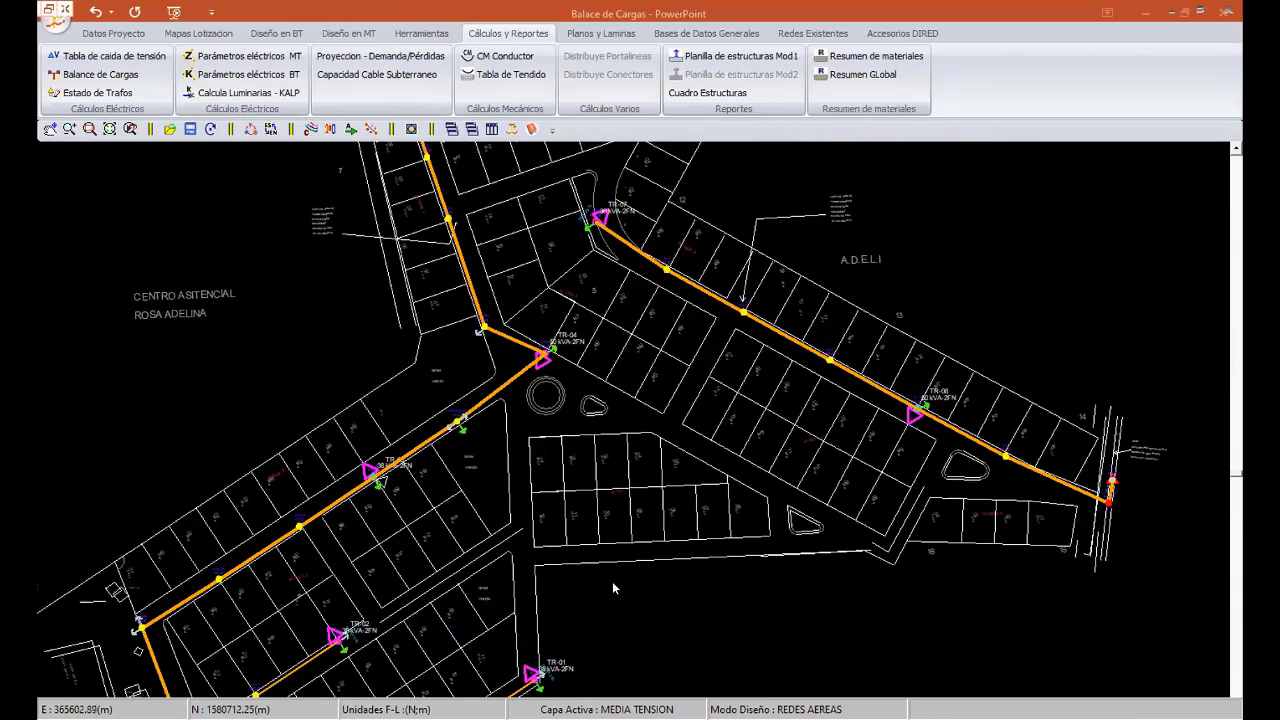
{"action": "scroll", "coordinate": [608, 585], "scroll_direction": "down", "scroll_amount": 2}
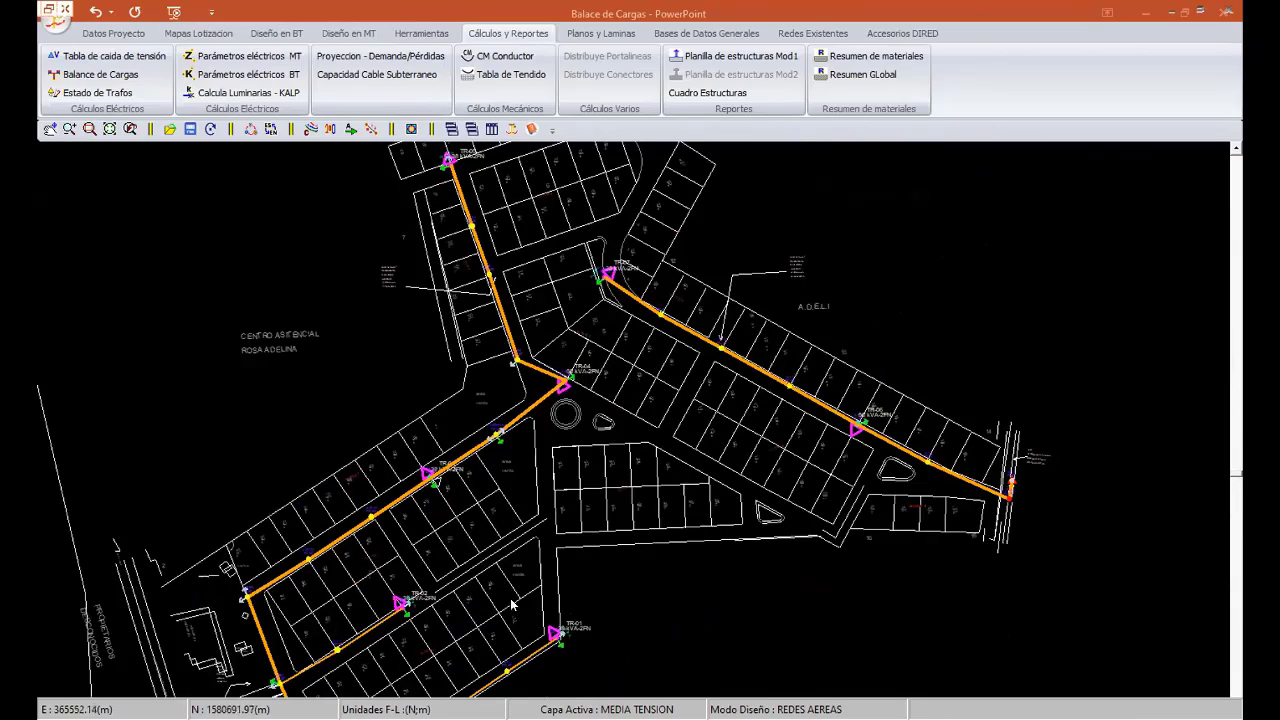
{"action": "scroll", "coordinate": [618, 476], "scroll_direction": "up", "scroll_amount": 2}
{"action": "scroll", "coordinate": [507, 513], "scroll_direction": "up", "scroll_amount": 2}
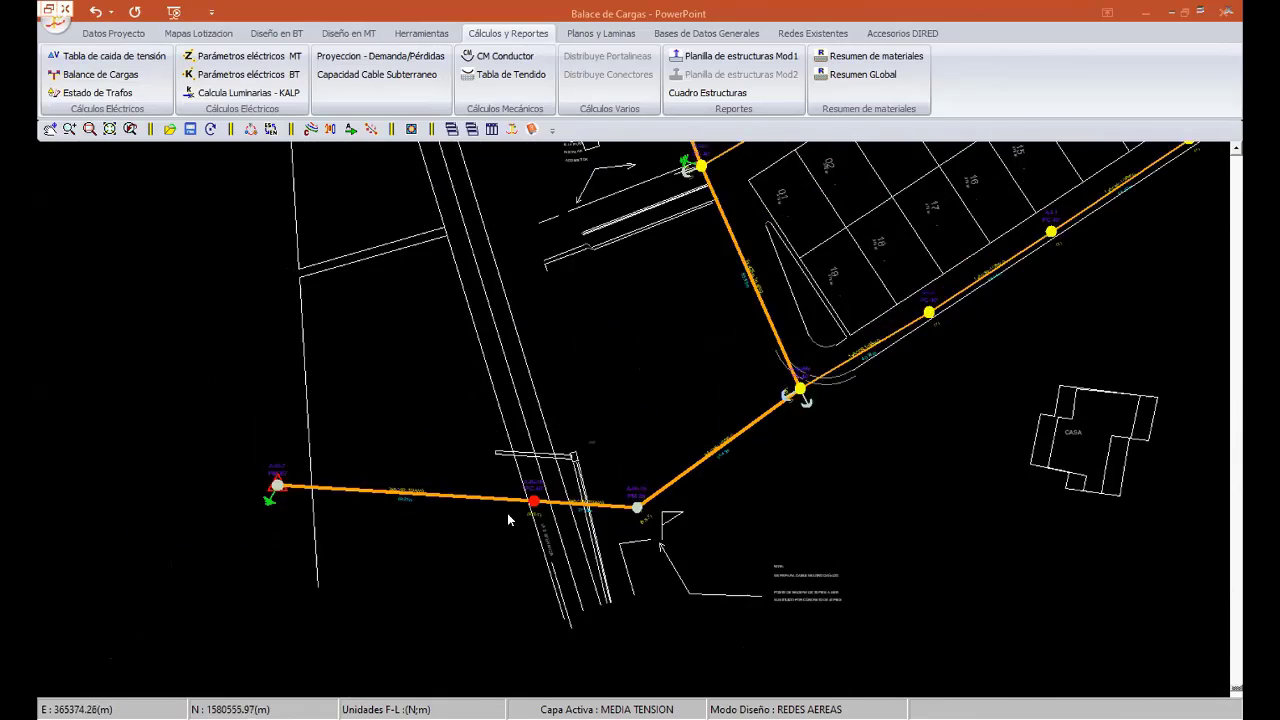
{"action": "scroll", "coordinate": [507, 513], "scroll_direction": "up", "scroll_amount": 2}
{"action": "scroll", "coordinate": [515, 547], "scroll_direction": "up", "scroll_amount": 2}
{"action": "scroll", "coordinate": [482, 531], "scroll_direction": "up", "scroll_amount": 1}
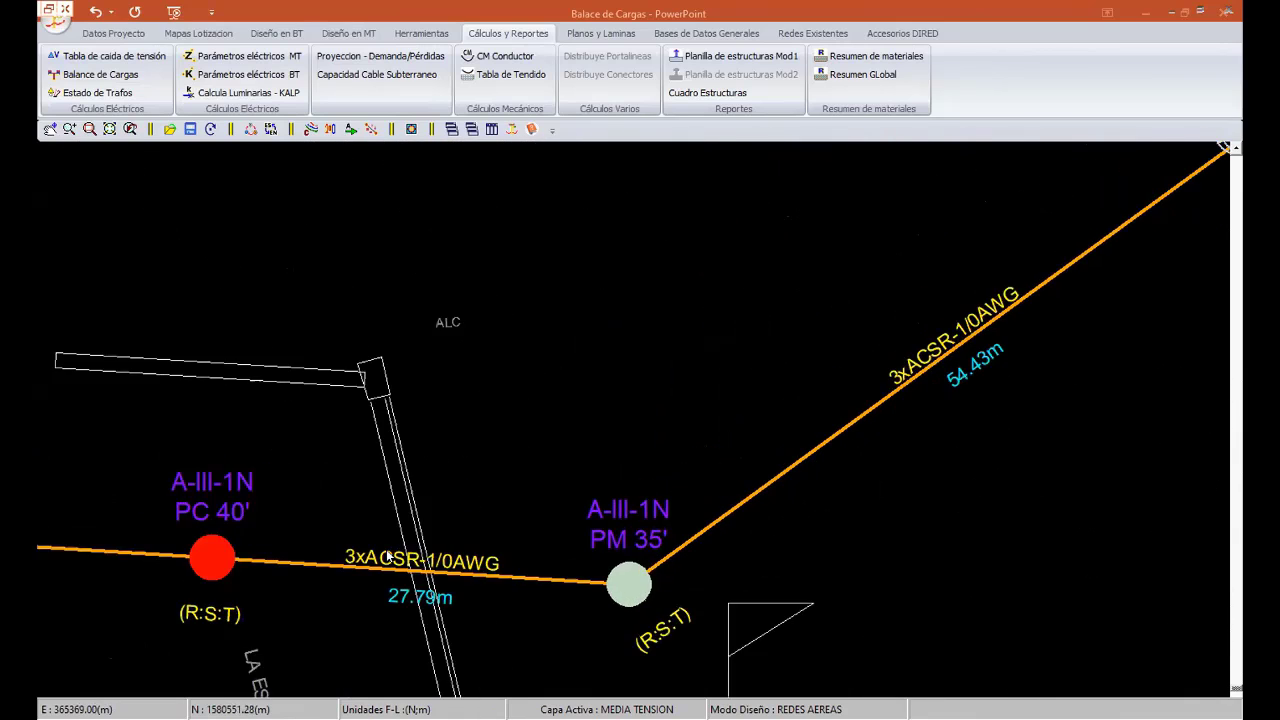
{"action": "scroll", "coordinate": [400, 525], "scroll_direction": "up", "scroll_amount": 2}
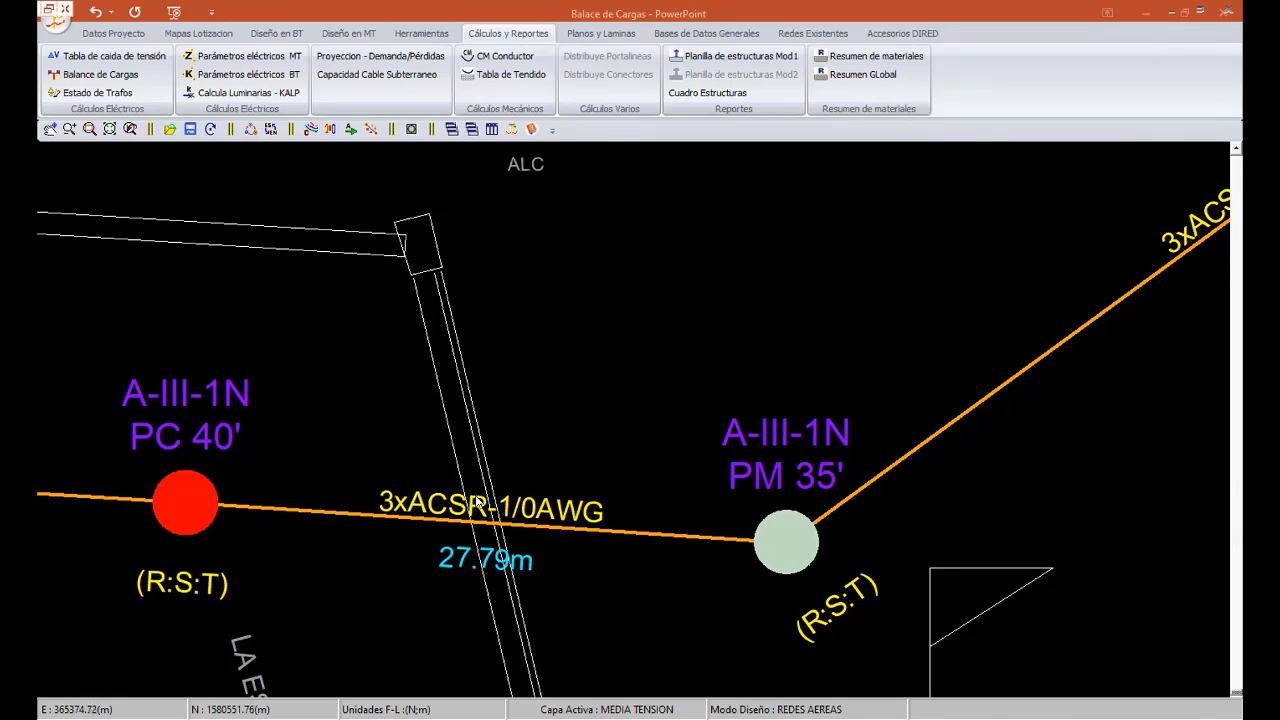
{"action": "scroll", "coordinate": [464, 503], "scroll_direction": "down", "scroll_amount": 2}
{"action": "scroll", "coordinate": [821, 403], "scroll_direction": "up", "scroll_amount": 1}
{"action": "middle_click_drag", "start_coordinate": [821, 403], "coordinate": [600, 540]}
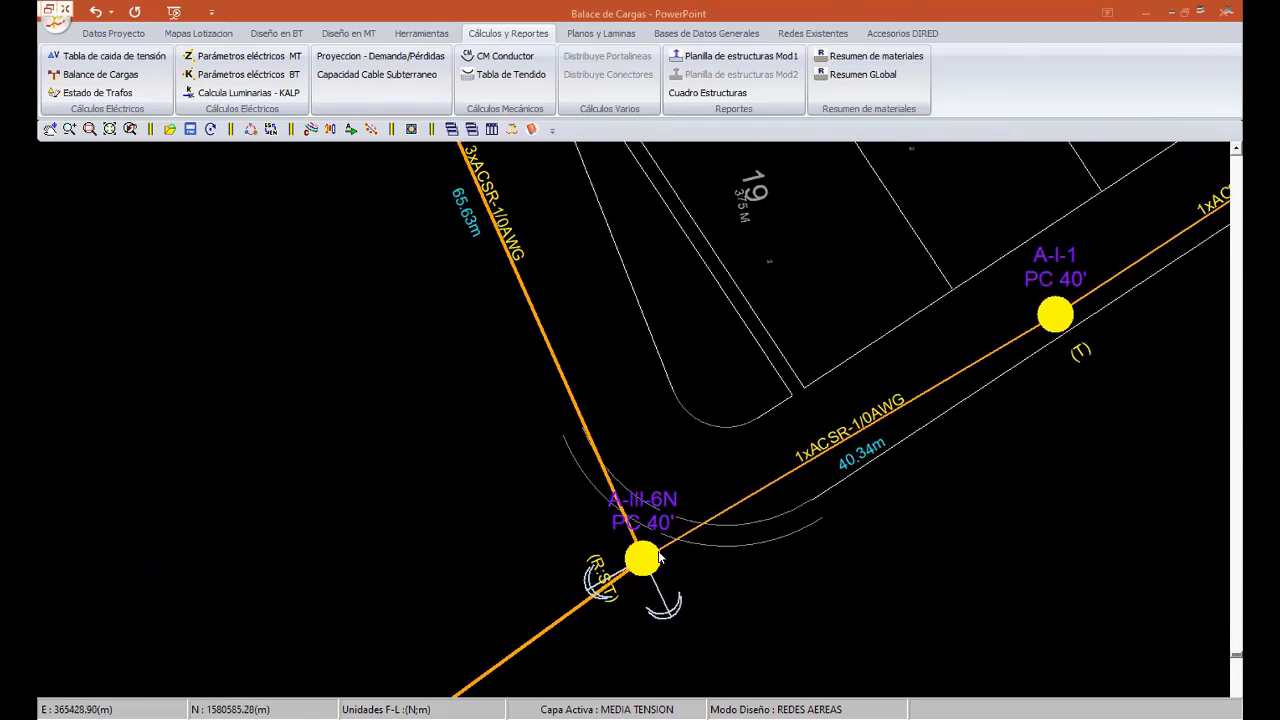
{"action": "scroll", "coordinate": [616, 555], "scroll_direction": "up", "scroll_amount": 2}
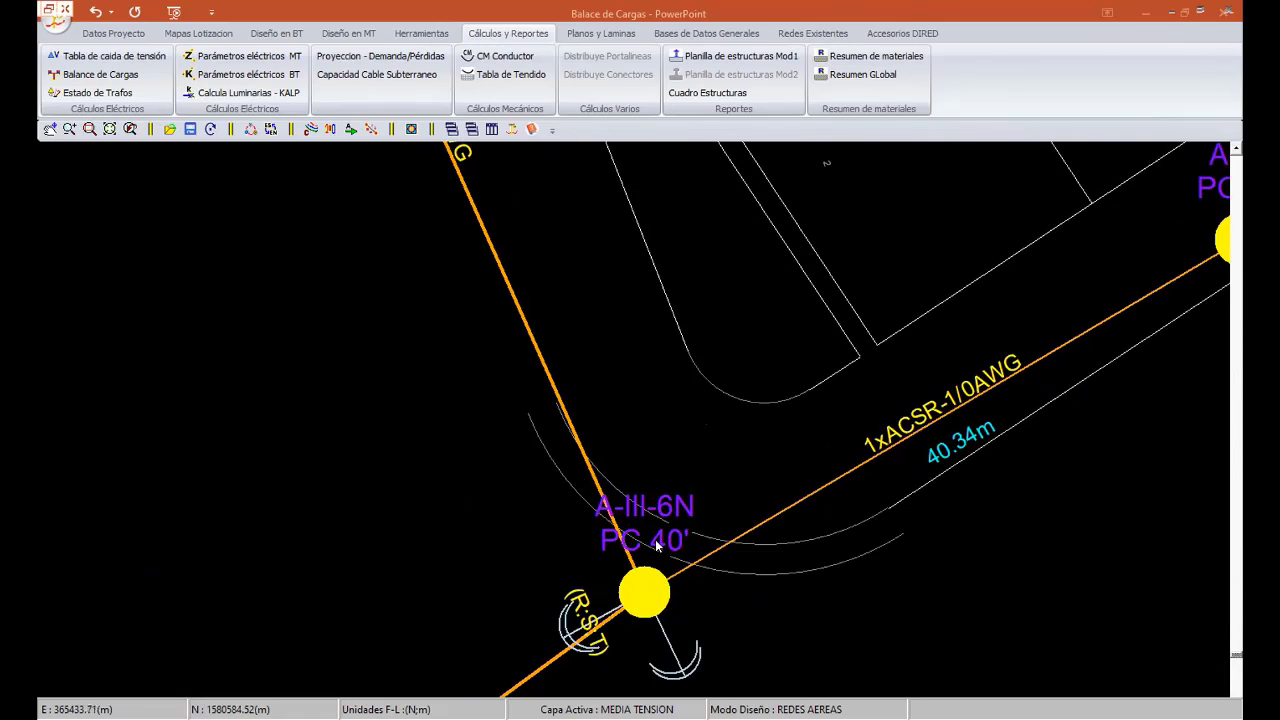
{"action": "scroll", "coordinate": [686, 537], "scroll_direction": "down", "scroll_amount": 2}
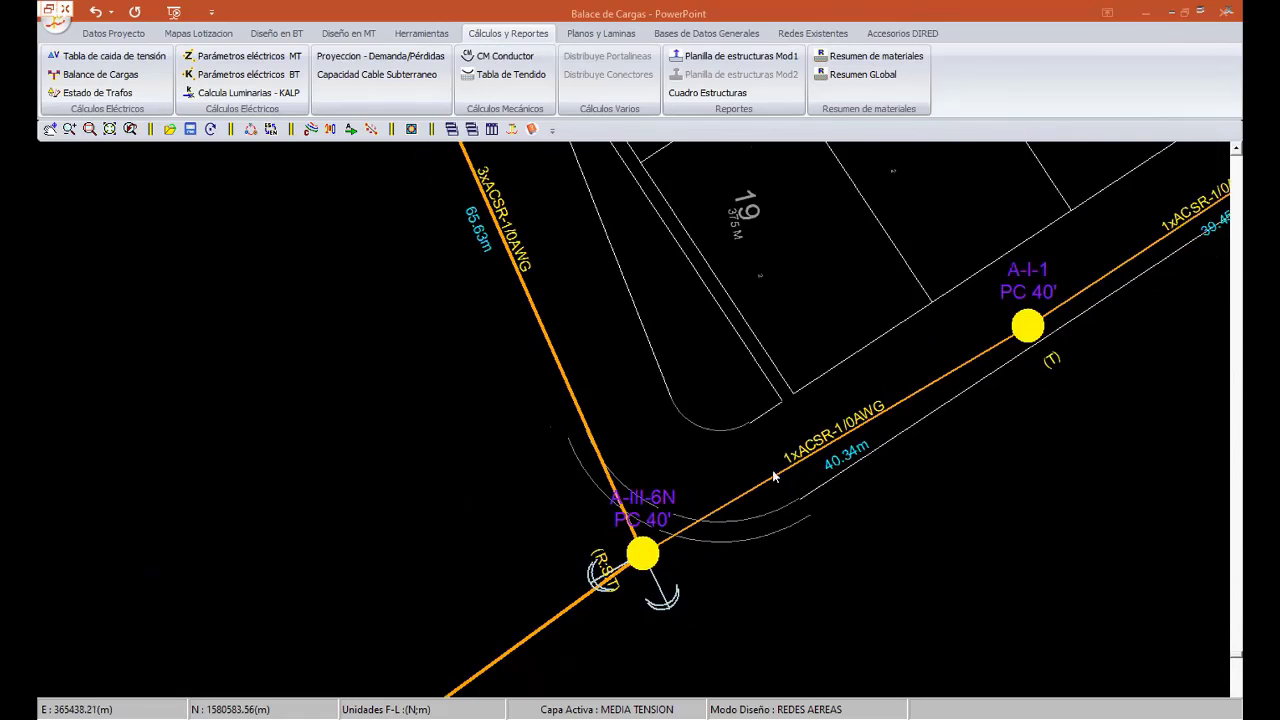
{"action": "middle_click_drag", "start_coordinate": [778, 452], "coordinate": [658, 537]}
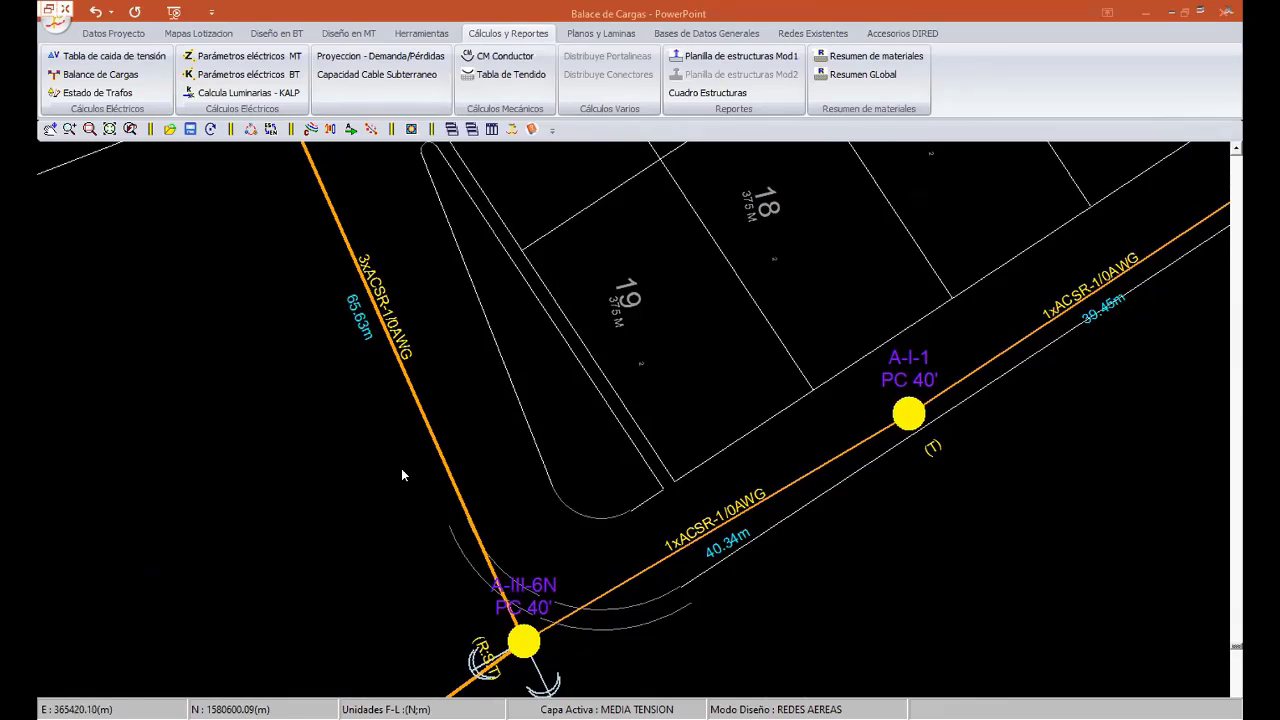
{"action": "scroll", "coordinate": [401, 468], "scroll_direction": "down", "scroll_amount": 3}
{"action": "scroll", "coordinate": [457, 507], "scroll_direction": "down", "scroll_amount": 1}
{"action": "scroll", "coordinate": [254, 568], "scroll_direction": "up", "scroll_amount": 2}
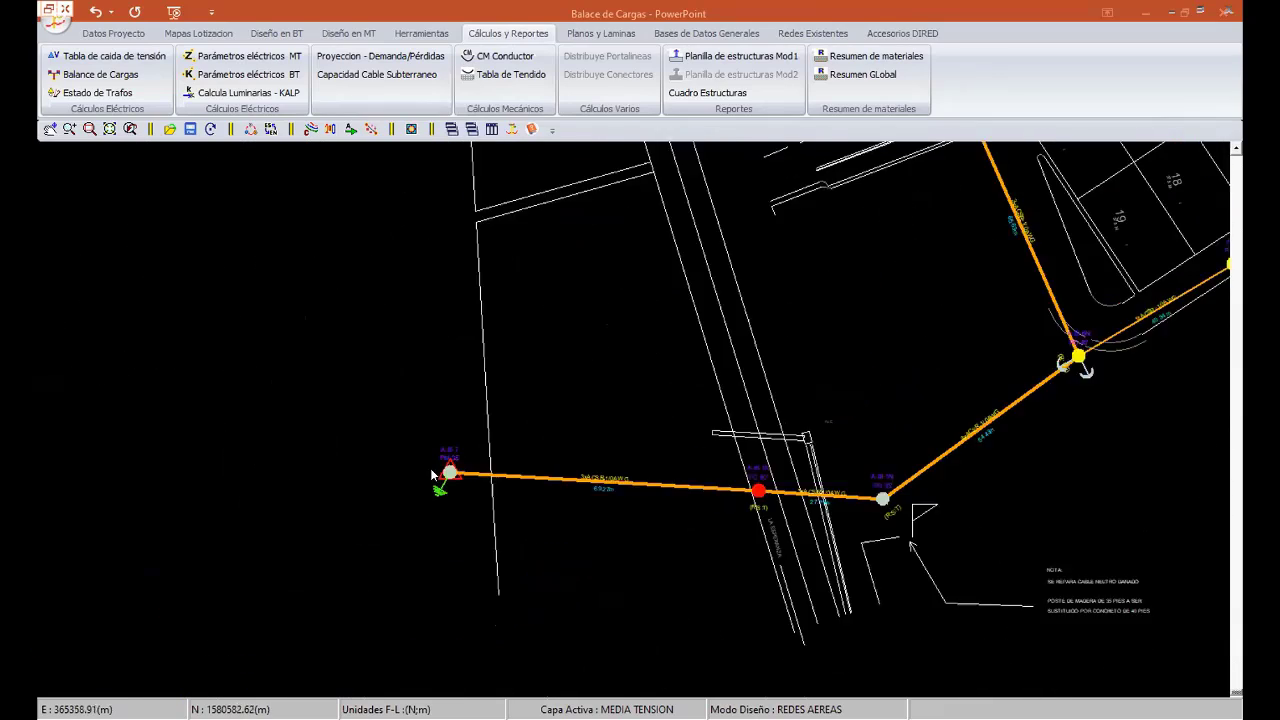
{"action": "scroll", "coordinate": [331, 460], "scroll_direction": "up", "scroll_amount": 2}
{"action": "middle_click_drag", "start_coordinate": [787, 493], "coordinate": [323, 547]}
{"action": "middle_click_drag", "start_coordinate": [700, 300], "coordinate": [431, 472]}
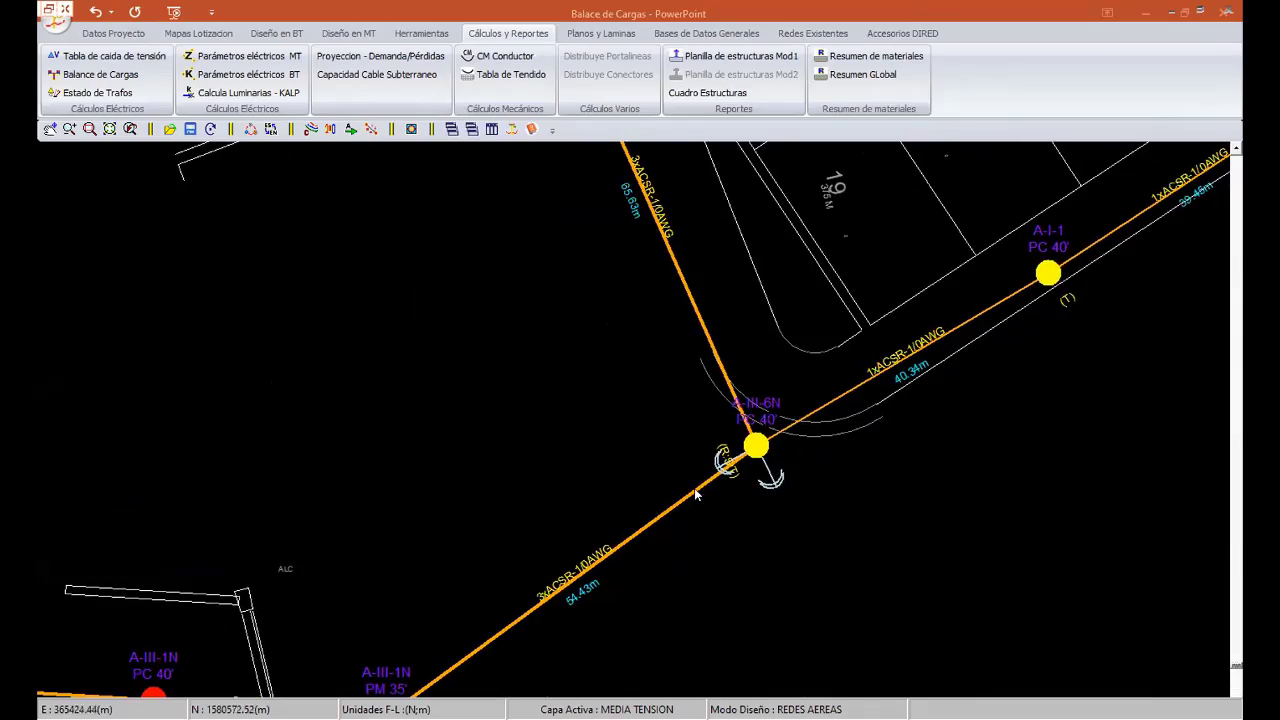
{"action": "mouse_move", "coordinate": [824, 478]}
{"action": "middle_mouse_down"}
{"action": "mouse_move", "coordinate": [653, 367]}
{"action": "mouse_move", "coordinate": [567, 393]}
{"action": "mouse_move", "coordinate": [575, 450]}
{"action": "middle_mouse_up"}
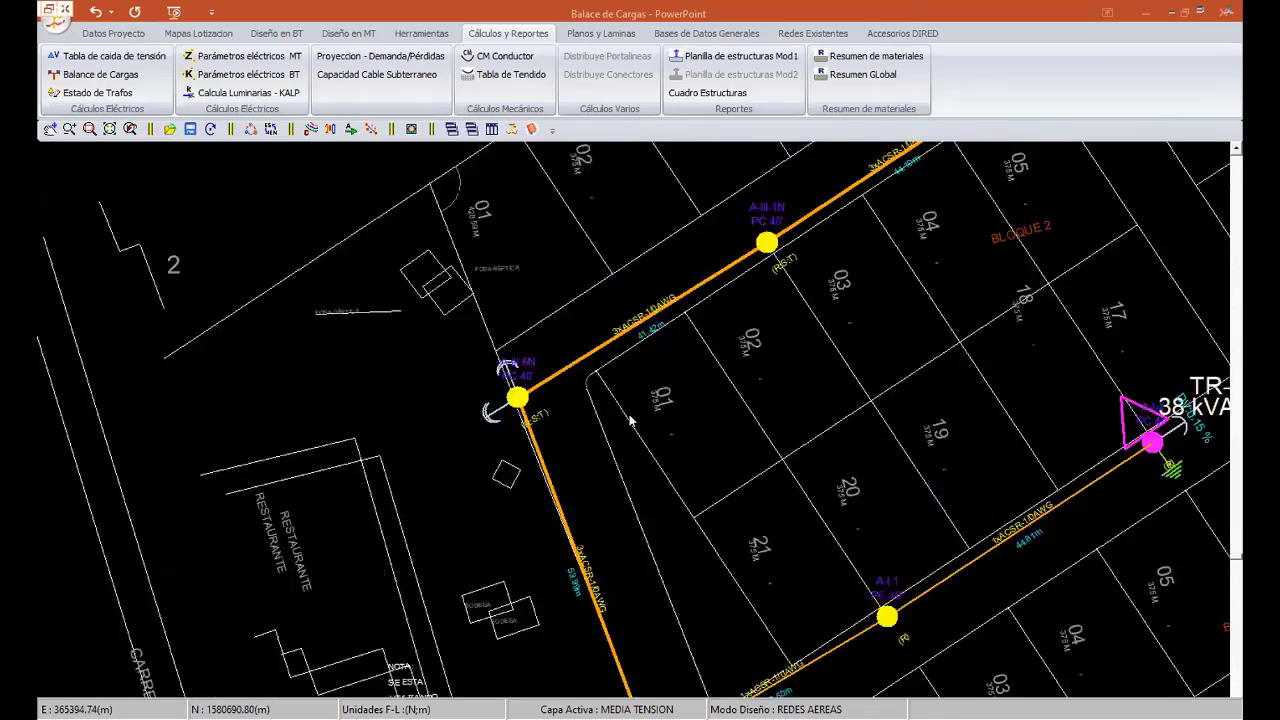
{"action": "middle_click_drag", "start_coordinate": [575, 300], "coordinate": [579, 482]}
{"action": "scroll", "coordinate": [580, 482], "scroll_direction": "up", "scroll_amount": 2}
{"action": "middle_click_drag", "start_coordinate": [900, 180], "coordinate": [386, 531]}
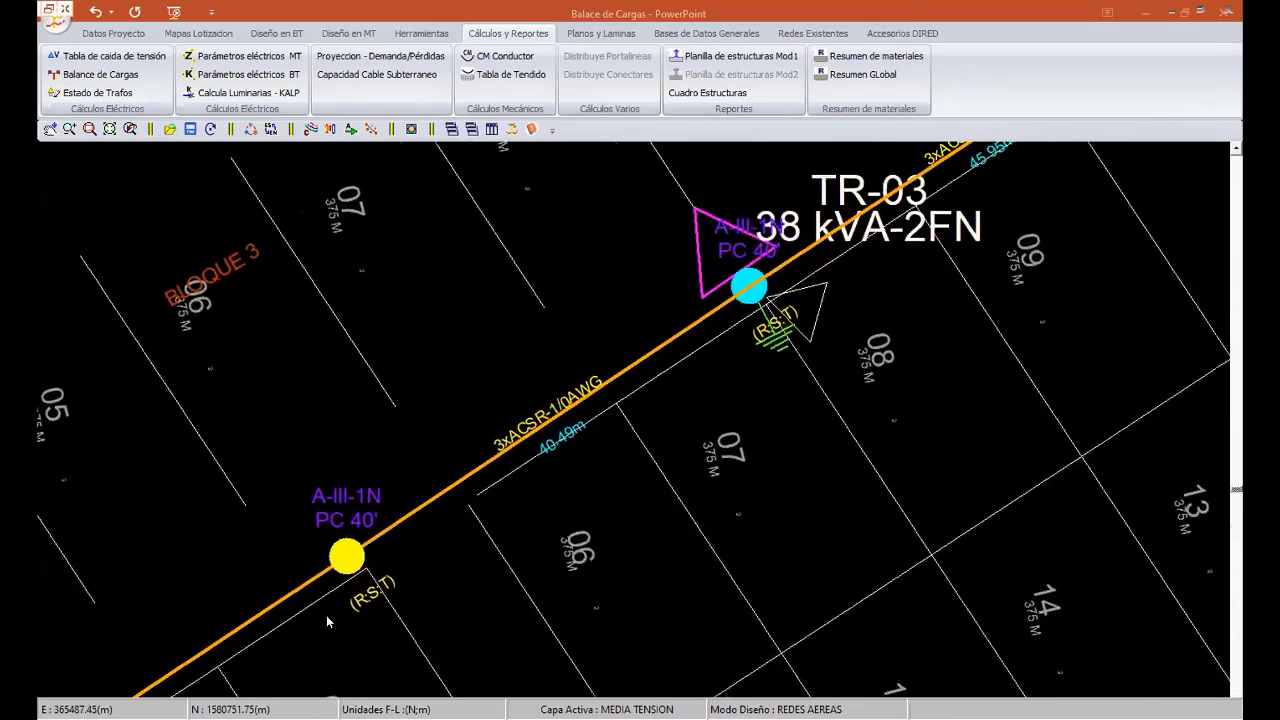
{"action": "middle_click_drag", "start_coordinate": [1063, 193], "coordinate": [472, 570]}
{"action": "mouse_move", "coordinate": [928, 222]}
{"action": "middle_mouse_down"}
{"action": "mouse_move", "coordinate": [548, 532]}
{"action": "mouse_move", "coordinate": [430, 690]}
{"action": "middle_mouse_up"}
{"action": "middle_click_drag", "start_coordinate": [486, 368], "coordinate": [595, 534]}
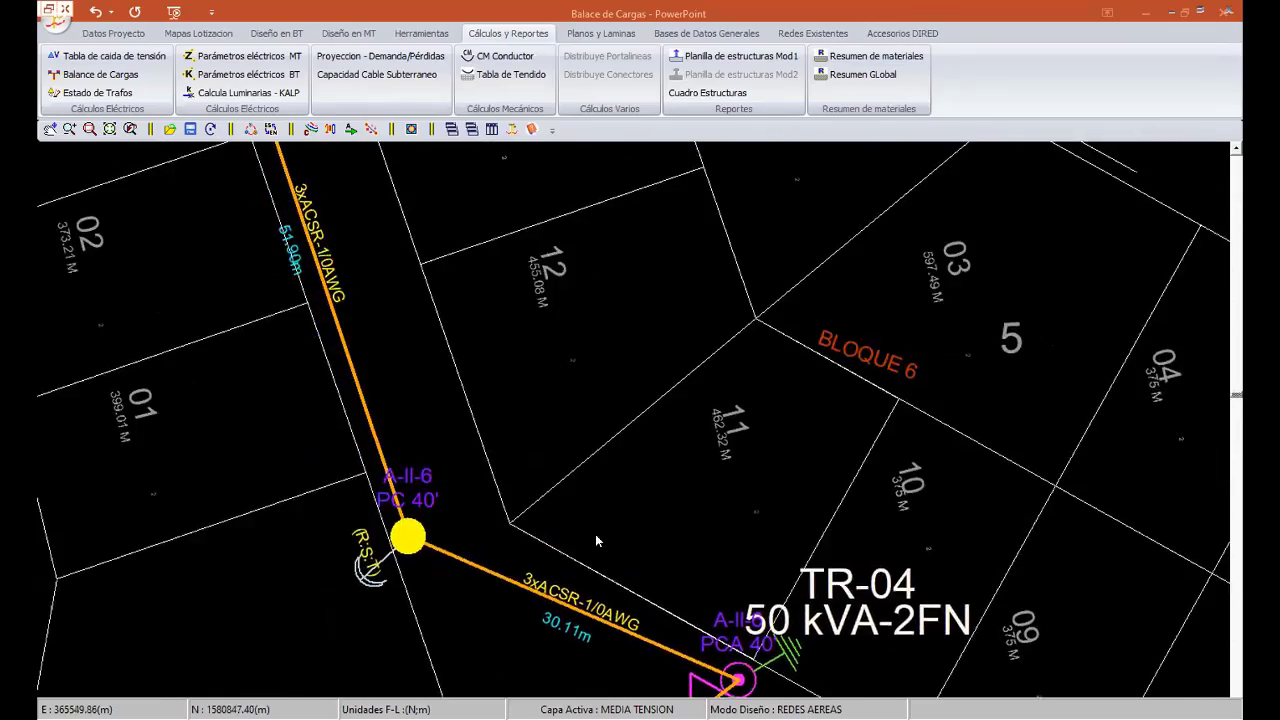
{"action": "middle_click_drag", "start_coordinate": [470, 170], "coordinate": [482, 500]}
{"action": "middle_click_drag", "start_coordinate": [438, 364], "coordinate": [500, 490]}
{"action": "middle_click_drag", "start_coordinate": [440, 250], "coordinate": [515, 496]}
{"action": "middle_click_drag", "start_coordinate": [465, 309], "coordinate": [474, 429]}
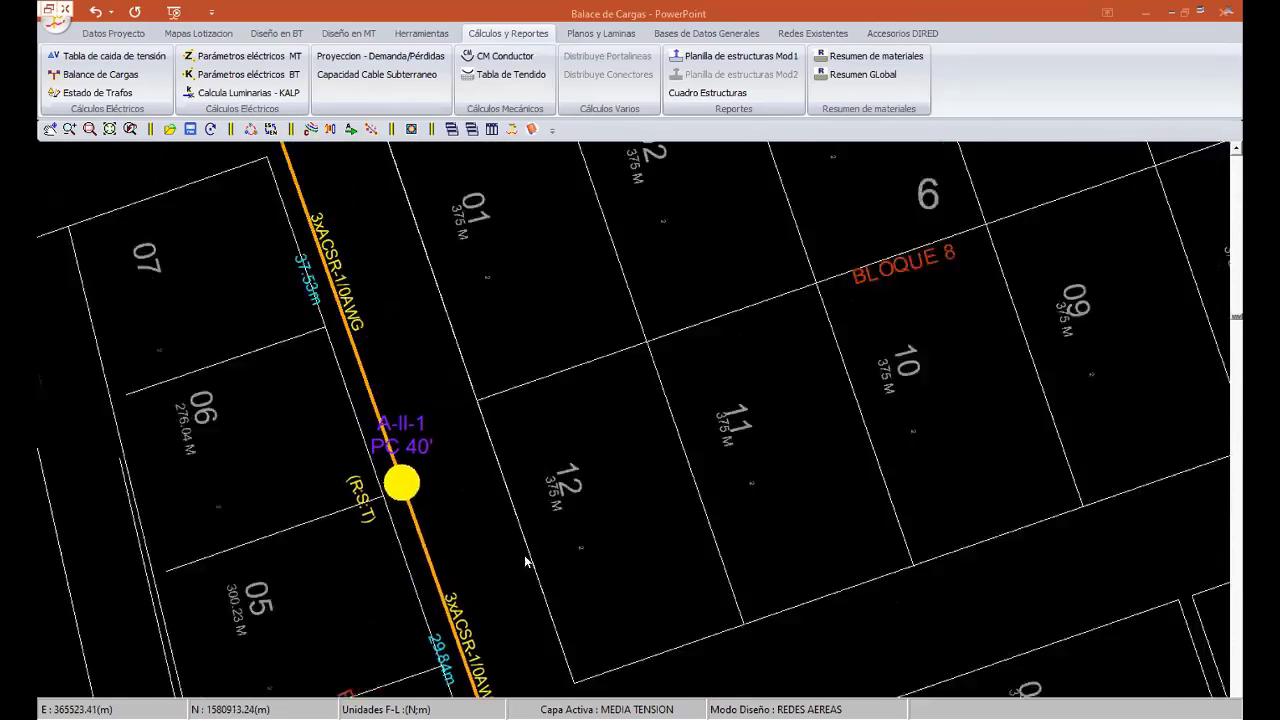
{"action": "mouse_move", "coordinate": [420, 300]}
{"action": "middle_mouse_down"}
{"action": "mouse_move", "coordinate": [480, 454]}
{"action": "mouse_move", "coordinate": [441, 424]}
{"action": "middle_mouse_up"}
{"action": "scroll", "coordinate": [392, 273], "scroll_direction": "down", "scroll_amount": 3}
{"action": "middle_click_drag", "start_coordinate": [595, 267], "coordinate": [480, 420]}
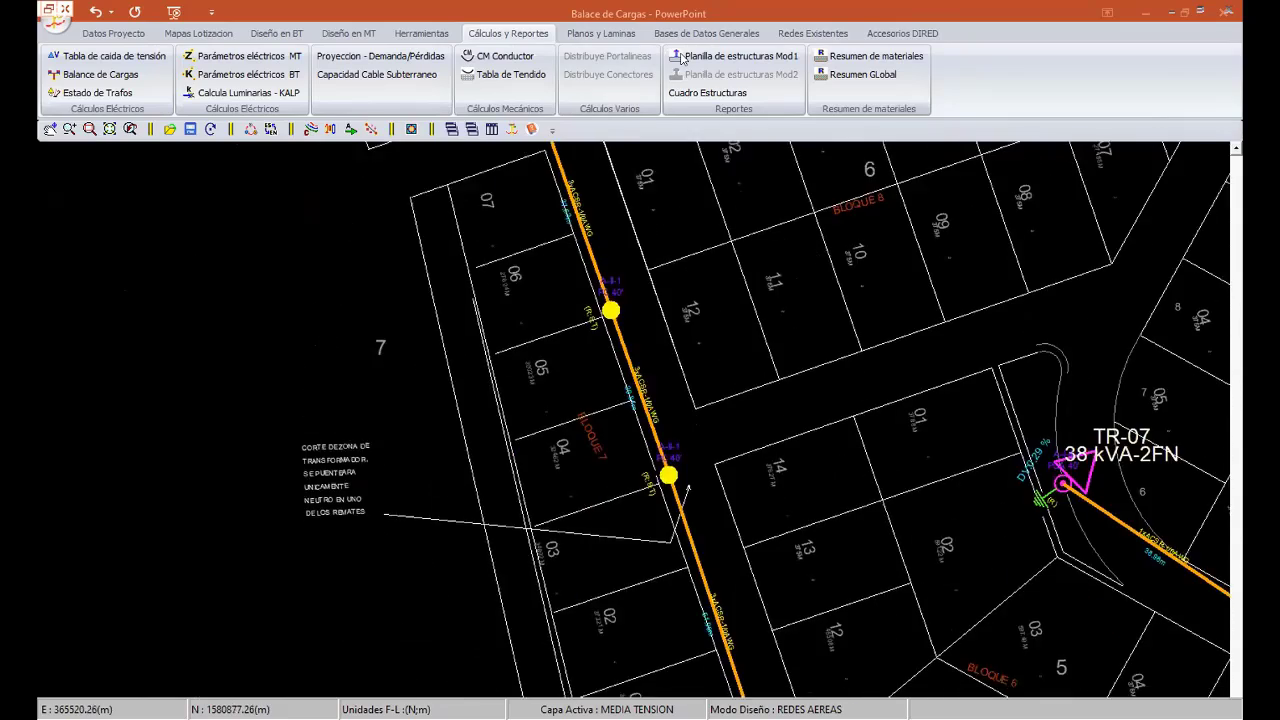
{"action": "scroll", "coordinate": [700, 400], "scroll_direction": "up", "scroll_amount": 1}
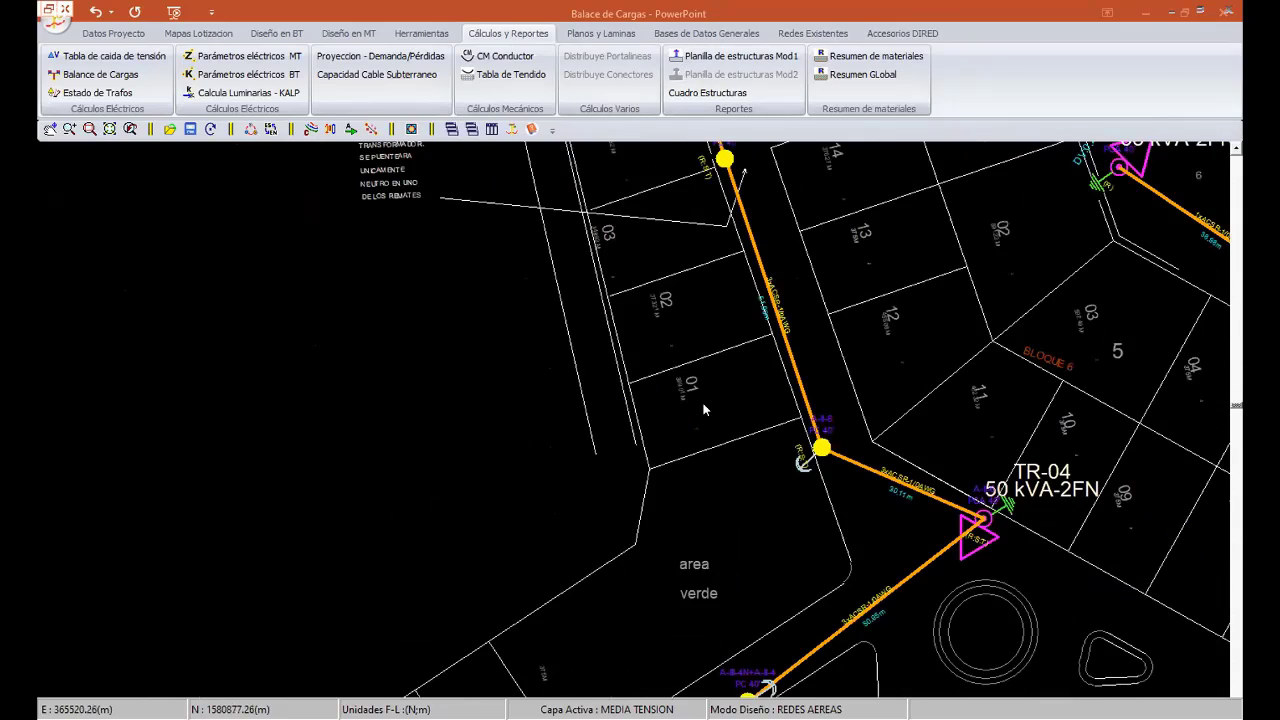
{"action": "scroll", "coordinate": [636, 407], "scroll_direction": "down", "scroll_amount": 2}
{"action": "scroll", "coordinate": [526, 371], "scroll_direction": "up", "scroll_amount": 1}
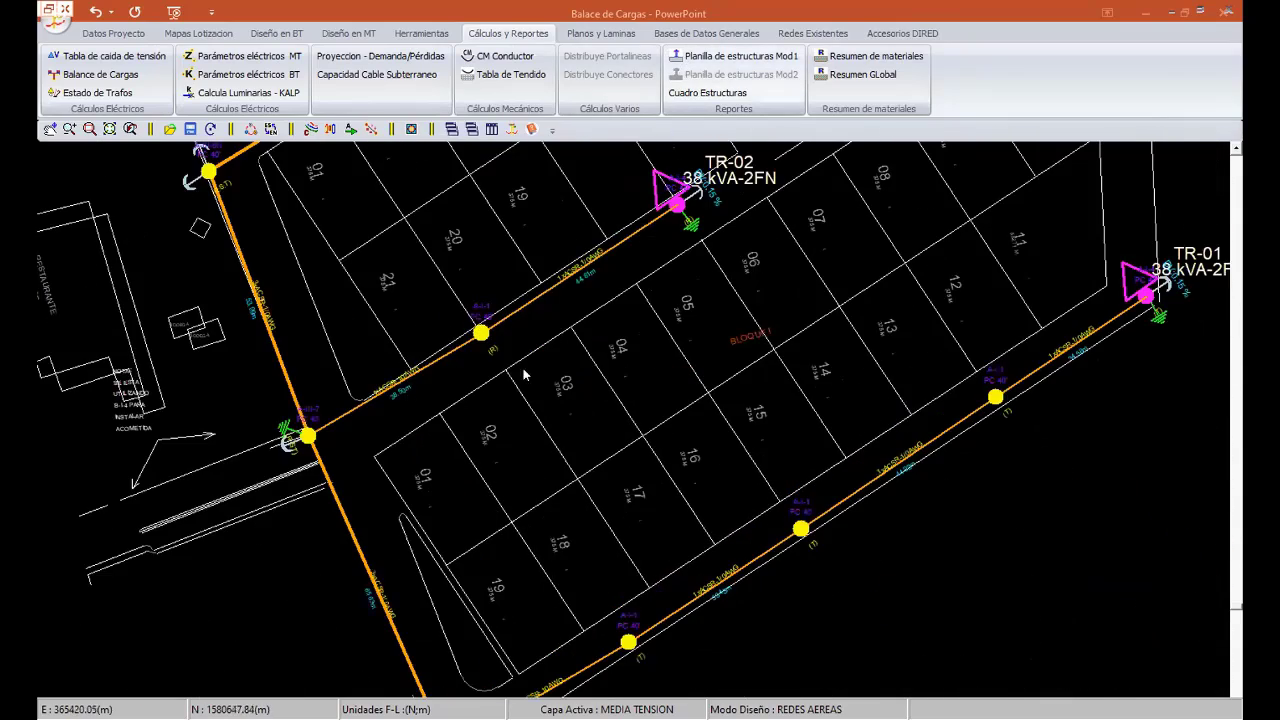
{"action": "scroll", "coordinate": [433, 342], "scroll_direction": "up", "scroll_amount": 1}
{"action": "scroll", "coordinate": [605, 455], "scroll_direction": "up", "scroll_amount": 1}
{"action": "scroll", "coordinate": [378, 435], "scroll_direction": "up", "scroll_amount": 1}
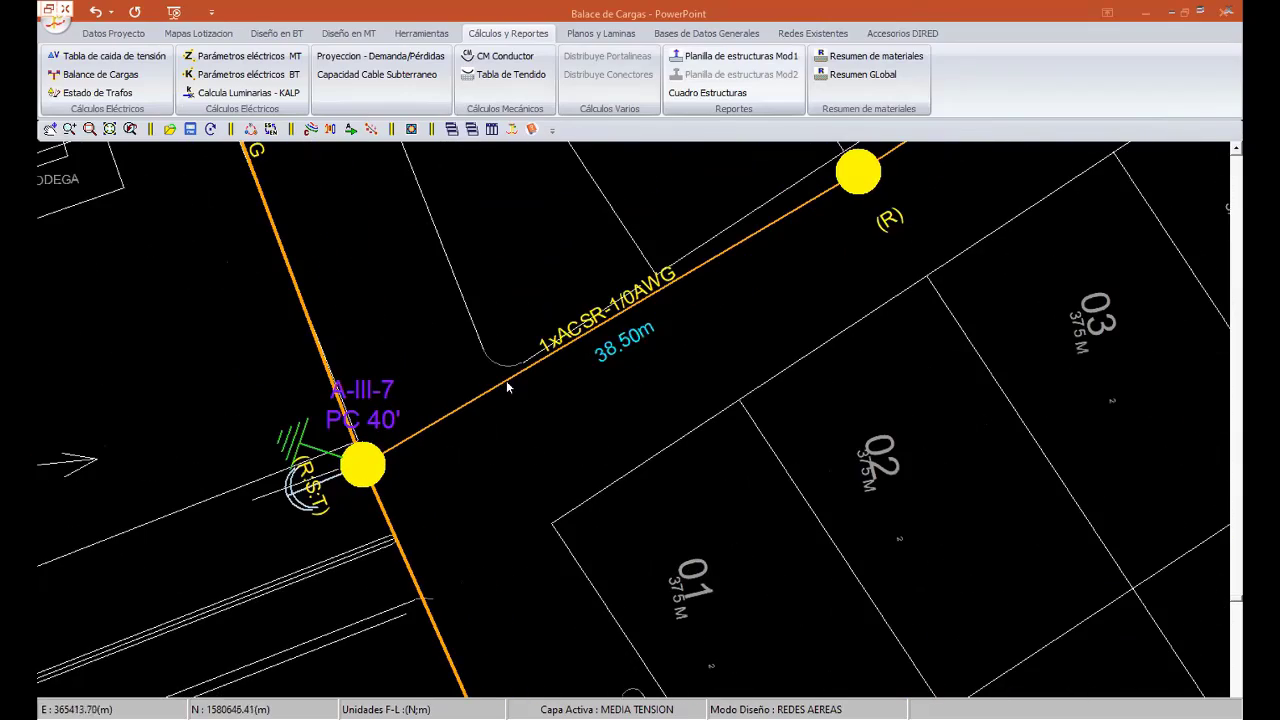
{"action": "middle_click_drag", "start_coordinate": [600, 345], "coordinate": [352, 560]}
{"action": "mouse_move", "coordinate": [1030, 169]}
{"action": "middle_mouse_down"}
{"action": "mouse_move", "coordinate": [708, 397]}
{"action": "mouse_move", "coordinate": [600, 450]}
{"action": "middle_mouse_up"}
{"action": "scroll", "coordinate": [670, 535], "scroll_direction": "down", "scroll_amount": 1}
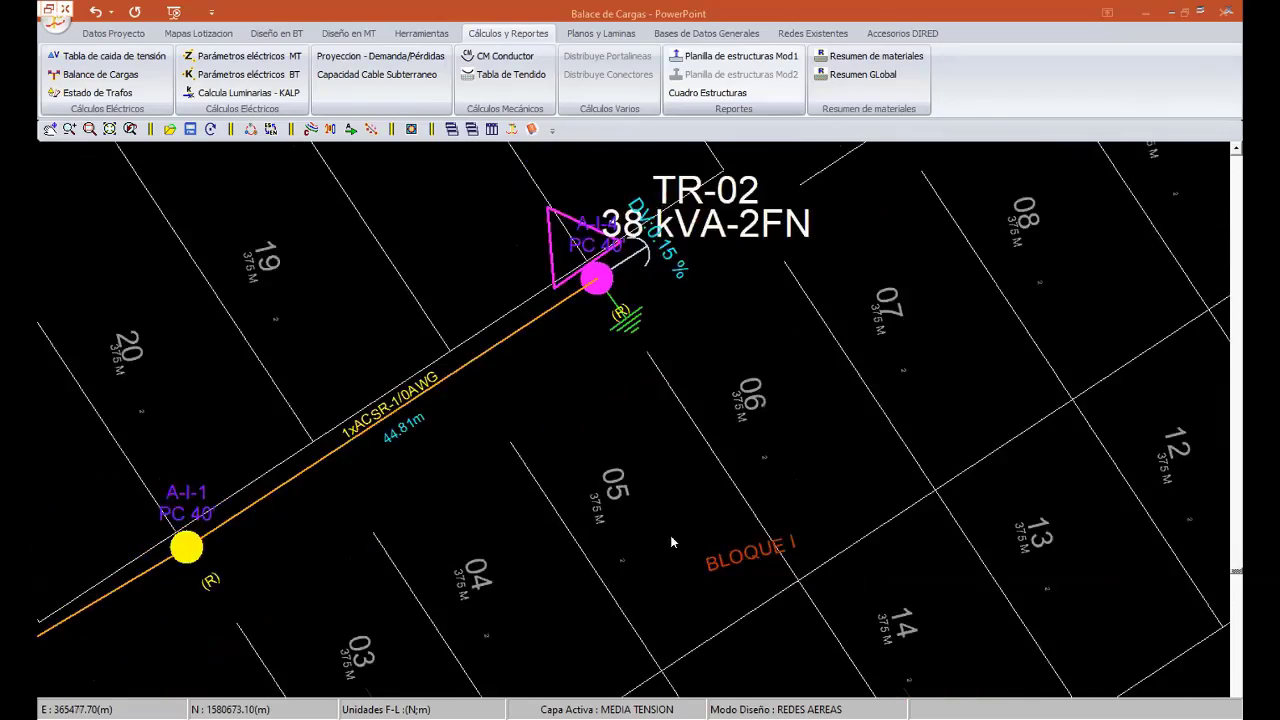
{"action": "scroll", "coordinate": [670, 535], "scroll_direction": "down", "scroll_amount": 2}
{"action": "mouse_move", "coordinate": [627, 263]}
{"action": "middle_mouse_down"}
{"action": "mouse_move", "coordinate": [407, 544]}
{"action": "mouse_move", "coordinate": [735, 400]}
{"action": "middle_mouse_up"}
{"action": "scroll", "coordinate": [407, 544], "scroll_direction": "up", "scroll_amount": 1}
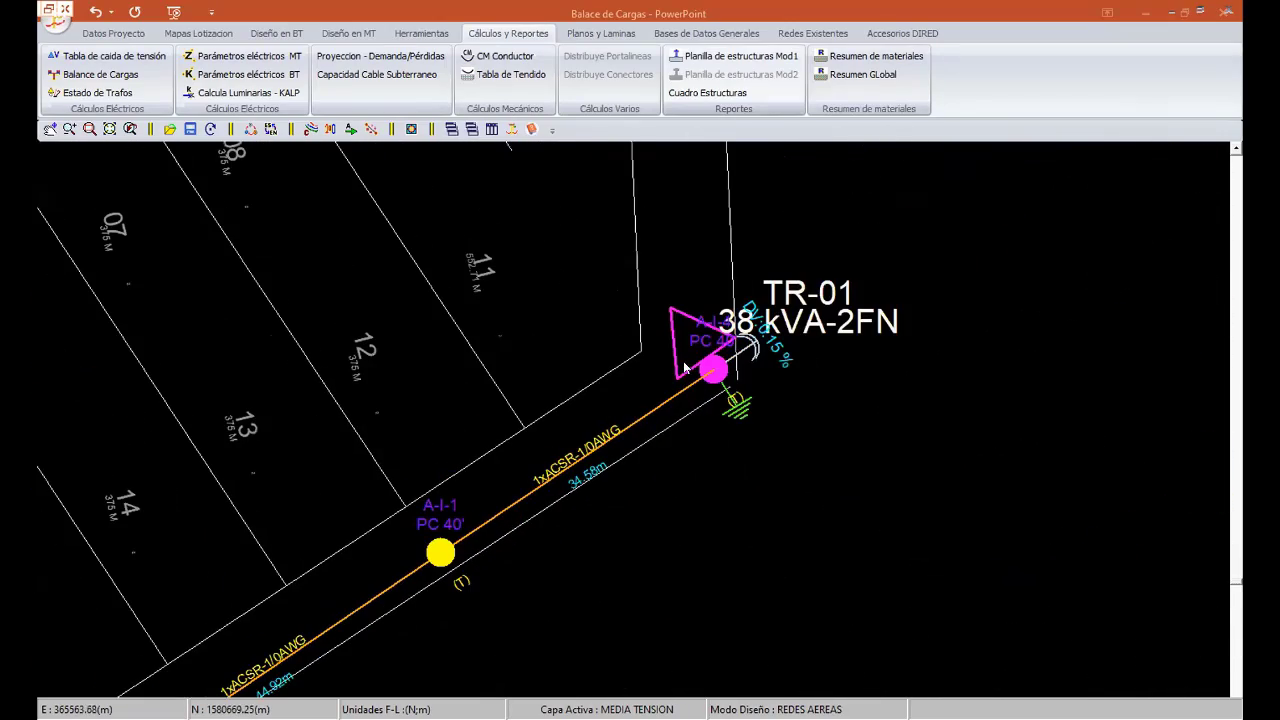
{"action": "scroll", "coordinate": [640, 590], "scroll_direction": "down", "scroll_amount": 1}
{"action": "scroll", "coordinate": [621, 557], "scroll_direction": "down", "scroll_amount": 1}
{"action": "scroll", "coordinate": [660, 587], "scroll_direction": "up", "scroll_amount": 1}
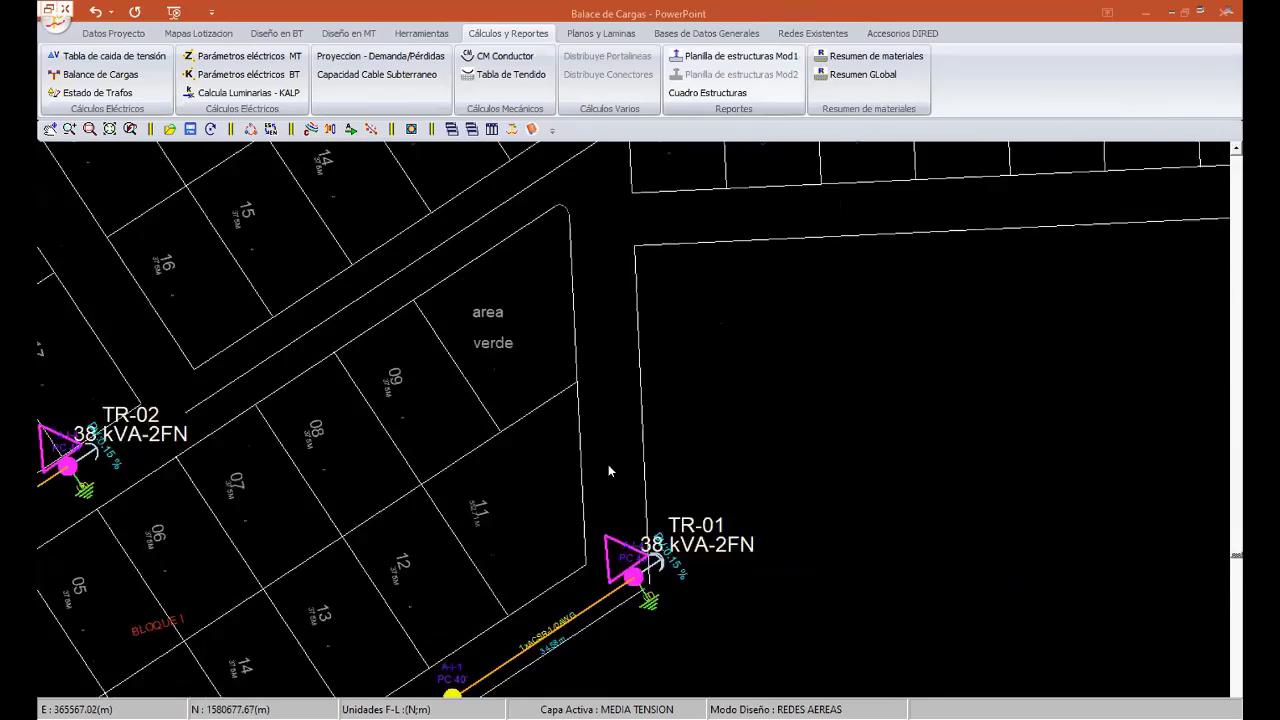
{"action": "scroll", "coordinate": [608, 464], "scroll_direction": "up", "scroll_amount": 1}
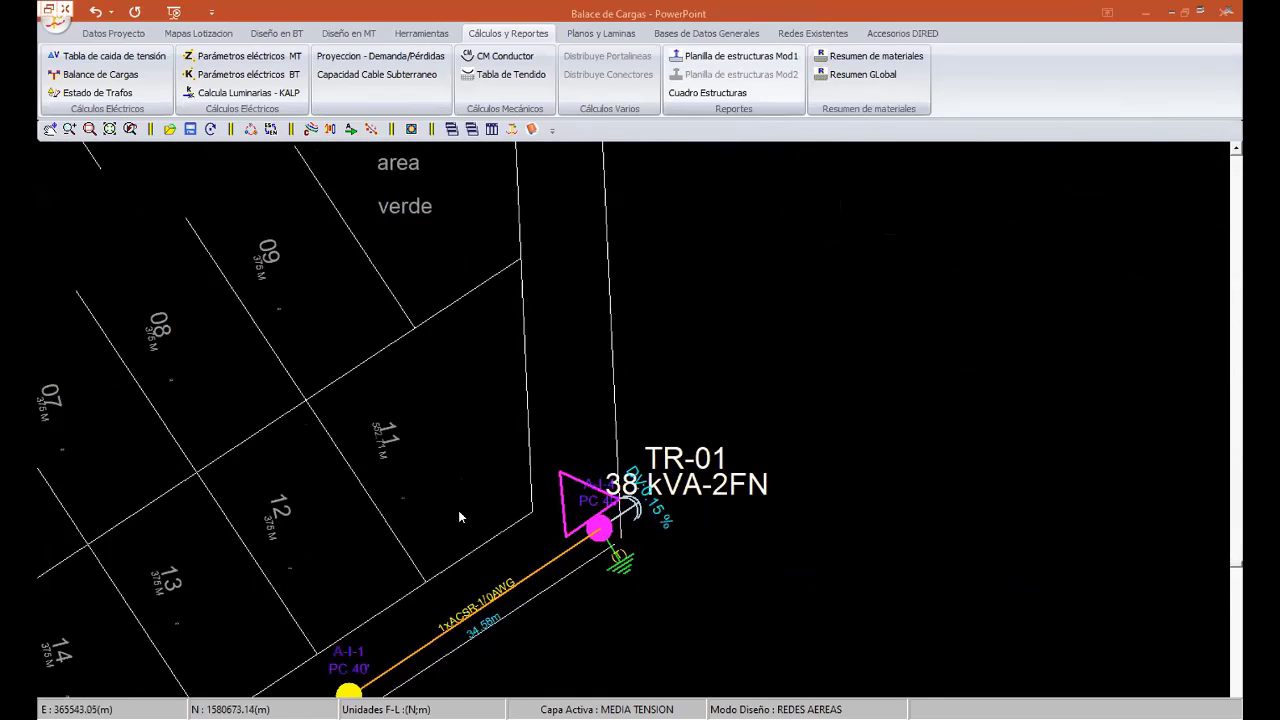
{"action": "mouse_move", "coordinate": [458, 510]}
{"action": "middle_mouse_down"}
{"action": "mouse_move", "coordinate": [744, 610]}
{"action": "mouse_move", "coordinate": [887, 681]}
{"action": "middle_mouse_up"}
{"action": "mouse_move", "coordinate": [406, 538]}
{"action": "middle_mouse_down"}
{"action": "mouse_move", "coordinate": [527, 351]}
{"action": "mouse_move", "coordinate": [527, 538]}
{"action": "middle_mouse_up"}
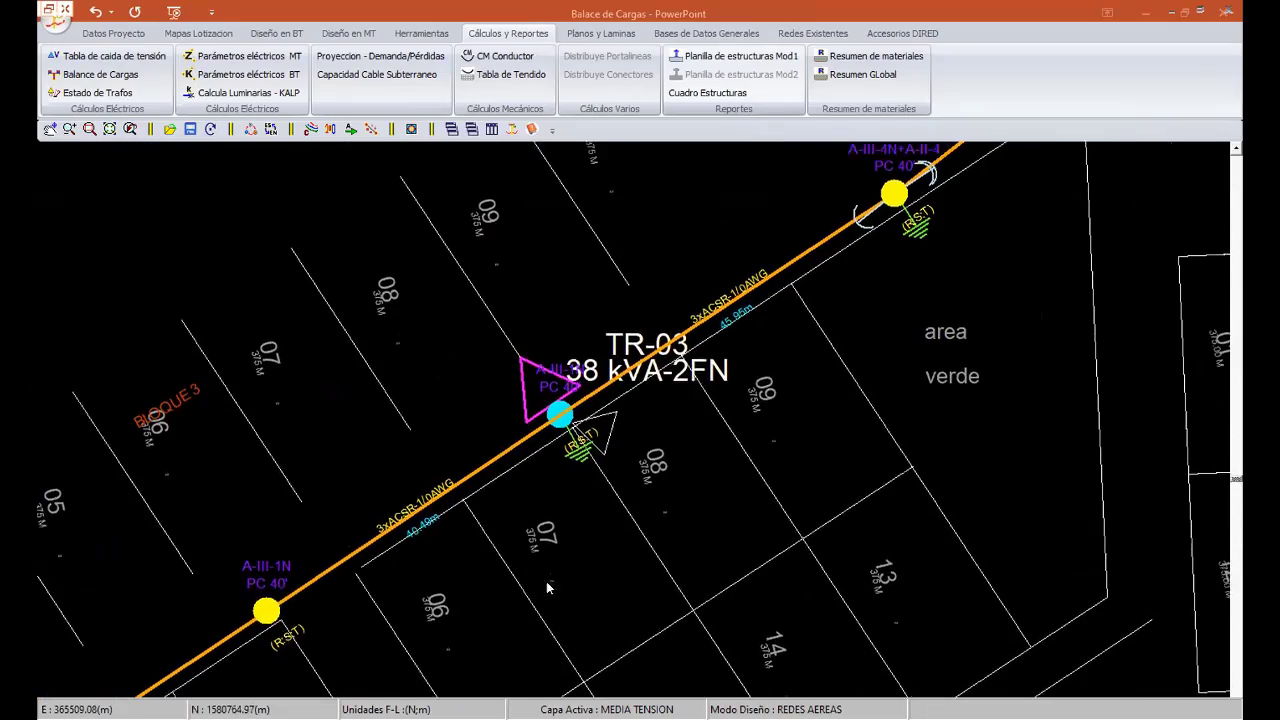
{"action": "scroll", "coordinate": [546, 581], "scroll_direction": "down", "scroll_amount": 1}
{"action": "middle_click_drag", "start_coordinate": [546, 481], "coordinate": [360, 680]}
{"action": "scroll", "coordinate": [688, 454], "scroll_direction": "down", "scroll_amount": 1}
{"action": "scroll", "coordinate": [688, 454], "scroll_direction": "up", "scroll_amount": 1}
{"action": "scroll", "coordinate": [570, 467], "scroll_direction": "up", "scroll_amount": 1}
{"action": "mouse_move", "coordinate": [847, 398]}
{"action": "middle_mouse_down"}
{"action": "mouse_move", "coordinate": [570, 467]}
{"action": "mouse_move", "coordinate": [562, 594]}
{"action": "mouse_move", "coordinate": [520, 443]}
{"action": "mouse_move", "coordinate": [380, 346]}
{"action": "mouse_move", "coordinate": [393, 360]}
{"action": "middle_mouse_up"}
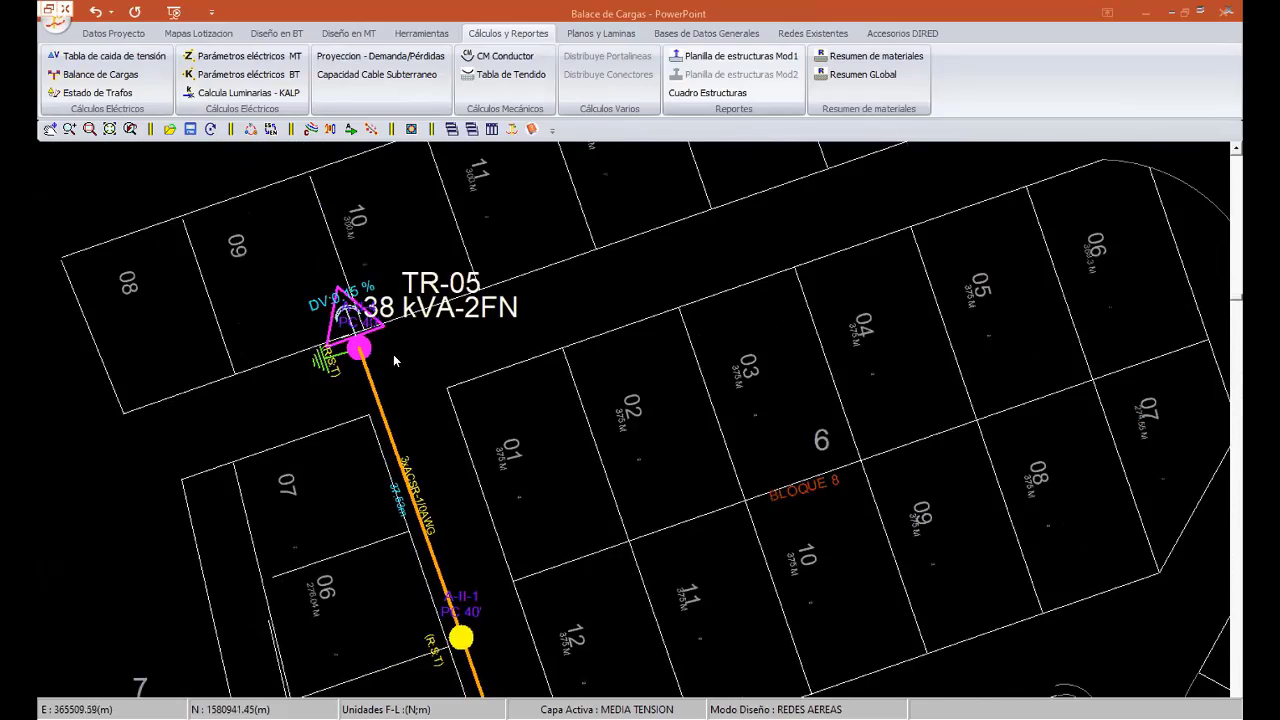
{"action": "scroll", "coordinate": [400, 351], "scroll_direction": "down", "scroll_amount": 1}
{"action": "scroll", "coordinate": [659, 542], "scroll_direction": "up", "scroll_amount": 1}
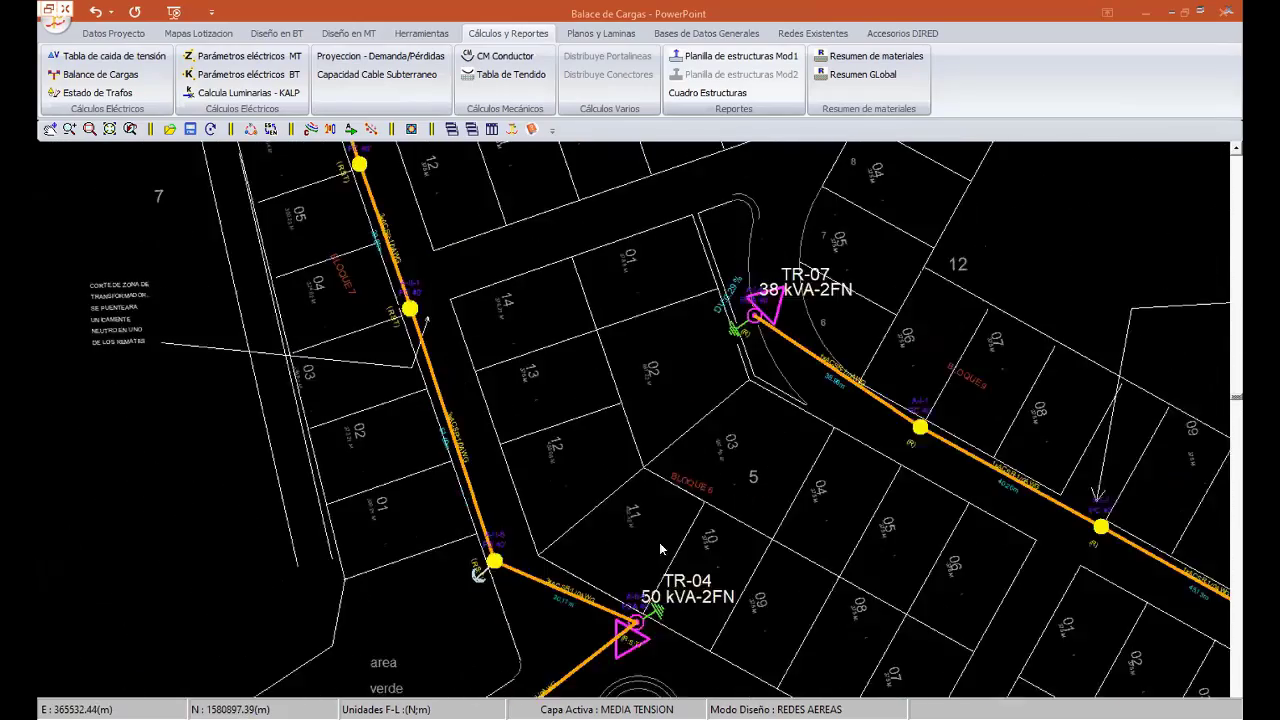
{"action": "mouse_move", "coordinate": [659, 542]}
{"action": "middle_mouse_down"}
{"action": "mouse_move", "coordinate": [635, 460]}
{"action": "mouse_move", "coordinate": [723, 188]}
{"action": "middle_mouse_up"}
{"action": "middle_click_drag", "start_coordinate": [403, 442], "coordinate": [475, 394]}
{"action": "scroll", "coordinate": [475, 394], "scroll_direction": "down", "scroll_amount": 2}
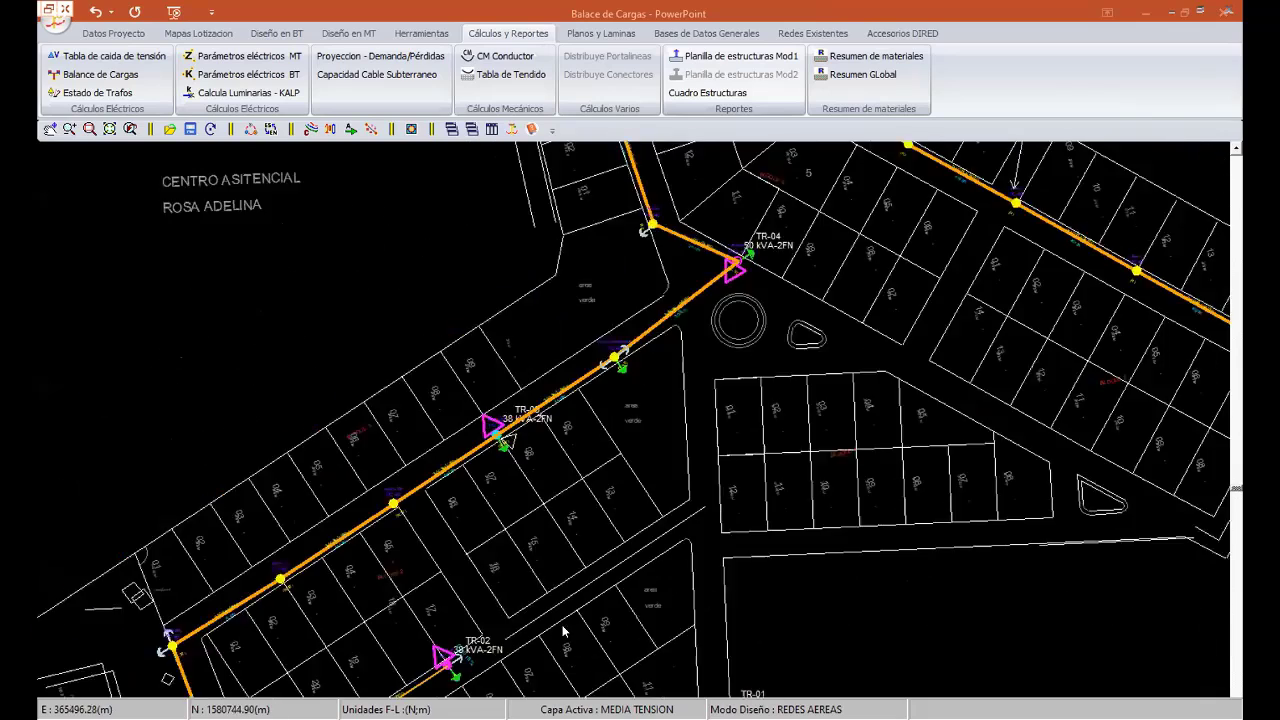
{"action": "middle_click_drag", "start_coordinate": [563, 632], "coordinate": [645, 272]}
{"action": "scroll", "coordinate": [645, 272], "scroll_direction": "down", "scroll_amount": 2}
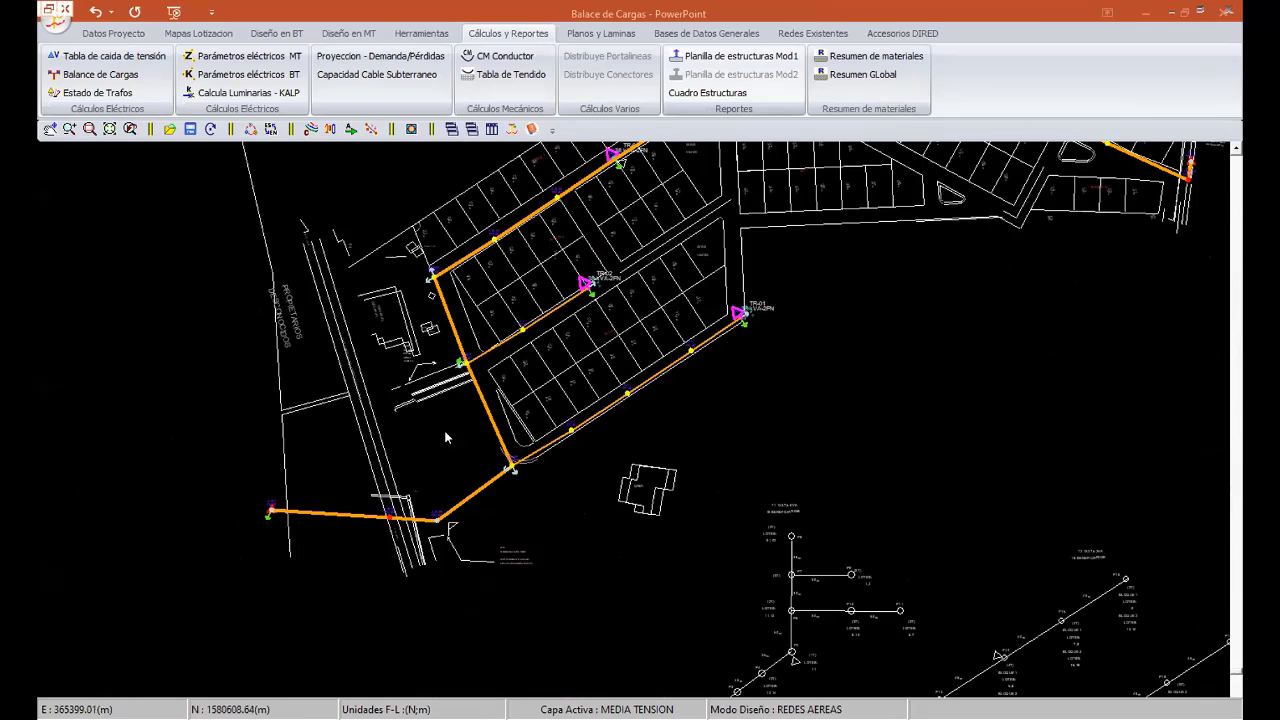
{"action": "middle_click_drag", "start_coordinate": [446, 437], "coordinate": [366, 537]}
{"action": "scroll", "coordinate": [620, 440], "scroll_direction": "up", "scroll_amount": 1}
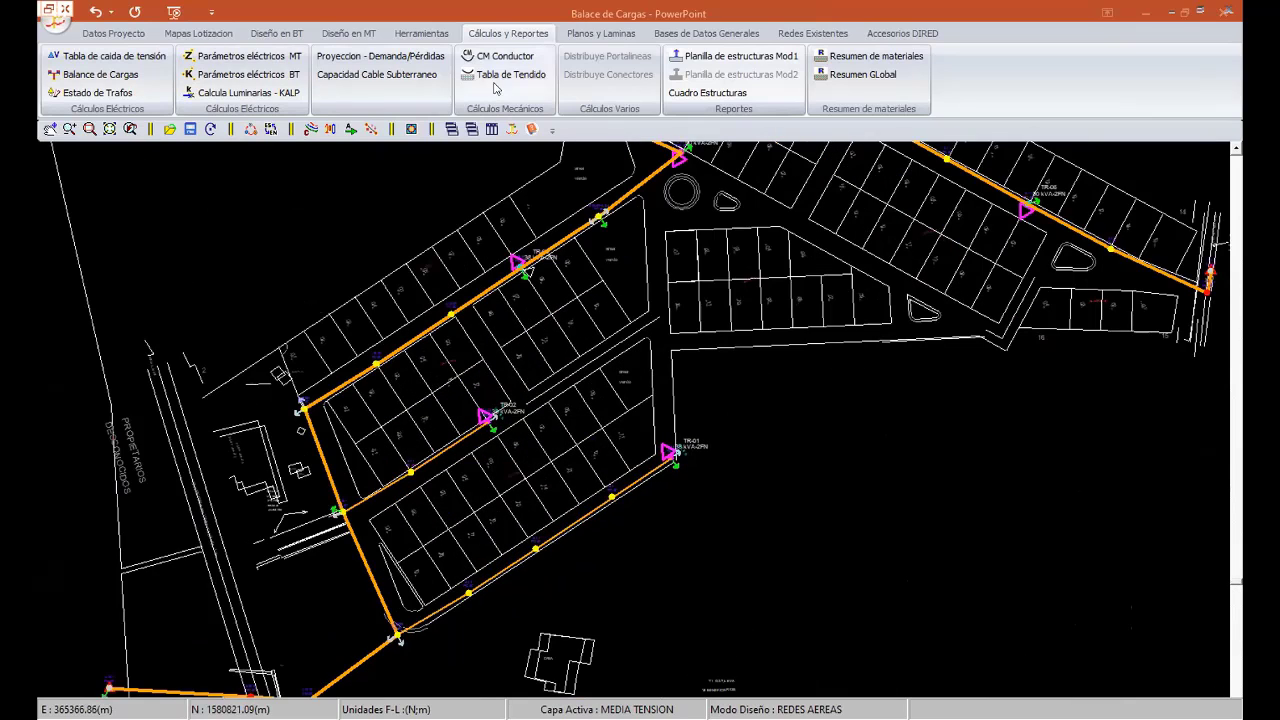
- Try moving TR-04 and TR-05 from phase R to S in the MT load balance, then discard
{"action": "left_click", "coordinate": [115, 77]}
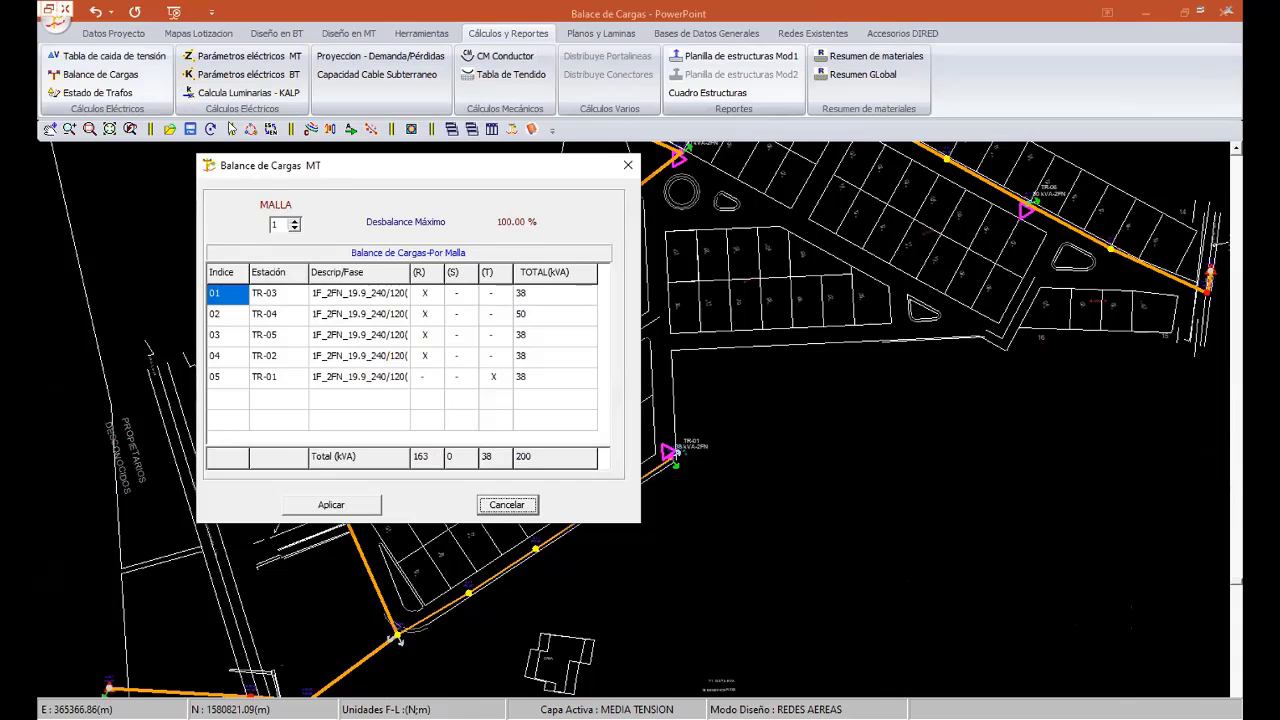
{"action": "left_click_drag", "start_coordinate": [372, 175], "coordinate": [575, 250]}
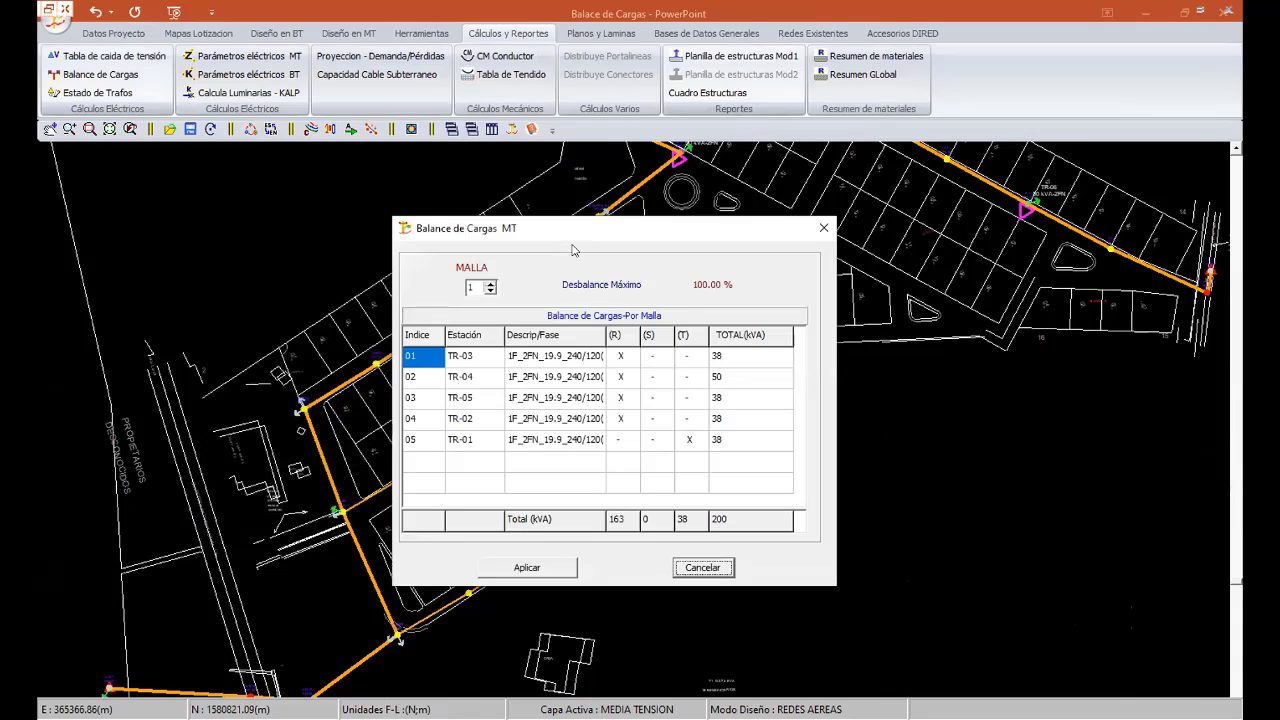
{"action": "left_click", "coordinate": [655, 377]}
{"action": "left_click", "coordinate": [658, 398]}
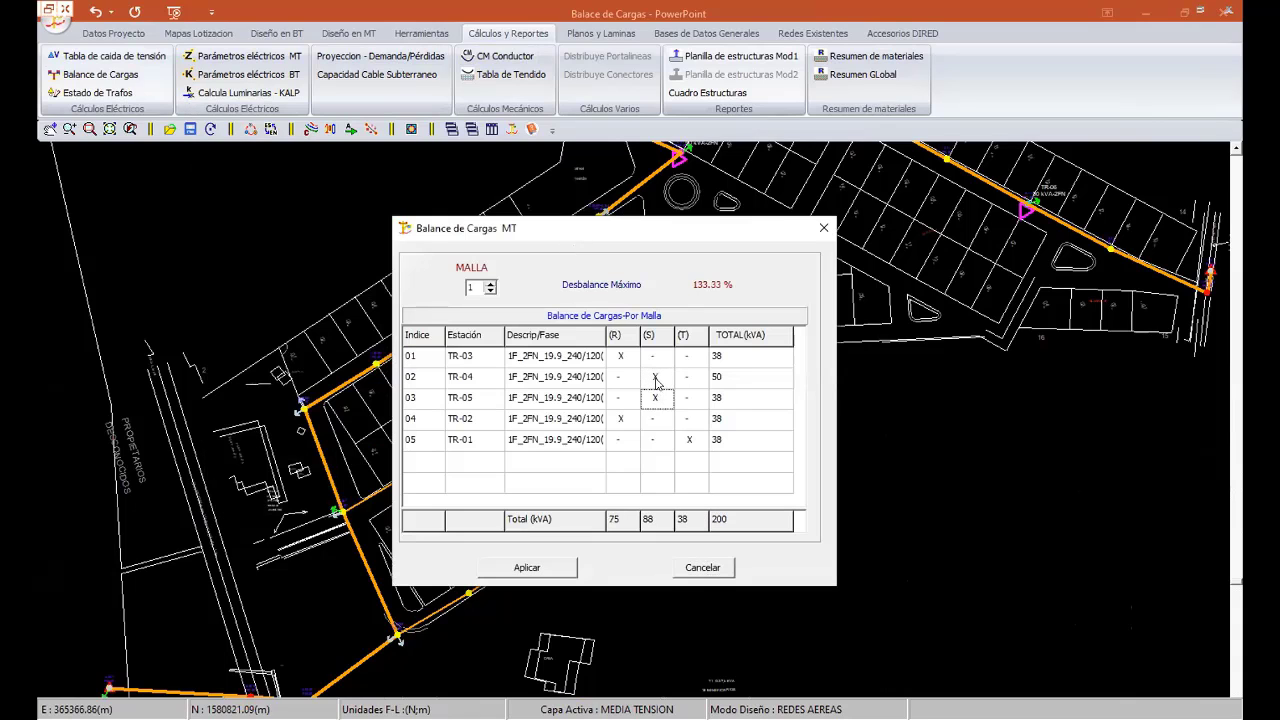
{"action": "left_click", "coordinate": [704, 566]}
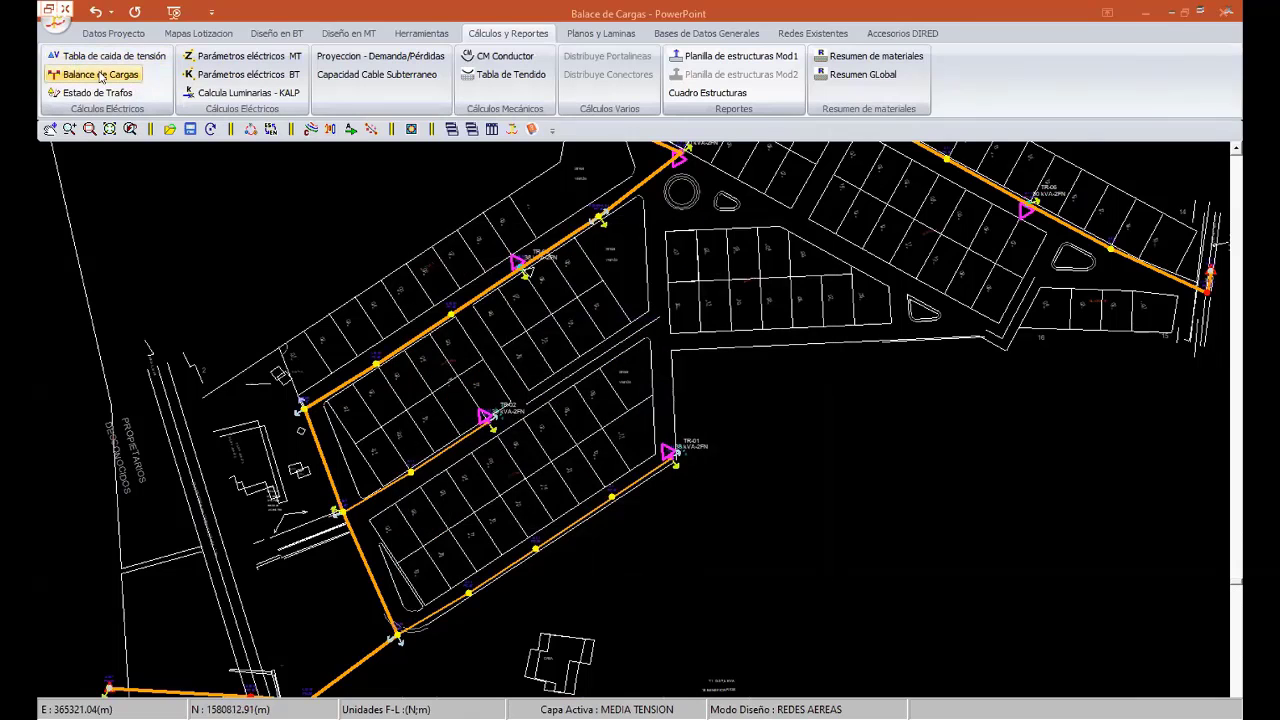
- Review the load balance for TR-01 to TR-05 twice, shifting the network view in between
{"action": "left_click", "coordinate": [101, 75]}
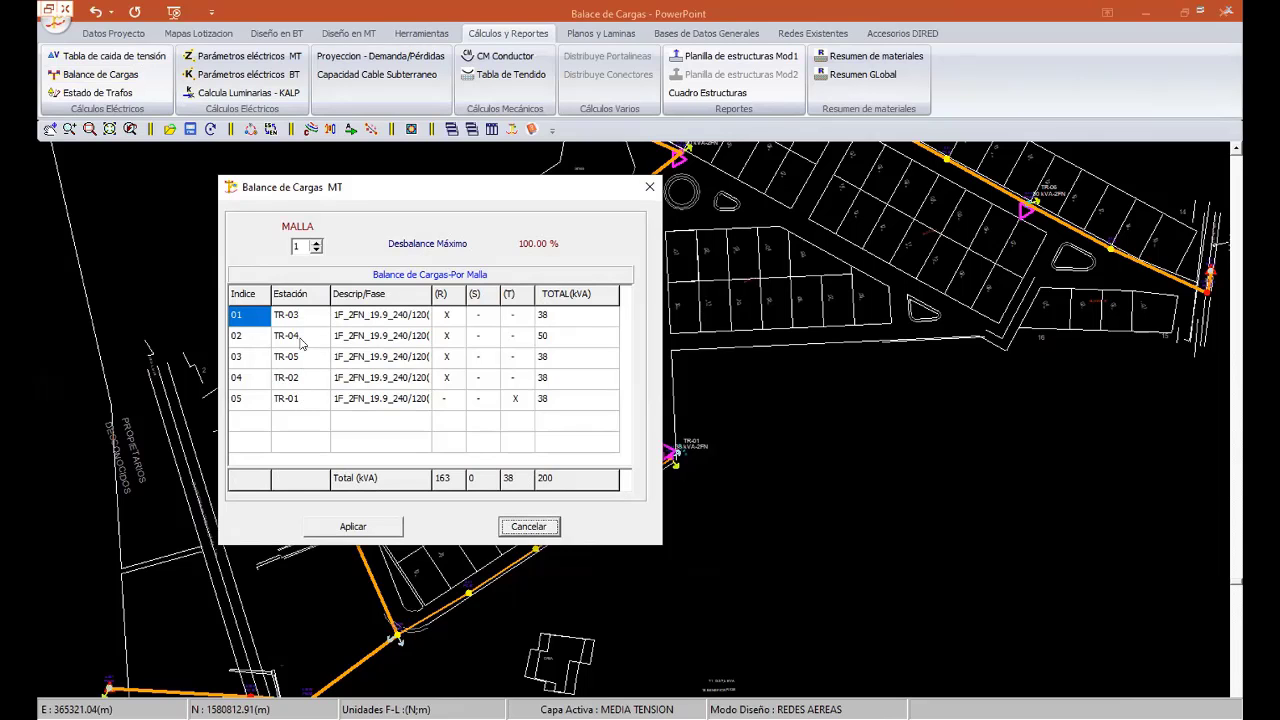
{"action": "left_click", "coordinate": [528, 526]}
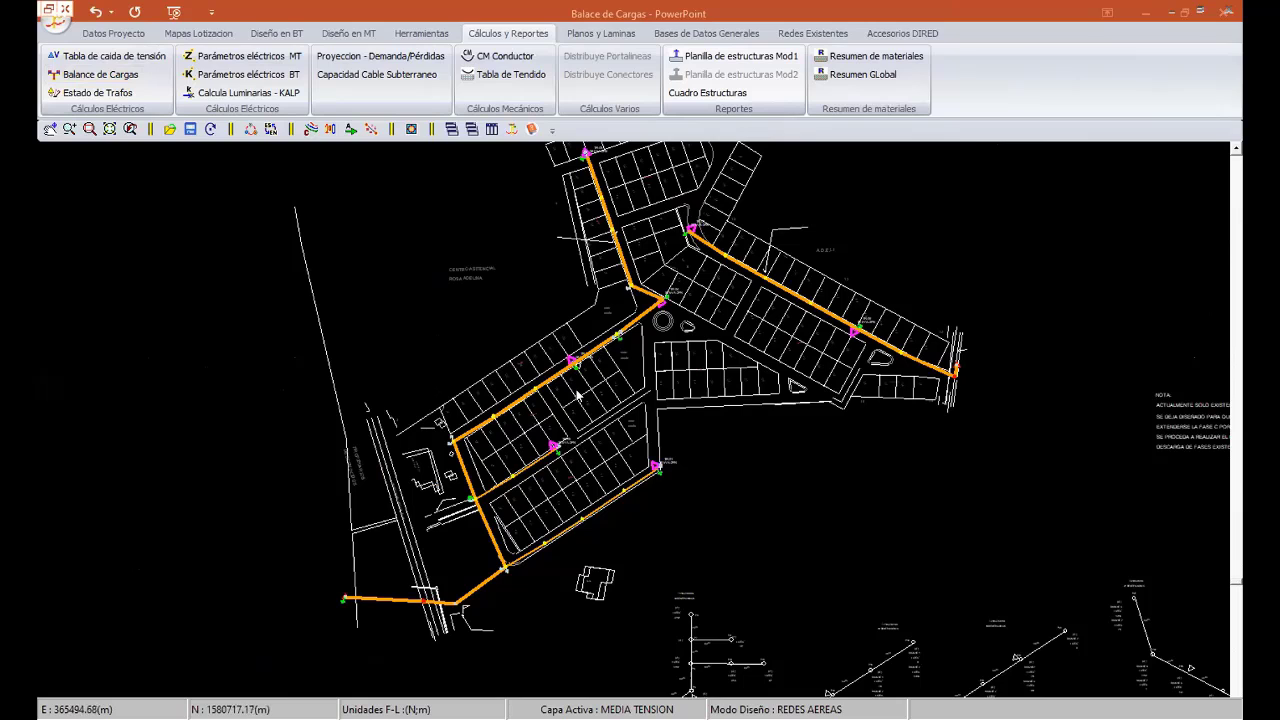
{"action": "middle_click_drag", "start_coordinate": [660, 306], "coordinate": [640, 376]}
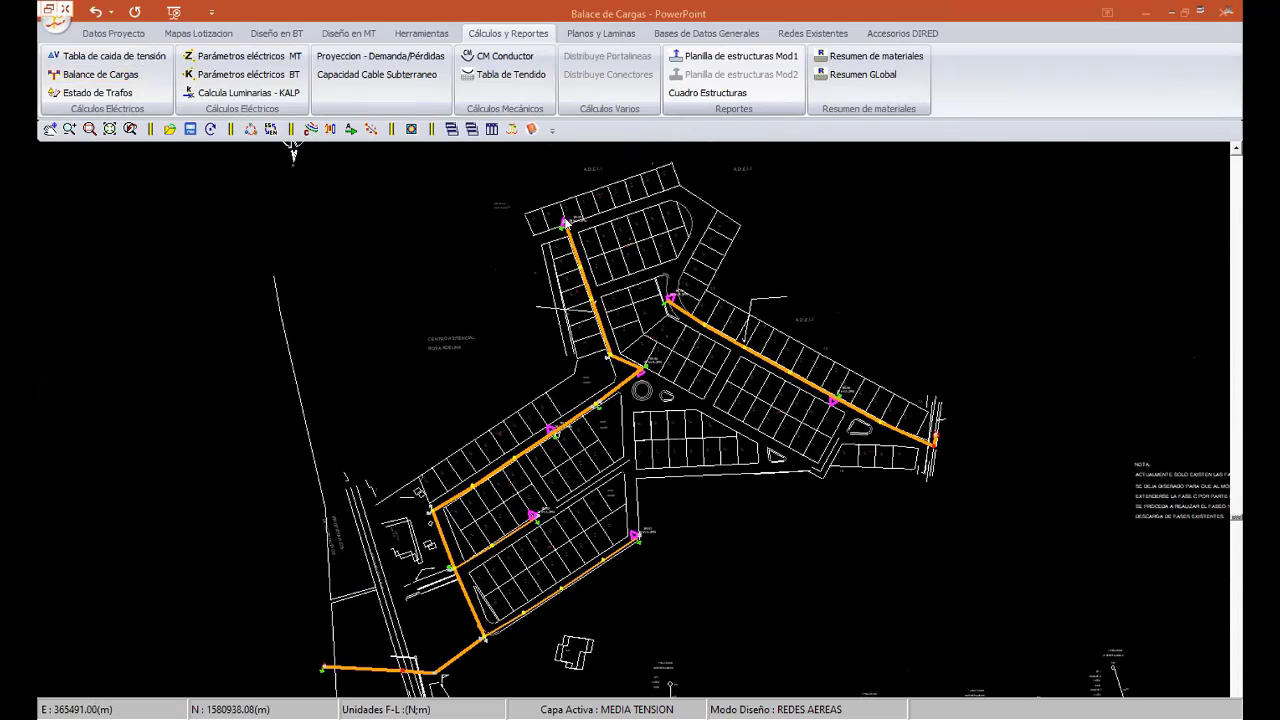
{"action": "left_click", "coordinate": [100, 74]}
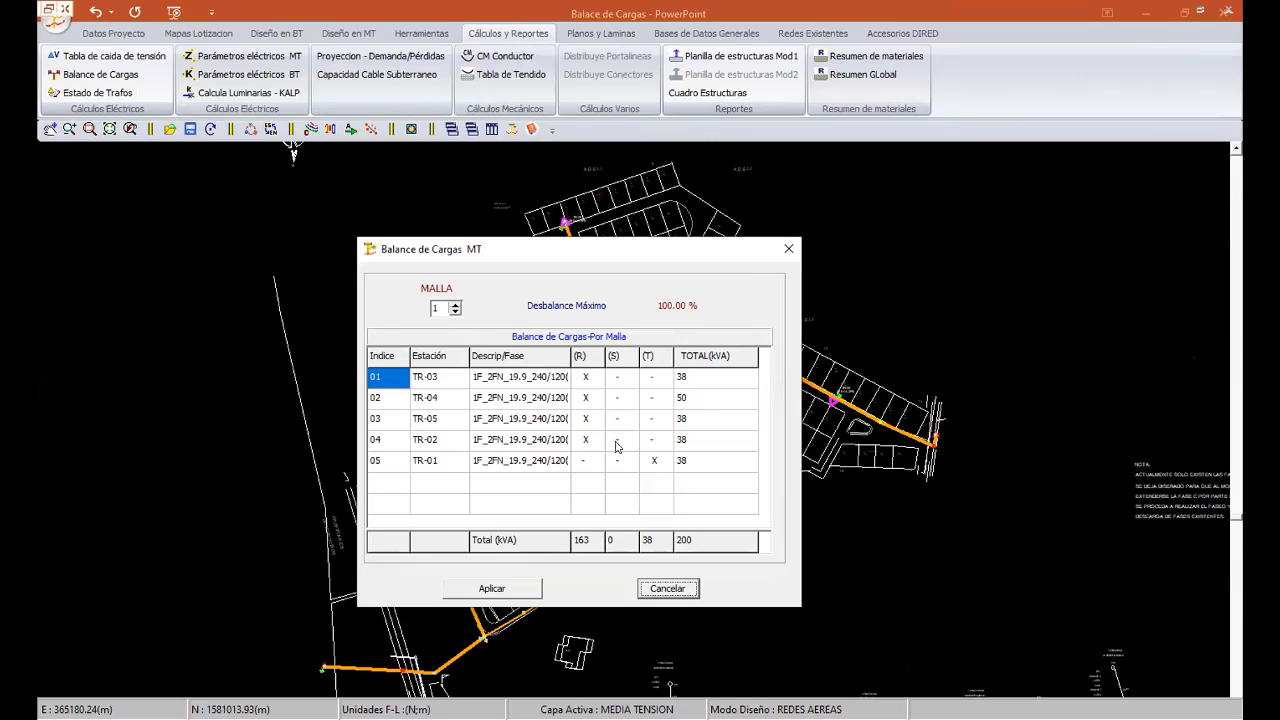
{"action": "left_click", "coordinate": [667, 589]}
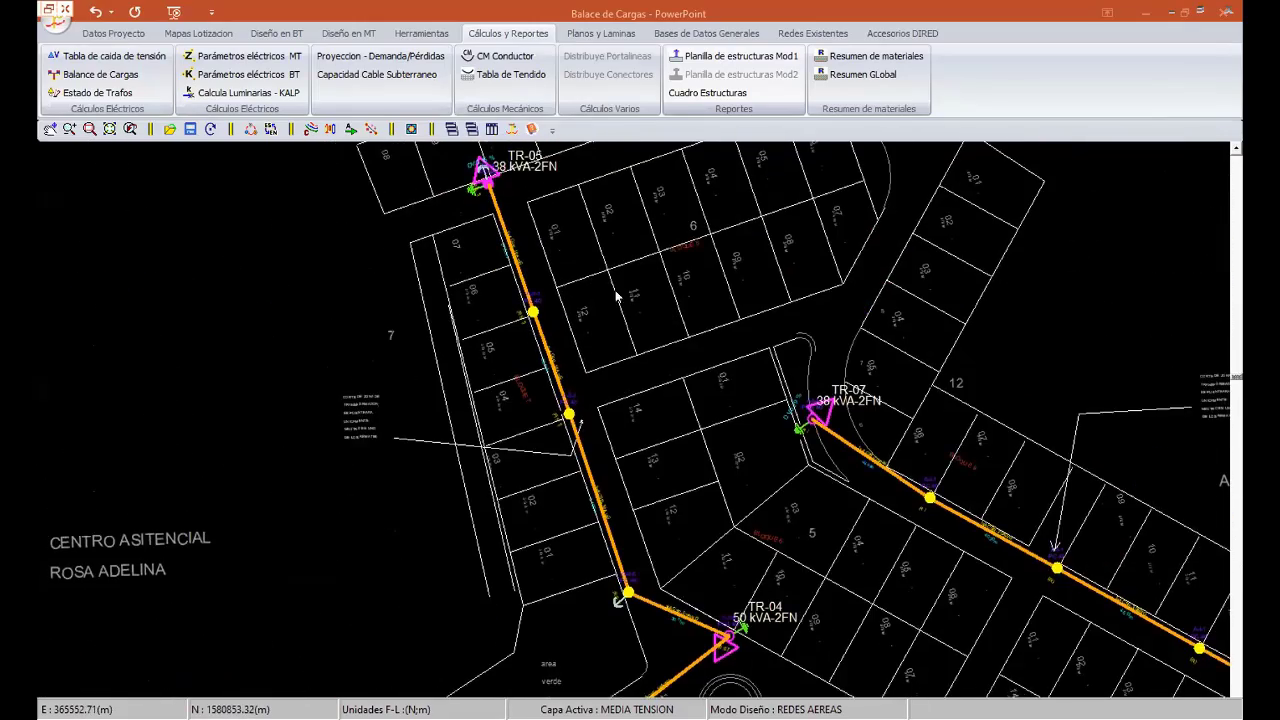
- Move TR-03 to phase T and TR-04 to phase S, testing TR-05 on S and T before keeping R
{"action": "left_click", "coordinate": [100, 74]}
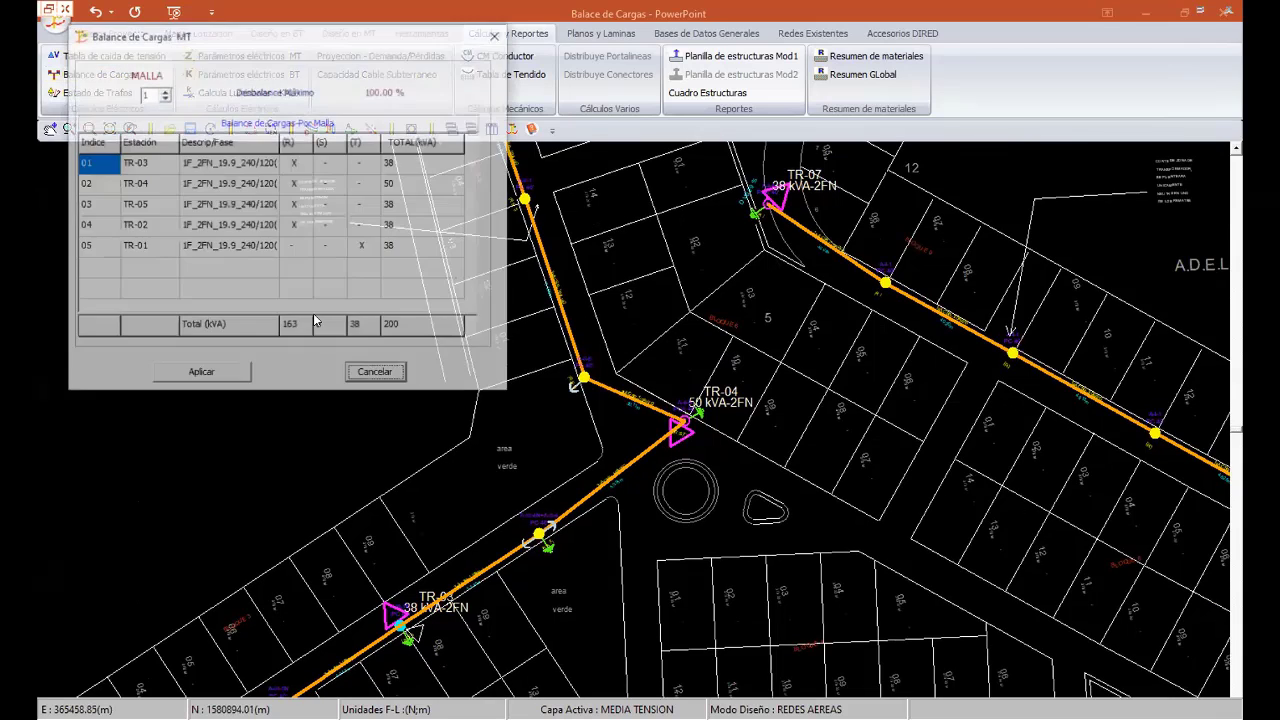
{"action": "left_click_drag", "start_coordinate": [284, 42], "coordinate": [589, 235]}
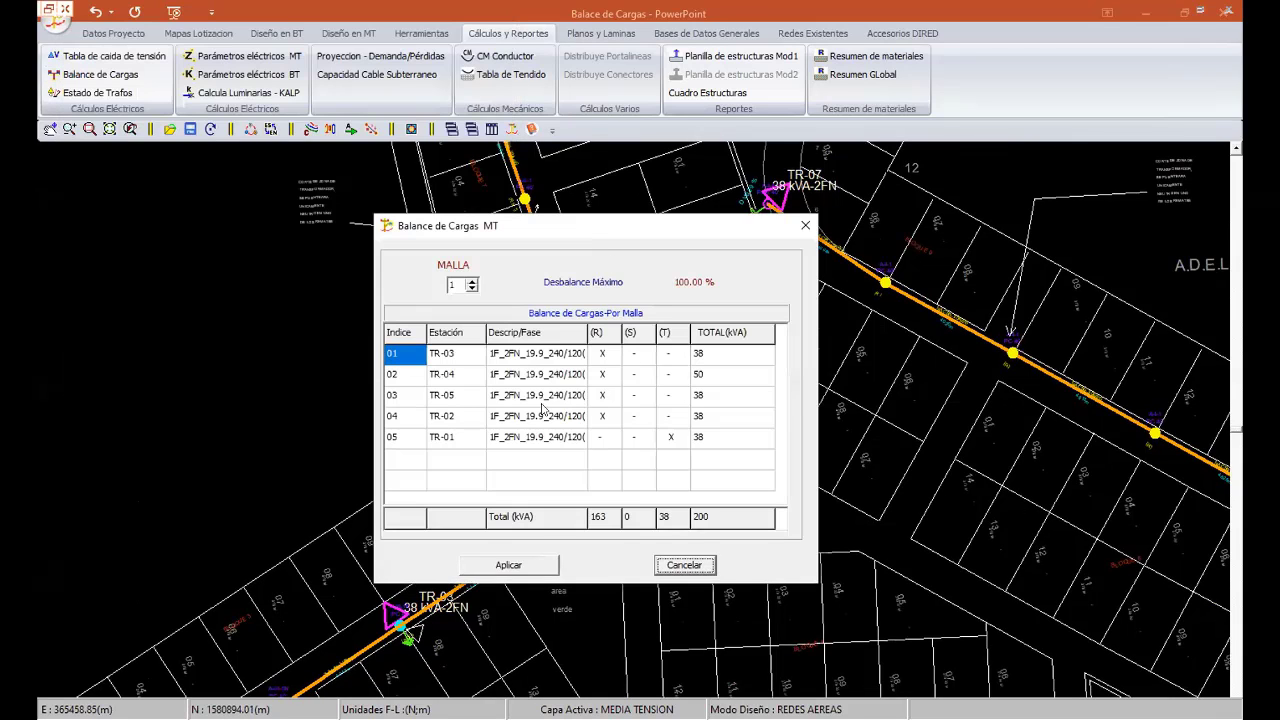
{"action": "left_click", "coordinate": [636, 420]}
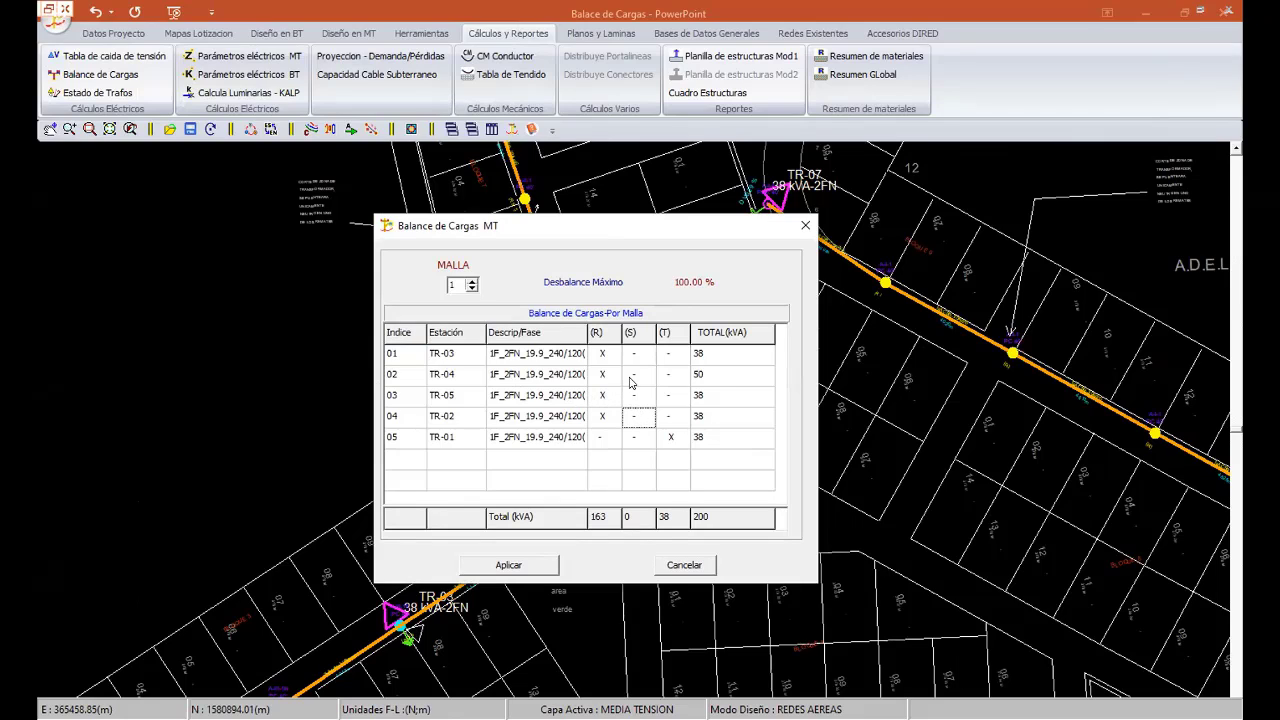
{"action": "double_click", "coordinate": [633, 357]}
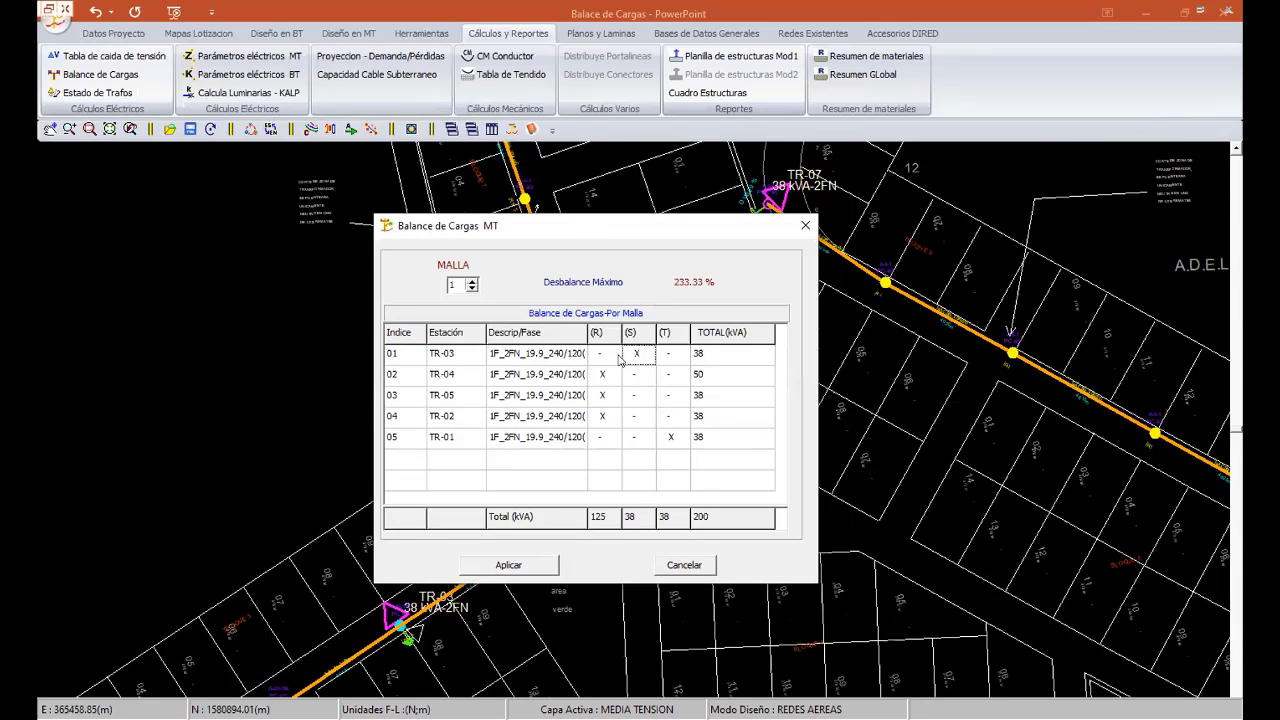
{"action": "double_click", "coordinate": [671, 356]}
{"action": "double_click", "coordinate": [636, 378]}
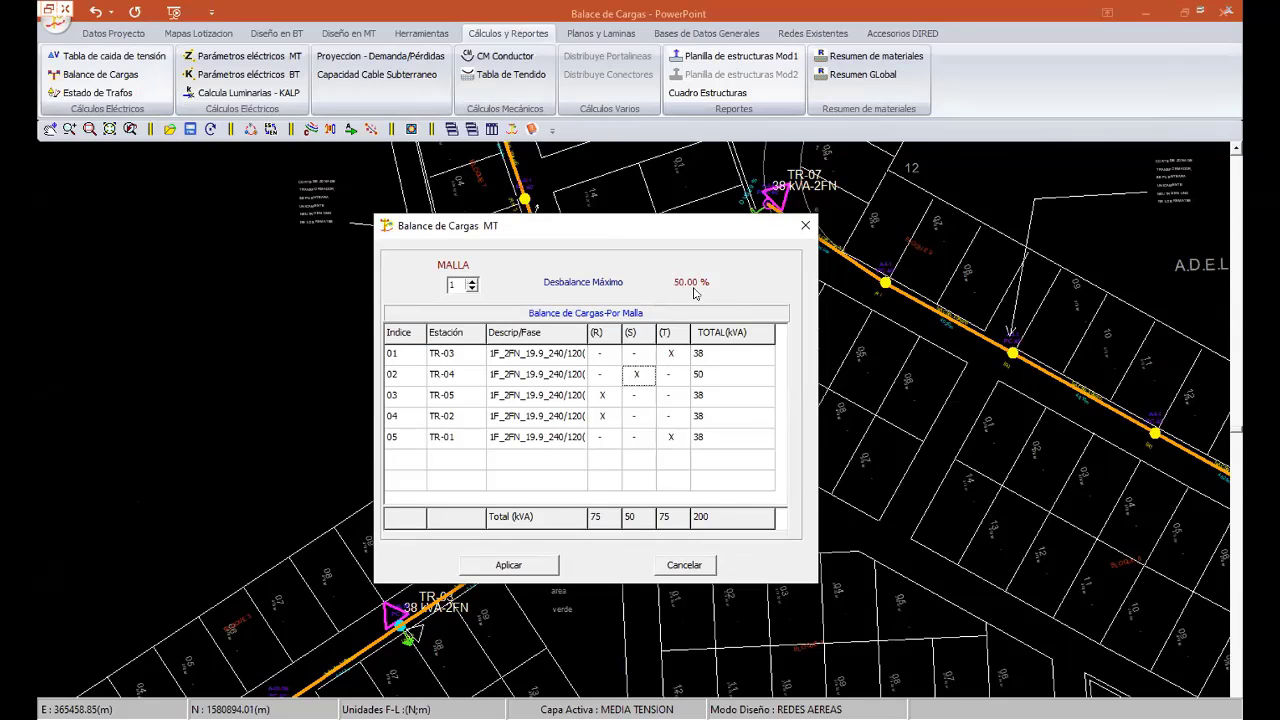
{"action": "double_click", "coordinate": [635, 397]}
{"action": "double_click", "coordinate": [671, 397]}
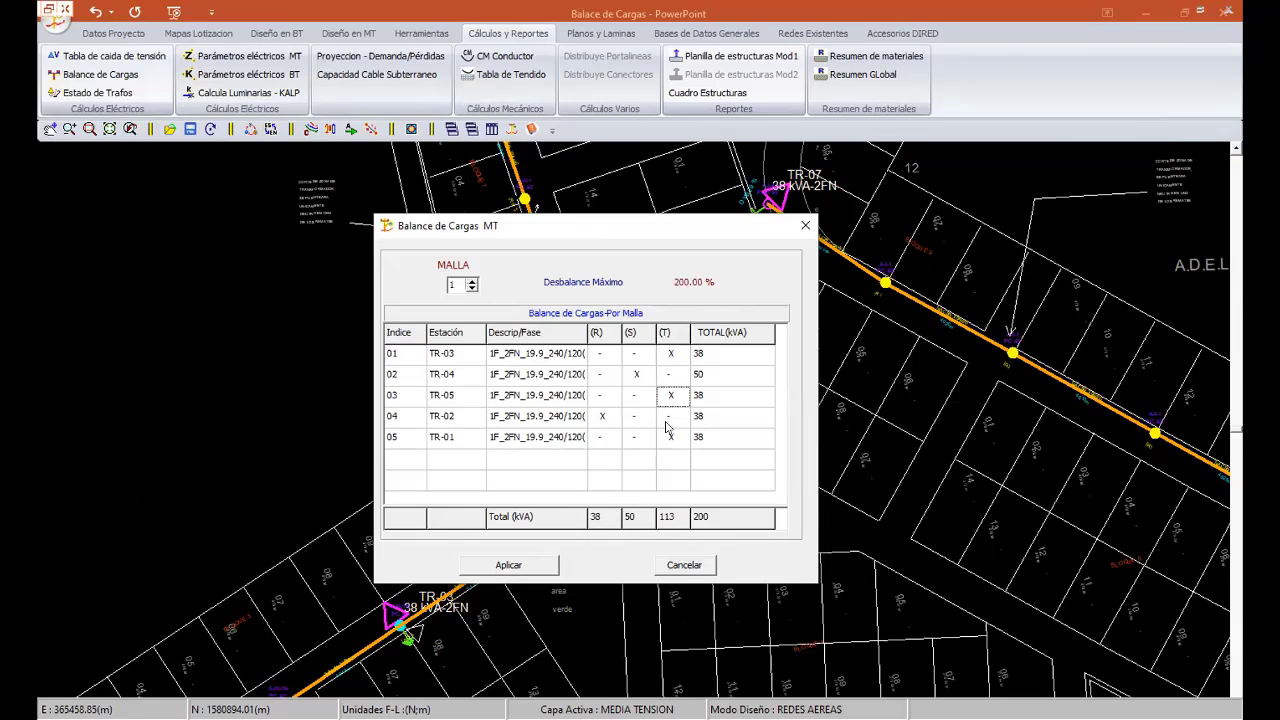
{"action": "double_click", "coordinate": [606, 400]}
{"action": "left_click", "coordinate": [643, 441]}
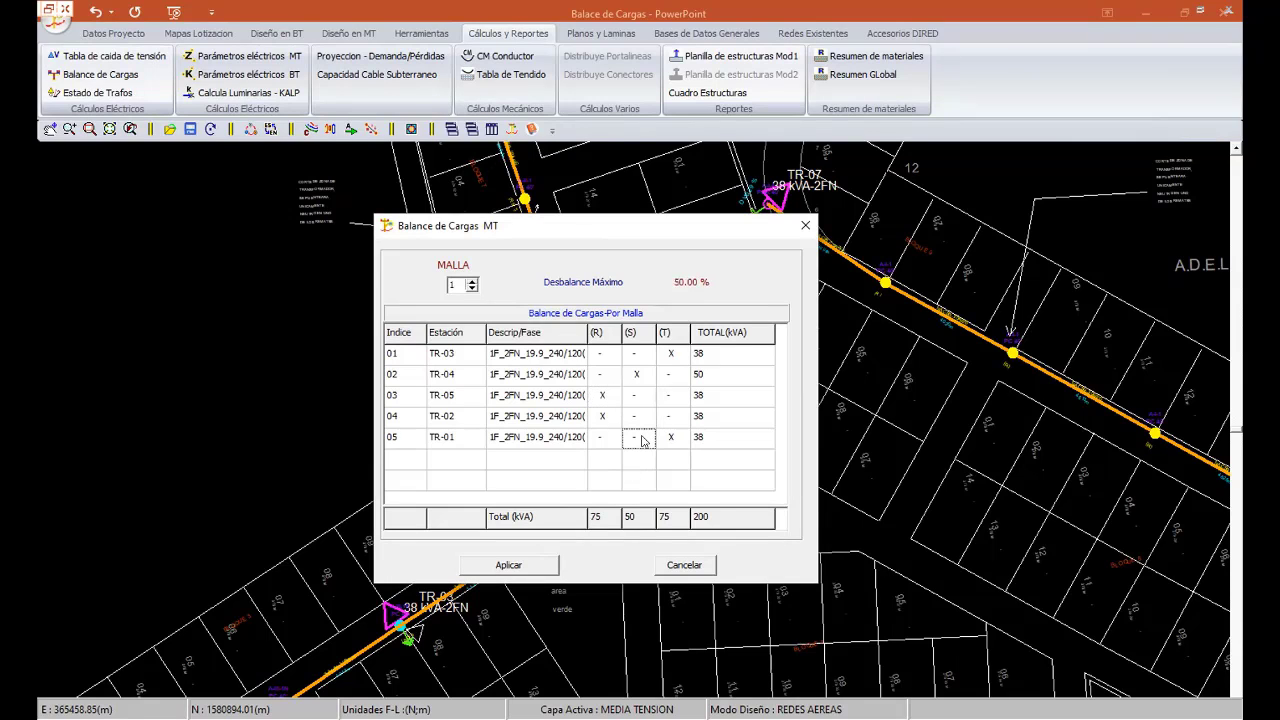
{"action": "left_click", "coordinate": [603, 441]}
- Recheck TR-03, TR-04 and TR-05 phase choices and apply the 75/50/75 kVA balance
{"action": "double_click", "coordinate": [606, 358]}
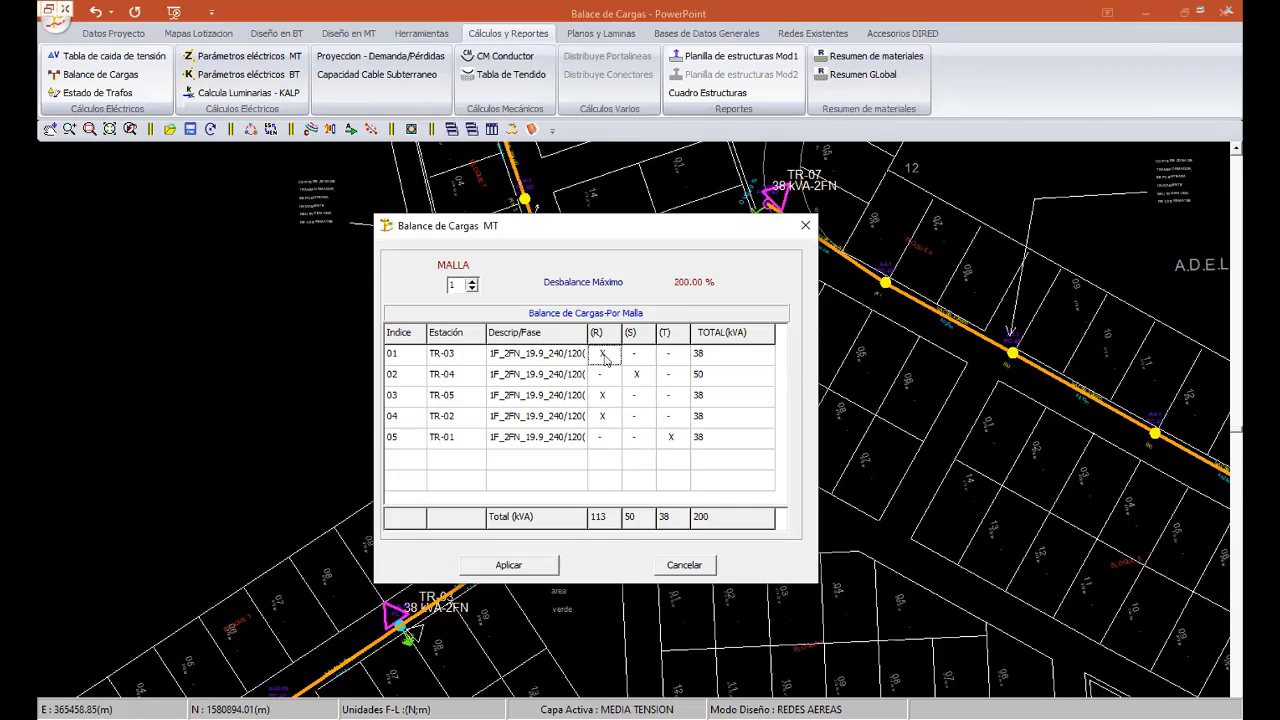
{"action": "double_click", "coordinate": [641, 358]}
{"action": "double_click", "coordinate": [664, 358]}
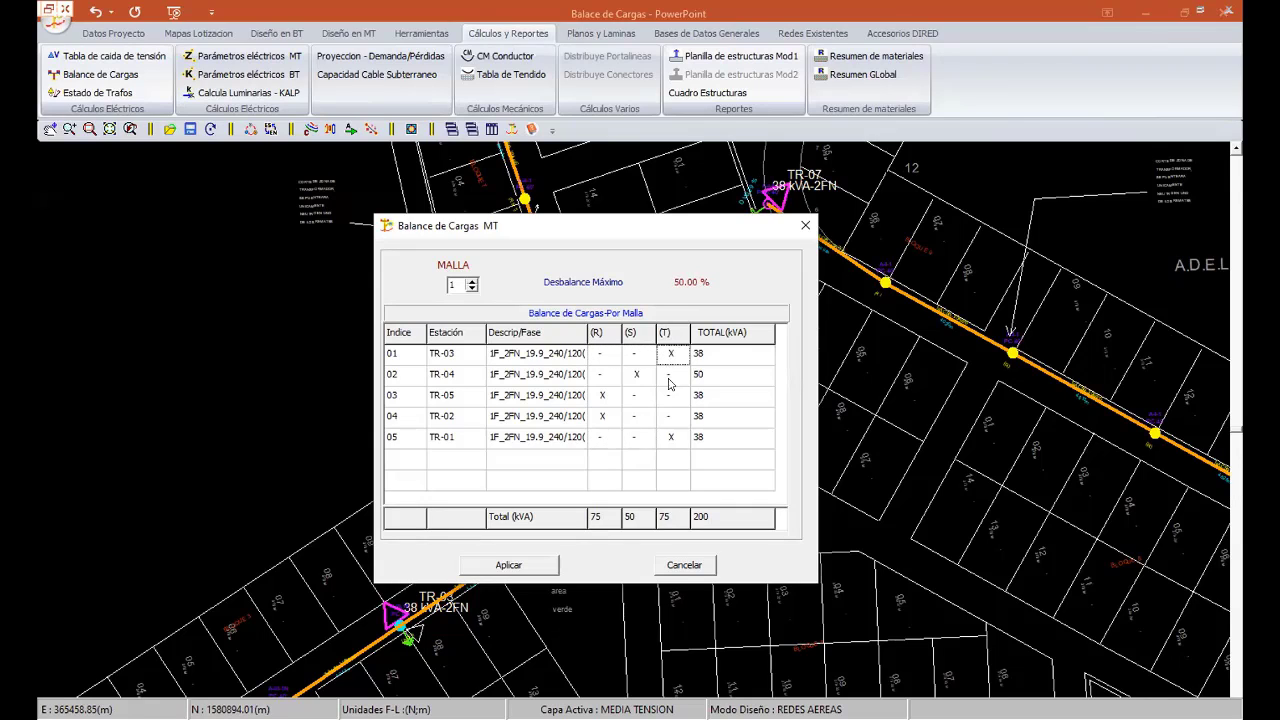
{"action": "double_click", "coordinate": [669, 374]}
{"action": "double_click", "coordinate": [635, 358]}
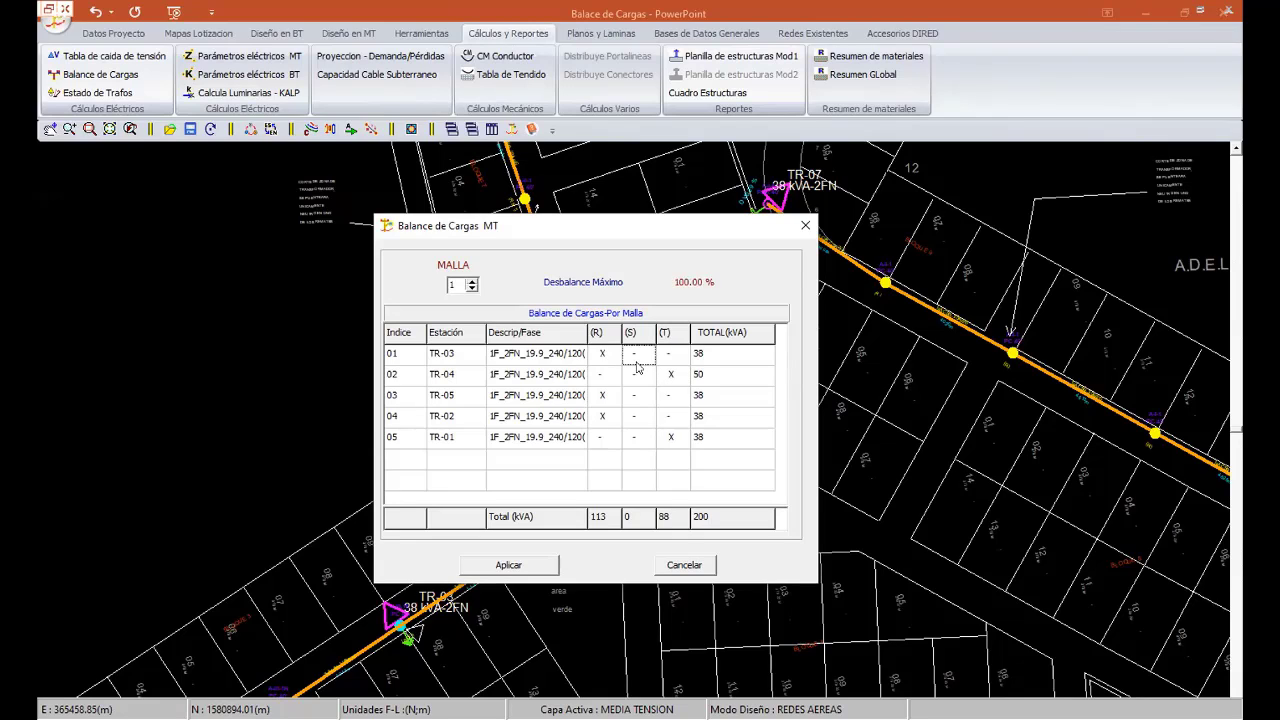
{"action": "double_click", "coordinate": [637, 361]}
{"action": "double_click", "coordinate": [640, 375]}
{"action": "double_click", "coordinate": [638, 377]}
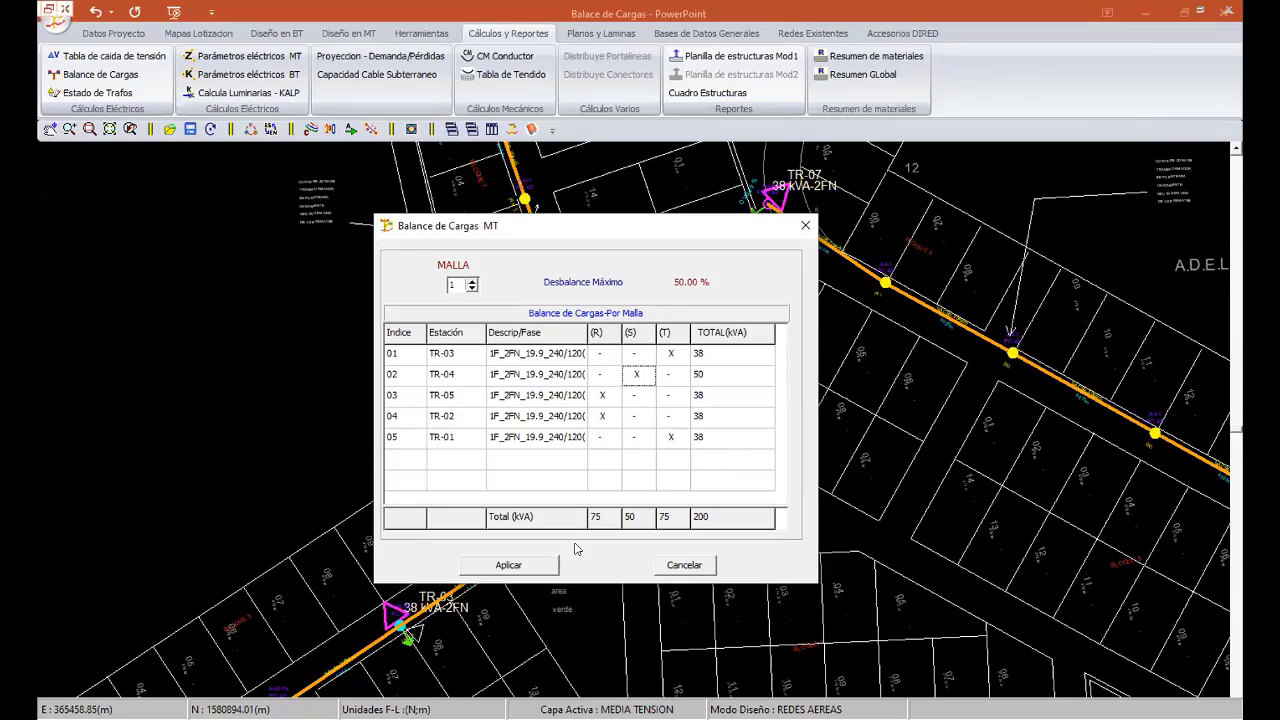
{"action": "double_click", "coordinate": [637, 404]}
{"action": "double_click", "coordinate": [673, 400]}
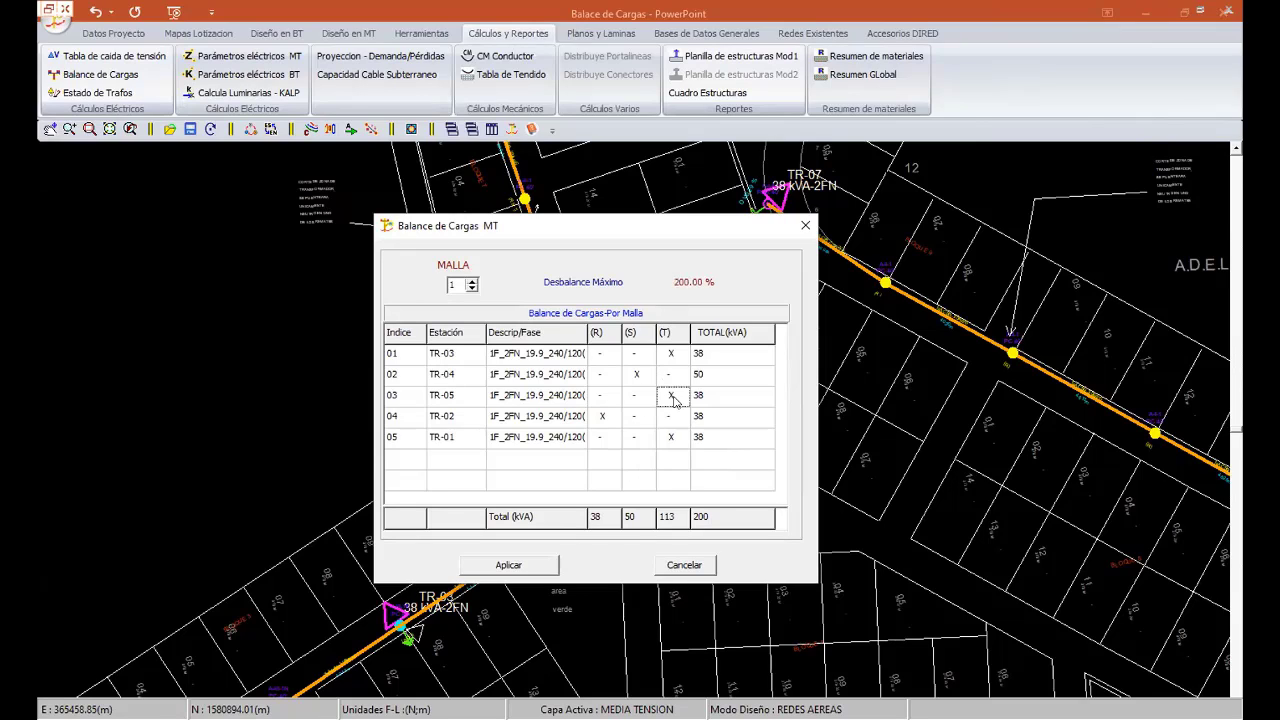
{"action": "double_click", "coordinate": [640, 400]}
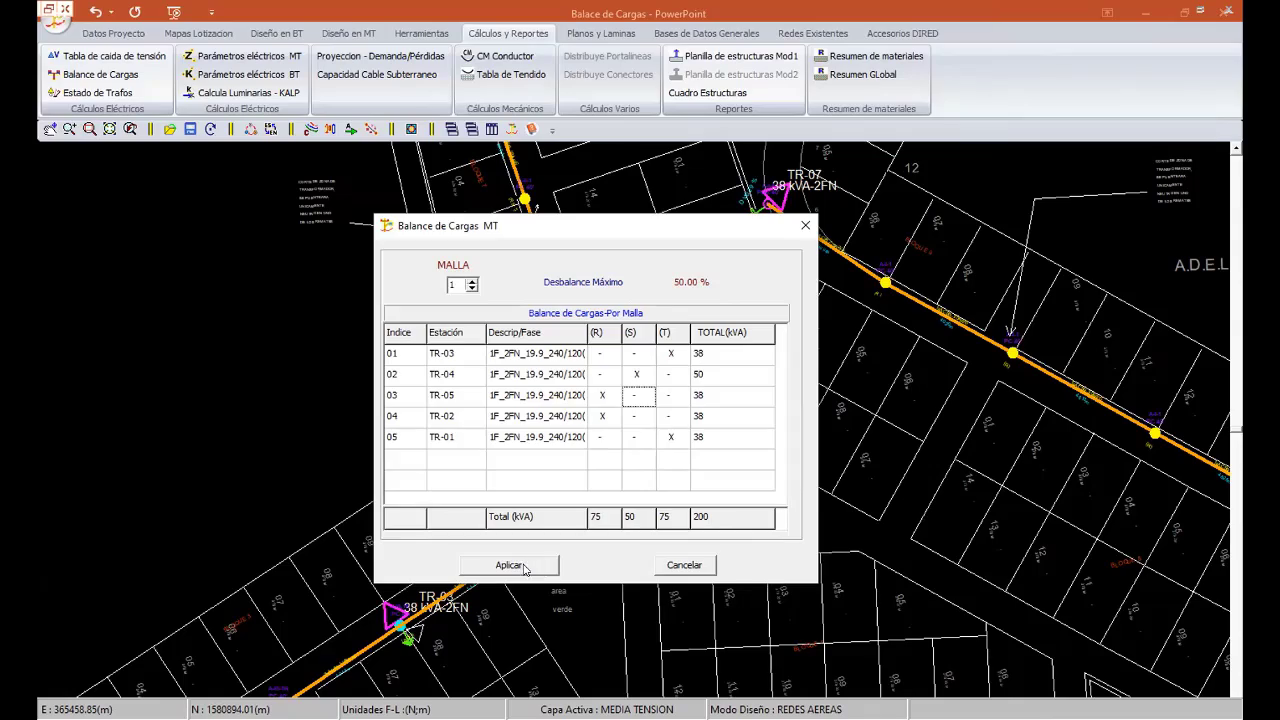
{"action": "left_click", "coordinate": [510, 565]}
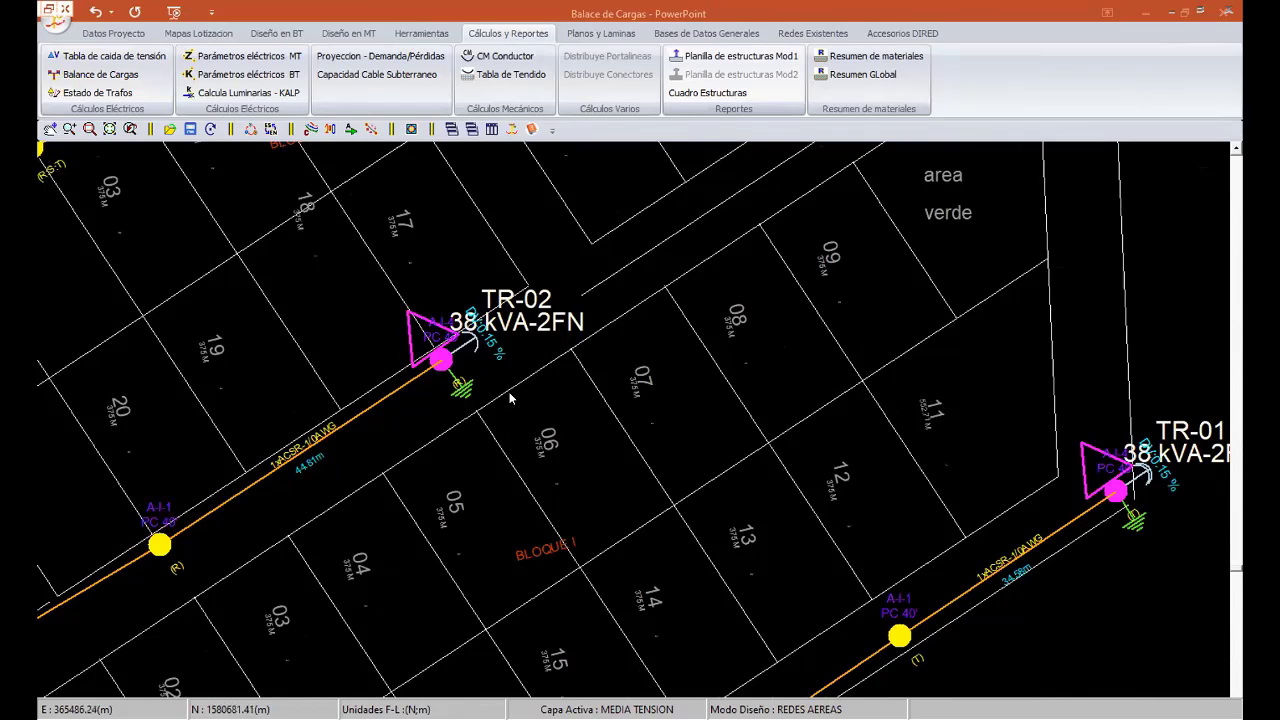
- Reopen the MT load balance and try TR-05 on phases S and T before returning it to R
{"action": "left_click", "coordinate": [100, 74]}
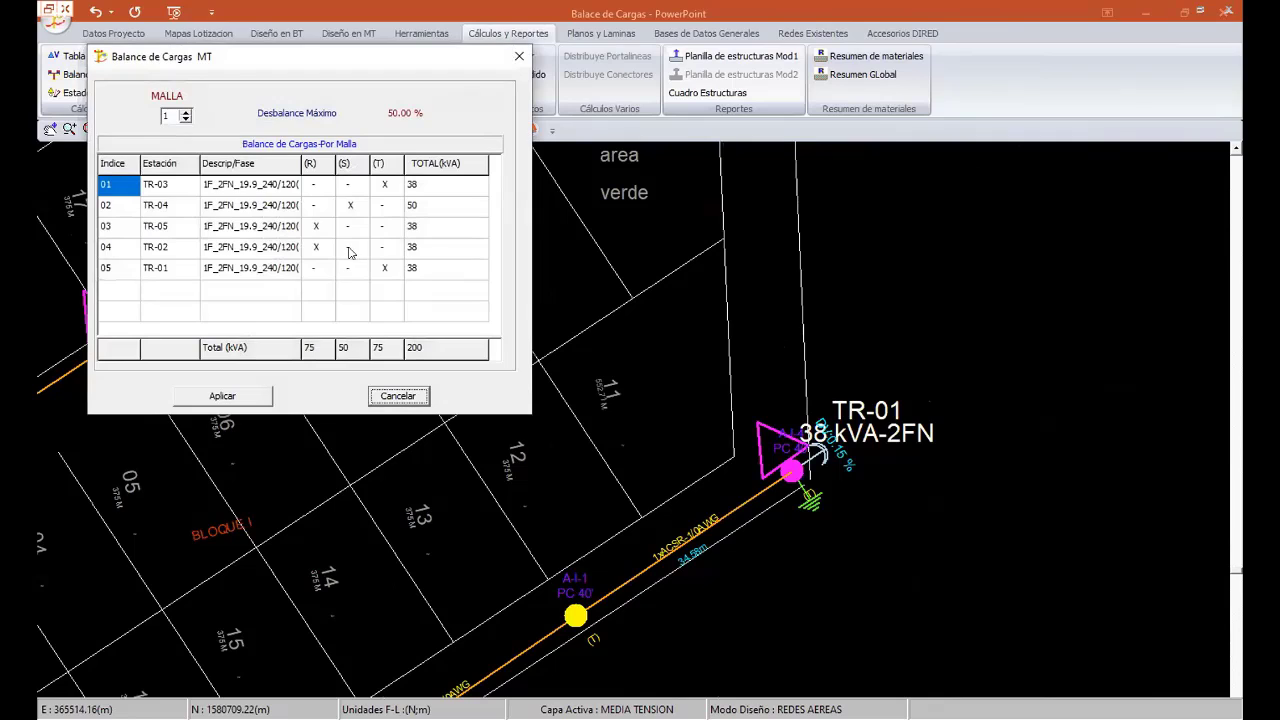
{"action": "double_click", "coordinate": [348, 229]}
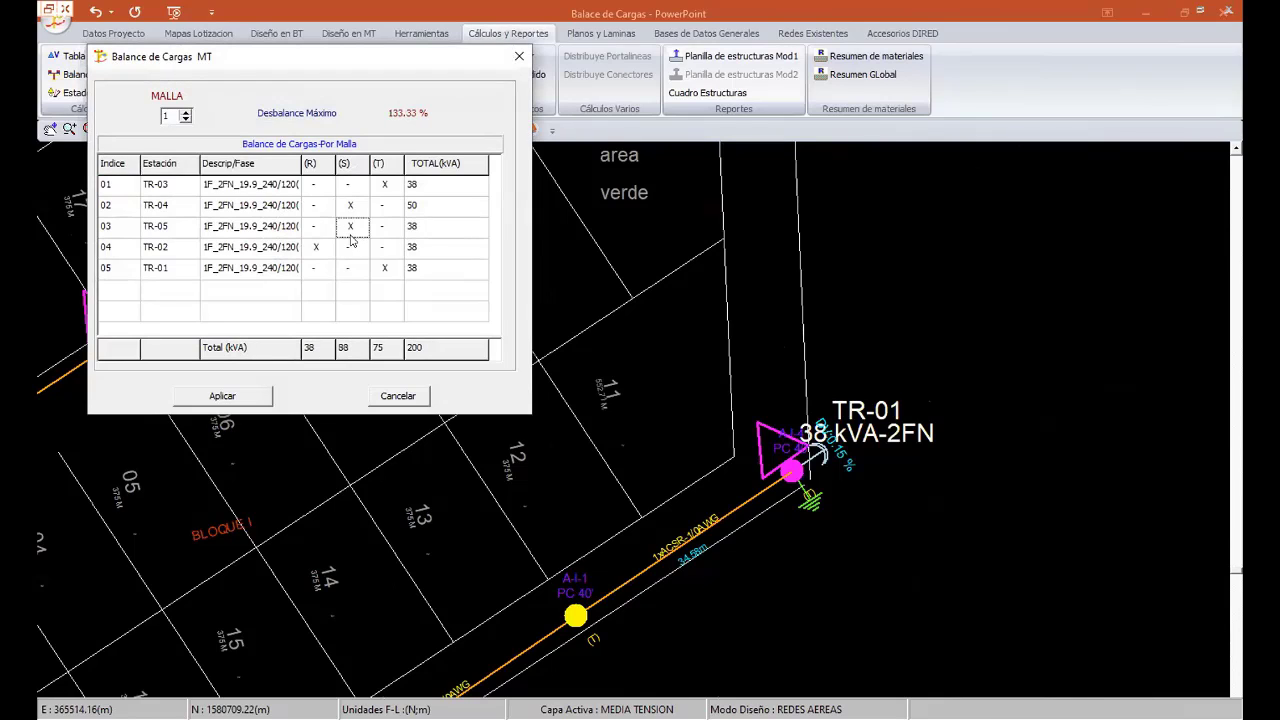
{"action": "double_click", "coordinate": [321, 232]}
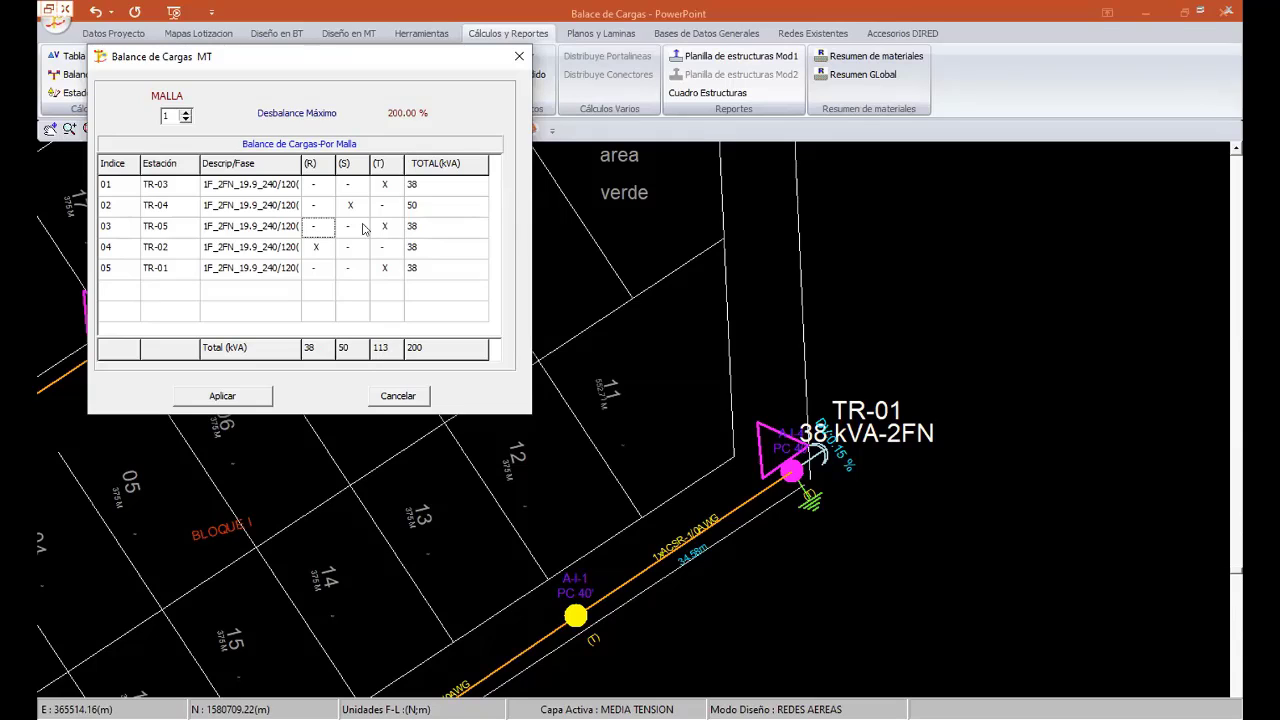
{"action": "double_click", "coordinate": [322, 234]}
- Assign TR-04 to MT phase T and reopen the load balance, now 75/0/125 kVA
{"action": "left_click", "coordinate": [398, 396]}
{"action": "scroll", "coordinate": [711, 560], "scroll_direction": "down", "scroll_amount": 3}
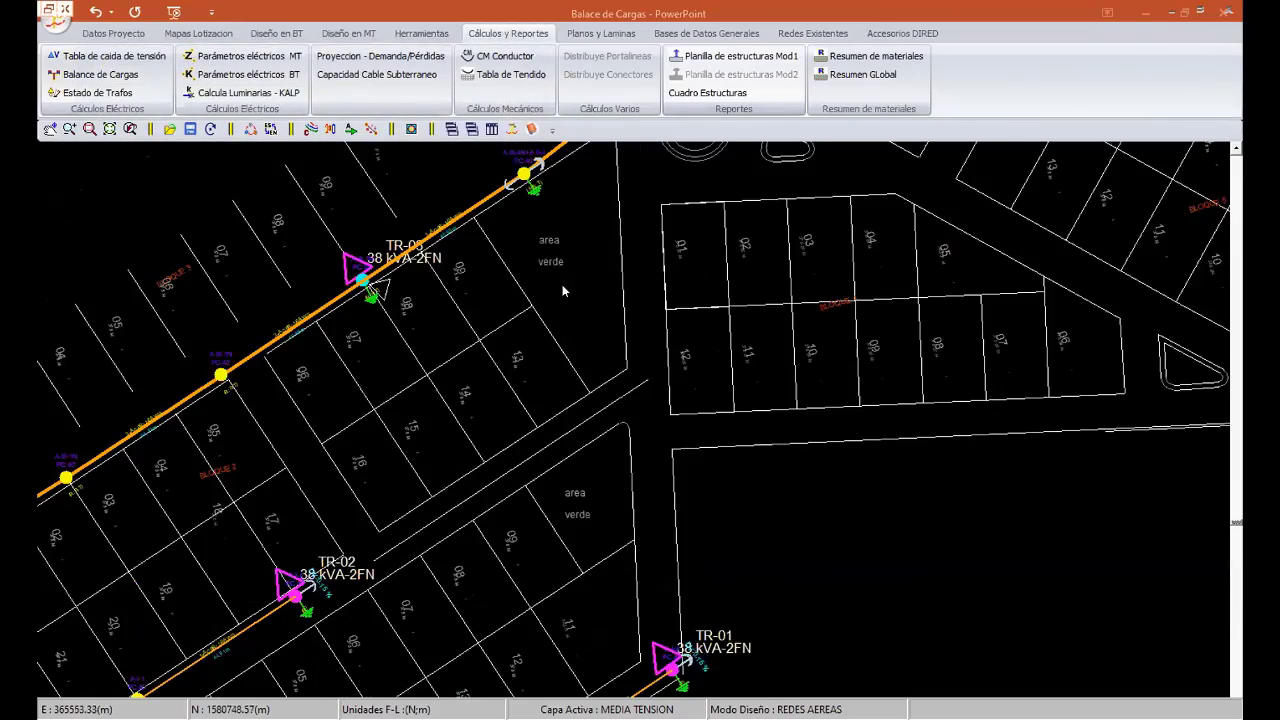
{"action": "scroll", "coordinate": [654, 387], "scroll_direction": "up", "scroll_amount": 2}
{"action": "scroll", "coordinate": [628, 343], "scroll_direction": "up", "scroll_amount": 2}
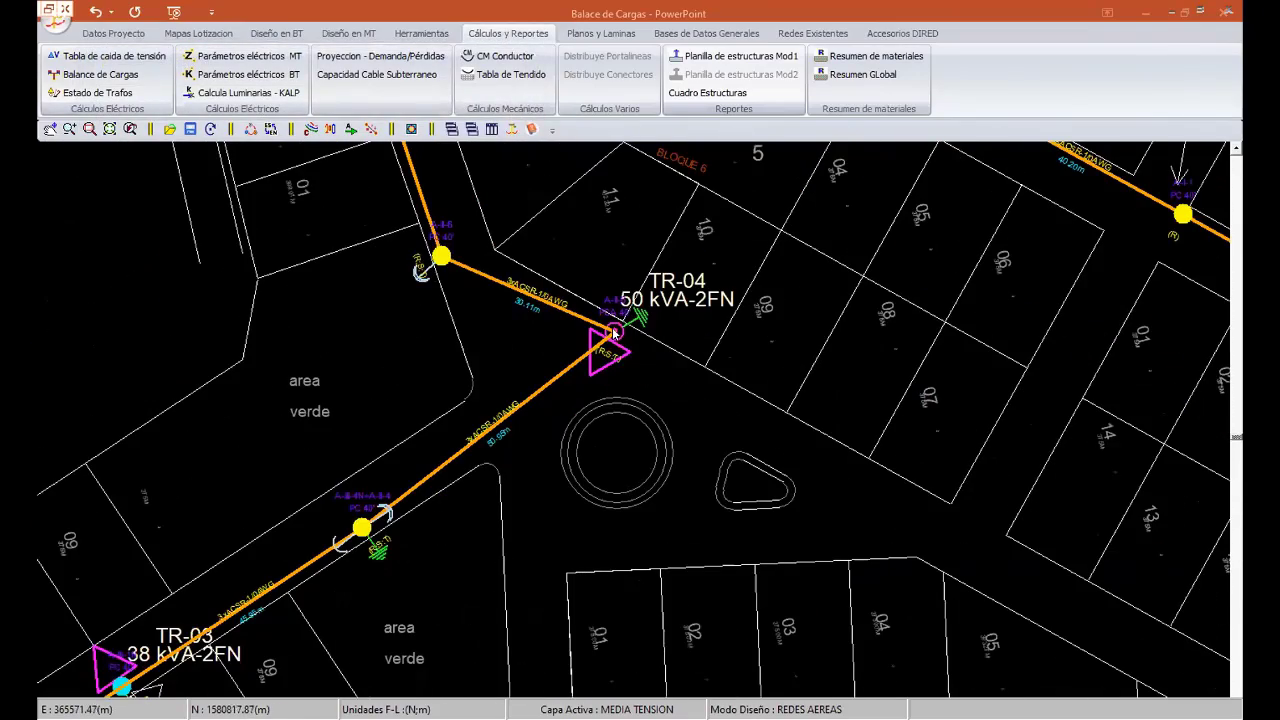
{"action": "double_click", "coordinate": [628, 343]}
{"action": "left_click", "coordinate": [295, 359]}
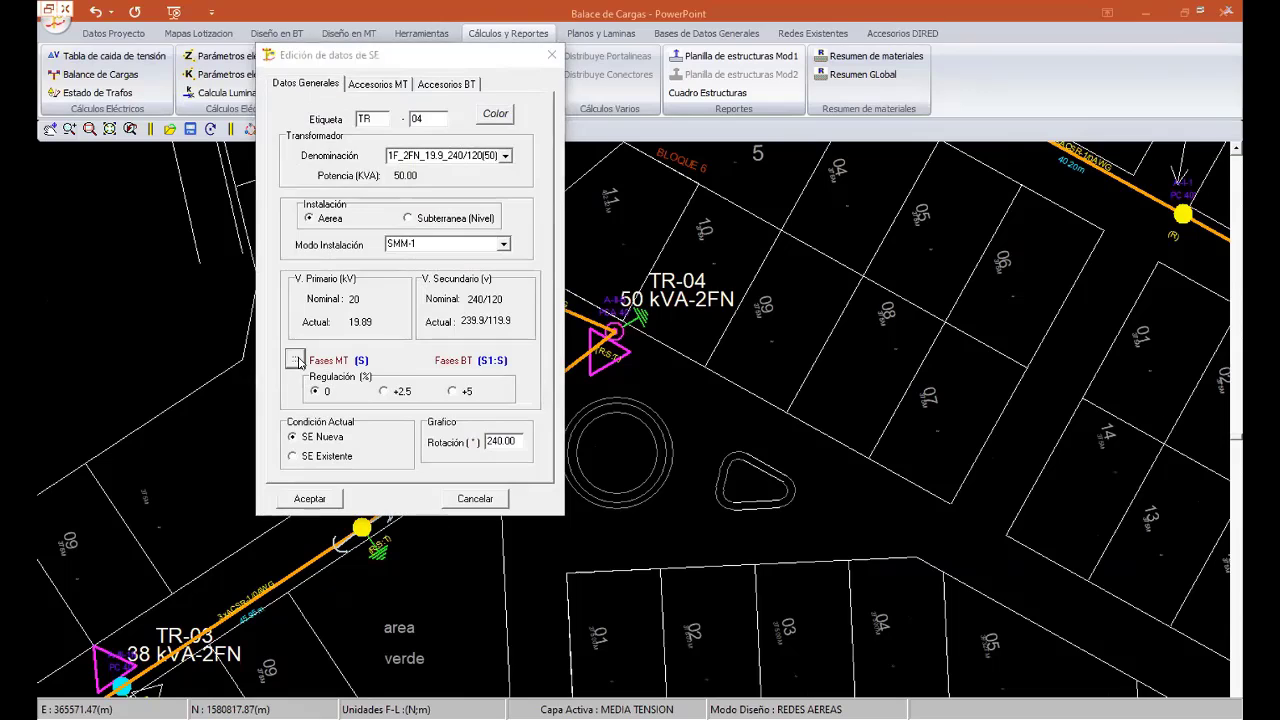
{"action": "left_click", "coordinate": [334, 146]}
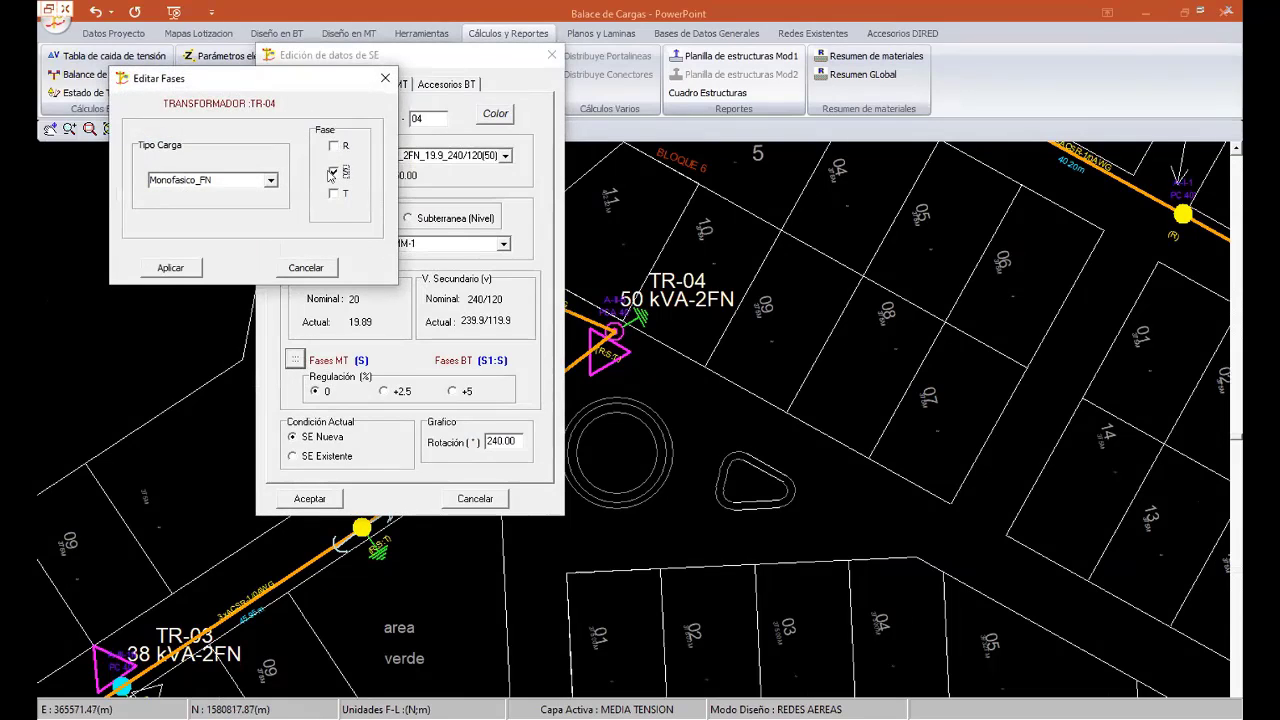
{"action": "left_click", "coordinate": [334, 195]}
{"action": "left_click", "coordinate": [182, 268]}
{"action": "left_click", "coordinate": [309, 498]}
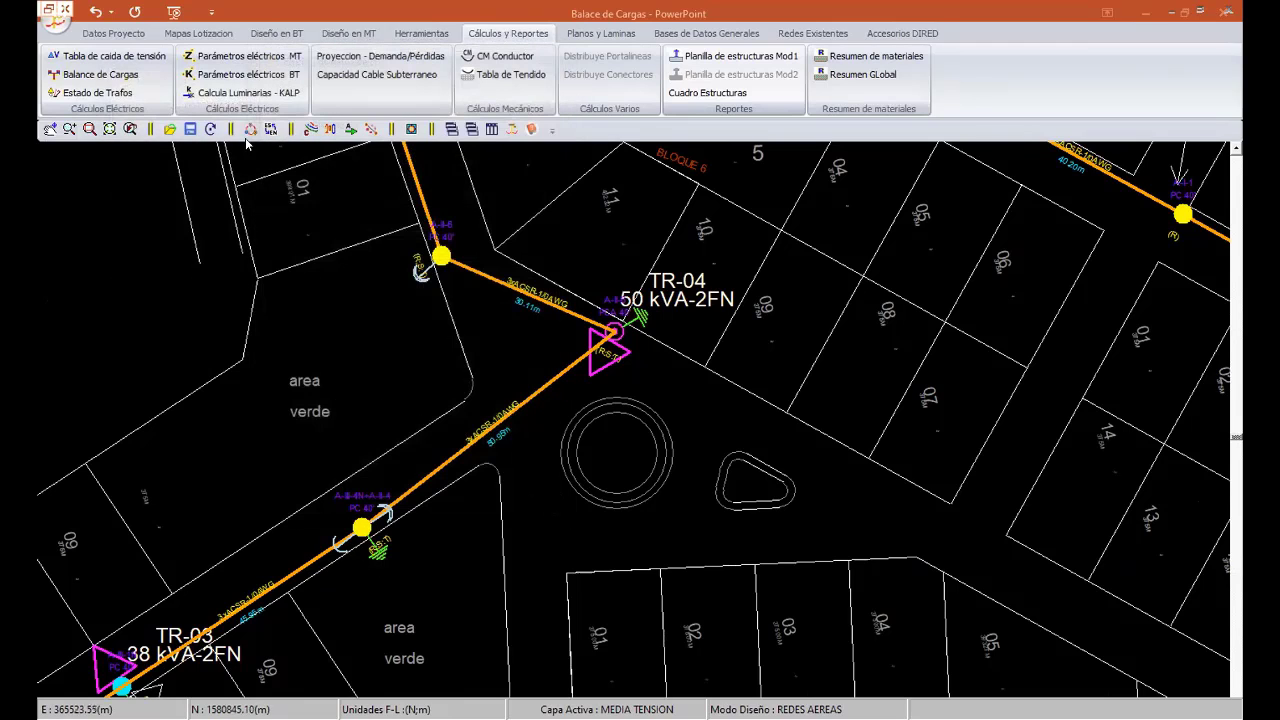
{"action": "left_click", "coordinate": [129, 80]}
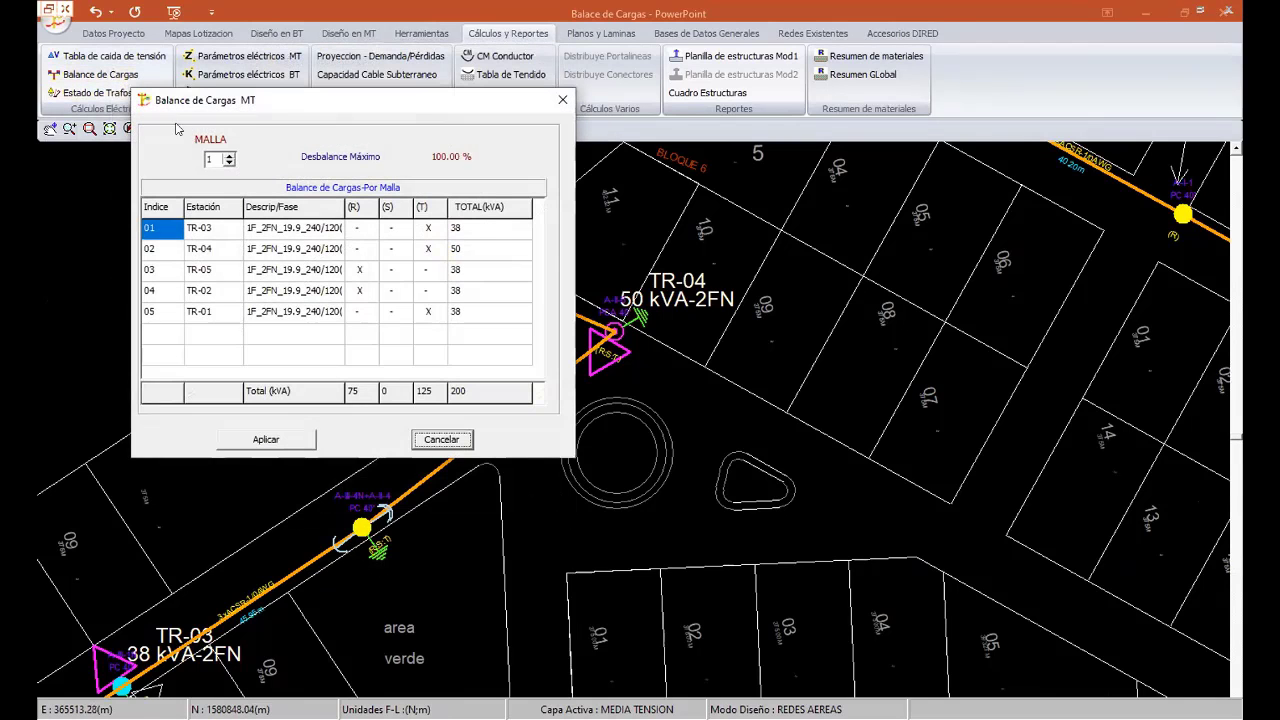
- Reassign TR-03 to R, TR-04 to S, TR-05 to T and apply the 75/50/75 kVA balance
{"action": "left_click", "coordinate": [395, 271]}
{"action": "left_click", "coordinate": [428, 269]}
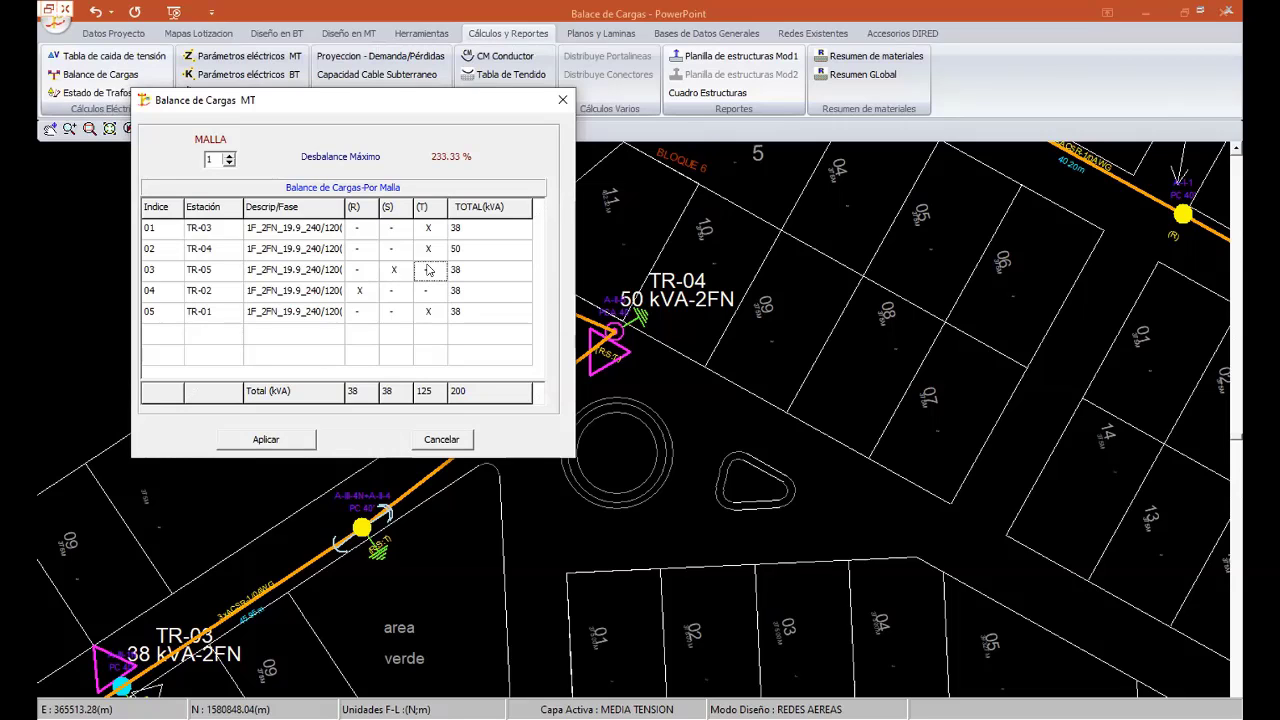
{"action": "left_click", "coordinate": [401, 254]}
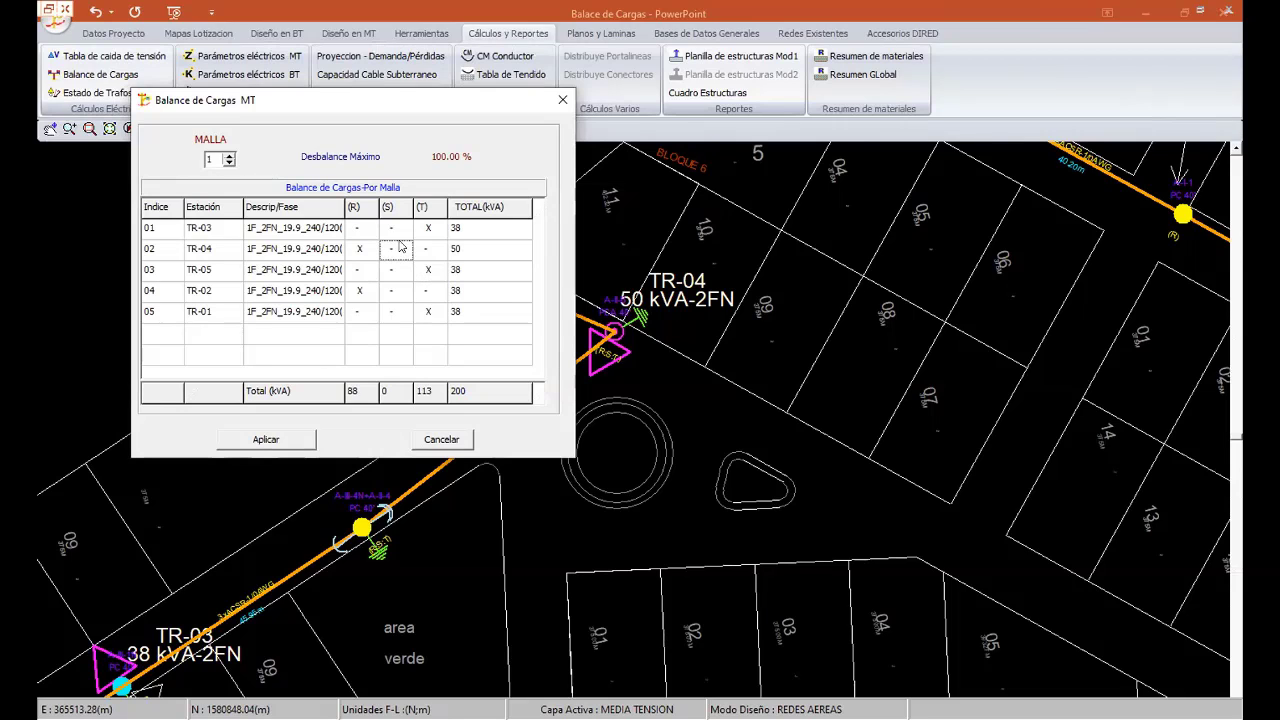
{"action": "left_click", "coordinate": [395, 248]}
{"action": "left_click", "coordinate": [359, 228]}
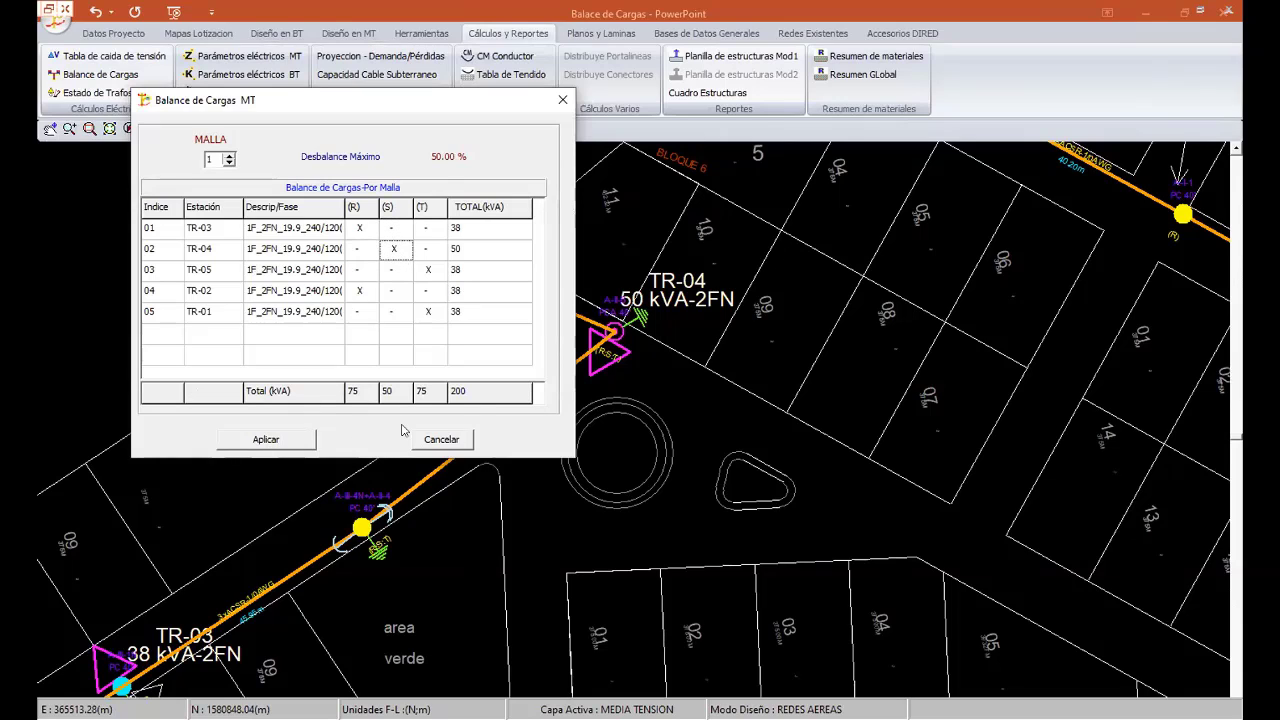
{"action": "left_click", "coordinate": [285, 440]}
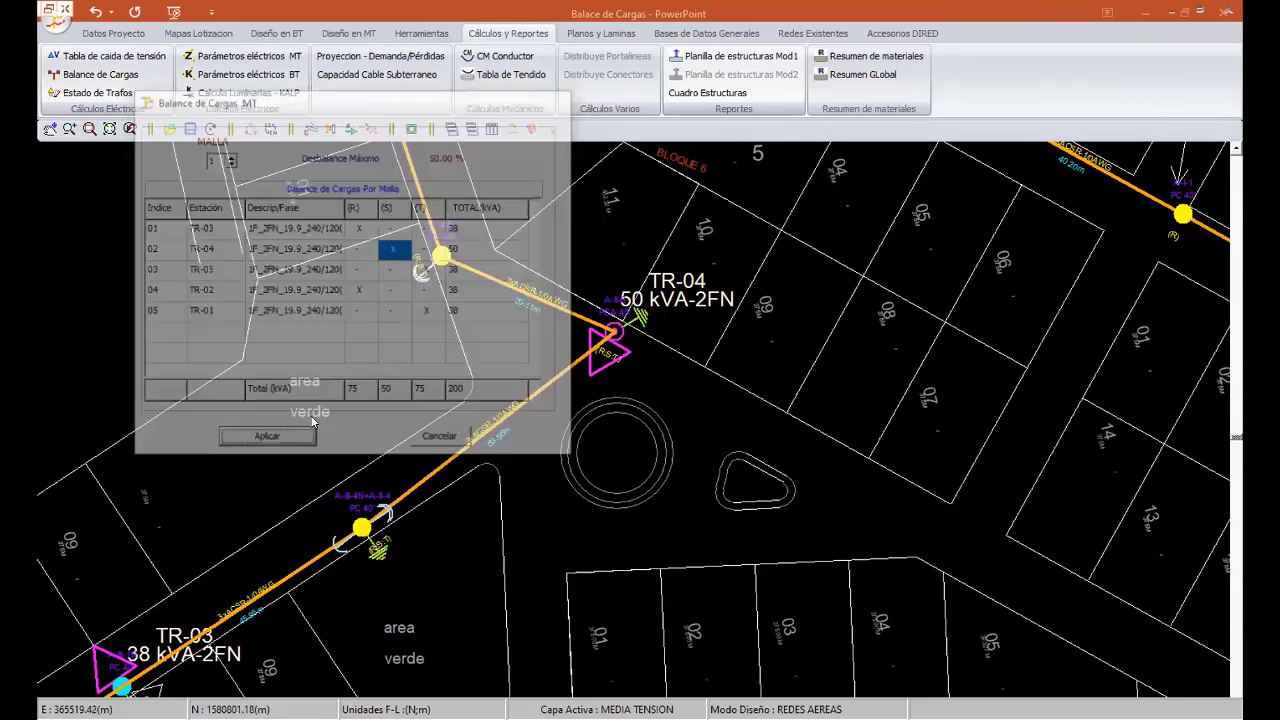
{"action": "left_click", "coordinate": [210, 128]}
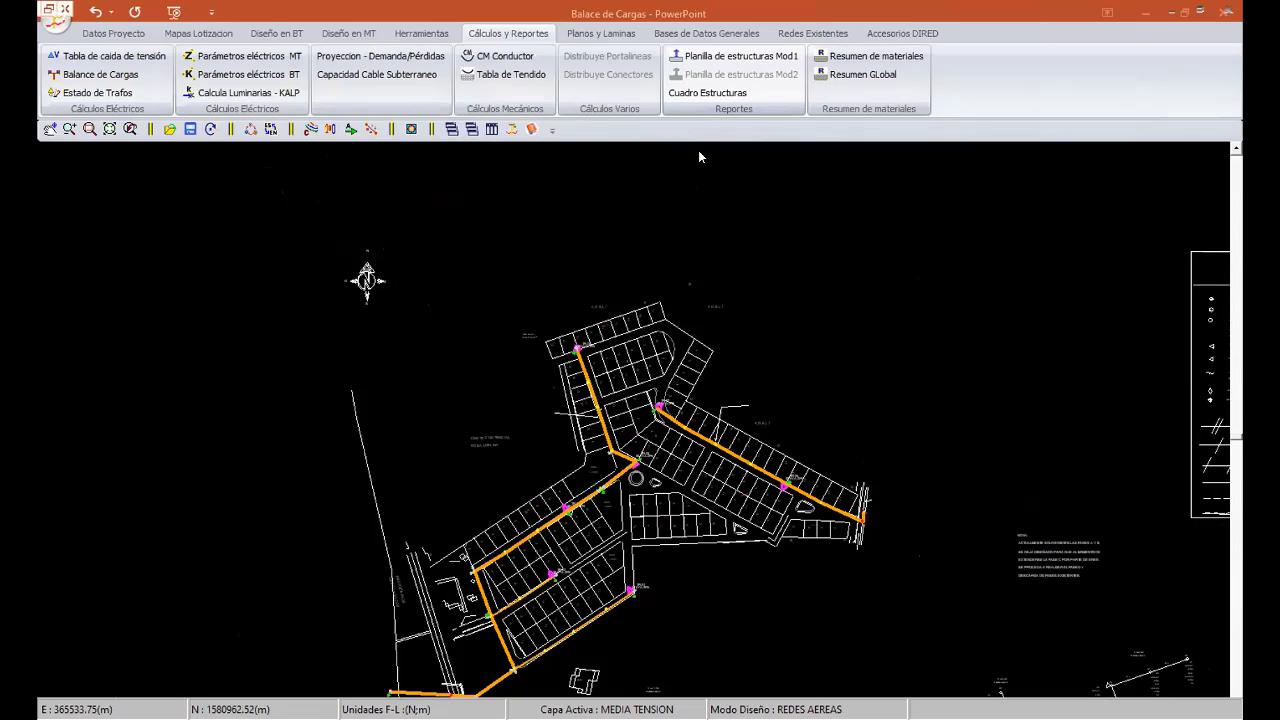
- Pan across the network plan and switch to the Diseño en BT view
{"action": "scroll", "coordinate": [640, 475], "scroll_direction": "up", "scroll_amount": 3}
{"action": "scroll", "coordinate": [640, 475], "scroll_direction": "down", "scroll_amount": 1}
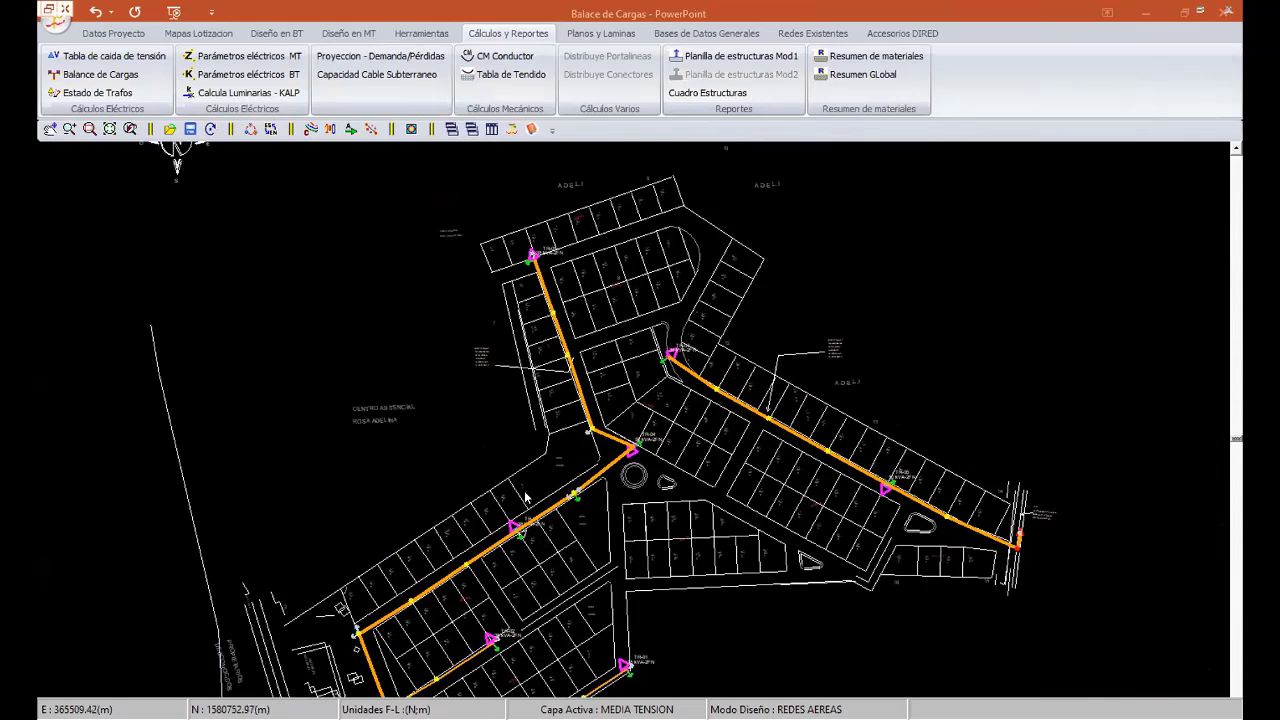
{"action": "middle_click_drag", "start_coordinate": [525, 497], "coordinate": [521, 452]}
{"action": "middle_click_drag", "start_coordinate": [609, 430], "coordinate": [655, 366]}
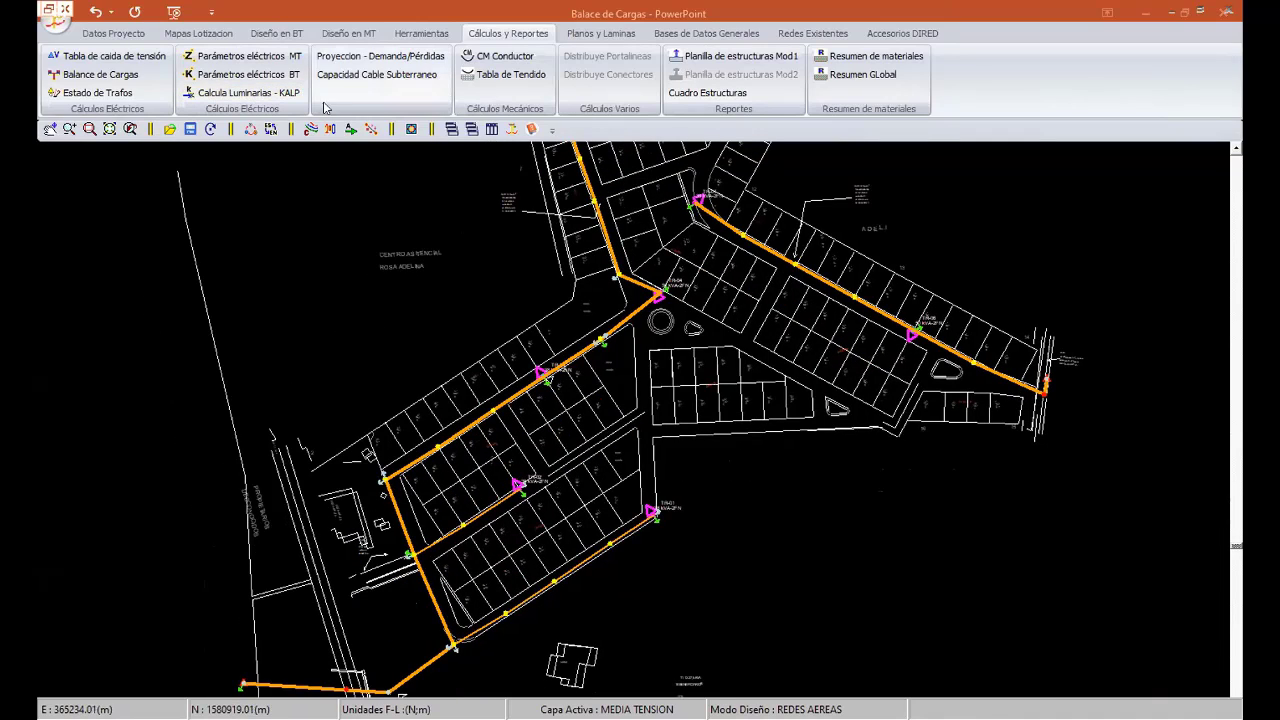
{"action": "left_click", "coordinate": [287, 37]}
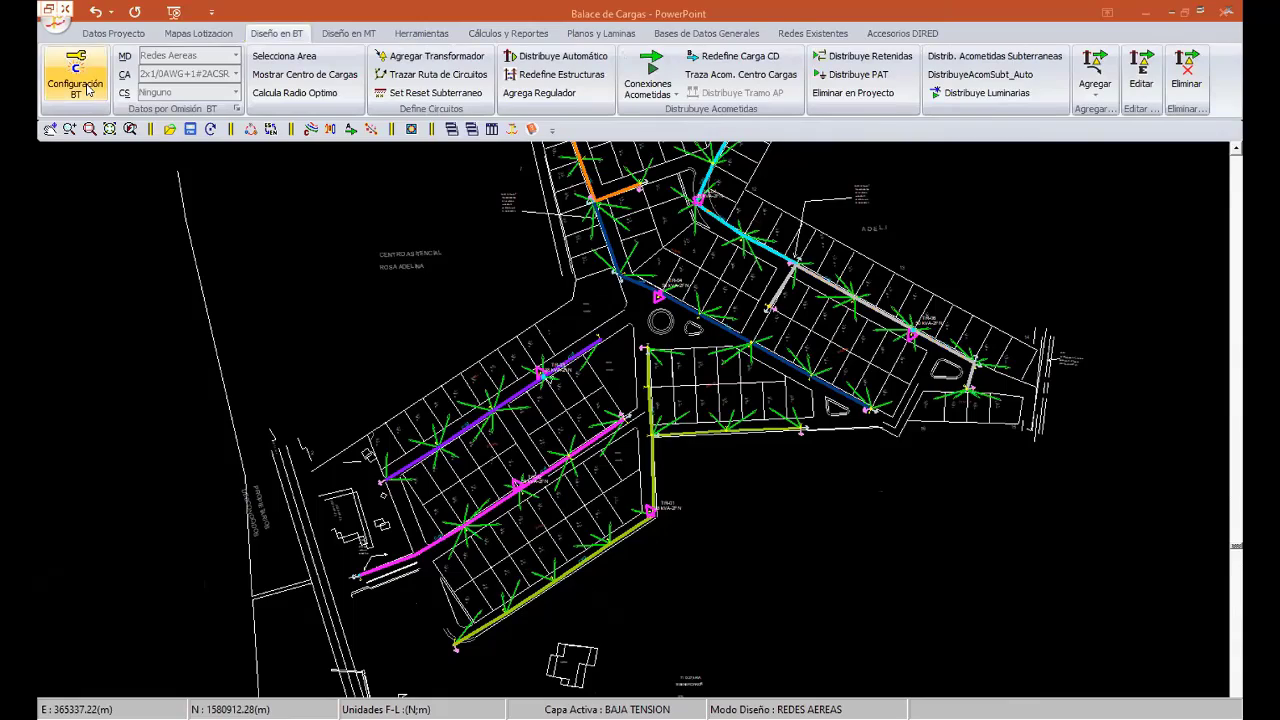
- Zoom in on TR-03 and open Configuración General BT showing the unbalanced model
{"action": "left_click", "coordinate": [88, 89]}
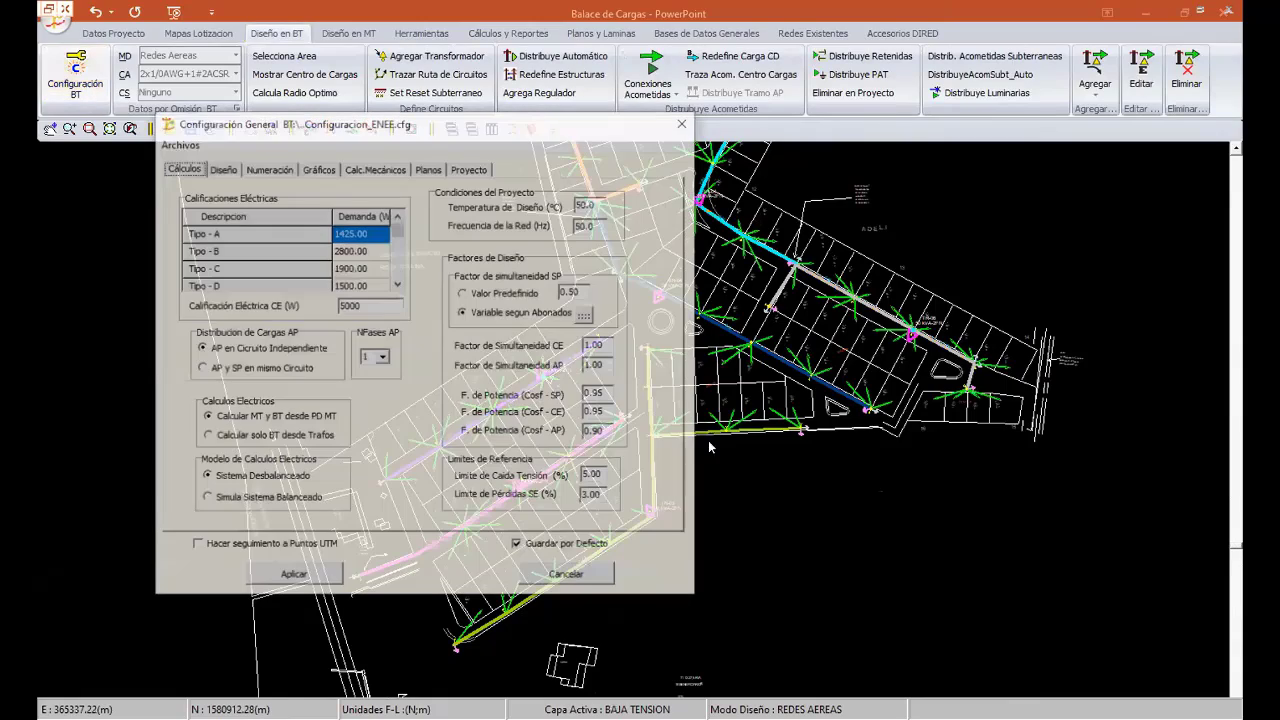
{"action": "scroll", "coordinate": [600, 478], "scroll_direction": "up", "scroll_amount": 3}
{"action": "scroll", "coordinate": [641, 394], "scroll_direction": "up", "scroll_amount": 2}
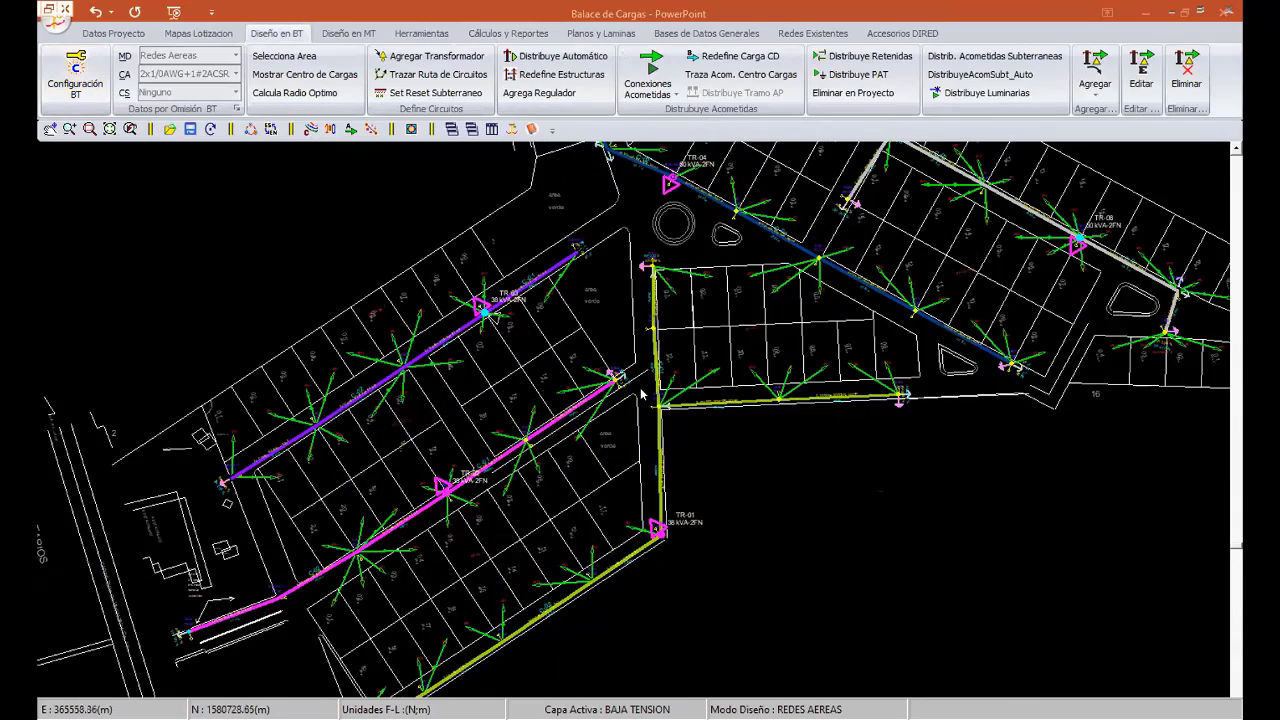
{"action": "scroll", "coordinate": [641, 394], "scroll_direction": "up", "scroll_amount": 2}
{"action": "scroll", "coordinate": [620, 410], "scroll_direction": "up", "scroll_amount": 1}
{"action": "scroll", "coordinate": [580, 440], "scroll_direction": "up", "scroll_amount": 1}
{"action": "scroll", "coordinate": [505, 477], "scroll_direction": "up", "scroll_amount": 2}
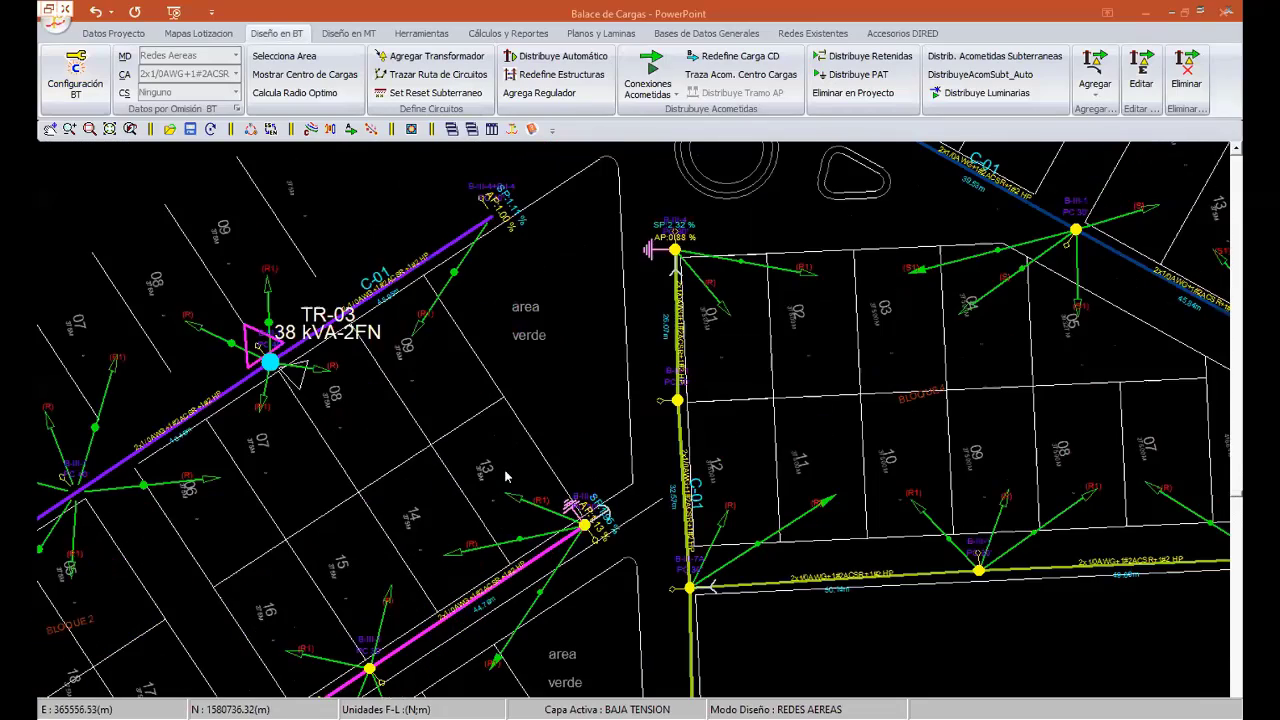
{"action": "scroll", "coordinate": [505, 477], "scroll_direction": "up", "scroll_amount": 2}
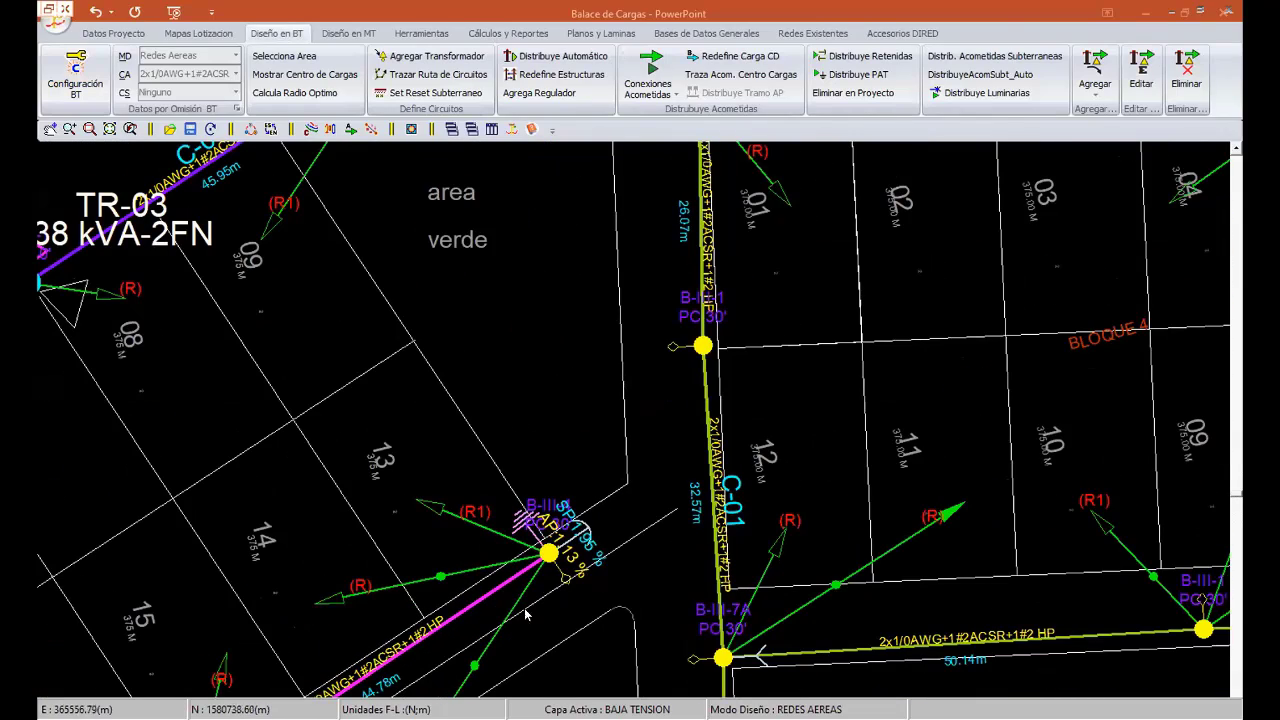
{"action": "scroll", "coordinate": [540, 500], "scroll_direction": "down", "scroll_amount": 1}
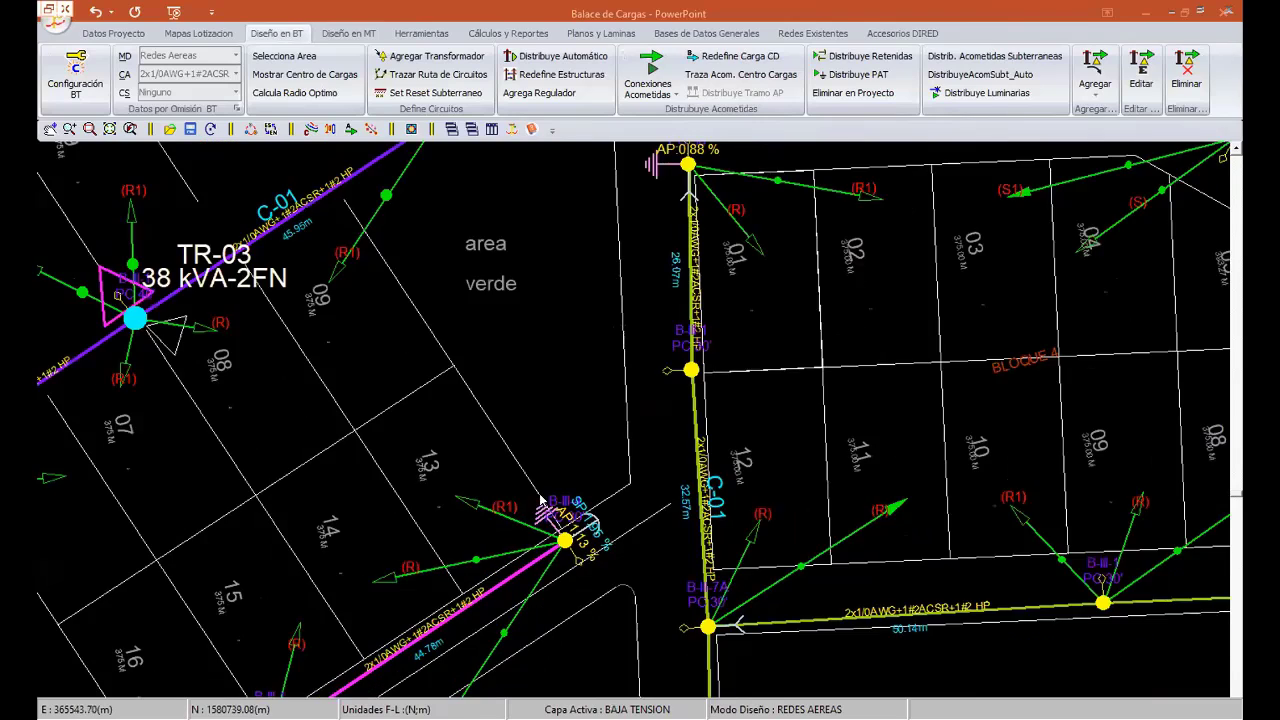
{"action": "scroll", "coordinate": [560, 500], "scroll_direction": "down", "scroll_amount": 3}
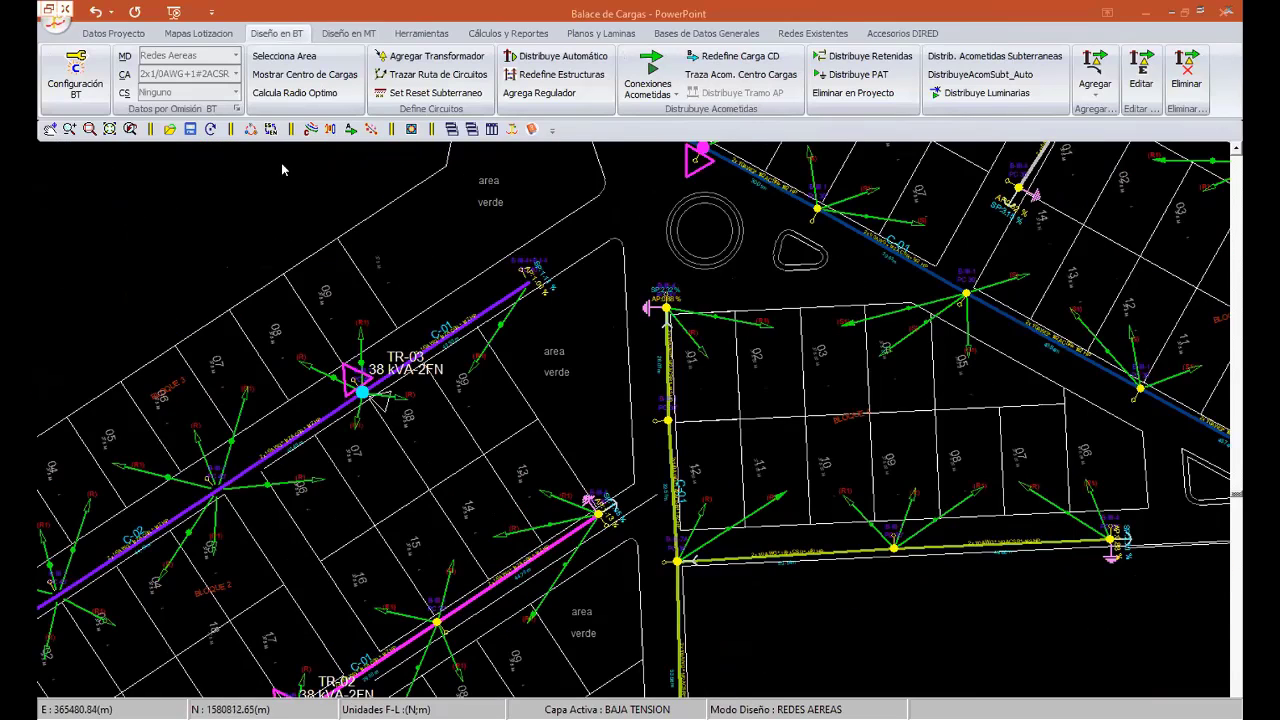
{"action": "left_click", "coordinate": [75, 72]}
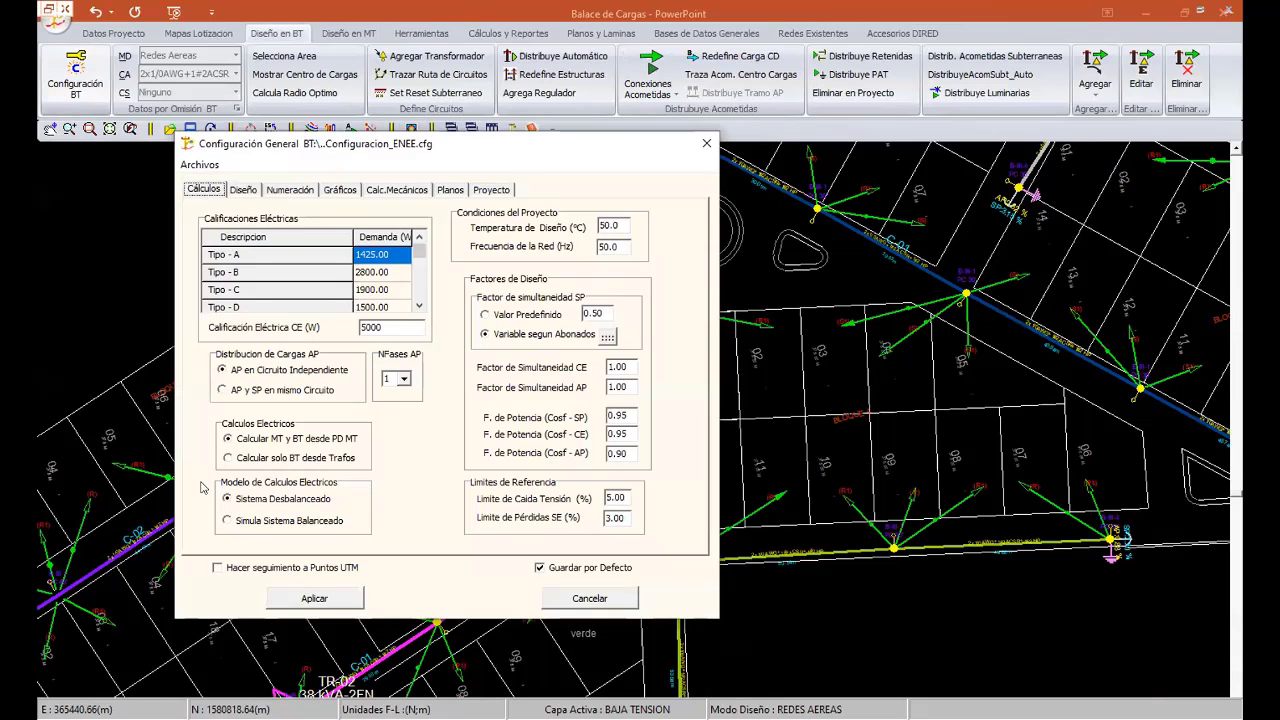
- Try Simula Sistema Balanceado, revert to Sistema Desbalanceado, and apply the BT settings twice
{"action": "left_click", "coordinate": [75, 72]}
{"action": "left_click", "coordinate": [75, 72]}
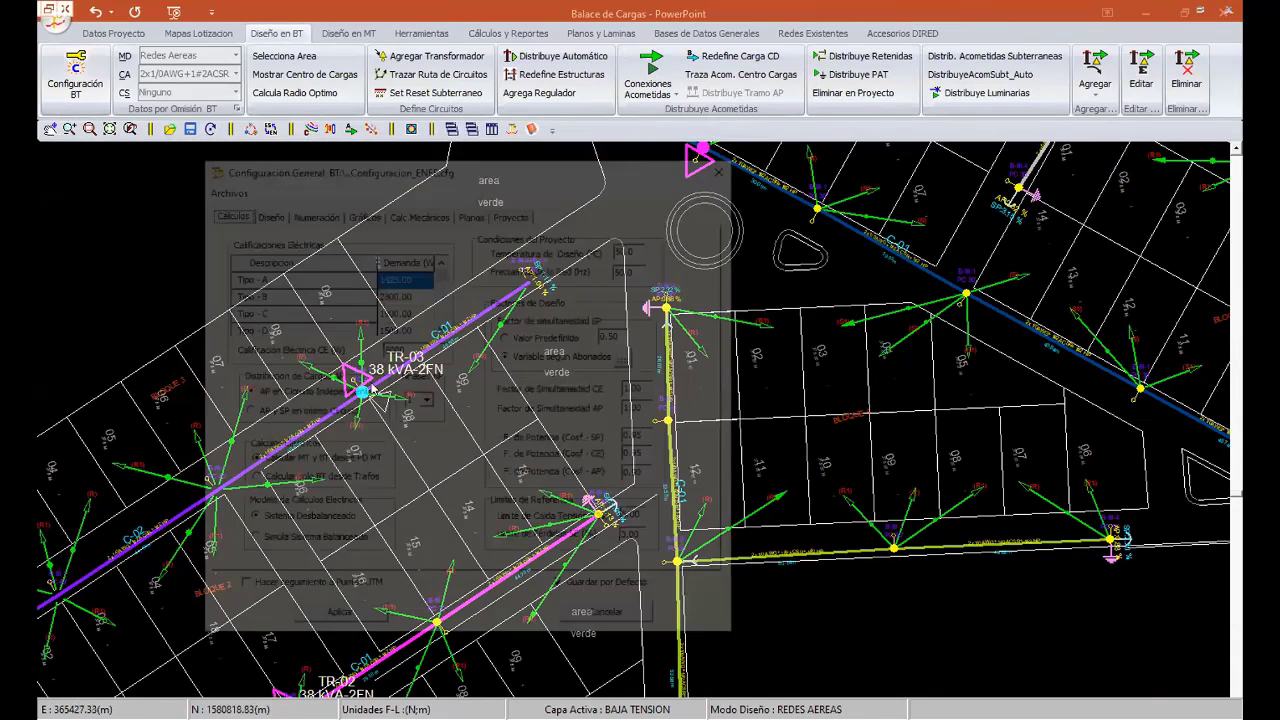
{"action": "left_click_drag", "start_coordinate": [400, 176], "coordinate": [488, 160]}
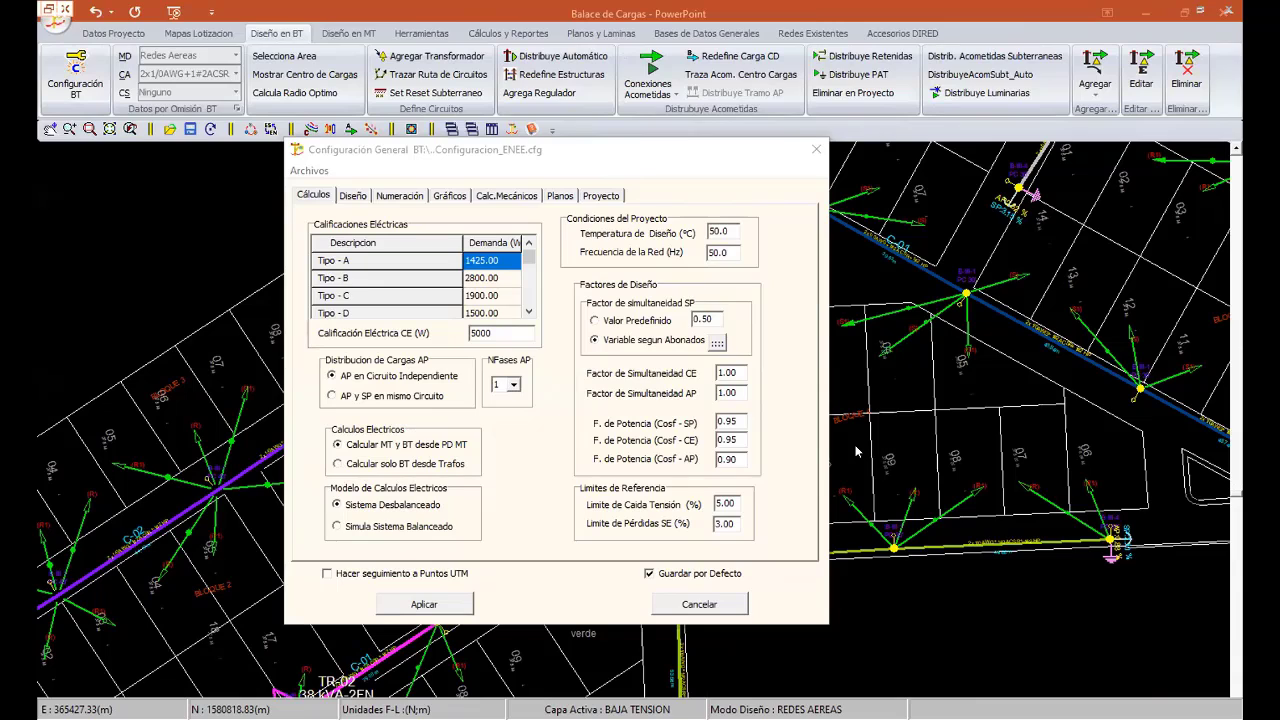
{"action": "left_click", "coordinate": [338, 528]}
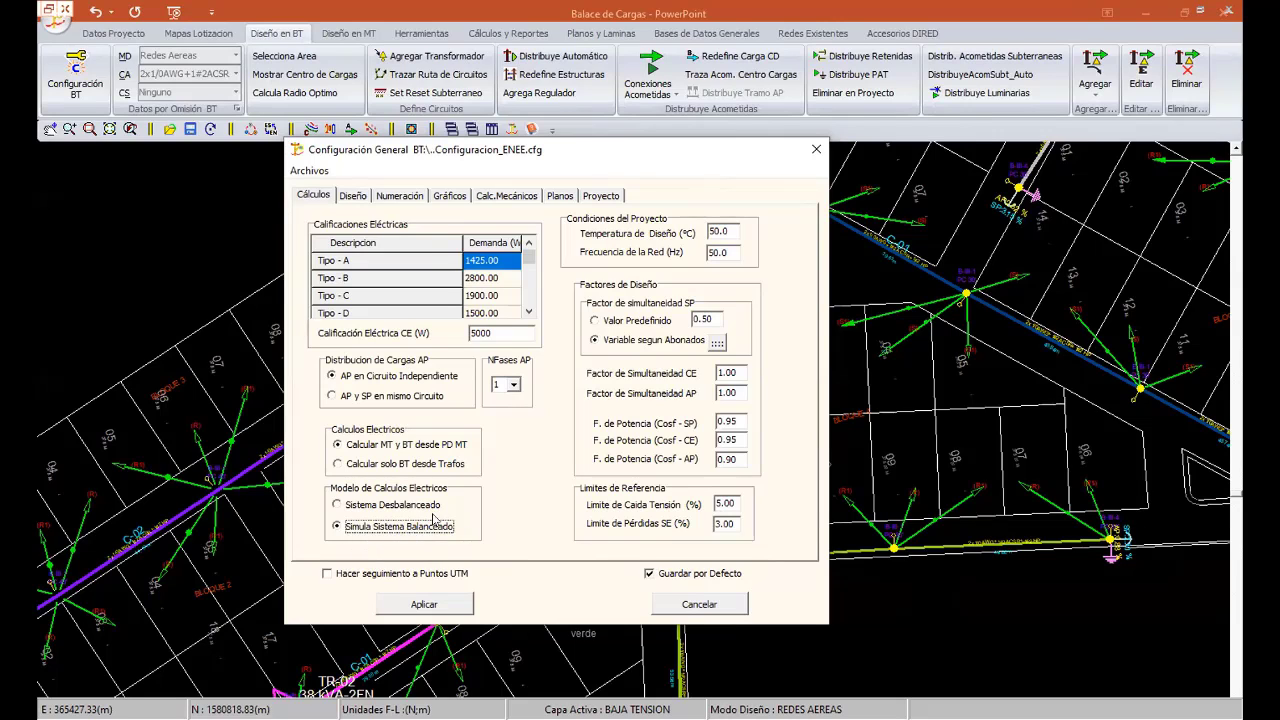
{"action": "left_click", "coordinate": [374, 504]}
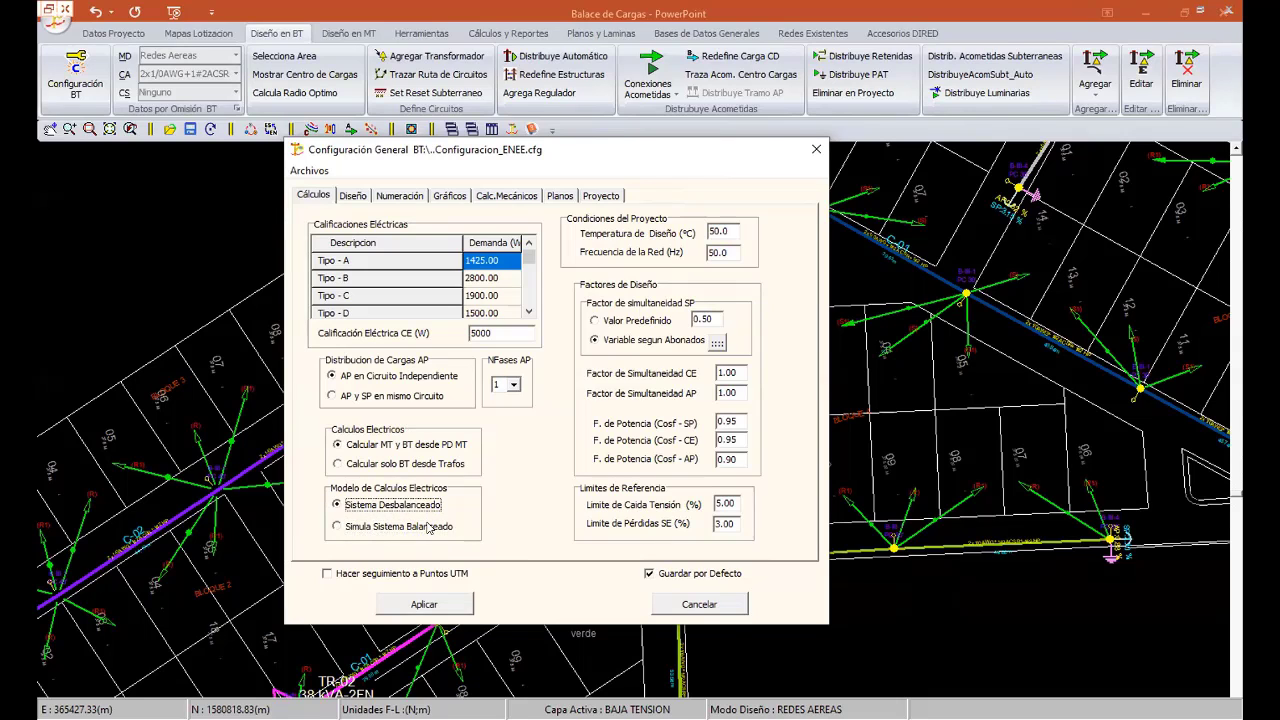
{"action": "left_click", "coordinate": [447, 611]}
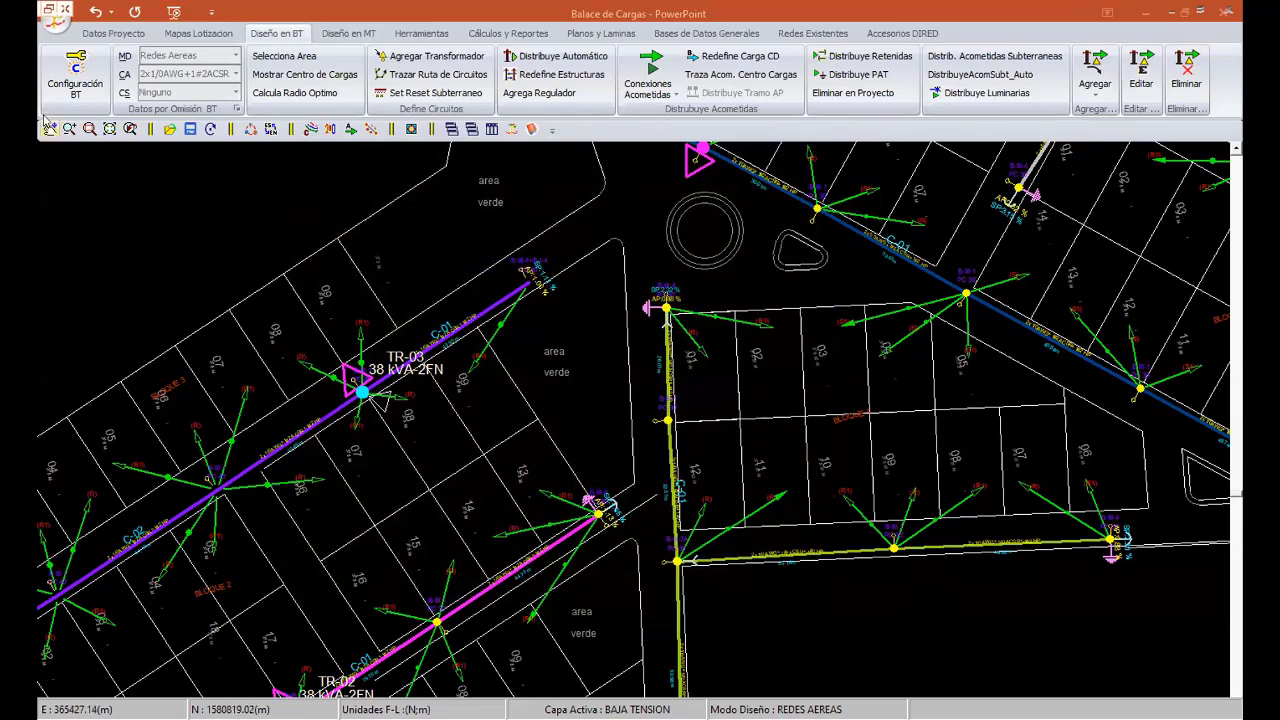
{"action": "left_click", "coordinate": [67, 86]}
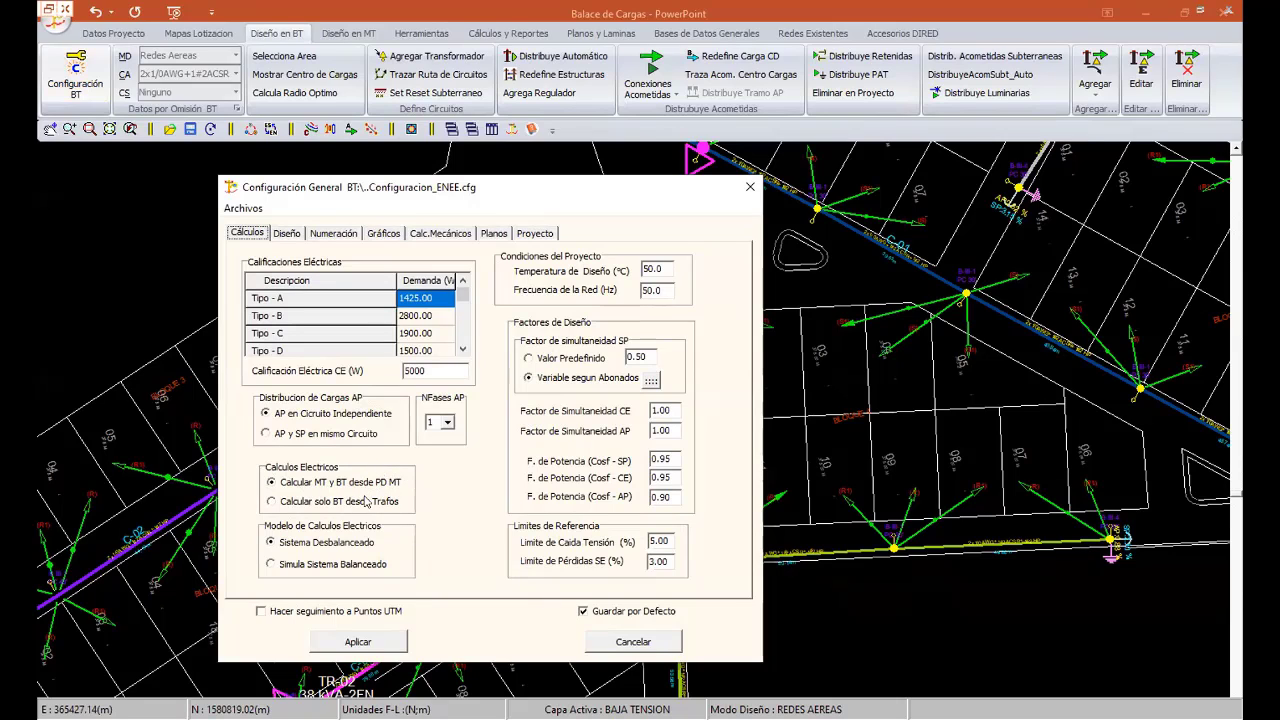
{"action": "left_click", "coordinate": [358, 641]}
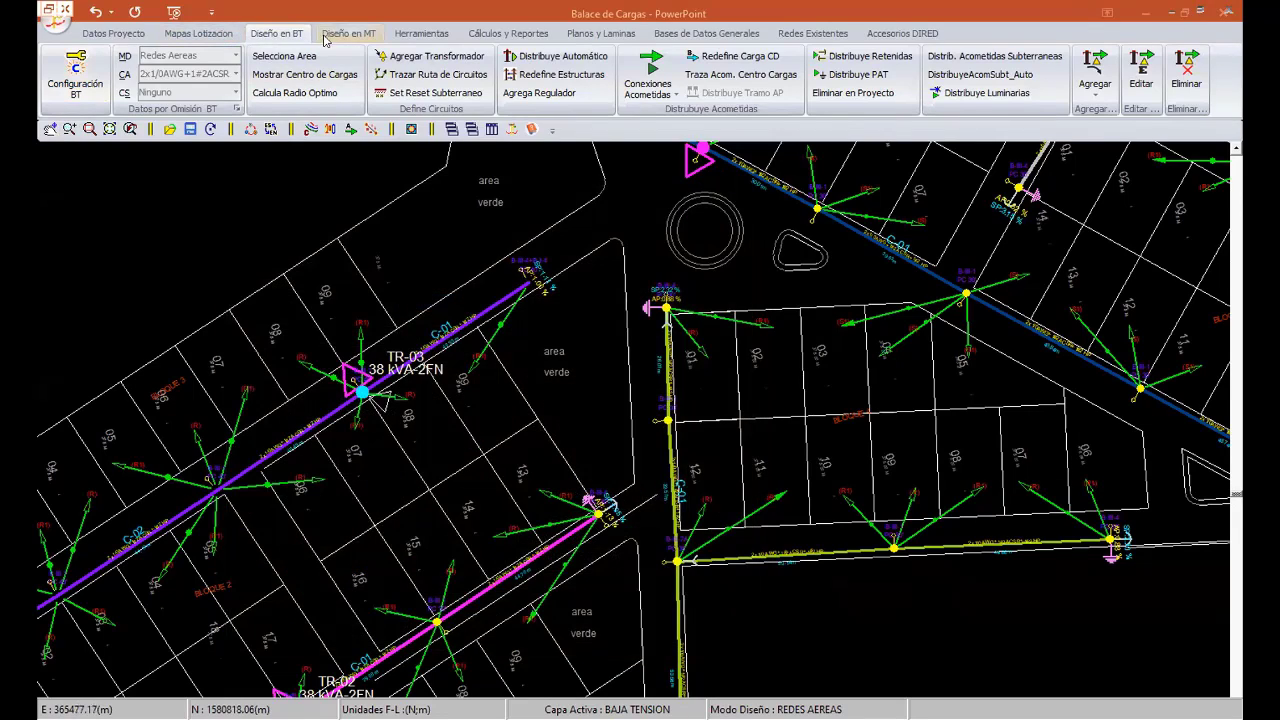
- Review TR-01's data (37.50 kVA, 240/120 V) in the MT view without changes
{"action": "scroll", "coordinate": [400, 357], "scroll_direction": "down", "scroll_amount": 2}
{"action": "scroll", "coordinate": [420, 375], "scroll_direction": "down", "scroll_amount": 2}
{"action": "scroll", "coordinate": [453, 400], "scroll_direction": "down", "scroll_amount": 1}
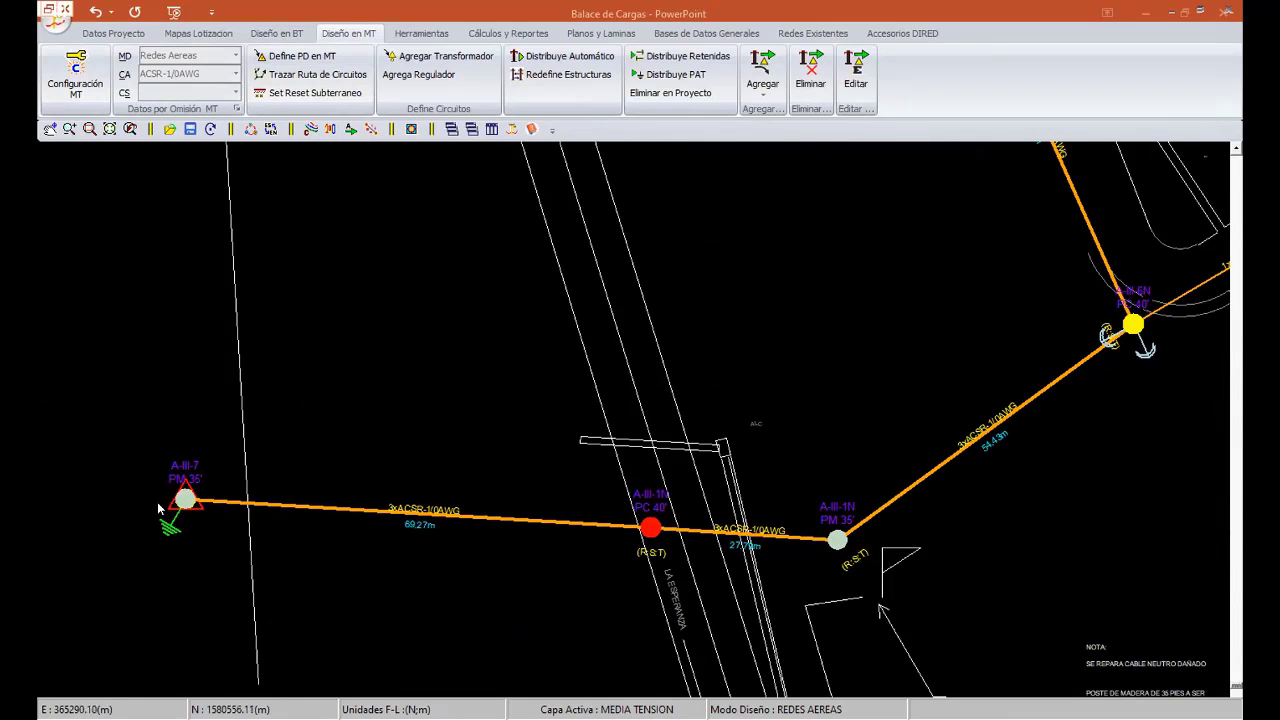
{"action": "scroll", "coordinate": [856, 362], "scroll_direction": "down", "scroll_amount": 3}
{"action": "scroll", "coordinate": [768, 368], "scroll_direction": "up", "scroll_amount": 2}
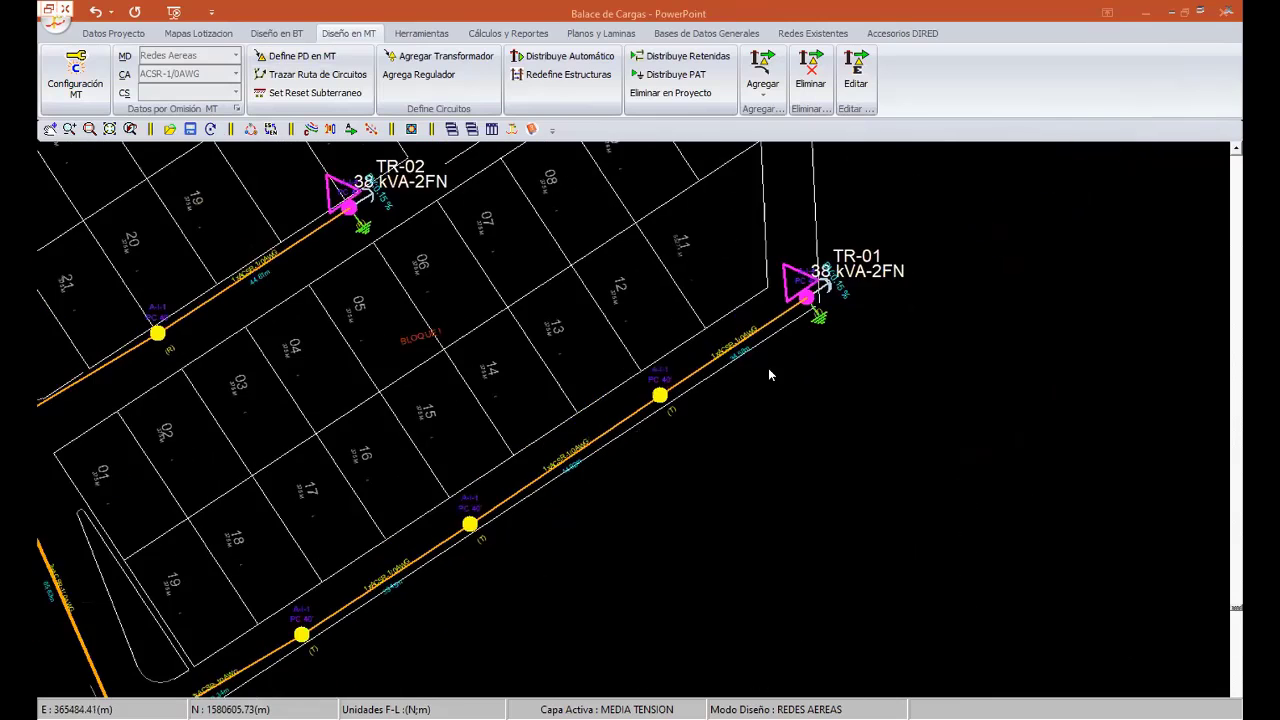
{"action": "scroll", "coordinate": [550, 493], "scroll_direction": "up", "scroll_amount": 2}
{"action": "scroll", "coordinate": [508, 333], "scroll_direction": "up", "scroll_amount": 2}
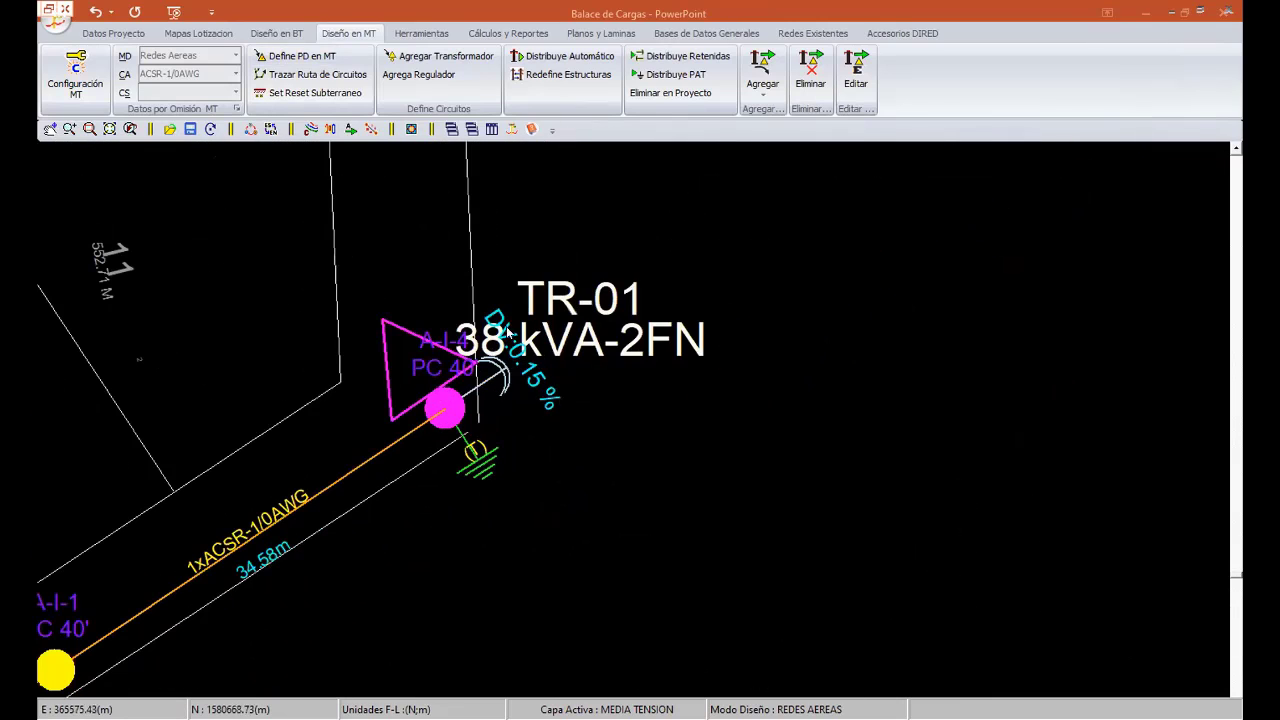
{"action": "double_click", "coordinate": [459, 403]}
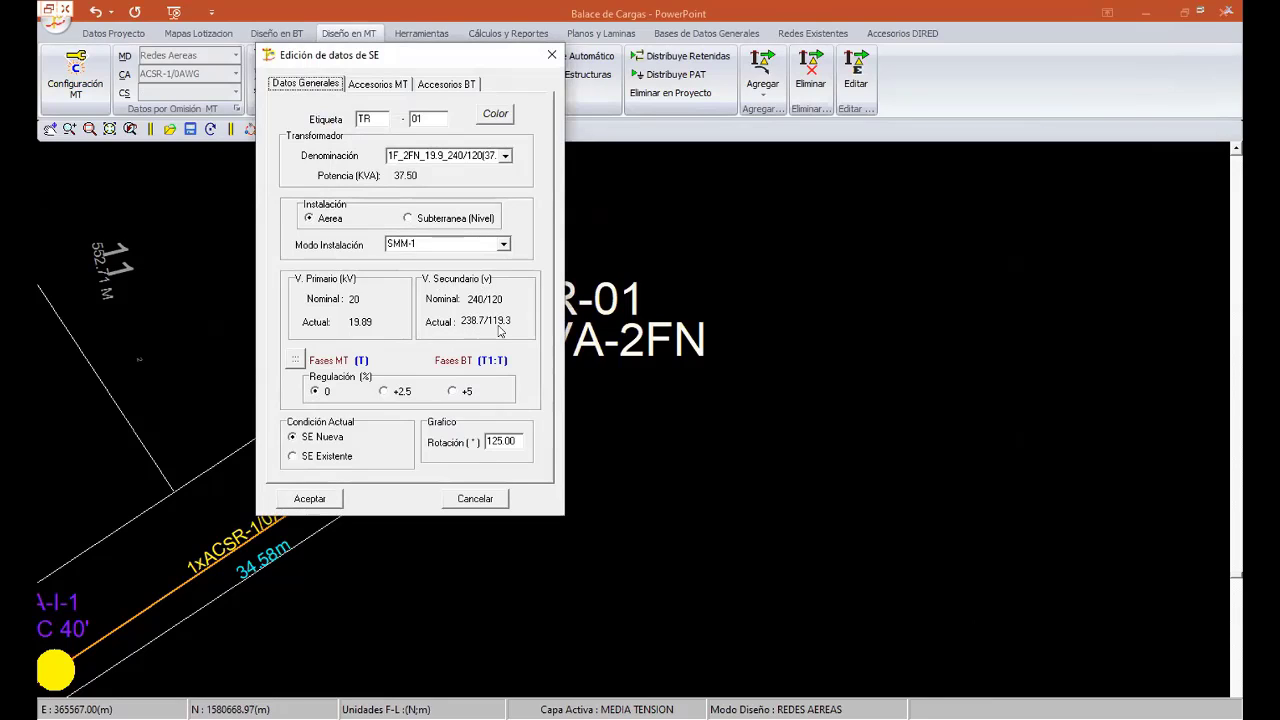
{"action": "left_click", "coordinate": [476, 499]}
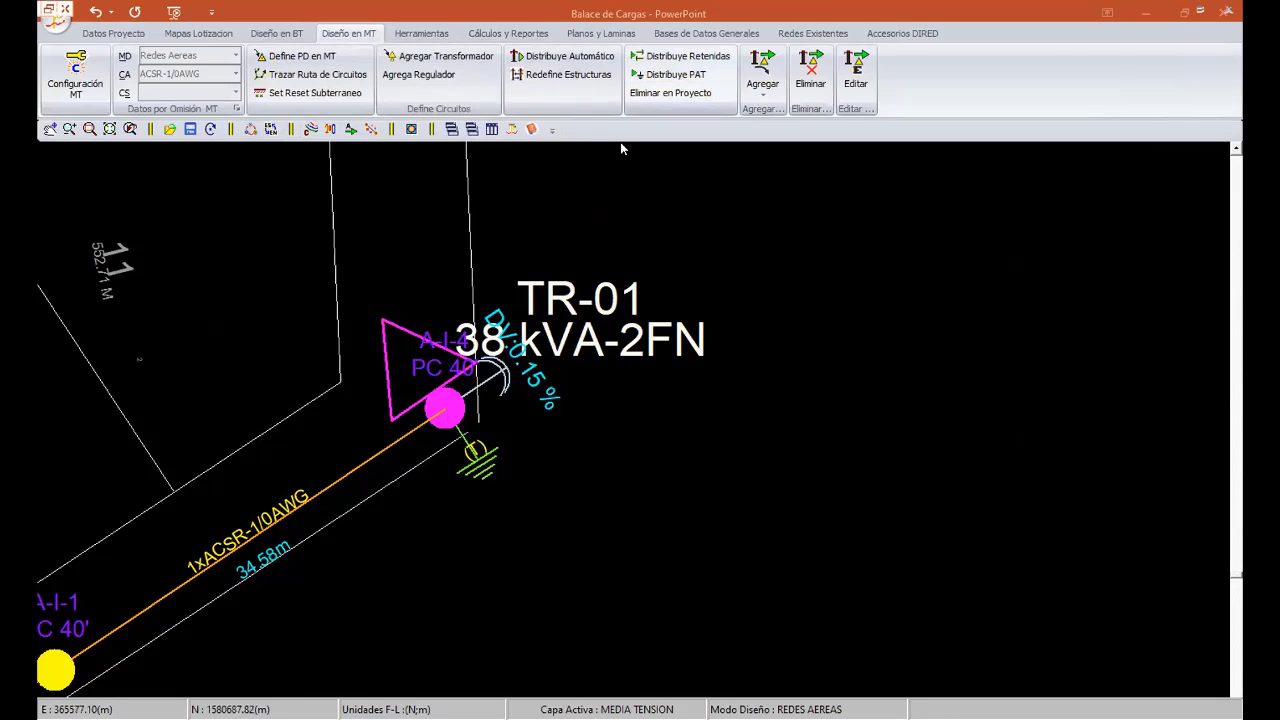
- Check TR-01's data again in the BT view, then reopen Configuración General BT
{"action": "left_click", "coordinate": [276, 33]}
{"action": "double_click", "coordinate": [447, 408]}
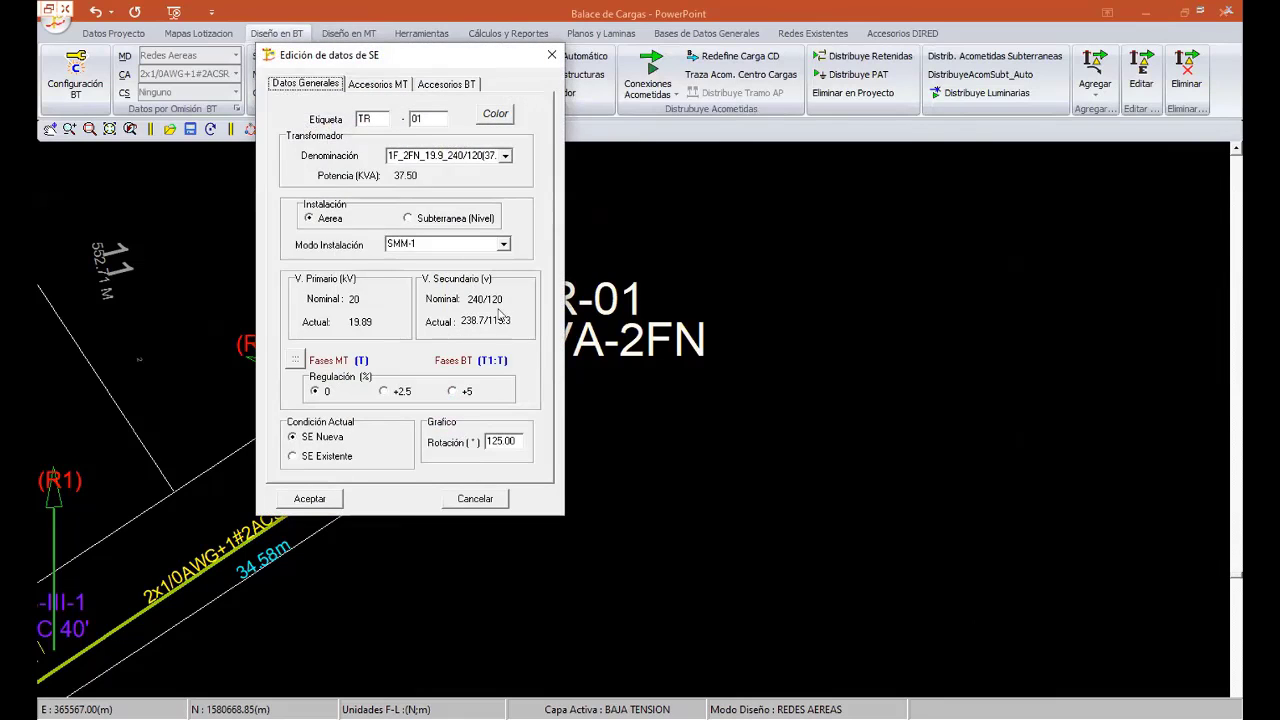
{"action": "left_click", "coordinate": [475, 498]}
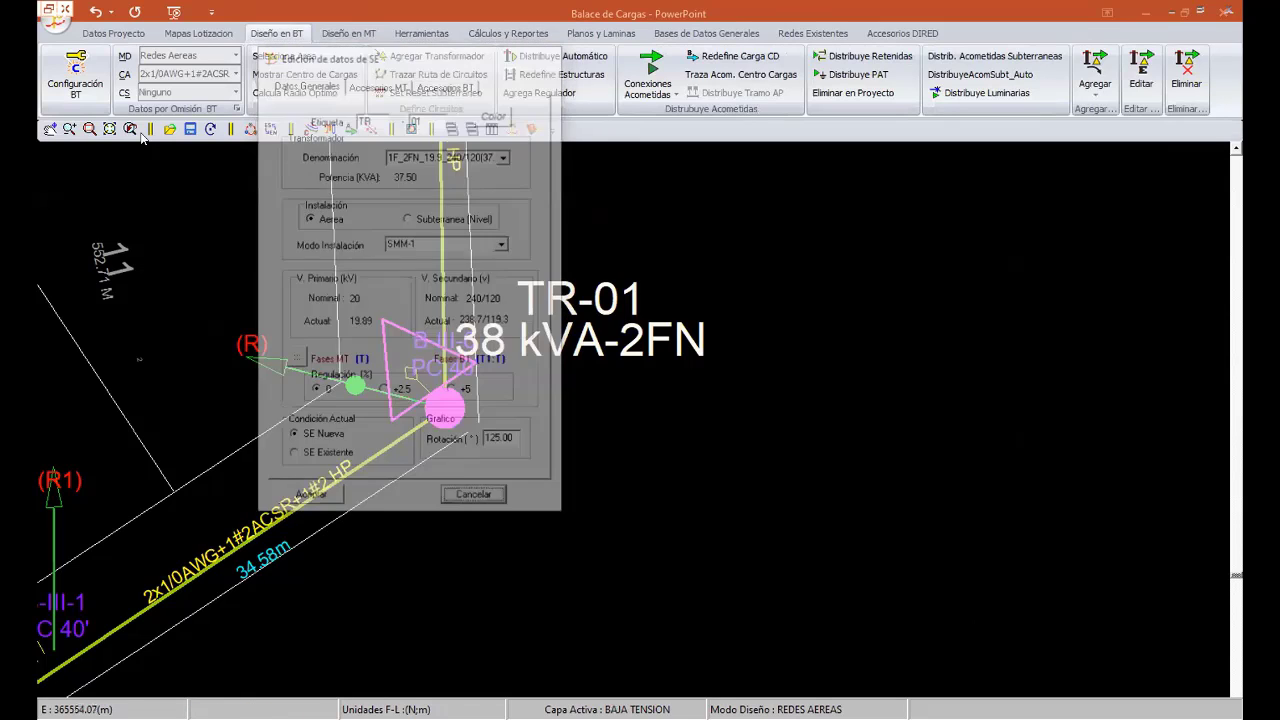
{"action": "left_click", "coordinate": [75, 70]}
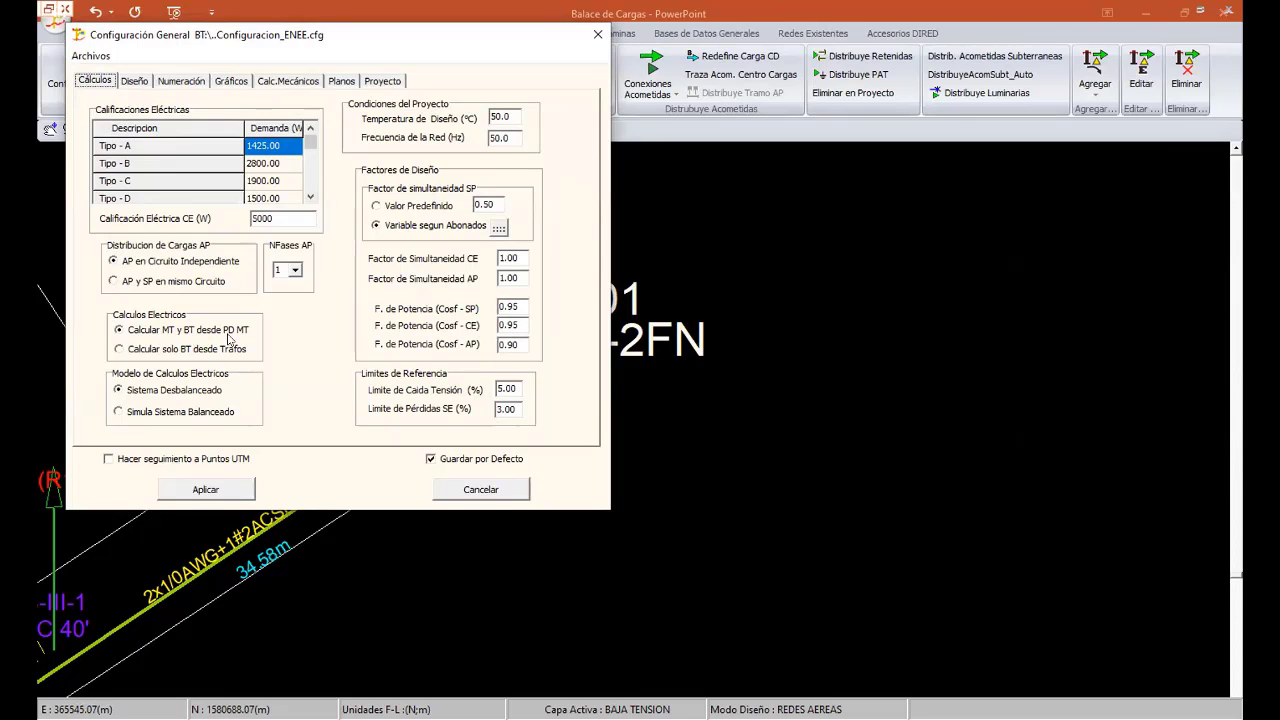
- Apply the BT settings so pole B-III-4 shows SP 2.70% and AP 0.88%
{"action": "left_click", "coordinate": [205, 489]}
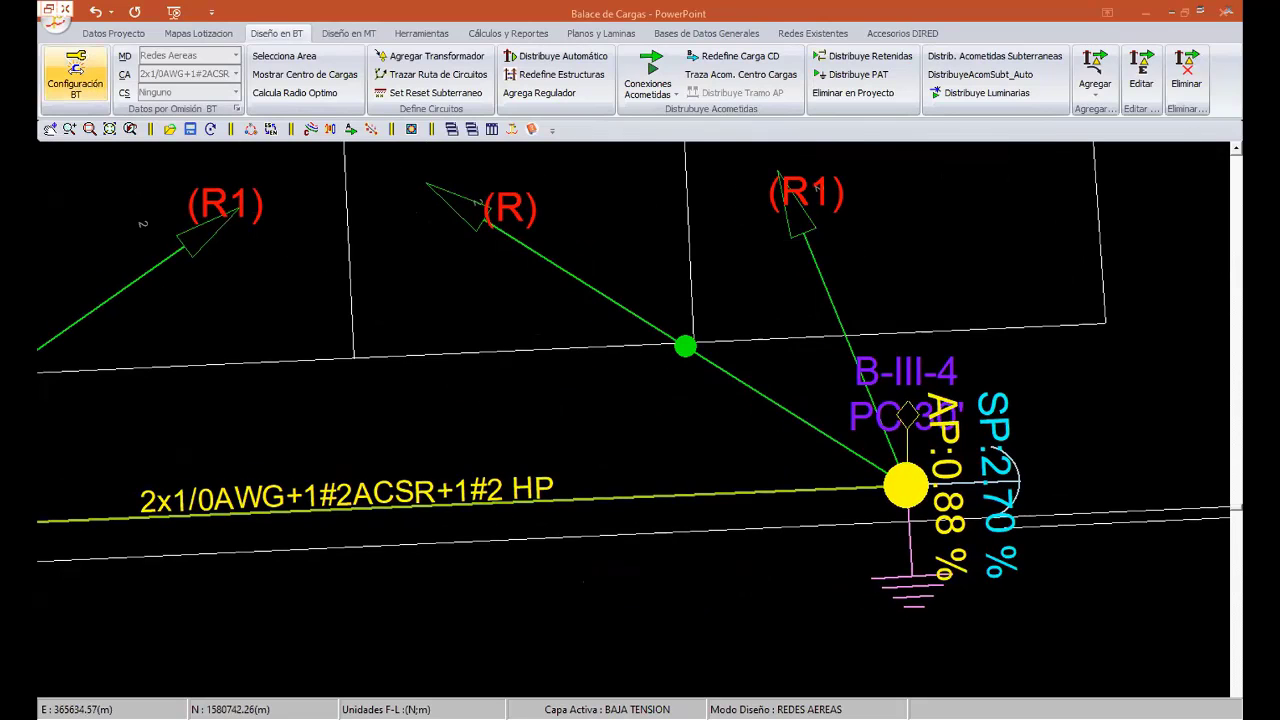
- Apply Calcular solo BT desde Trafos, dropping pole B-III-4 to SP 2.13% and AP 0.32%
{"action": "left_click", "coordinate": [75, 68]}
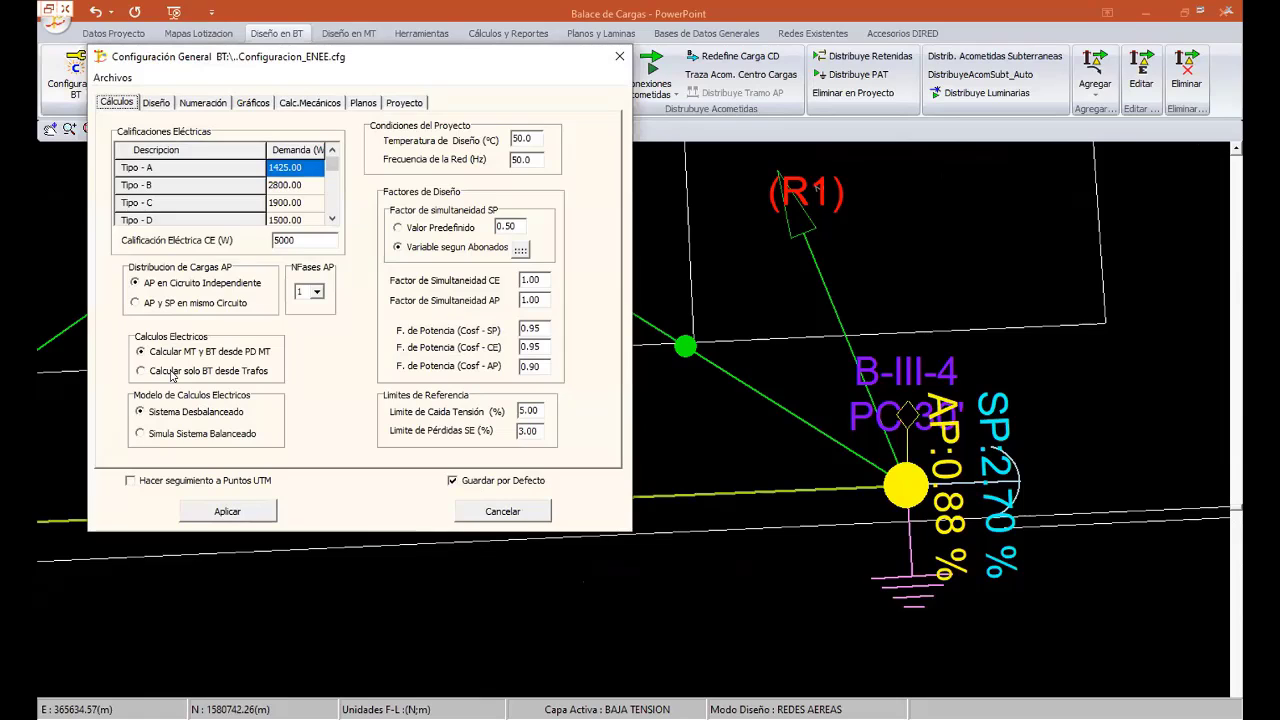
{"action": "left_click", "coordinate": [172, 375]}
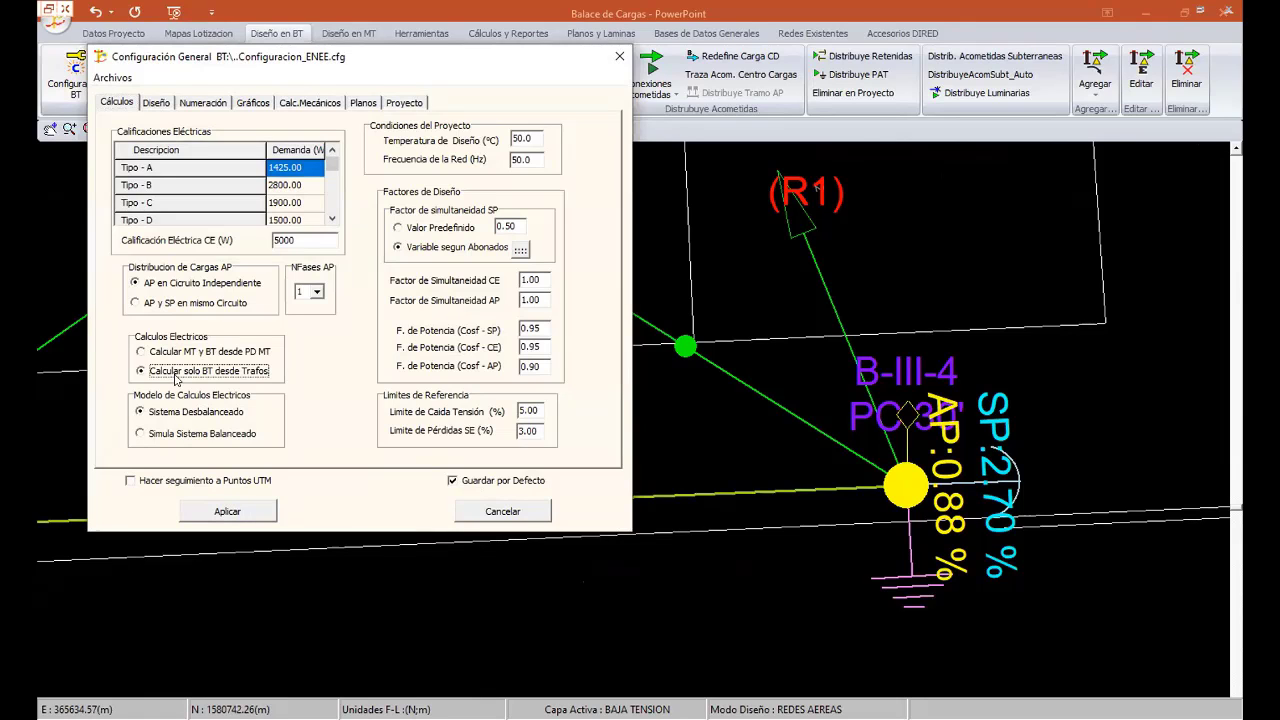
{"action": "left_click", "coordinate": [228, 512]}
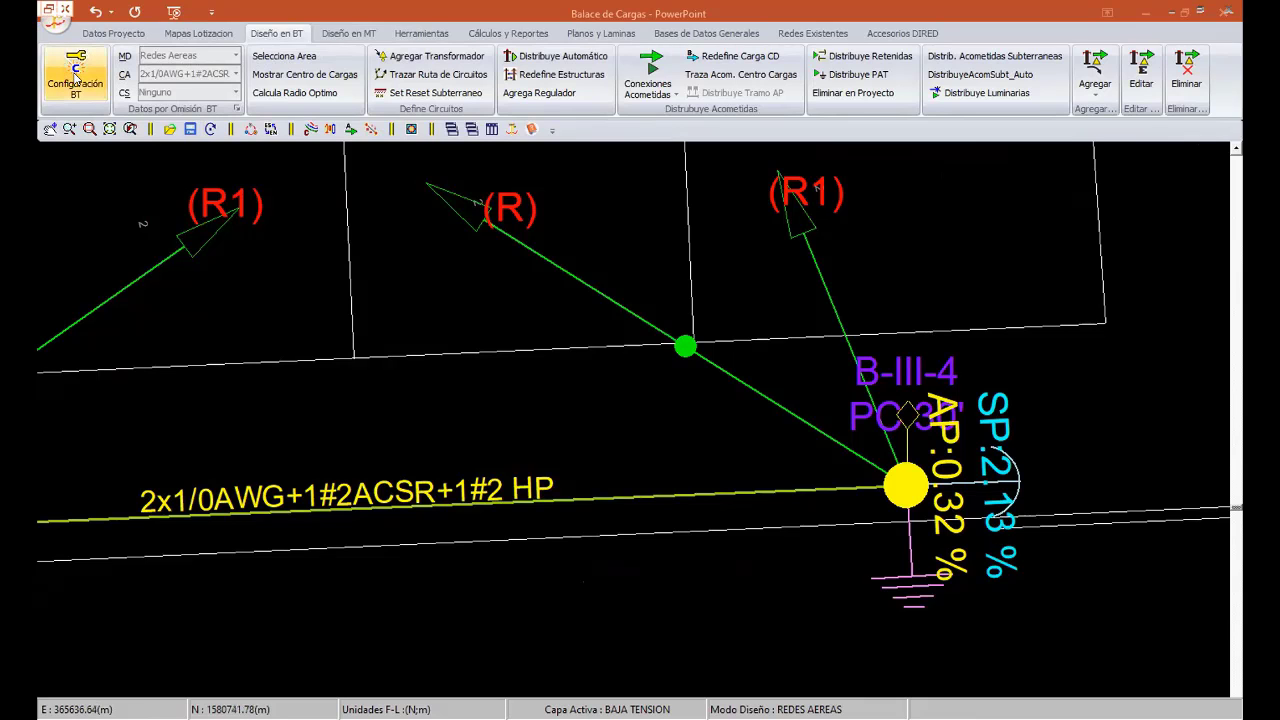
- Inspect TR-01's data, cancel without edits, and zoom out to TR-01 and TR-06 circuits
{"action": "scroll", "coordinate": [511, 525], "scroll_direction": "down", "scroll_amount": 3}
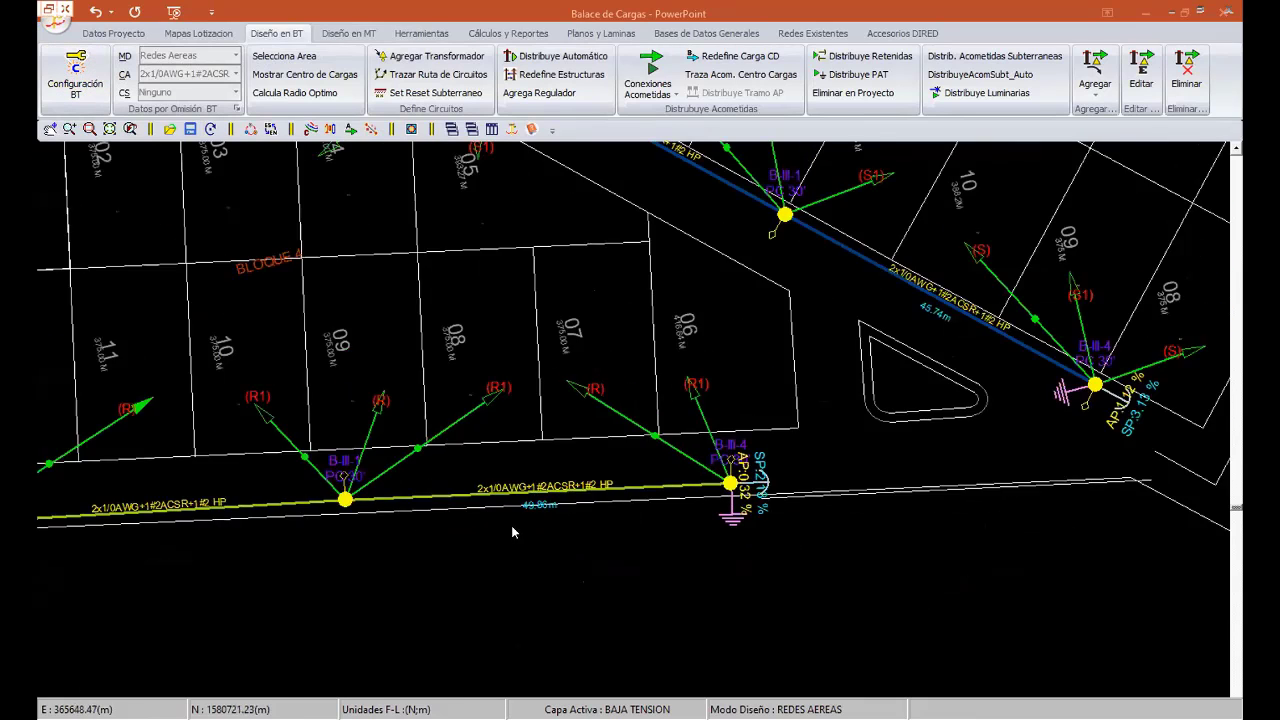
{"action": "scroll", "coordinate": [686, 556], "scroll_direction": "up", "scroll_amount": 3}
{"action": "scroll", "coordinate": [686, 556], "scroll_direction": "up", "scroll_amount": 2}
{"action": "double_click", "coordinate": [686, 556]}
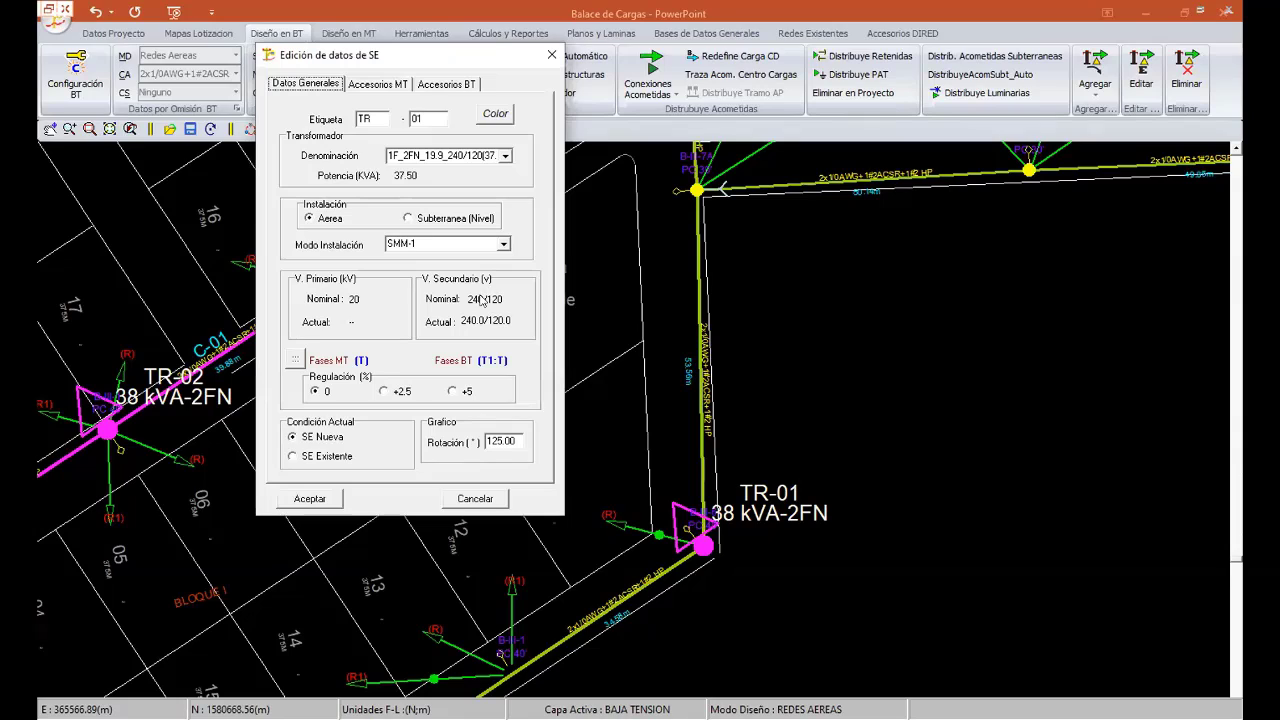
{"action": "left_click", "coordinate": [467, 498]}
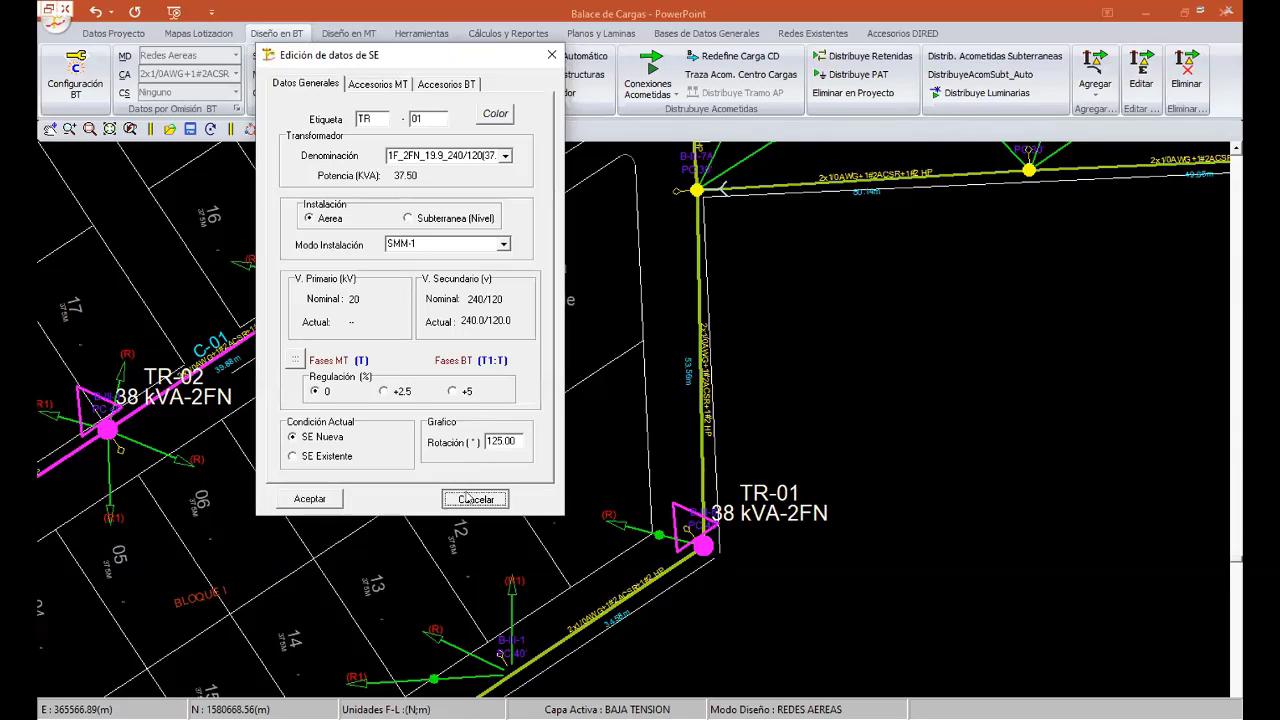
{"action": "scroll", "coordinate": [561, 426], "scroll_direction": "down", "scroll_amount": 2}
{"action": "scroll", "coordinate": [561, 426], "scroll_direction": "down", "scroll_amount": 1}
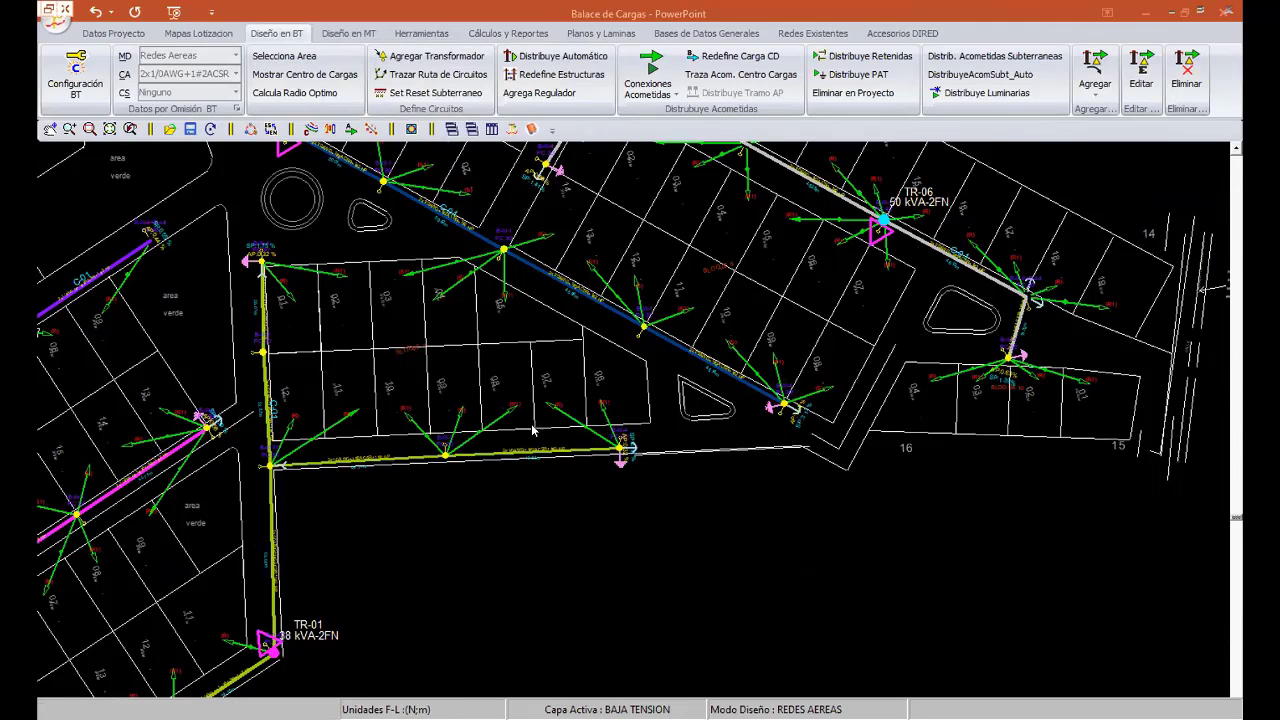
- Pan and zoom the BT plan to review circuits fed by TR-05, TR-07 and TR-04
{"action": "middle_click_drag", "start_coordinate": [639, 450], "coordinate": [999, 457]}
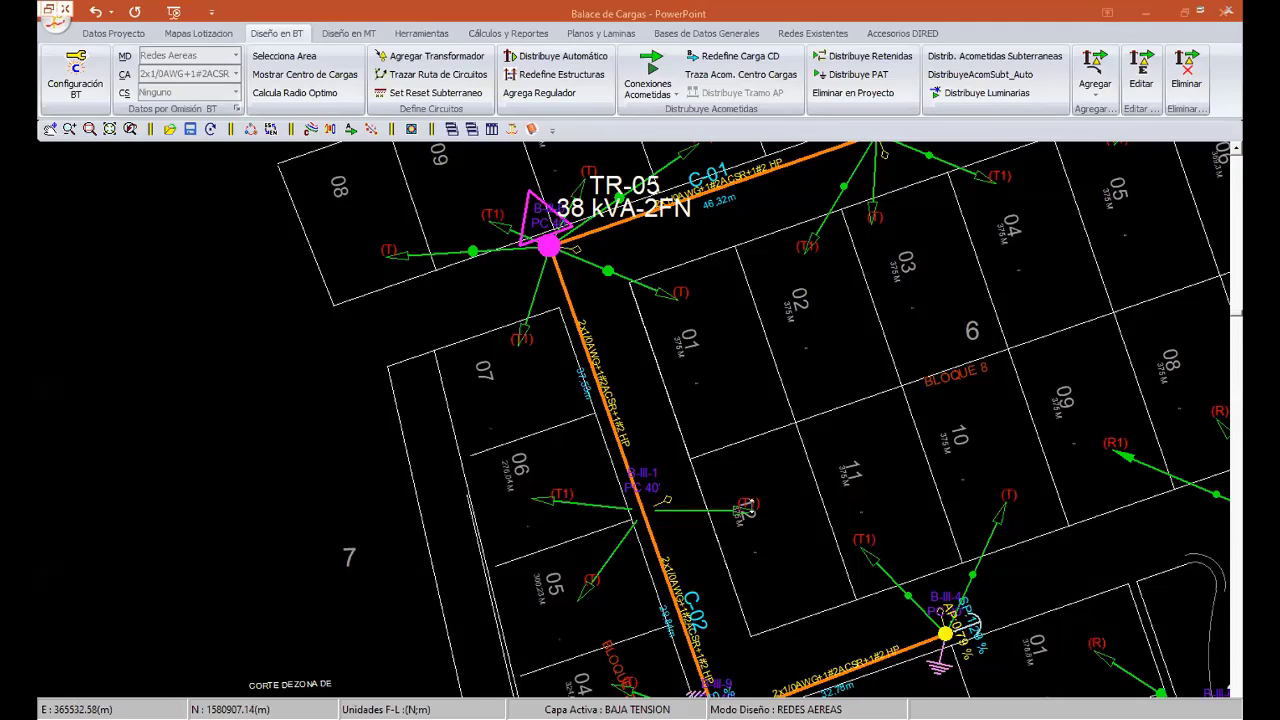
{"action": "scroll", "coordinate": [748, 507], "scroll_direction": "down", "scroll_amount": 2}
{"action": "scroll", "coordinate": [660, 470], "scroll_direction": "down", "scroll_amount": 2}
{"action": "scroll", "coordinate": [590, 438], "scroll_direction": "down", "scroll_amount": 2}
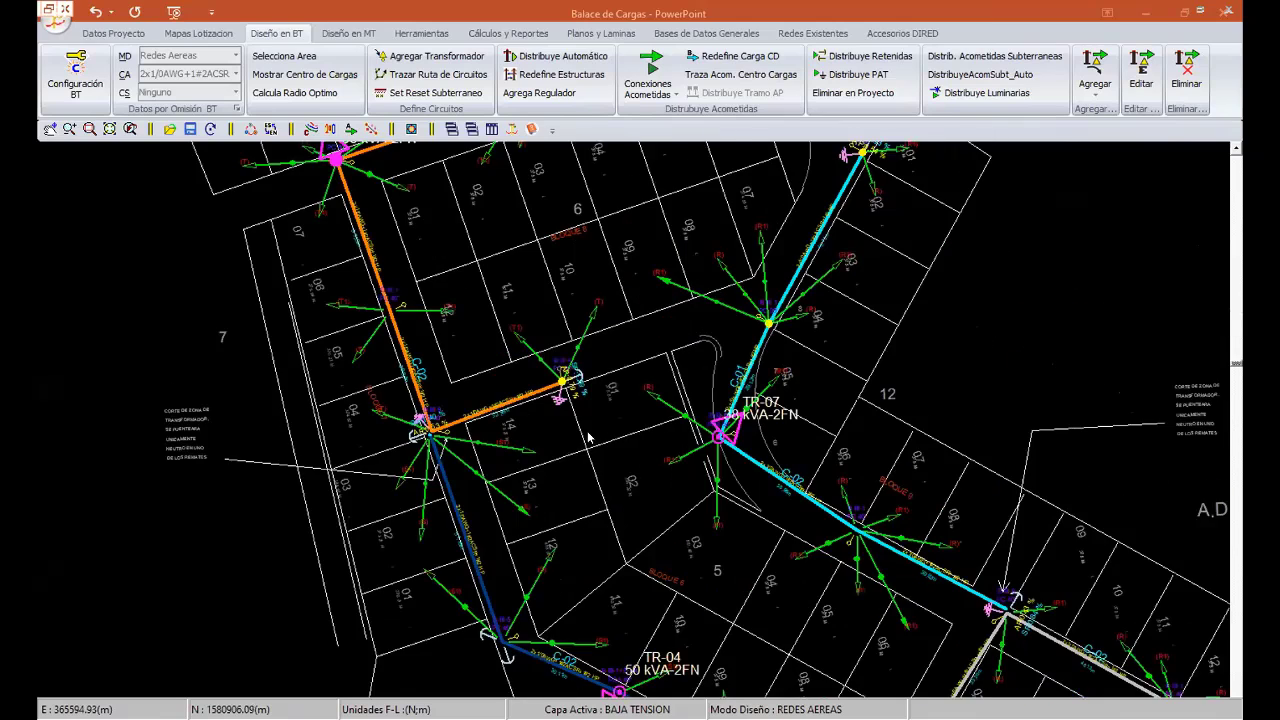
{"action": "middle_click_drag", "start_coordinate": [589, 438], "coordinate": [515, 349]}
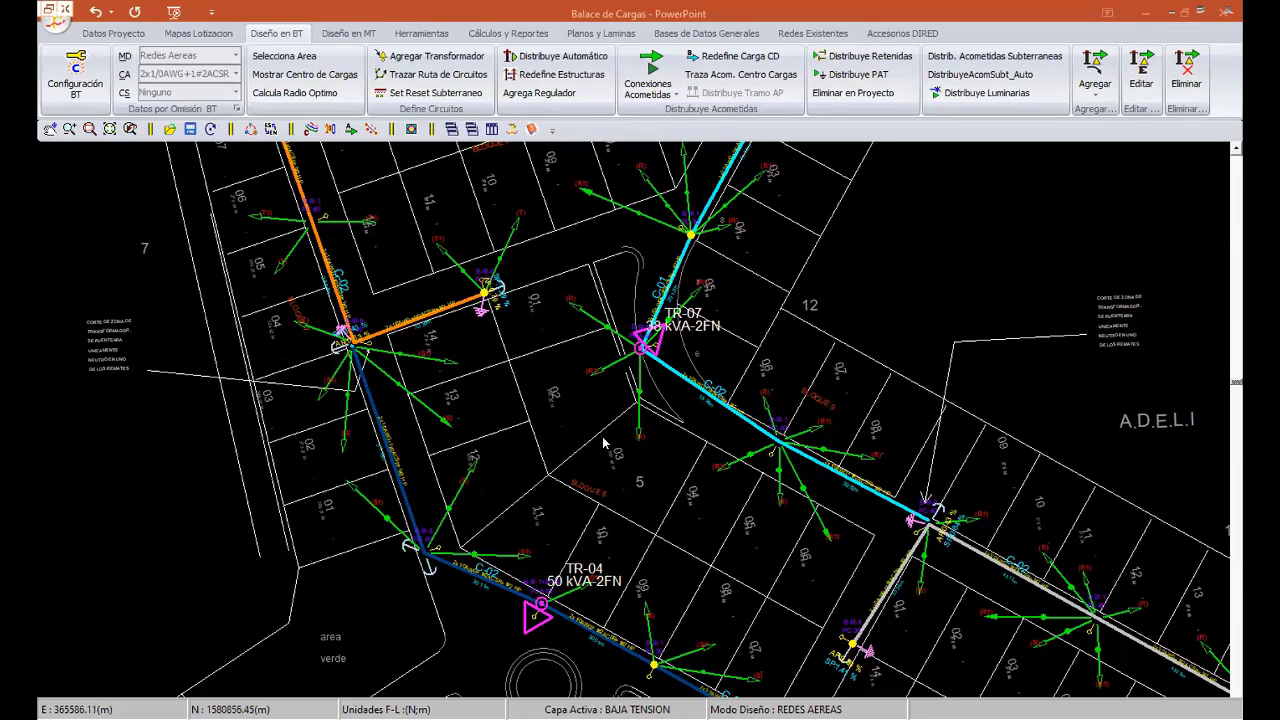
{"action": "scroll", "coordinate": [603, 442], "scroll_direction": "down", "scroll_amount": 2}
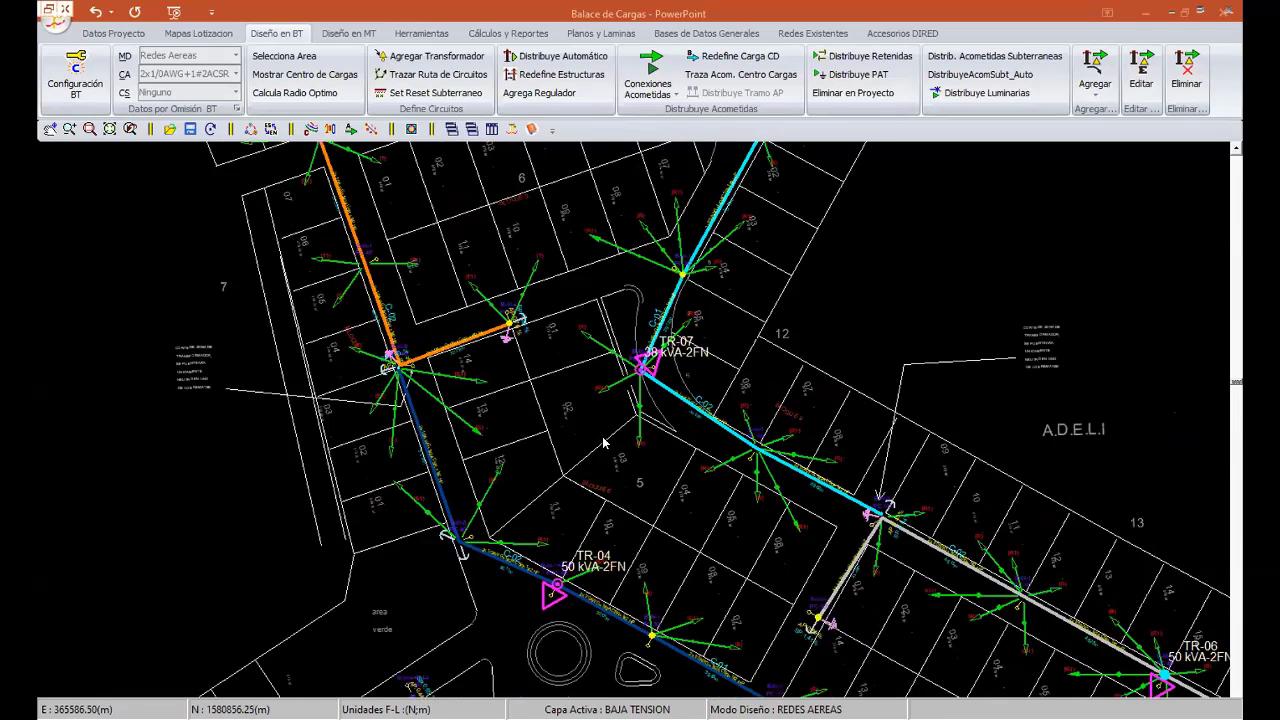
{"action": "scroll", "coordinate": [603, 442], "scroll_direction": "down", "scroll_amount": 2}
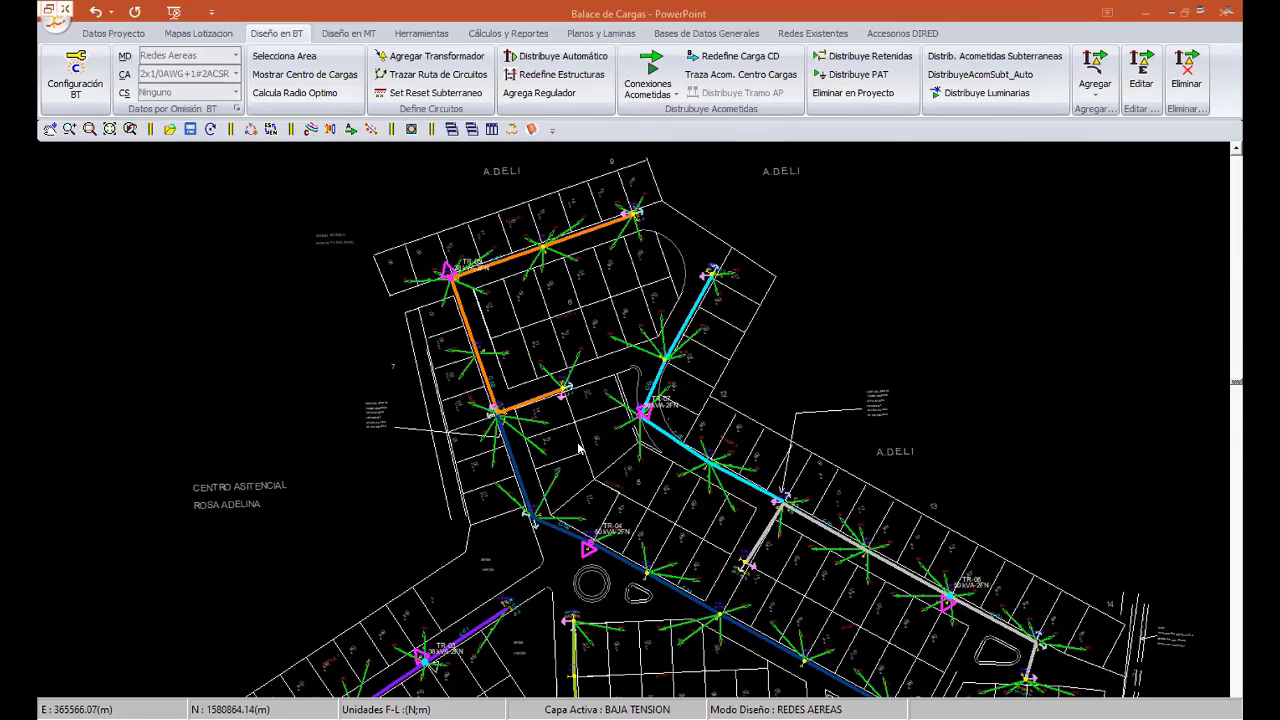
- Zoom around TR-05 and TR-07 until TR-05's line along block 9 fills the view
{"action": "scroll", "coordinate": [580, 447], "scroll_direction": "down", "scroll_amount": 2}
{"action": "scroll", "coordinate": [520, 447], "scroll_direction": "up", "scroll_amount": 4}
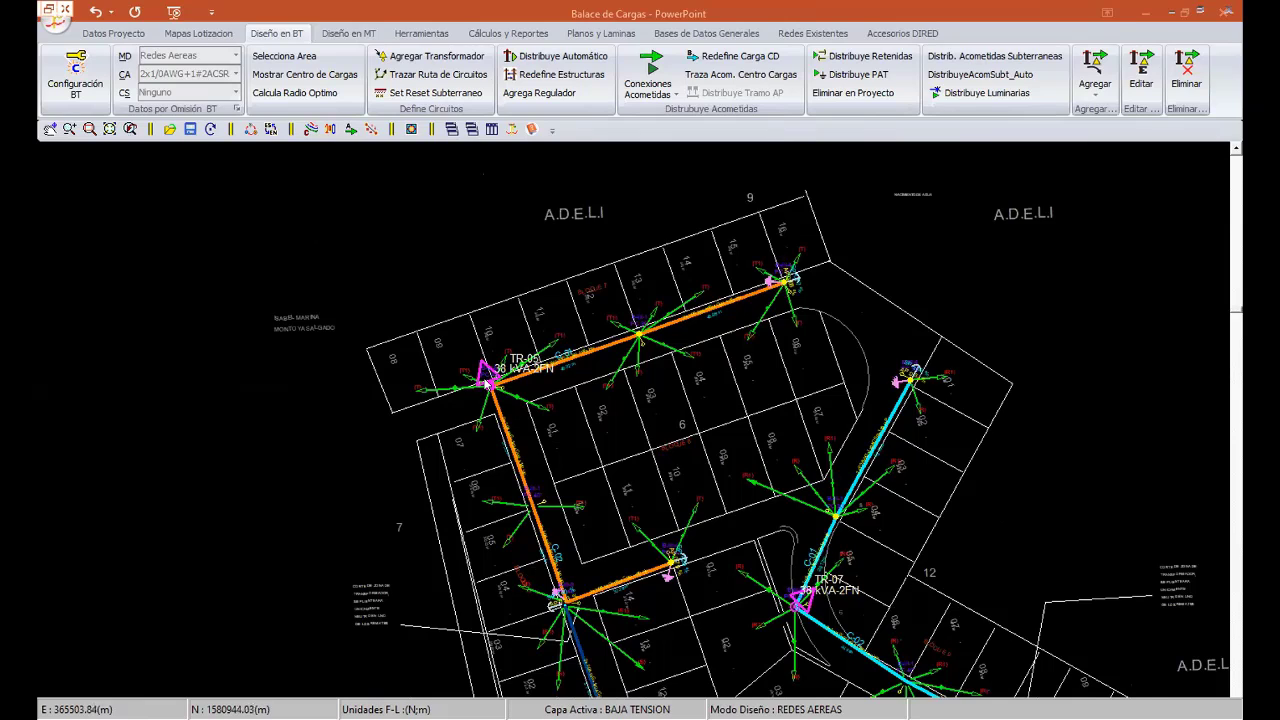
{"action": "scroll", "coordinate": [487, 383], "scroll_direction": "up", "scroll_amount": 1}
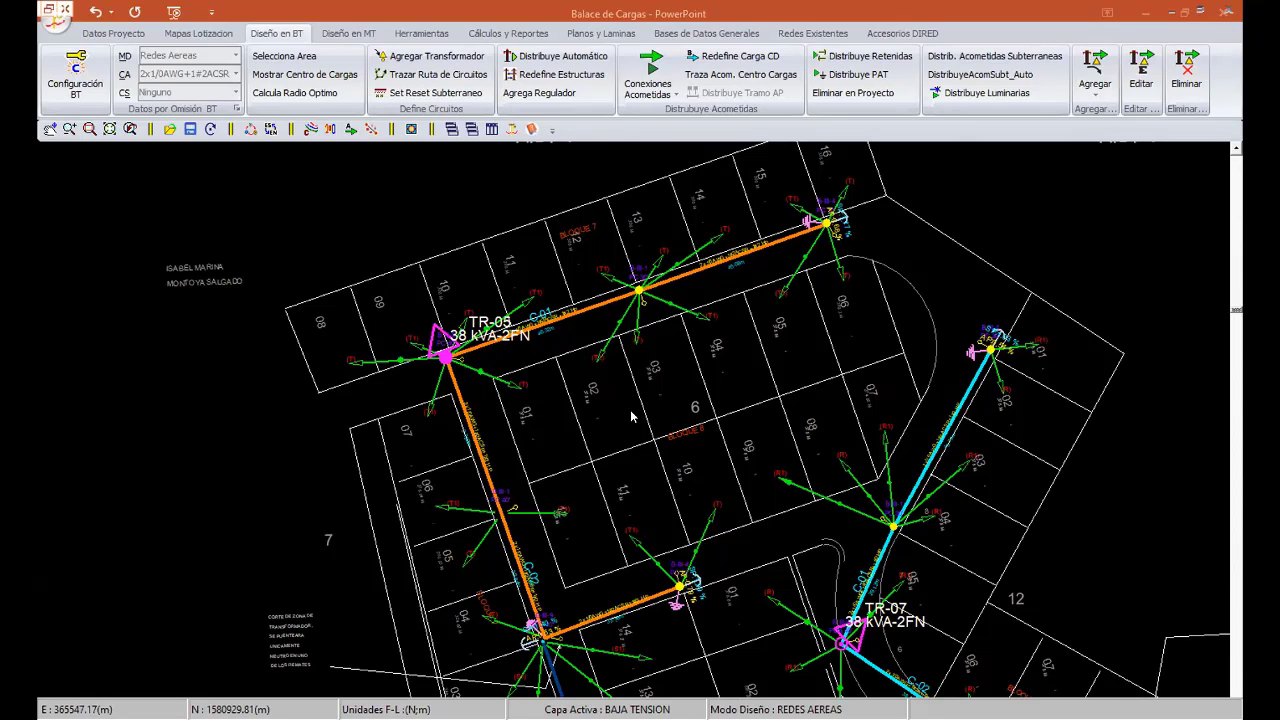
{"action": "scroll", "coordinate": [630, 409], "scroll_direction": "down", "scroll_amount": 1}
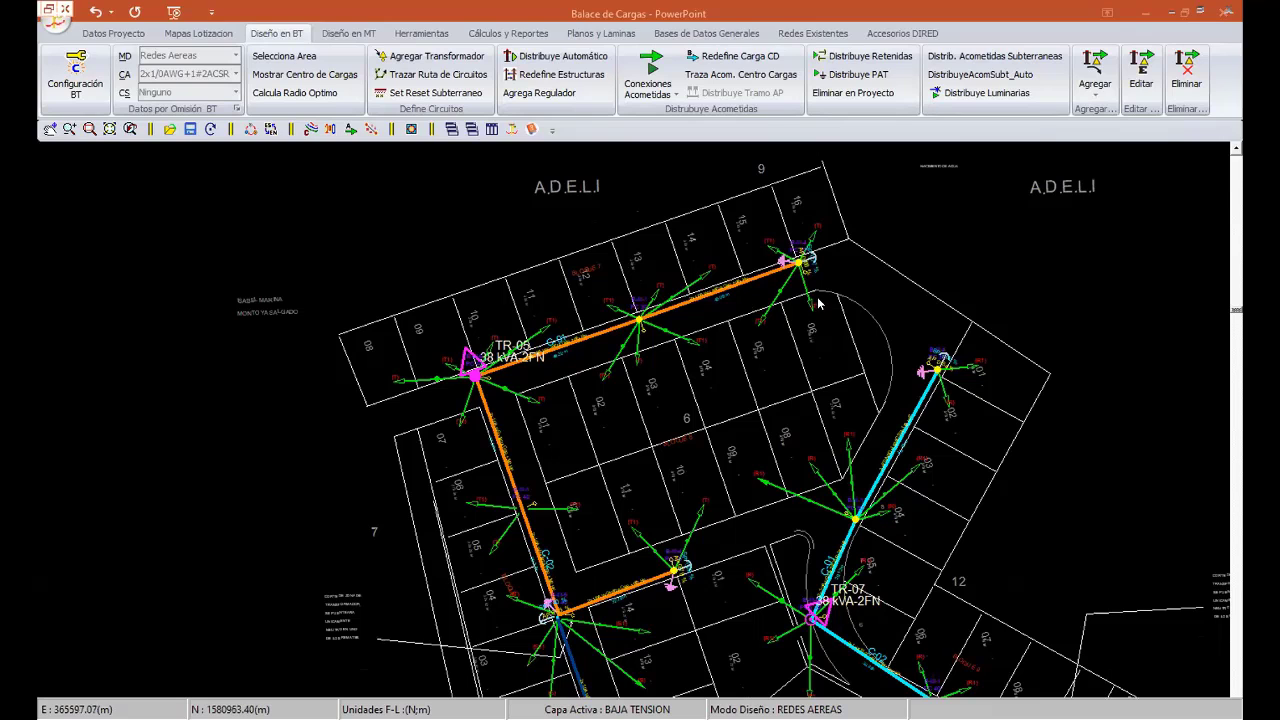
{"action": "scroll", "coordinate": [818, 303], "scroll_direction": "up", "scroll_amount": 2}
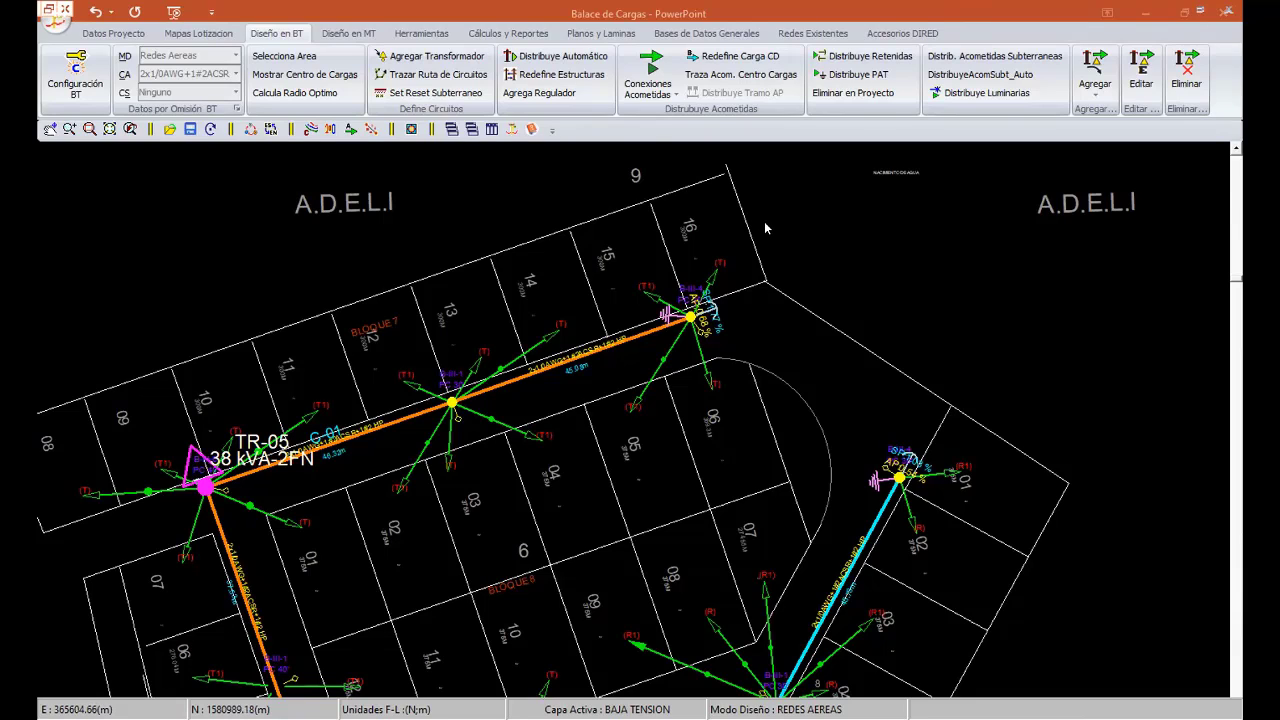
{"action": "scroll", "coordinate": [764, 228], "scroll_direction": "down", "scroll_amount": 1}
{"action": "scroll", "coordinate": [803, 463], "scroll_direction": "down", "scroll_amount": 2}
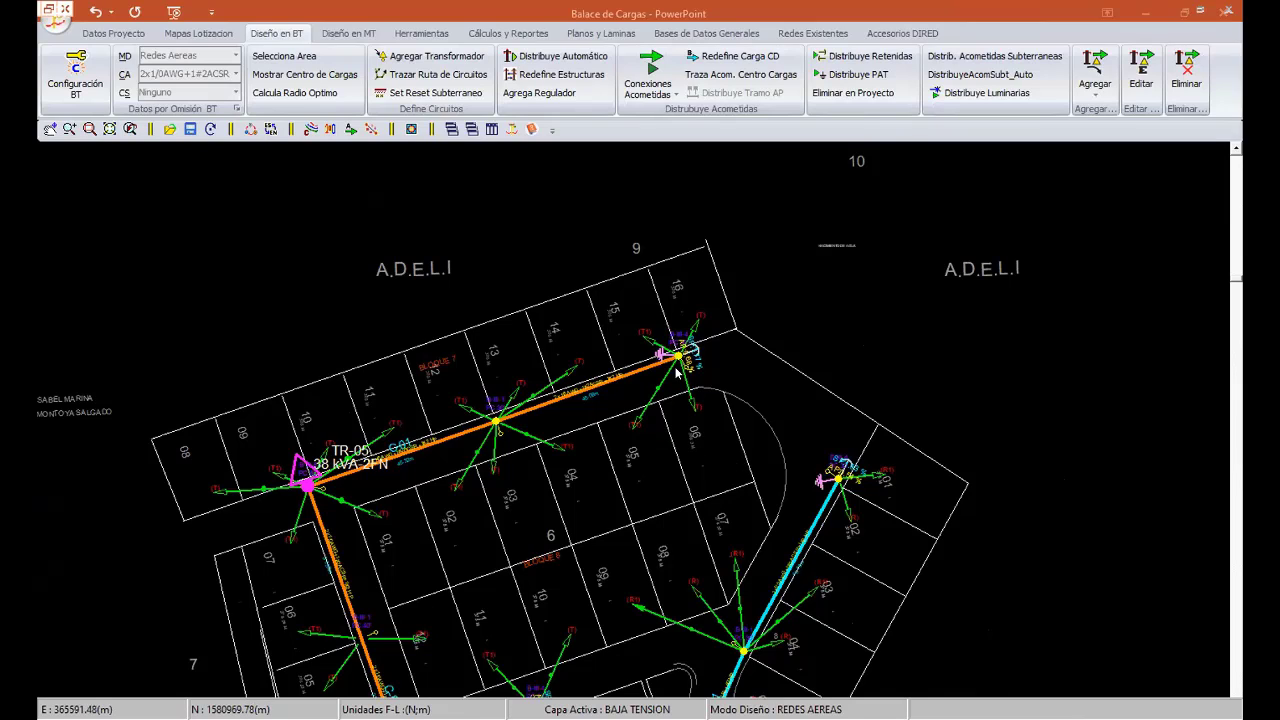
- Zoom into TR-04's C-01 line near block 5, then zoom out to show TR-04 and TR-06
{"action": "mouse_move", "coordinate": [643, 343]}
{"action": "middle_mouse_down"}
{"action": "mouse_move", "coordinate": [617, 508]}
{"action": "mouse_move", "coordinate": [743, 500]}
{"action": "middle_mouse_up"}
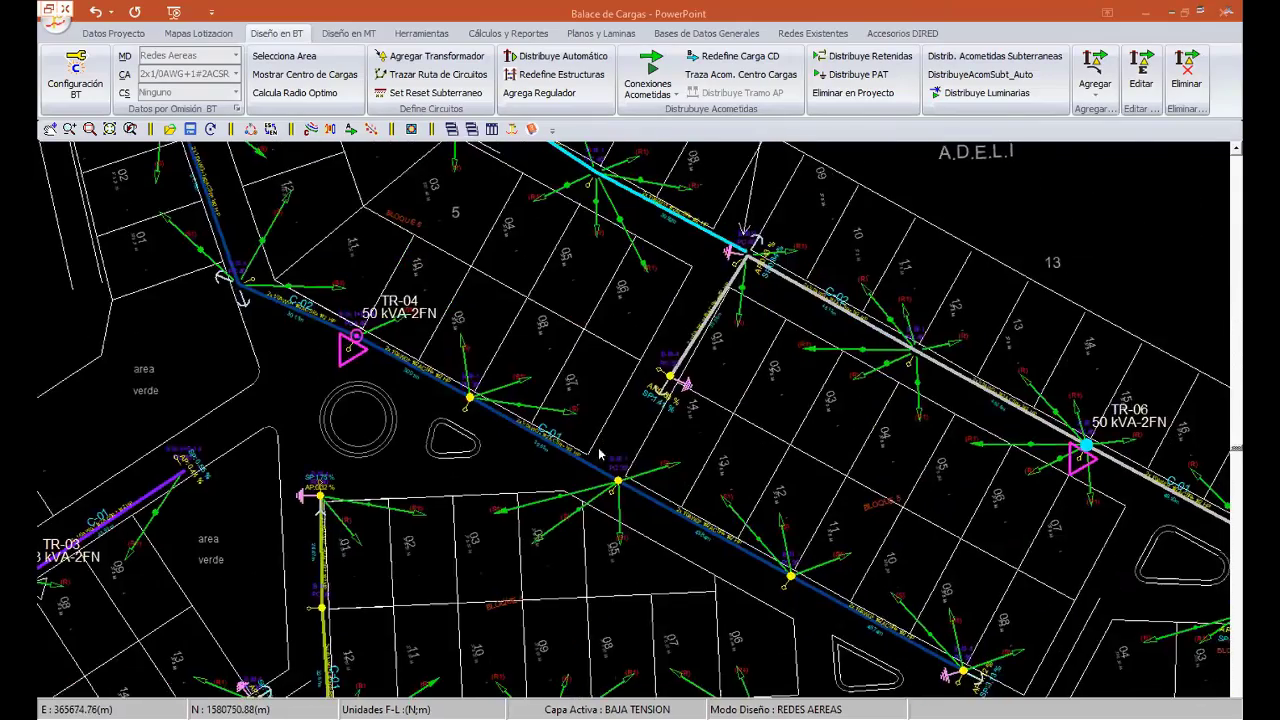
{"action": "scroll", "coordinate": [743, 498], "scroll_direction": "up", "scroll_amount": 1}
{"action": "scroll", "coordinate": [760, 500], "scroll_direction": "up", "scroll_amount": 2}
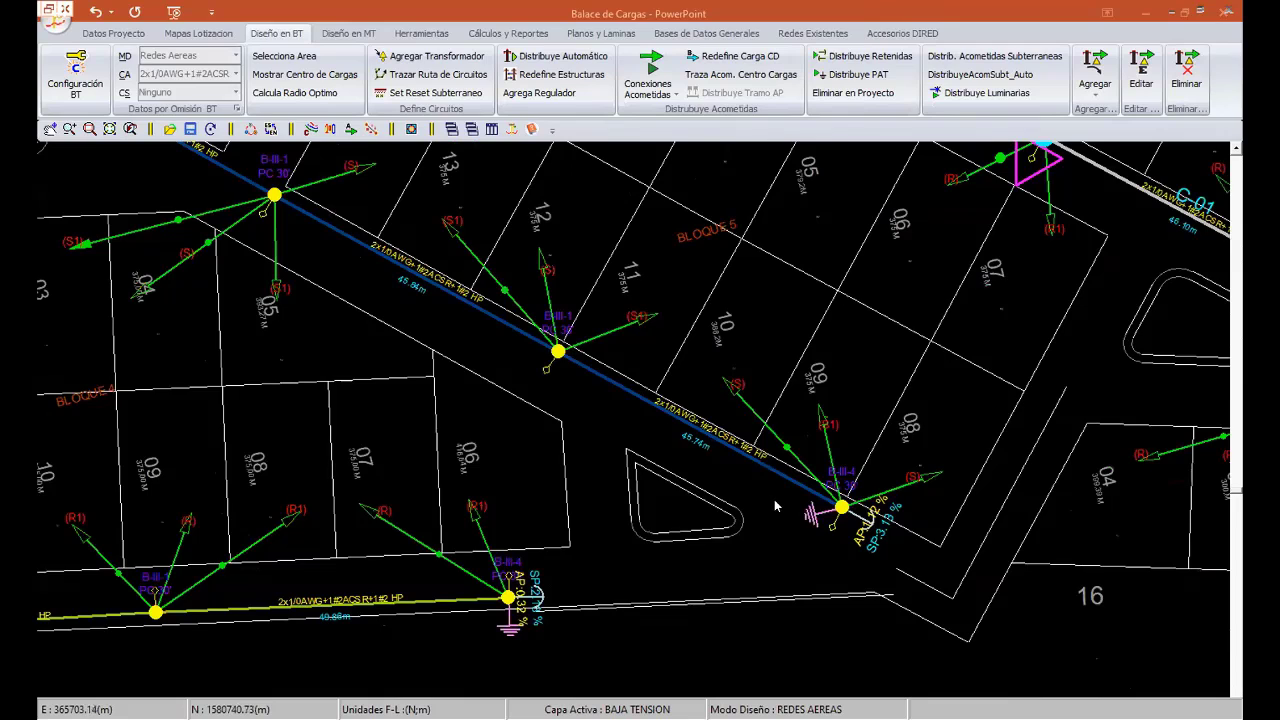
{"action": "scroll", "coordinate": [776, 505], "scroll_direction": "down", "scroll_amount": 1}
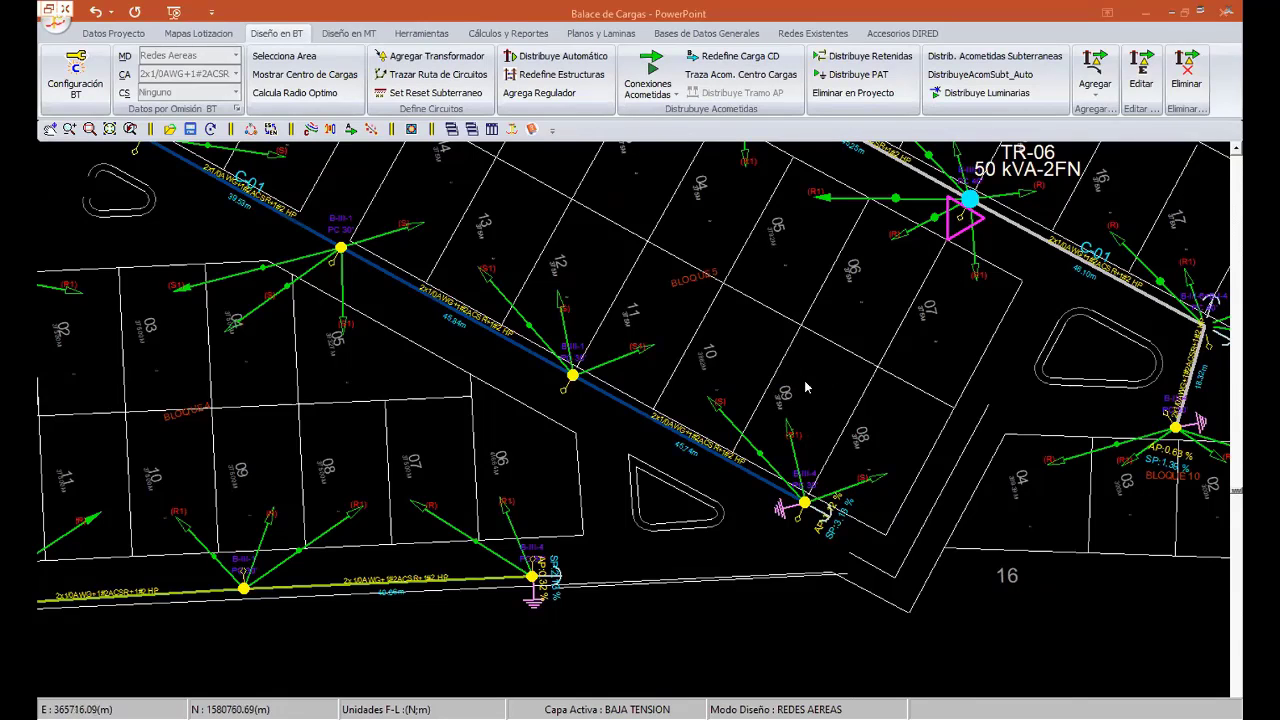
{"action": "mouse_move", "coordinate": [784, 417]}
{"action": "middle_mouse_down"}
{"action": "mouse_move", "coordinate": [714, 427]}
{"action": "mouse_move", "coordinate": [565, 510]}
{"action": "middle_mouse_up"}
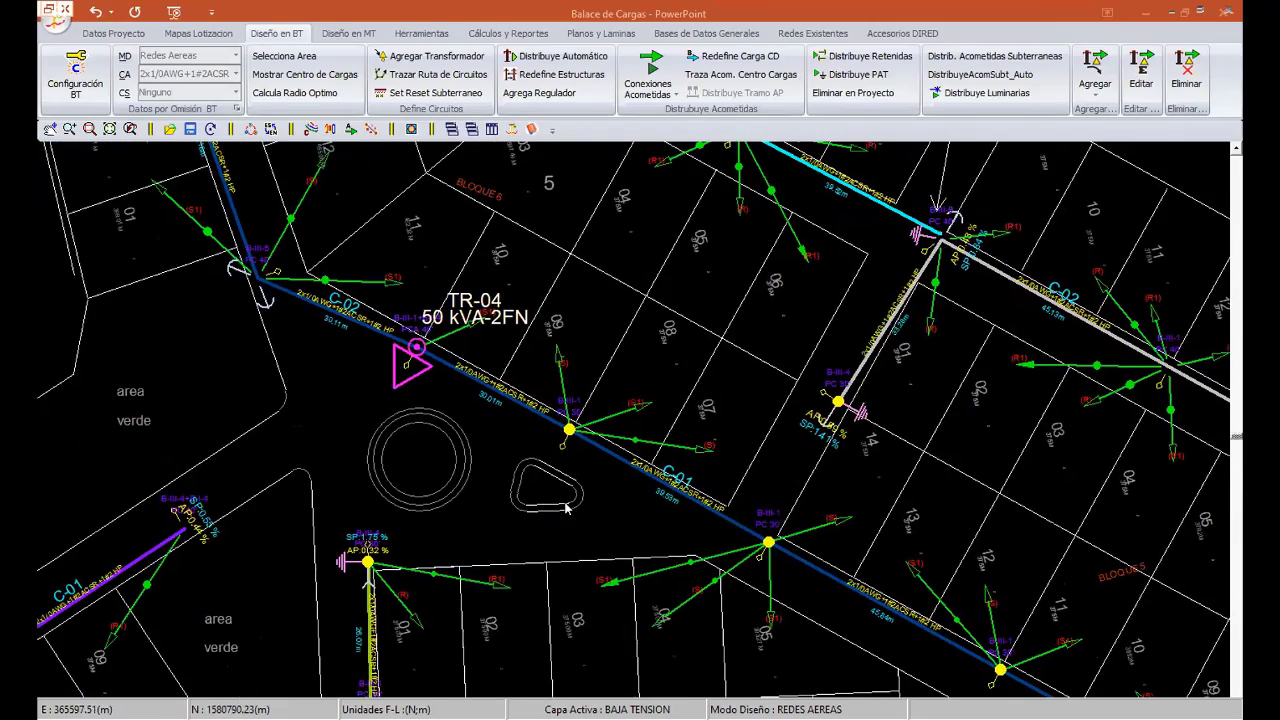
{"action": "scroll", "coordinate": [565, 510], "scroll_direction": "down", "scroll_amount": 2}
{"action": "scroll", "coordinate": [570, 510], "scroll_direction": "down", "scroll_amount": 1}
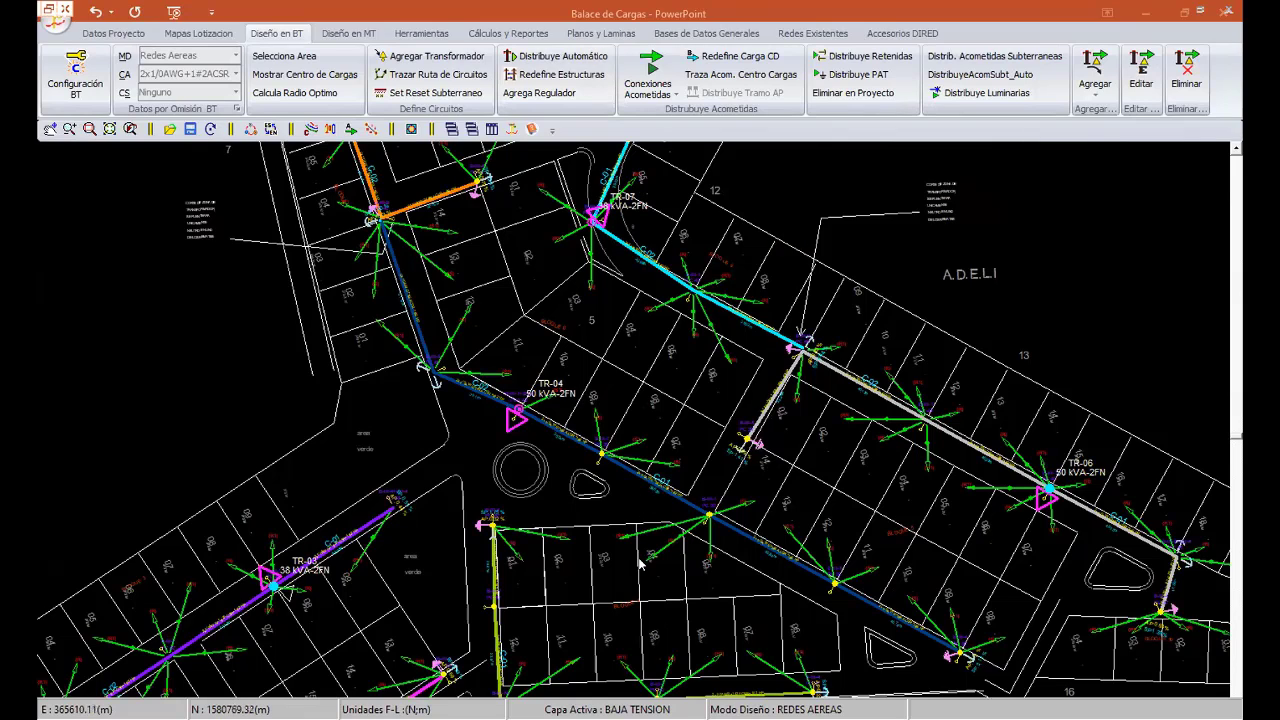
- Pan and zoom across the plan to inspect the TR-02 circuits
{"action": "scroll", "coordinate": [640, 498], "scroll_direction": "down", "scroll_amount": 2}
{"action": "scroll", "coordinate": [538, 547], "scroll_direction": "up", "scroll_amount": 1}
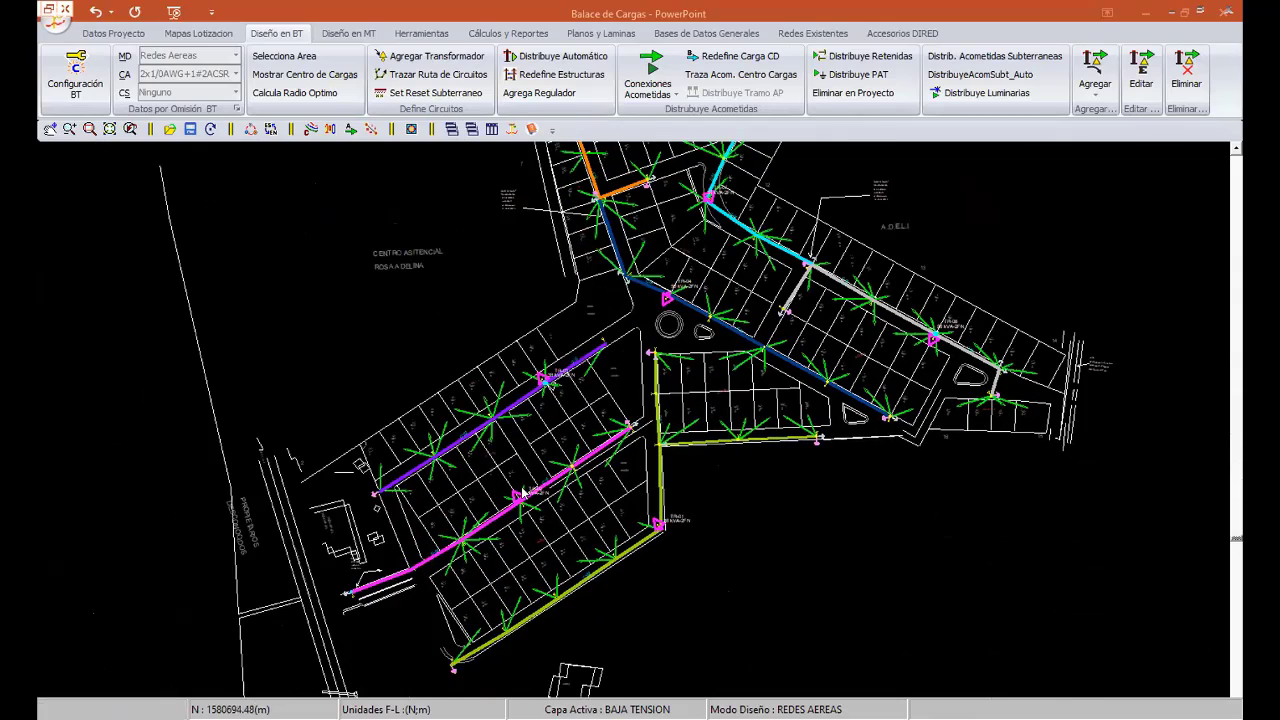
{"action": "scroll", "coordinate": [450, 330], "scroll_direction": "up", "scroll_amount": 1}
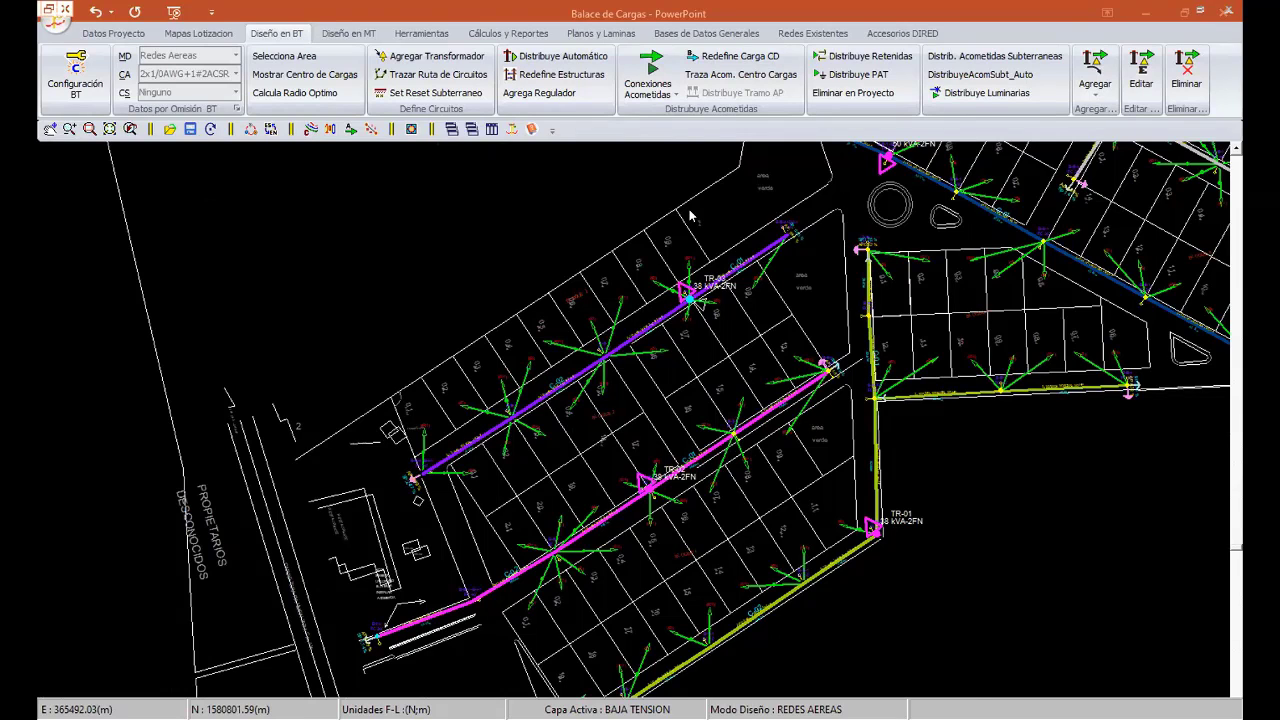
{"action": "middle_click_drag", "start_coordinate": [651, 486], "coordinate": [509, 487]}
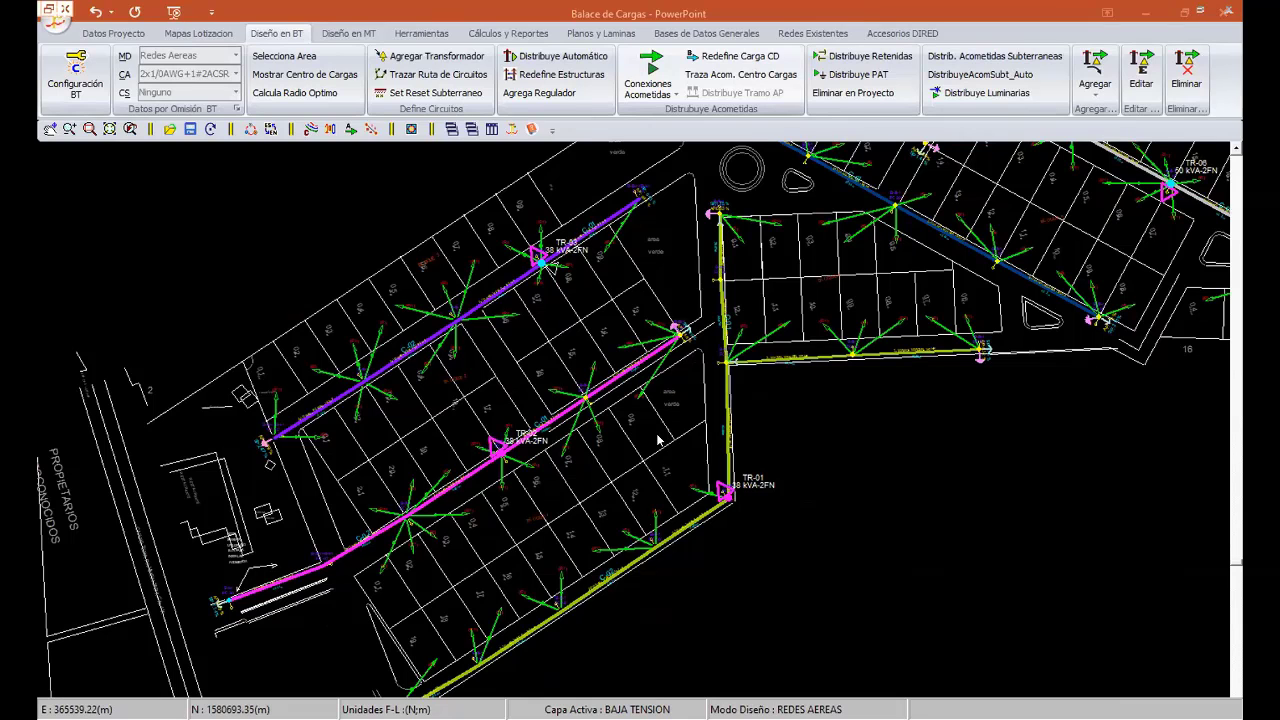
{"action": "scroll", "coordinate": [658, 440], "scroll_direction": "up", "scroll_amount": 2}
{"action": "scroll", "coordinate": [660, 438], "scroll_direction": "up", "scroll_amount": 1}
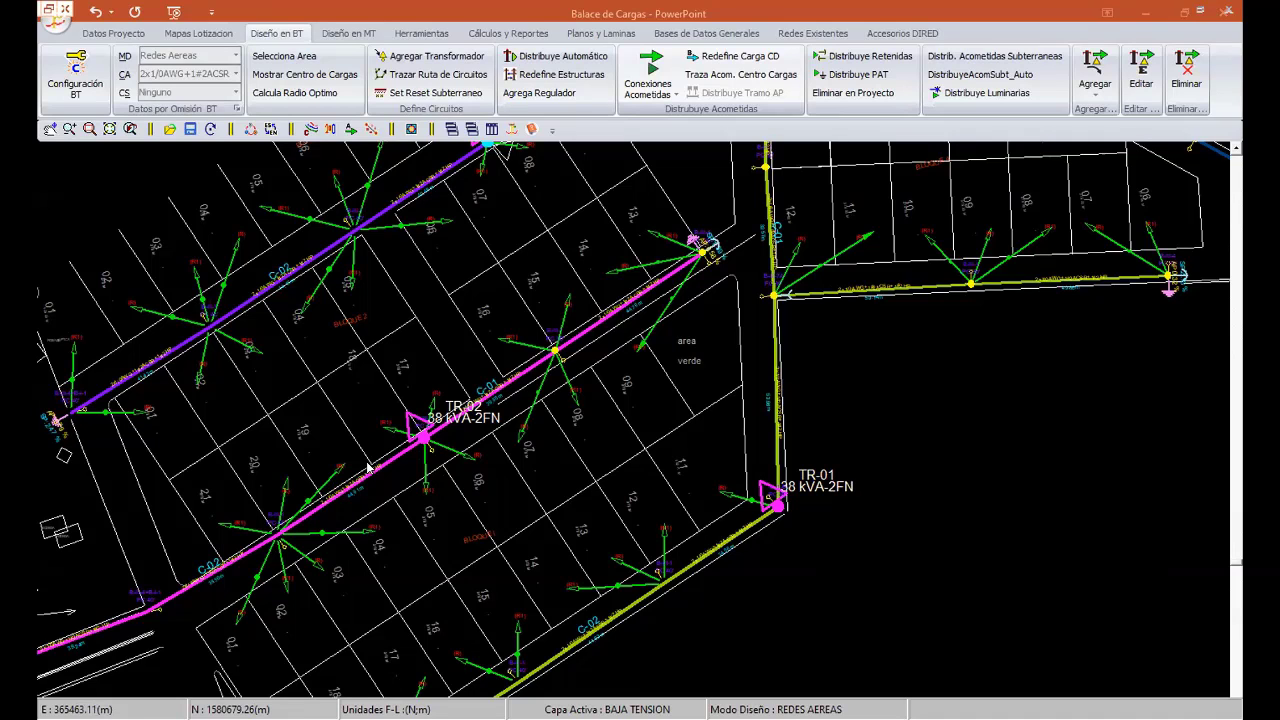
{"action": "middle_click_drag", "start_coordinate": [702, 499], "coordinate": [707, 502]}
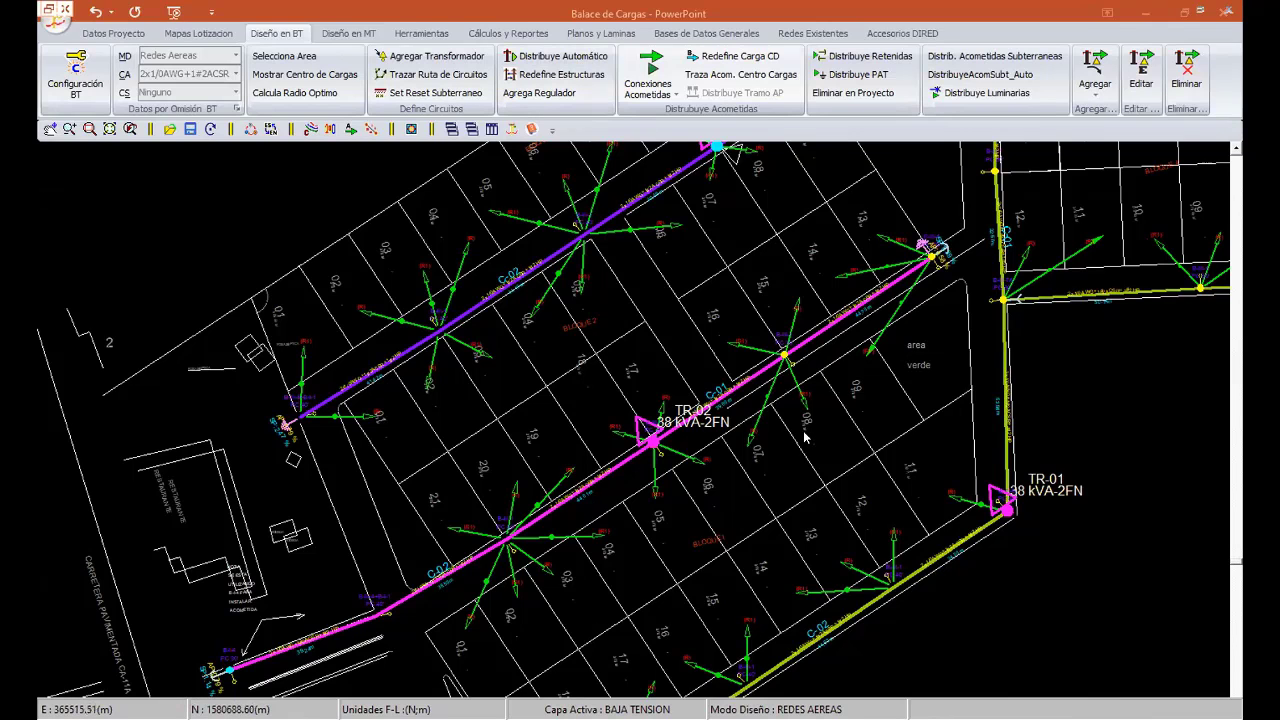
- Check the circuits around TR-01, then return to the PowerPoint presentation's title slide
{"action": "middle_click_drag", "start_coordinate": [805, 437], "coordinate": [740, 484]}
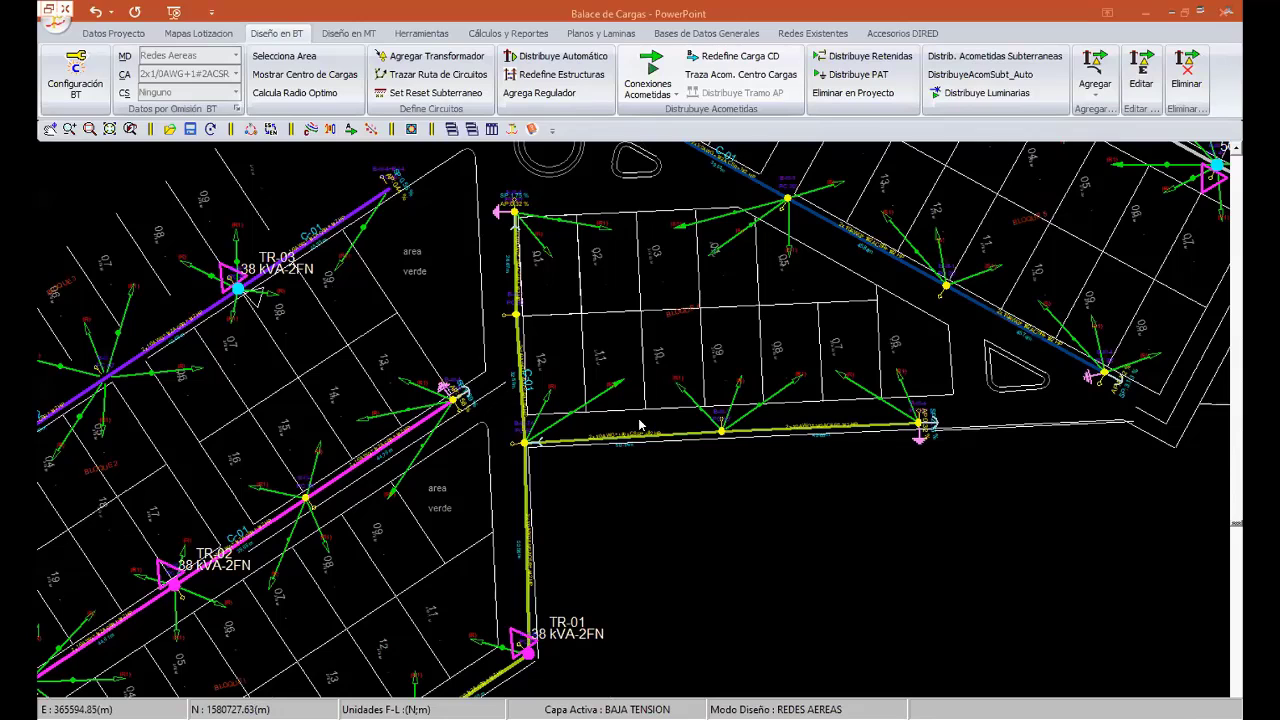
{"action": "left_click", "coordinate": [295, 76]}
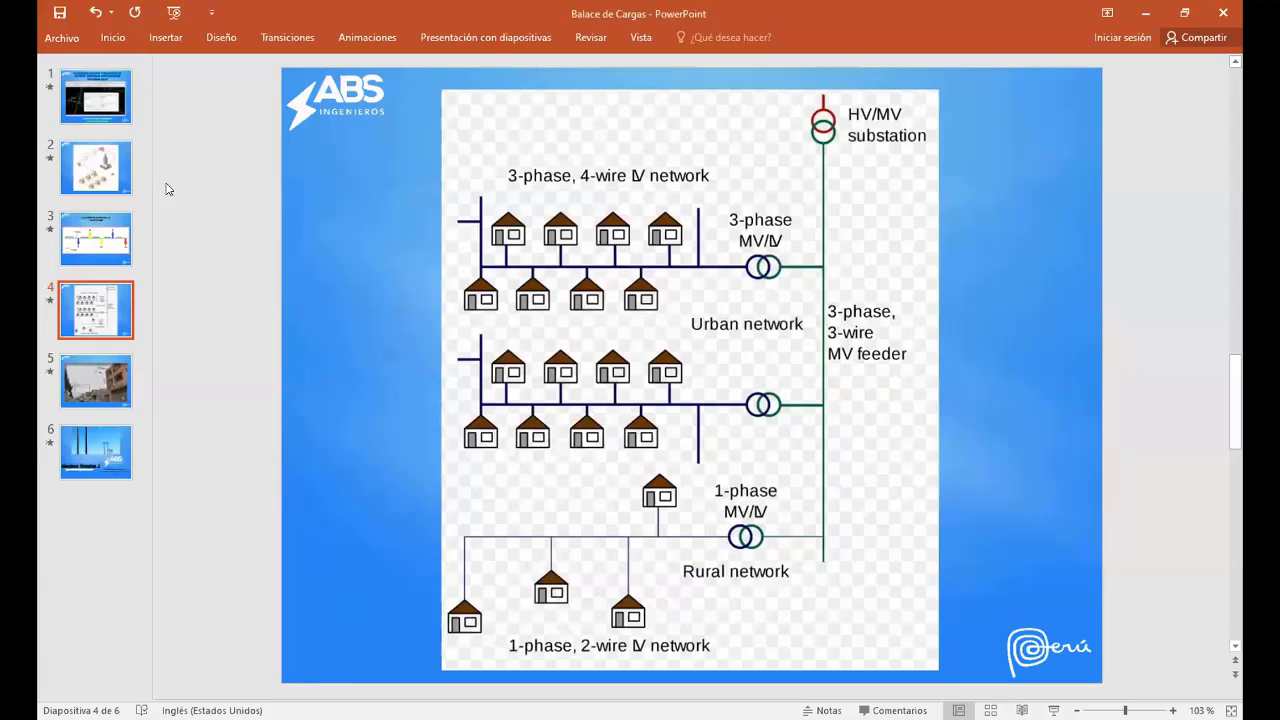
{"action": "left_click", "coordinate": [115, 104]}
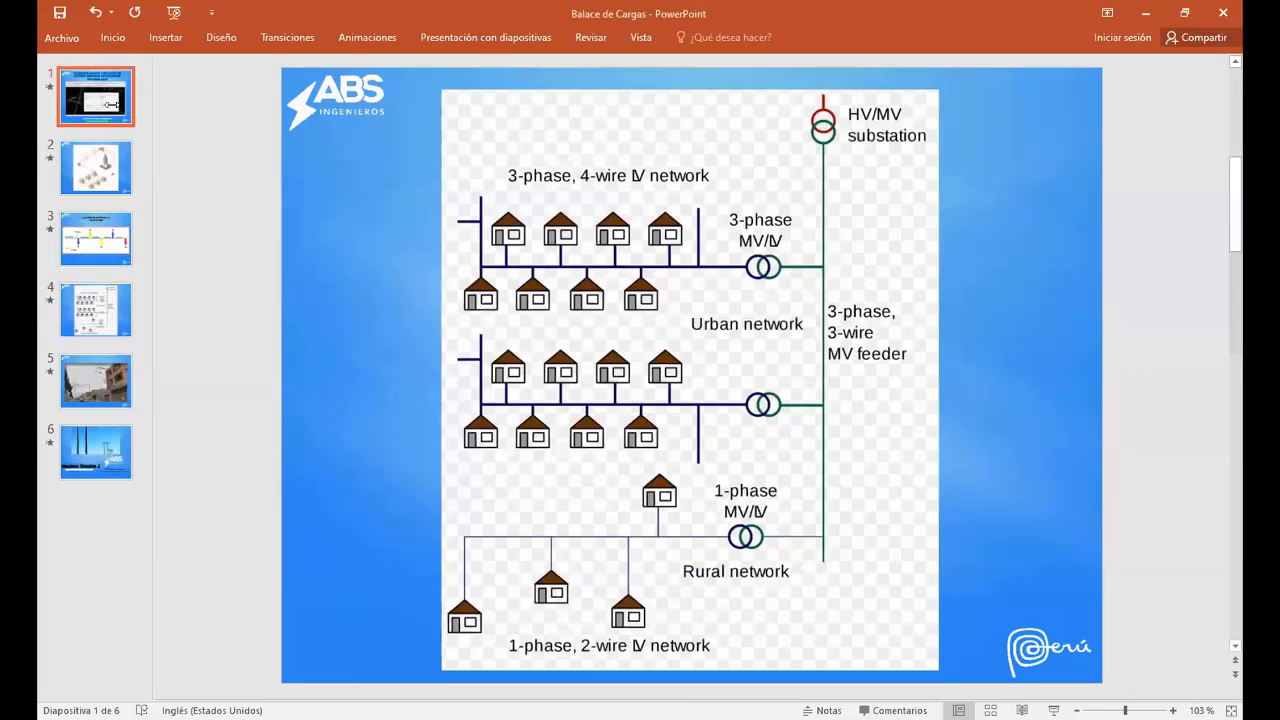